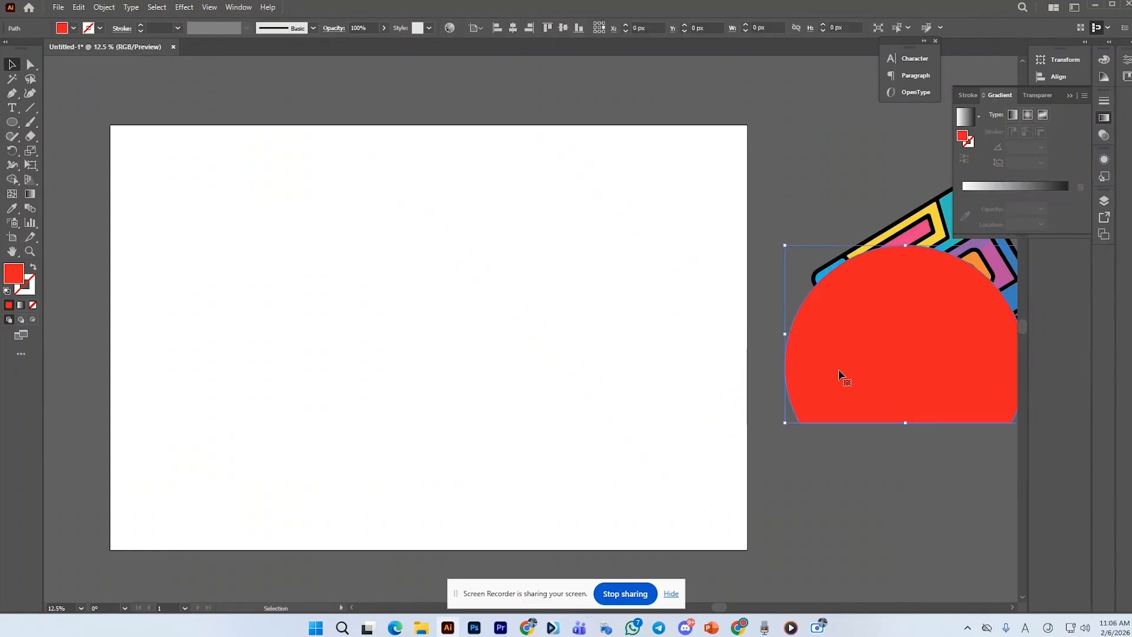
{"action": "scroll", "coordinate": [645, 361], "scroll_direction": "down", "scroll_amount": 1}
{"action": "scroll", "coordinate": [488, 365], "scroll_direction": "up", "scroll_amount": 1}
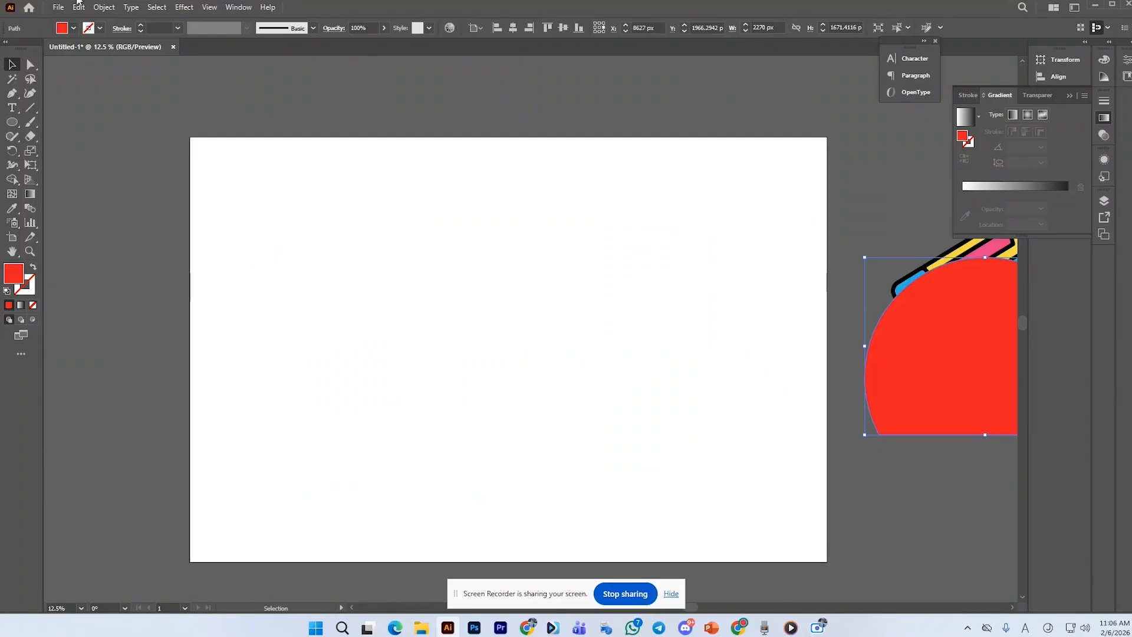
{"action": "left_click", "coordinate": [58, 7]}
{"action": "left_click", "coordinate": [78, 21]}
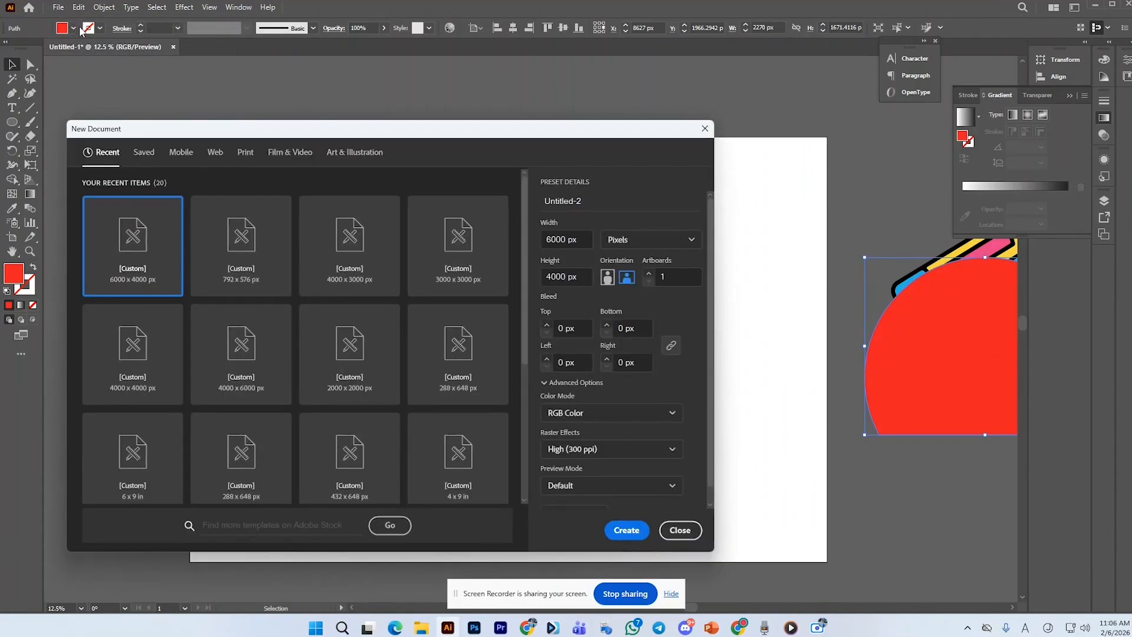
{"action": "left_click", "coordinate": [693, 532]}
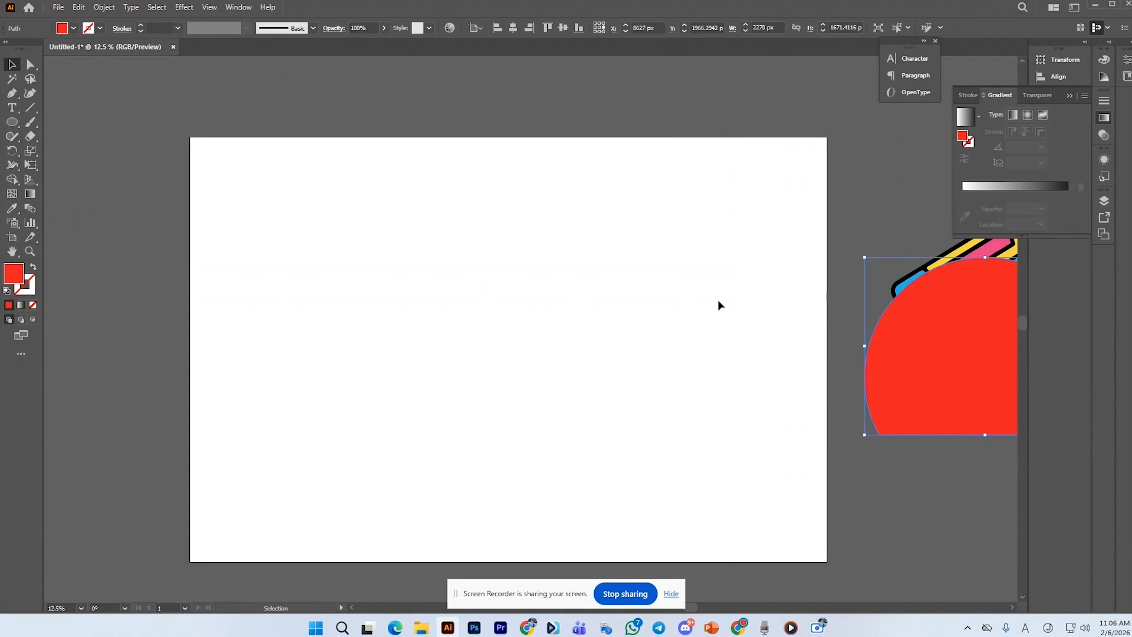
Show the rulers and drag two vertical guides onto the artboard to mark a central band
{"action": "left_click", "coordinate": [741, 320]}
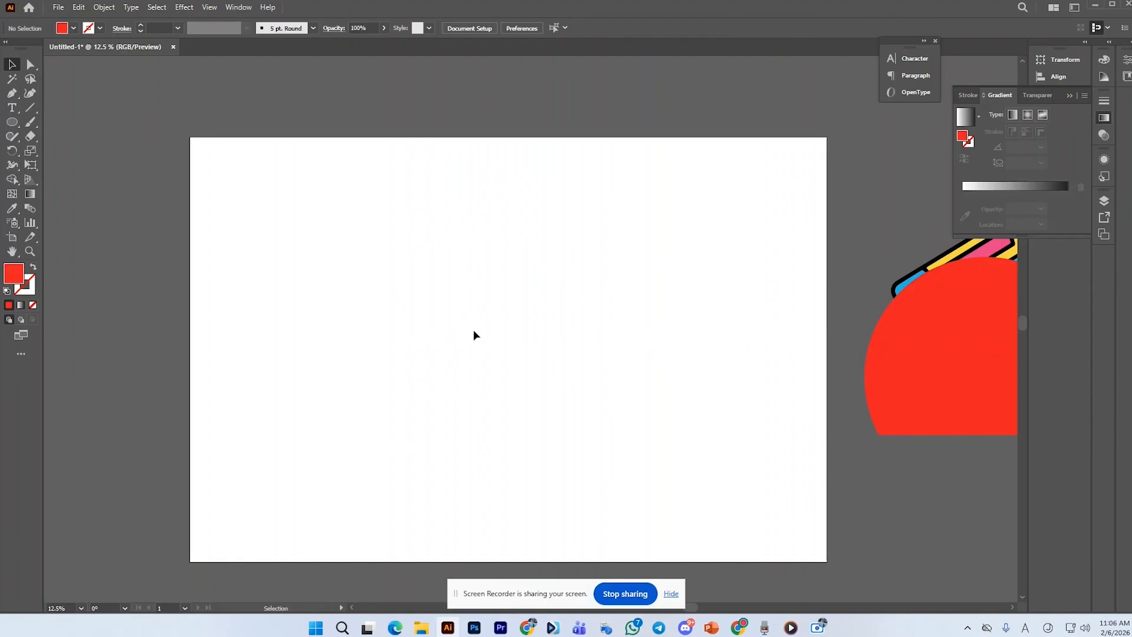
{"action": "scroll", "coordinate": [474, 335], "scroll_direction": "down", "scroll_amount": 1}
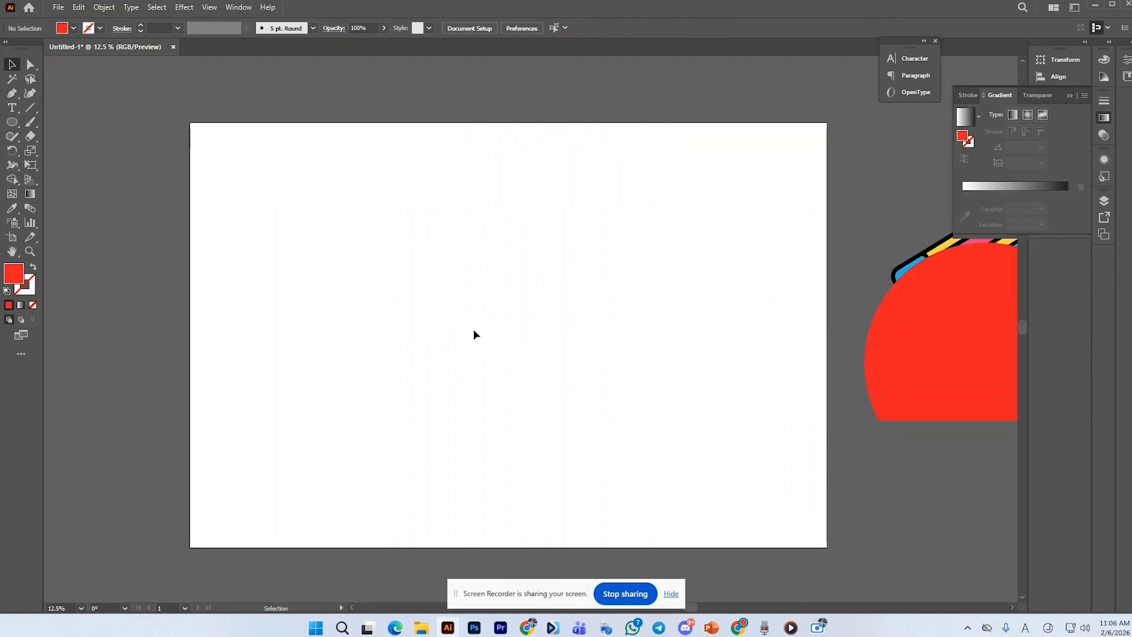
{"action": "key", "text": "ctrl+r"}
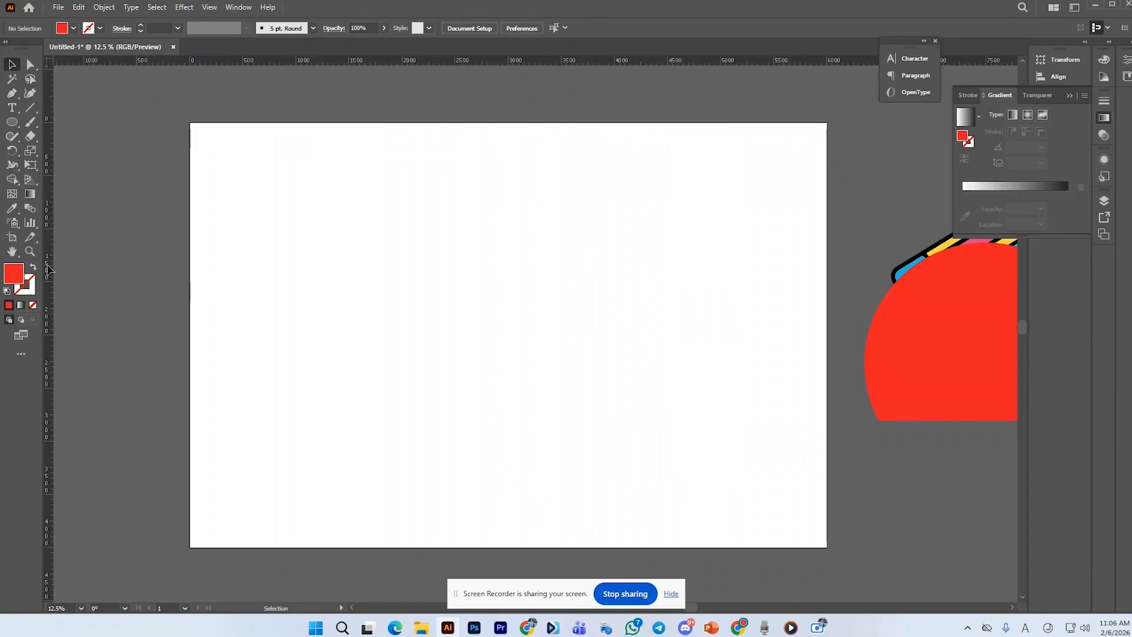
{"action": "left_click_drag", "start_coordinate": [49, 269], "coordinate": [102, 267]}
{"action": "left_click_drag", "start_coordinate": [177, 276], "coordinate": [396, 296]}
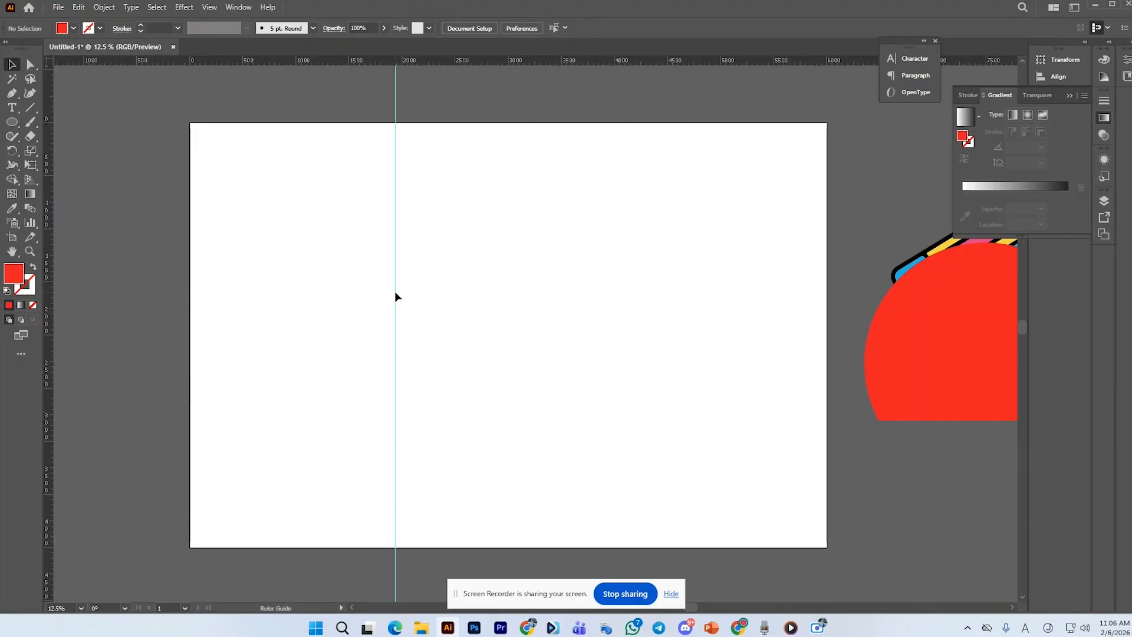
{"action": "left_click_drag", "start_coordinate": [49, 305], "coordinate": [581, 328]}
Draw a rectangle filling the band between the two guides over the full artboard height
{"action": "left_click", "coordinate": [31, 64]}
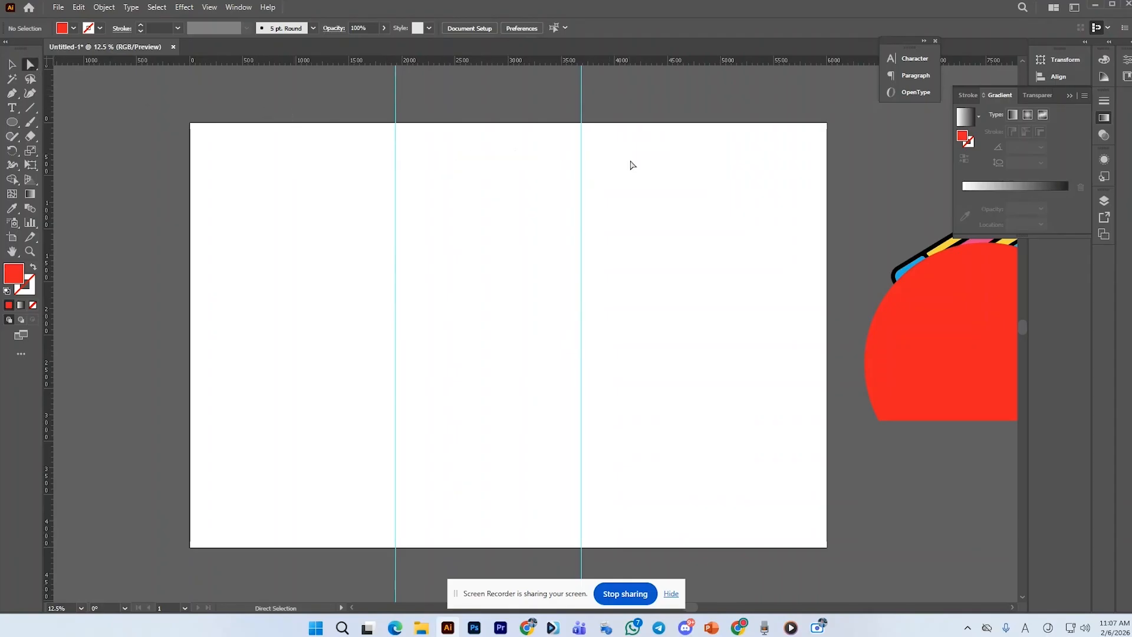
{"action": "left_click", "coordinate": [12, 122]}
{"action": "left_click", "coordinate": [37, 122]}
{"action": "left_click_drag", "start_coordinate": [395, 122], "coordinate": [580, 547]}
Fill the band rectangle with black and deselect it
{"action": "key", "text": "a"}
{"action": "left_click", "coordinate": [73, 28]}
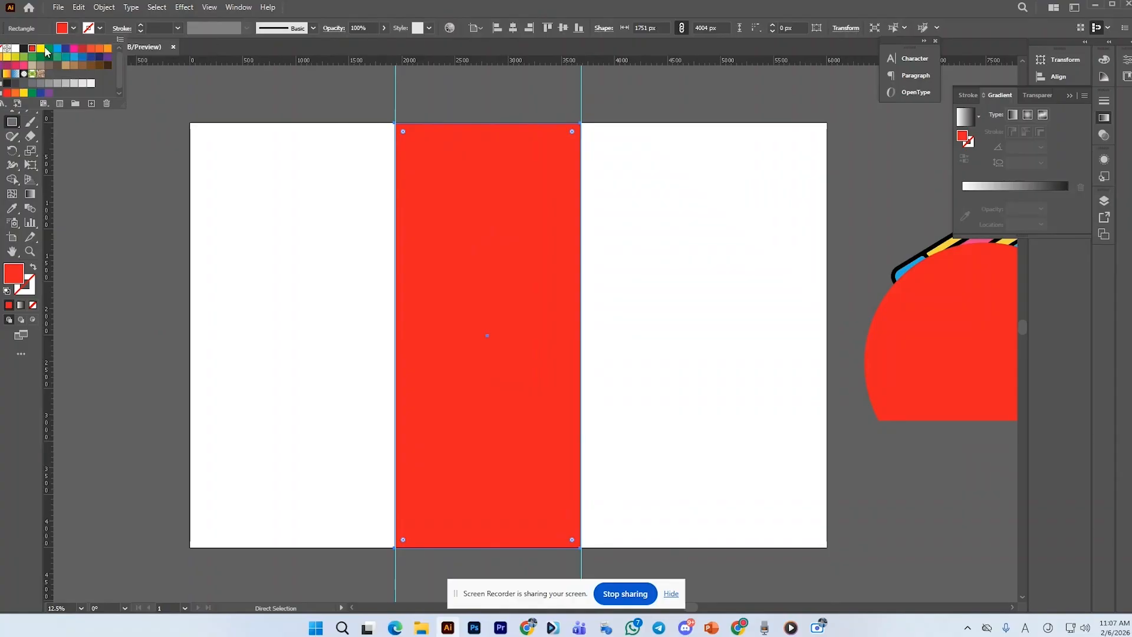
{"action": "left_click", "coordinate": [23, 49]}
{"action": "left_click", "coordinate": [207, 108]}
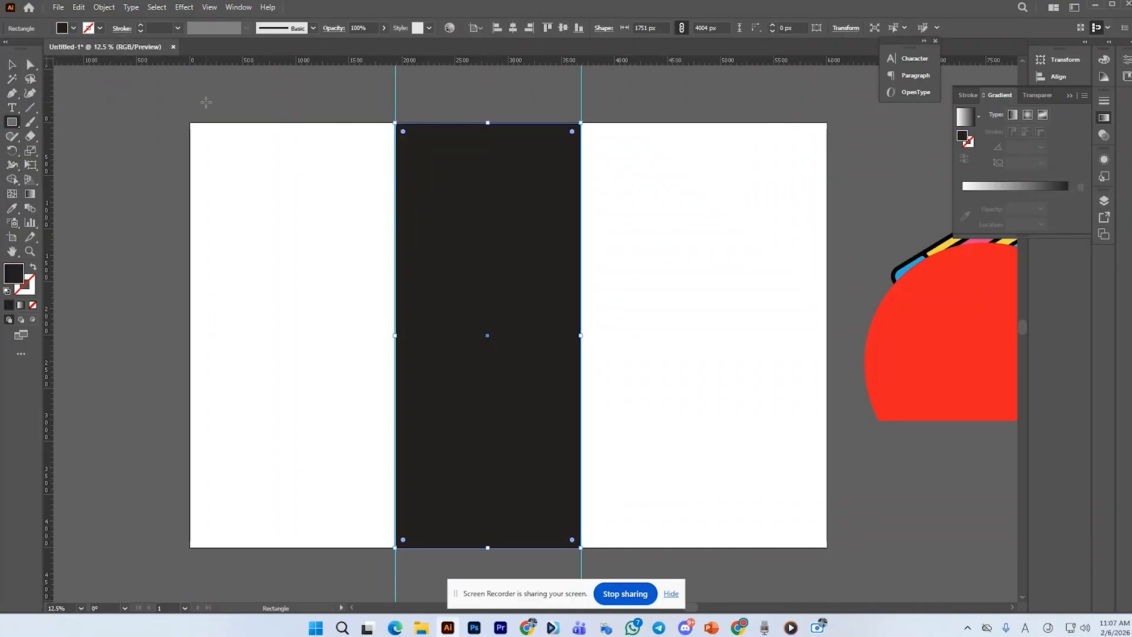
{"action": "key", "text": "ctrl+shift+a"}
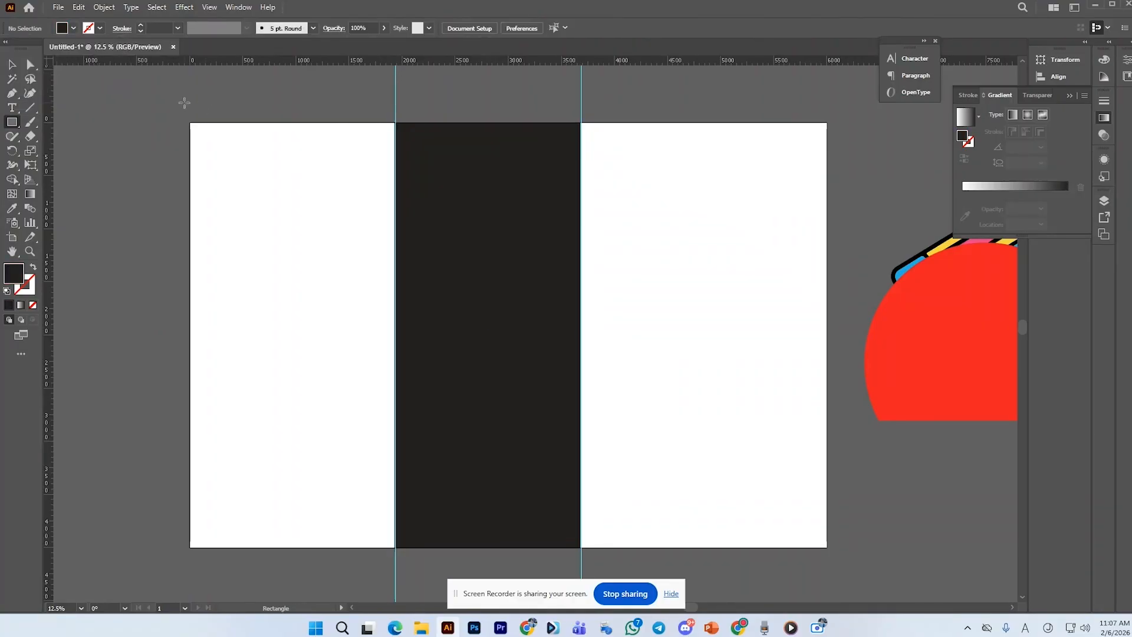
Move the red half-circle from the pasteboard onto the dark band and bring it to the front
{"action": "left_click", "coordinate": [13, 66]}
{"action": "left_click_drag", "start_coordinate": [891, 333], "coordinate": [448, 308]}
{"action": "right_click", "coordinate": [444, 401]}
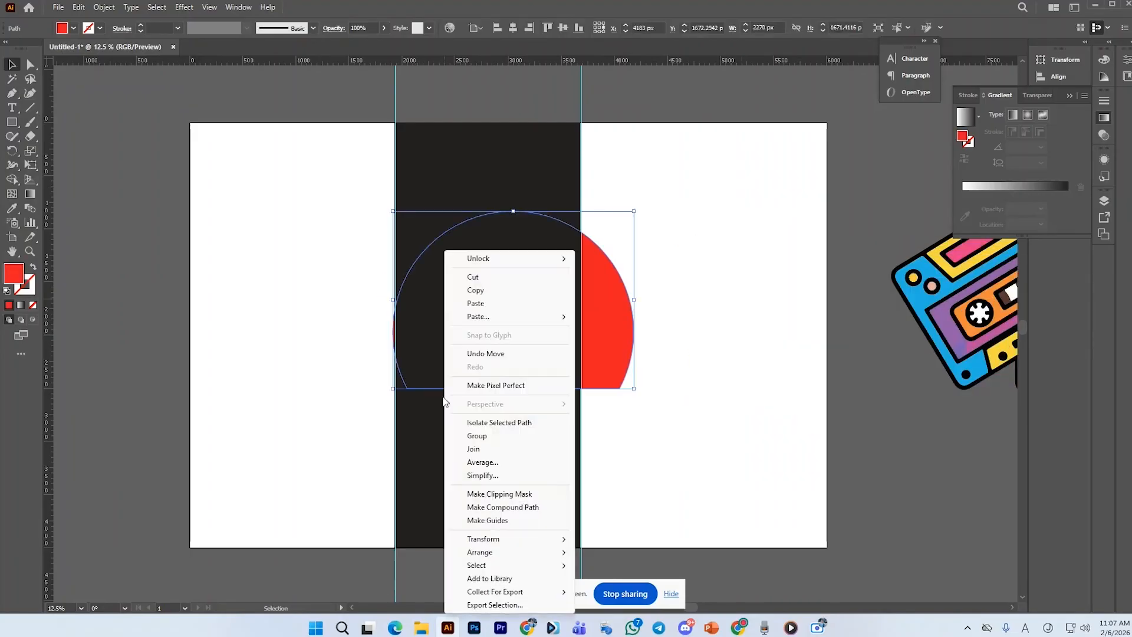
{"action": "mouse_move", "coordinate": [499, 554]}
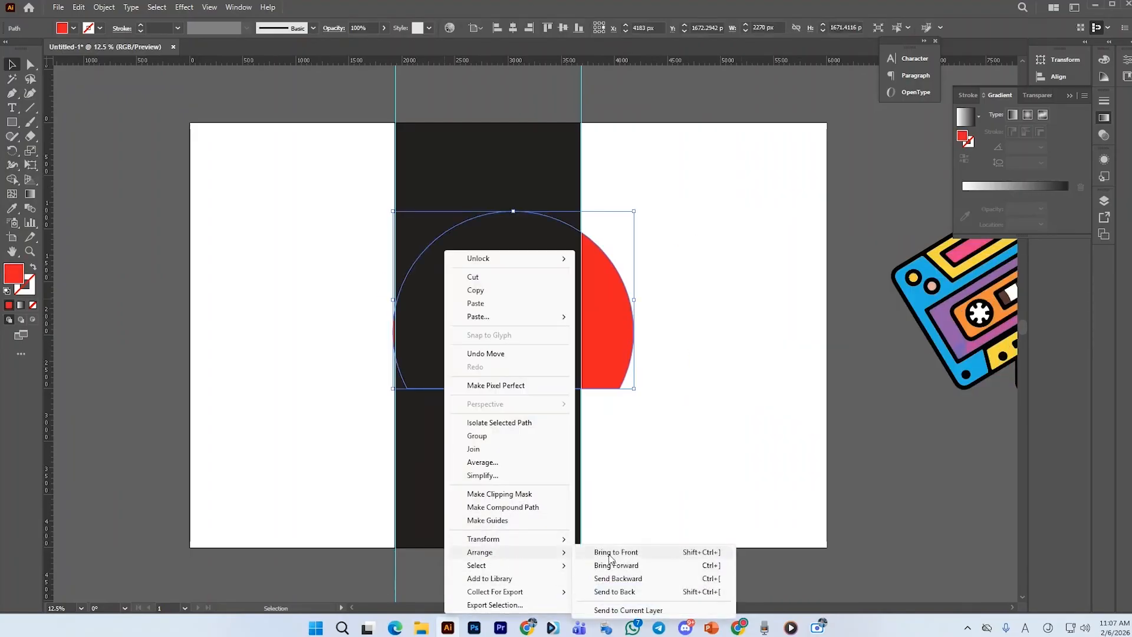
{"action": "left_click", "coordinate": [610, 554]}
Move the red half-circle aside and delete it
{"action": "left_click", "coordinate": [731, 384]}
{"action": "left_click_drag", "start_coordinate": [625, 348], "coordinate": [348, 335]}
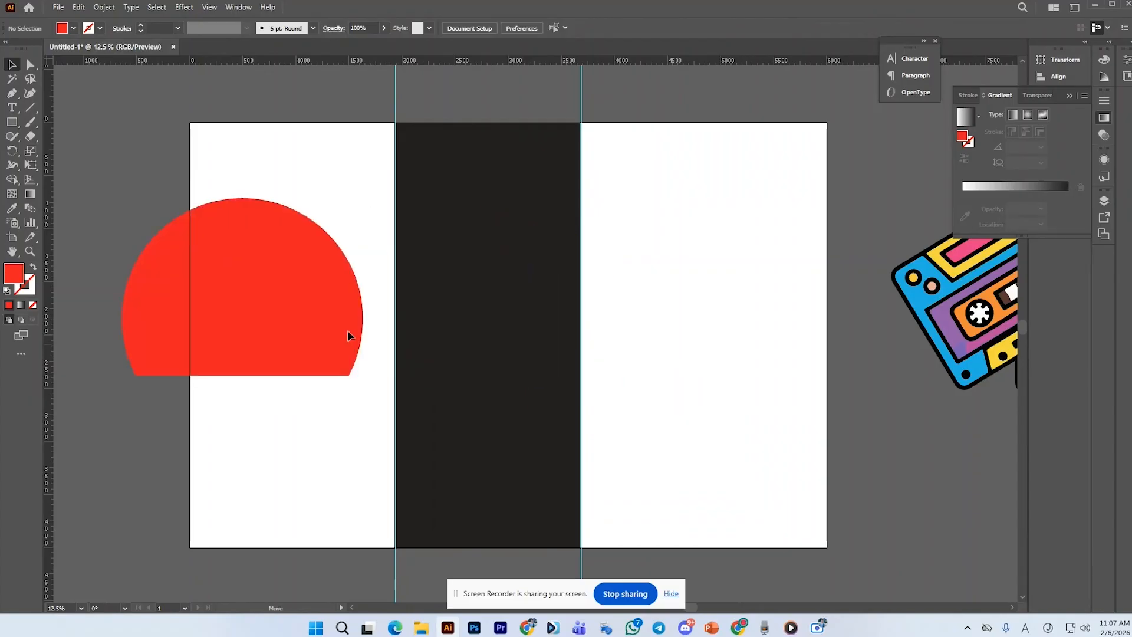
{"action": "key", "text": "Delete"}
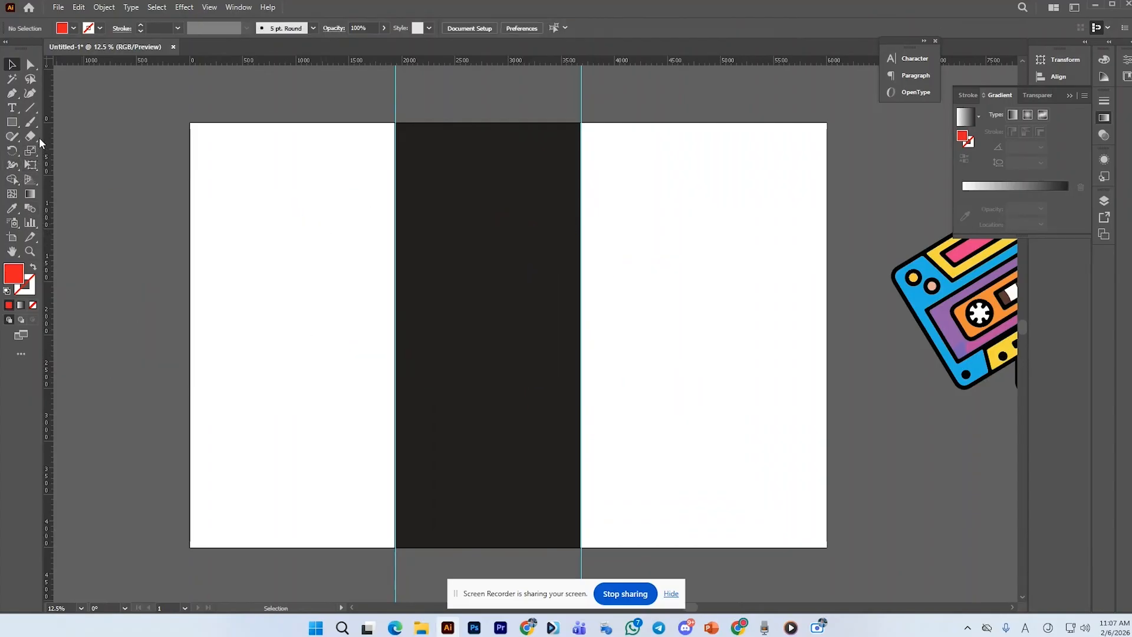
{"action": "left_click", "coordinate": [10, 122]}
{"action": "left_click_drag", "start_coordinate": [484, 326], "coordinate": [539, 380]}
{"action": "key", "text": "Delete"}
Draw a red circle about 1840 px wide on the dark band and center it between the guides
{"action": "left_click_drag", "start_coordinate": [20, 122], "coordinate": [59, 152]}
{"action": "left_click_drag", "start_coordinate": [477, 293], "coordinate": [534, 391]}
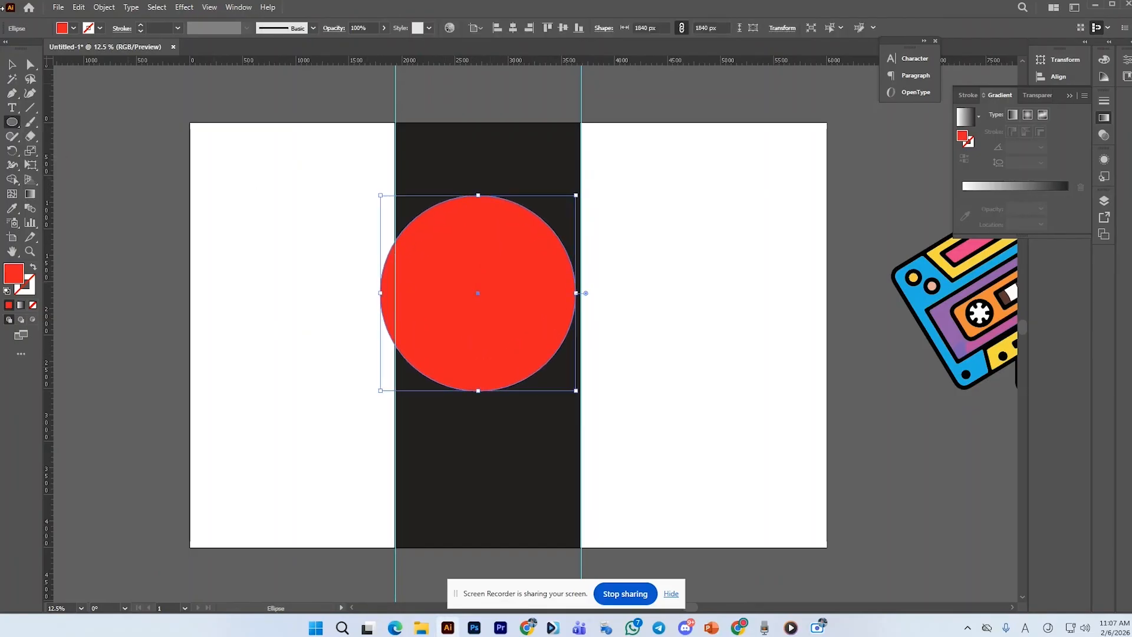
{"action": "left_click", "coordinate": [11, 65]}
{"action": "left_click_drag", "start_coordinate": [479, 262], "coordinate": [494, 262]}
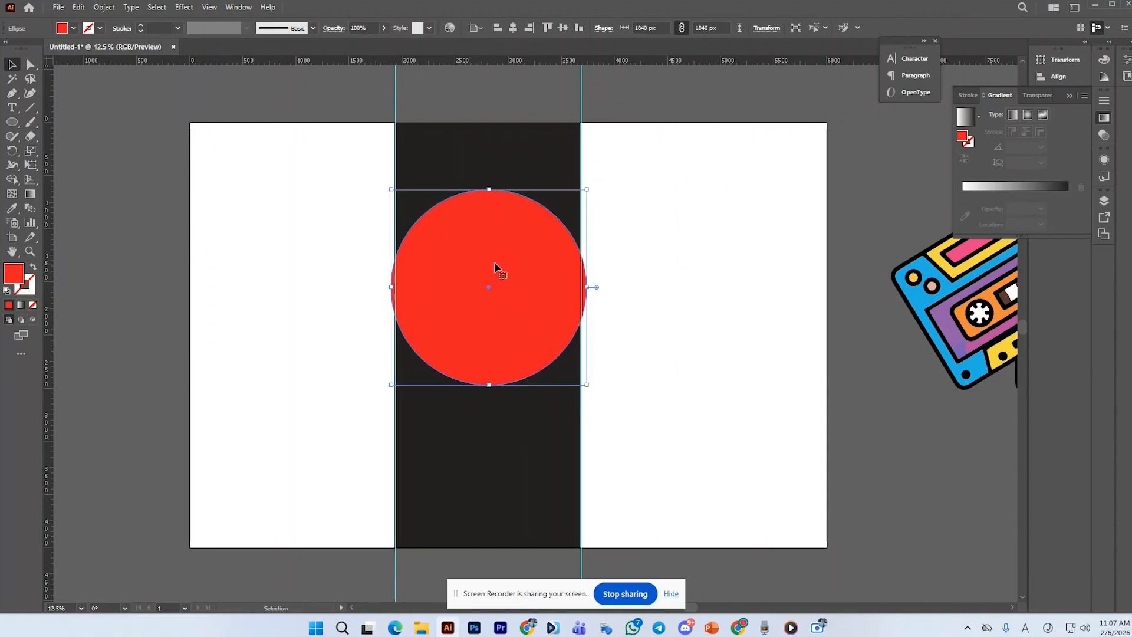
Shrink the circle to about 1746 px so it fits the band width
{"action": "scroll", "coordinate": [547, 299], "scroll_direction": "up", "scroll_amount": 1}
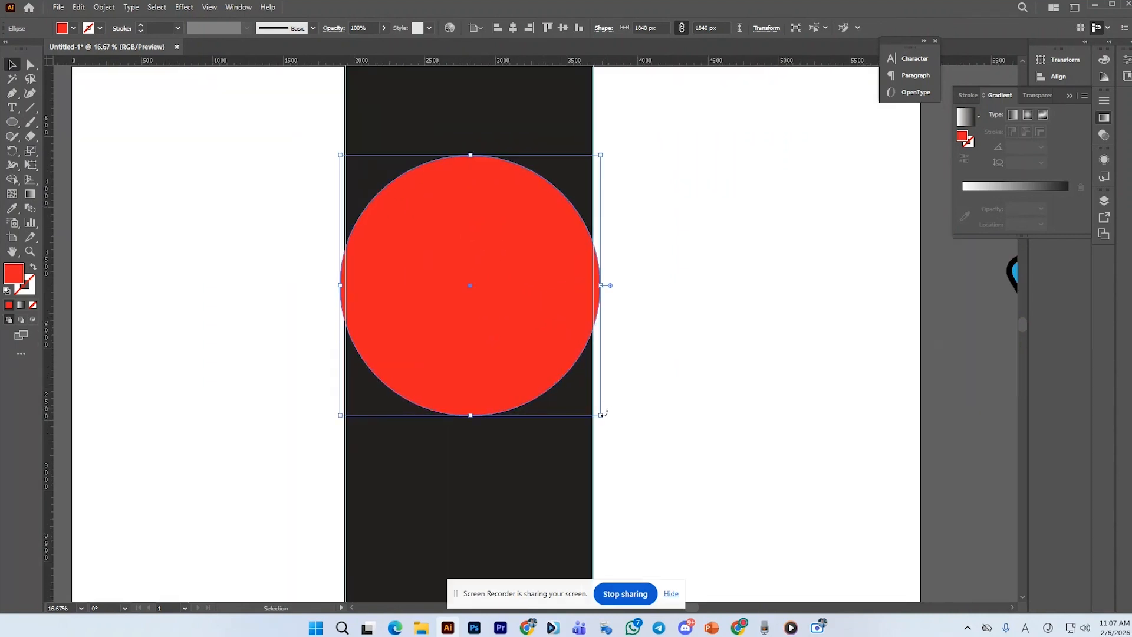
{"action": "left_click_drag", "start_coordinate": [601, 416], "coordinate": [595, 412]}
{"action": "scroll", "coordinate": [516, 331], "scroll_direction": "up", "scroll_amount": 1}
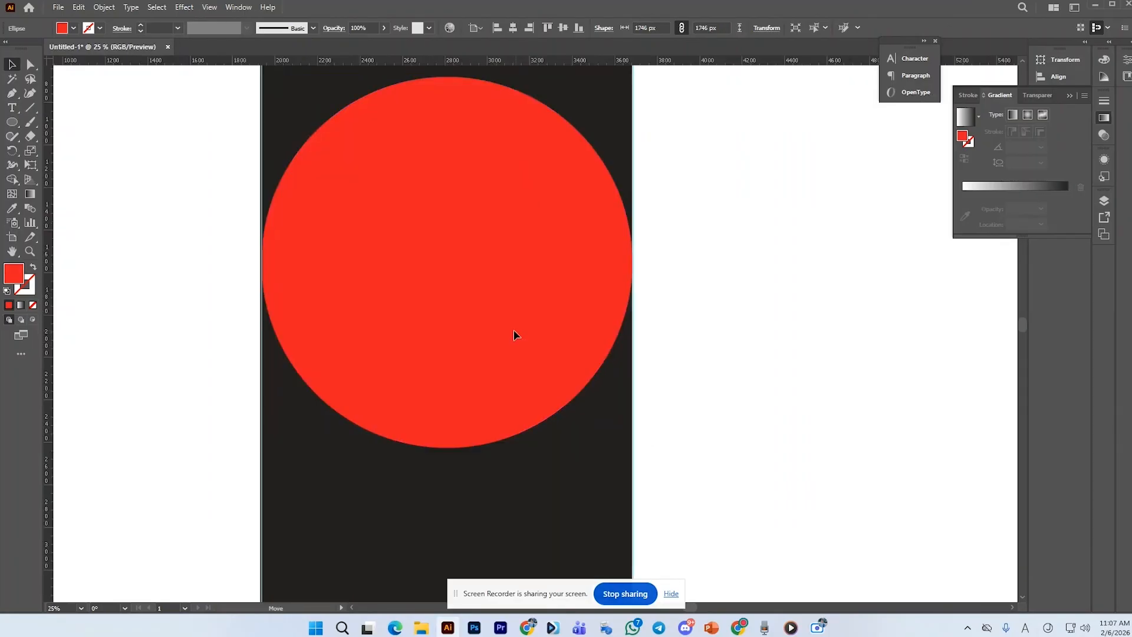
Erase the lower part of the circle with the Eraser tool, leaving a flat-bottomed sun
{"action": "left_click", "coordinate": [755, 300]}
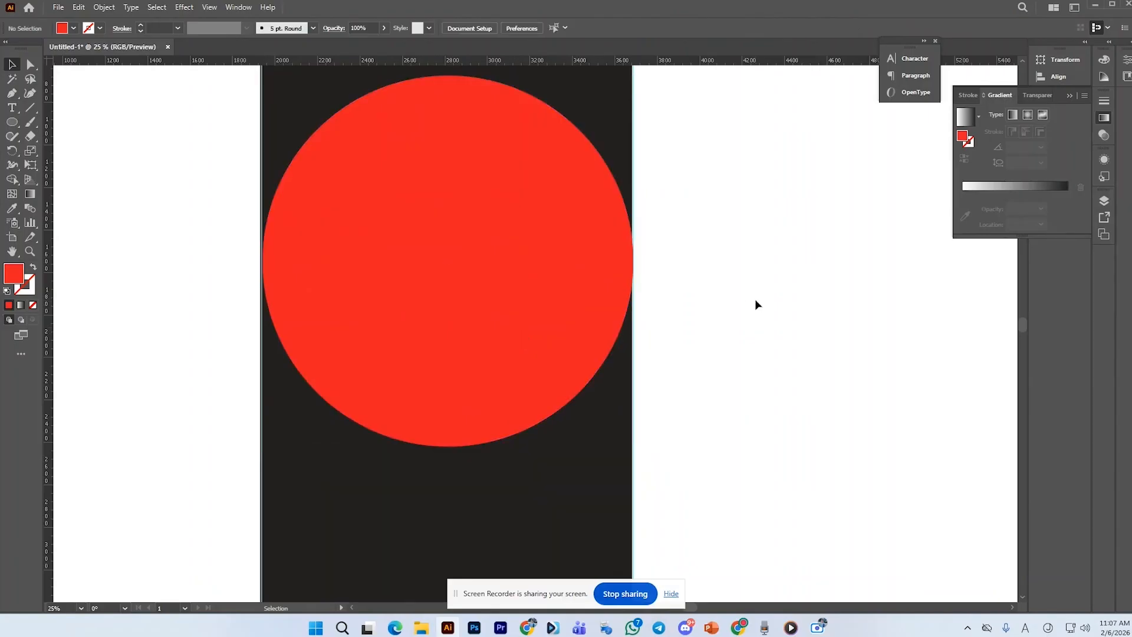
{"action": "scroll", "coordinate": [593, 327], "scroll_direction": "down", "scroll_amount": 2}
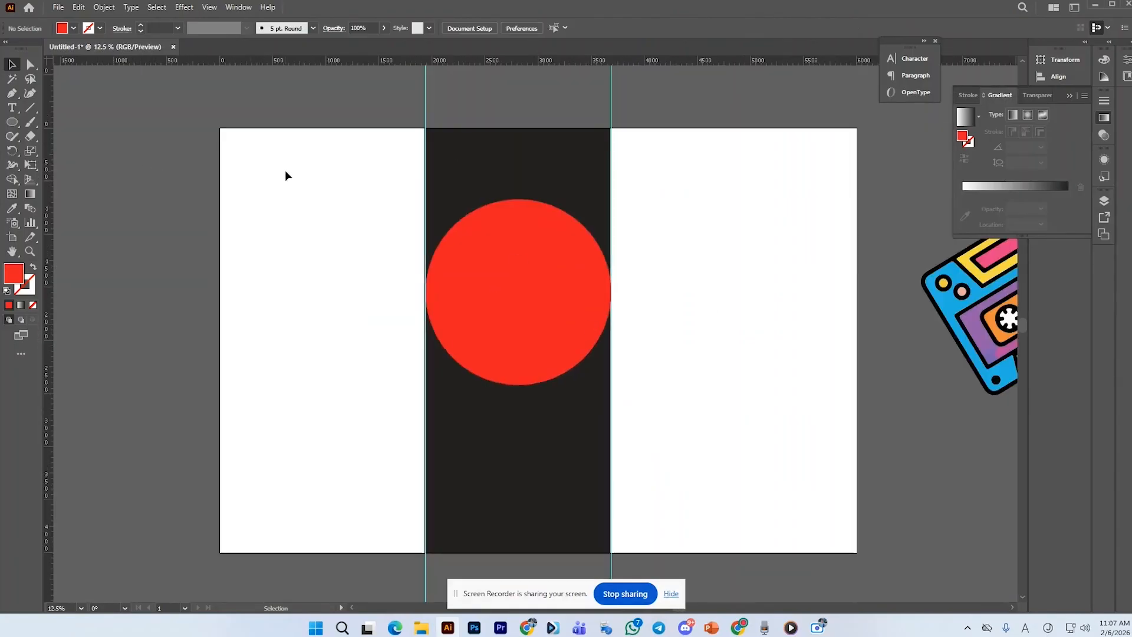
{"action": "scroll", "coordinate": [557, 248], "scroll_direction": "up", "scroll_amount": 1}
{"action": "left_click", "coordinate": [498, 271]}
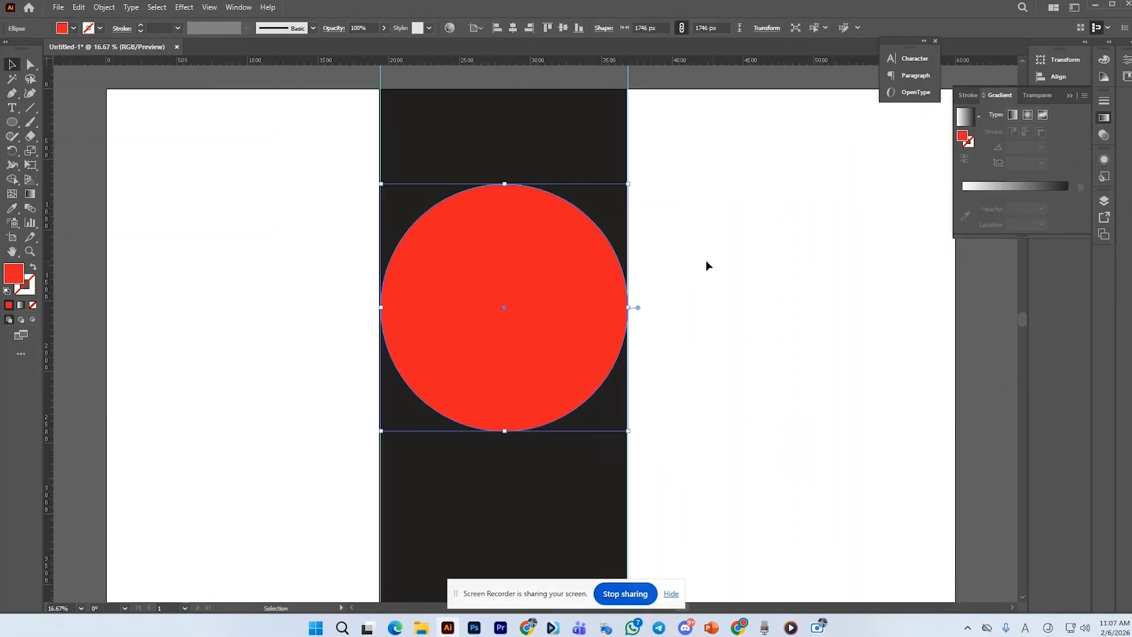
{"action": "left_click", "coordinate": [252, 326]}
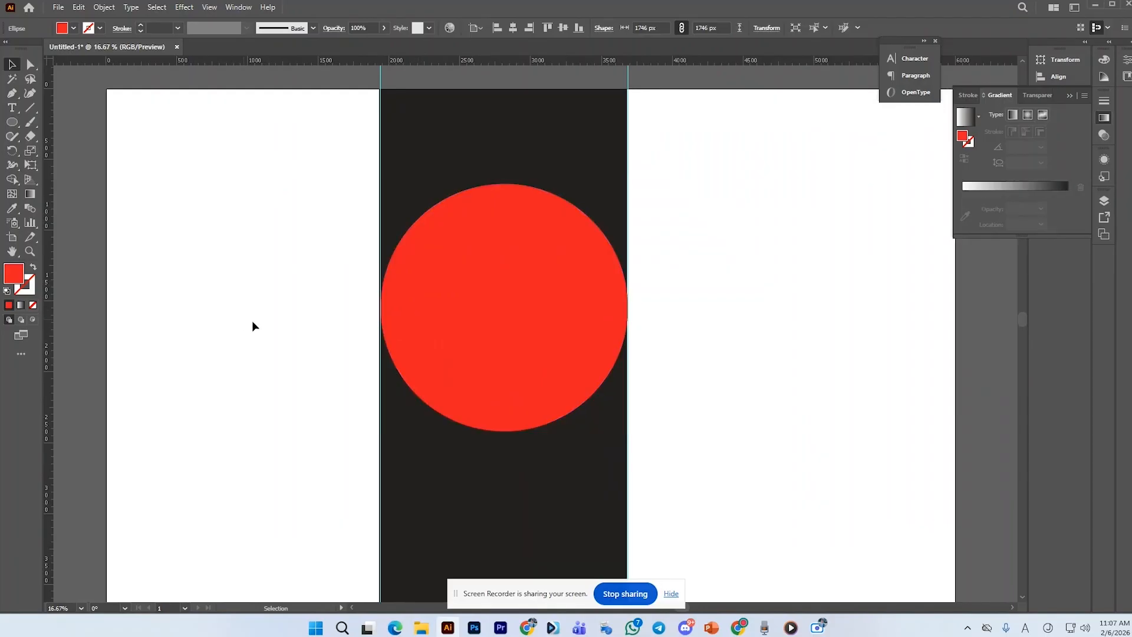
{"action": "left_click", "coordinate": [480, 352]}
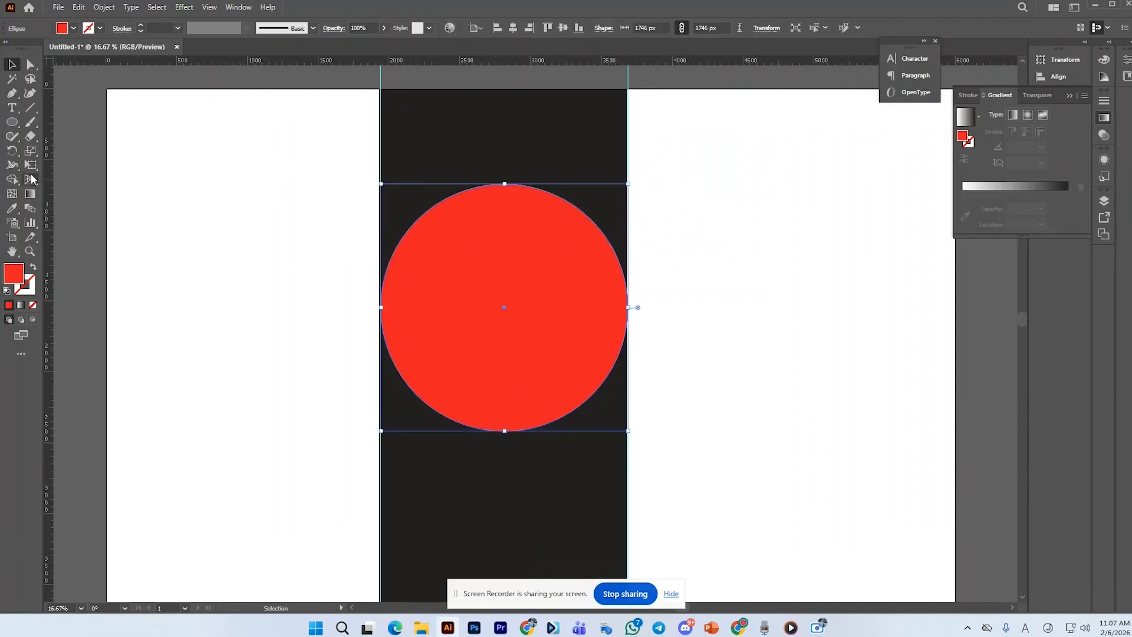
{"action": "left_click", "coordinate": [32, 138]}
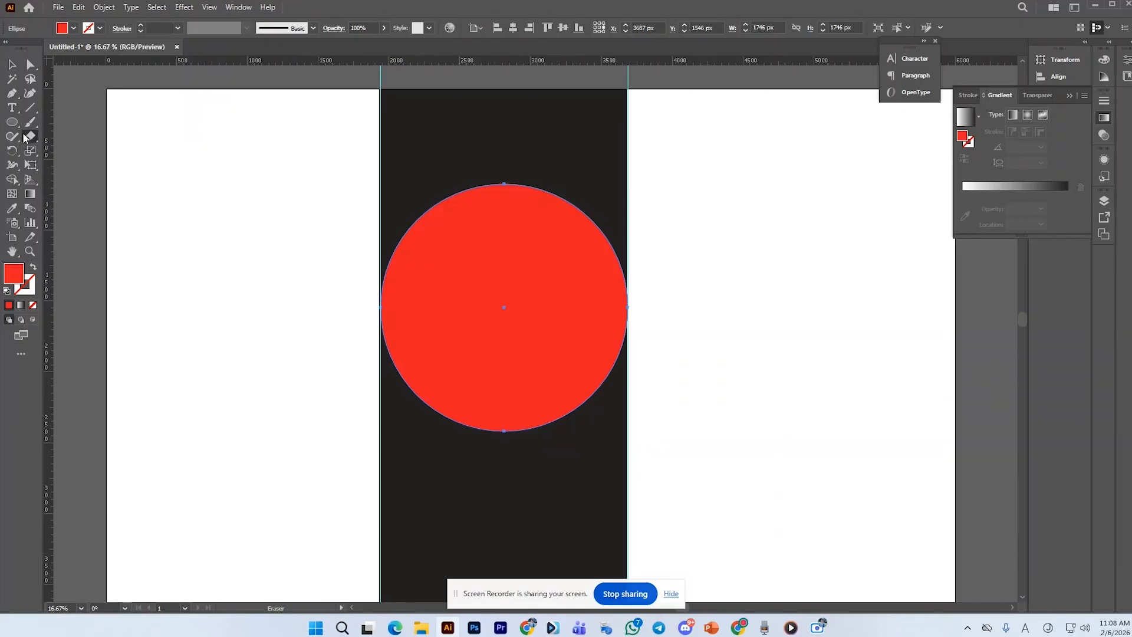
{"action": "mouse_move", "coordinate": [338, 366]}
{"action": "left_mouse_down"}
{"action": "mouse_move", "coordinate": [657, 461]}
{"action": "mouse_move", "coordinate": [720, 466]}
{"action": "left_mouse_up"}
{"action": "left_click_drag", "start_coordinate": [340, 376], "coordinate": [779, 442]}
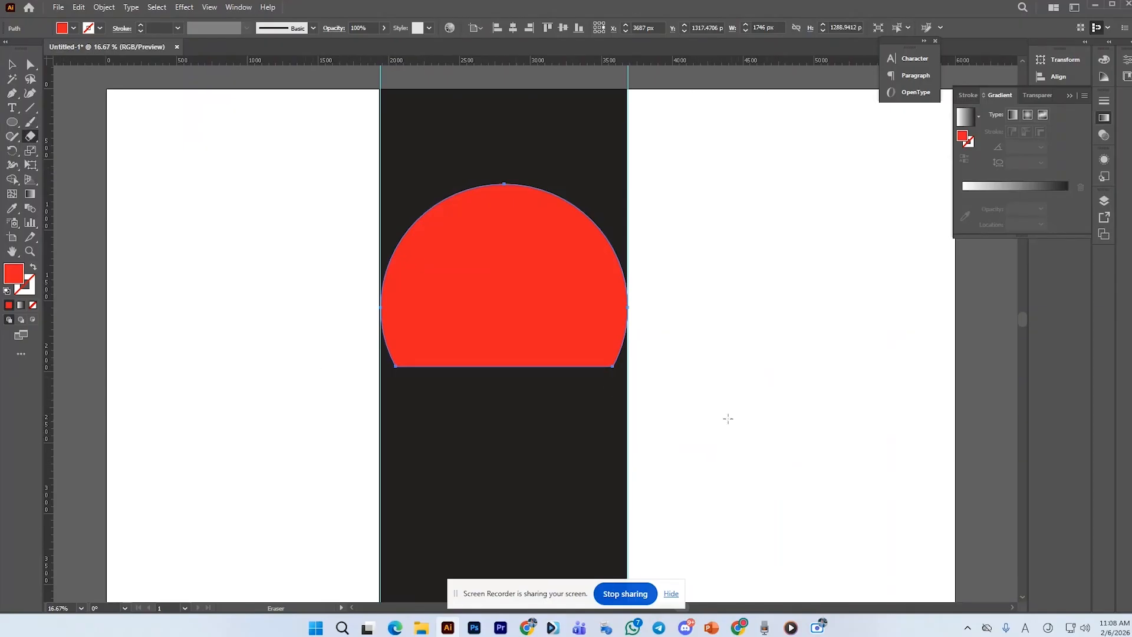
Draw a long thin horizontal rectangle about 4379 px wide and 30 px tall across the sun
{"action": "right_click", "coordinate": [9, 124]}
{"action": "left_click", "coordinate": [48, 121]}
{"action": "left_click_drag", "start_coordinate": [197, 304], "coordinate": [817, 308]}
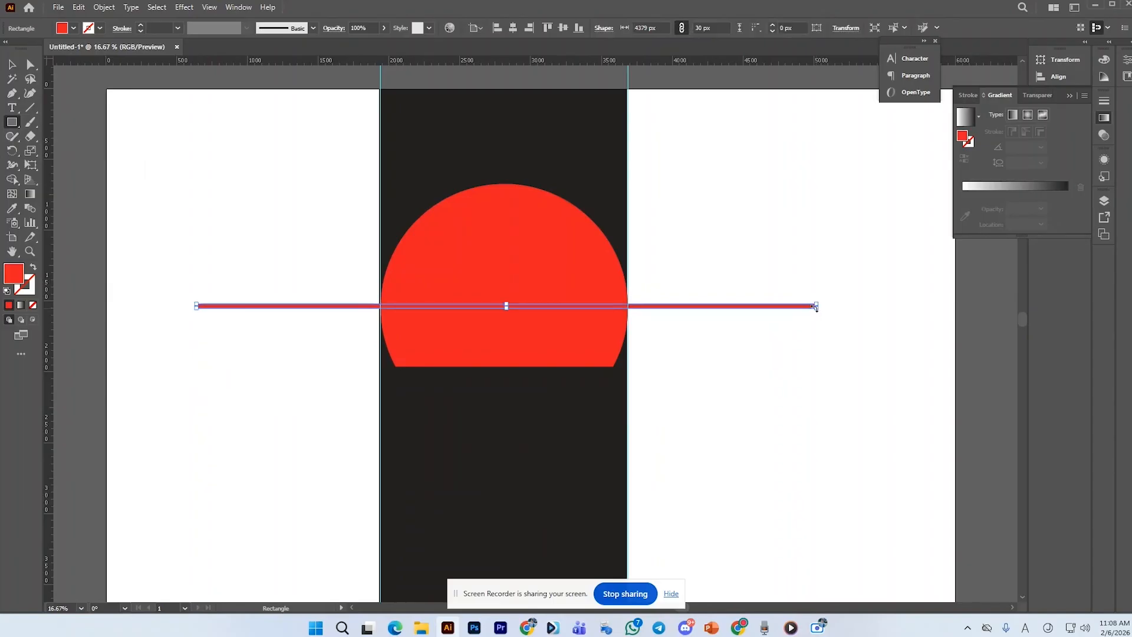
Reduce the strip's height to about 11 px
{"action": "left_click", "coordinate": [12, 63]}
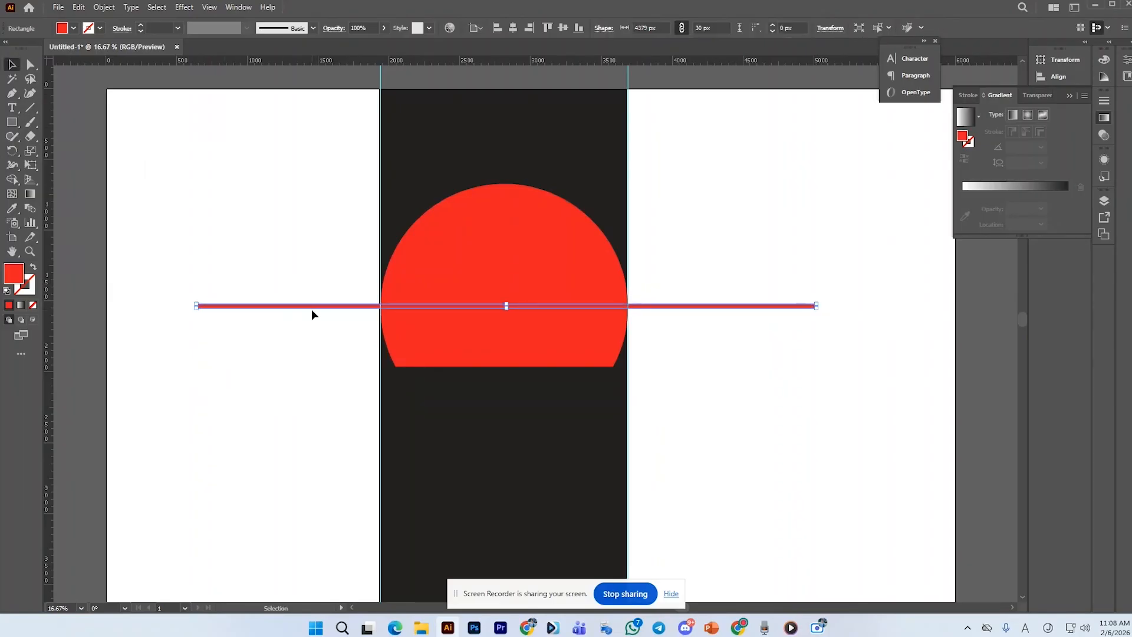
{"action": "left_click_drag", "start_coordinate": [312, 309], "coordinate": [254, 257]}
{"action": "scroll", "coordinate": [299, 259], "scroll_direction": "up", "scroll_amount": 2}
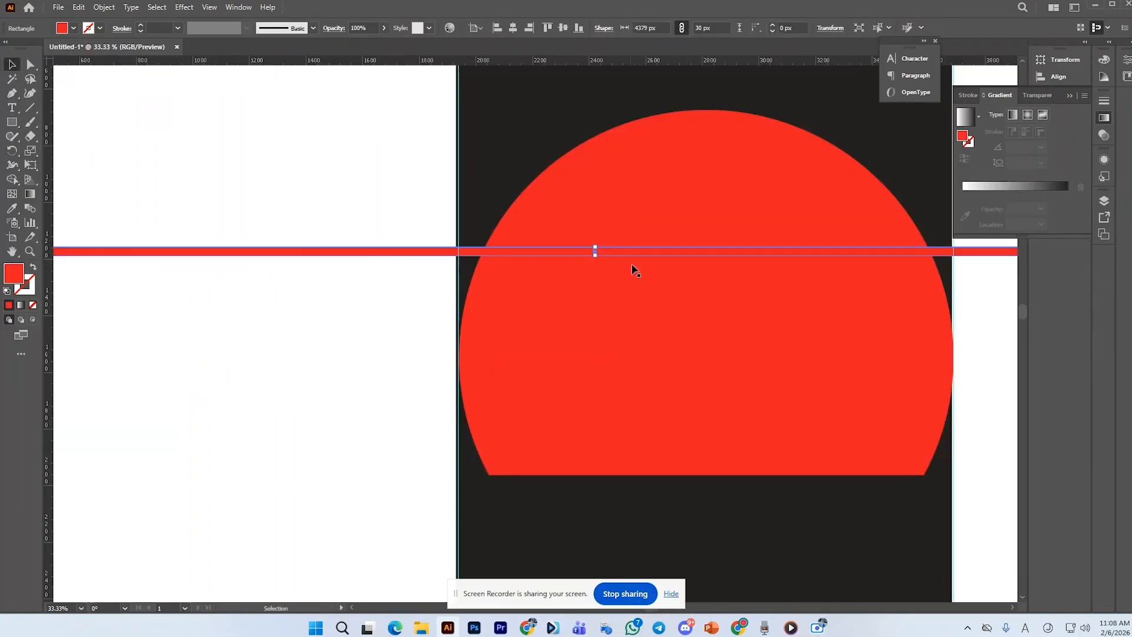
{"action": "left_click_drag", "start_coordinate": [596, 255], "coordinate": [594, 250]}
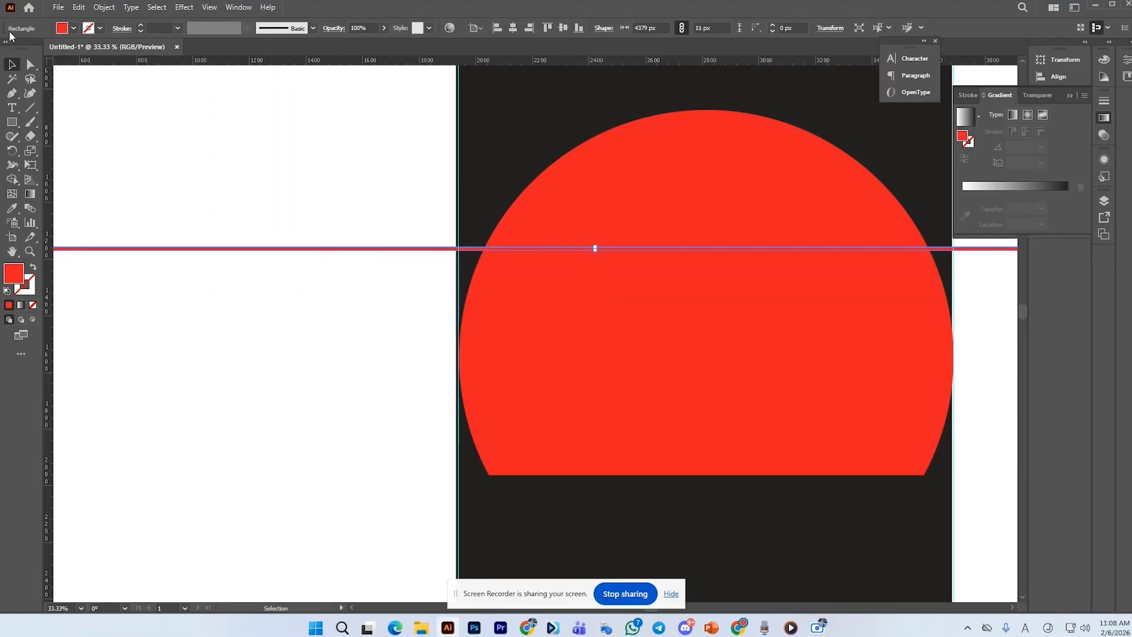
Fill the strip with black and deselect it
{"action": "left_click", "coordinate": [73, 29]}
{"action": "left_click", "coordinate": [24, 48]}
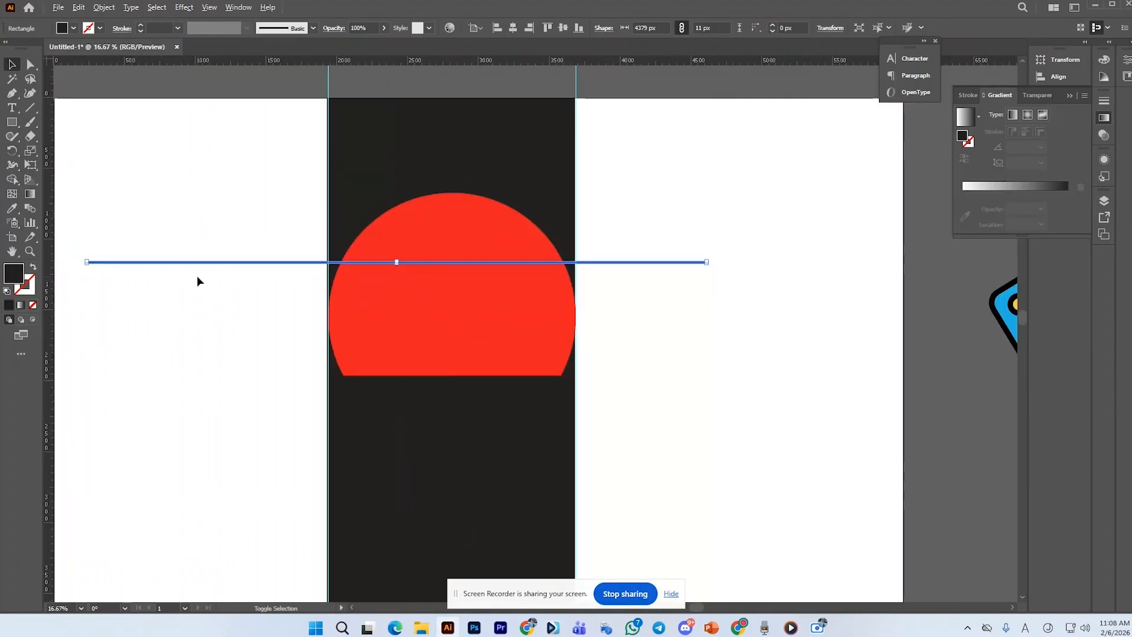
{"action": "scroll", "coordinate": [197, 275], "scroll_direction": "down", "scroll_amount": 2}
{"action": "left_click", "coordinate": [182, 153]}
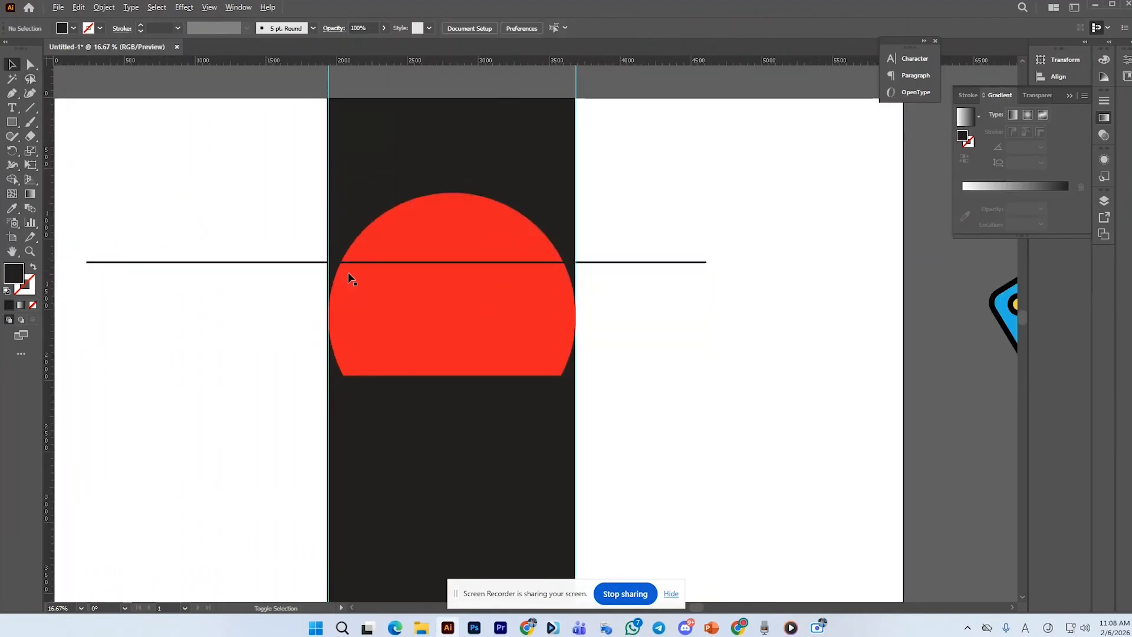
Move the black strip up near the top of the sun
{"action": "scroll", "coordinate": [364, 280], "scroll_direction": "up", "scroll_amount": 1}
{"action": "left_click_drag", "start_coordinate": [429, 258], "coordinate": [467, 200]}
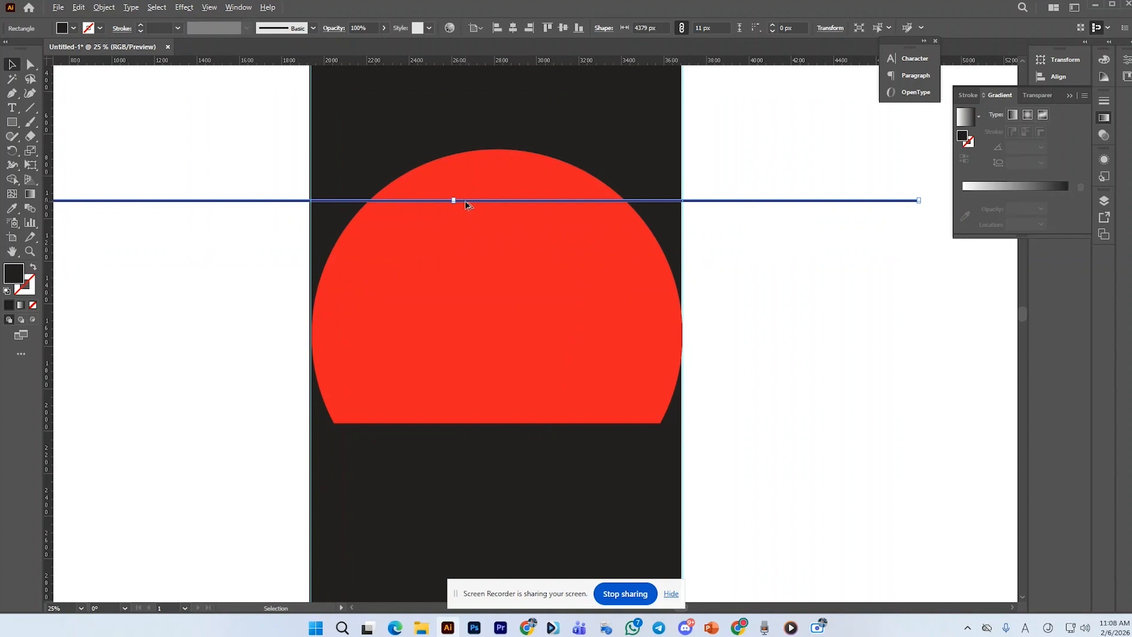
Duplicate the strip downward and repeat the transform three times to make evenly spaced stripes across the sun
{"action": "left_click_drag", "start_coordinate": [466, 203], "coordinate": [470, 247]}
{"action": "key", "text": "ctrl+d"}
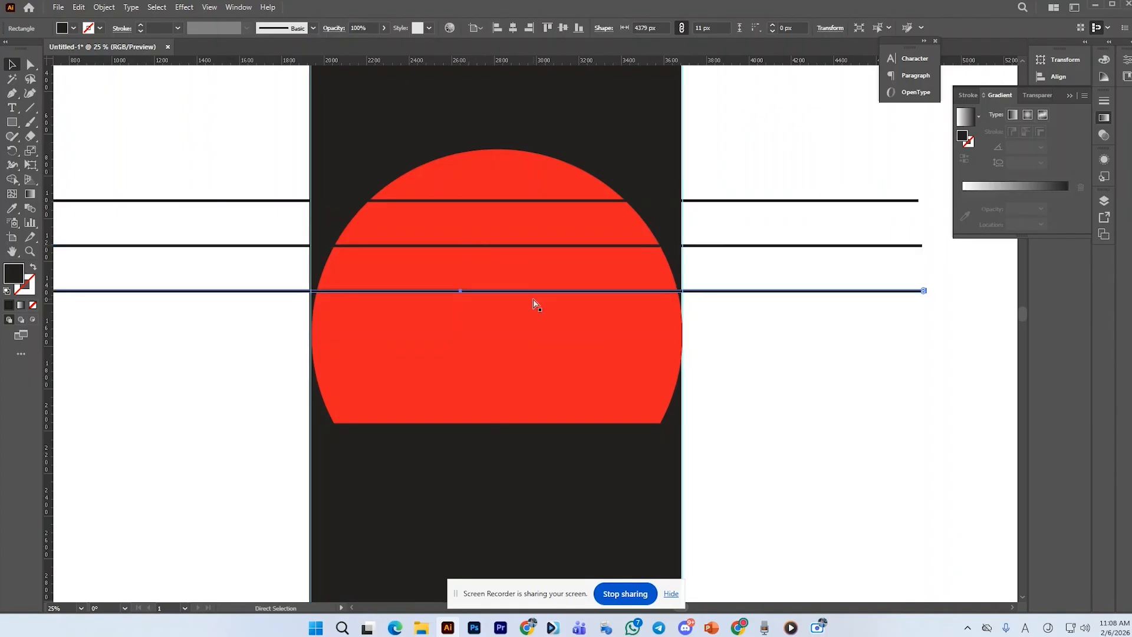
{"action": "key", "text": "ctrl+d"}
{"action": "key", "text": "ctrl+d"}
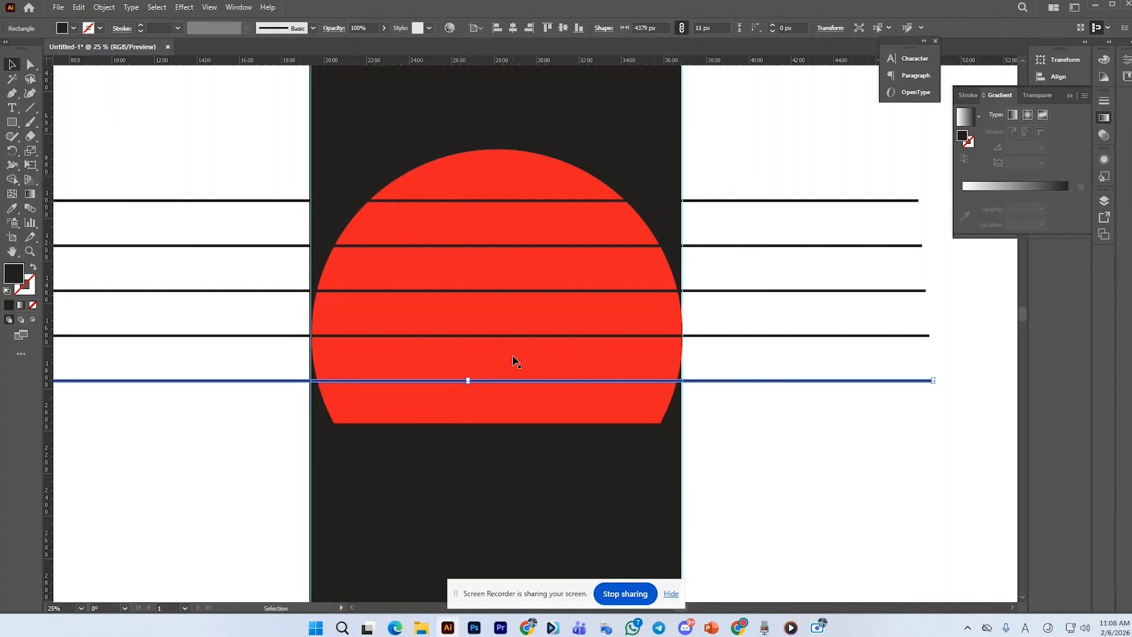
Delete the topmost black stripe
{"action": "left_click", "coordinate": [744, 190]}
{"action": "left_click_drag", "start_coordinate": [760, 211], "coordinate": [761, 213]}
{"action": "key", "text": "Delete"}
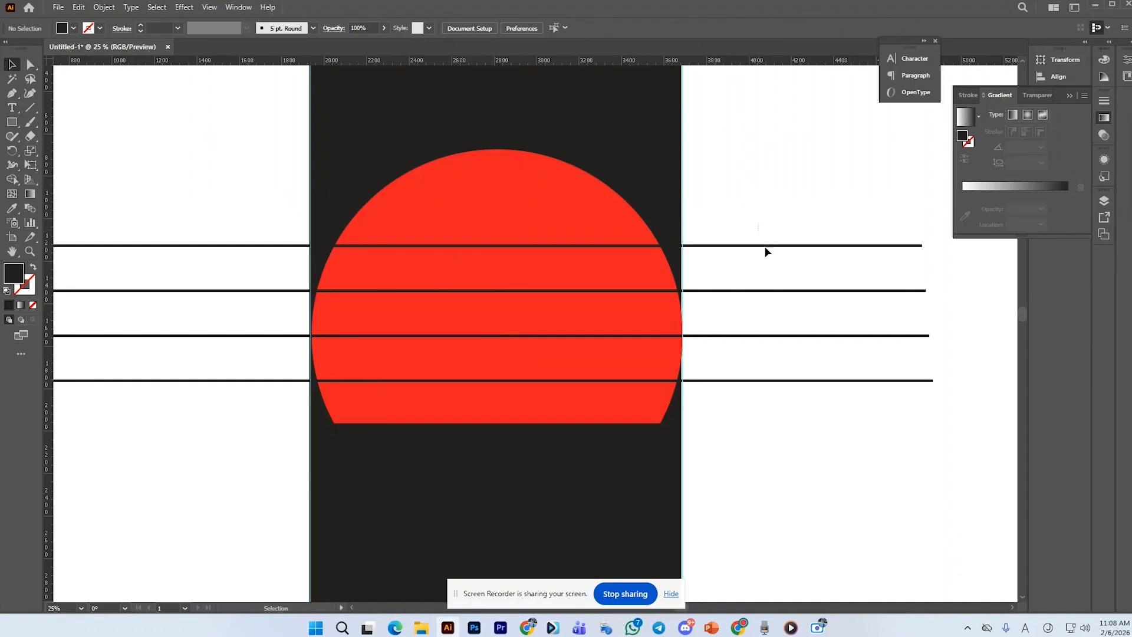
Select the four remaining stripes and scale them larger so they extend well beyond the sun
{"action": "left_click_drag", "start_coordinate": [766, 252], "coordinate": [816, 384]}
{"action": "key", "text": "ctrl+minus"}
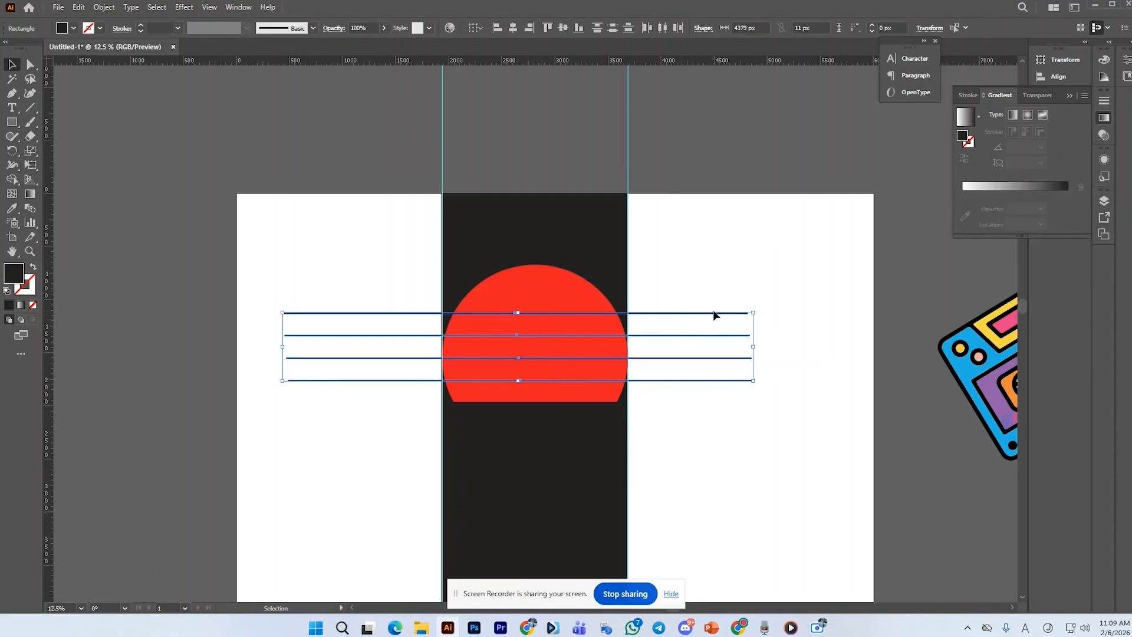
{"action": "left_click_drag", "start_coordinate": [754, 381], "coordinate": [838, 425]}
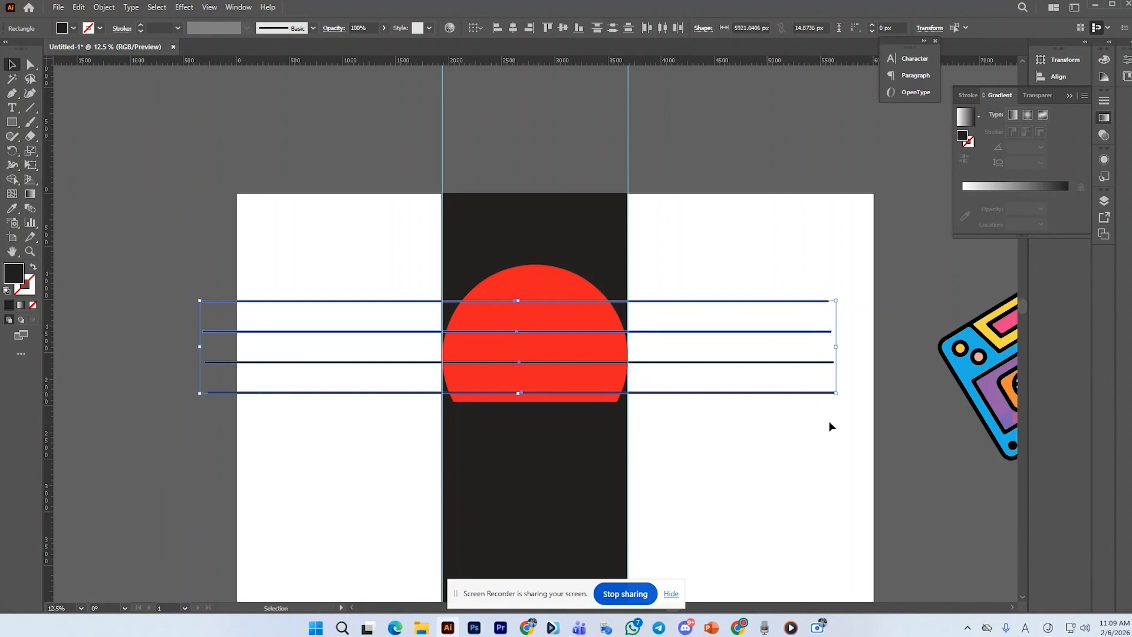
Combine the four stripes into a compound path
{"action": "key", "text": "a"}
{"action": "key", "text": "v"}
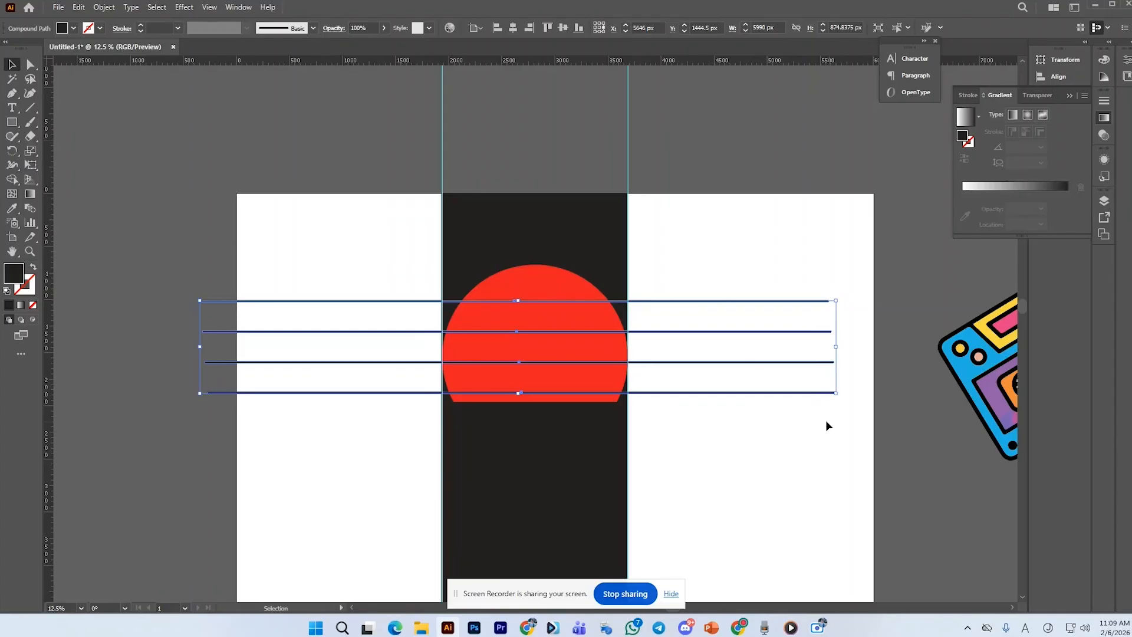
{"action": "left_click_drag", "start_coordinate": [706, 305], "coordinate": [556, 281]}
{"action": "key", "text": "ctrl+z"}
{"action": "left_click", "coordinate": [104, 7]}
{"action": "mouse_move", "coordinate": [134, 479]}
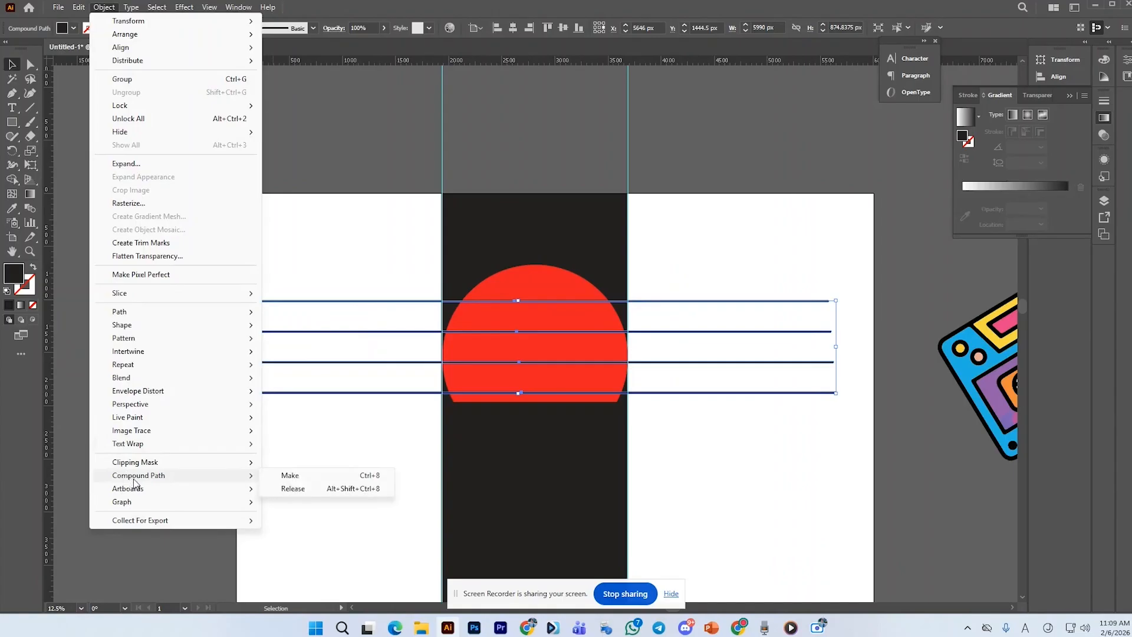
{"action": "left_click", "coordinate": [287, 476]}
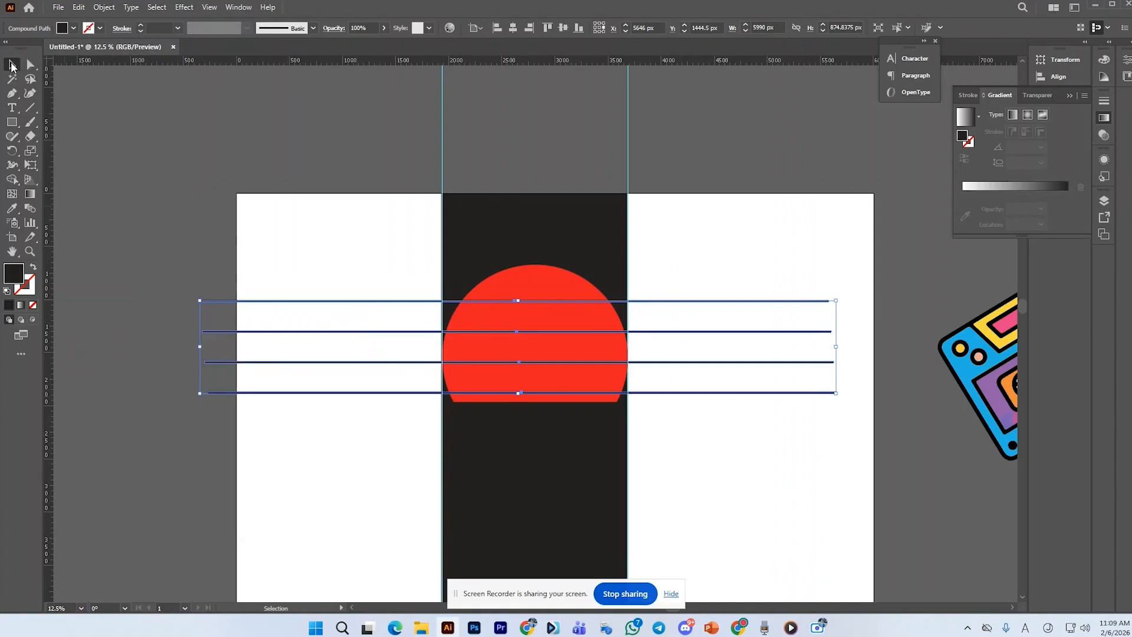
Select the sun and stripes and subtract the stripes from the sun with Pathfinder Minus Front, then deselect
{"action": "scroll", "coordinate": [774, 270], "scroll_direction": "up", "scroll_amount": 1}
{"action": "left_click_drag", "start_coordinate": [688, 314], "coordinate": [722, 299]}
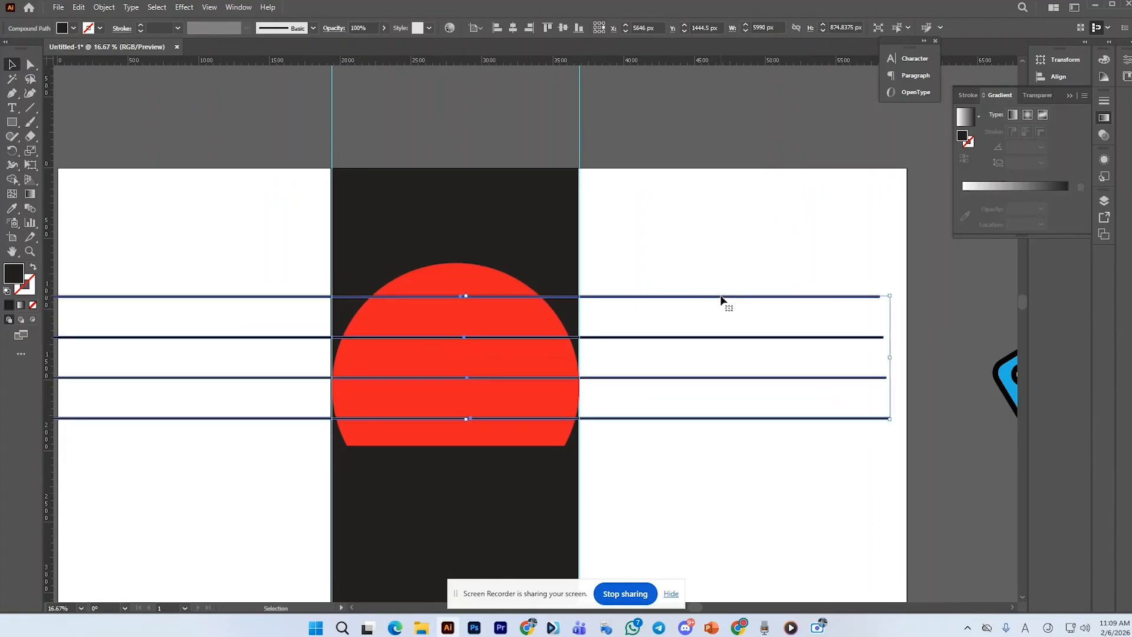
{"action": "left_click", "coordinate": [431, 231]}
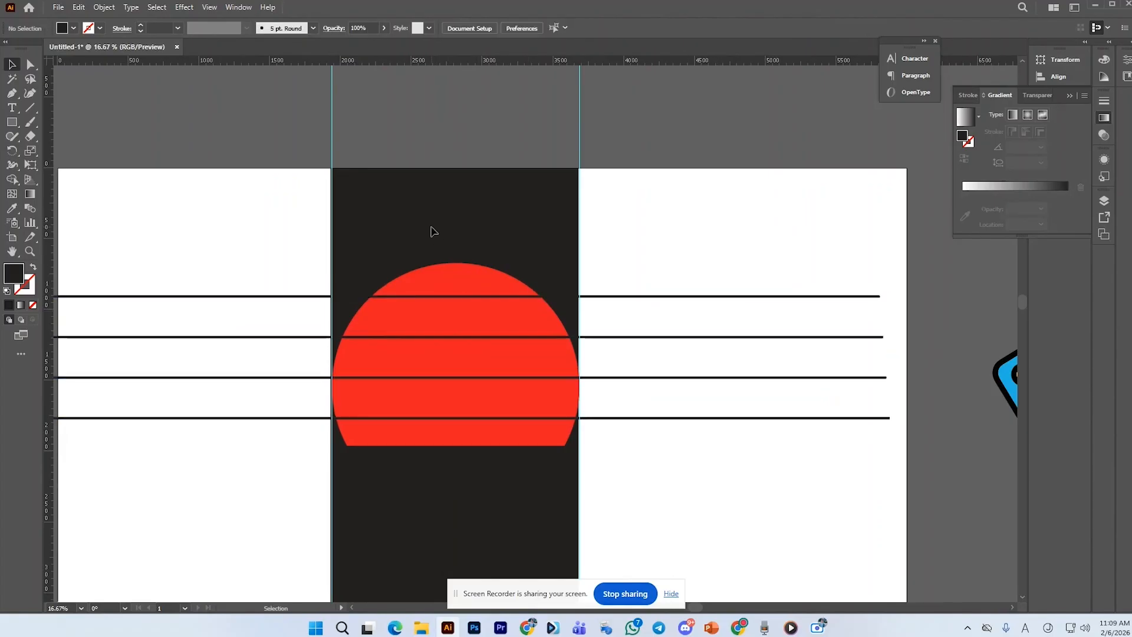
{"action": "left_click_drag", "start_coordinate": [451, 411], "coordinate": [458, 466]}
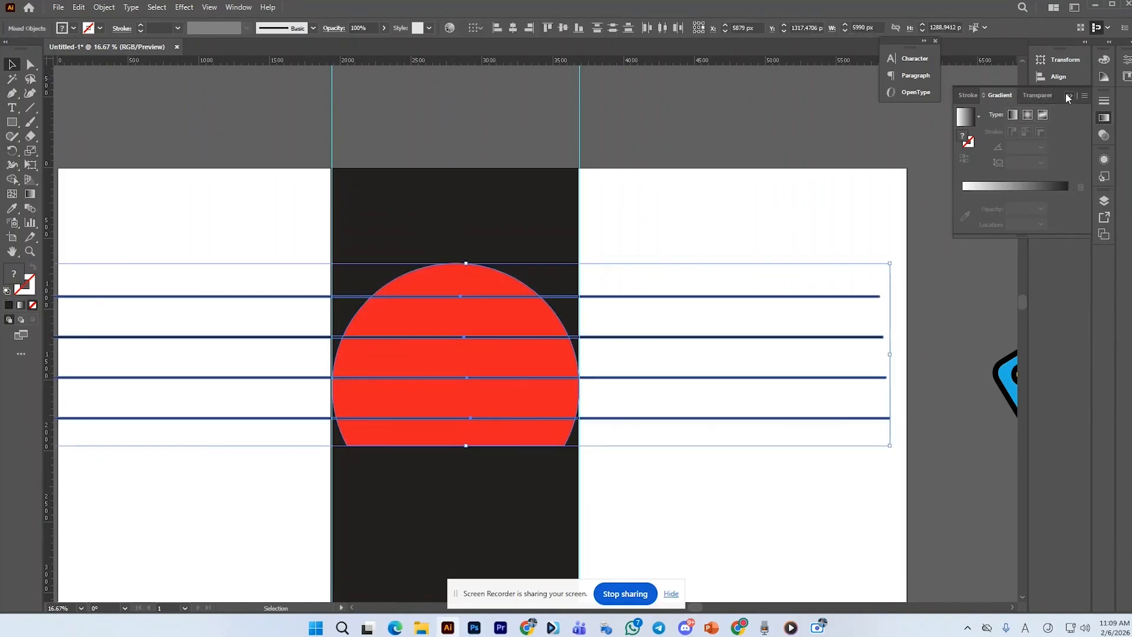
{"action": "left_click", "coordinate": [1067, 95]}
{"action": "left_click", "coordinate": [239, 8]}
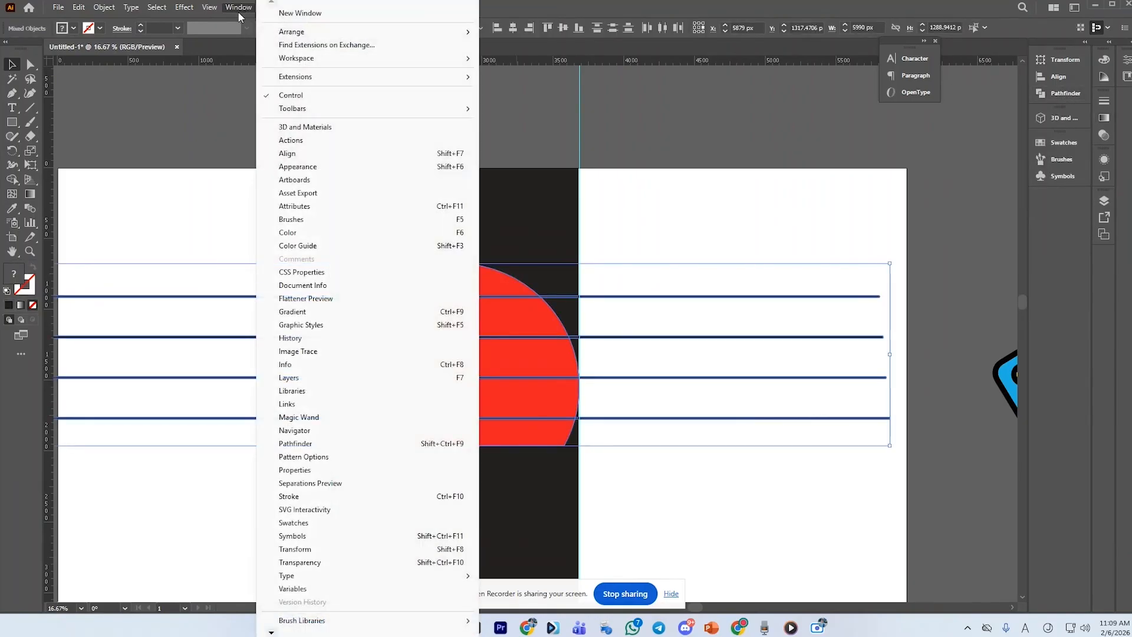
{"action": "left_click", "coordinate": [322, 444]}
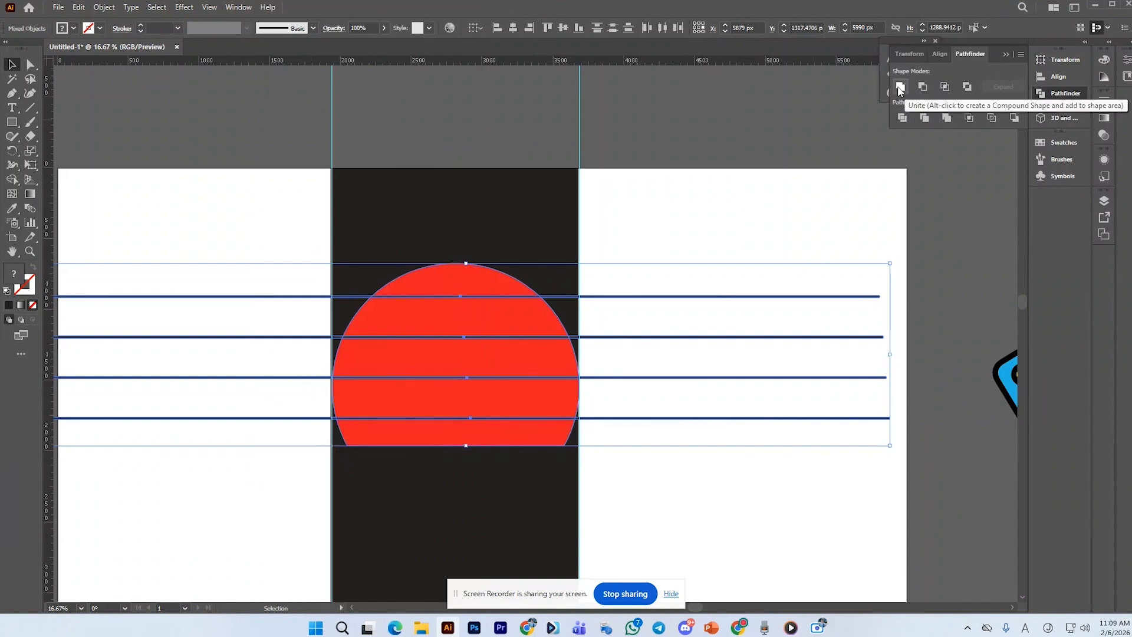
{"action": "left_click", "coordinate": [923, 87]}
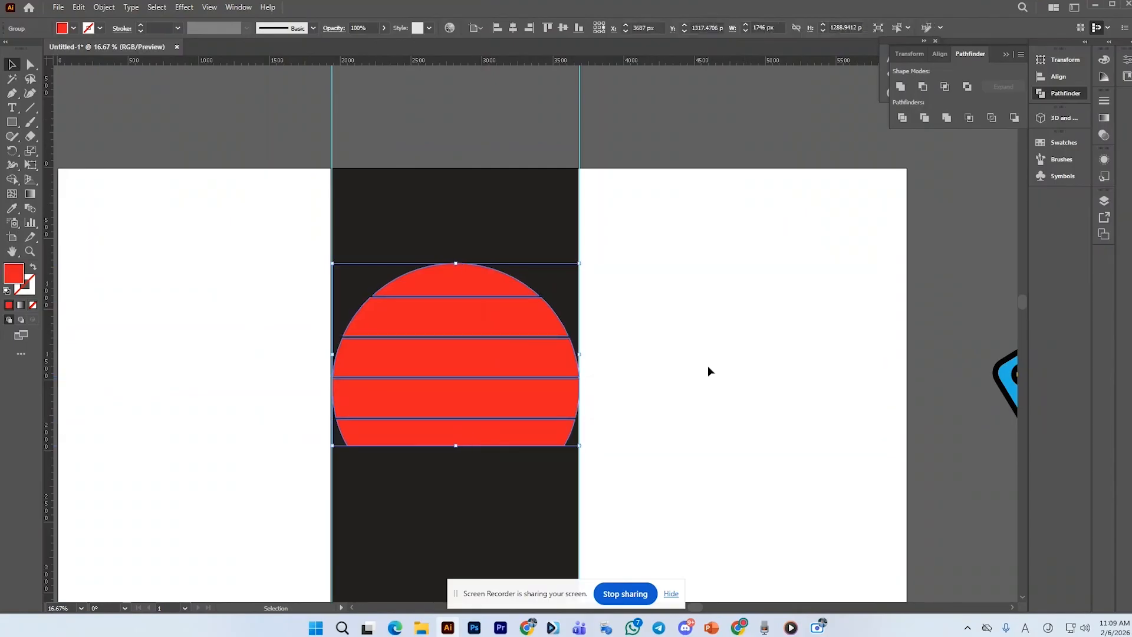
{"action": "left_click", "coordinate": [698, 367]}
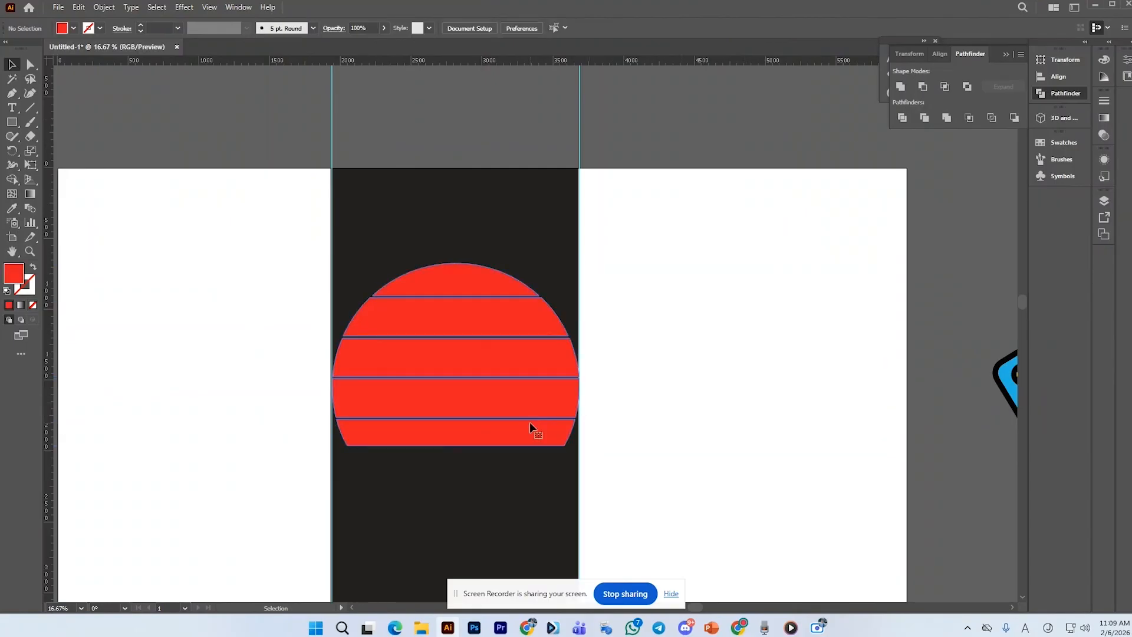
{"action": "left_click", "coordinate": [531, 423]}
{"action": "left_click", "coordinate": [690, 379]}
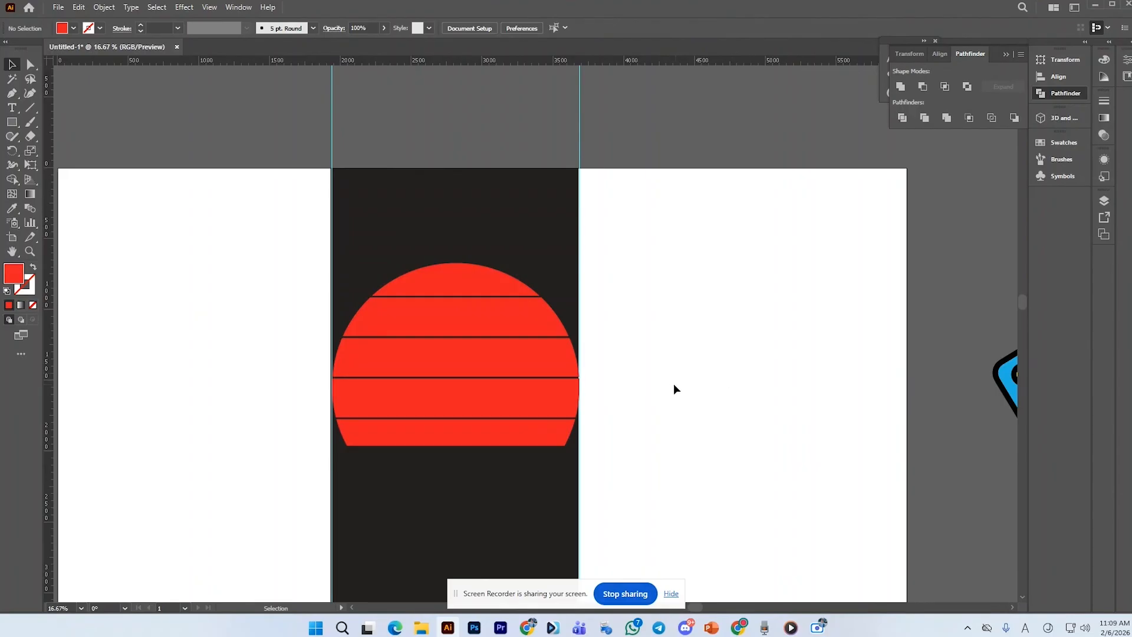
{"action": "left_click_drag", "start_coordinate": [998, 380], "coordinate": [605, 380]}
{"action": "key", "text": "ctrl+z"}
{"action": "left_click", "coordinate": [626, 334]}
{"action": "mouse_move", "coordinate": [535, 630]}
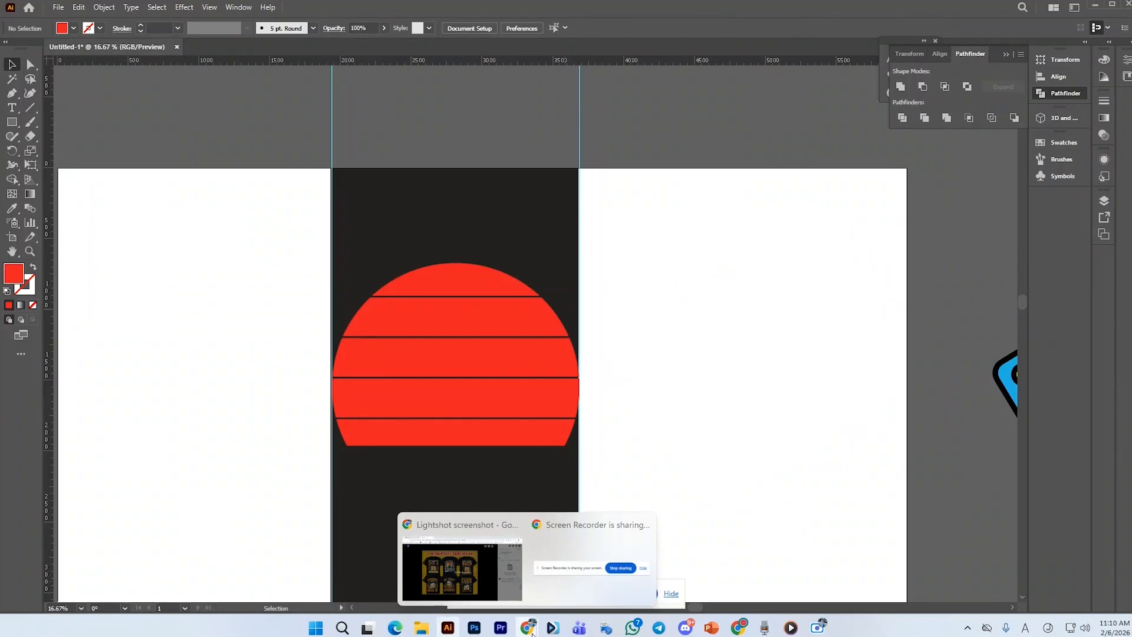
{"action": "left_click", "coordinate": [695, 402]}
{"action": "left_click", "coordinate": [465, 441]}
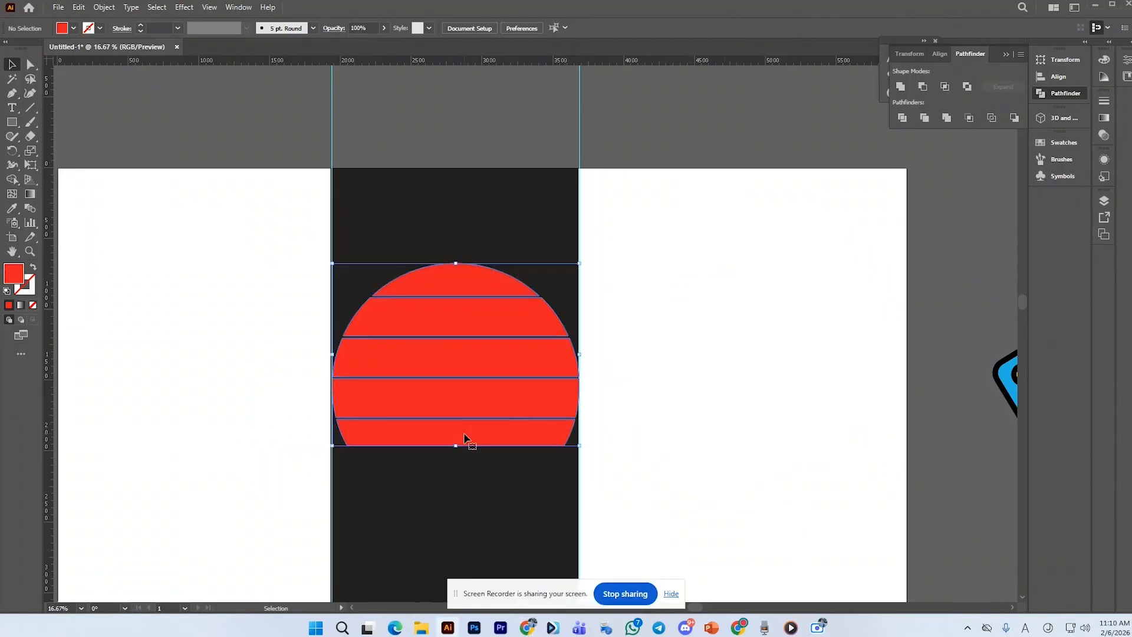
{"action": "left_click", "coordinate": [810, 246]}
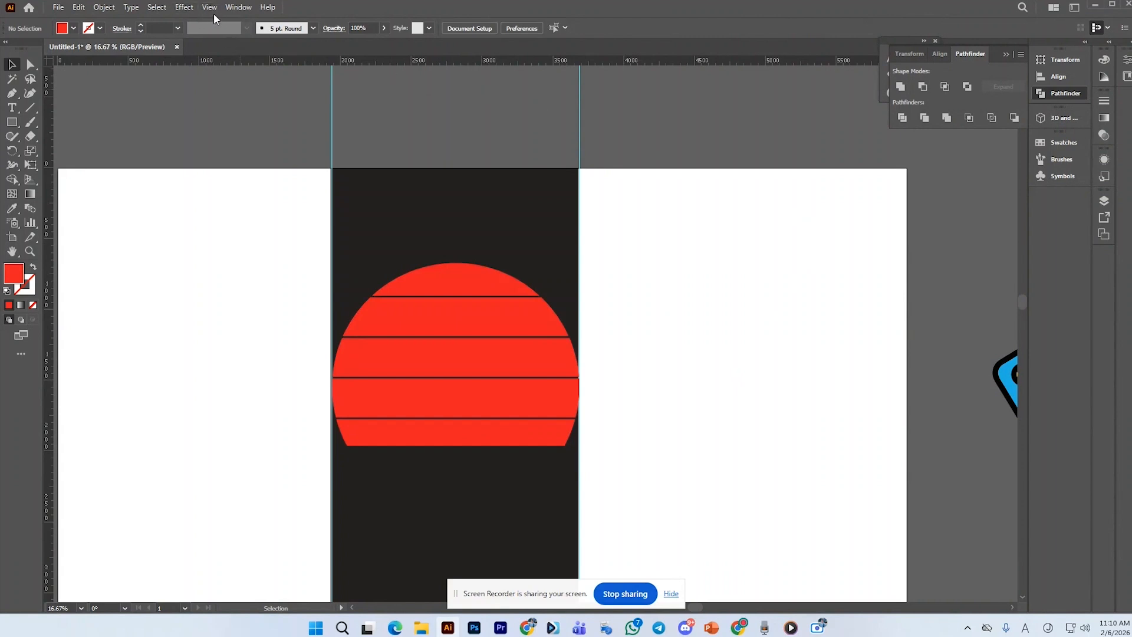
Open the Swatches panel and load the Nature Beach swatch library
{"action": "left_click", "coordinate": [245, 9]}
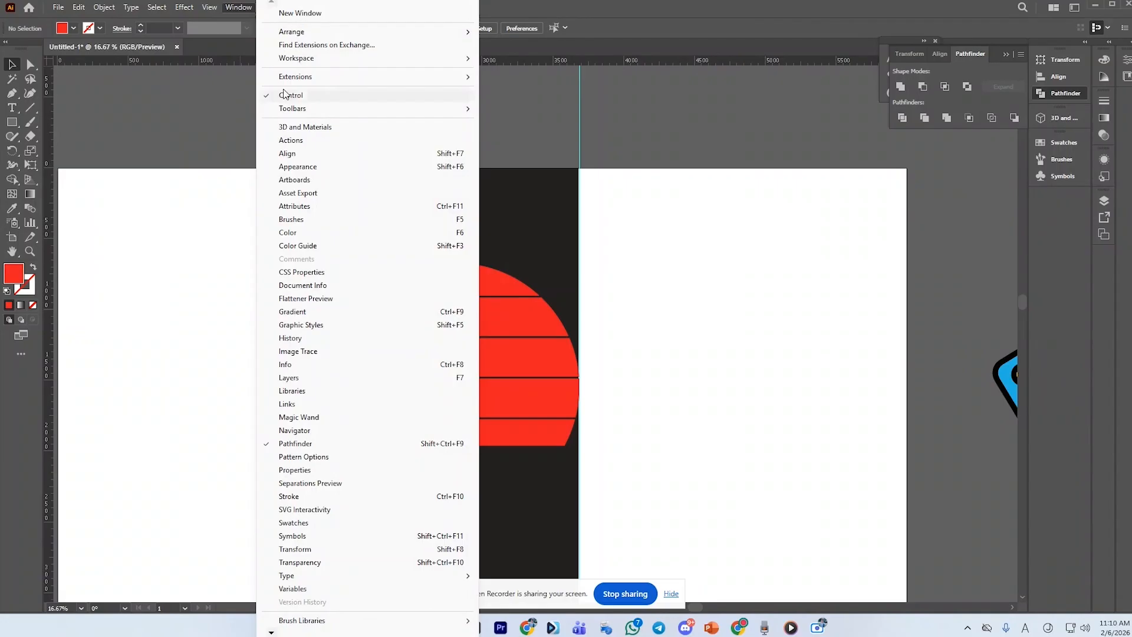
{"action": "left_click", "coordinate": [316, 246]}
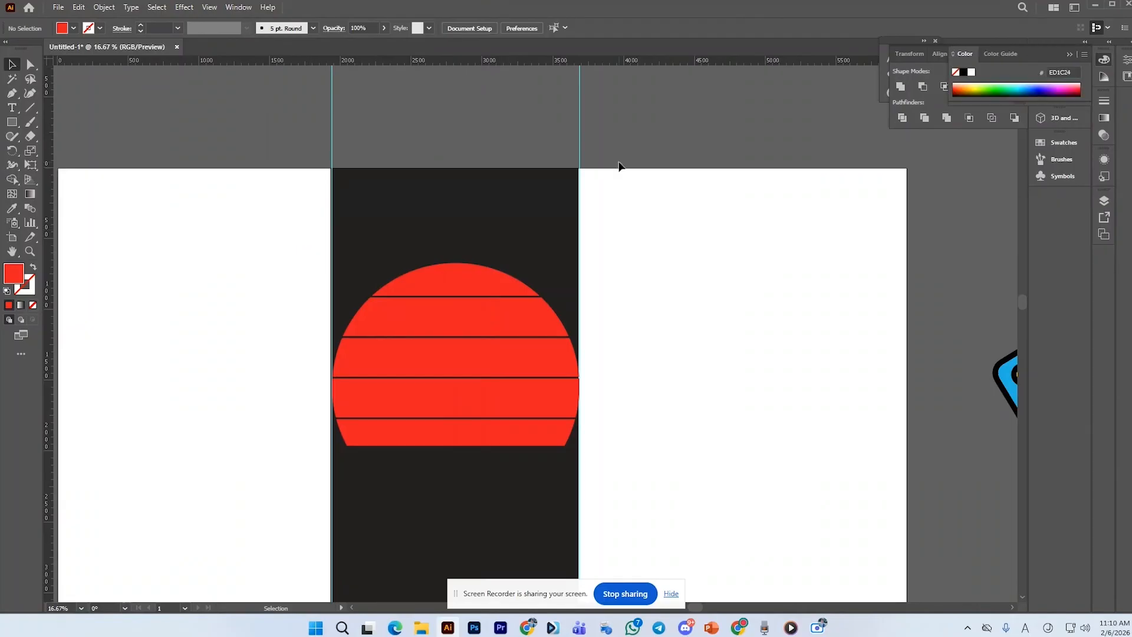
{"action": "left_click", "coordinate": [1012, 53]}
{"action": "left_click", "coordinate": [1013, 54]}
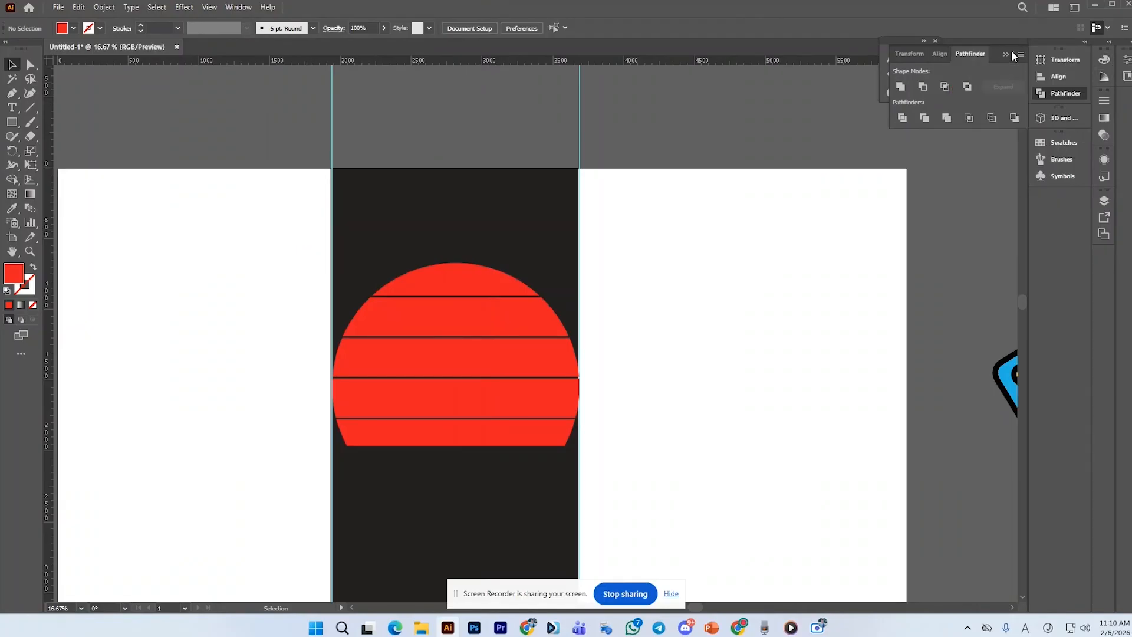
{"action": "left_click", "coordinate": [1068, 141]}
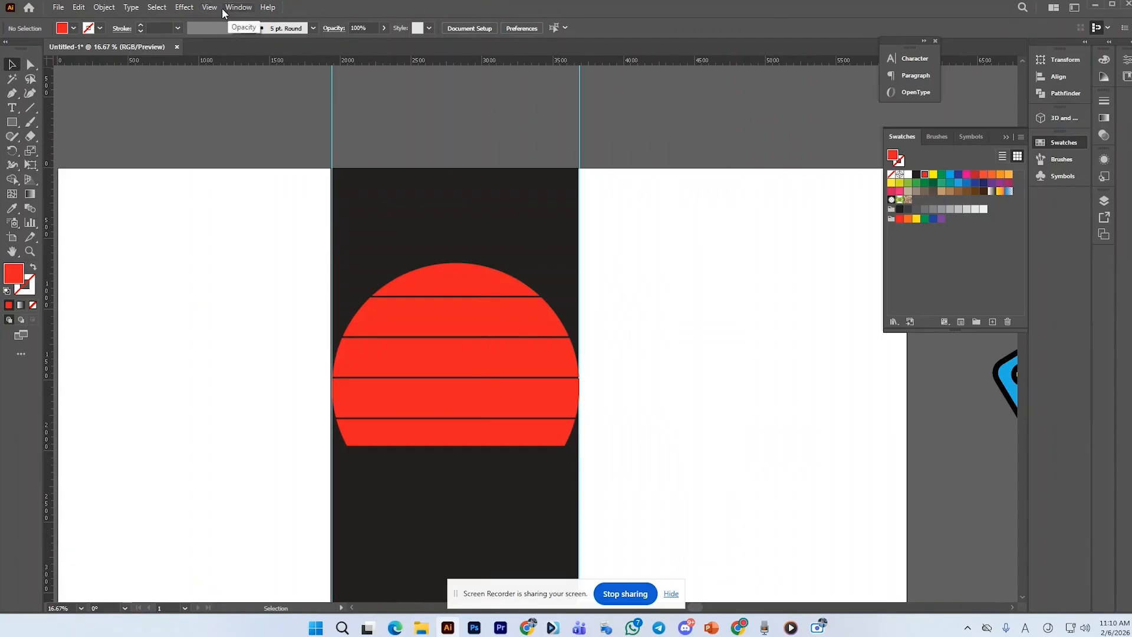
{"action": "left_click", "coordinate": [247, 11]}
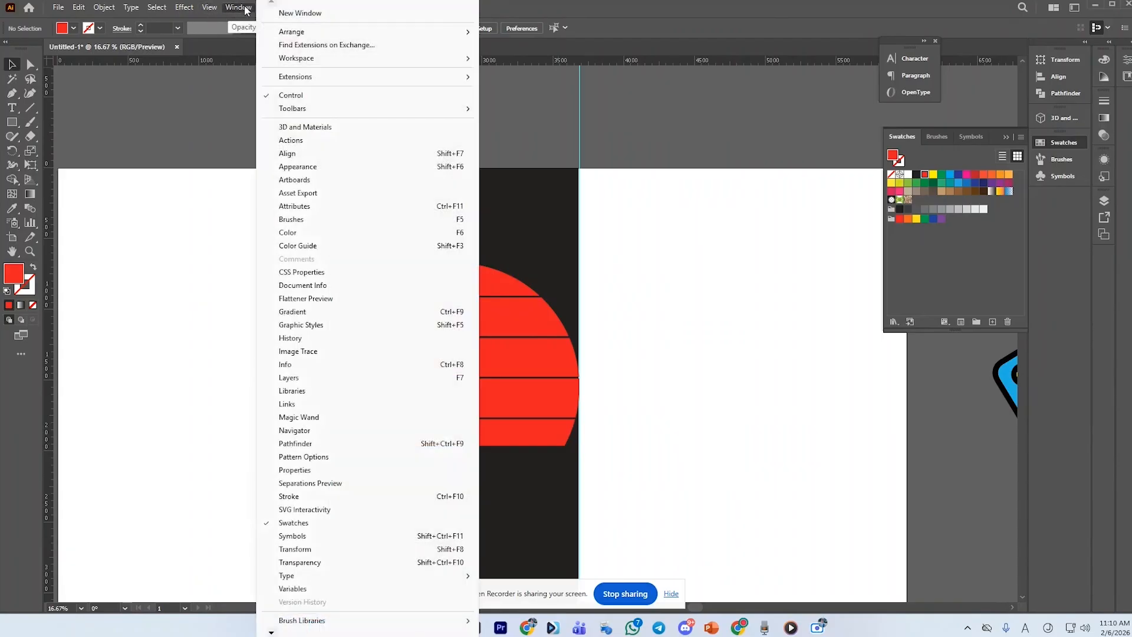
{"action": "left_click", "coordinate": [306, 523]}
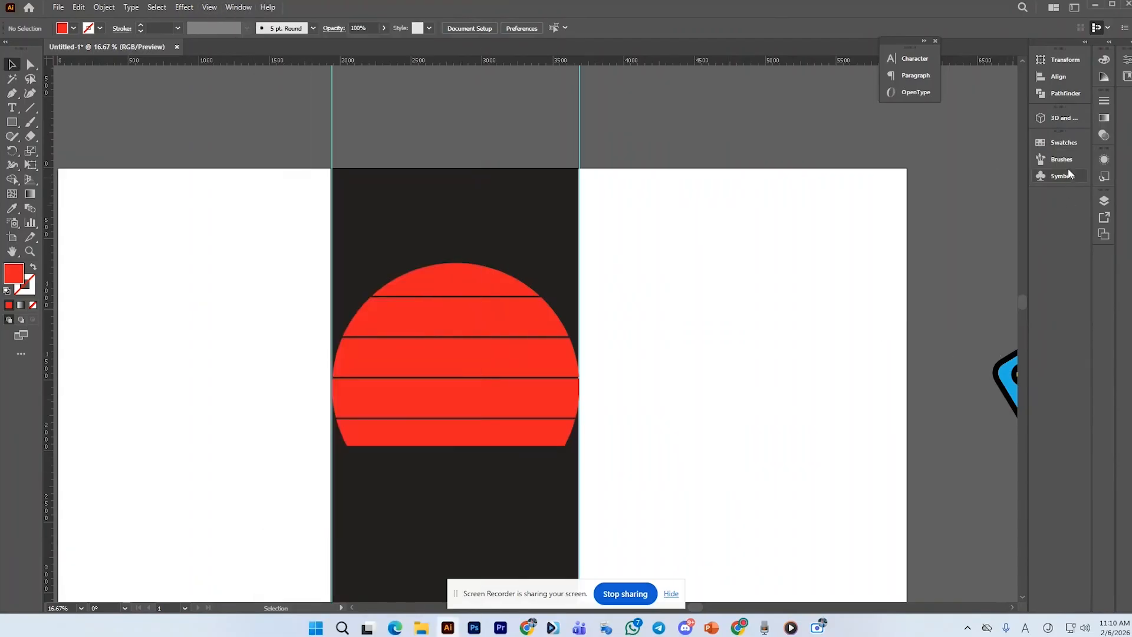
{"action": "left_click", "coordinate": [1074, 143]}
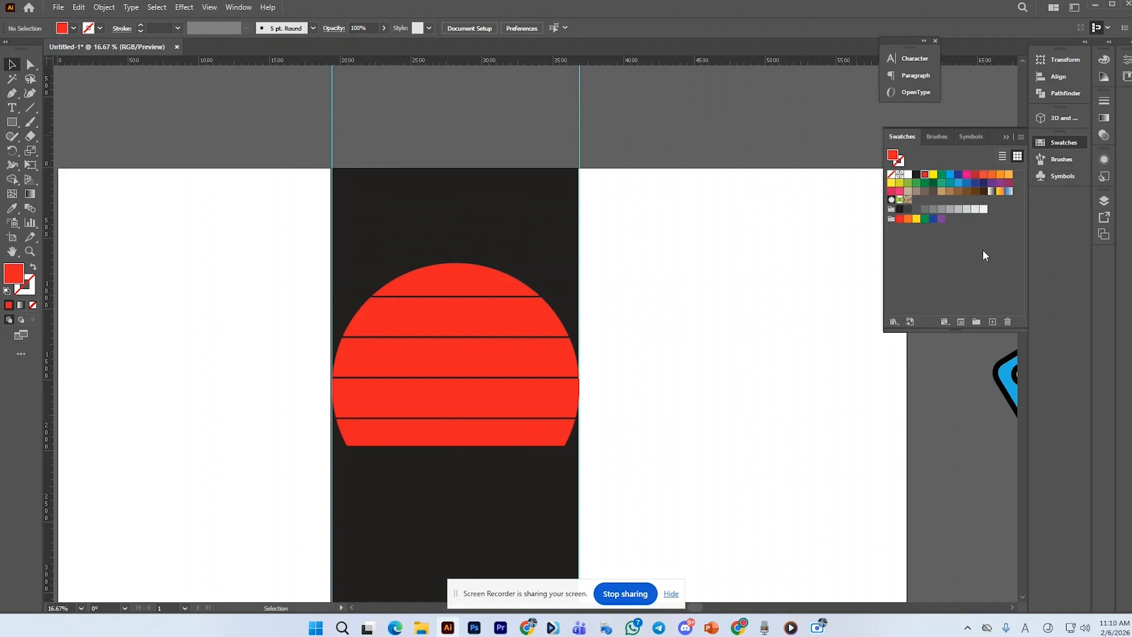
{"action": "left_click", "coordinate": [892, 322]}
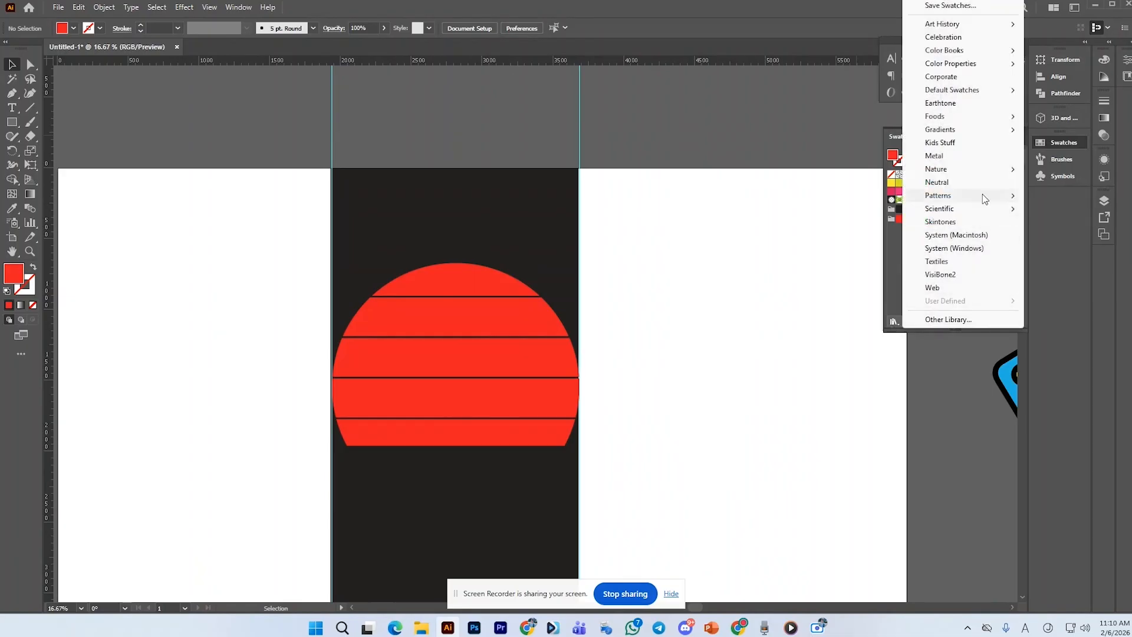
{"action": "mouse_move", "coordinate": [974, 173]}
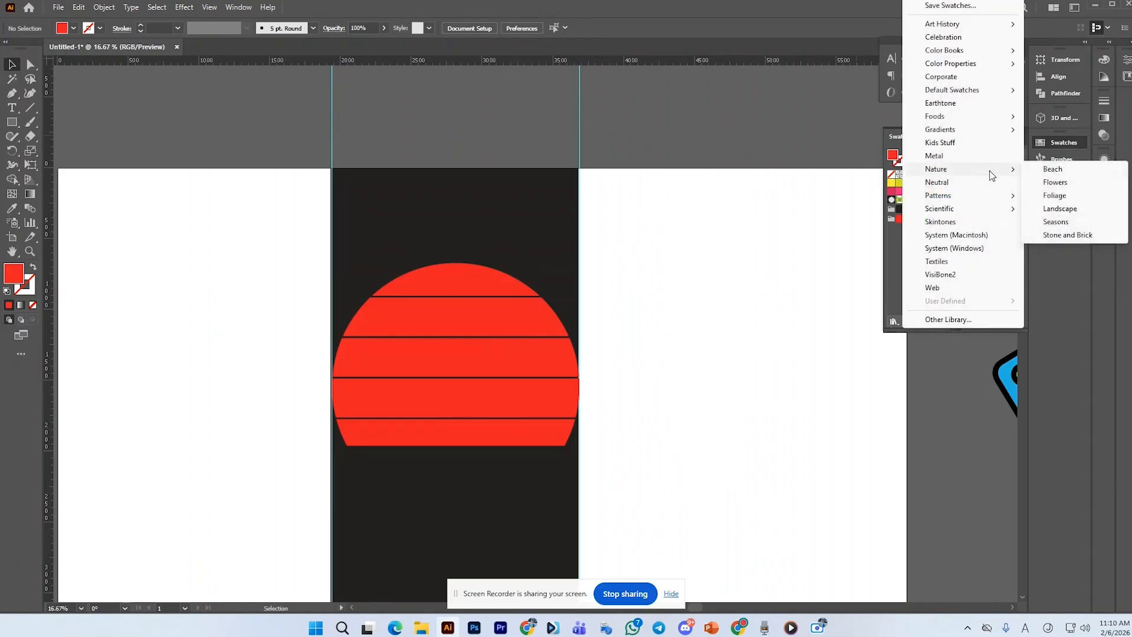
{"action": "left_click", "coordinate": [1054, 169]}
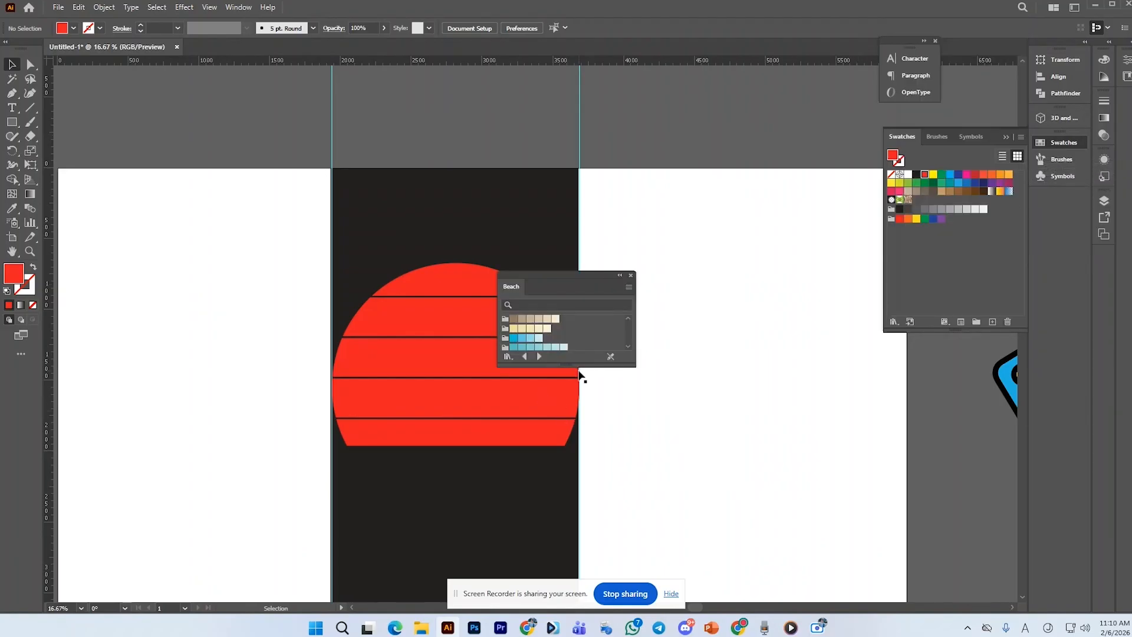
Enlarge the Beach swatch panel and move it beside the artwork
{"action": "left_click_drag", "start_coordinate": [579, 367], "coordinate": [575, 500]}
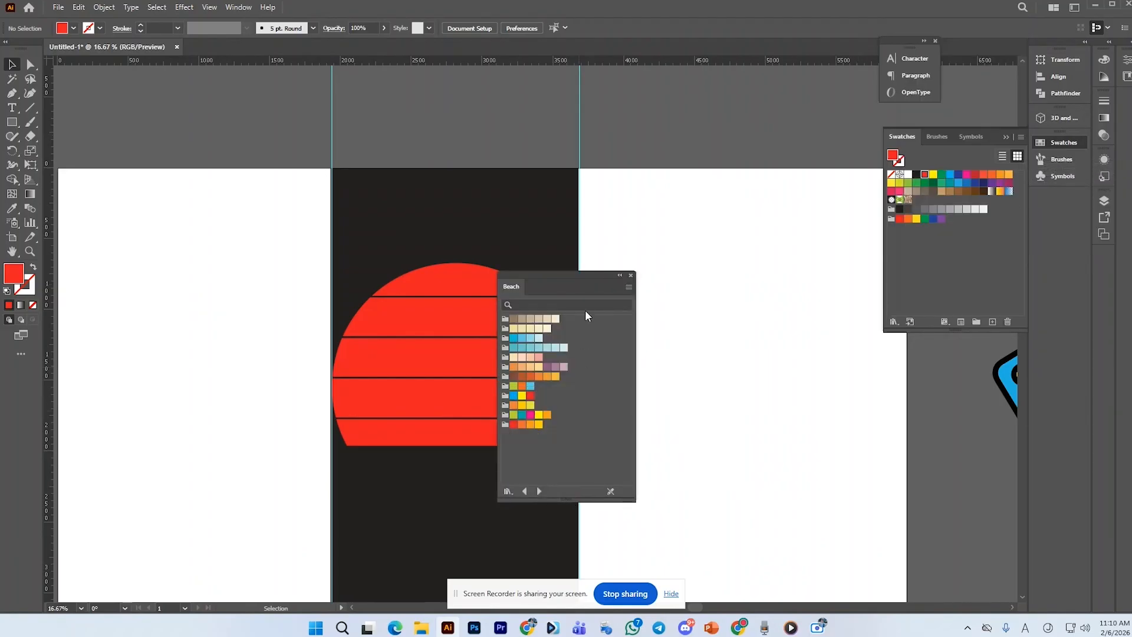
{"action": "left_click_drag", "start_coordinate": [602, 278], "coordinate": [773, 200]}
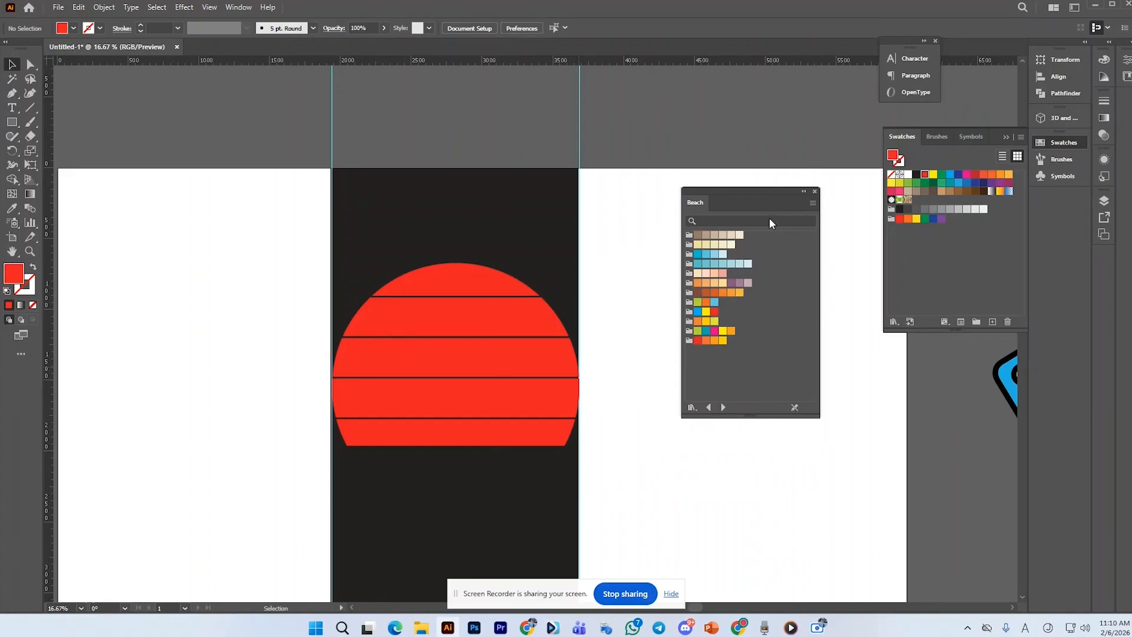
{"action": "left_click", "coordinate": [691, 408]}
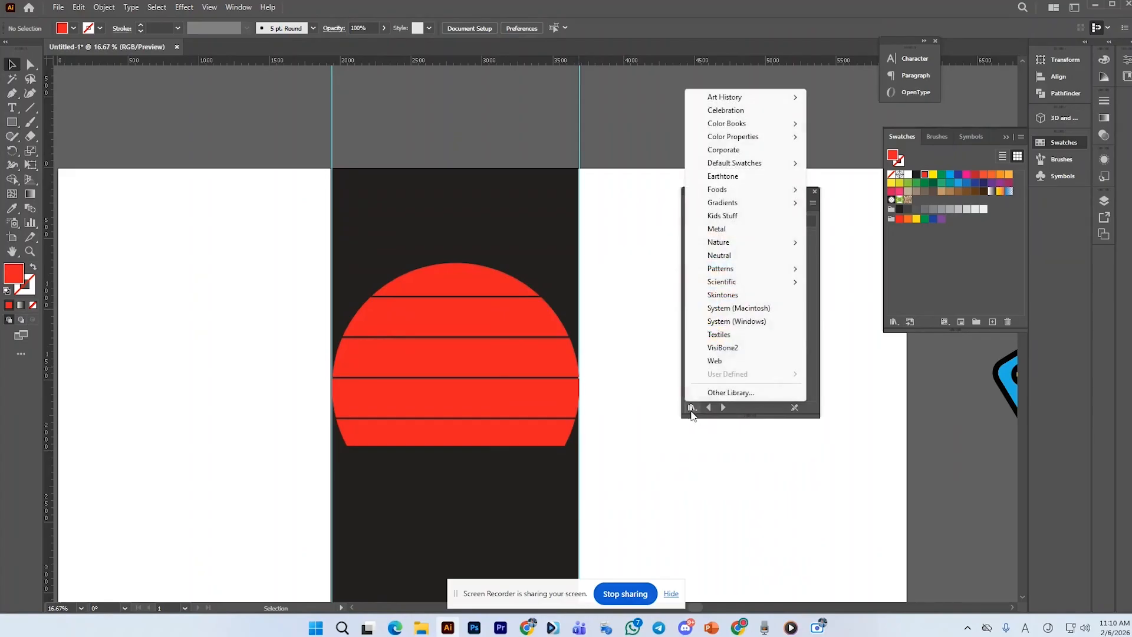
{"action": "mouse_move", "coordinate": [736, 242]}
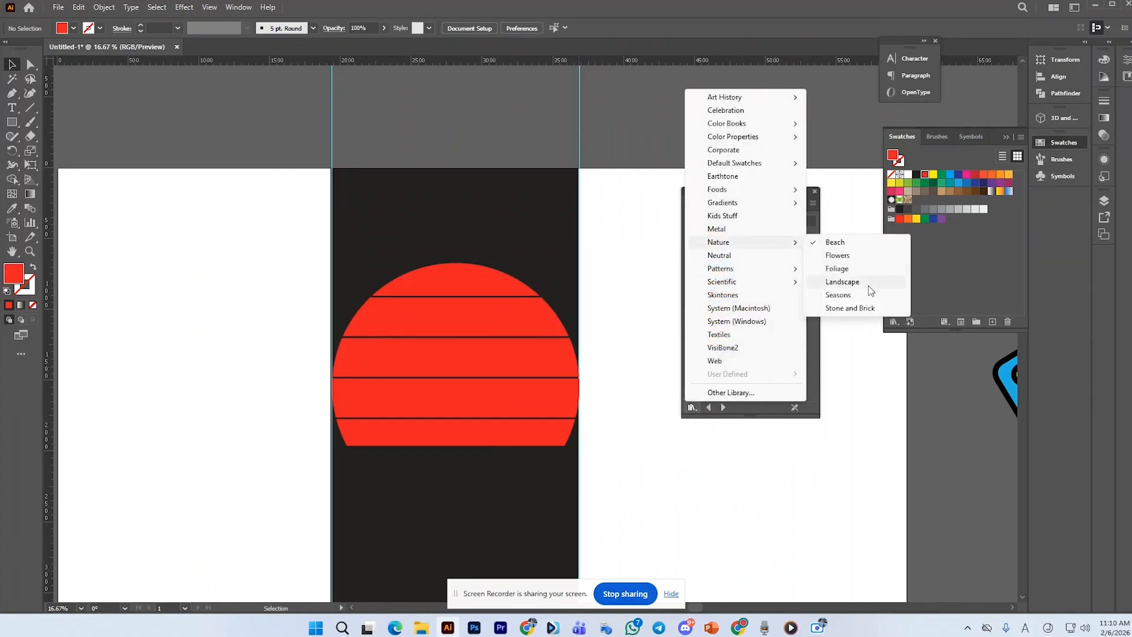
{"action": "left_click", "coordinate": [851, 241]}
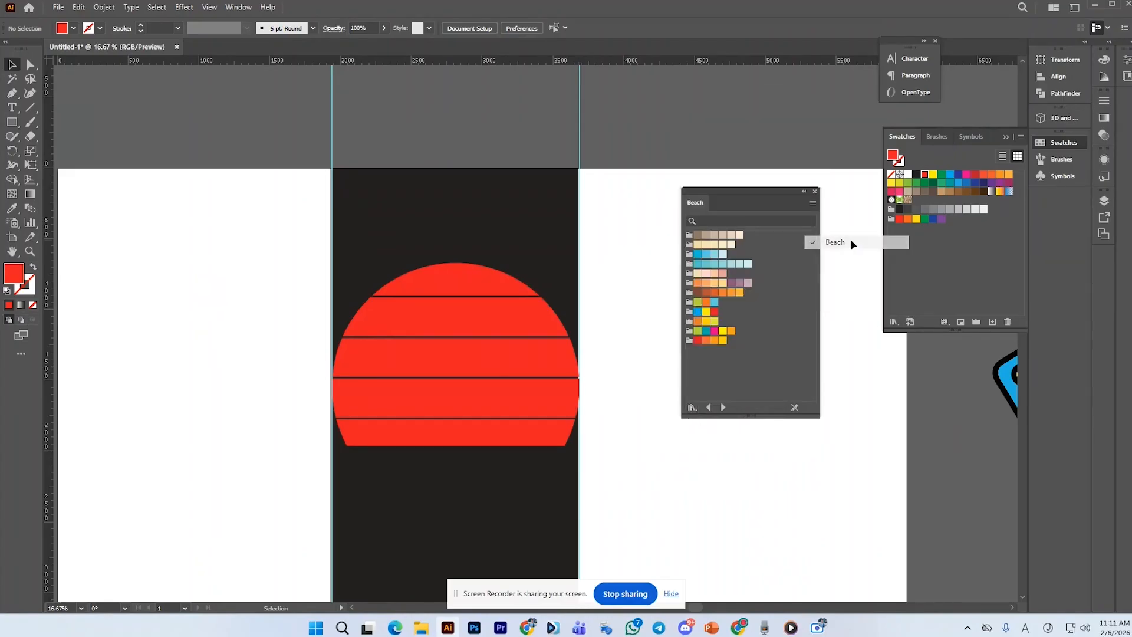
Ungroup the striped sun into separate slices and deselect
{"action": "right_click", "coordinate": [565, 438]}
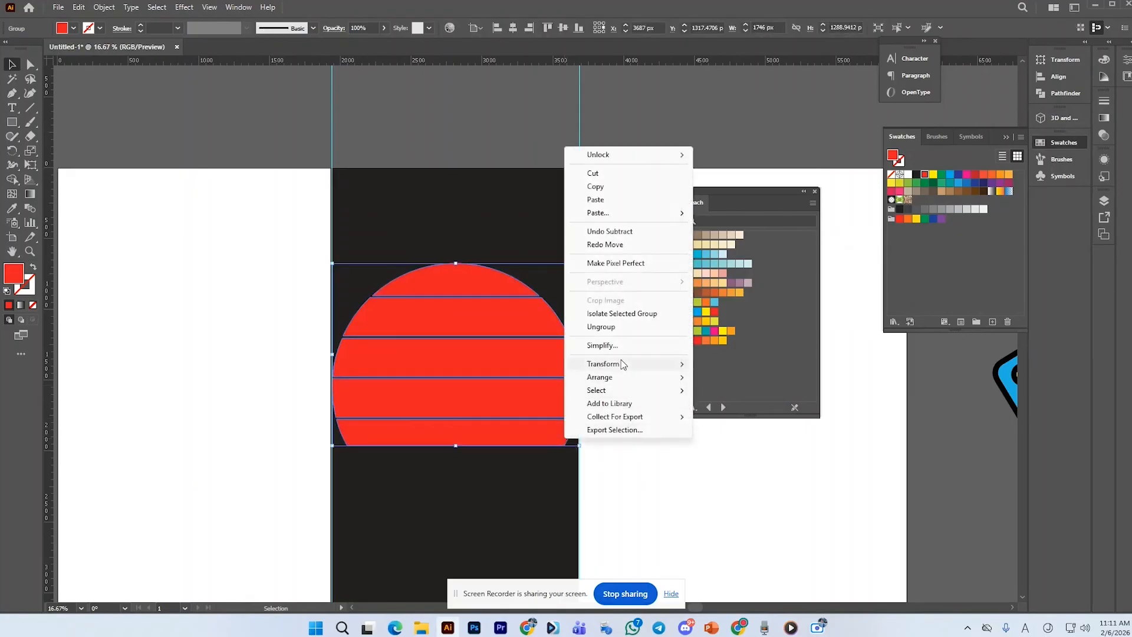
{"action": "left_click", "coordinate": [601, 327]}
{"action": "left_click", "coordinate": [536, 442]}
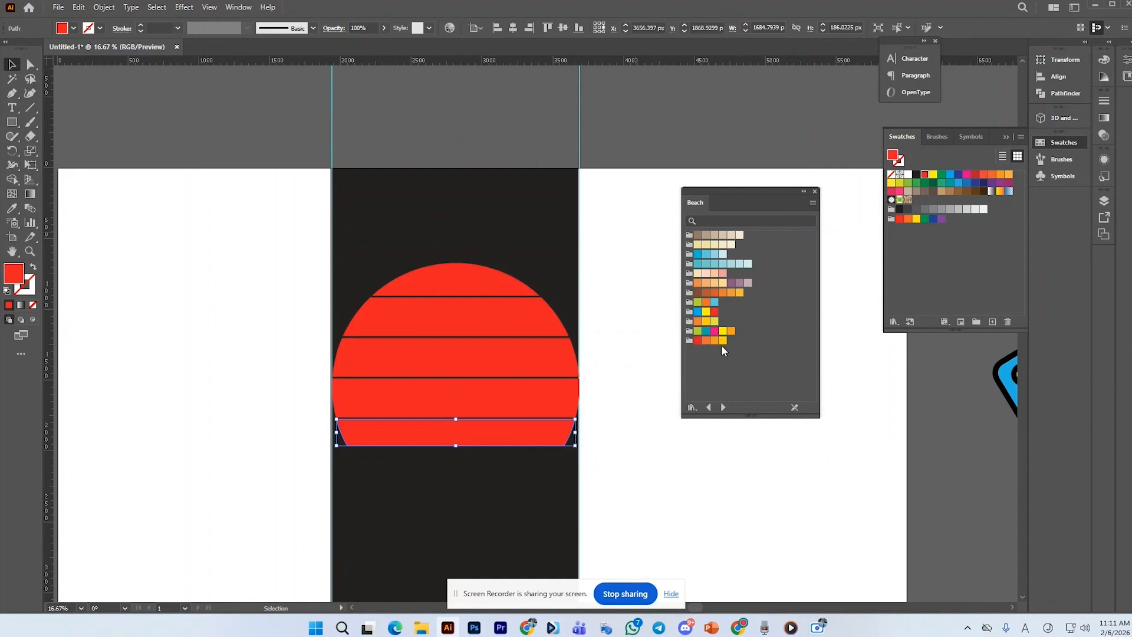
{"action": "left_click", "coordinate": [609, 443]}
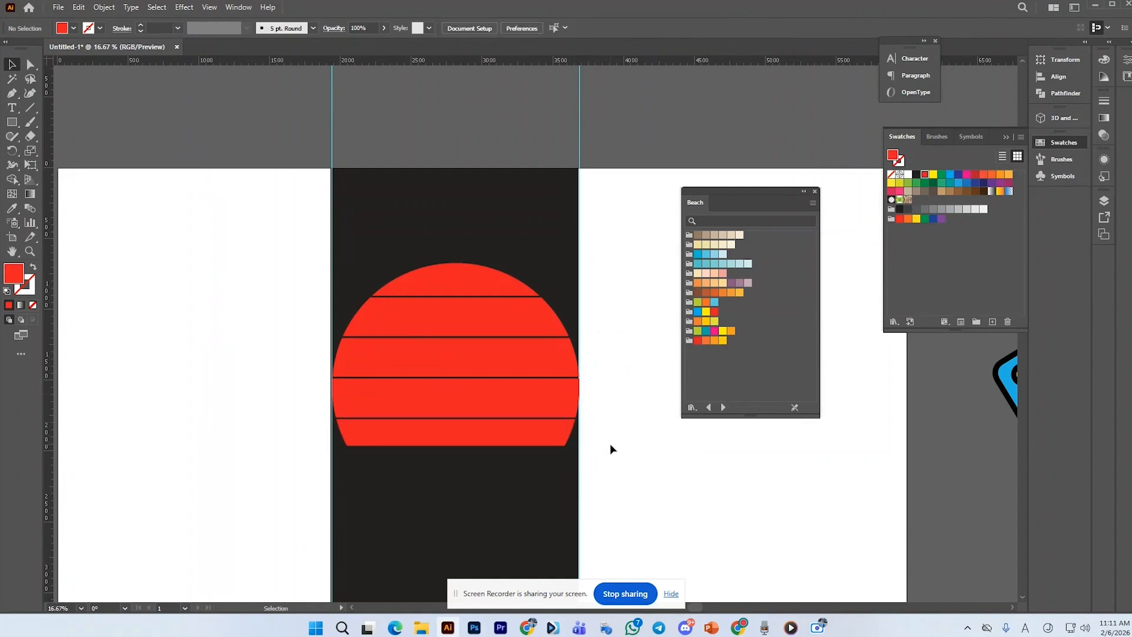
Select the bottom sun slice and fill it with a light blue Beach swatch, then deselect
{"action": "left_click_drag", "start_coordinate": [585, 436], "coordinate": [509, 461]}
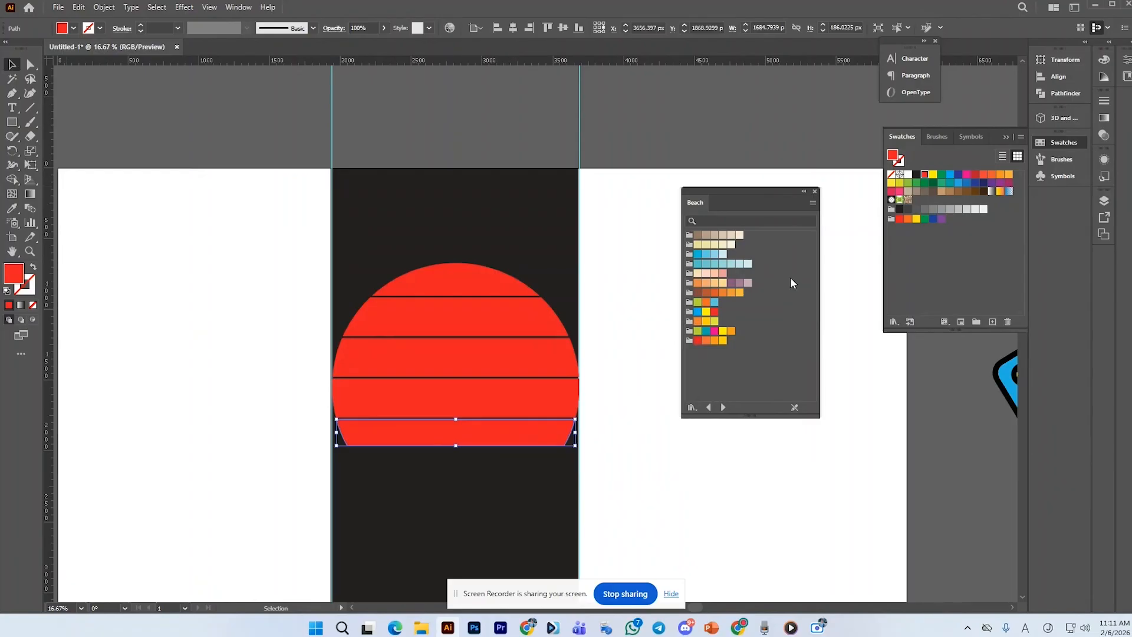
{"action": "left_click", "coordinate": [714, 302]}
{"action": "left_click", "coordinate": [606, 401]}
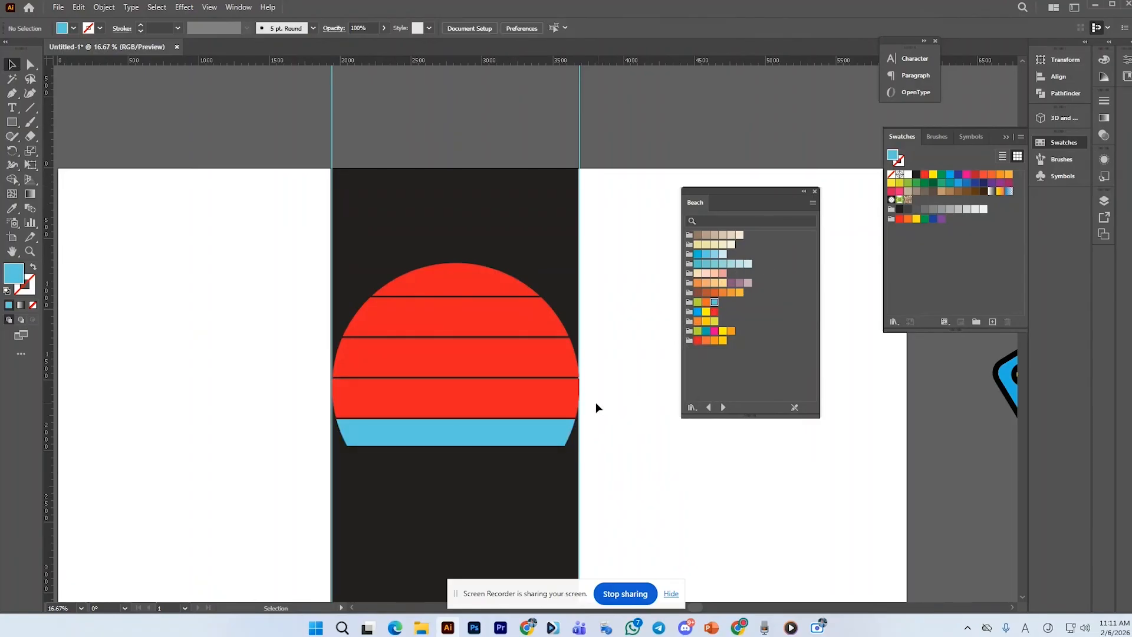
Fill the fourth sun slice with a teal Beach swatch
{"action": "left_click_drag", "start_coordinate": [596, 402], "coordinate": [572, 412]}
{"action": "left_click", "coordinate": [698, 332]}
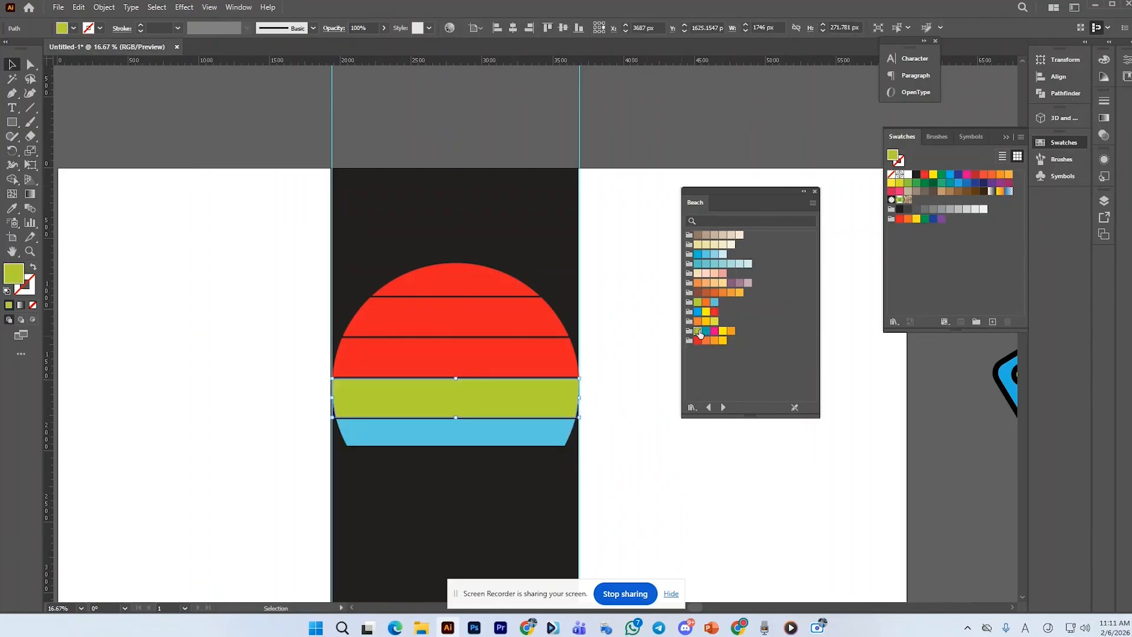
{"action": "left_click", "coordinate": [706, 331]}
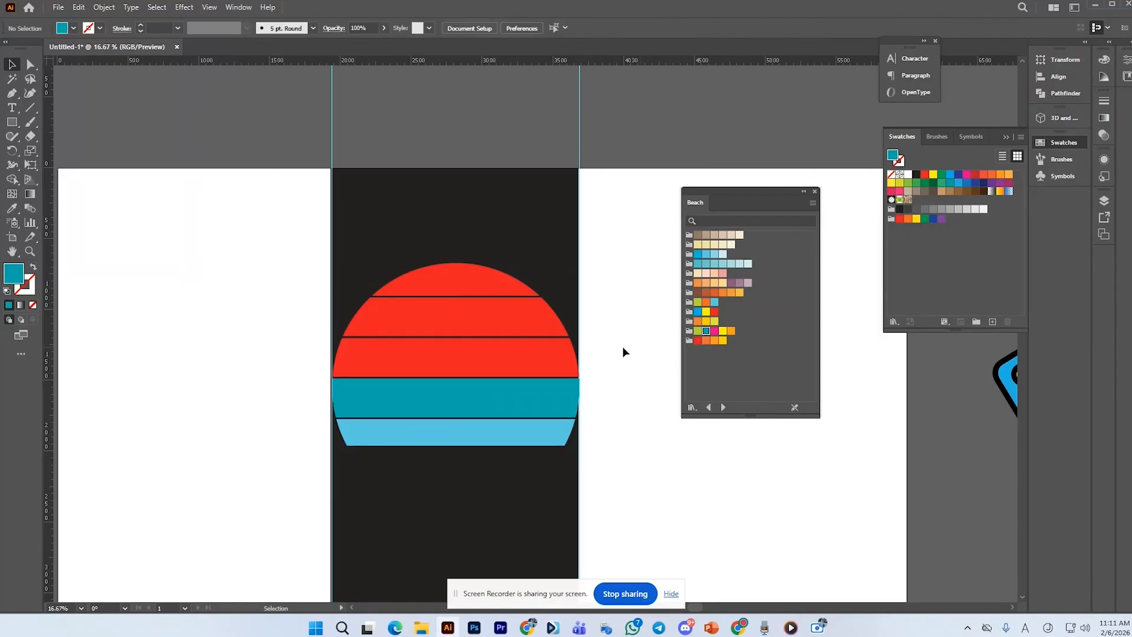
Fill the middle slice with yellow and the second slice with orange from the Beach swatches
{"action": "left_click", "coordinate": [565, 366]}
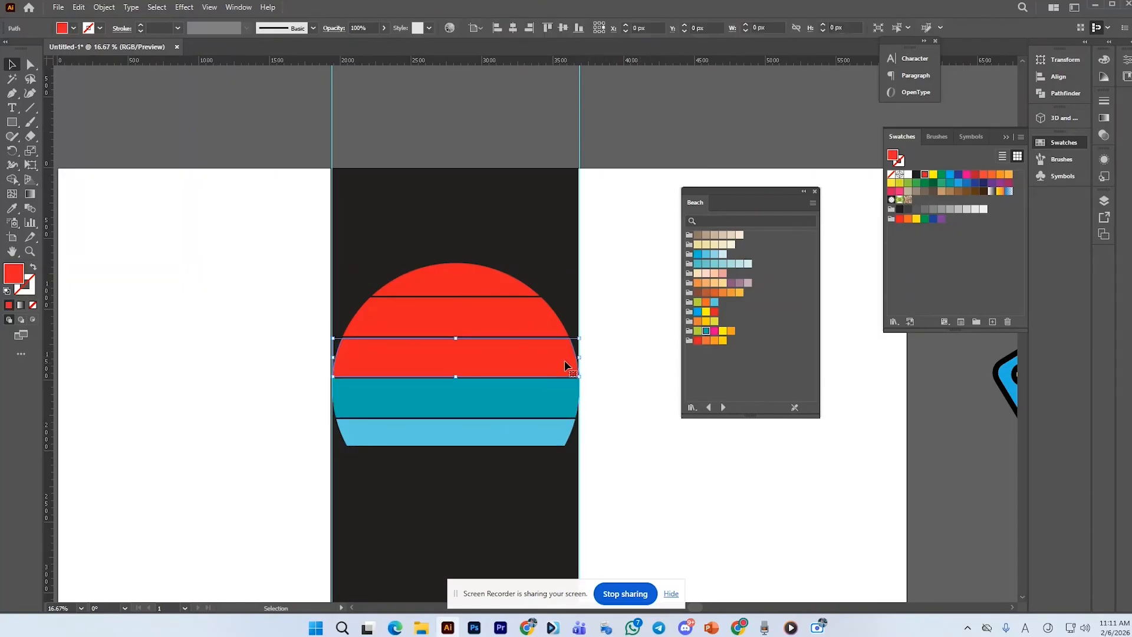
{"action": "left_click", "coordinate": [723, 340]}
{"action": "left_click", "coordinate": [553, 332]}
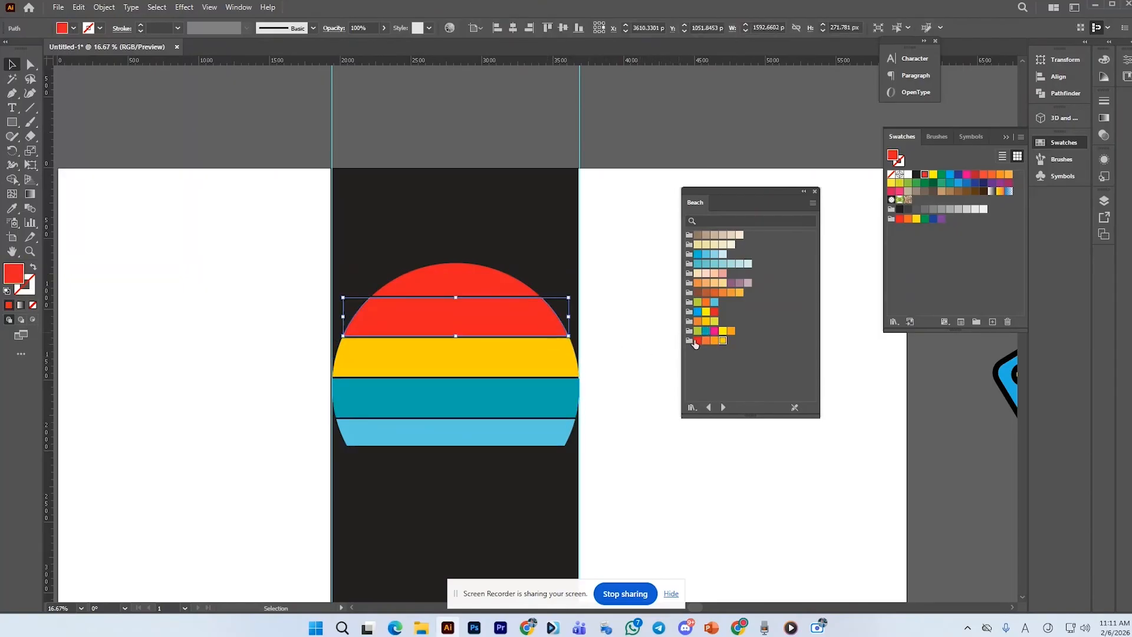
{"action": "left_click", "coordinate": [715, 341]}
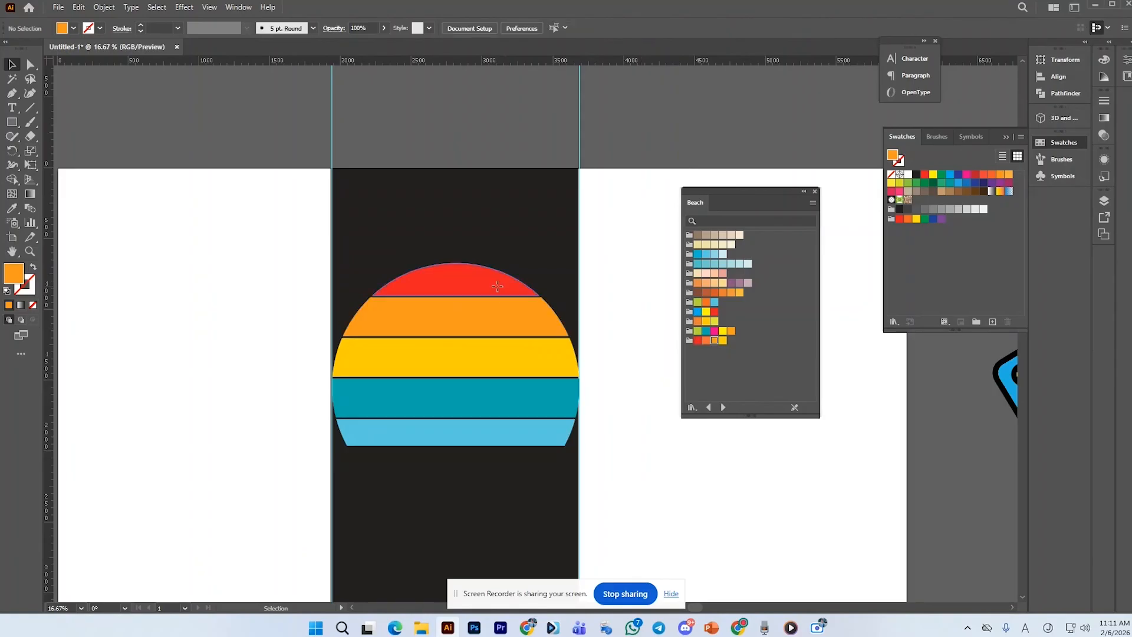
Fill the top sun slice with a red-orange Beach swatch and deselect
{"action": "left_click", "coordinate": [528, 286]}
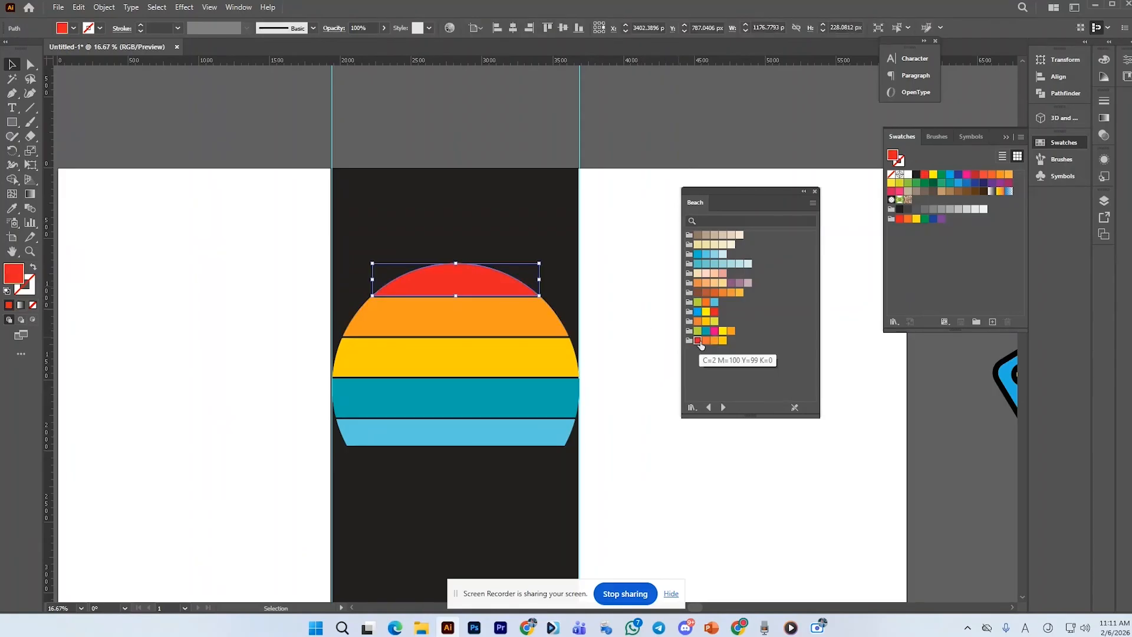
{"action": "left_click", "coordinate": [706, 341]}
{"action": "left_click", "coordinate": [636, 322]}
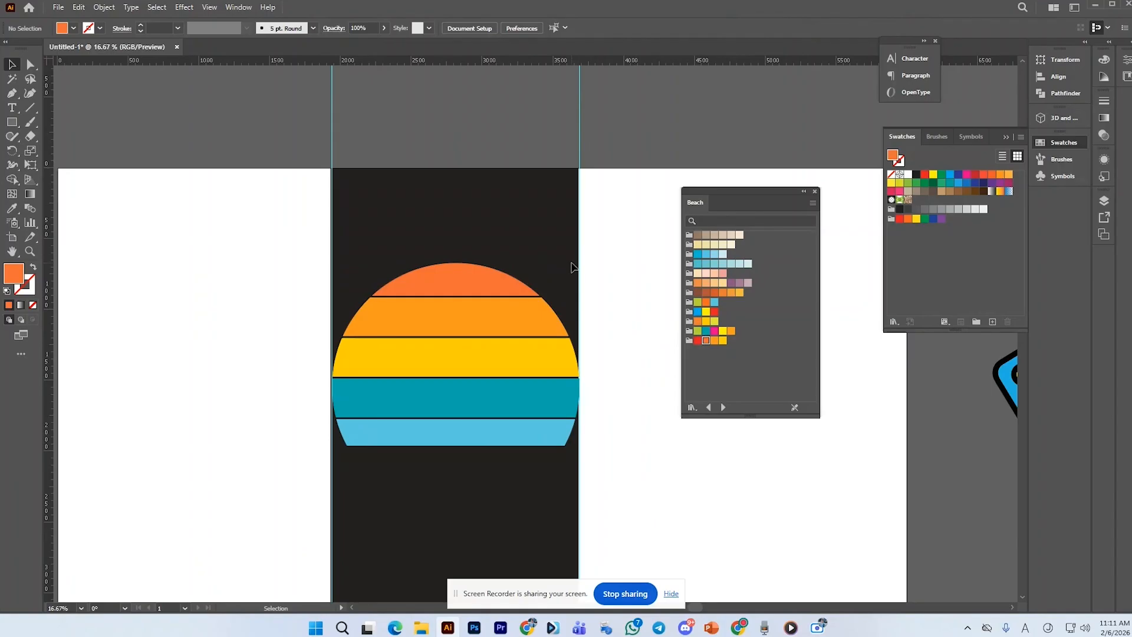
Move the Beach swatch panel higher up beside the artwork
{"action": "left_click_drag", "start_coordinate": [413, 230], "coordinate": [460, 456]}
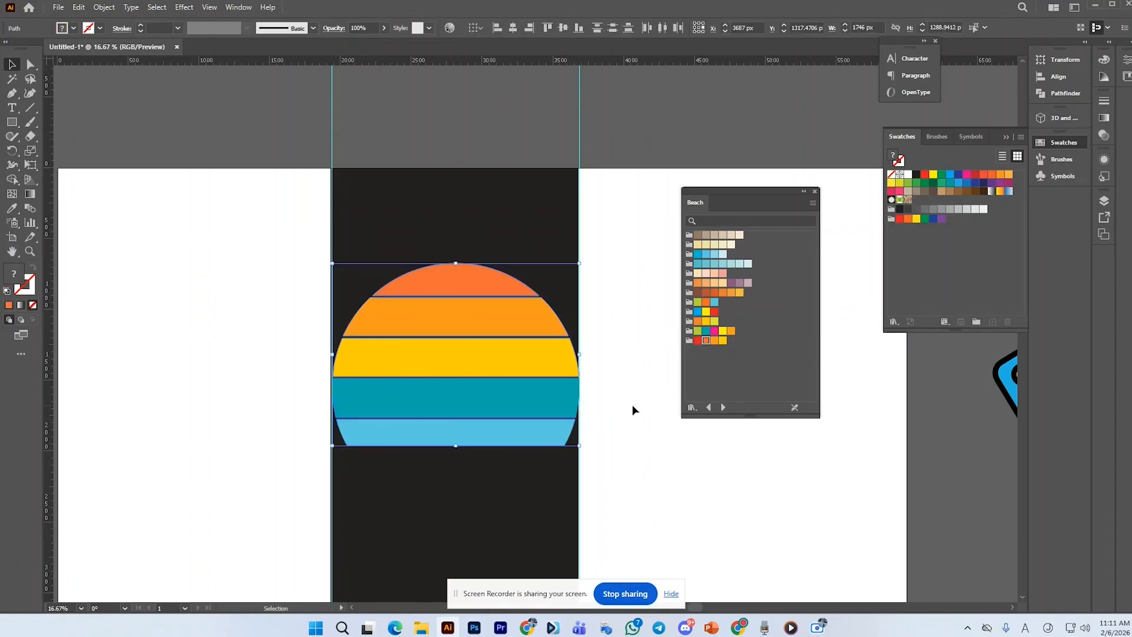
{"action": "left_click", "coordinate": [629, 401]}
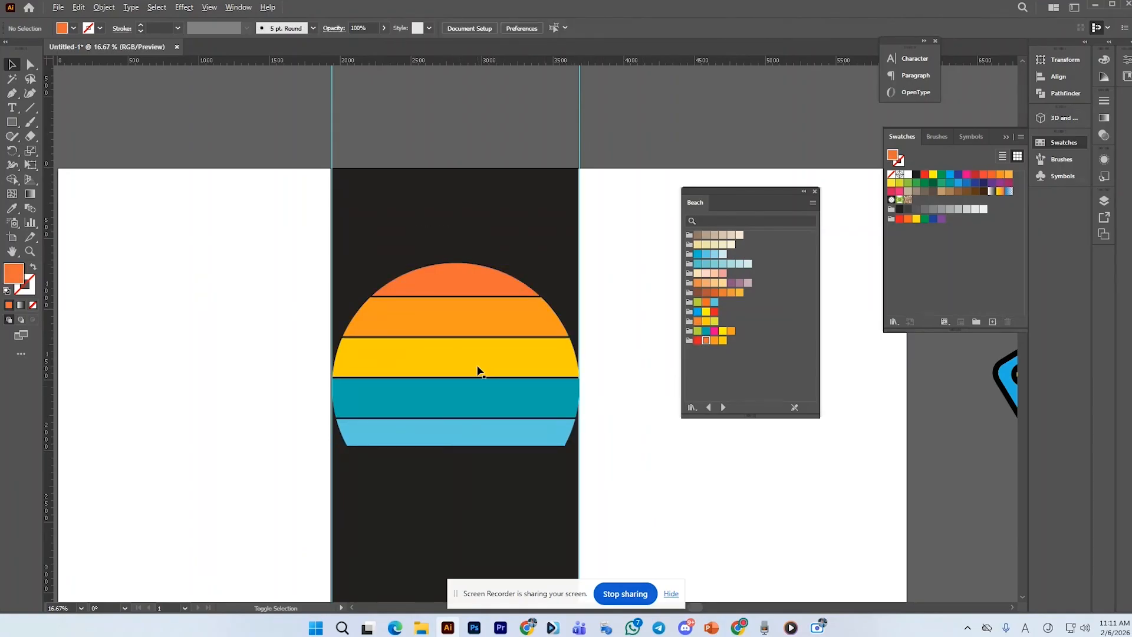
{"action": "scroll", "coordinate": [480, 371], "scroll_direction": "down", "scroll_amount": 1}
{"action": "left_click_drag", "start_coordinate": [753, 214], "coordinate": [702, 131]}
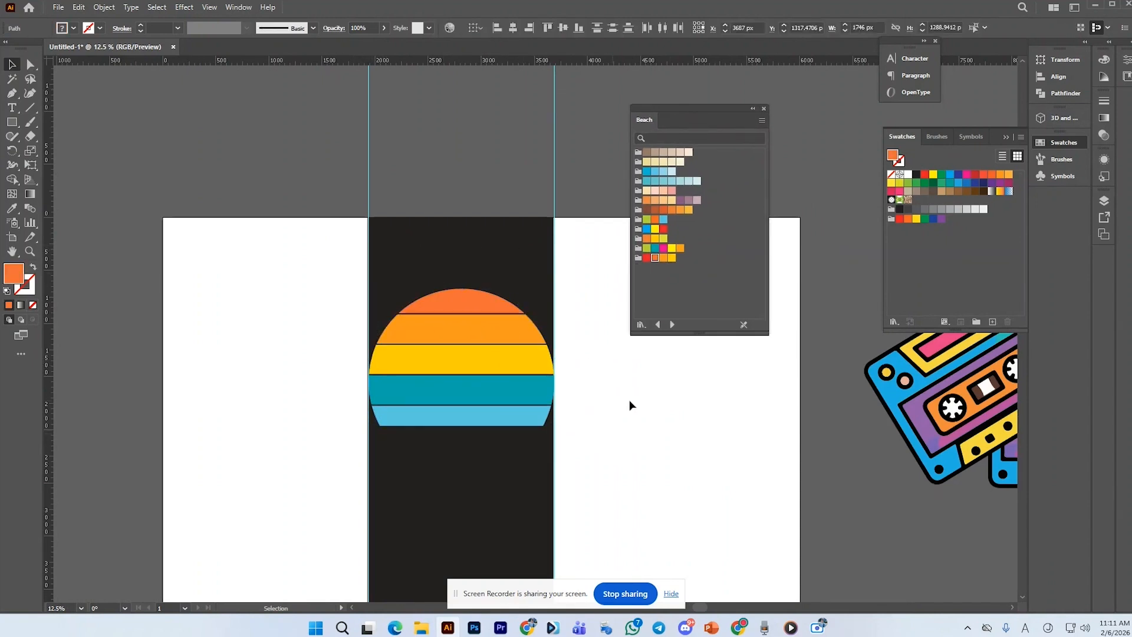
Bring the cassette illustration onto the artboard beside the sun and scale it down to about 849 px wide
{"action": "left_click_drag", "start_coordinate": [929, 399], "coordinate": [640, 416]}
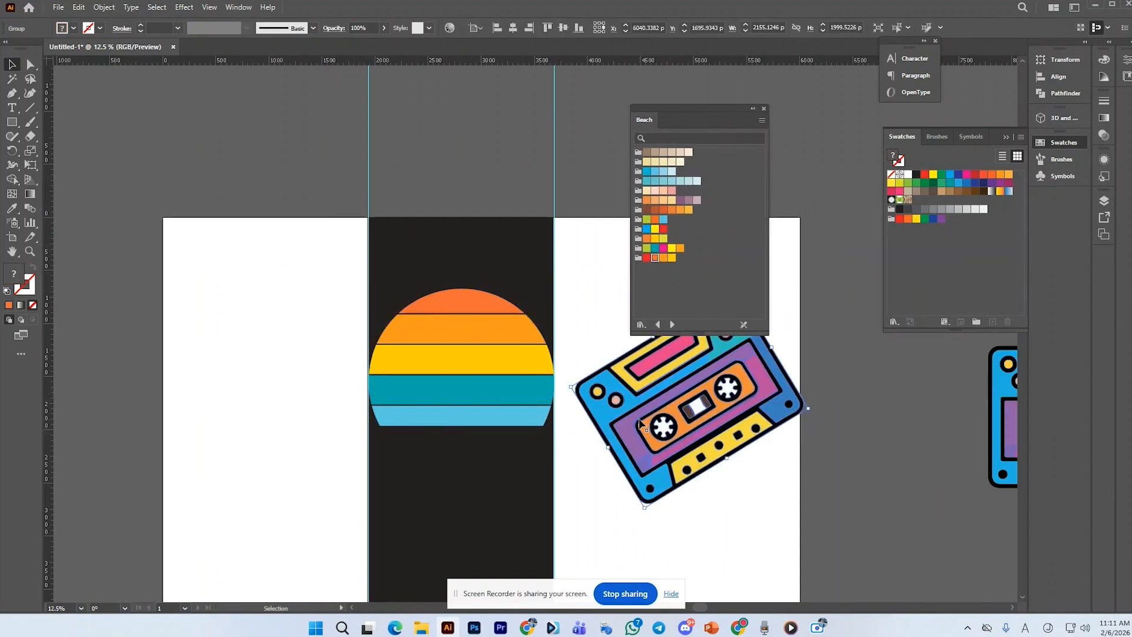
{"action": "scroll", "coordinate": [538, 416], "scroll_direction": "up", "scroll_amount": 1}
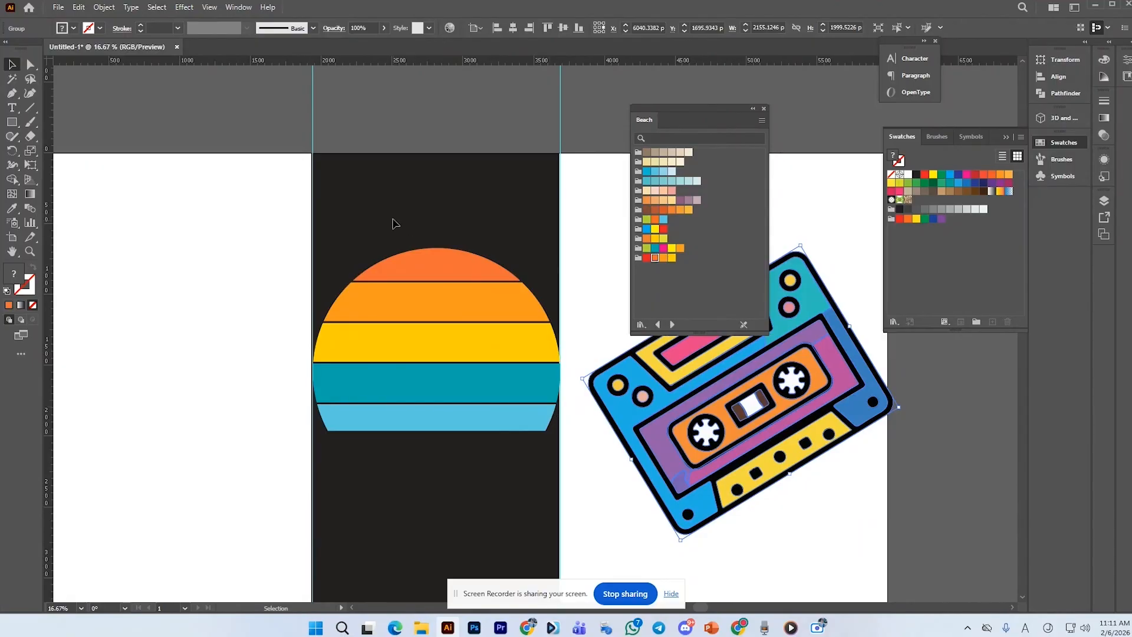
{"action": "left_click", "coordinate": [448, 400]}
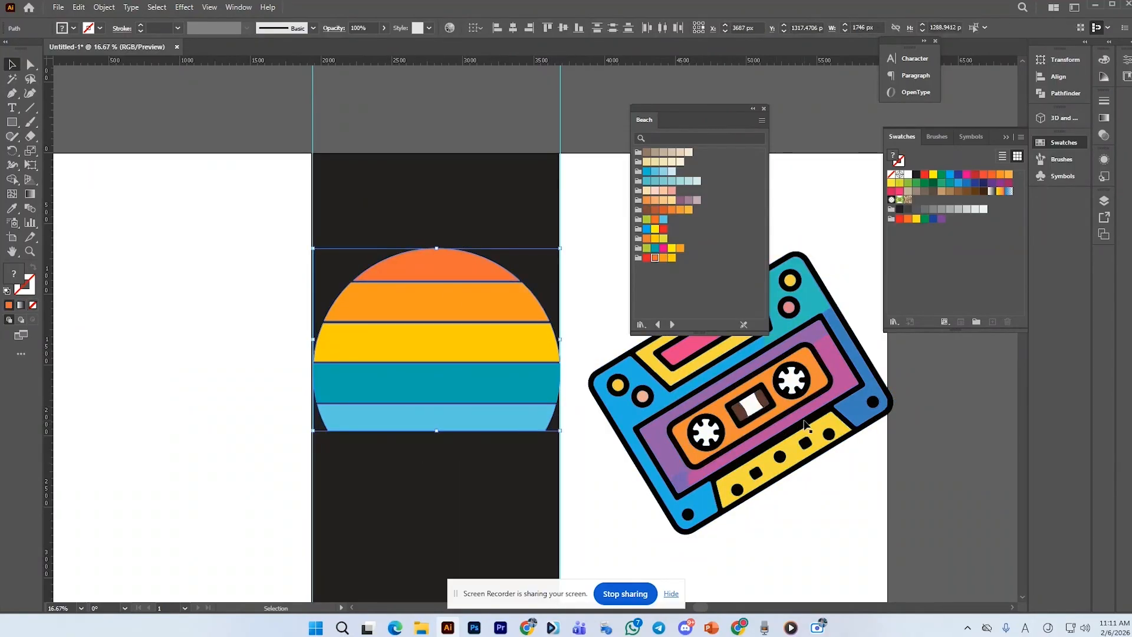
{"action": "left_click", "coordinate": [845, 487]}
{"action": "left_click_drag", "start_coordinate": [383, 212], "coordinate": [446, 452]}
{"action": "left_click", "coordinate": [751, 406]}
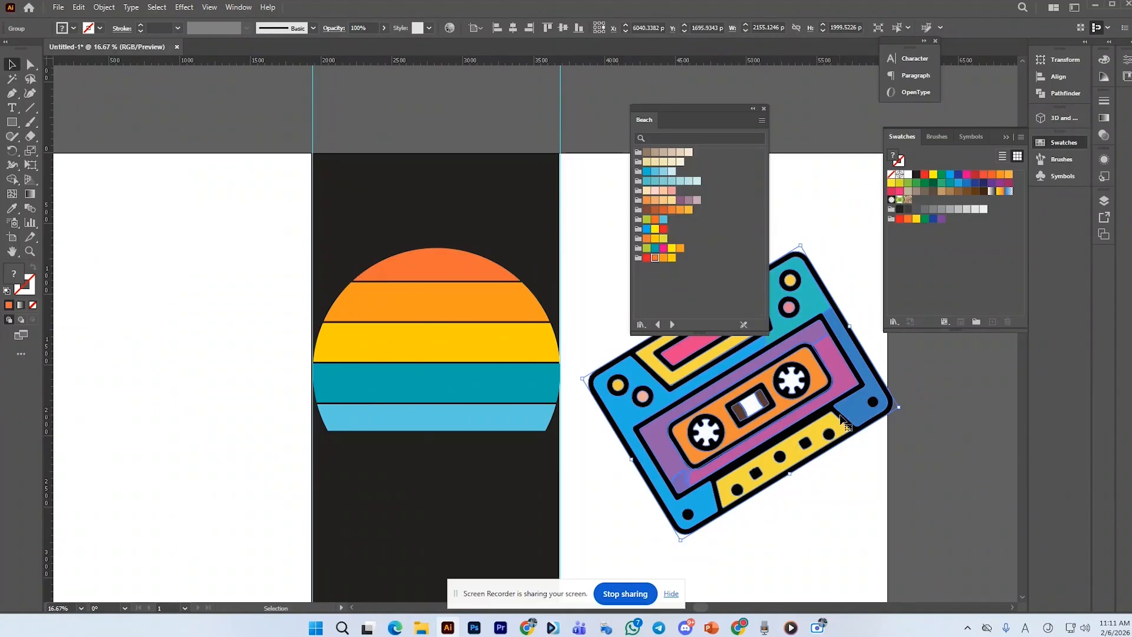
{"action": "left_click_drag", "start_coordinate": [902, 408], "coordinate": [537, 376]}
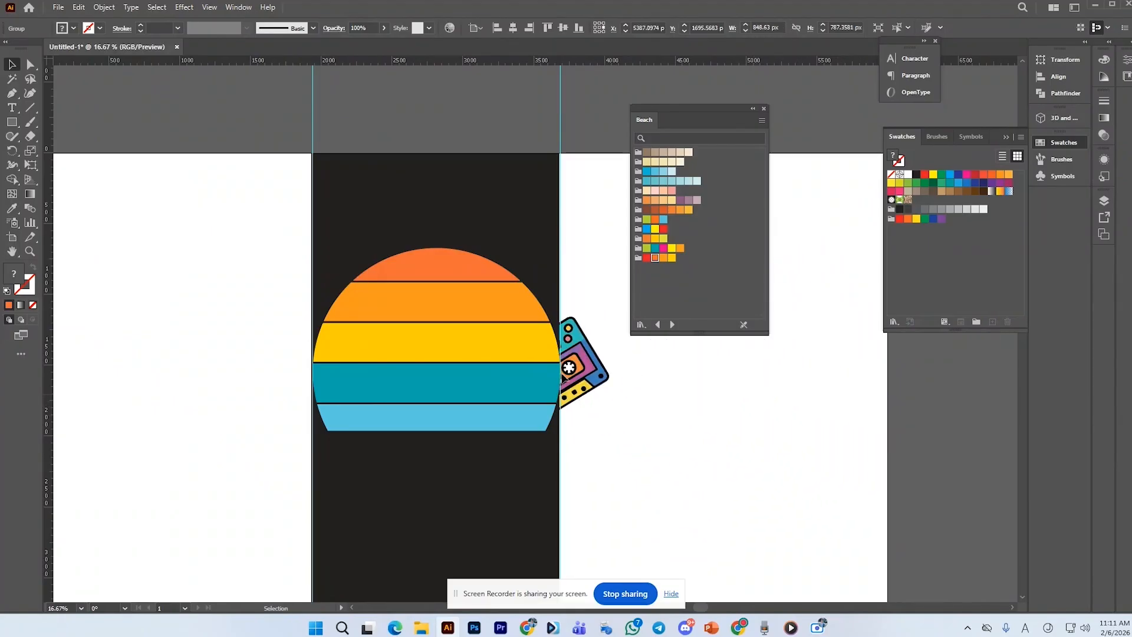
Bring the cassette to the front, move it over the sun and deselect
{"action": "right_click", "coordinate": [578, 376]}
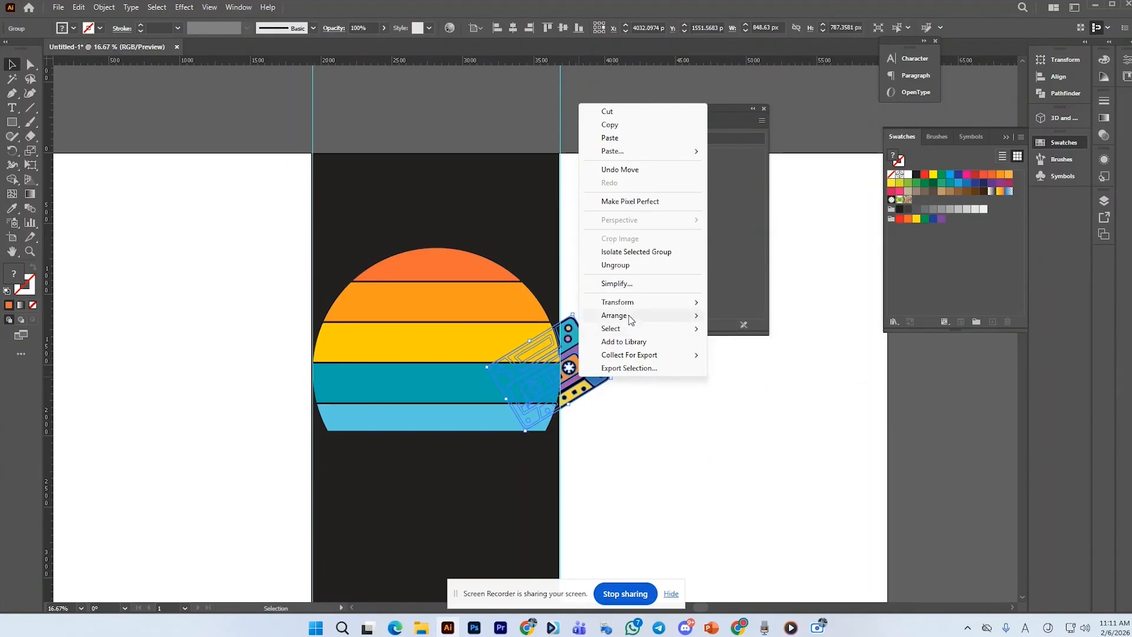
{"action": "left_click", "coordinate": [746, 316]}
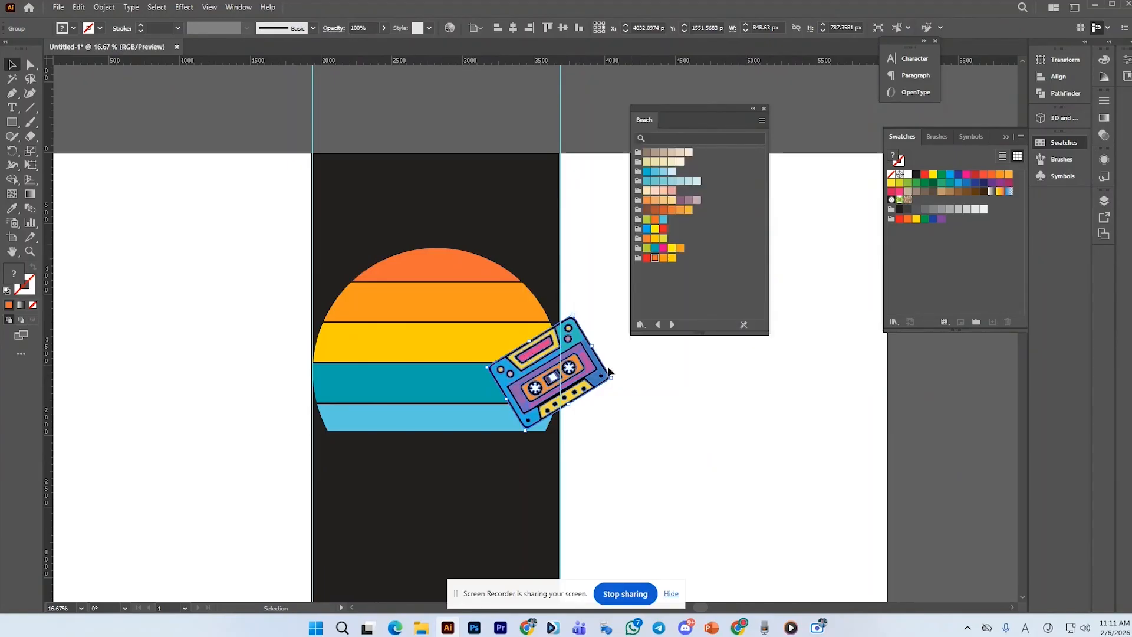
{"action": "left_click_drag", "start_coordinate": [599, 376], "coordinate": [513, 390]}
{"action": "left_click", "coordinate": [611, 385]}
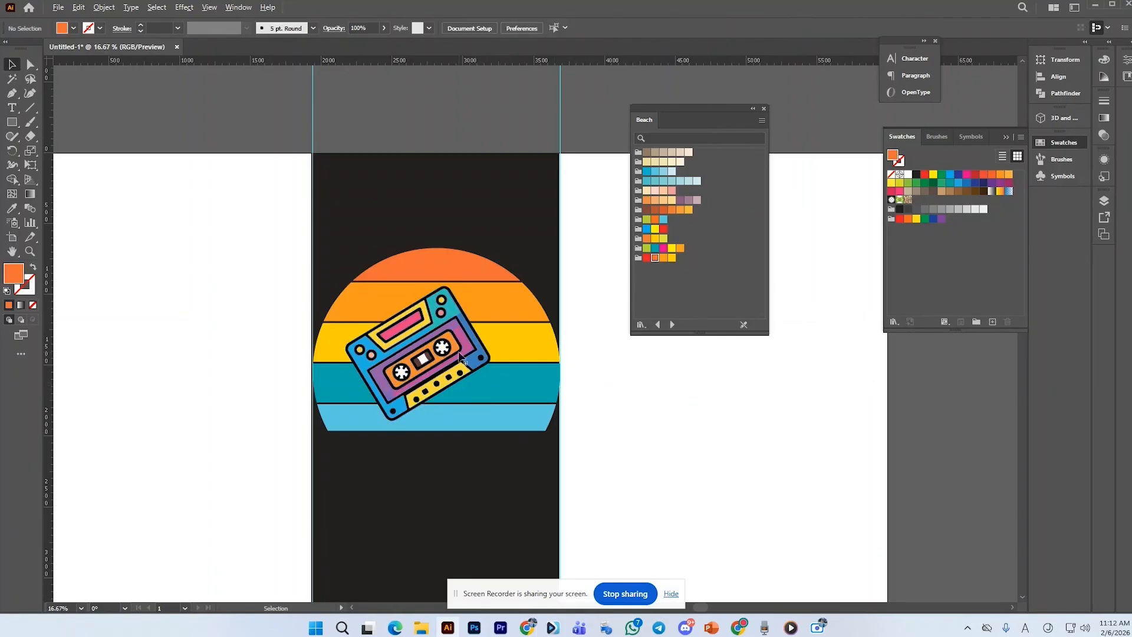
Duplicate the cassette and place the copy overlapping it at the lower right
{"action": "left_click_drag", "start_coordinate": [462, 360], "coordinate": [520, 334], "text": "alt"}
{"action": "key", "text": "ctrl+z"}
{"action": "left_click", "coordinate": [494, 379]}
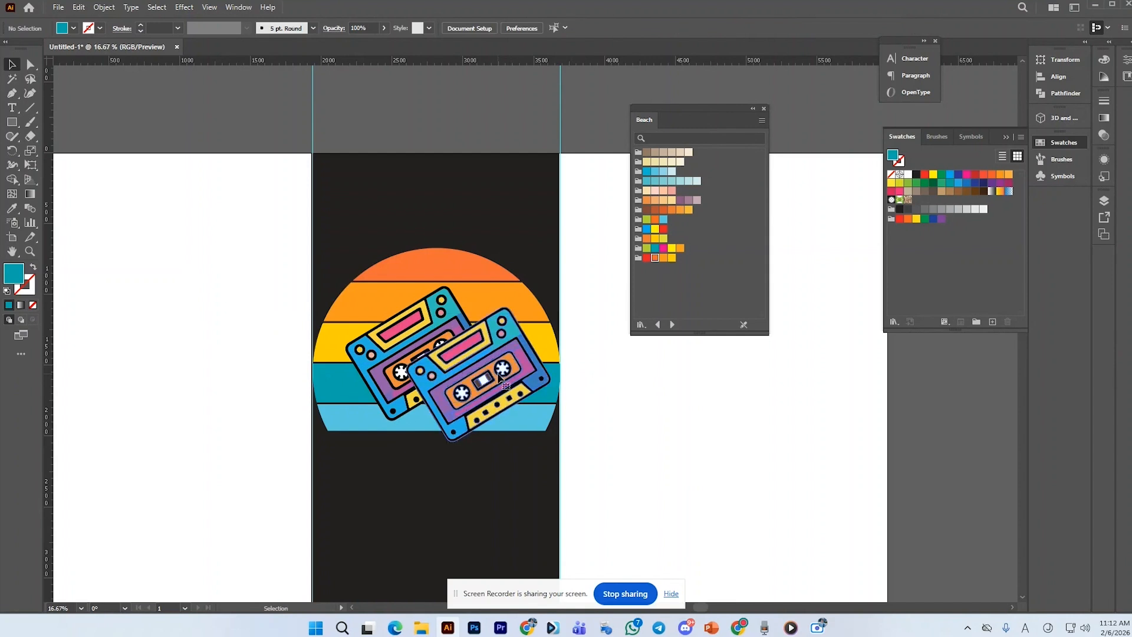
Rotate the front cassette copy to a horizontal position and nudge it into place
{"action": "scroll", "coordinate": [460, 389], "scroll_direction": "down", "scroll_amount": 3}
{"action": "scroll", "coordinate": [512, 381], "scroll_direction": "up", "scroll_amount": 2}
{"action": "scroll", "coordinate": [784, 387], "scroll_direction": "up", "scroll_amount": 2}
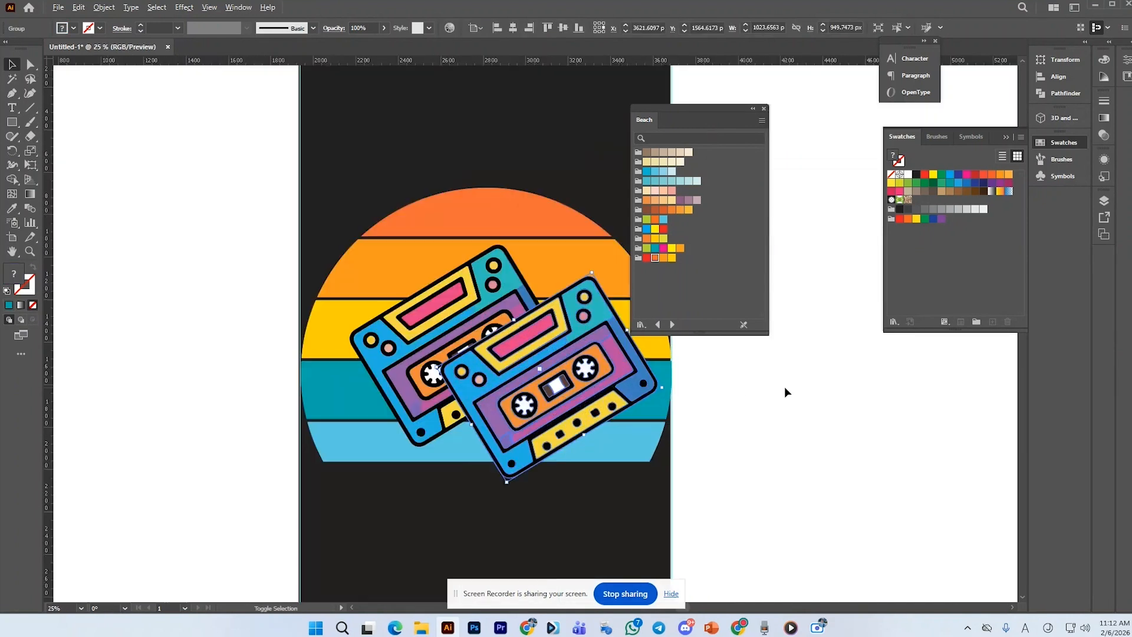
{"action": "left_click_drag", "start_coordinate": [668, 386], "coordinate": [662, 457]}
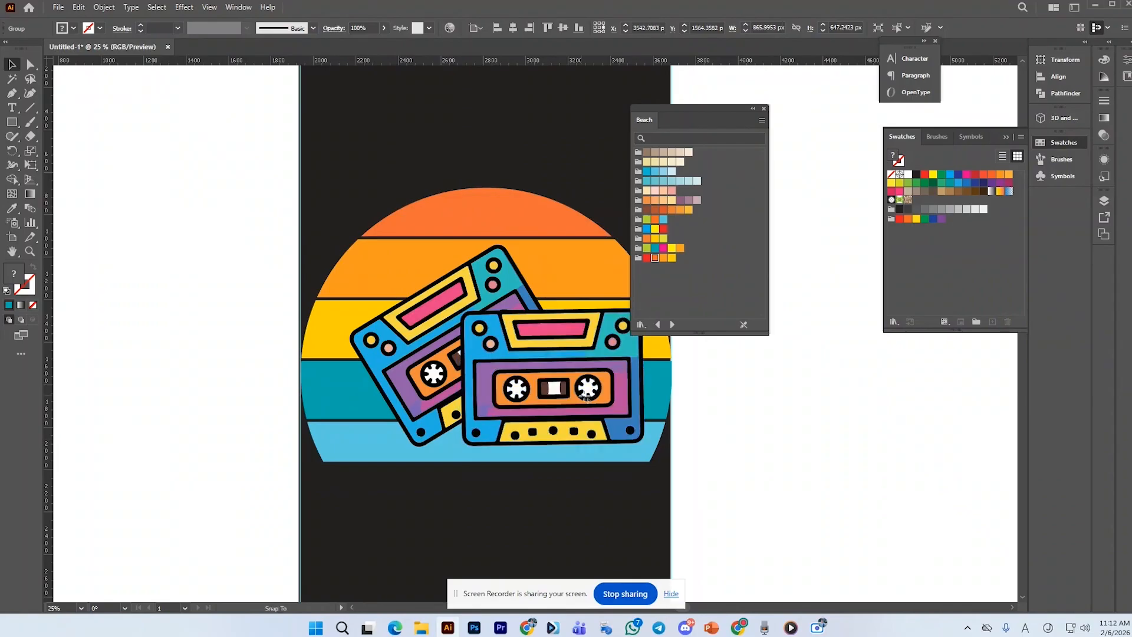
{"action": "left_click_drag", "start_coordinate": [581, 397], "coordinate": [591, 404]}
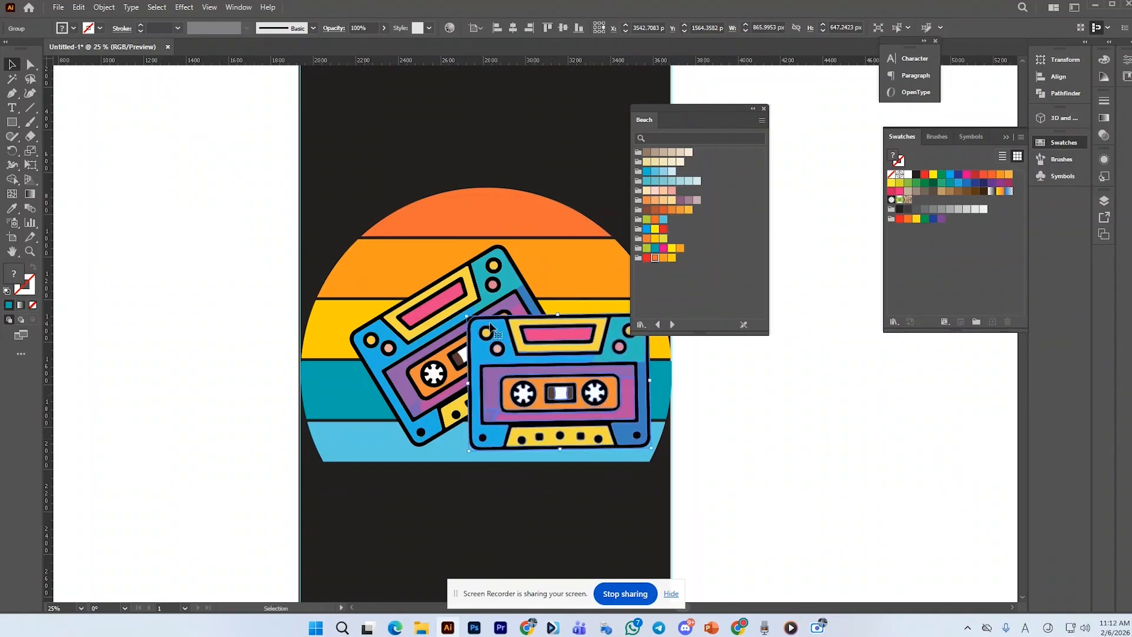
Nudge both cassettes slightly to fine-tune their overlap on the sun
{"action": "left_click_drag", "start_coordinate": [462, 307], "coordinate": [455, 300]}
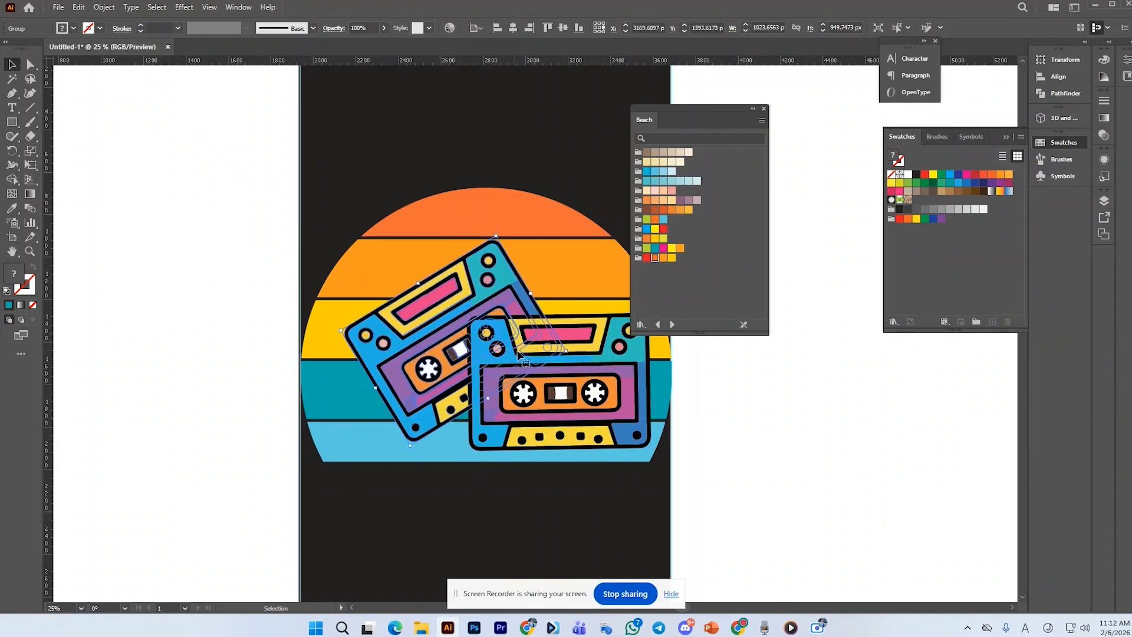
{"action": "left_click", "coordinate": [713, 400]}
{"action": "left_click_drag", "start_coordinate": [629, 405], "coordinate": [627, 400]}
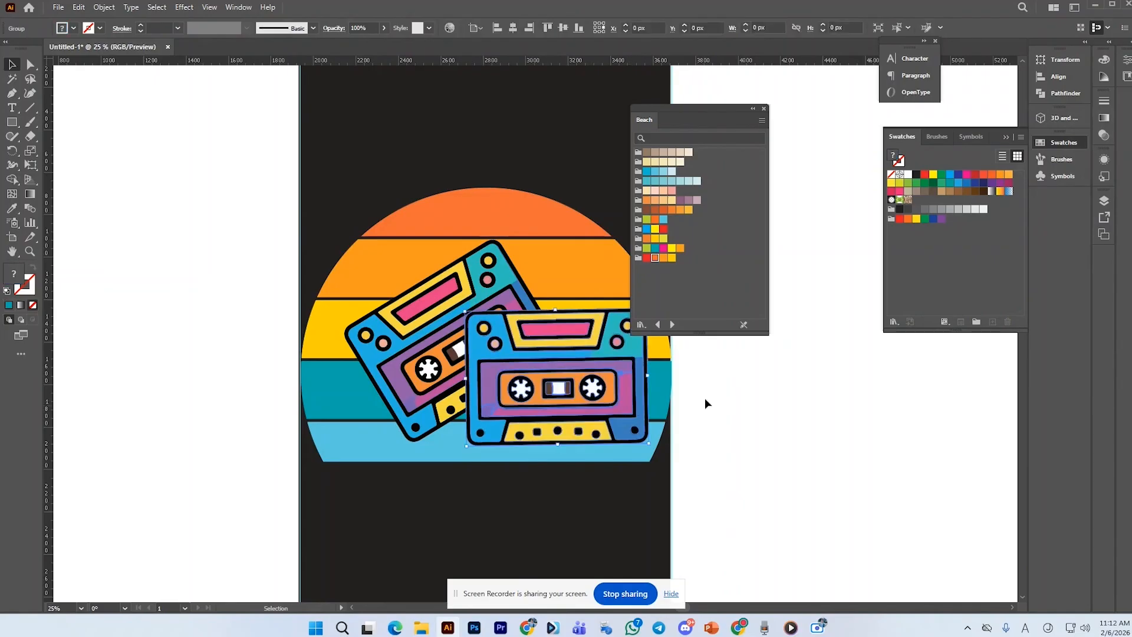
{"action": "left_click", "coordinate": [752, 390]}
{"action": "scroll", "coordinate": [493, 433], "scroll_direction": "down", "scroll_amount": 2}
{"action": "scroll", "coordinate": [523, 413], "scroll_direction": "up", "scroll_amount": 2}
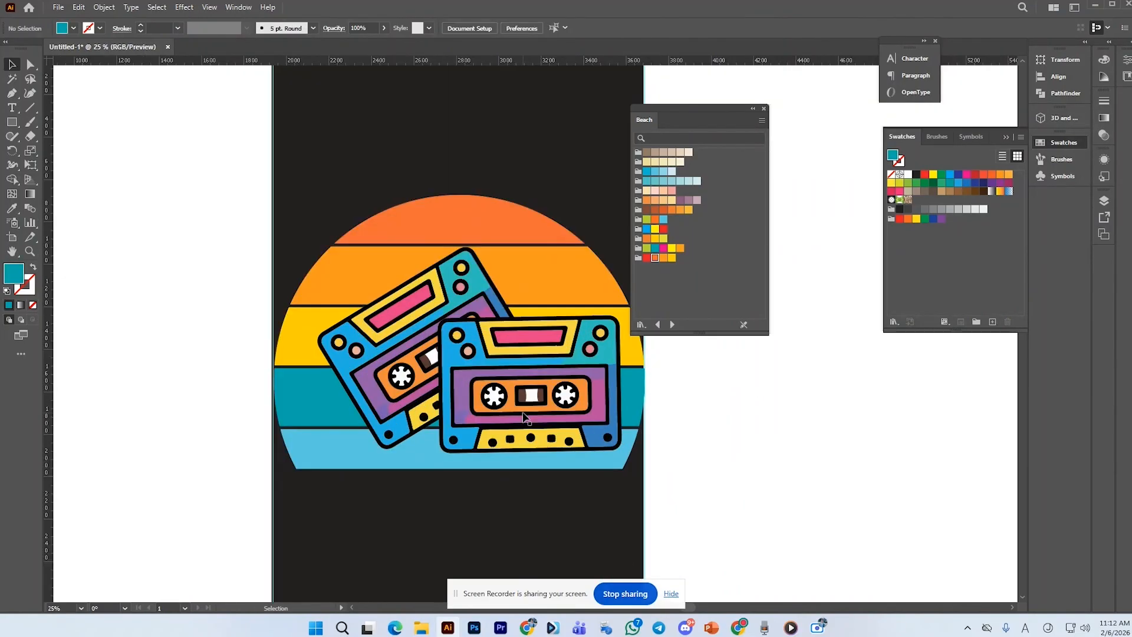
{"action": "left_click", "coordinate": [523, 412]}
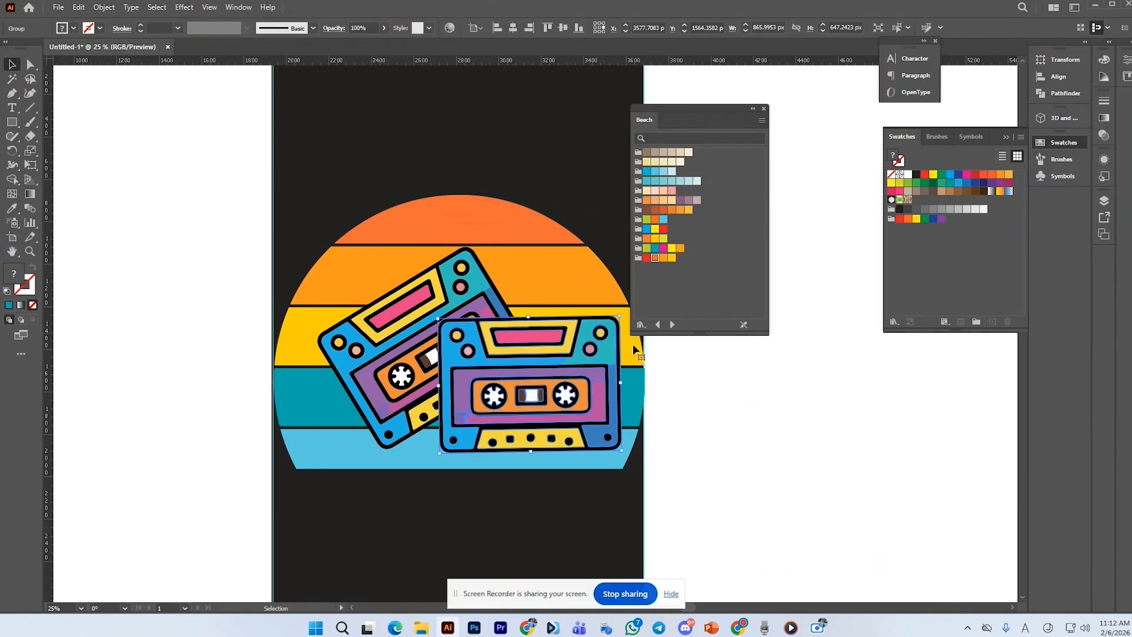
{"action": "left_click", "coordinate": [705, 402]}
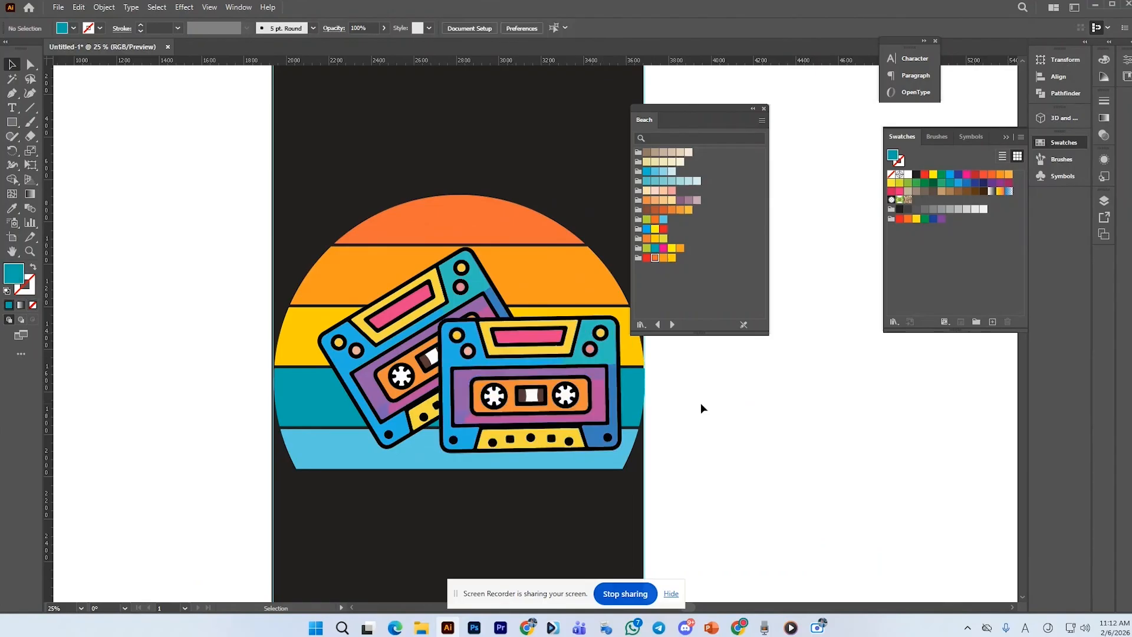
{"action": "left_click_drag", "start_coordinate": [581, 369], "coordinate": [578, 370]}
{"action": "left_click", "coordinate": [720, 360]}
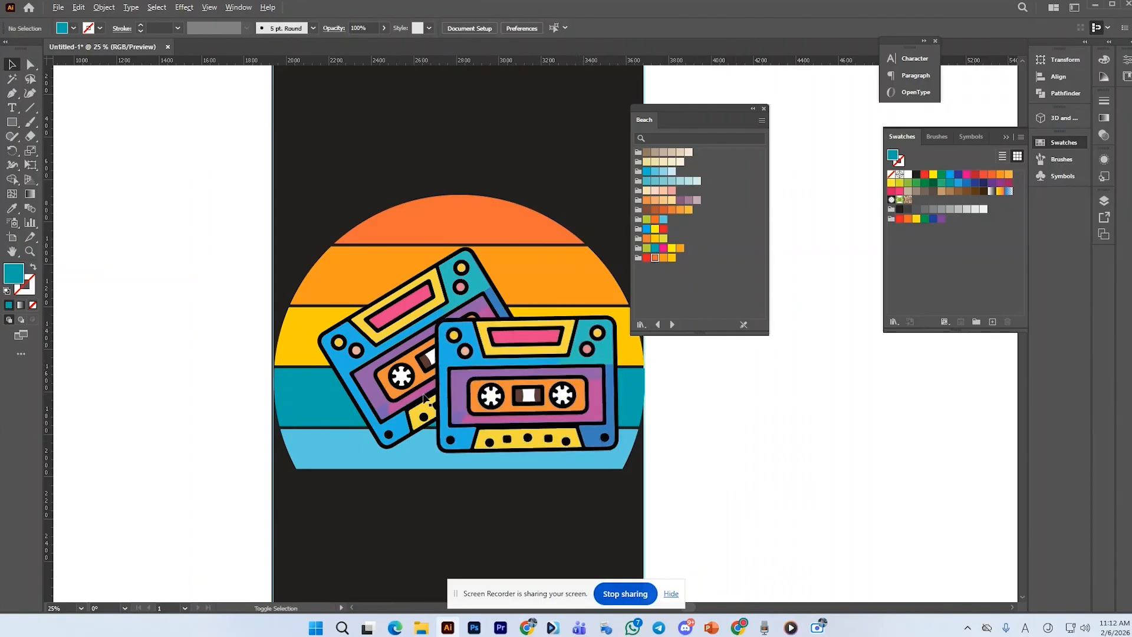
{"action": "scroll", "coordinate": [424, 397], "scroll_direction": "down", "scroll_amount": 1}
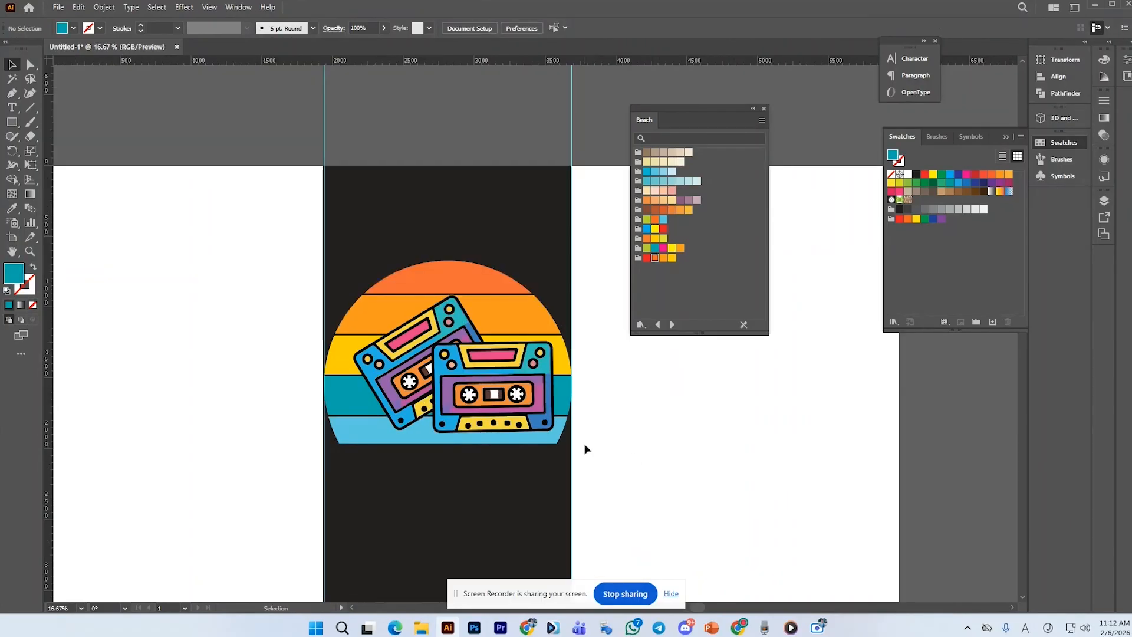
{"action": "left_click", "coordinate": [558, 411]}
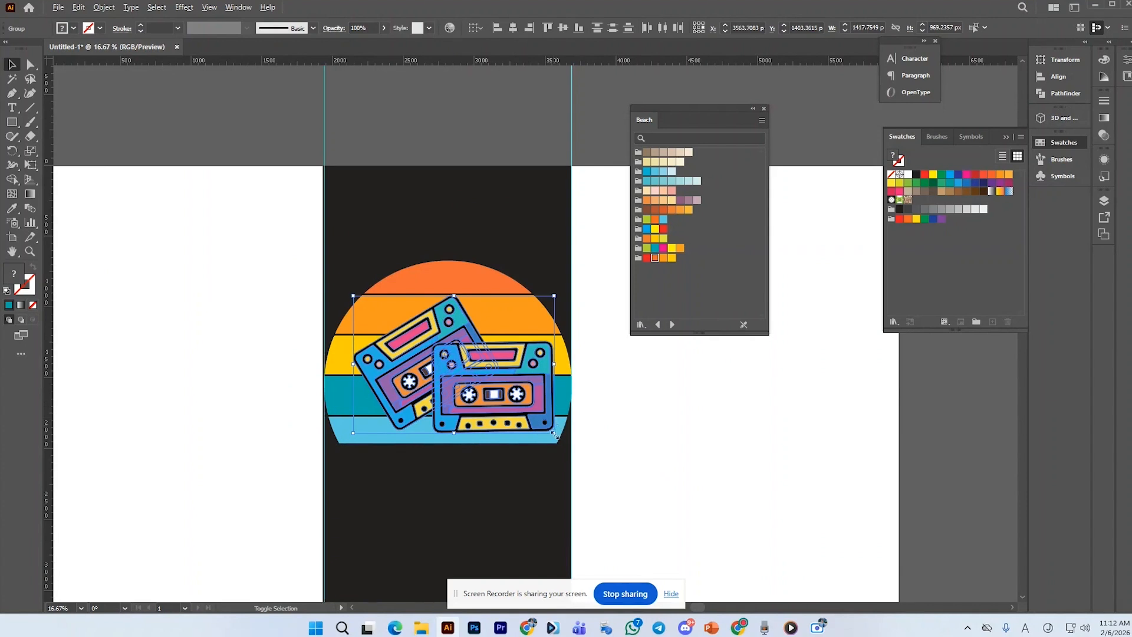
{"action": "left_click", "coordinate": [608, 438]}
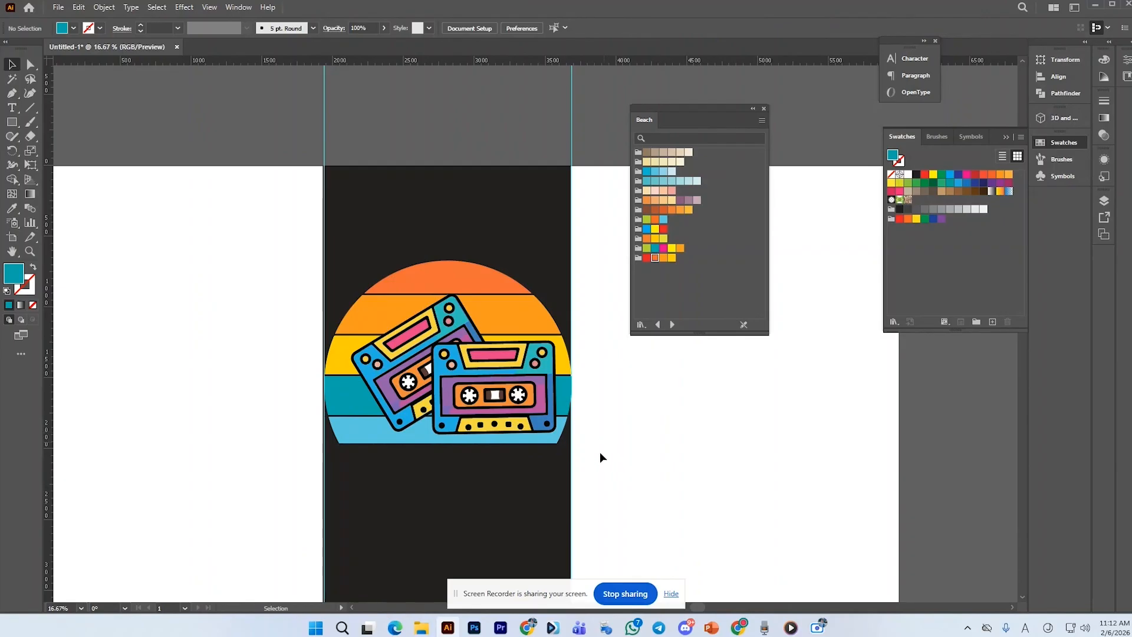
Switch to the Lightshot screenshot window
{"action": "mouse_move", "coordinate": [527, 628]}
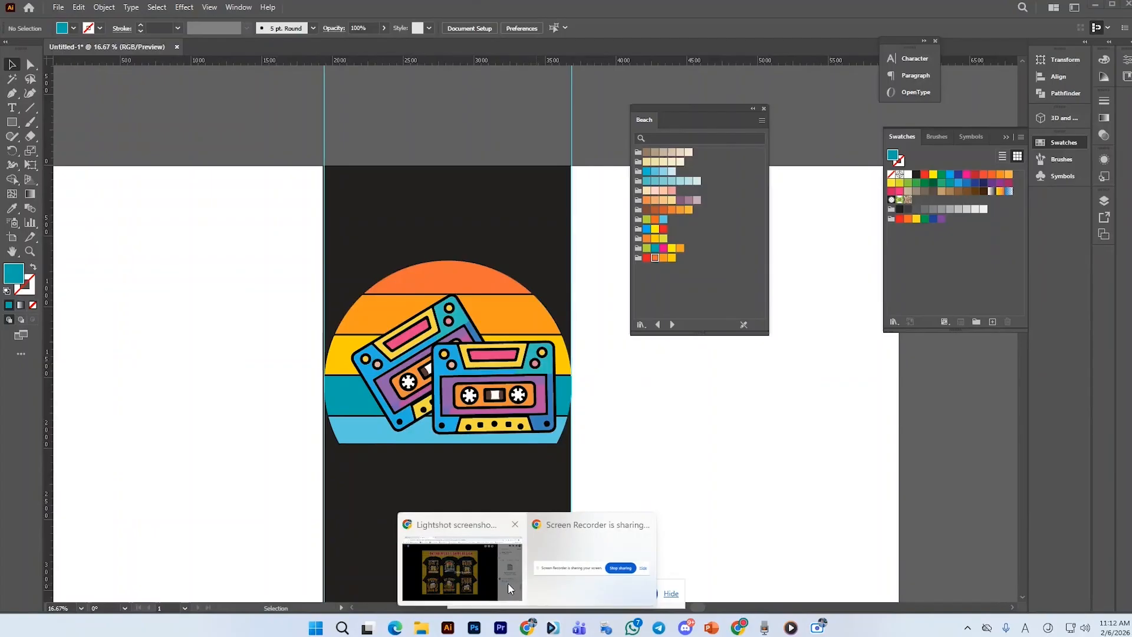
{"action": "left_click", "coordinate": [508, 584]}
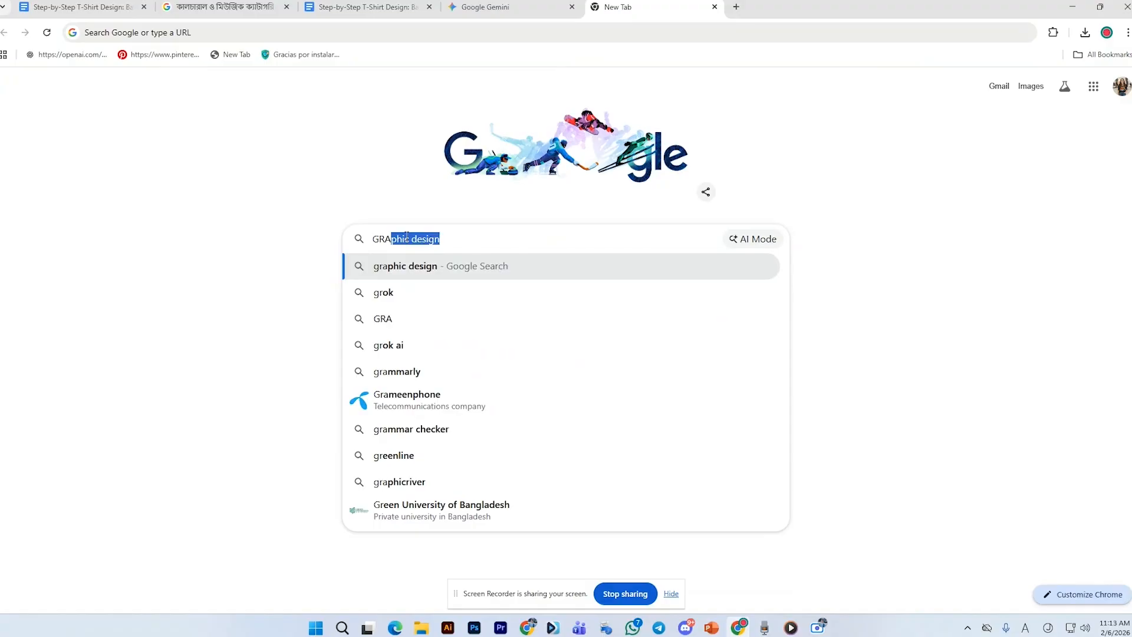
Search Google for "grass vector"
{"action": "type", "text": "ASS "}
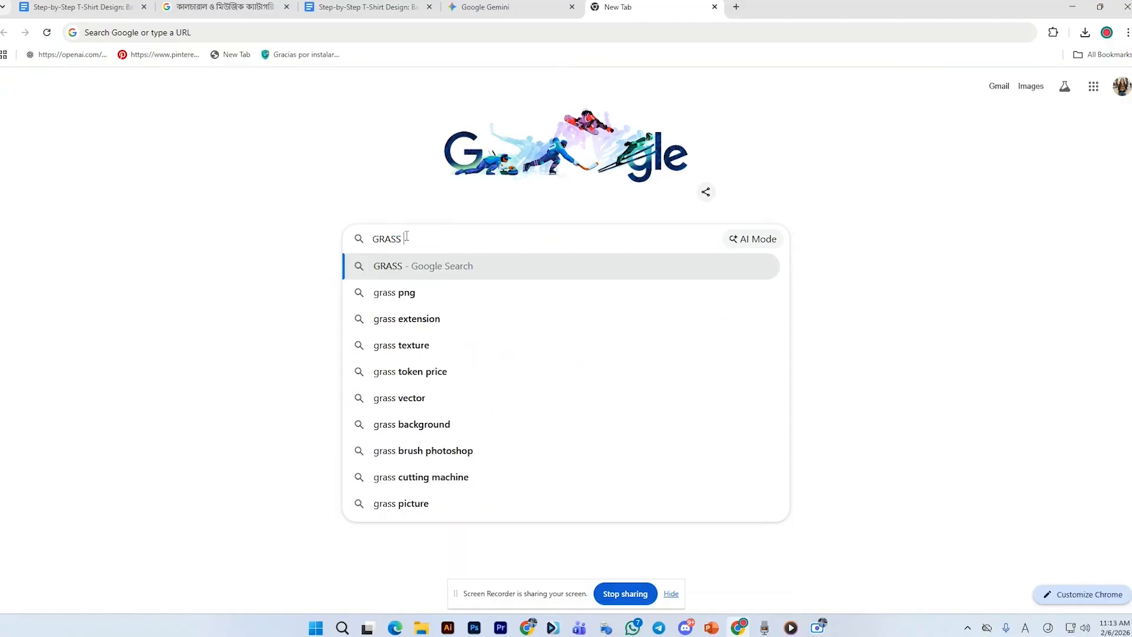
{"action": "type", "text": "VECTO"}
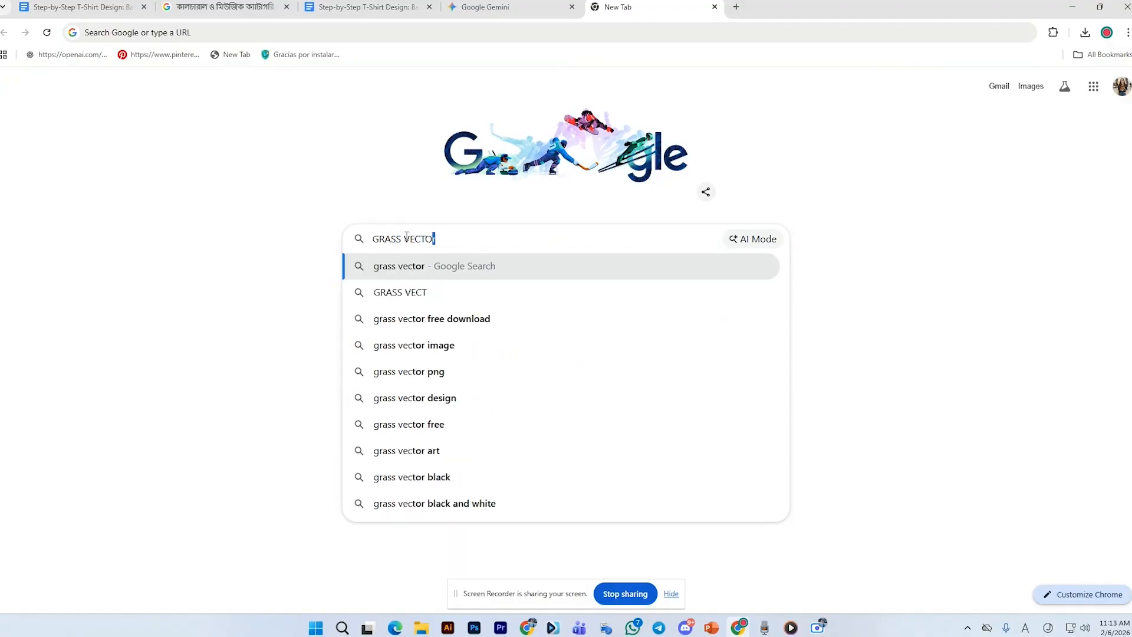
{"action": "type", "text": "R"}
{"action": "key", "text": "Return"}
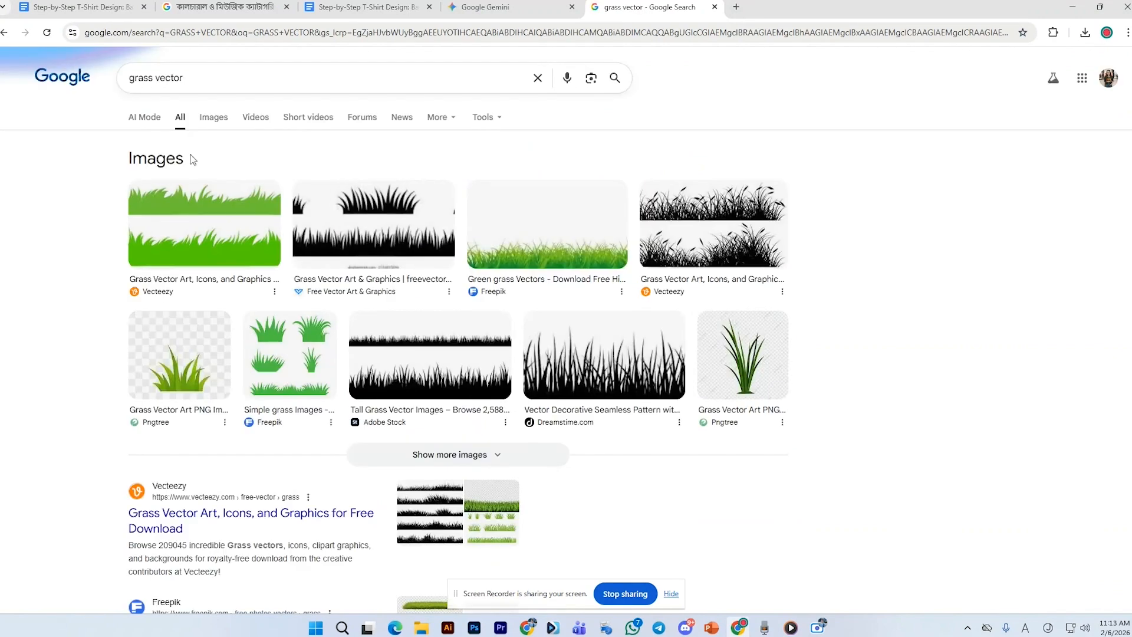
Open the image results and copy a black grass silhouette clipart image
{"action": "left_click", "coordinate": [213, 117]}
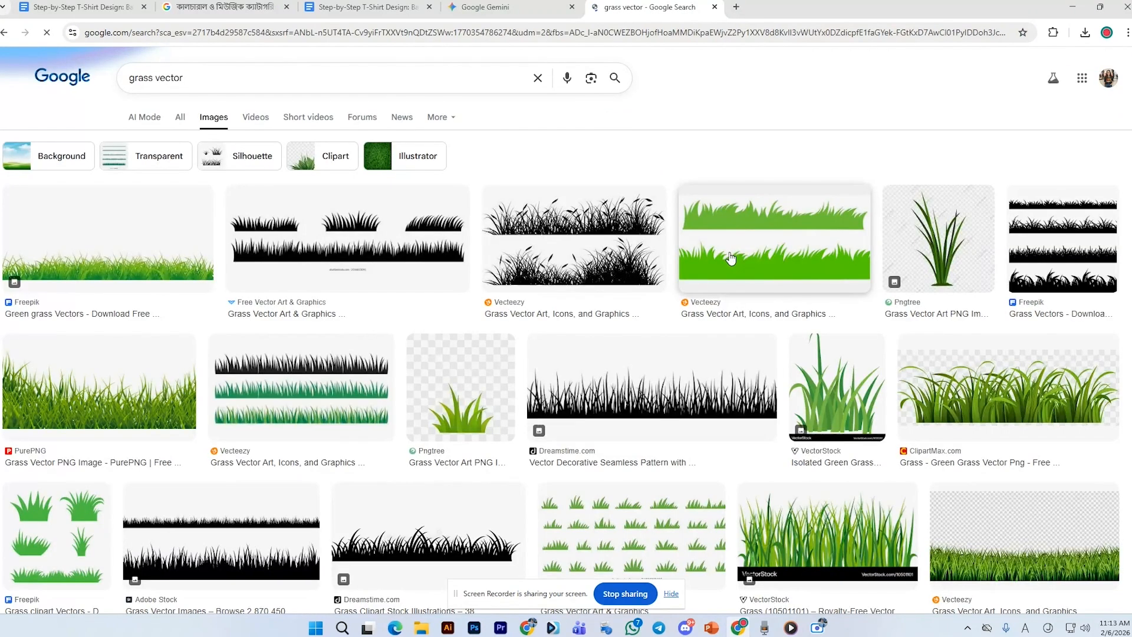
{"action": "scroll", "coordinate": [731, 259], "scroll_direction": "down", "scroll_amount": 1}
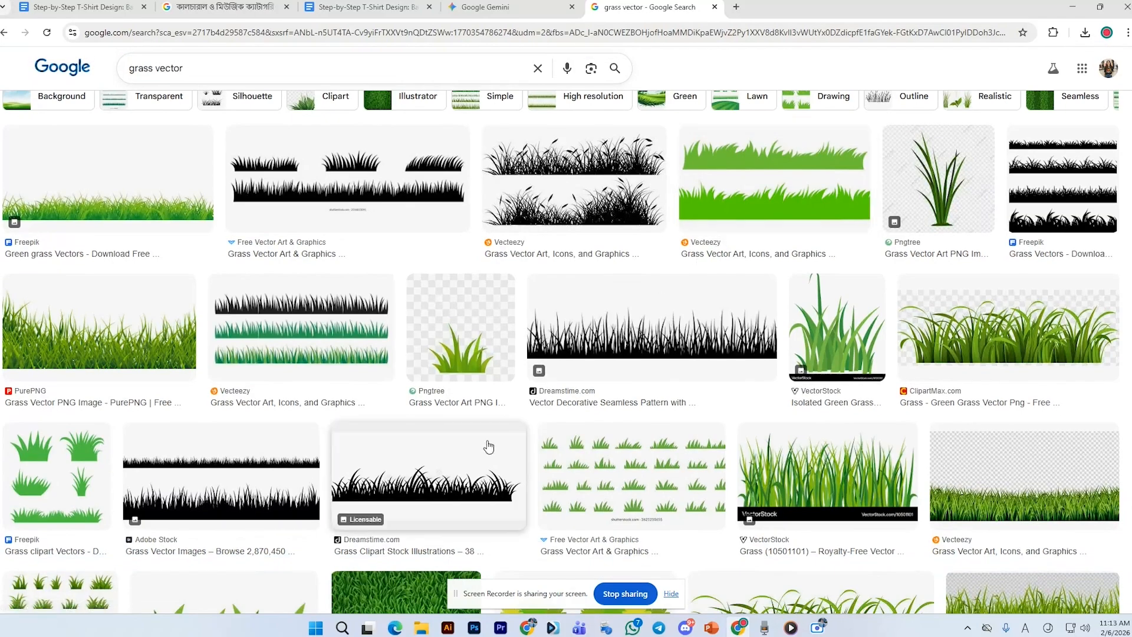
{"action": "left_click", "coordinate": [488, 447]}
{"action": "right_click", "coordinate": [854, 243]}
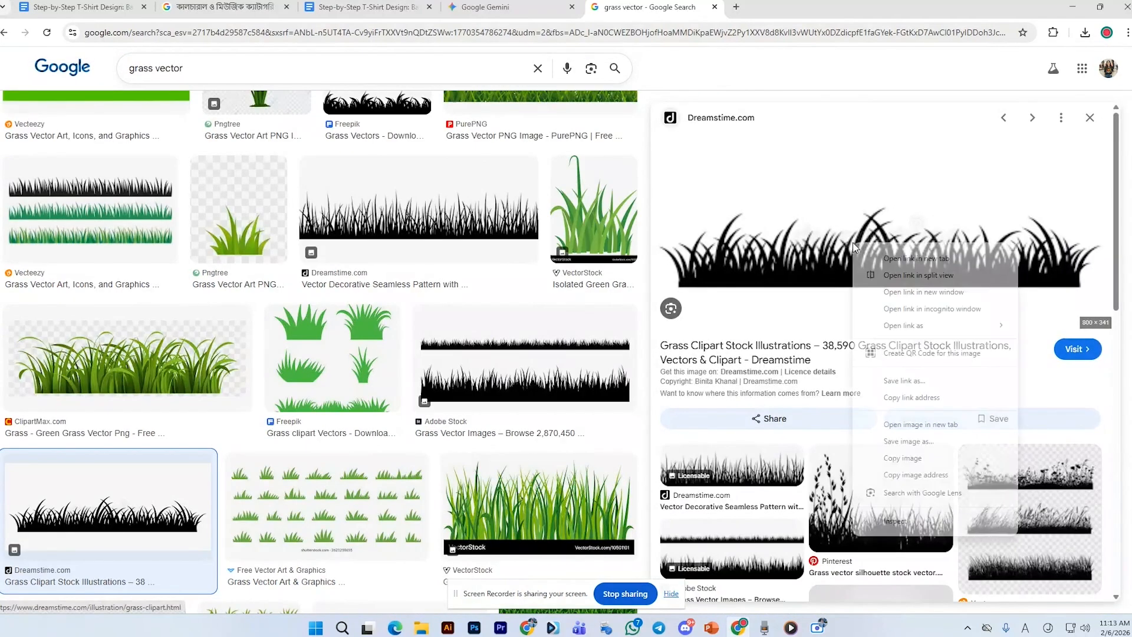
{"action": "left_click", "coordinate": [916, 458]}
Paste the copied grass image into the Illustrator document and move it beside the artboard
{"action": "key", "text": "alt+Tab"}
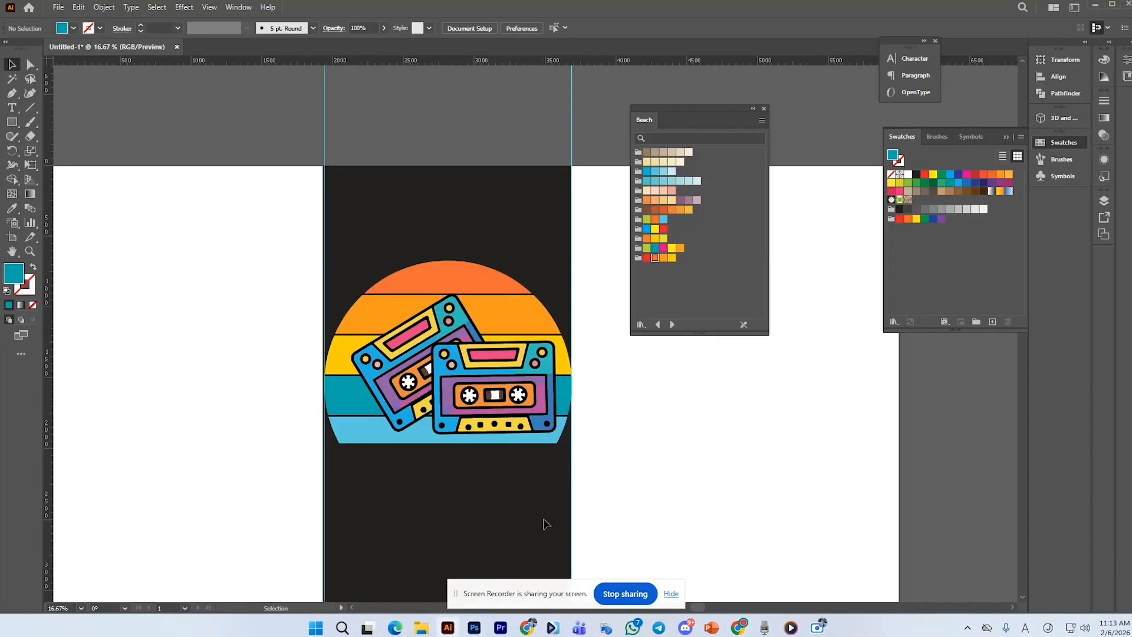
{"action": "key", "text": "ctrl+v"}
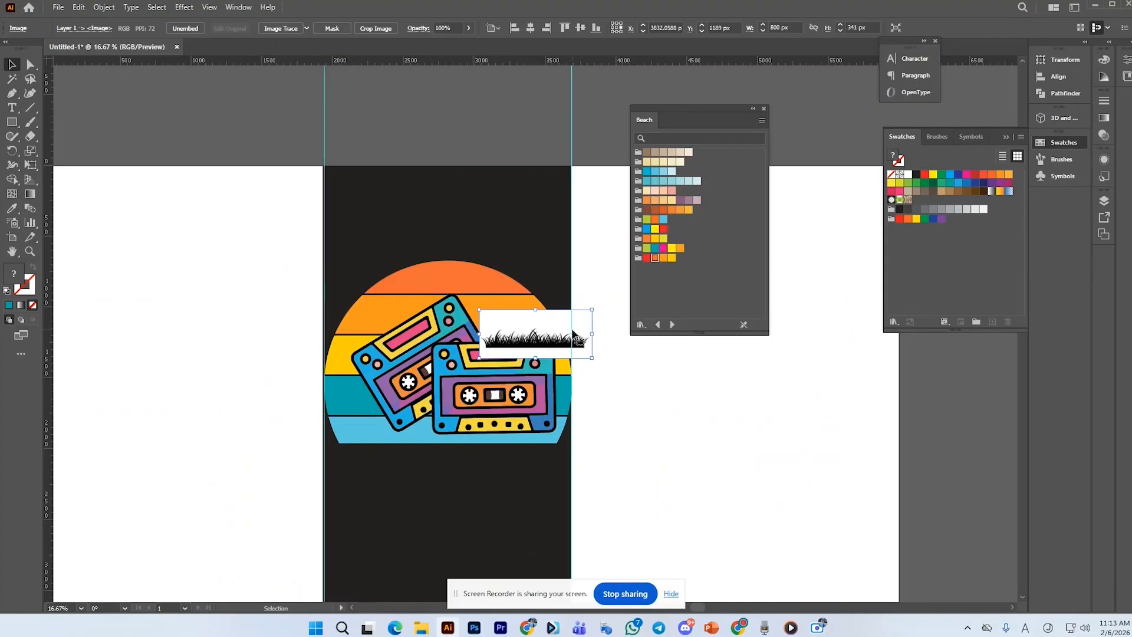
{"action": "left_click_drag", "start_coordinate": [576, 335], "coordinate": [234, 226]}
Image Trace the grass image, expand the tracing and ungroup it
{"action": "left_click", "coordinate": [281, 27]}
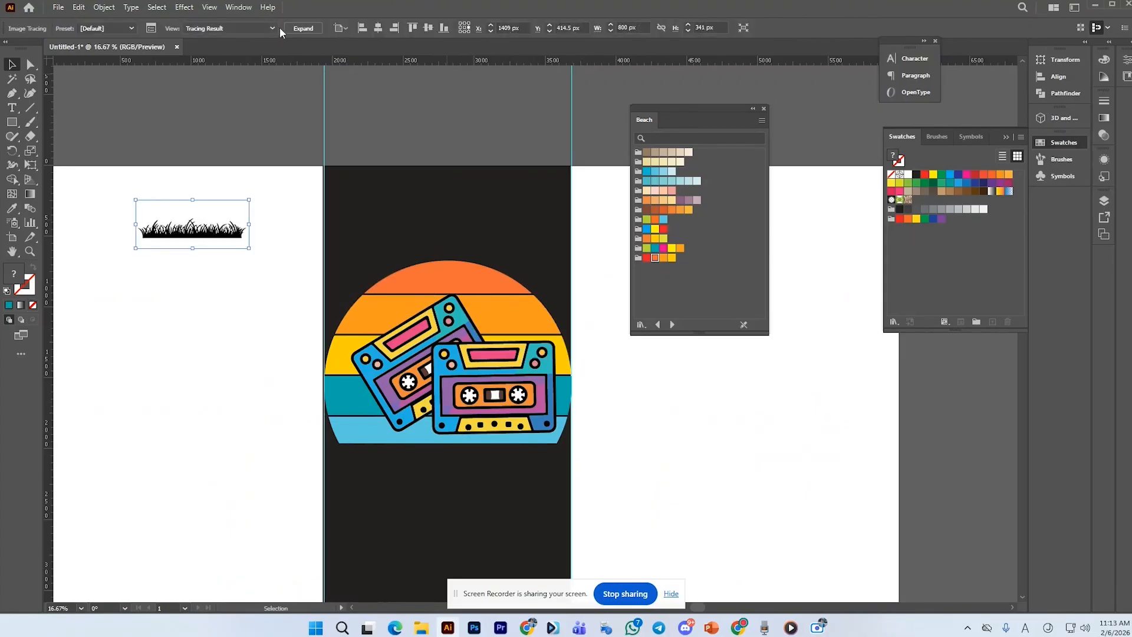
{"action": "left_click", "coordinate": [299, 29]}
{"action": "right_click", "coordinate": [212, 127]}
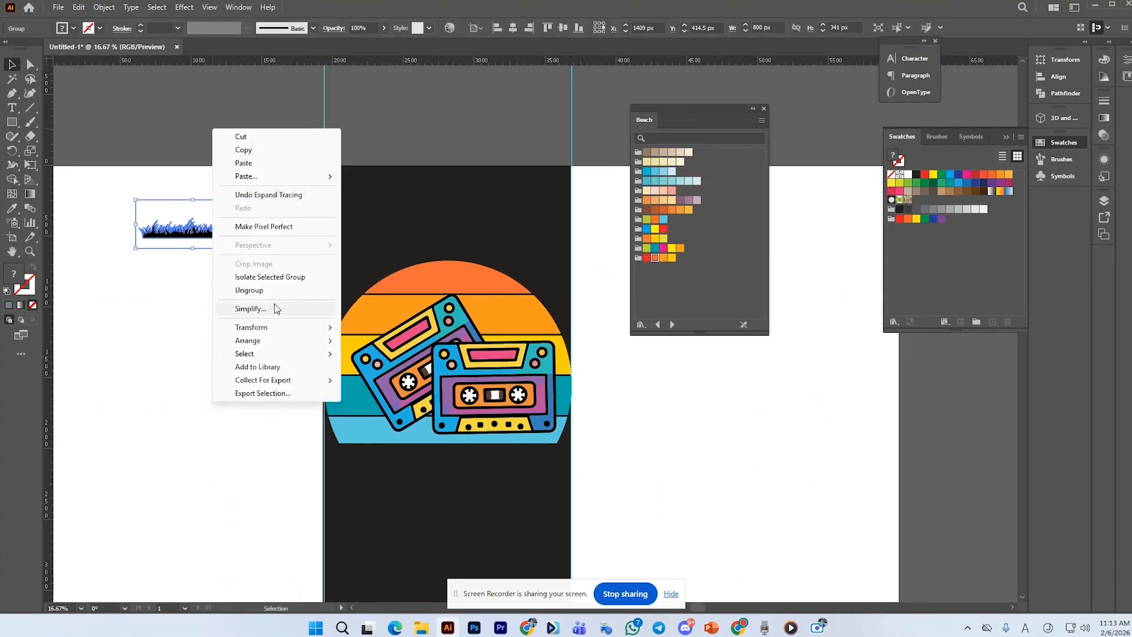
{"action": "left_click", "coordinate": [264, 289]}
Move the black grass silhouette onto the bottom edge of the sun
{"action": "left_click", "coordinate": [228, 253]}
{"action": "left_click_drag", "start_coordinate": [218, 235], "coordinate": [402, 444]}
{"action": "left_click", "coordinate": [403, 444]}
{"action": "scroll", "coordinate": [403, 444], "scroll_direction": "up", "scroll_amount": 1}
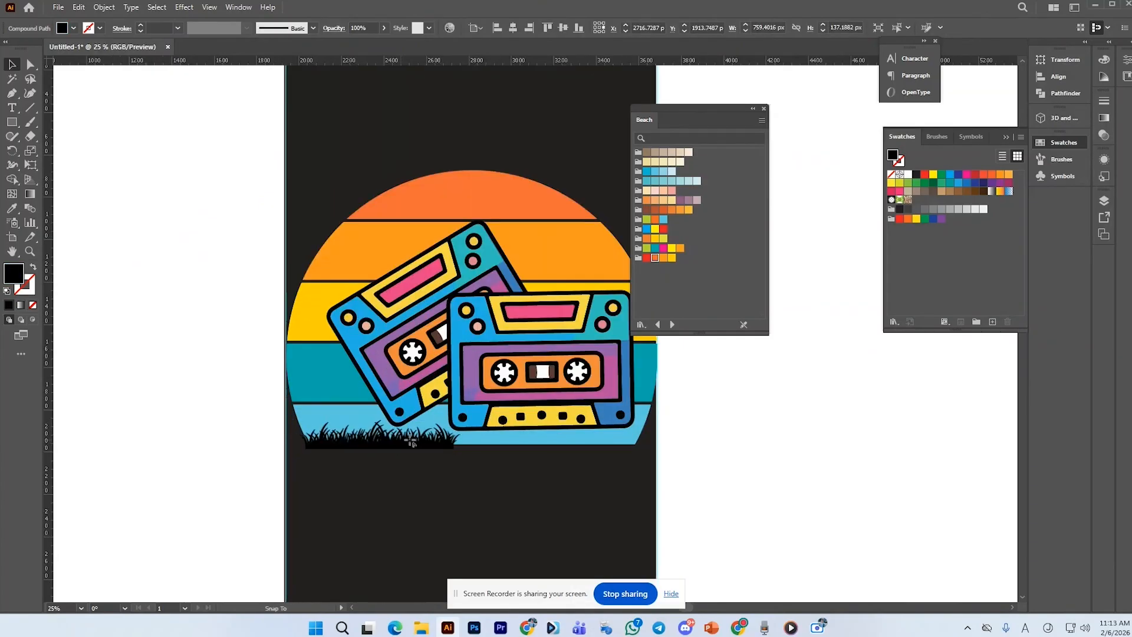
Duplicate the grass twice to extend it along the sun's base
{"action": "left_click_drag", "start_coordinate": [411, 444], "coordinate": [557, 441]}
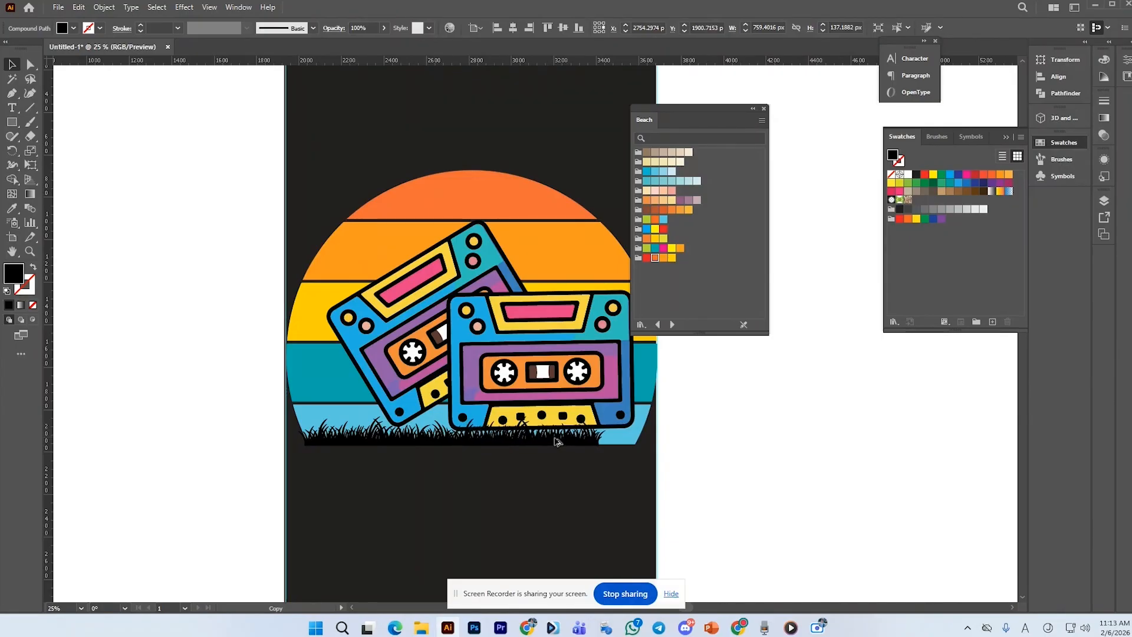
{"action": "left_click_drag", "start_coordinate": [556, 441], "coordinate": [696, 443]}
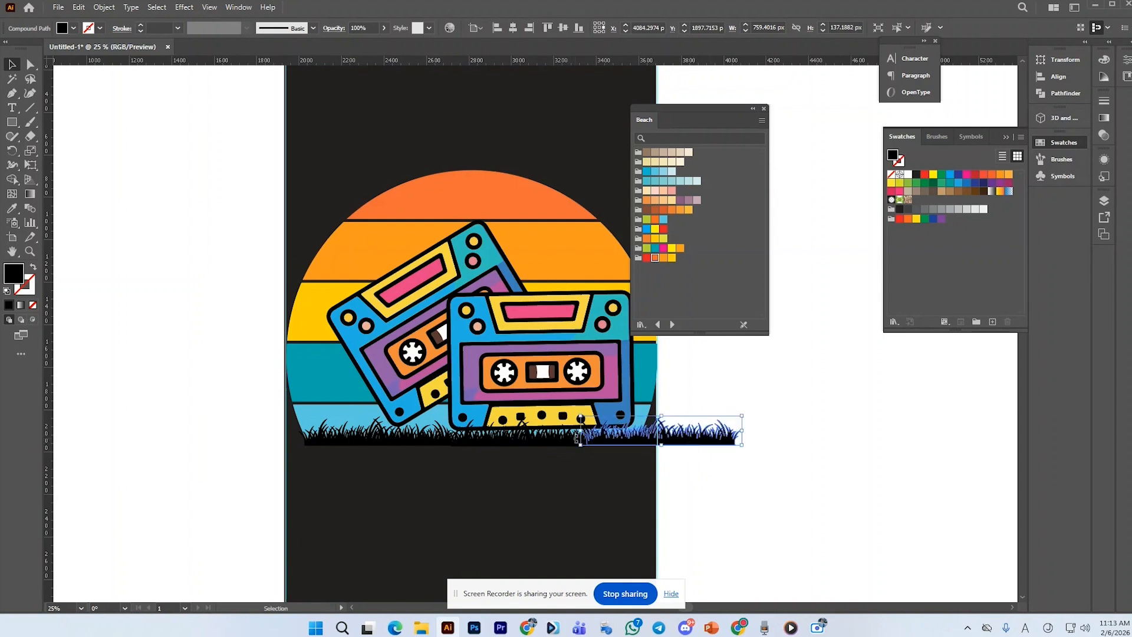
Select the grass copies and arrange them into one continuous strip across the full width of the sun
{"action": "left_click", "coordinate": [551, 442], "text": "shift"}
{"action": "left_click", "coordinate": [416, 443], "text": "shift"}
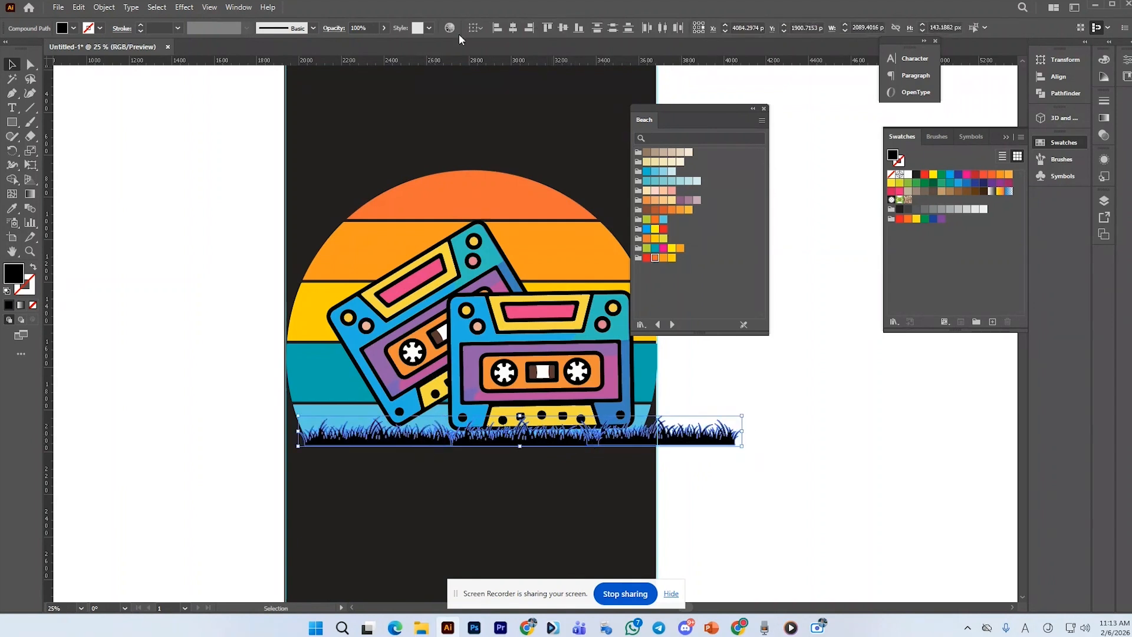
{"action": "left_click", "coordinate": [1053, 95]}
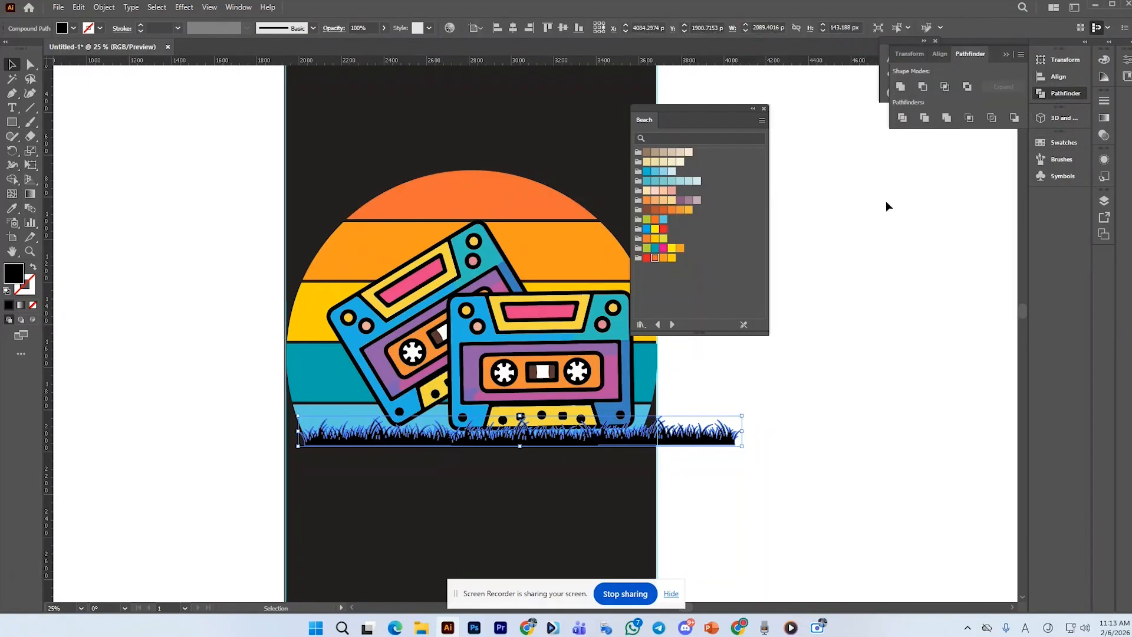
{"action": "left_click_drag", "start_coordinate": [696, 436], "coordinate": [650, 447]}
{"action": "left_click", "coordinate": [733, 439]}
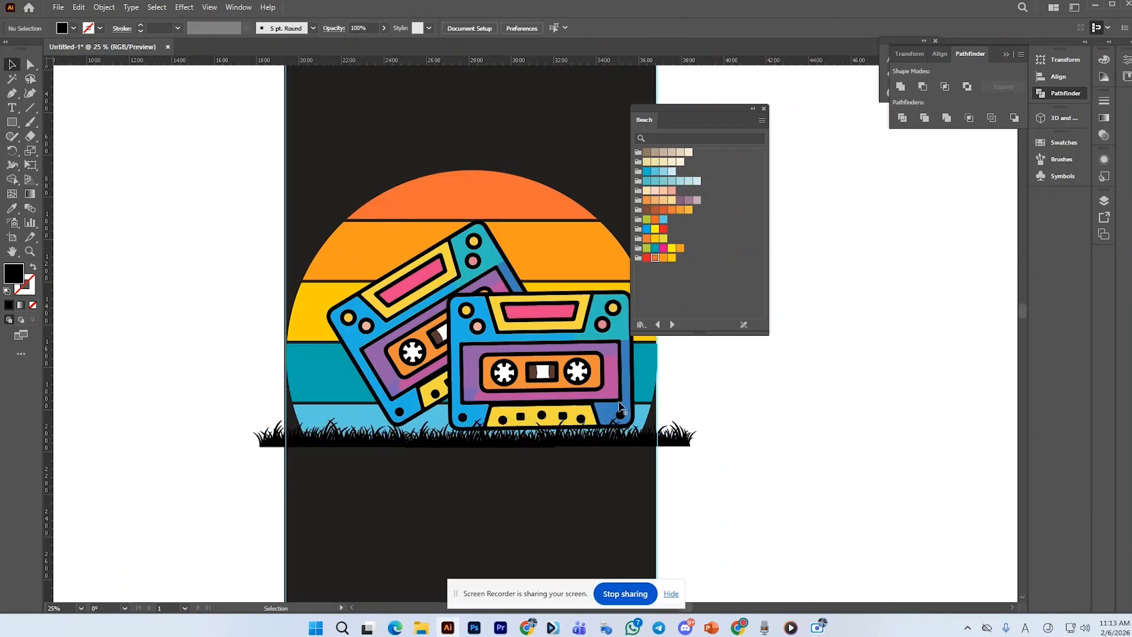
Bring the cassette group in front of the grass
{"action": "left_click", "coordinate": [621, 407]}
{"action": "right_click", "coordinate": [395, 328]}
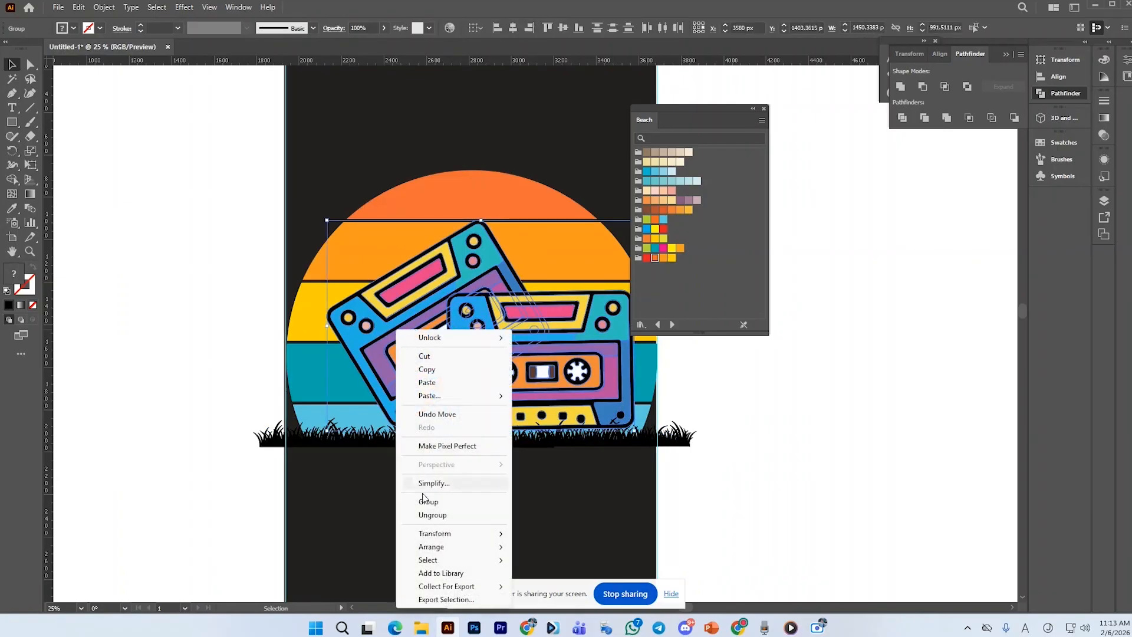
{"action": "mouse_move", "coordinate": [448, 546]}
{"action": "left_click", "coordinate": [548, 545]}
{"action": "left_click", "coordinate": [684, 474]}
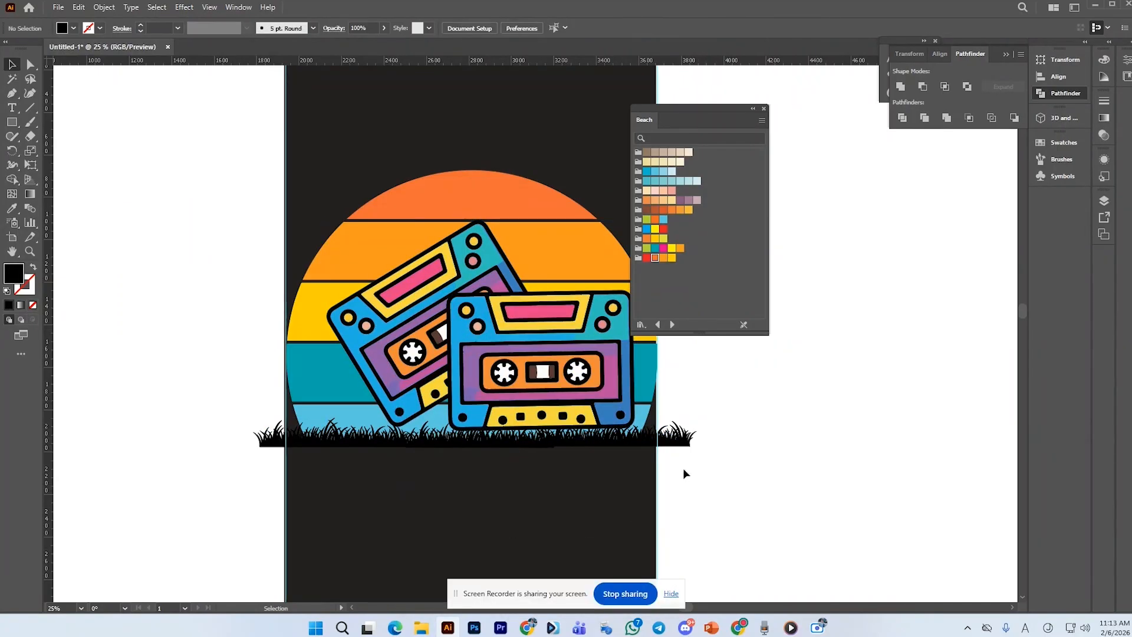
Nudge the cassettes slightly to the left
{"action": "left_click", "coordinate": [574, 407]}
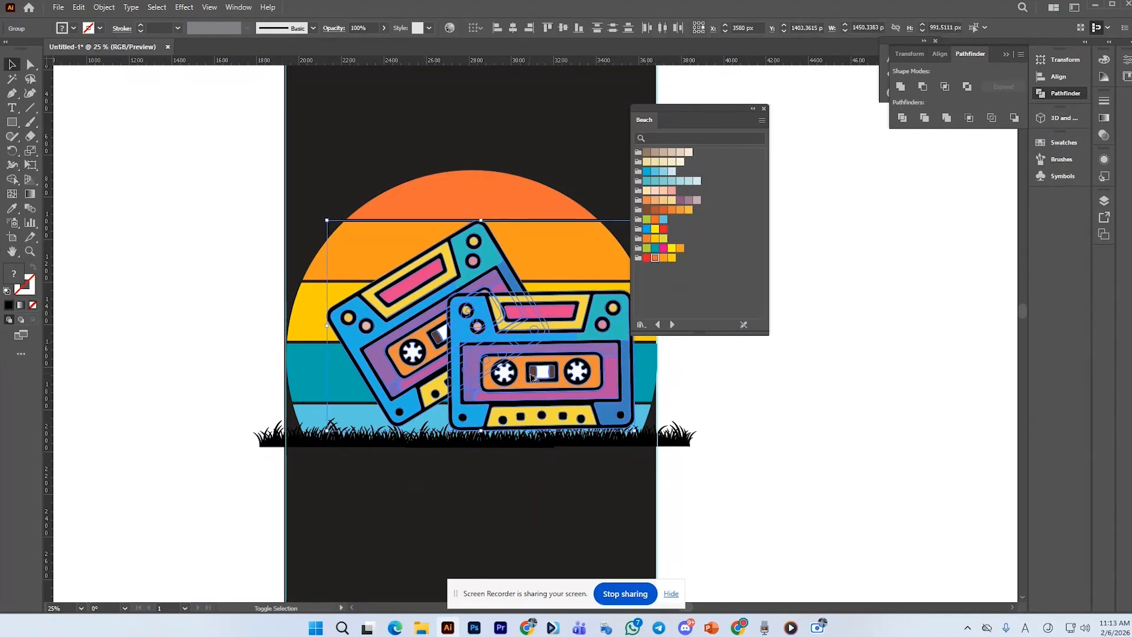
{"action": "left_click_drag", "start_coordinate": [572, 406], "coordinate": [559, 405]}
{"action": "left_click", "coordinate": [697, 425]}
Select the bottom sun stripe with the grass and remove the grass overhang outside the sun using the Shape Builder tool
{"action": "left_click", "coordinate": [641, 422]}
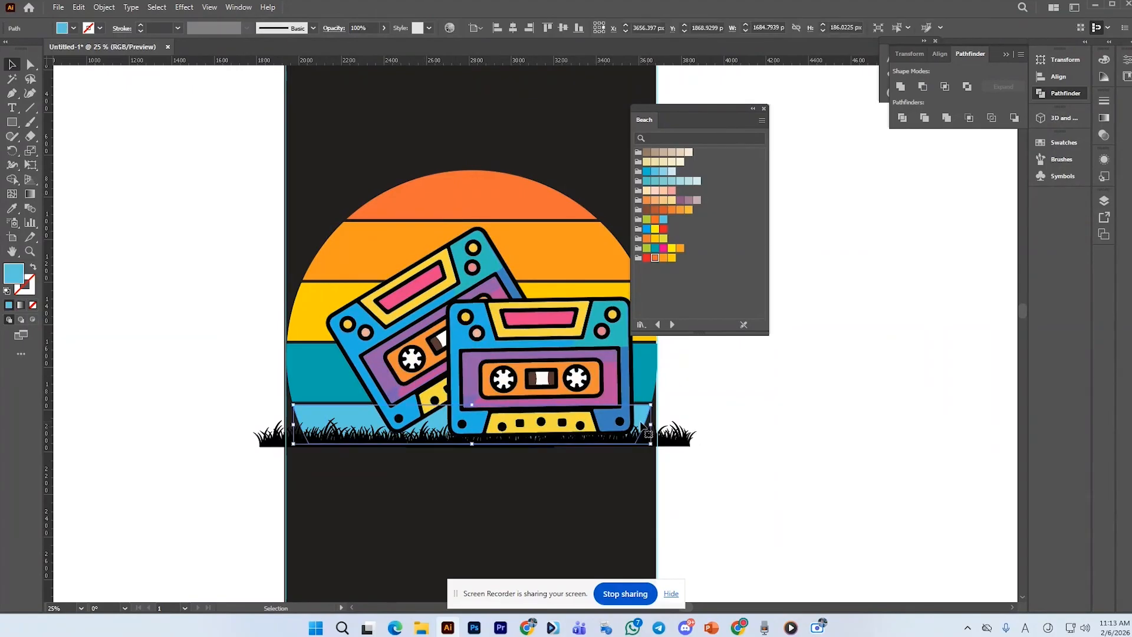
{"action": "left_click", "coordinate": [669, 438], "text": "shift"}
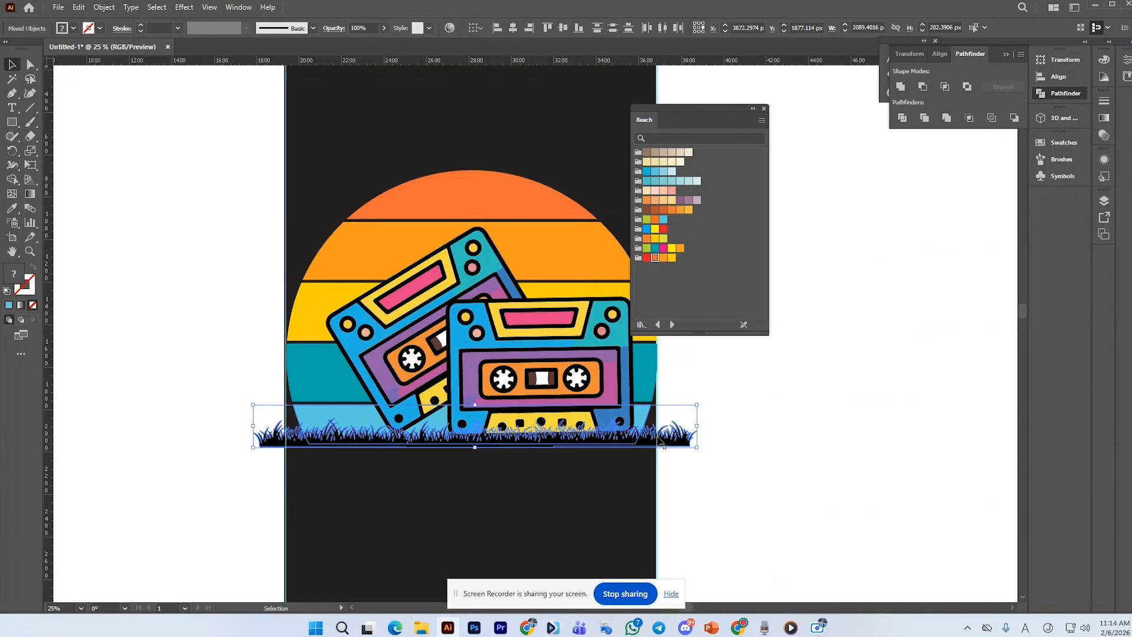
{"action": "left_click", "coordinate": [14, 181]}
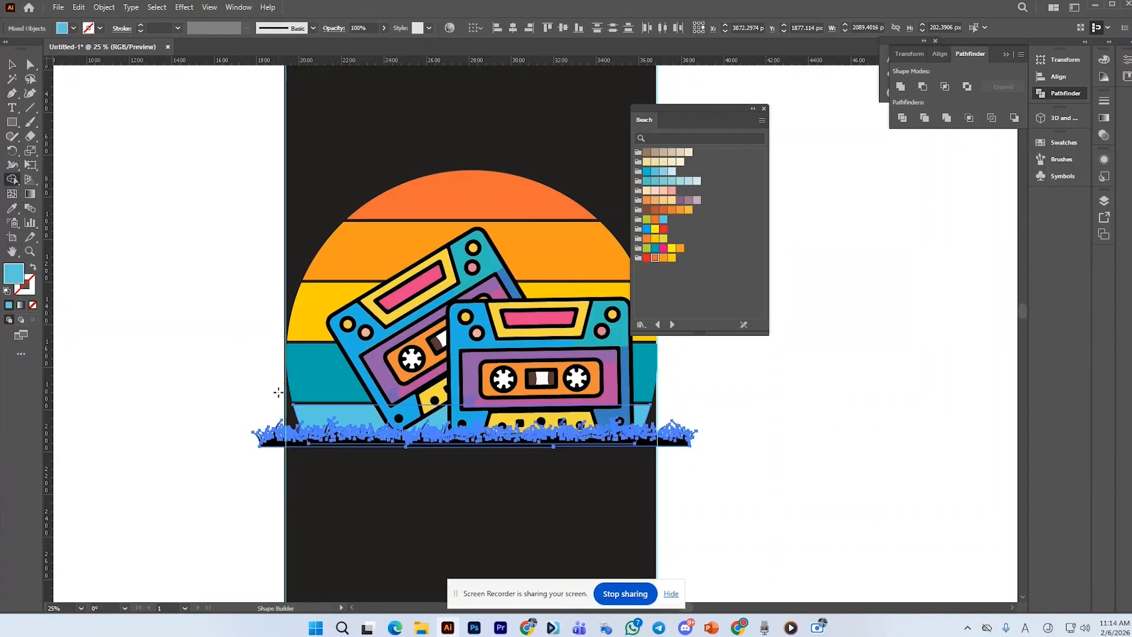
{"action": "left_click", "coordinate": [285, 437], "text": "alt"}
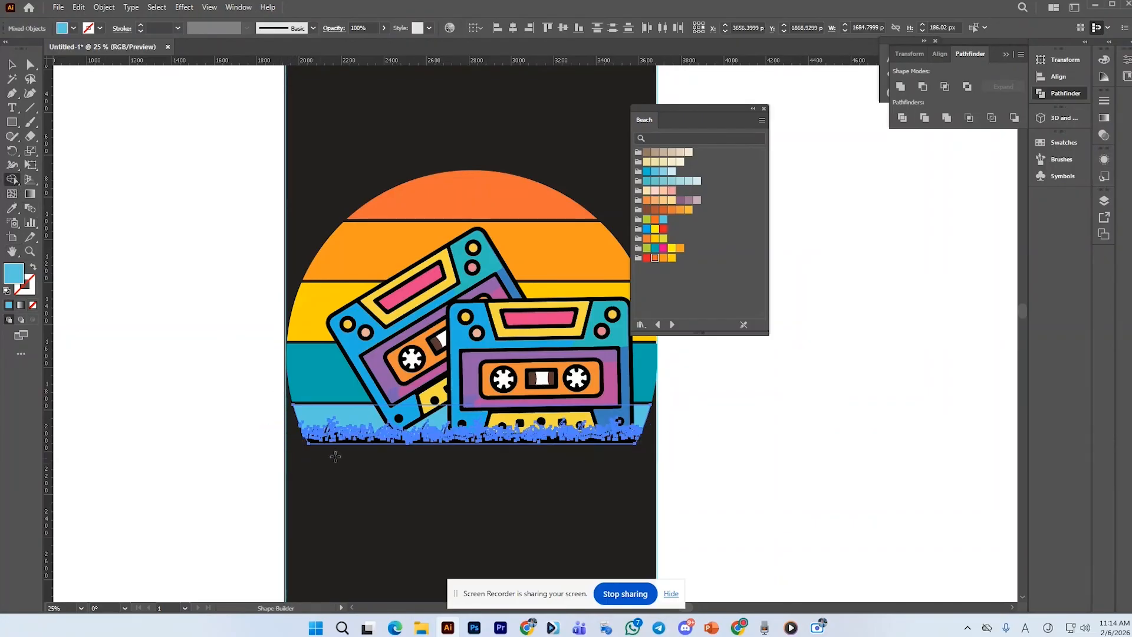
{"action": "left_click", "coordinate": [12, 64]}
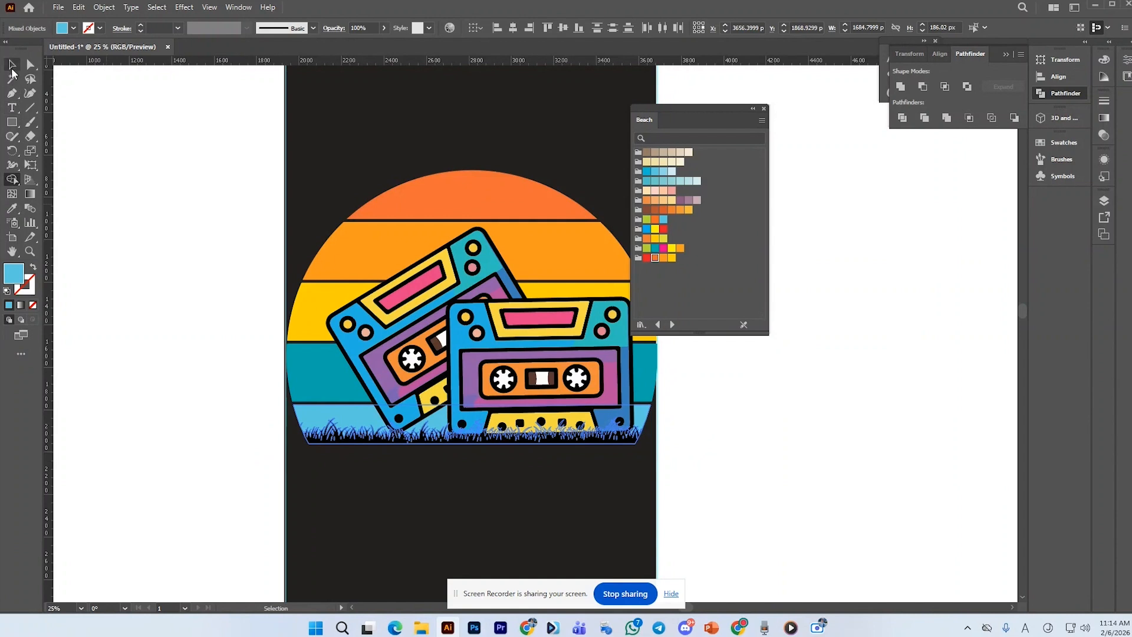
{"action": "left_click", "coordinate": [155, 244]}
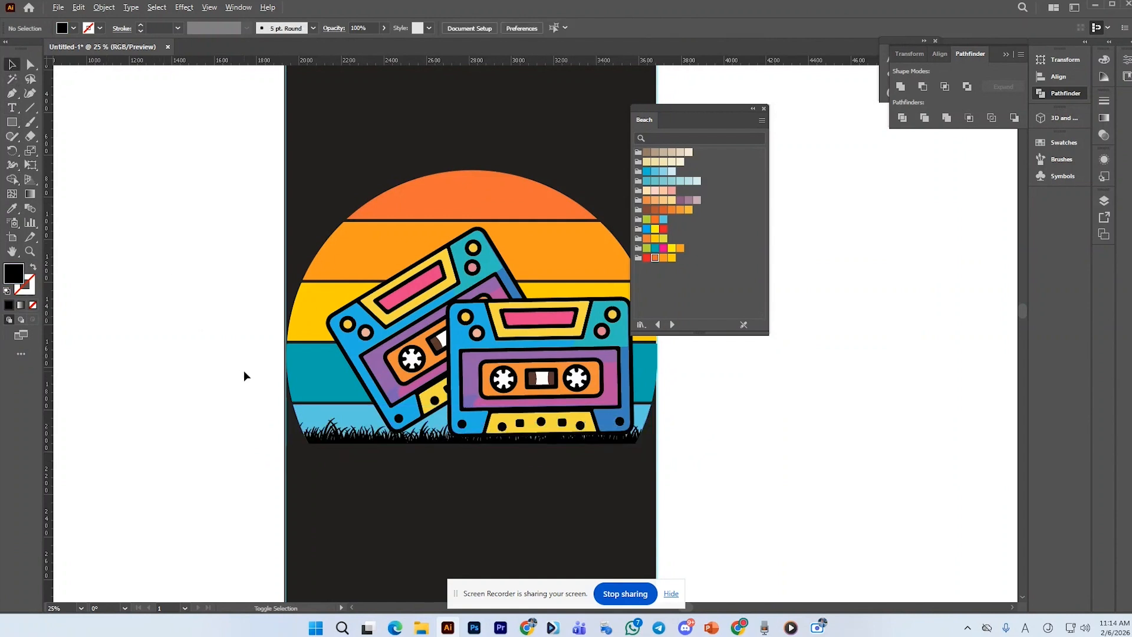
Copy the quote "Old Soul, New Goals." from the Google Docs quote list
{"action": "scroll", "coordinate": [246, 370], "scroll_direction": "down", "scroll_amount": 1}
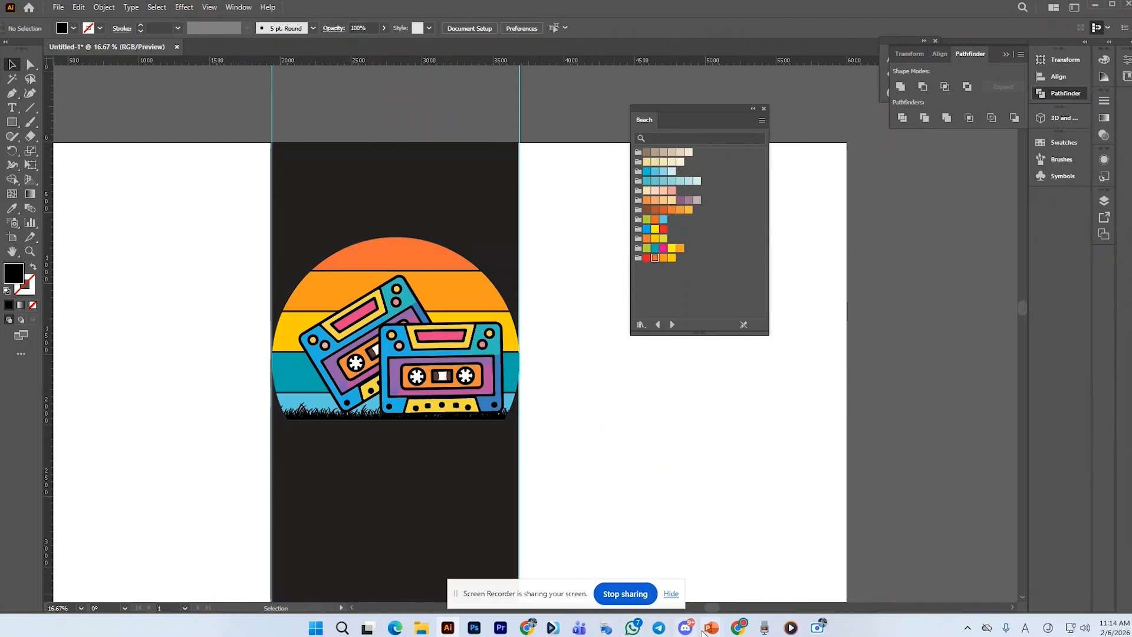
{"action": "left_click", "coordinate": [739, 629]}
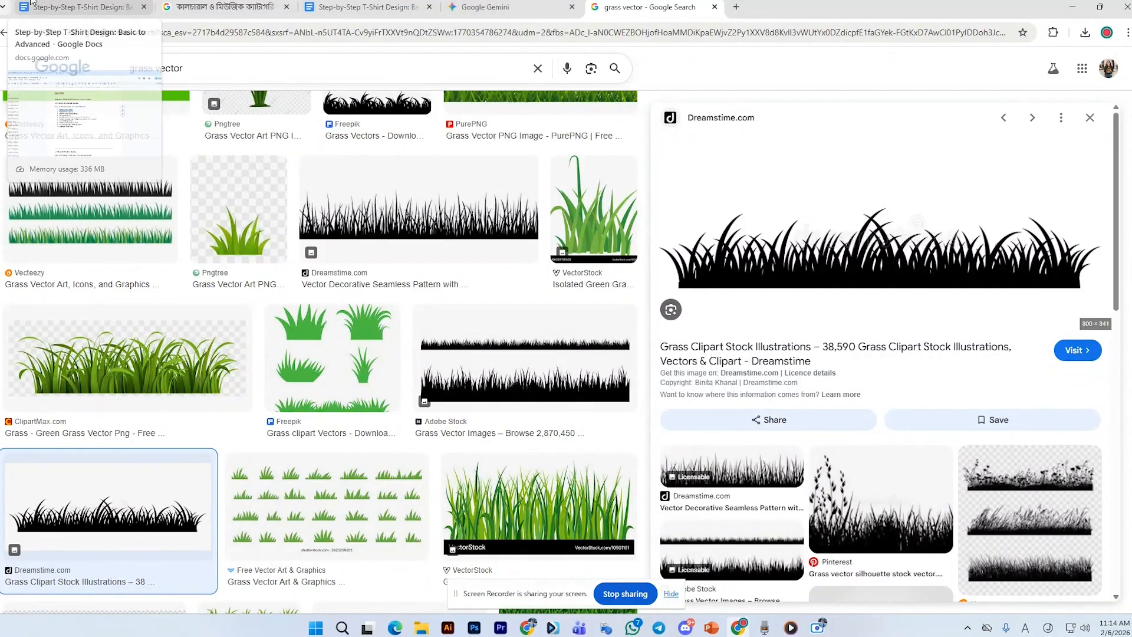
{"action": "left_click", "coordinate": [74, 7]}
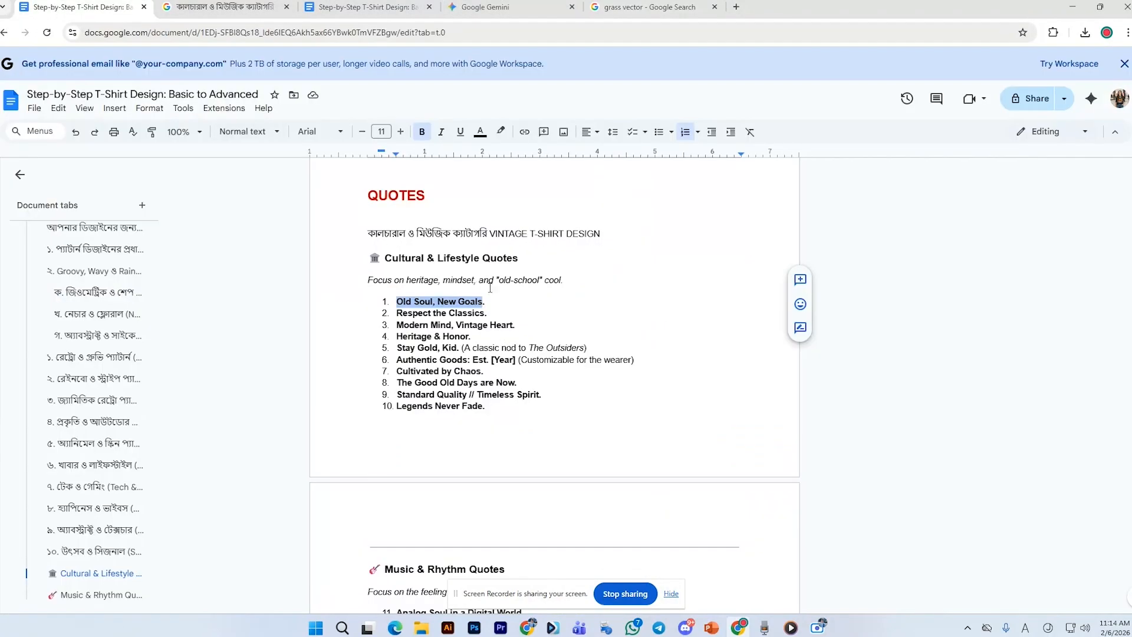
{"action": "left_click", "coordinate": [495, 303]}
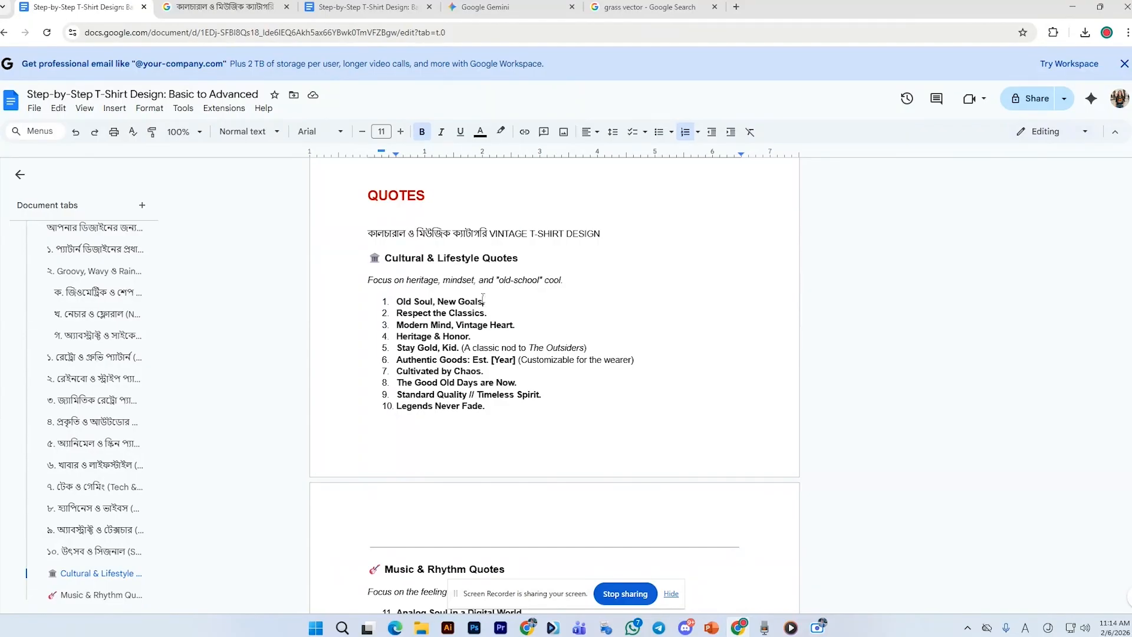
{"action": "left_click_drag", "start_coordinate": [483, 300], "coordinate": [399, 304]}
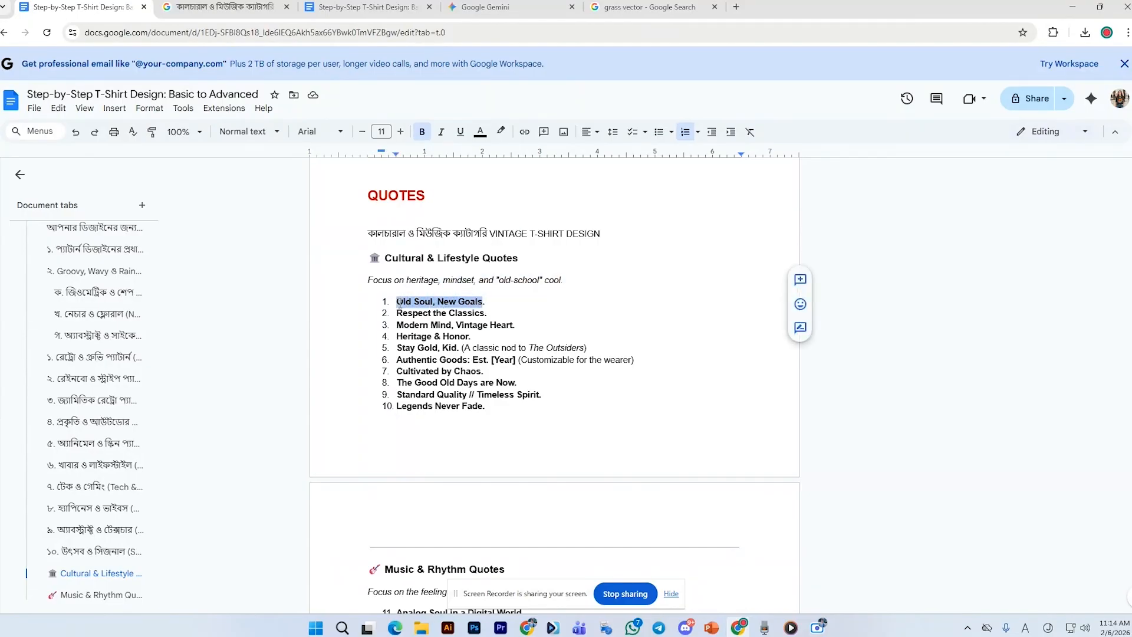
{"action": "right_click", "coordinate": [411, 302]}
{"action": "left_click", "coordinate": [466, 282]}
Draw a circle about 1914 px wide centered over the sun with the Ellipse tool
{"action": "left_click", "coordinate": [447, 628]}
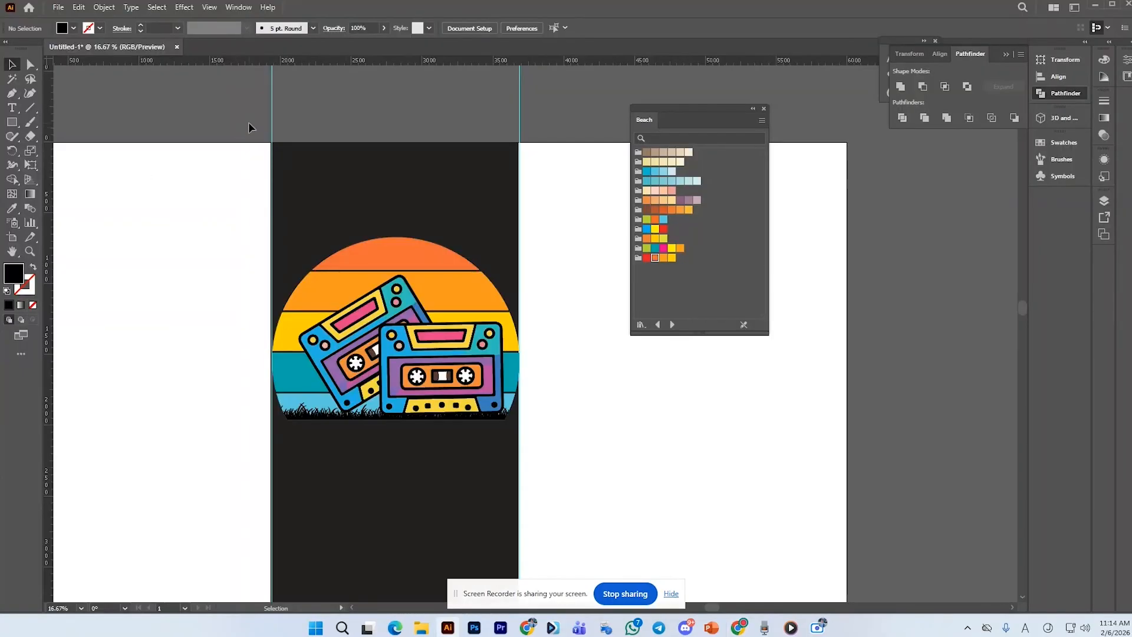
{"action": "left_click_drag", "start_coordinate": [17, 128], "coordinate": [55, 149]}
{"action": "left_click_drag", "start_coordinate": [393, 349], "coordinate": [511, 486]}
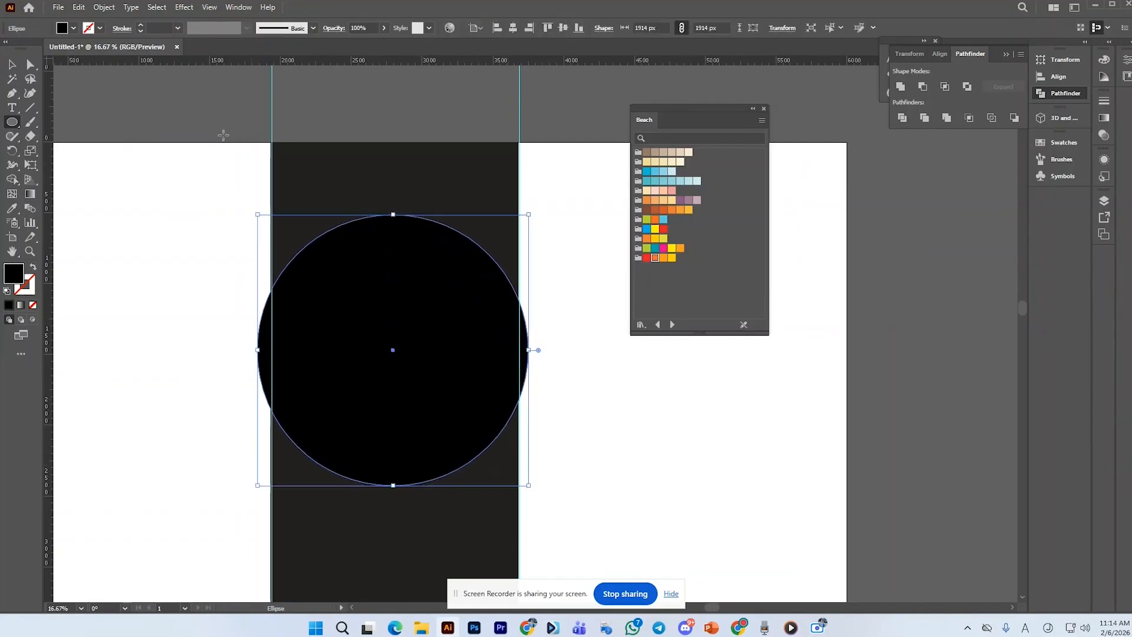
Give the circle a 13 pt white stroke
{"action": "left_click", "coordinate": [141, 25]}
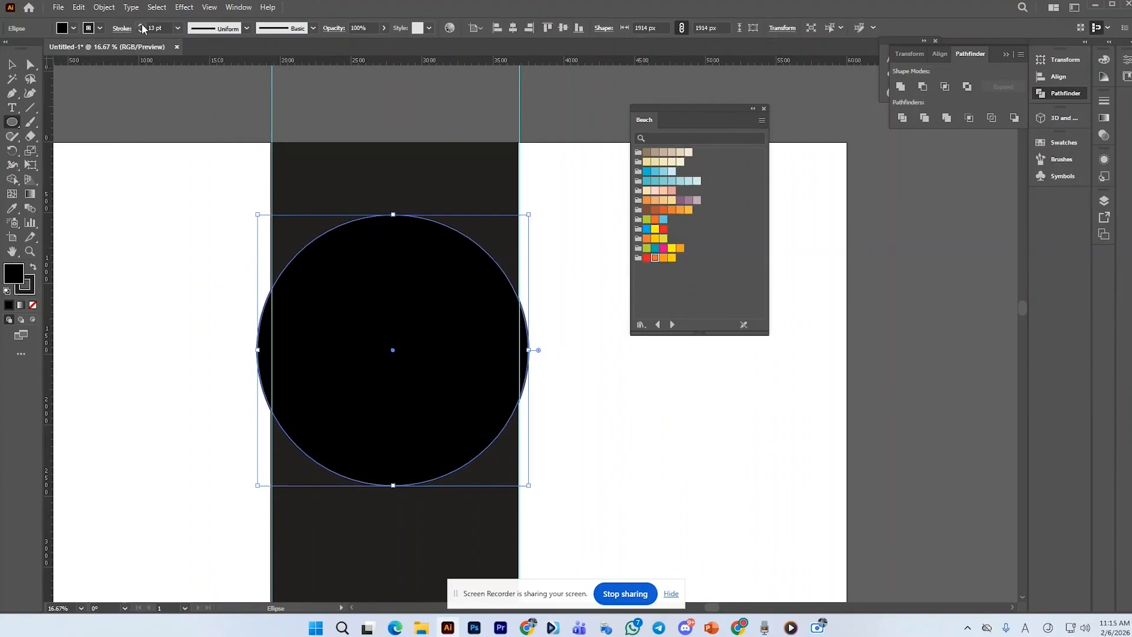
{"action": "left_click", "coordinate": [100, 29]}
{"action": "left_click", "coordinate": [18, 50]}
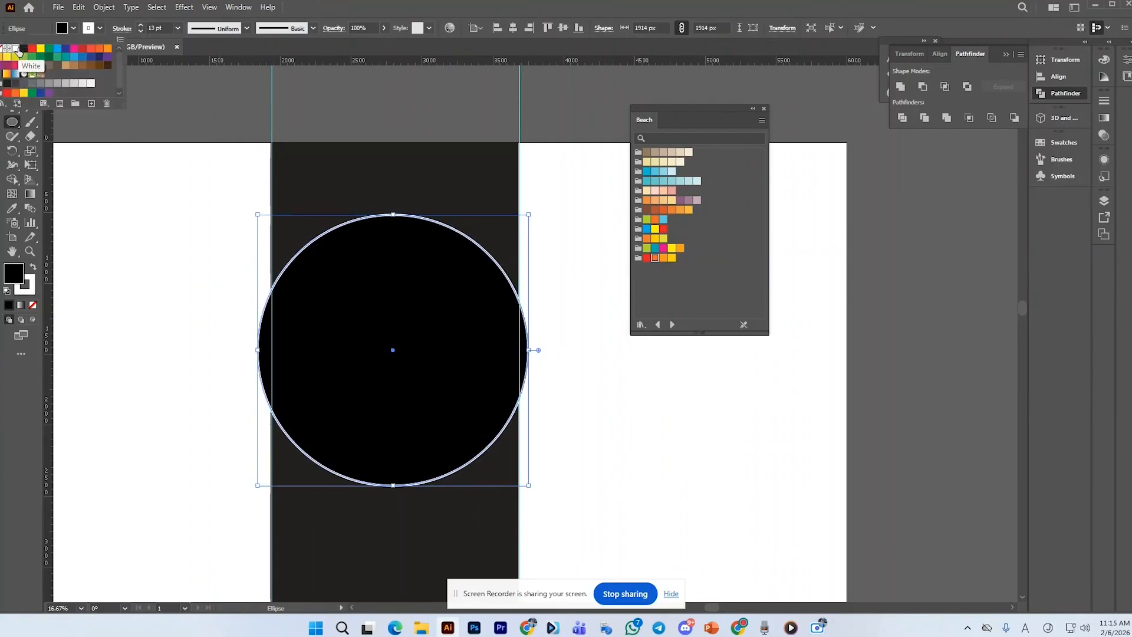
{"action": "left_click", "coordinate": [73, 28]}
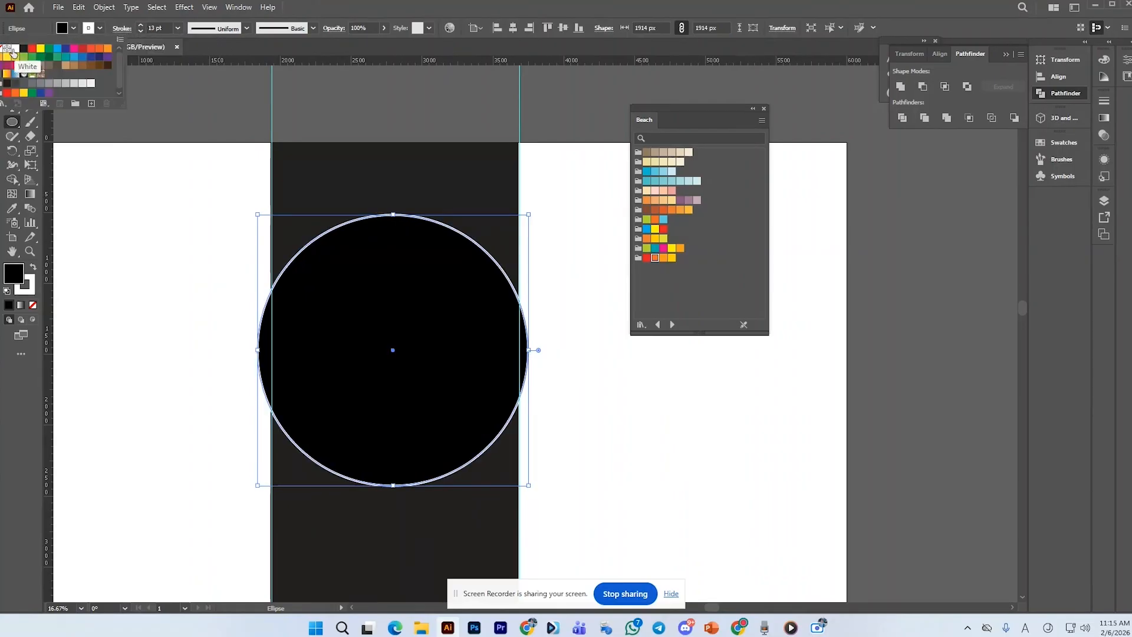
Remove the circle's fill and nudge the circle slightly down and right to center it over the sun
{"action": "left_click", "coordinate": [16, 51]}
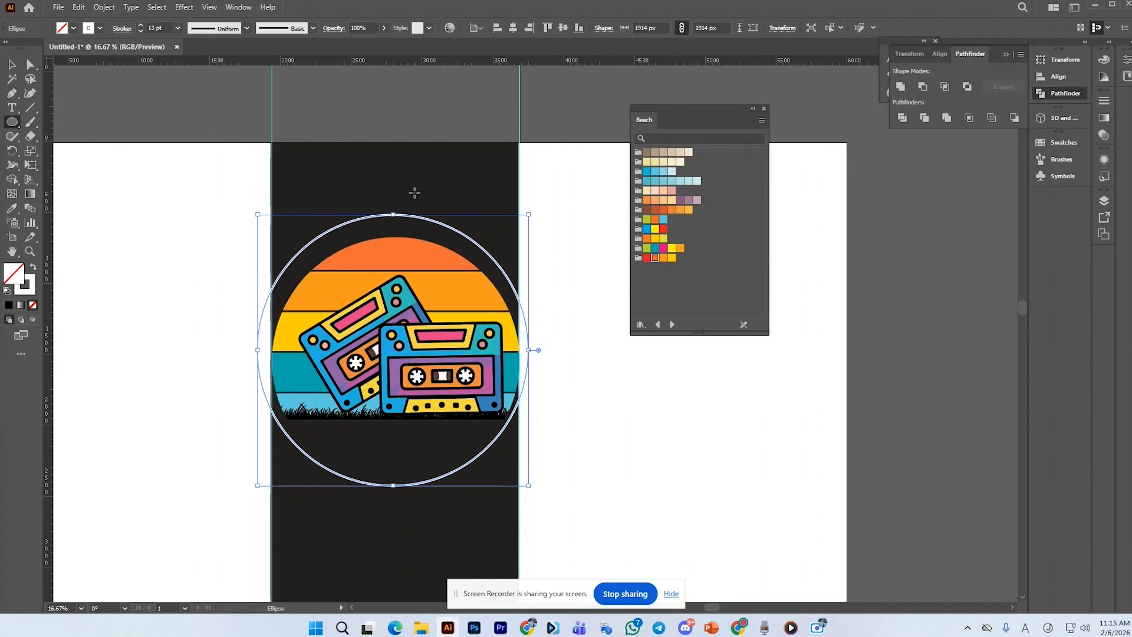
{"action": "left_click", "coordinate": [12, 64]}
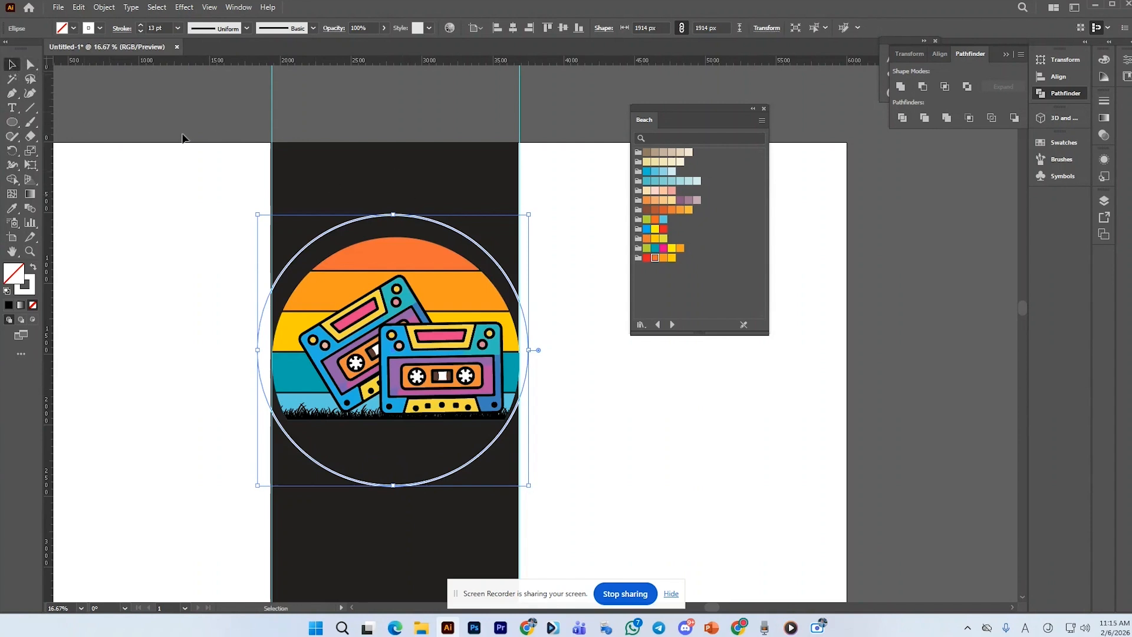
{"action": "left_click_drag", "start_coordinate": [416, 217], "coordinate": [421, 225]}
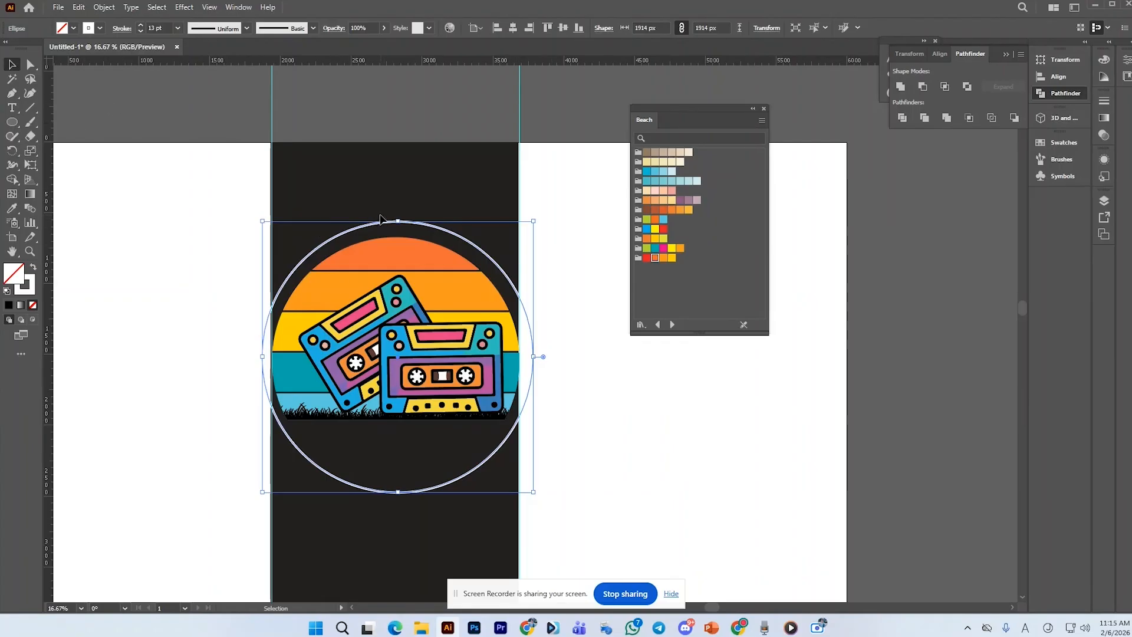
Place type on the circle's path with the Type on a Path tool and paste the copied quote into it
{"action": "left_click", "coordinate": [11, 109]}
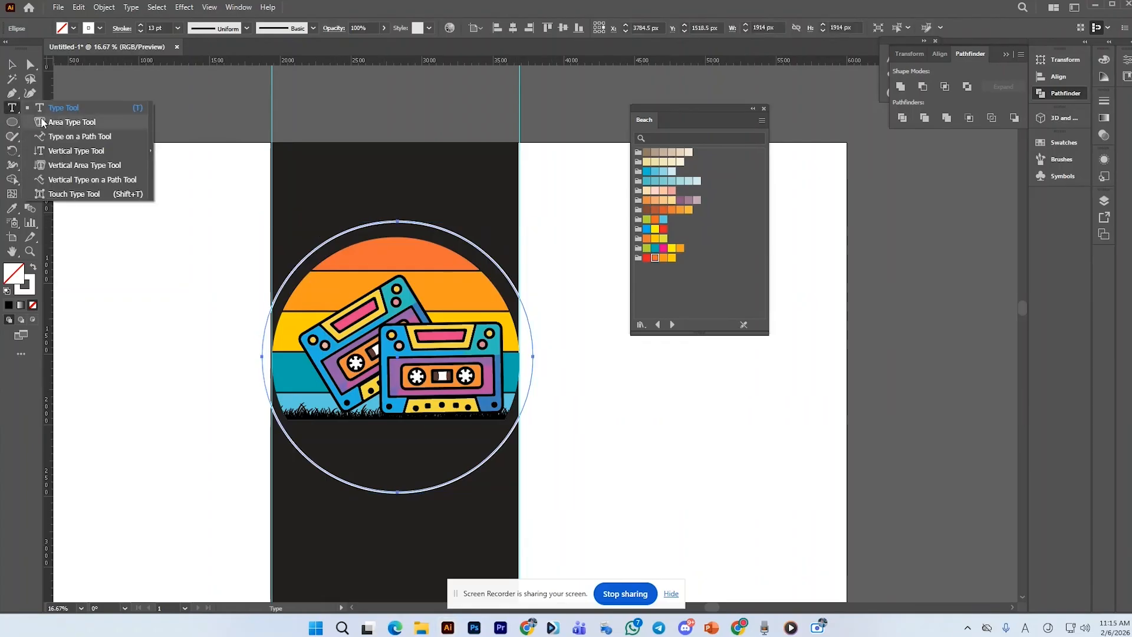
{"action": "left_click", "coordinate": [79, 137]}
{"action": "left_click", "coordinate": [384, 221]}
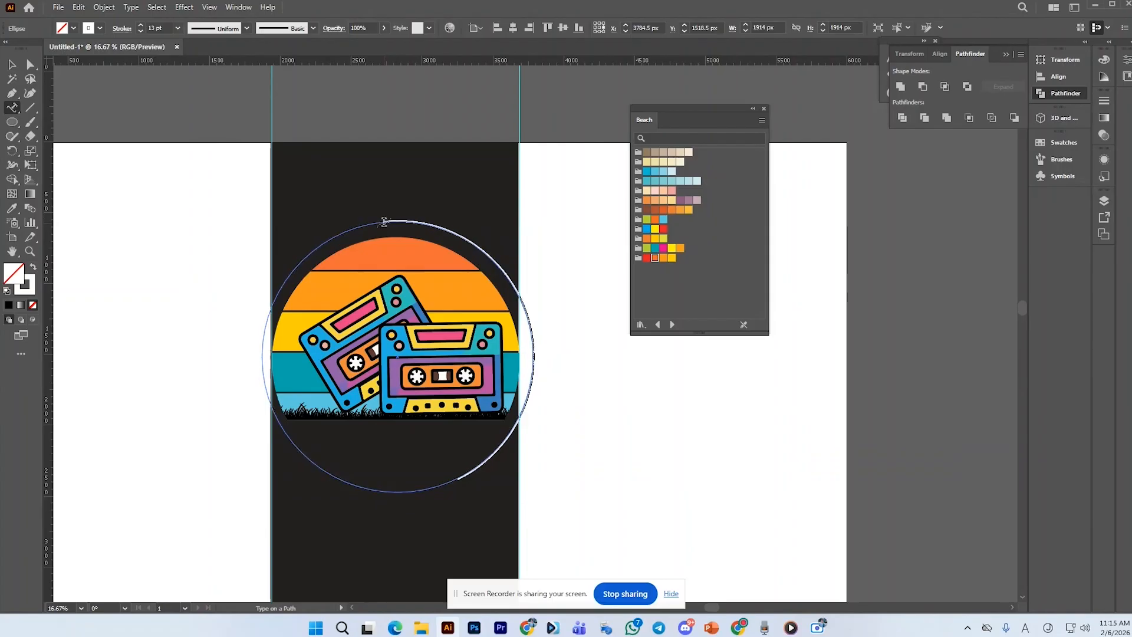
{"action": "key", "text": "Escape"}
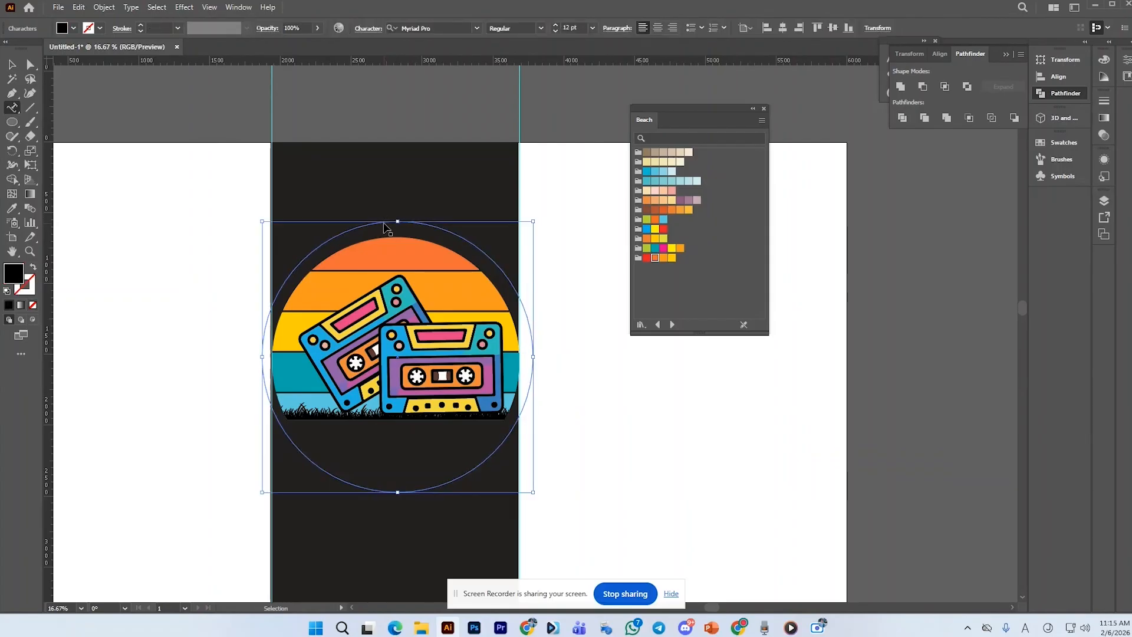
{"action": "key", "text": "ctrl+a"}
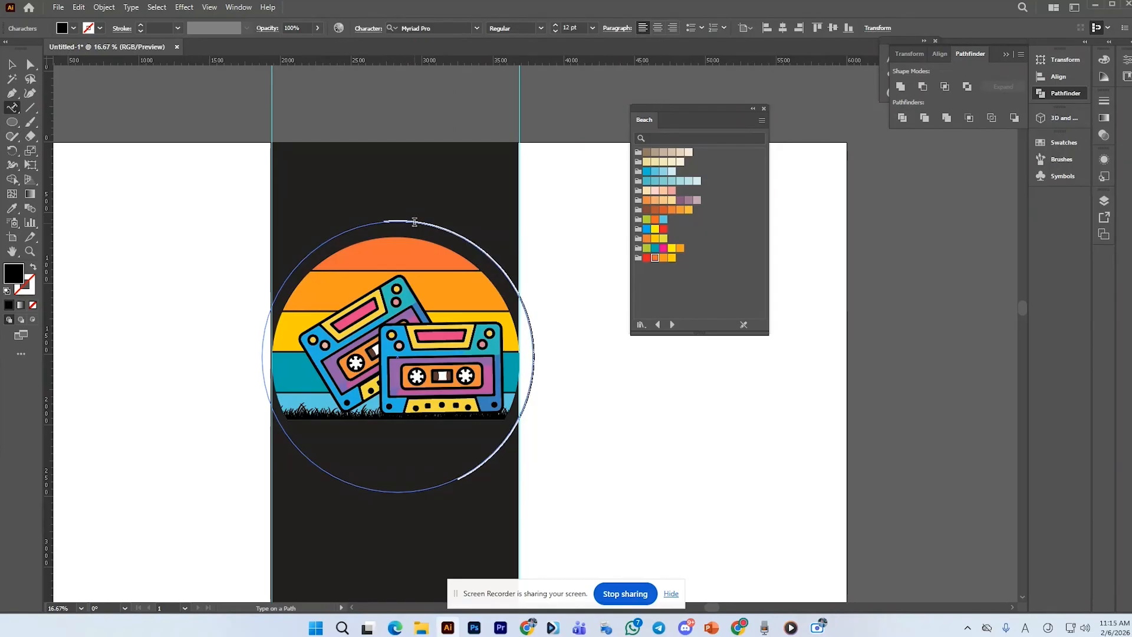
{"action": "key", "text": "ctrl"}
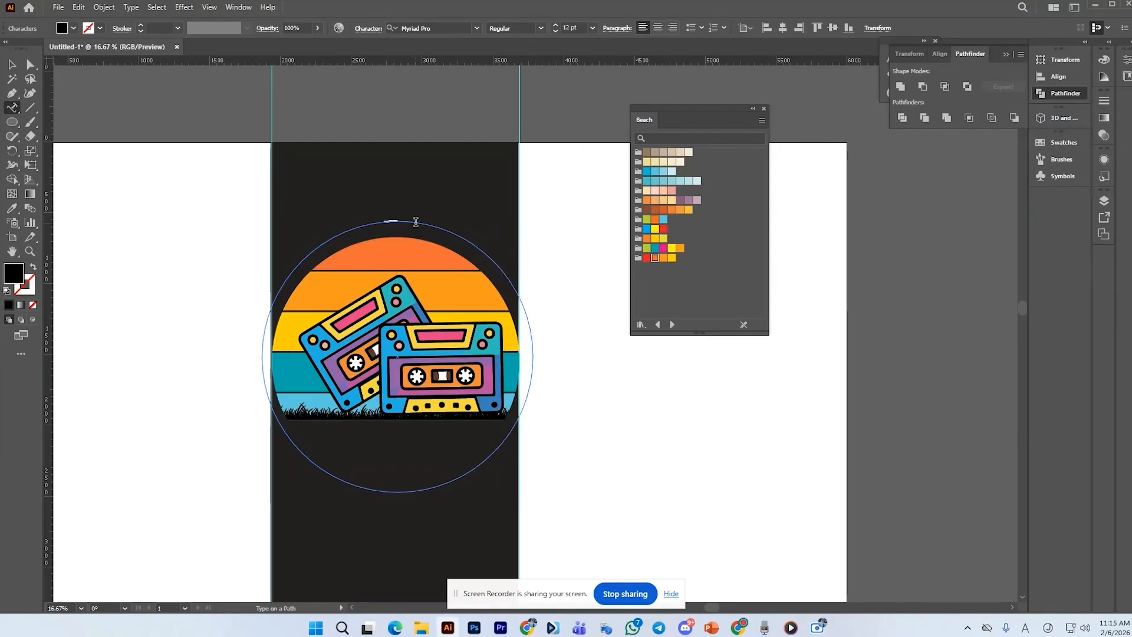
Set the quote's font size to 200 pt
{"action": "left_click", "coordinate": [556, 30]}
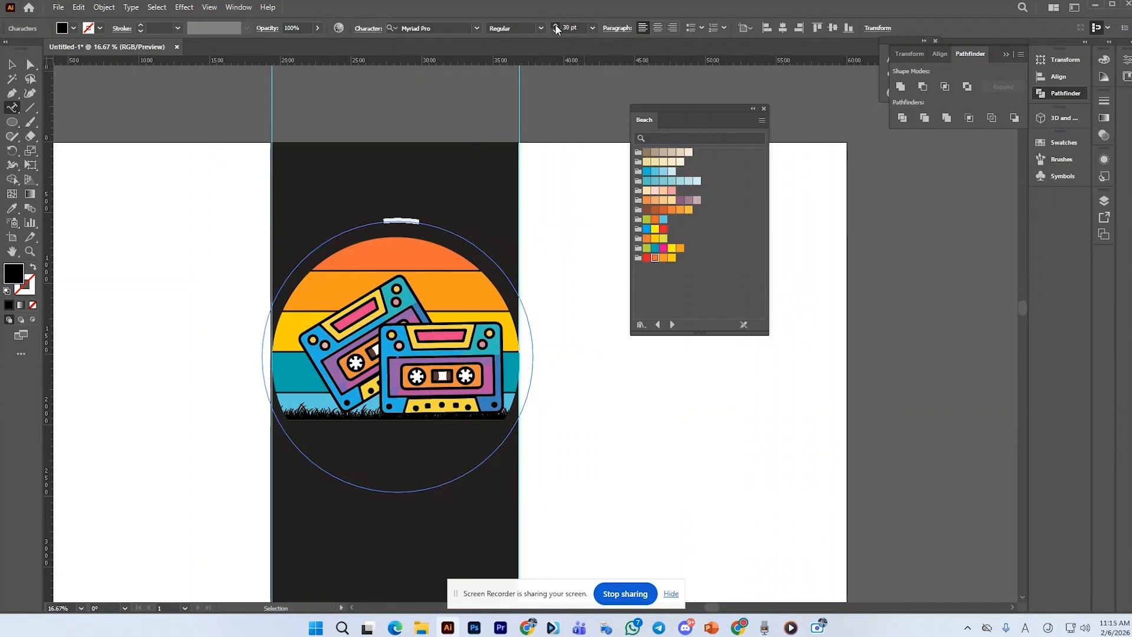
{"action": "left_click", "coordinate": [556, 27]}
{"action": "left_click", "coordinate": [556, 27]}
{"action": "left_click", "coordinate": [557, 27]}
{"action": "left_click", "coordinate": [556, 27]}
{"action": "left_click", "coordinate": [556, 27]}
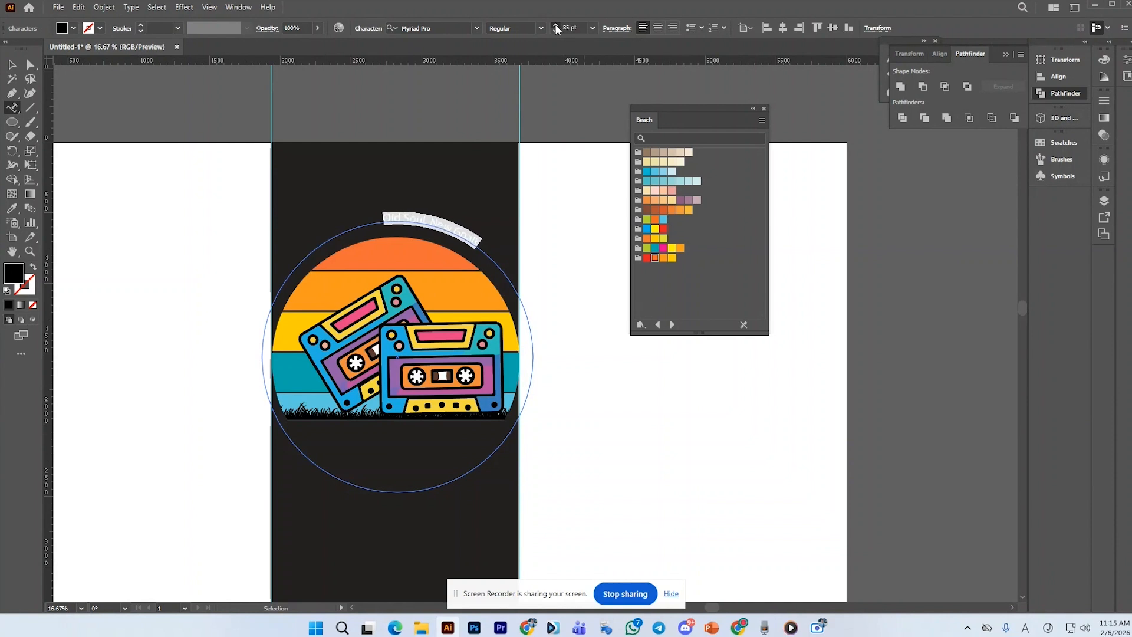
{"action": "left_click", "coordinate": [556, 28]}
{"action": "left_click", "coordinate": [556, 28]}
{"action": "left_click", "coordinate": [556, 27]}
{"action": "left_click", "coordinate": [556, 28]}
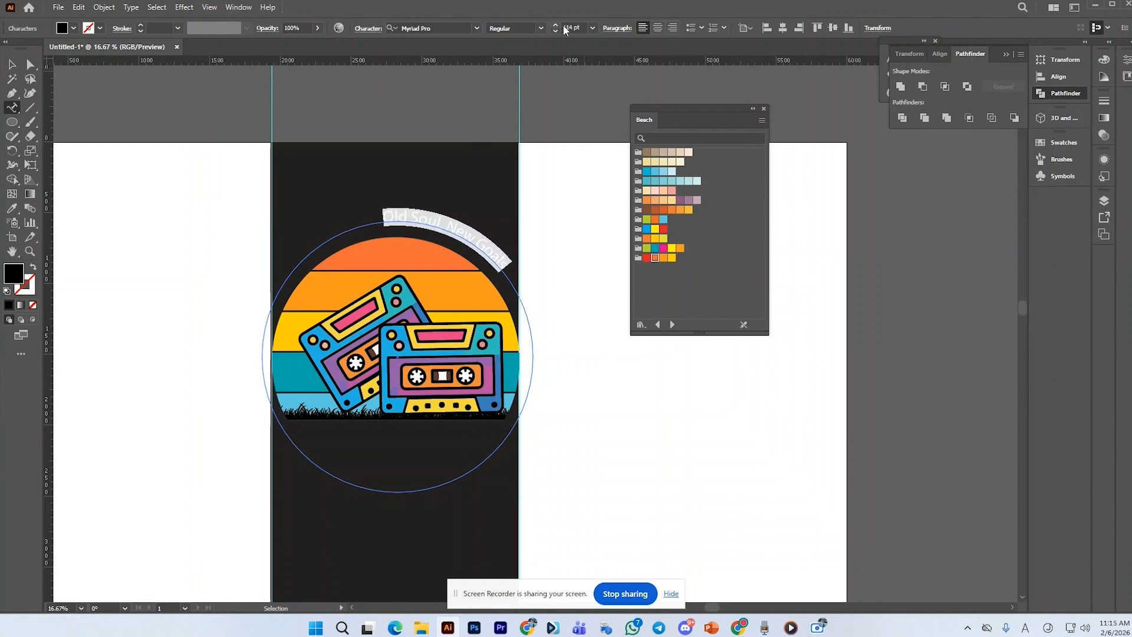
{"action": "left_click", "coordinate": [585, 27]}
{"action": "type", "text": "200"}
{"action": "key", "text": "Return"}
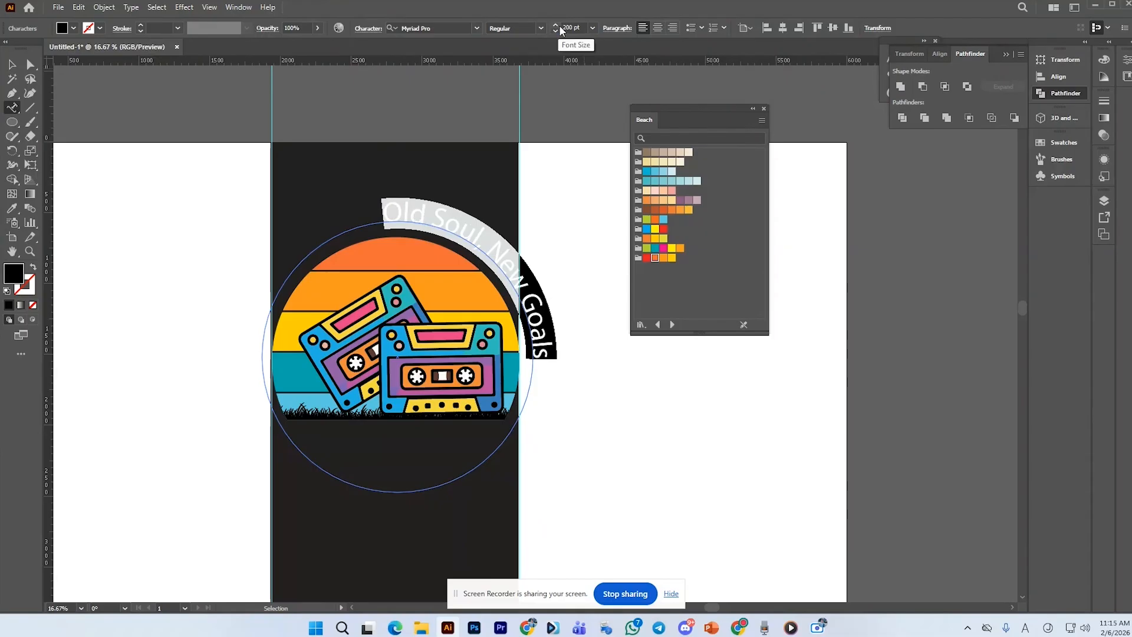
Color the quote text white and rotate the path text so the quote arcs across the top of the sun
{"action": "left_click", "coordinate": [12, 62]}
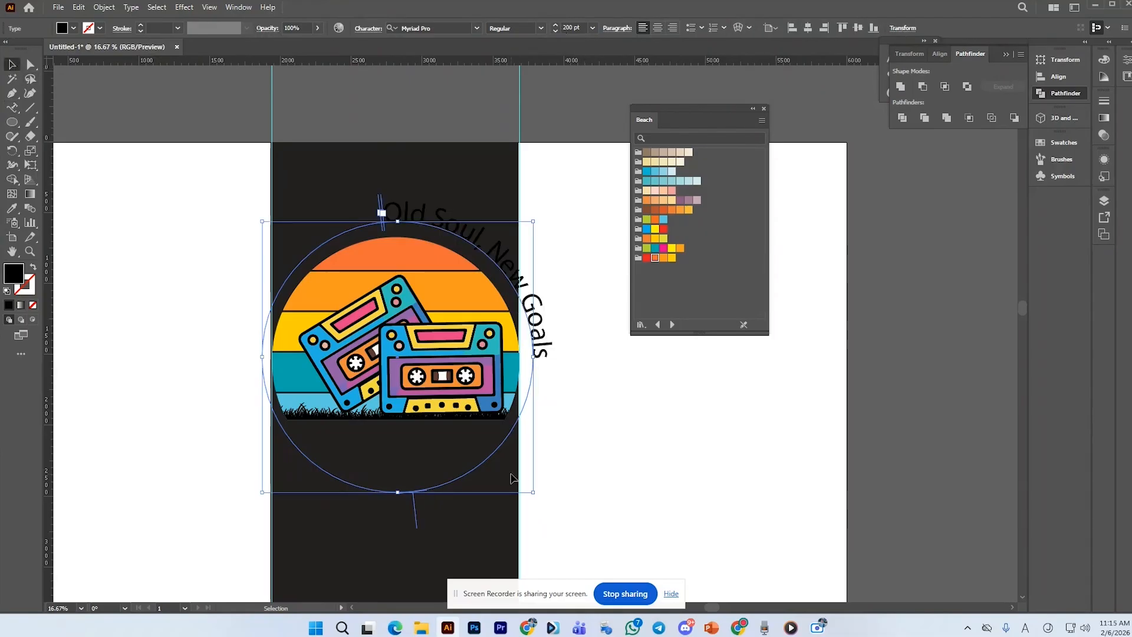
{"action": "double_click", "coordinate": [528, 295]}
{"action": "key", "text": "ctrl+a"}
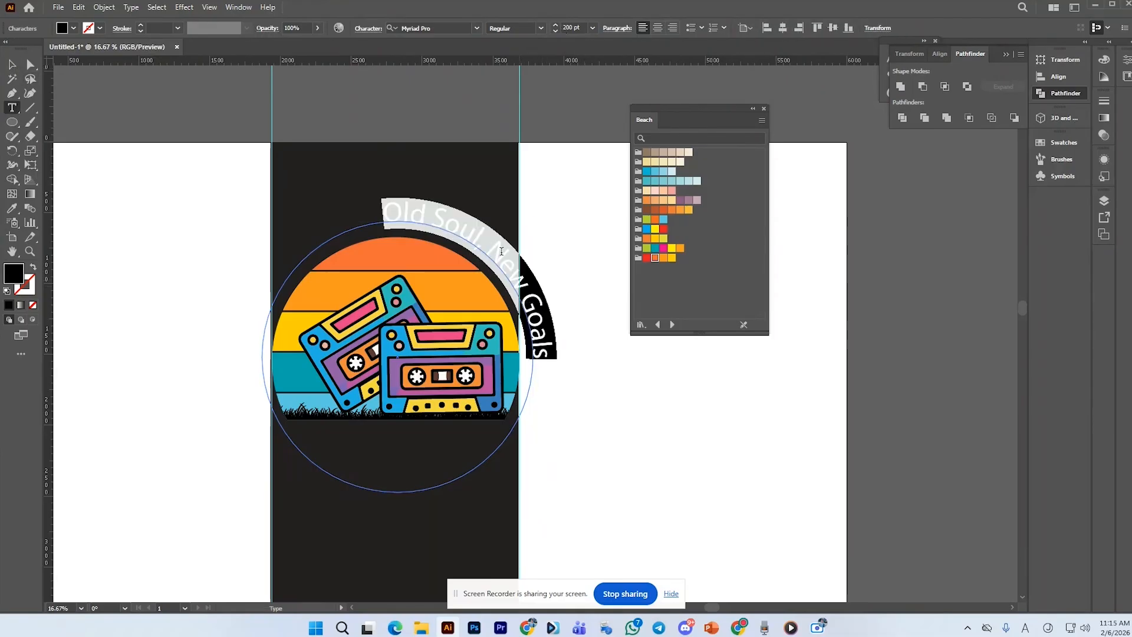
{"action": "left_click", "coordinate": [73, 28]}
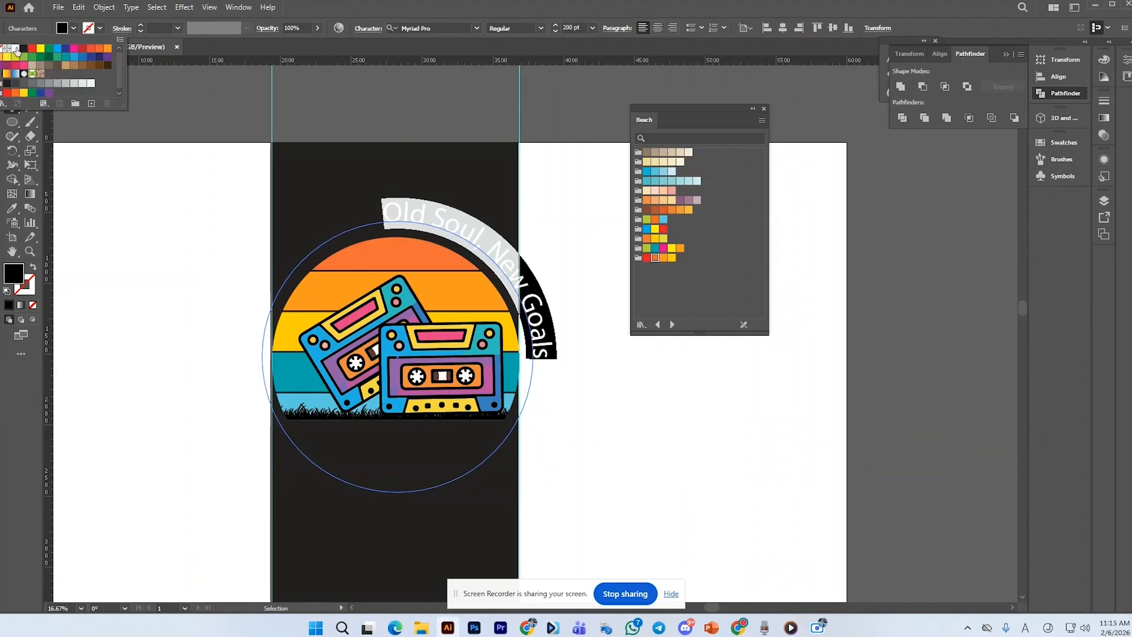
{"action": "left_click", "coordinate": [16, 49]}
{"action": "key", "text": "Escape"}
{"action": "left_click", "coordinate": [13, 65]}
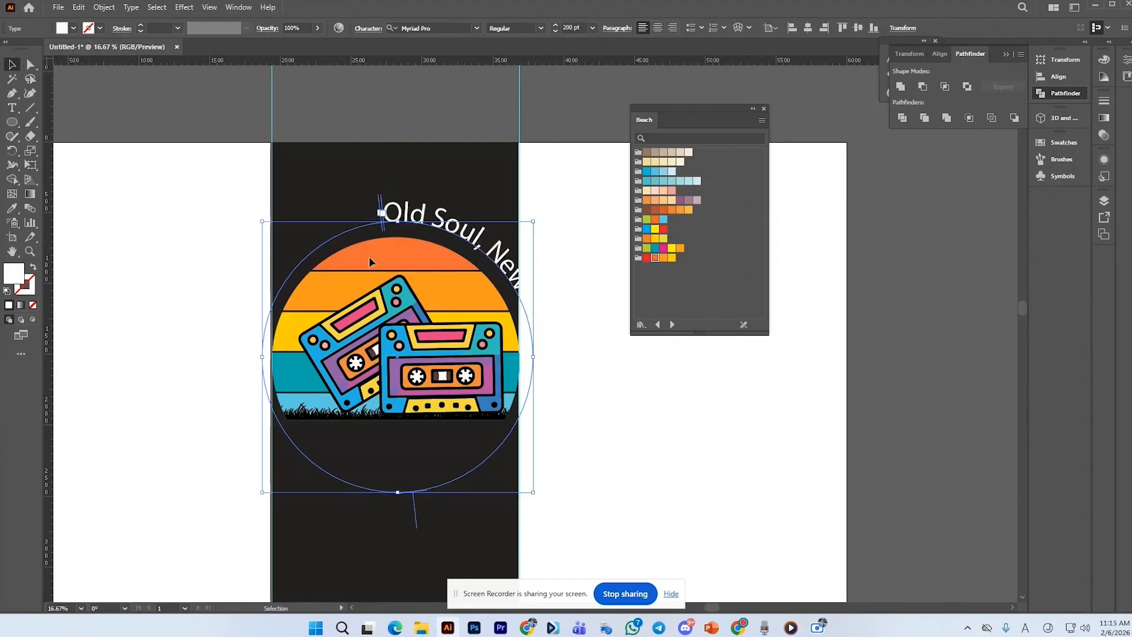
{"action": "left_click_drag", "start_coordinate": [539, 492], "coordinate": [544, 359]}
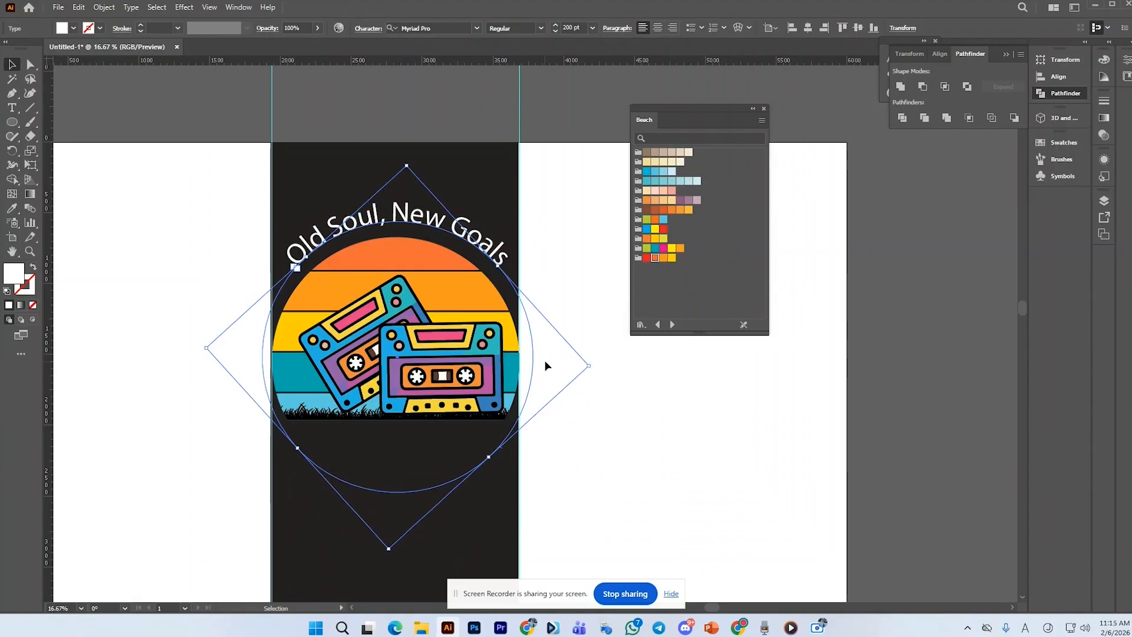
Change the quote's font to 28 Days Later
{"action": "key", "text": "t"}
{"action": "triple_click", "coordinate": [405, 213]}
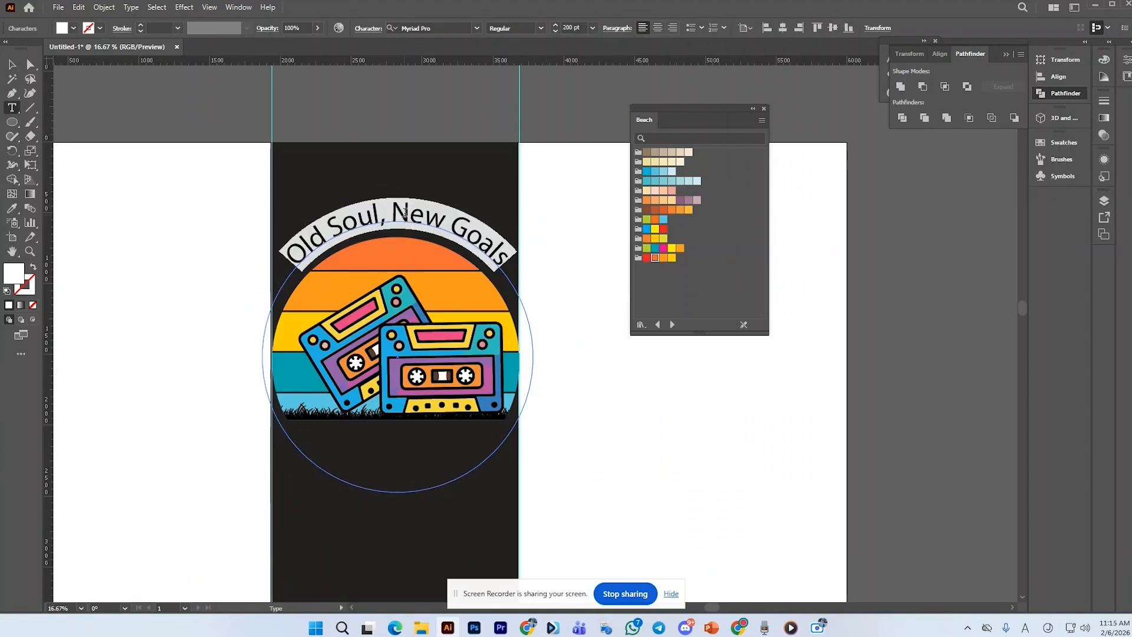
{"action": "left_click", "coordinate": [477, 28]}
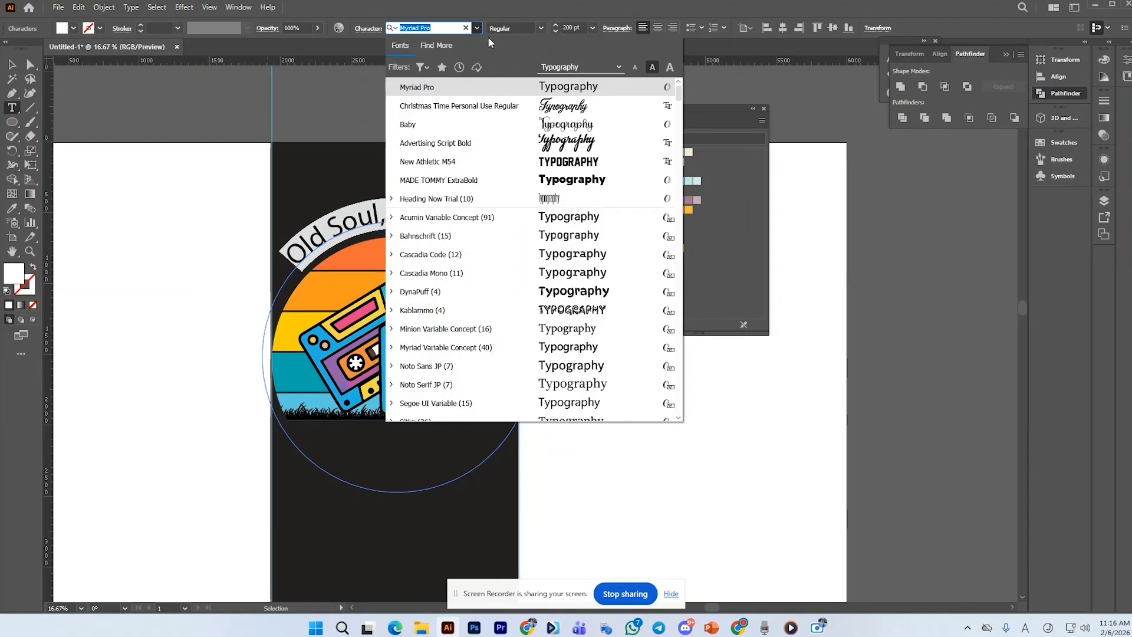
{"action": "scroll", "coordinate": [568, 296], "scroll_direction": "down", "scroll_amount": 3}
{"action": "scroll", "coordinate": [568, 296], "scroll_direction": "down", "scroll_amount": 3}
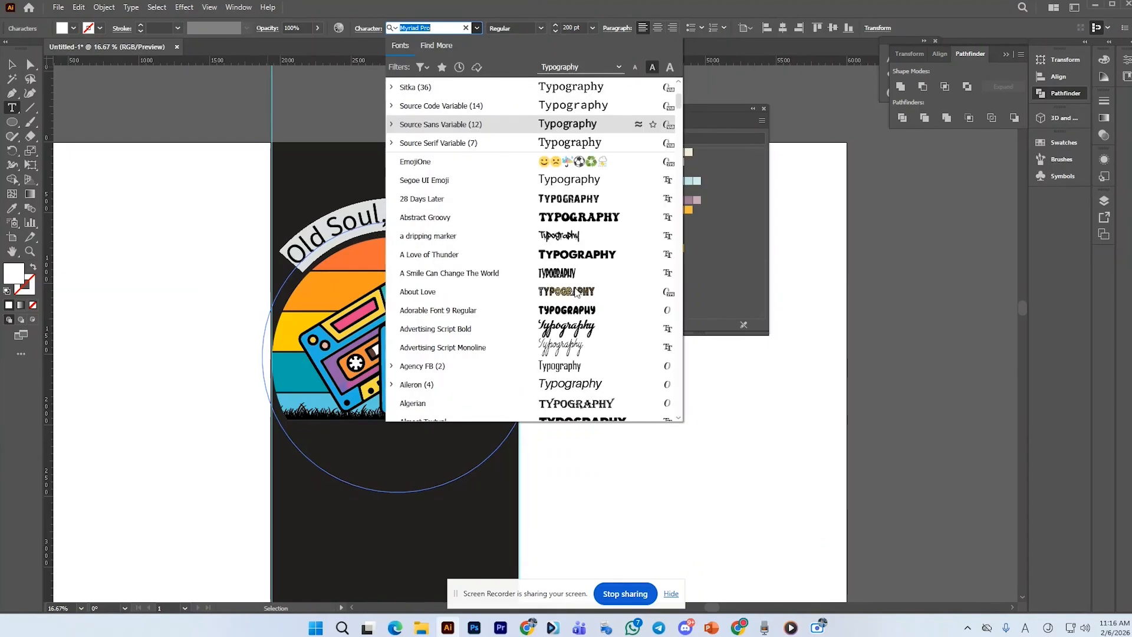
{"action": "left_click", "coordinate": [580, 197]}
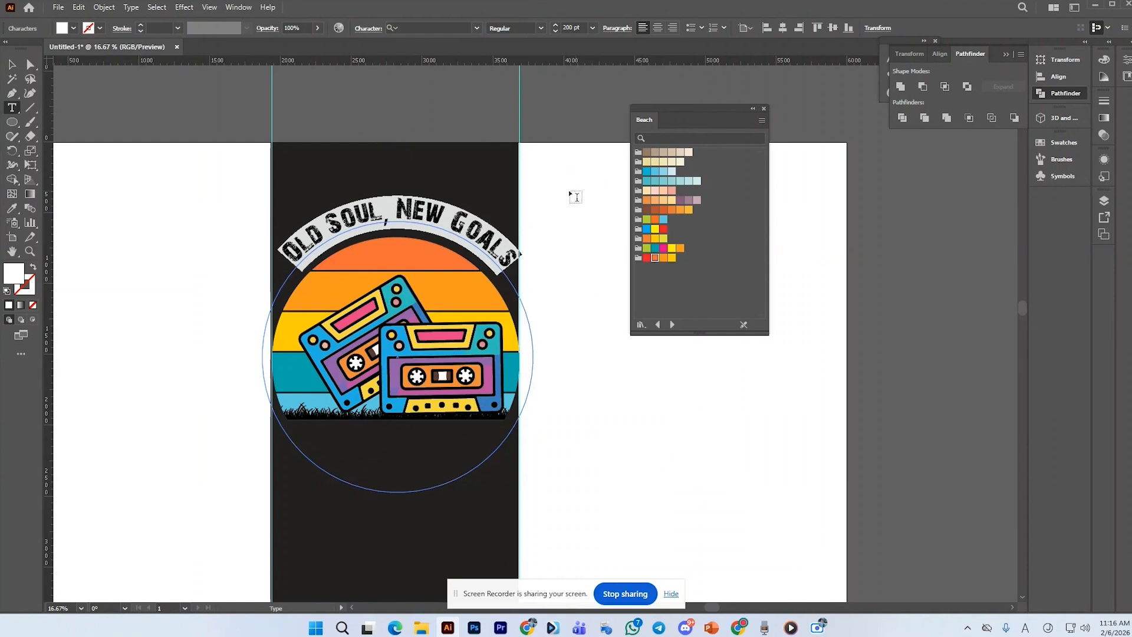
{"action": "left_click", "coordinate": [14, 66]}
{"action": "left_click", "coordinate": [154, 143]}
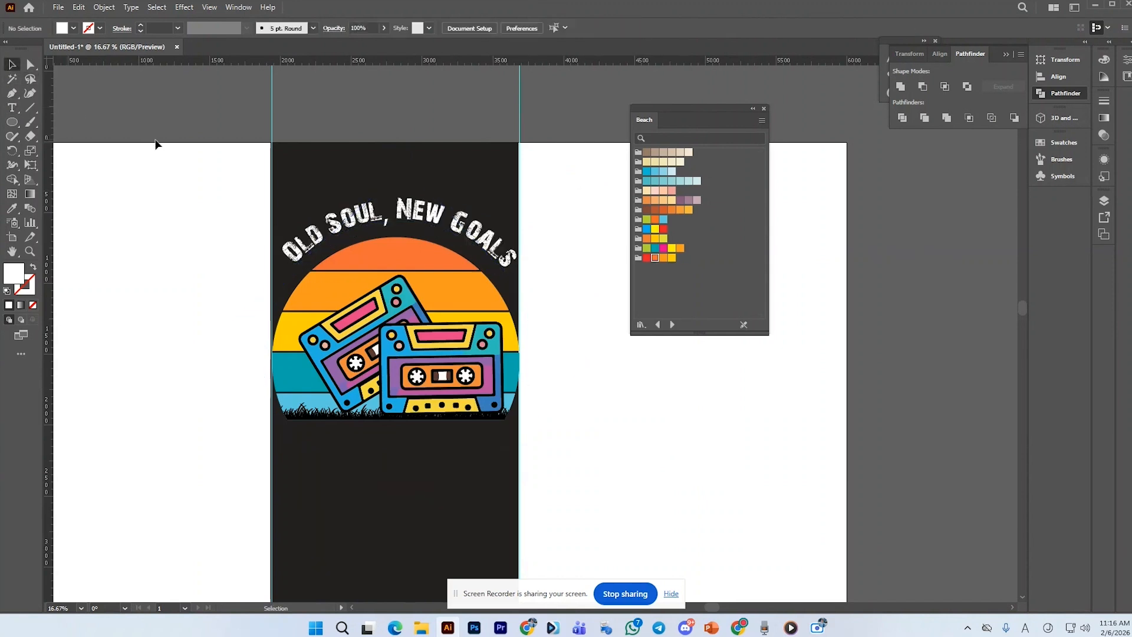
Change the quote's font to Anak Paud
{"action": "triple_click", "coordinate": [434, 212]}
{"action": "left_click", "coordinate": [454, 27]}
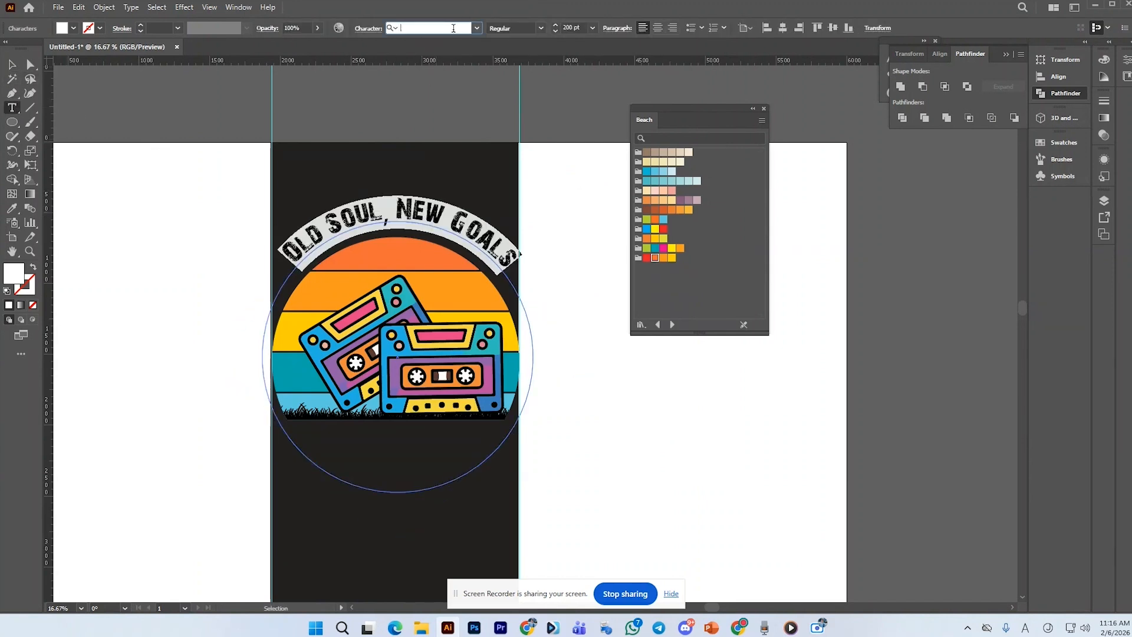
{"action": "left_click", "coordinate": [475, 29]}
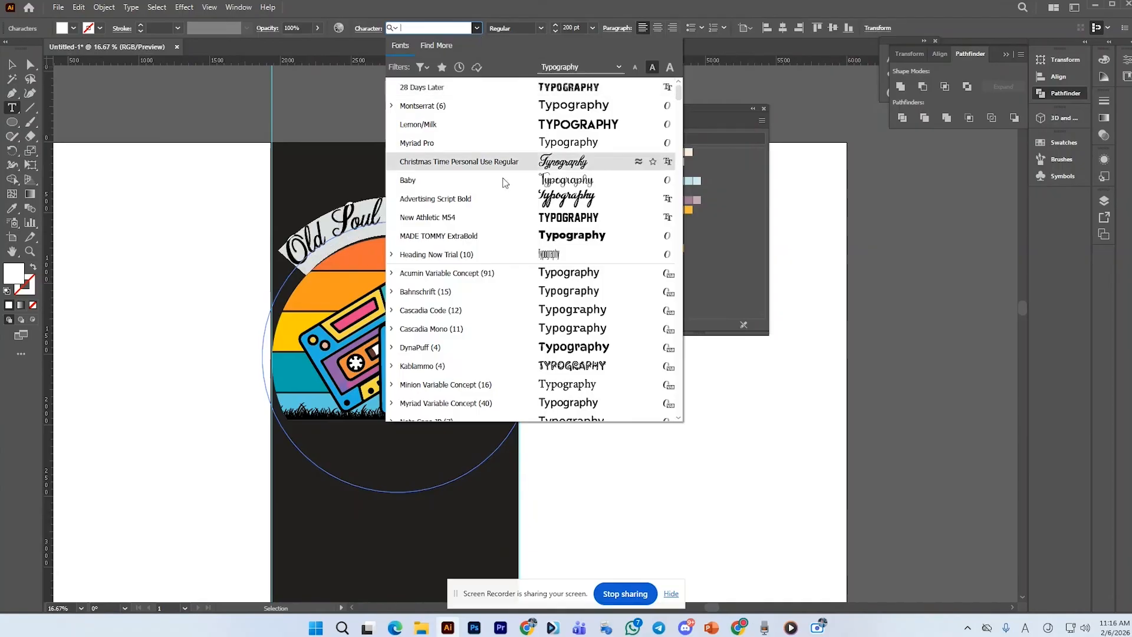
{"action": "scroll", "coordinate": [513, 267], "scroll_direction": "down", "scroll_amount": 4}
{"action": "scroll", "coordinate": [513, 267], "scroll_direction": "down", "scroll_amount": 5}
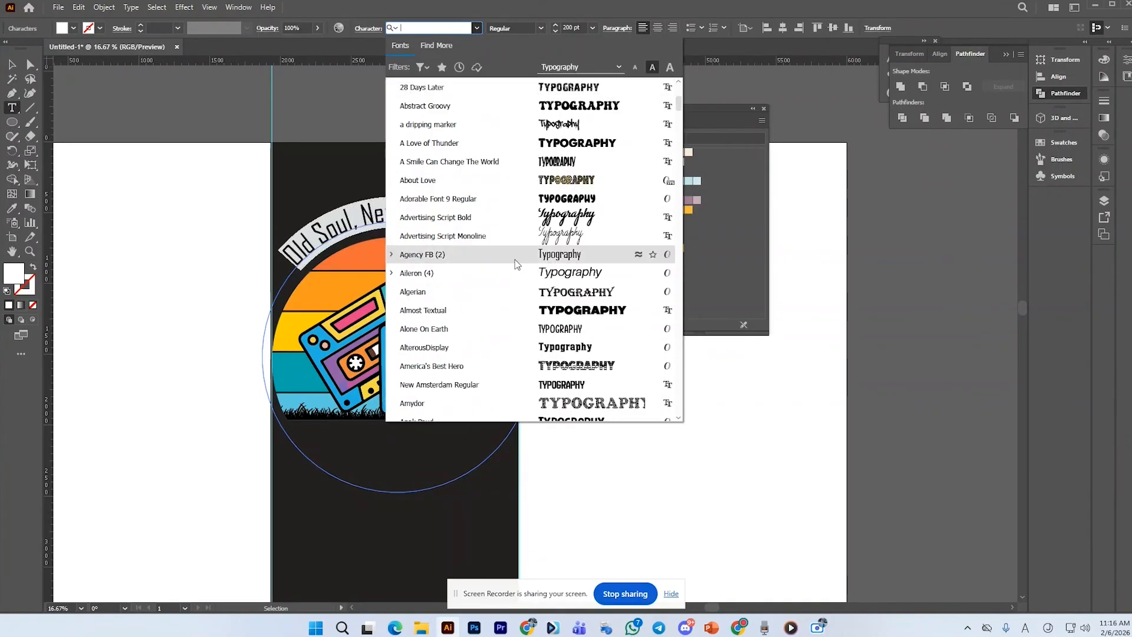
{"action": "scroll", "coordinate": [561, 291], "scroll_direction": "down", "scroll_amount": 2}
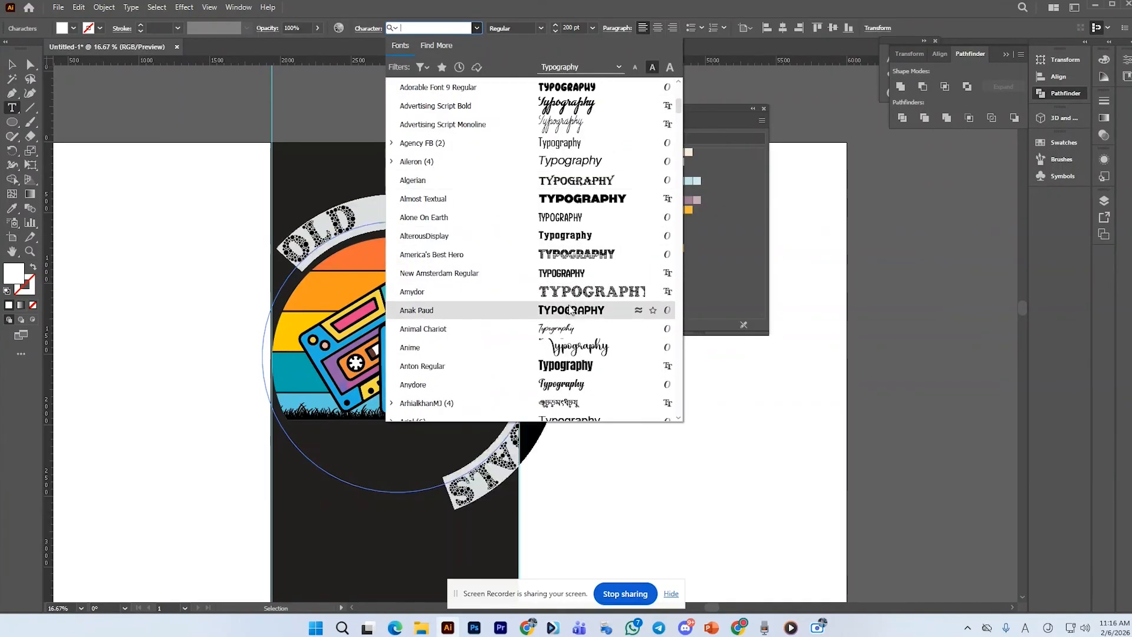
{"action": "left_click", "coordinate": [570, 311]}
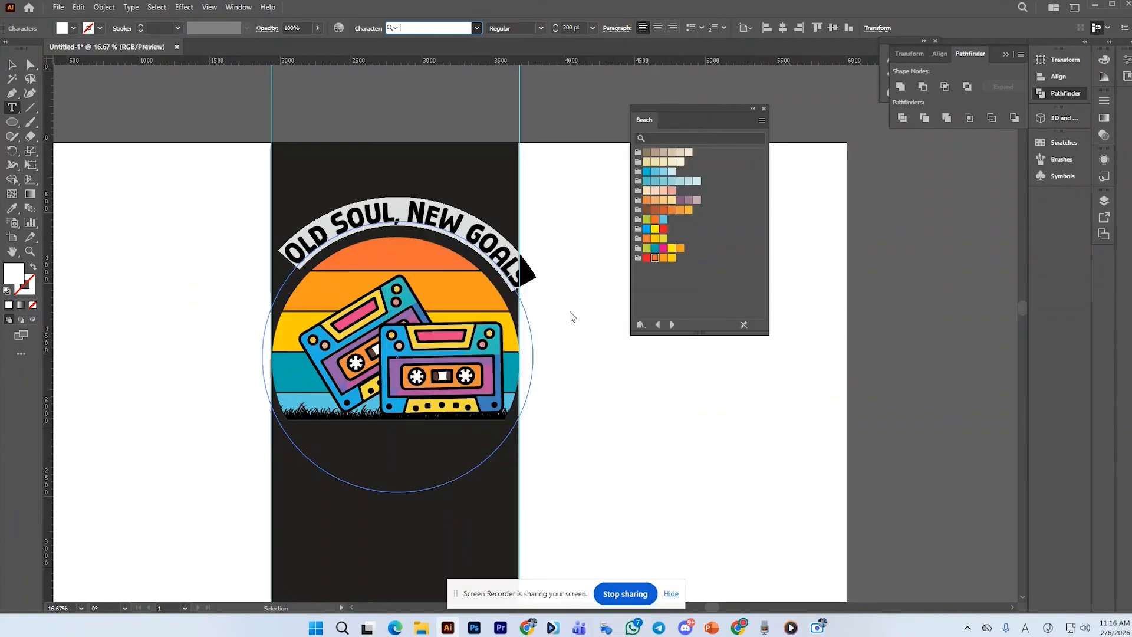
{"action": "key", "text": "Escape"}
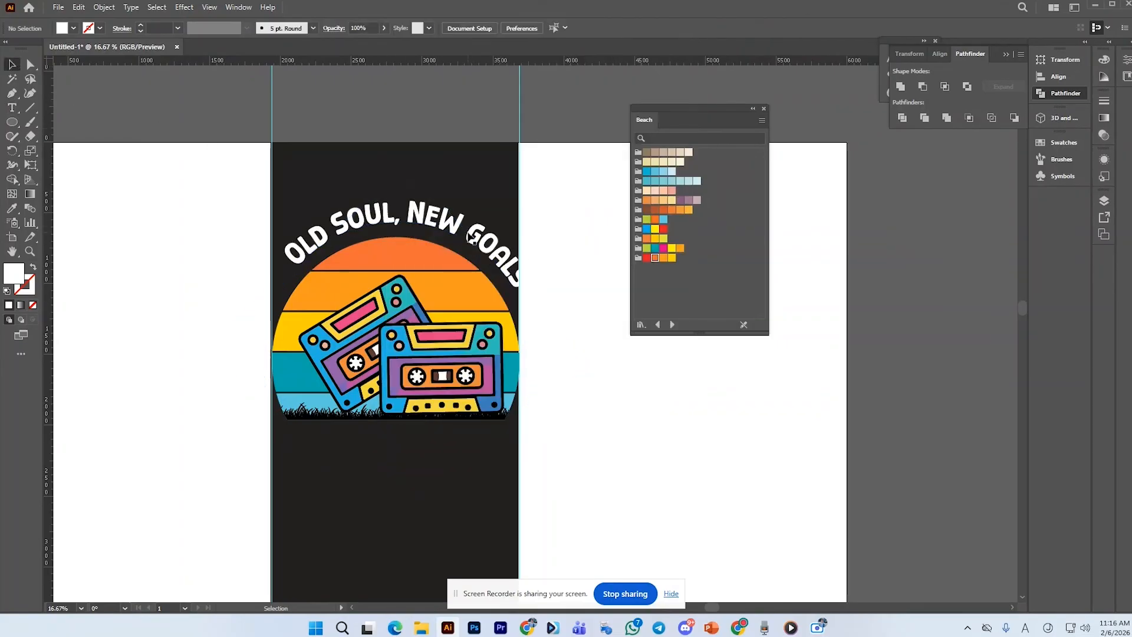
Rotate the quote slightly to re-center its arc, then set its font to Panton Rust Heavy Grunge Shadow
{"action": "left_click", "coordinate": [493, 232]}
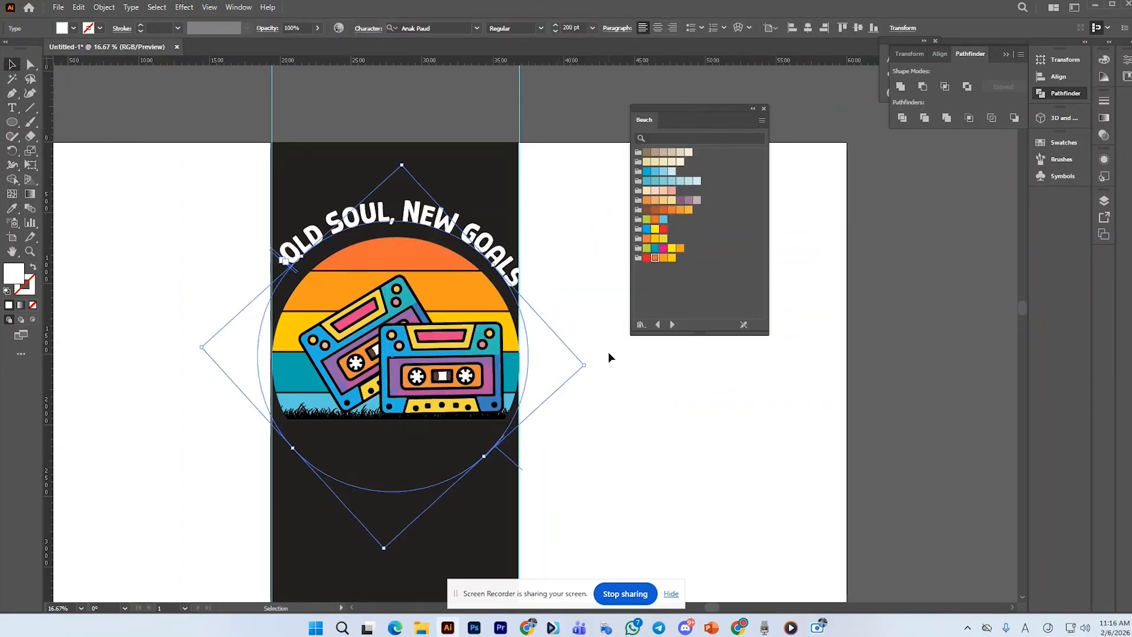
{"action": "left_click_drag", "start_coordinate": [592, 367], "coordinate": [589, 352]}
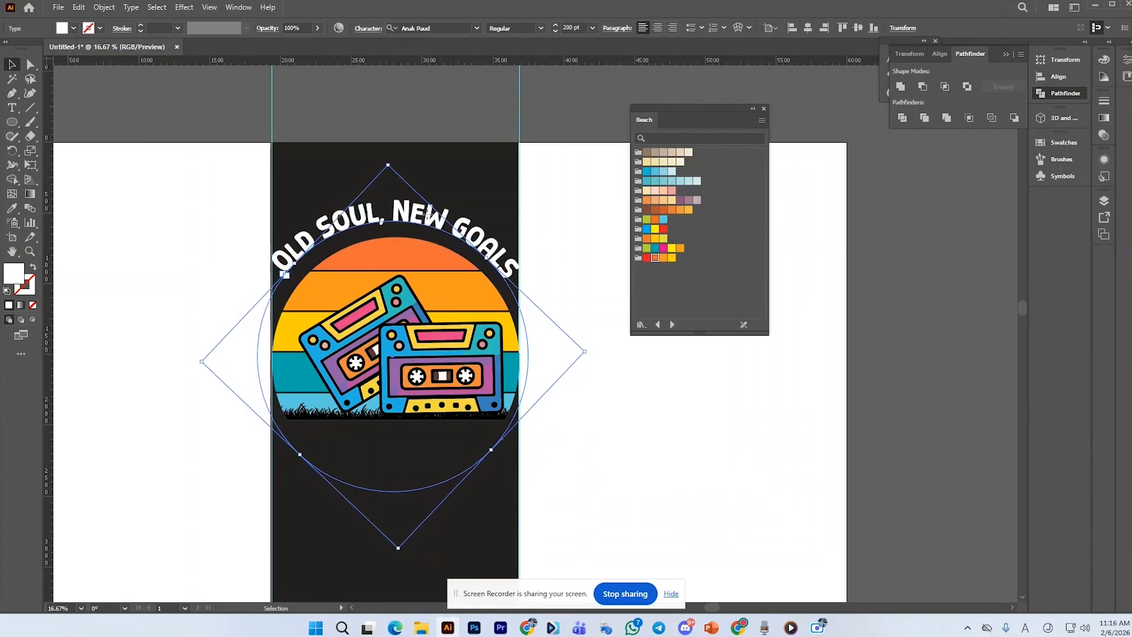
{"action": "triple_click", "coordinate": [429, 215]}
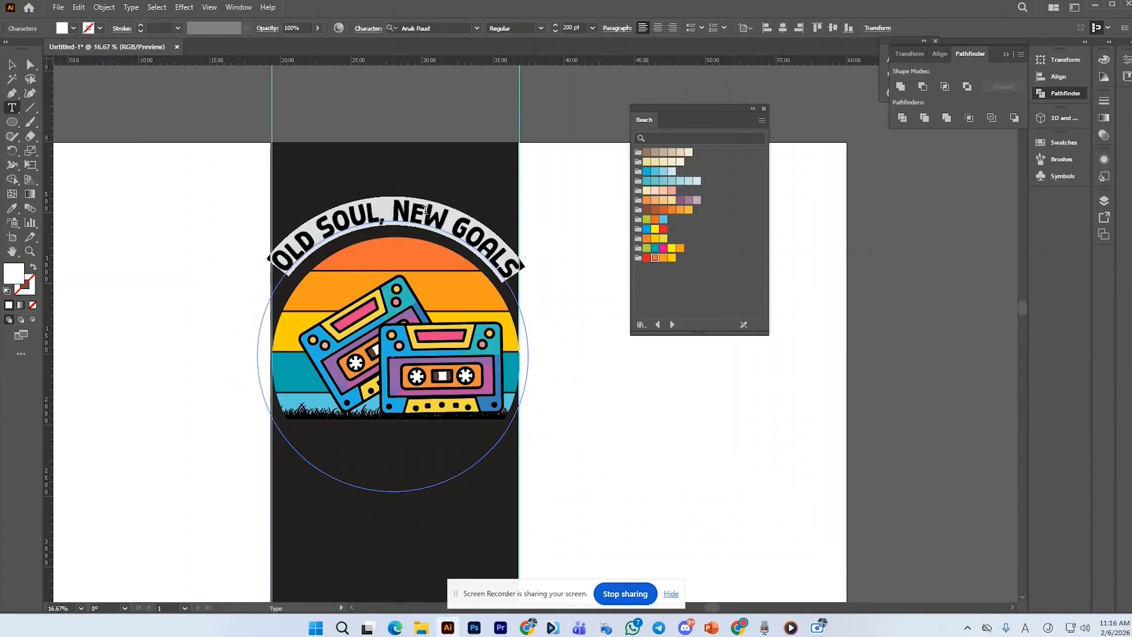
{"action": "left_click", "coordinate": [446, 27]}
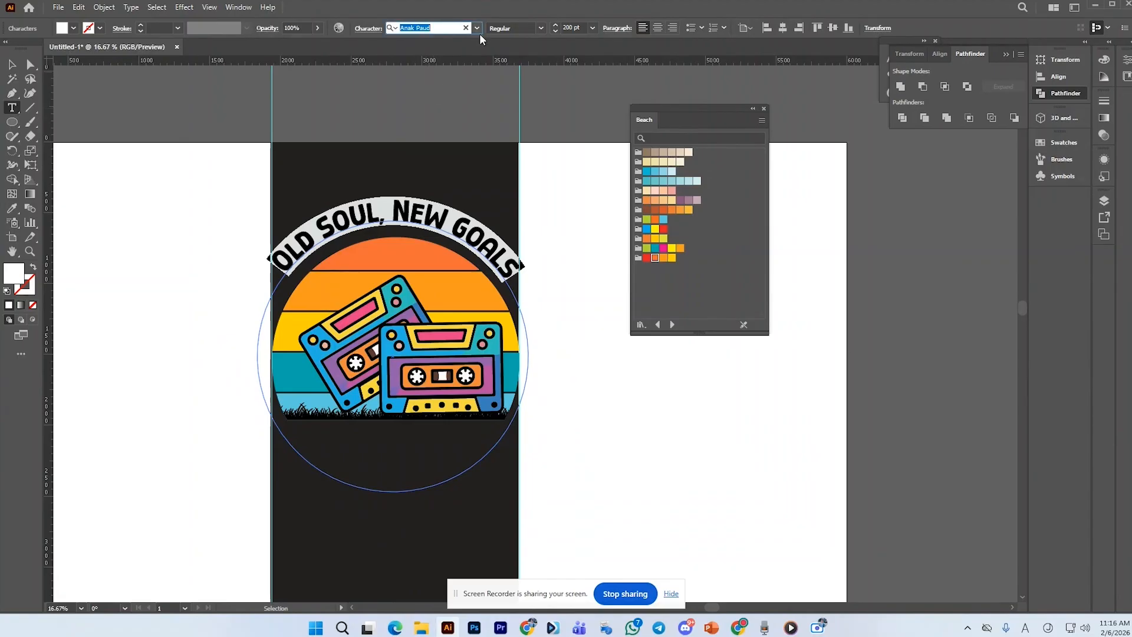
{"action": "type", "text": "GR"}
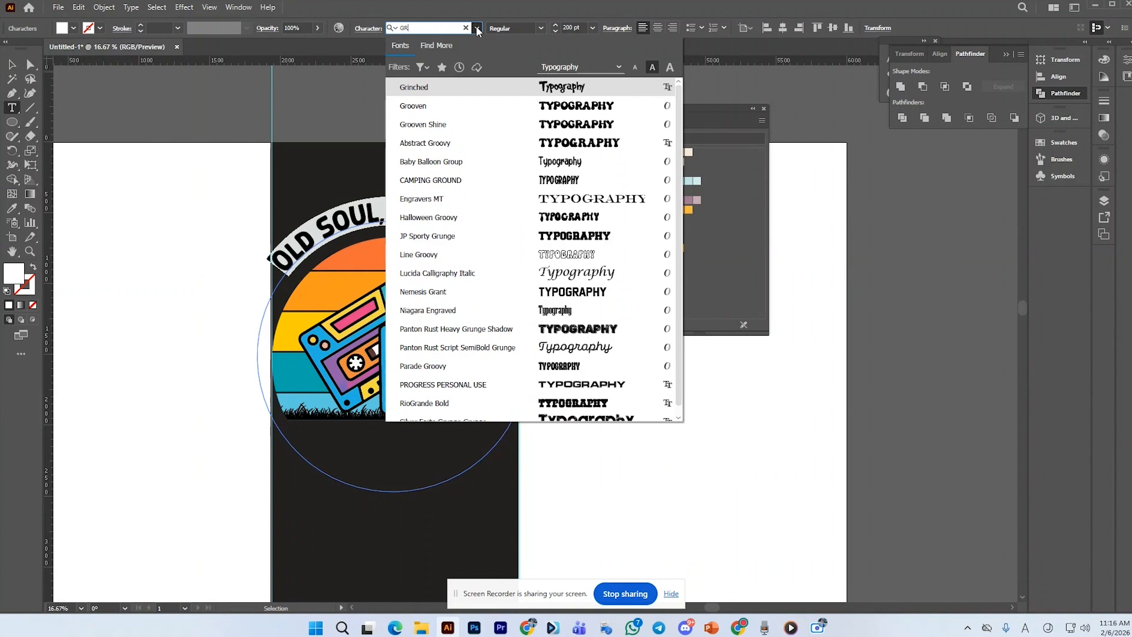
{"action": "type", "text": "U"}
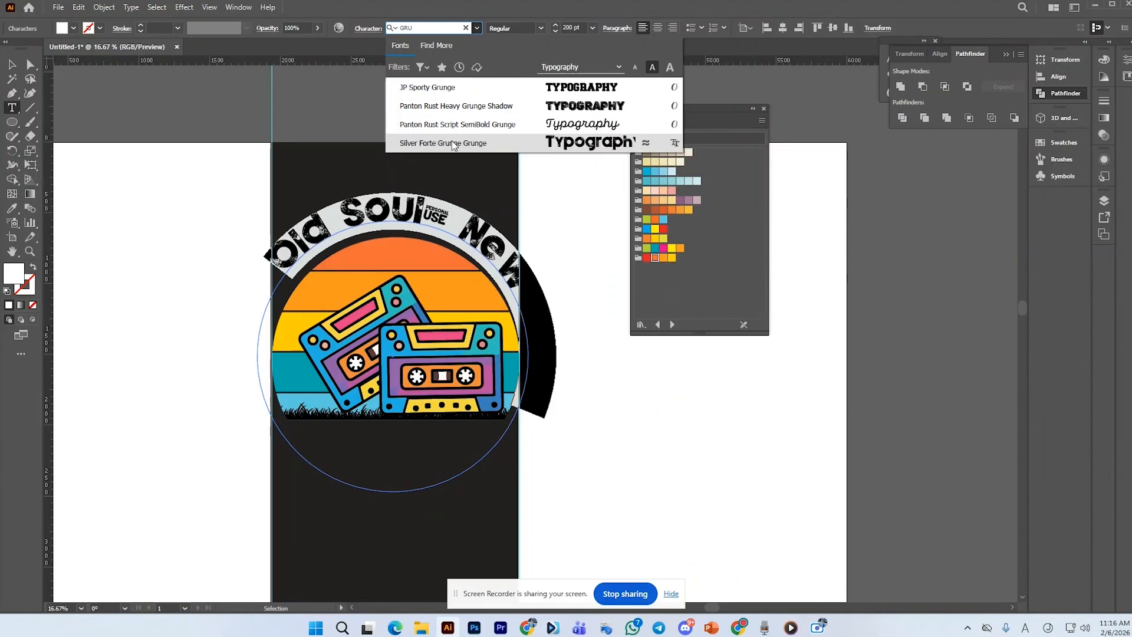
{"action": "left_click", "coordinate": [469, 107]}
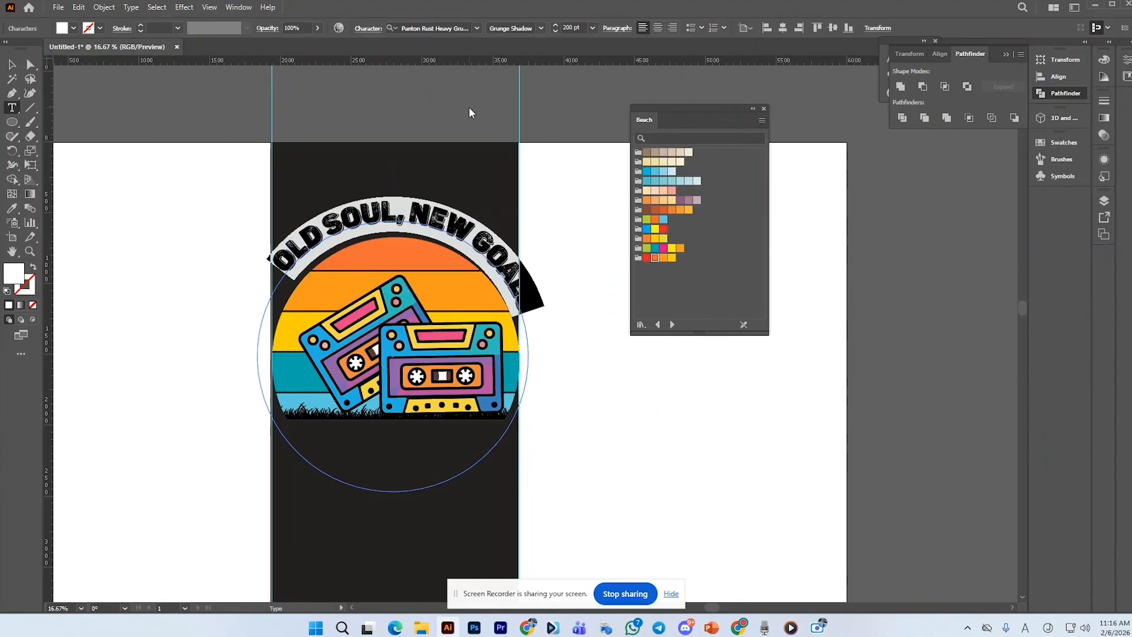
Undo the last font change on the arced quote and convert its text to uppercase
{"action": "key", "text": "Escape"}
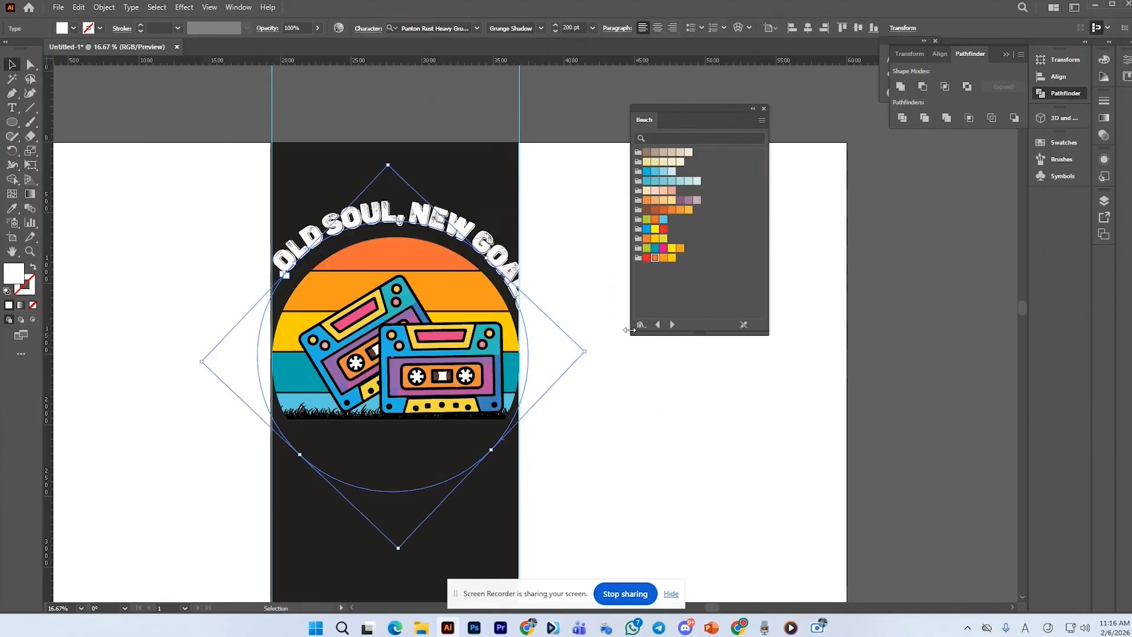
{"action": "key", "text": "ctrl+z"}
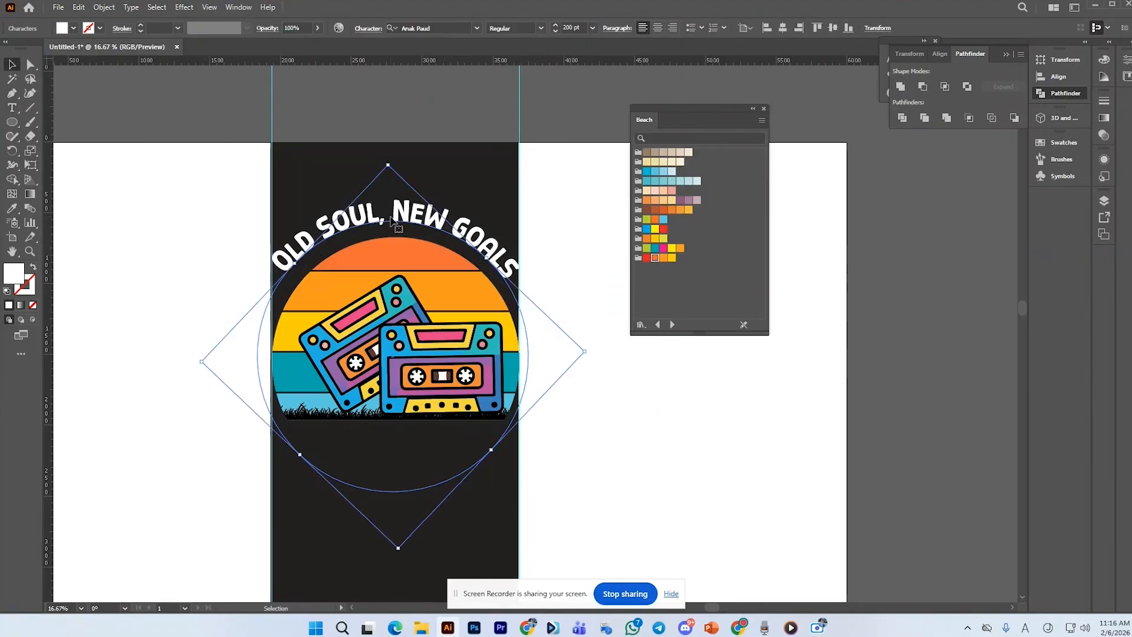
{"action": "triple_click", "coordinate": [411, 224]}
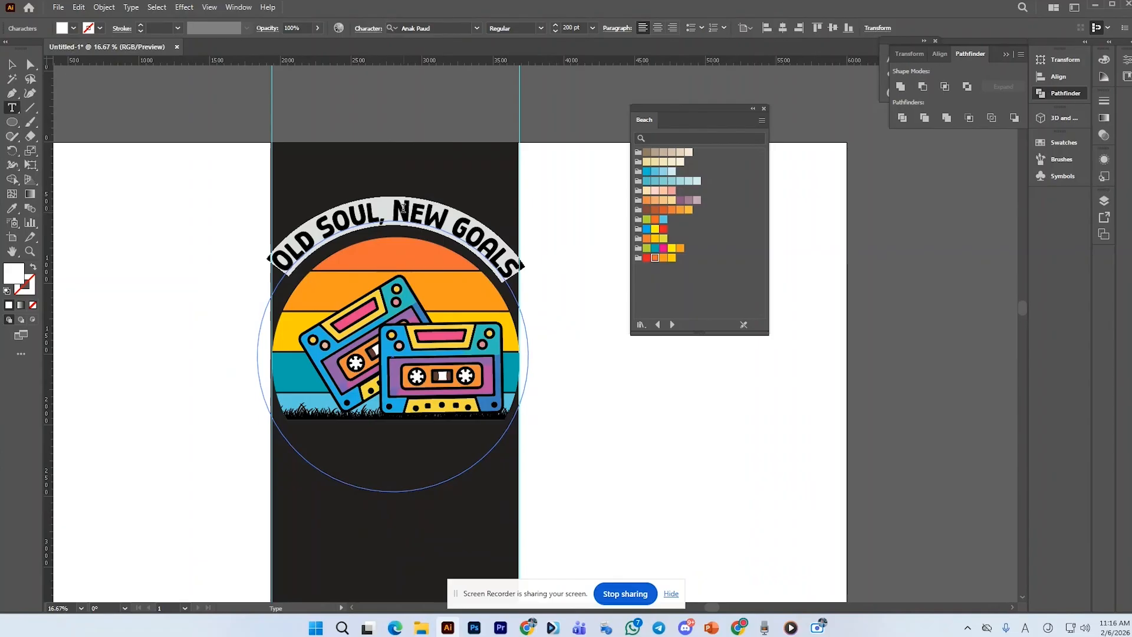
{"action": "left_click", "coordinate": [130, 7]}
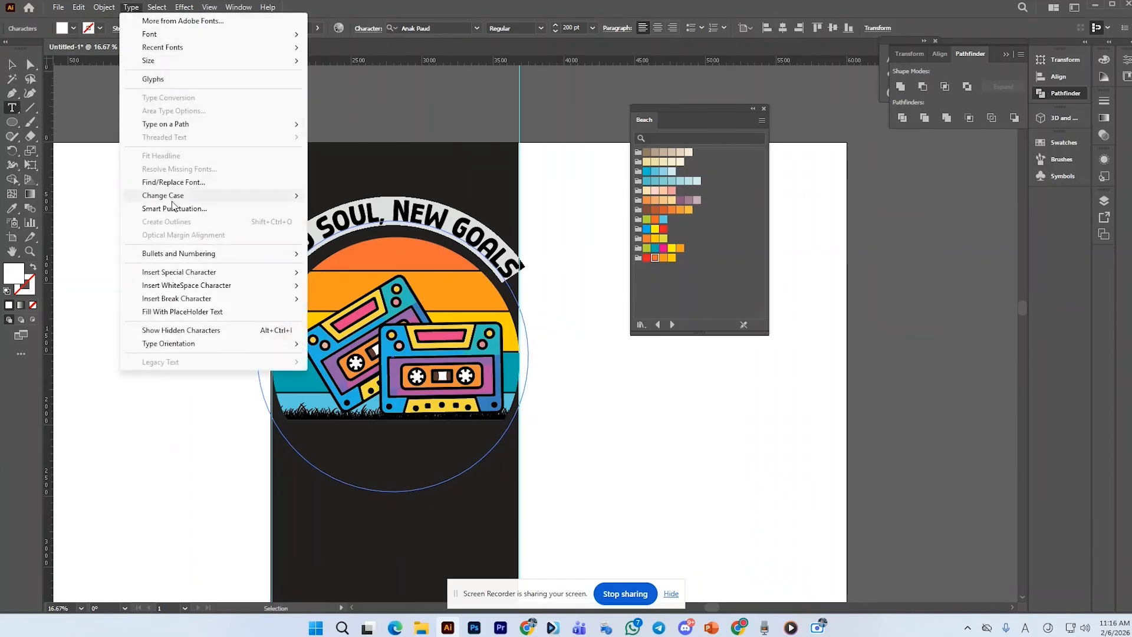
{"action": "mouse_move", "coordinate": [173, 201]}
{"action": "left_click", "coordinate": [372, 195]}
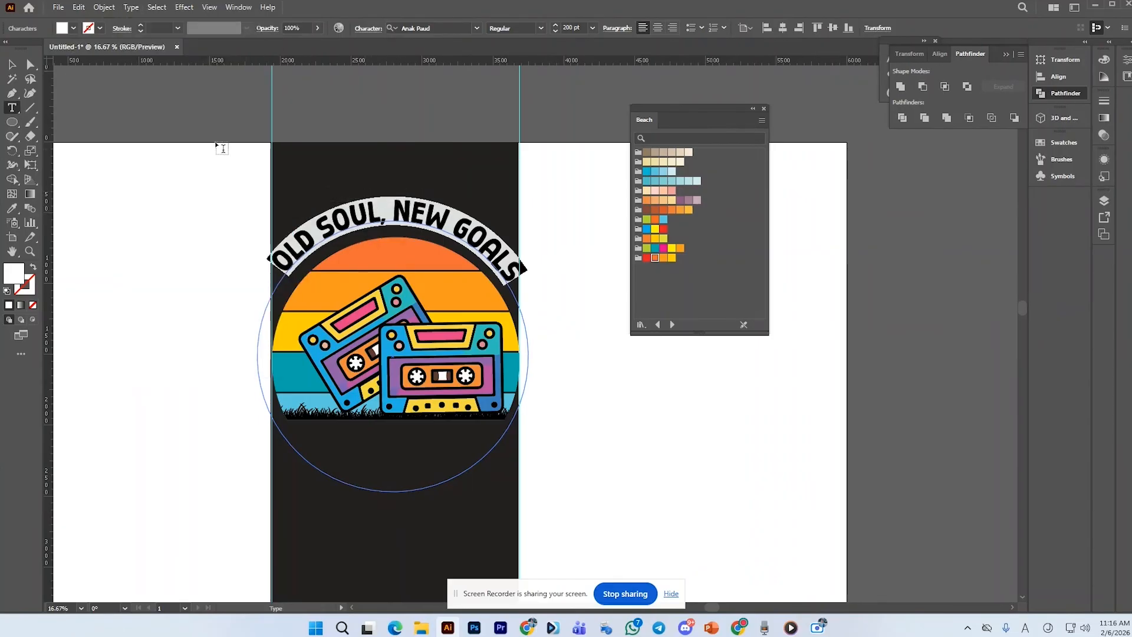
Rotate the arced quote slightly so it sits centered over the sun
{"action": "left_click", "coordinate": [10, 68]}
{"action": "left_click", "coordinate": [373, 174]}
{"action": "left_click_drag", "start_coordinate": [460, 234], "coordinate": [457, 238]}
{"action": "left_click_drag", "start_coordinate": [589, 354], "coordinate": [588, 340]}
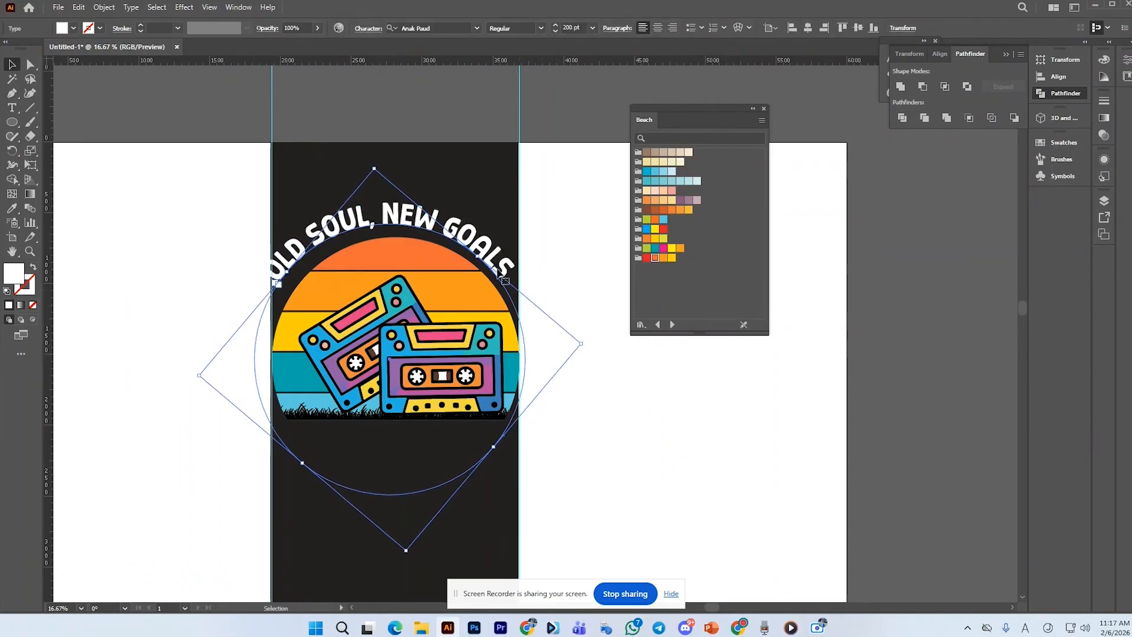
{"action": "left_click_drag", "start_coordinate": [505, 281], "coordinate": [517, 284]}
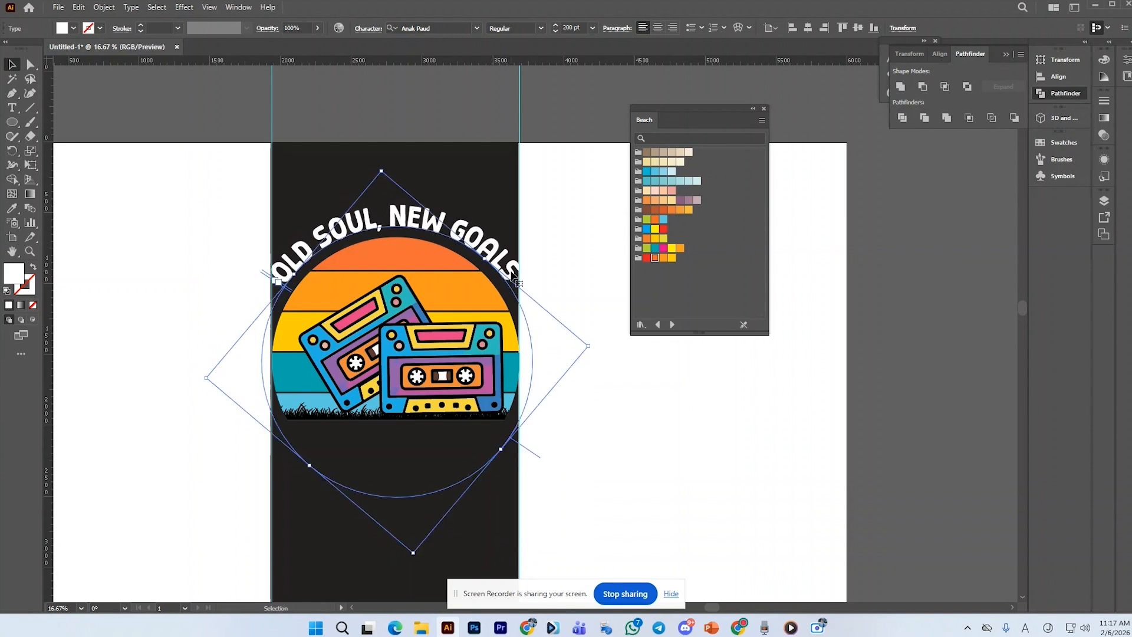
{"action": "left_click", "coordinate": [571, 288]}
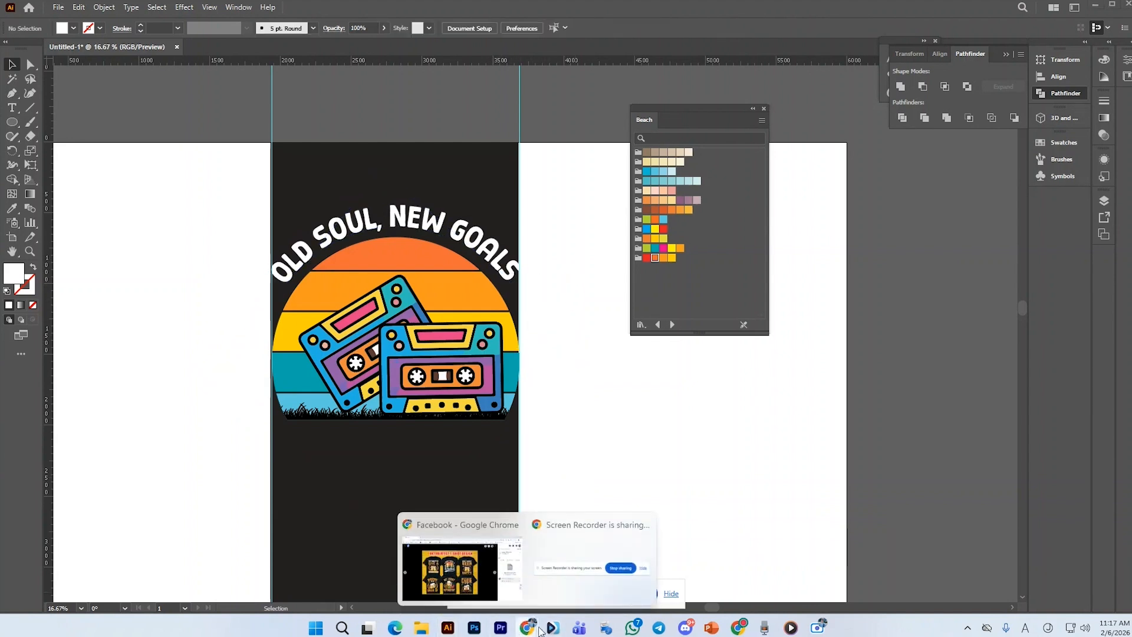
In Google Docs, copy the quote "Respect the Classics" from the quotes list and return to Illustrator
{"action": "left_click", "coordinate": [733, 631]}
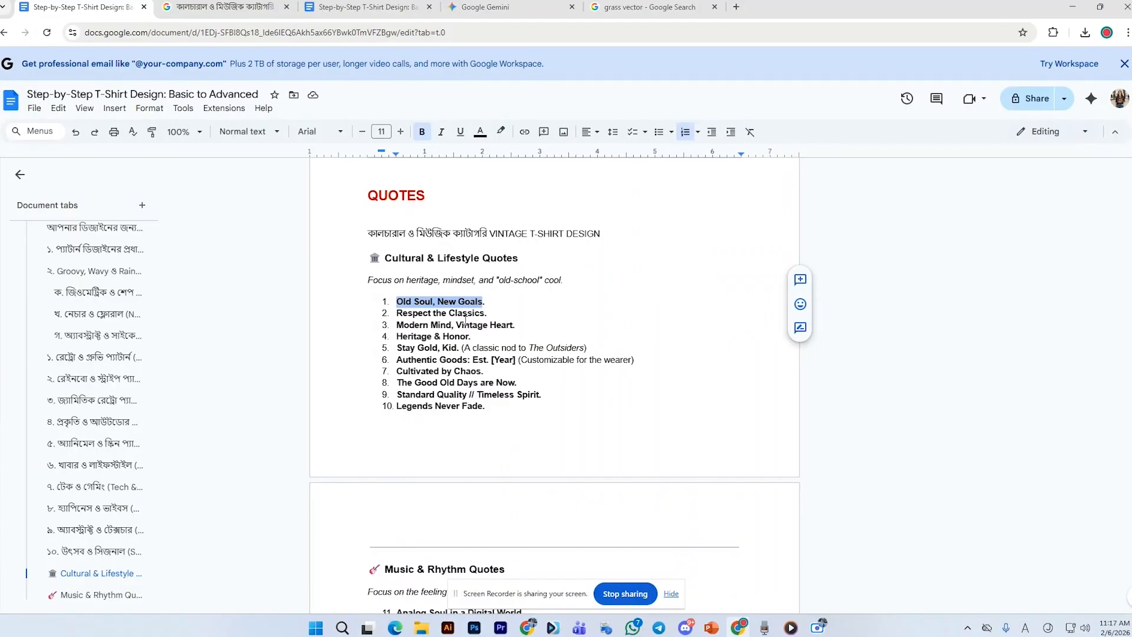
{"action": "left_click", "coordinate": [466, 317]}
{"action": "left_click_drag", "start_coordinate": [397, 313], "coordinate": [481, 314]}
{"action": "right_click", "coordinate": [483, 316]}
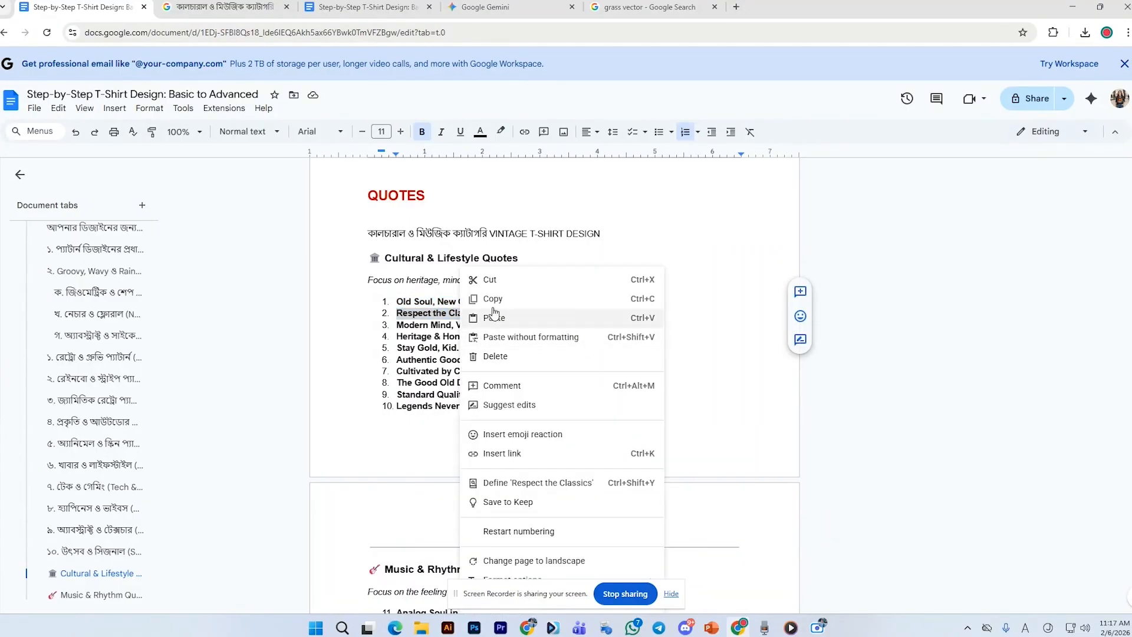
{"action": "left_click", "coordinate": [475, 302]}
{"action": "left_click", "coordinate": [448, 629]}
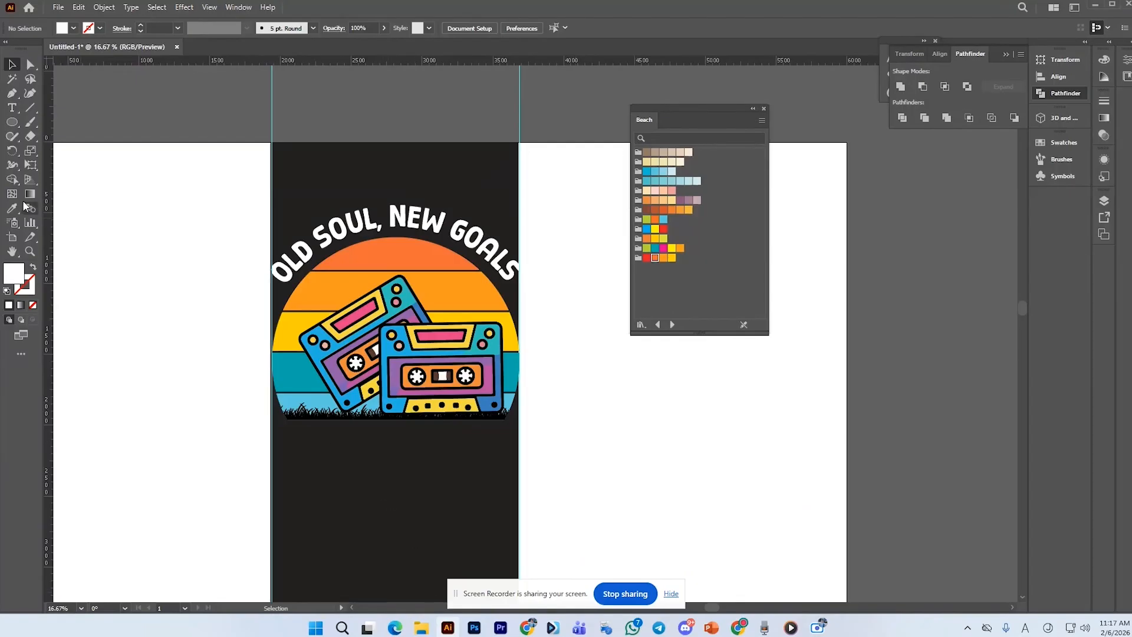
Paste "Respect the Classics" as a new text line below the sun
{"action": "left_click", "coordinate": [12, 109]}
{"action": "left_click", "coordinate": [343, 438]}
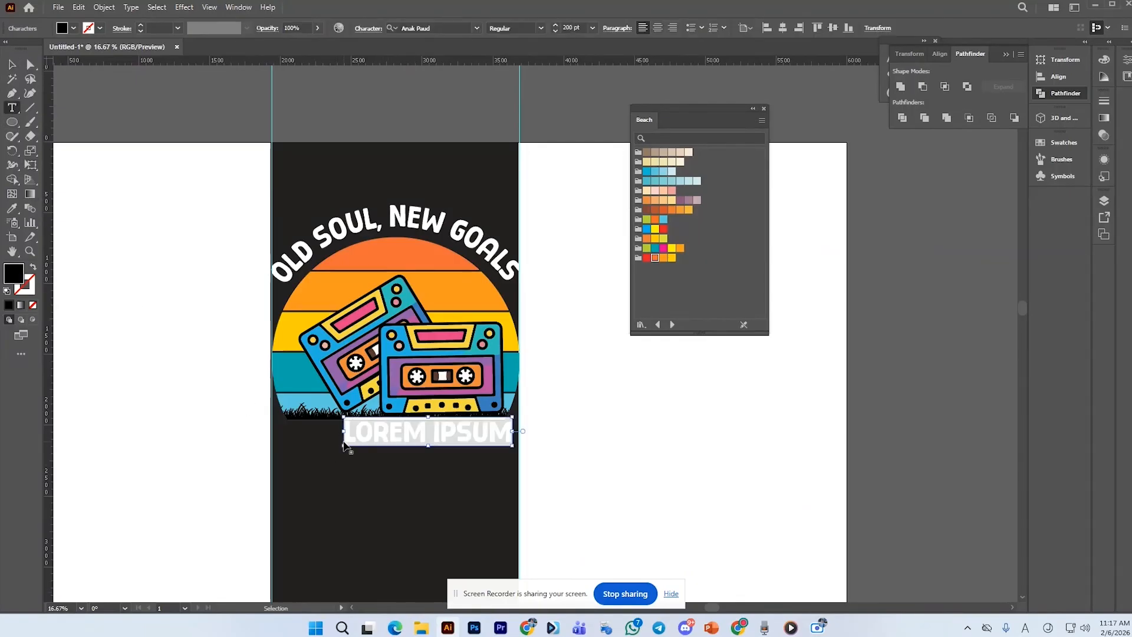
{"action": "key", "text": "ctrl+v"}
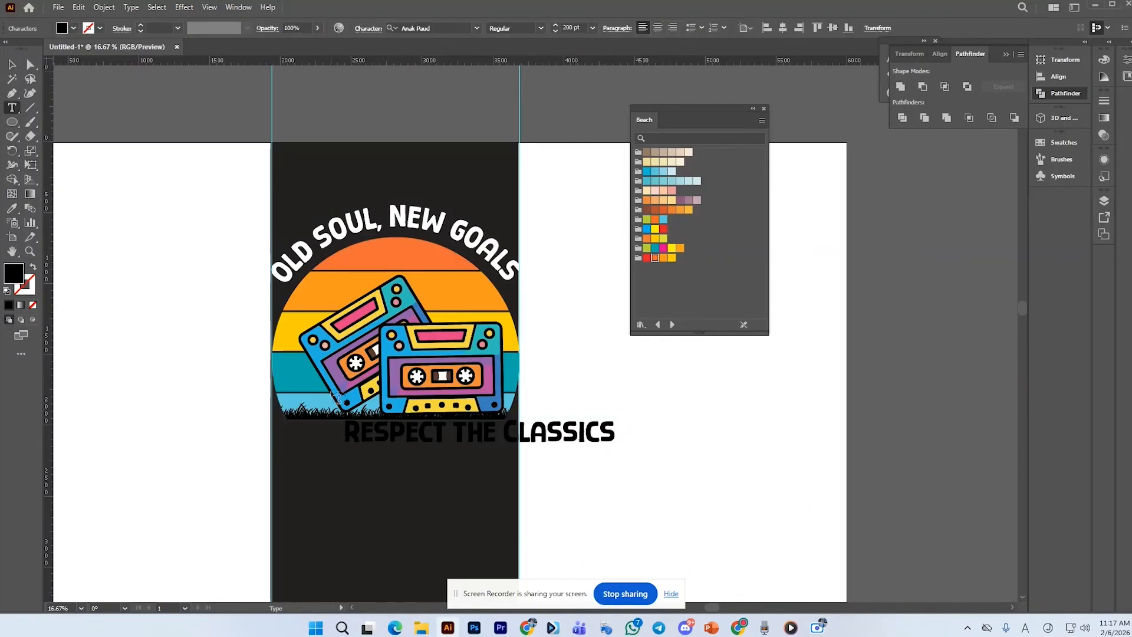
Color the new text white by sampling the arced quote with the Eyedropper
{"action": "key", "text": "ctrl+a"}
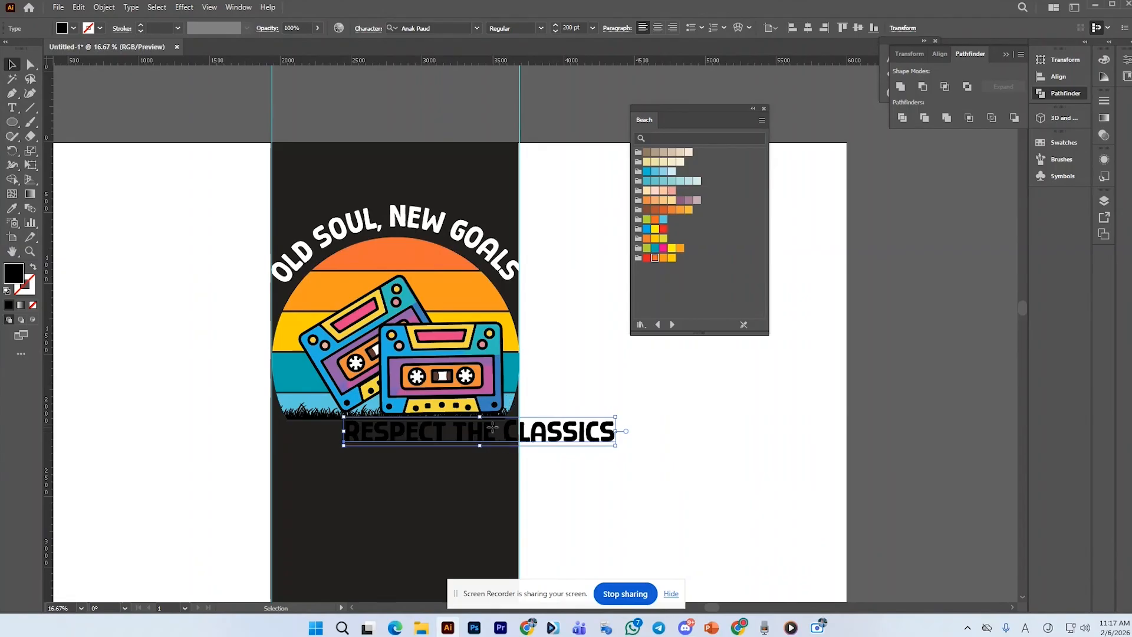
{"action": "left_click", "coordinate": [12, 208]}
{"action": "left_click", "coordinate": [359, 224]}
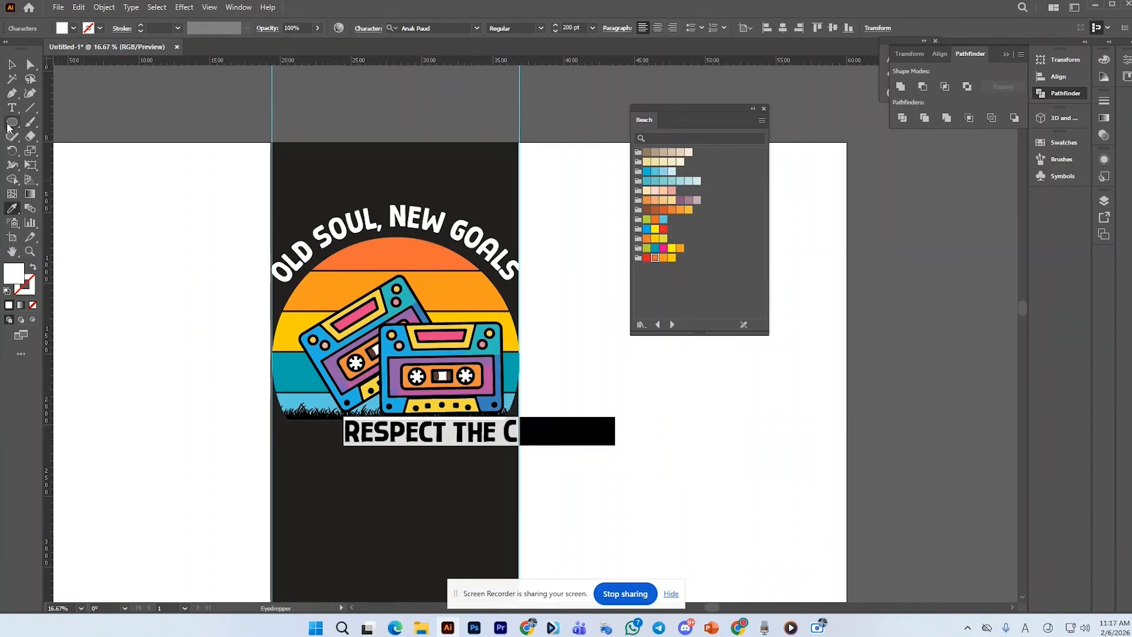
Move the new text under the grass and scale it to about the sun's width, centered
{"action": "left_click", "coordinate": [11, 65]}
{"action": "left_click_drag", "start_coordinate": [463, 432], "coordinate": [401, 444]}
{"action": "left_click_drag", "start_coordinate": [545, 451], "coordinate": [519, 437]}
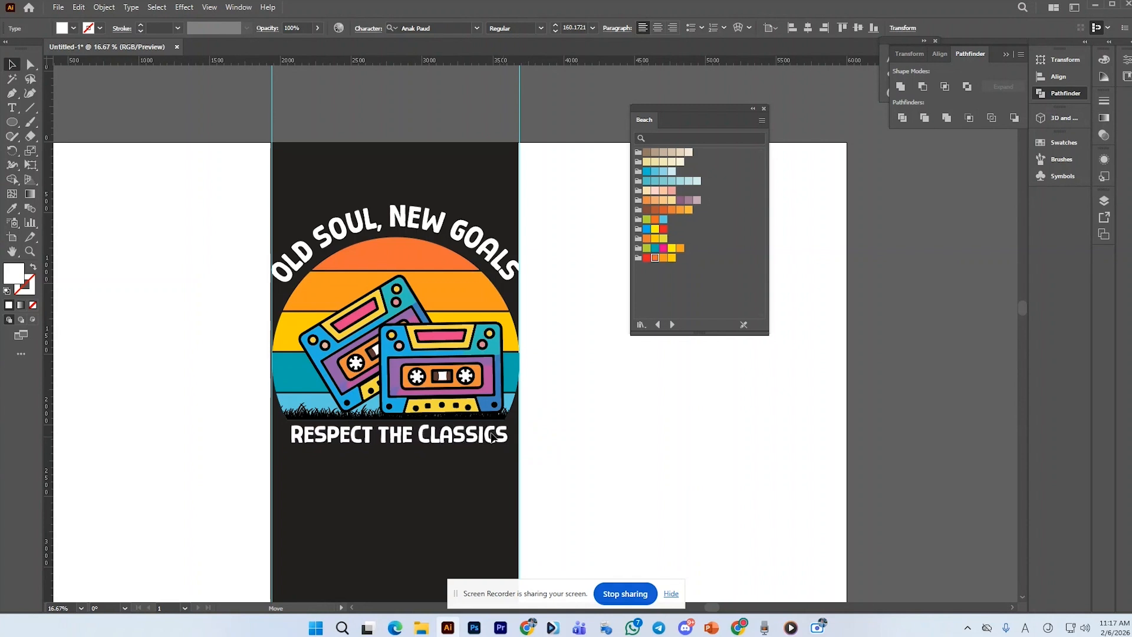
{"action": "left_click_drag", "start_coordinate": [492, 435], "coordinate": [489, 434]}
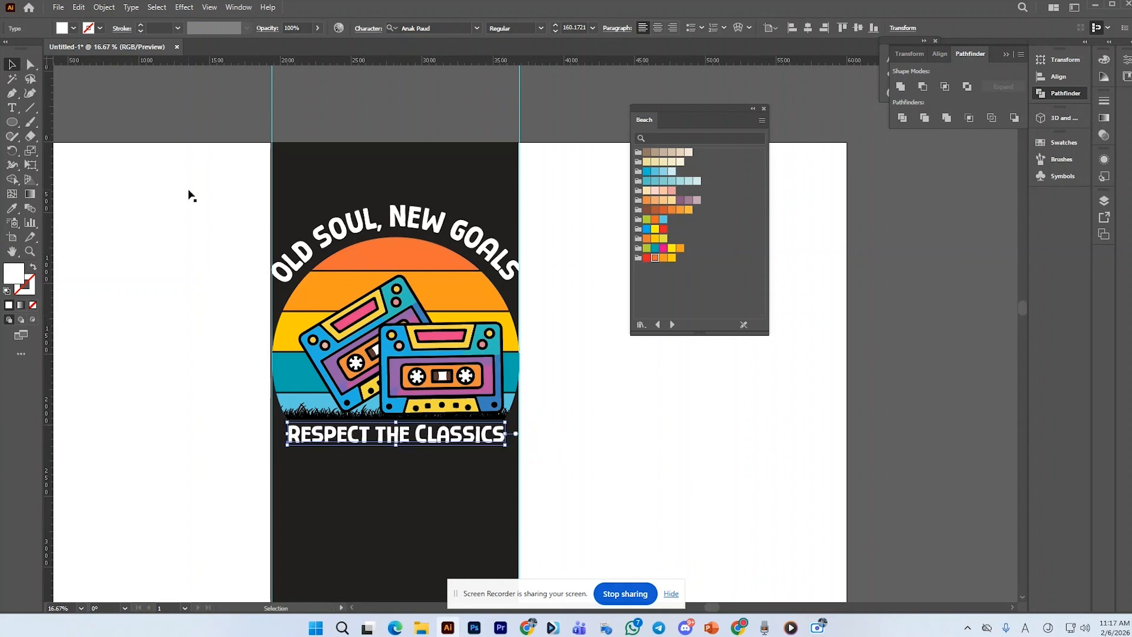
Convert the "Respect the Classics" text to uppercase
{"action": "double_click", "coordinate": [443, 435]}
{"action": "key", "text": "ctrl+a"}
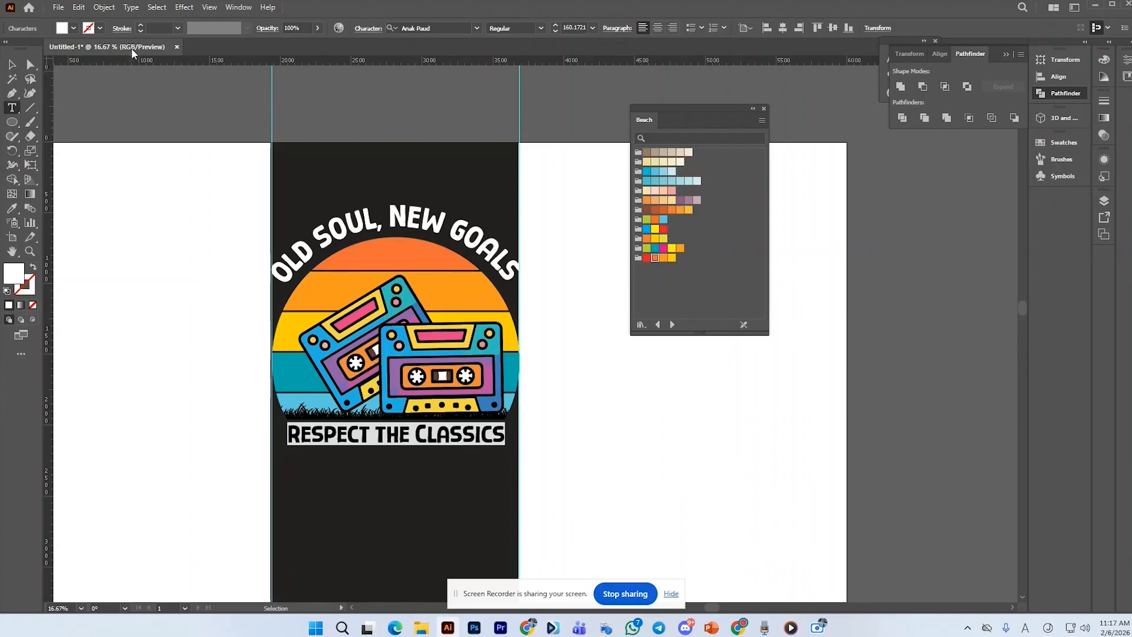
{"action": "left_click", "coordinate": [131, 7]}
{"action": "mouse_move", "coordinate": [203, 195]}
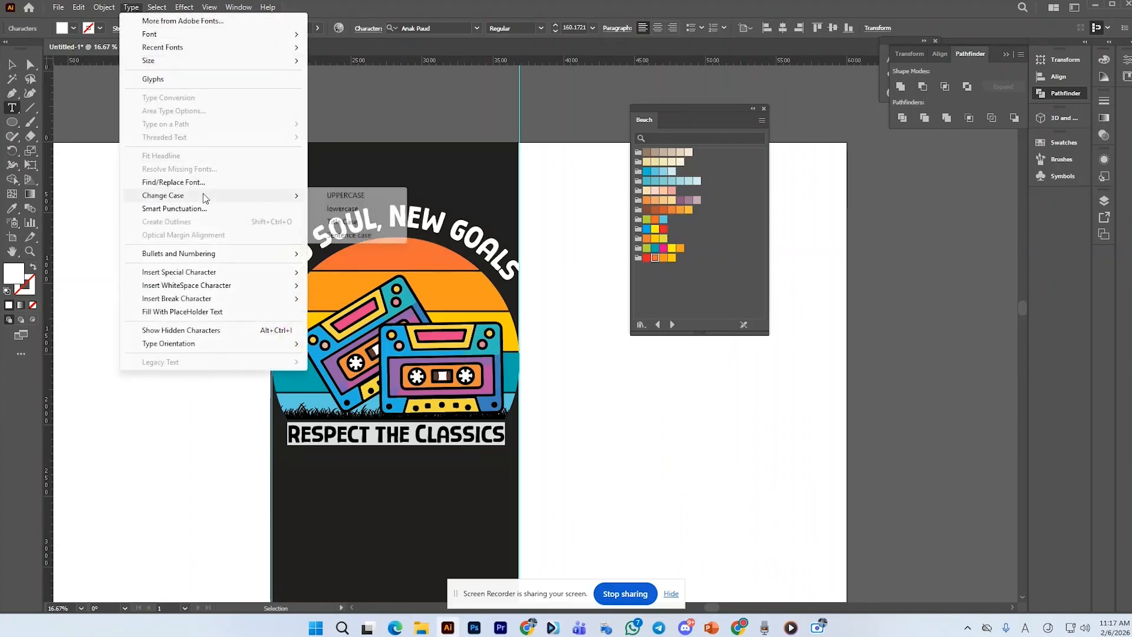
{"action": "left_click", "coordinate": [322, 196]}
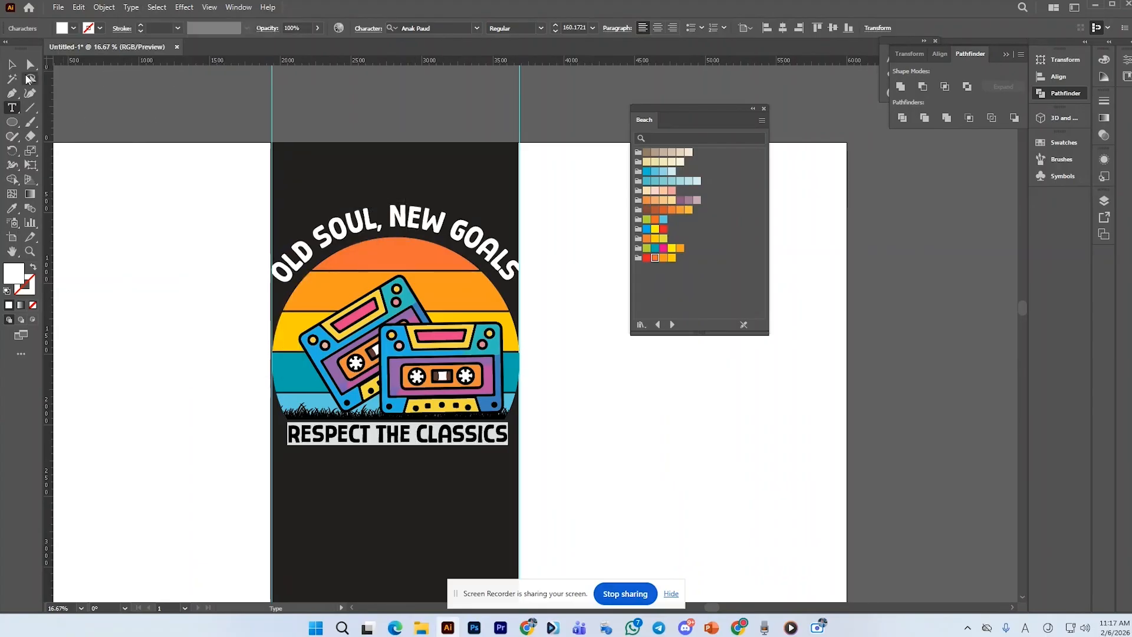
{"action": "left_click", "coordinate": [12, 64]}
{"action": "left_click", "coordinate": [215, 349]}
Scale the bottom text down slightly, keeping it centered under the sun
{"action": "scroll", "coordinate": [404, 450], "scroll_direction": "up", "scroll_amount": 1}
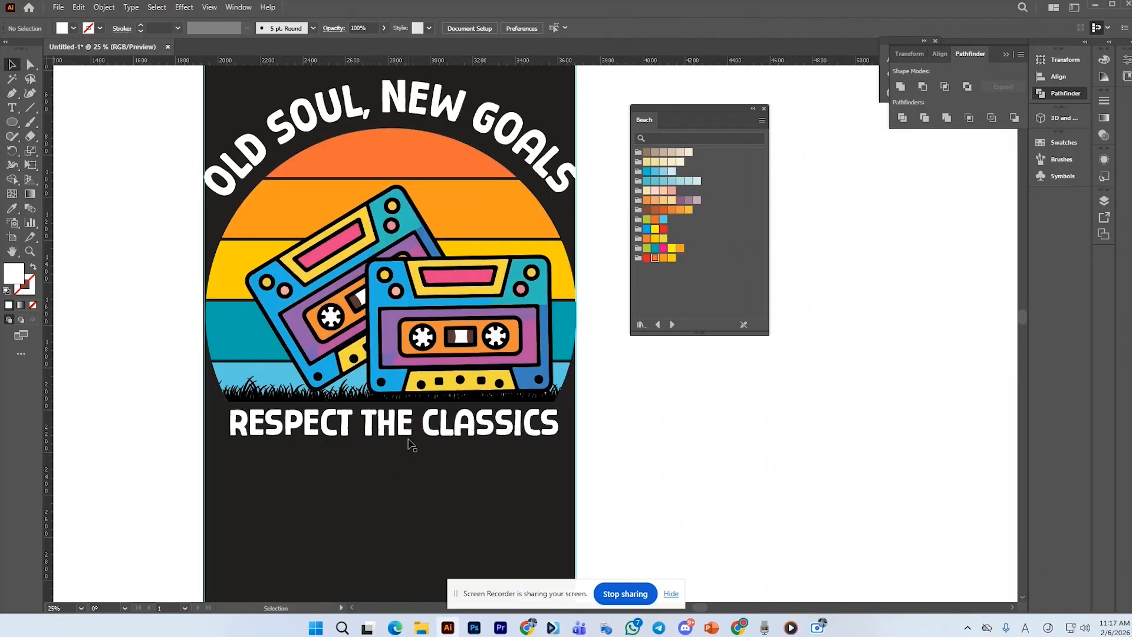
{"action": "left_click_drag", "start_coordinate": [414, 422], "coordinate": [415, 423]}
{"action": "left_click", "coordinate": [632, 431]}
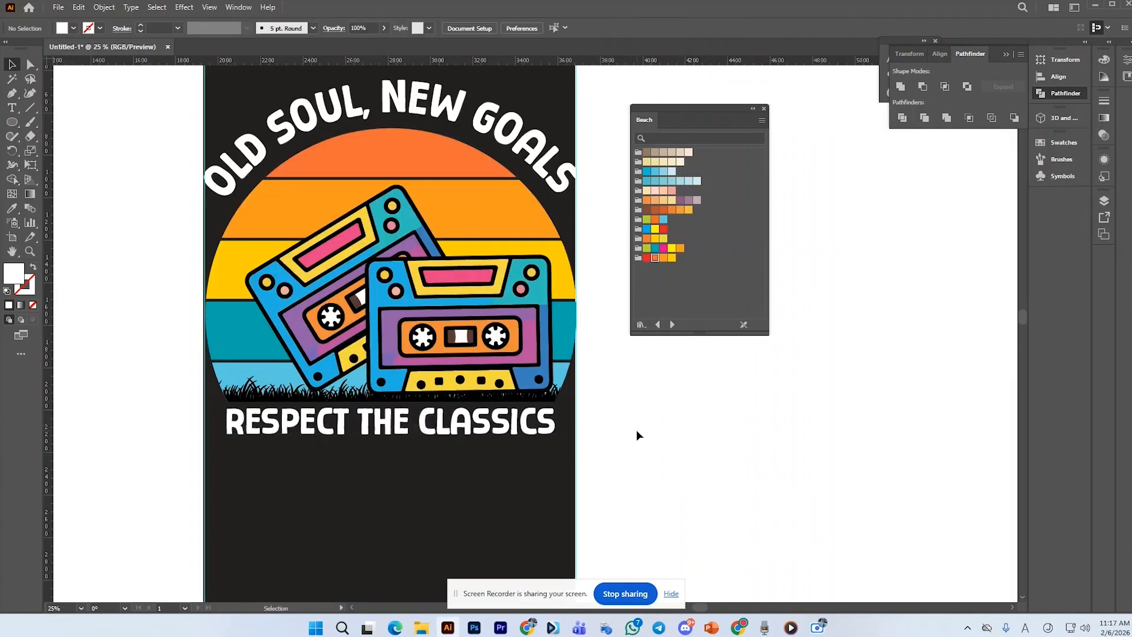
{"action": "scroll", "coordinate": [581, 416], "scroll_direction": "down", "scroll_amount": 1}
{"action": "scroll", "coordinate": [589, 419], "scroll_direction": "up", "scroll_amount": 1}
{"action": "scroll", "coordinate": [577, 420], "scroll_direction": "down", "scroll_amount": 1}
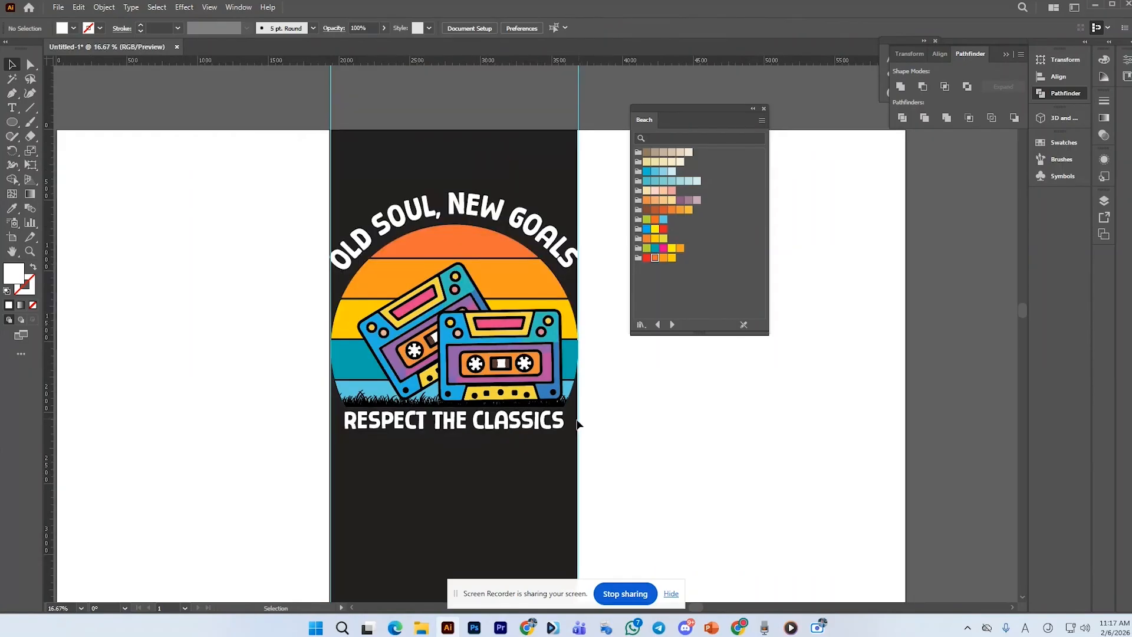
{"action": "scroll", "coordinate": [524, 423], "scroll_direction": "up", "scroll_amount": 1}
{"action": "left_click", "coordinate": [545, 425]}
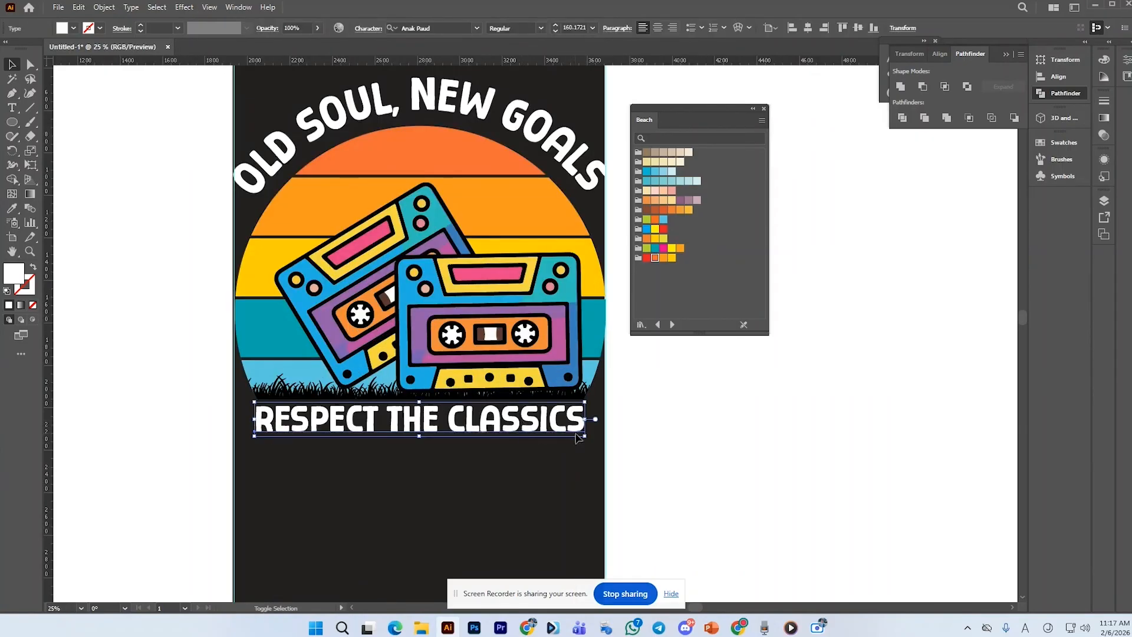
{"action": "left_click_drag", "start_coordinate": [586, 437], "coordinate": [549, 435]}
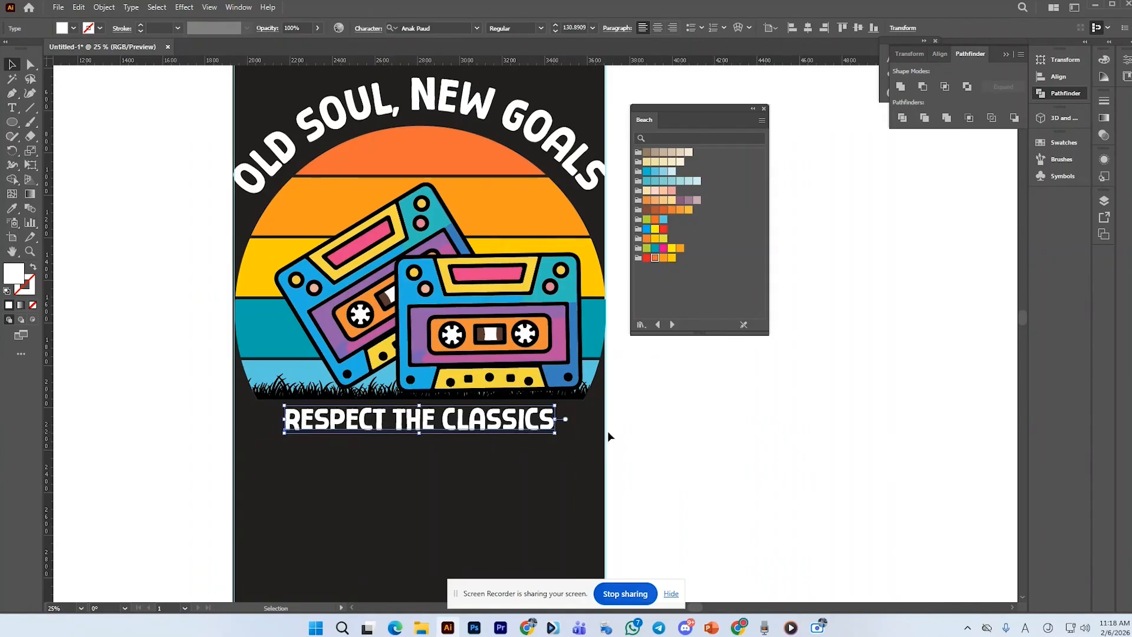
{"action": "left_click", "coordinate": [607, 431]}
Draw a white star about 160 px wide just left of the bottom text
{"action": "left_click", "coordinate": [12, 122]}
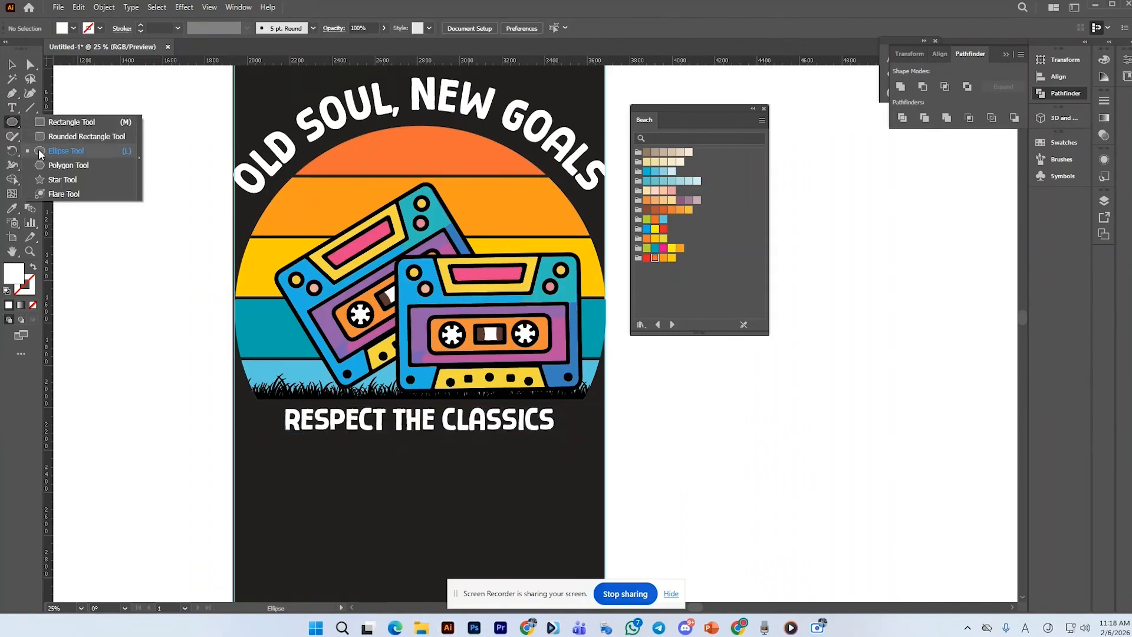
{"action": "left_click", "coordinate": [53, 179]}
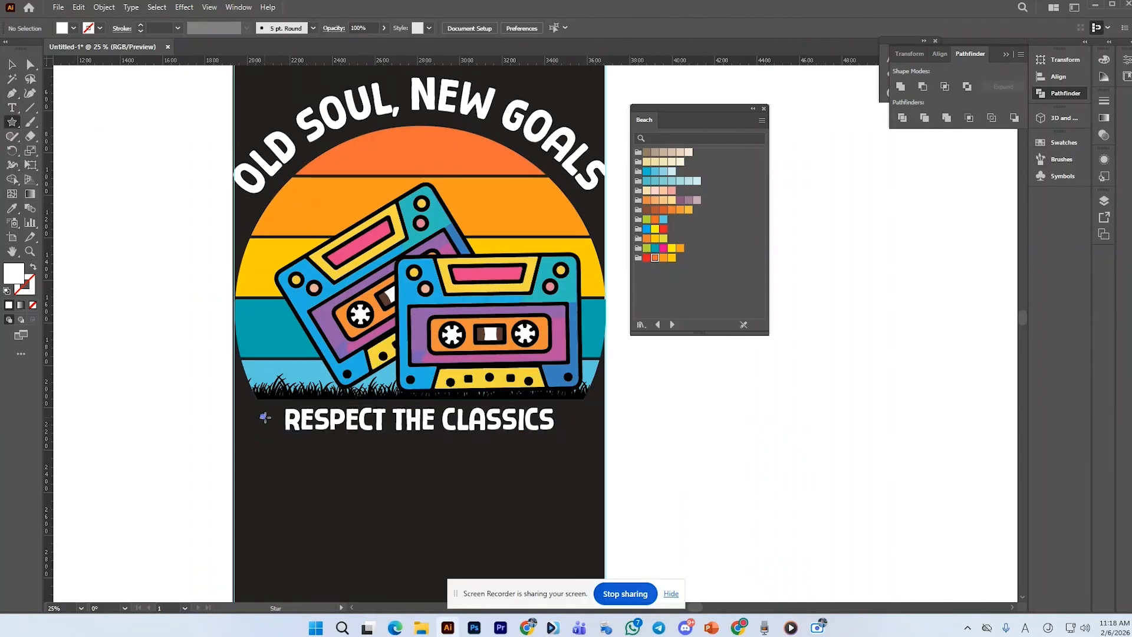
{"action": "left_click_drag", "start_coordinate": [264, 418], "coordinate": [263, 398]}
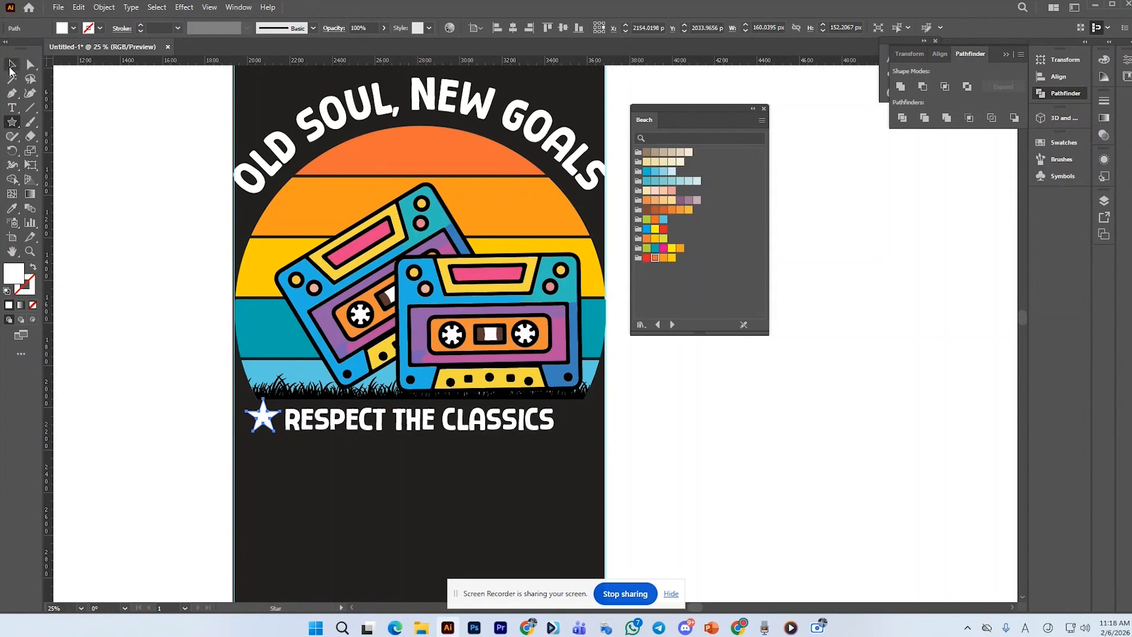
{"action": "left_click", "coordinate": [11, 66]}
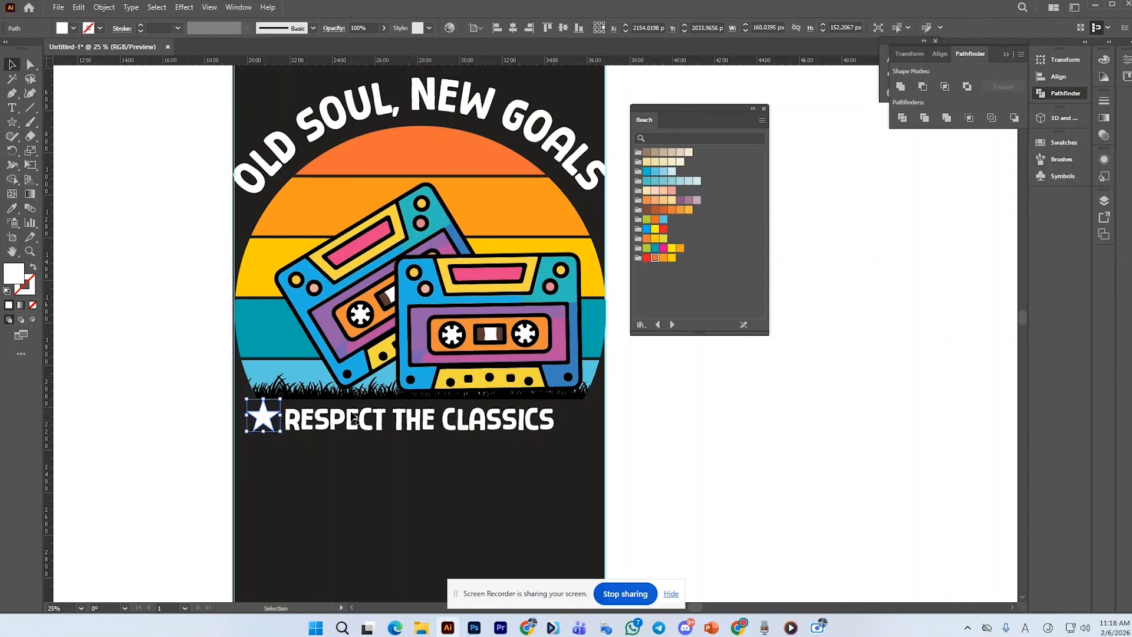
Round the star's corners slightly and shrink it to match the text height
{"action": "scroll", "coordinate": [271, 420], "scroll_direction": "up", "scroll_amount": 2}
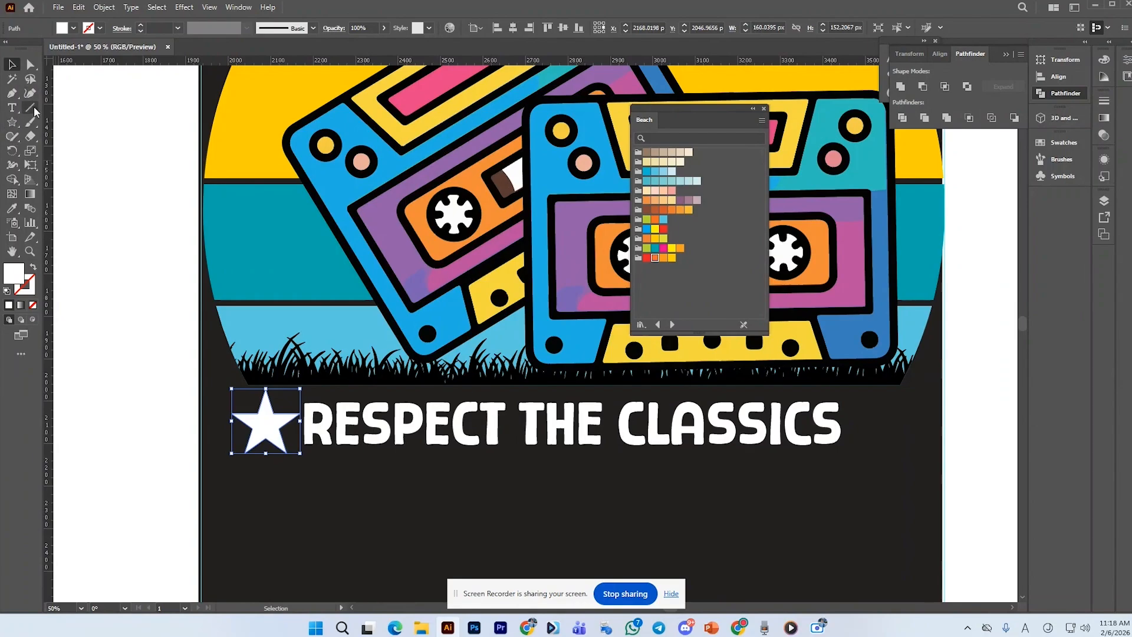
{"action": "left_click", "coordinate": [30, 64]}
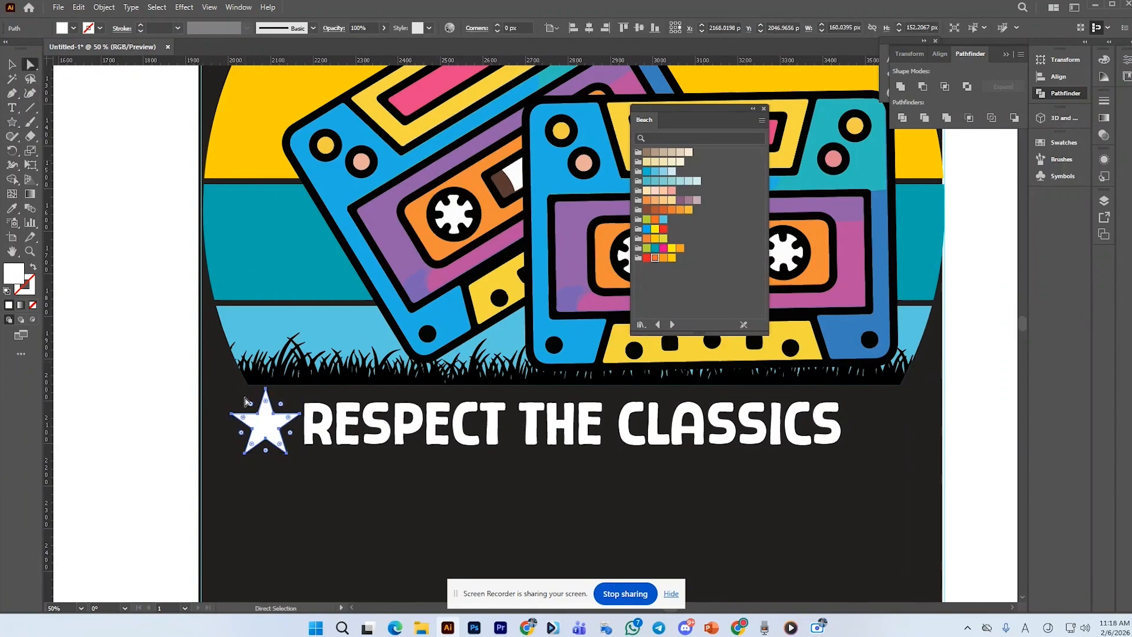
{"action": "scroll", "coordinate": [246, 402], "scroll_direction": "up", "scroll_amount": 1}
{"action": "left_click_drag", "start_coordinate": [273, 400], "coordinate": [271, 404]}
{"action": "scroll", "coordinate": [271, 404], "scroll_direction": "down", "scroll_amount": 2}
{"action": "key", "text": "v"}
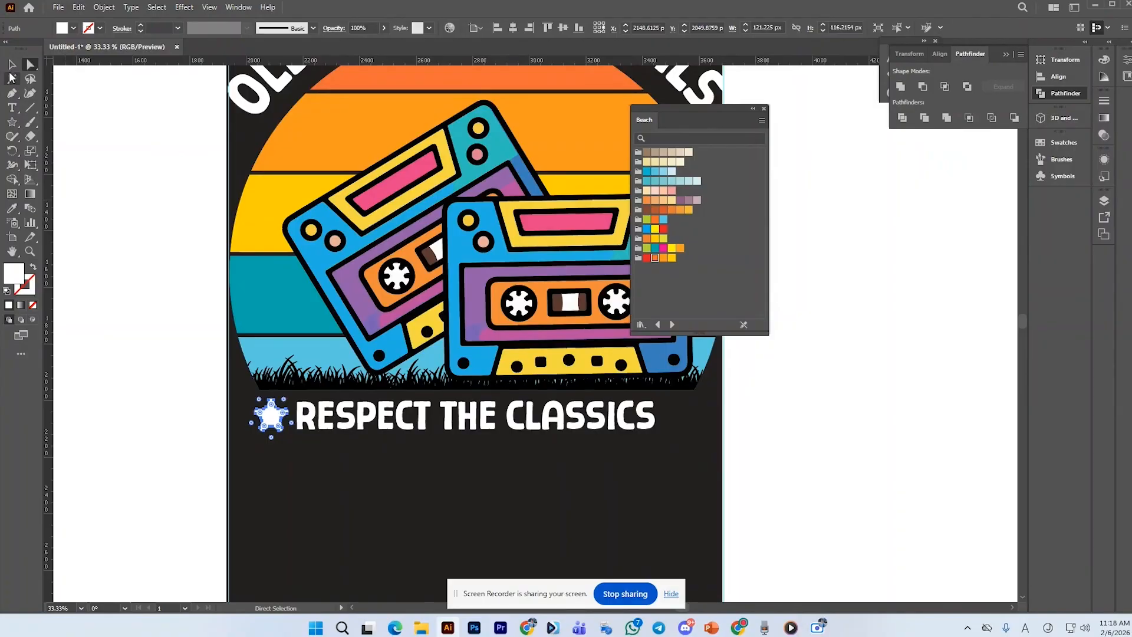
{"action": "left_click", "coordinate": [200, 394]}
Duplicate the star to the right end of "RESPECT THE CLASSICS" and vertically center both stars with the text
{"action": "scroll", "coordinate": [333, 475], "scroll_direction": "up", "scroll_amount": 1}
{"action": "scroll", "coordinate": [271, 445], "scroll_direction": "down", "scroll_amount": 1}
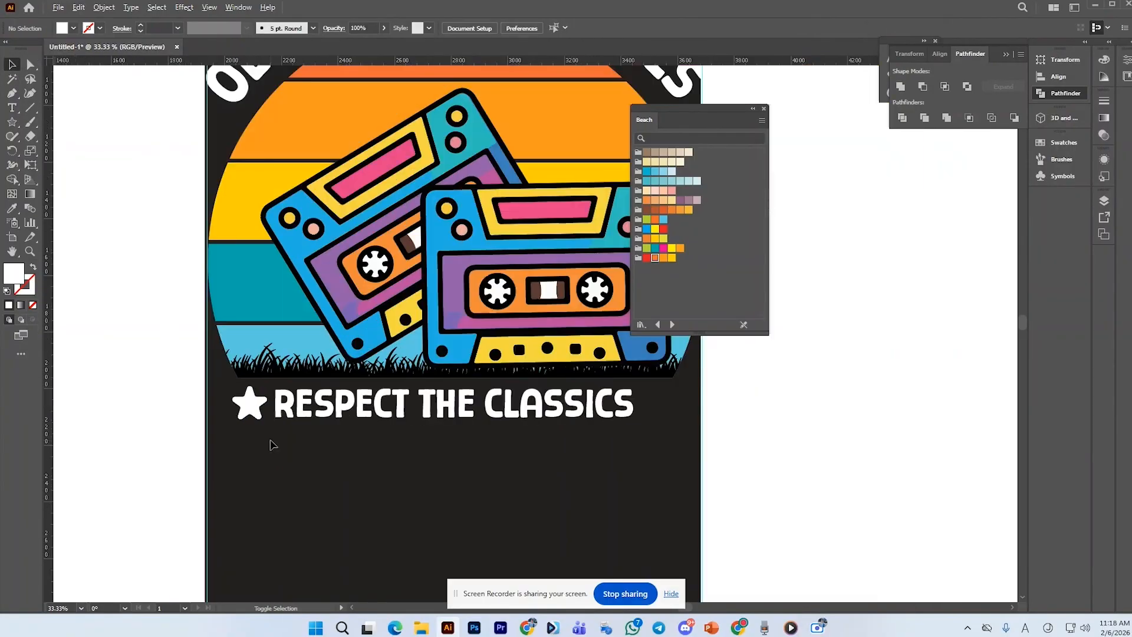
{"action": "left_click", "coordinate": [255, 401]}
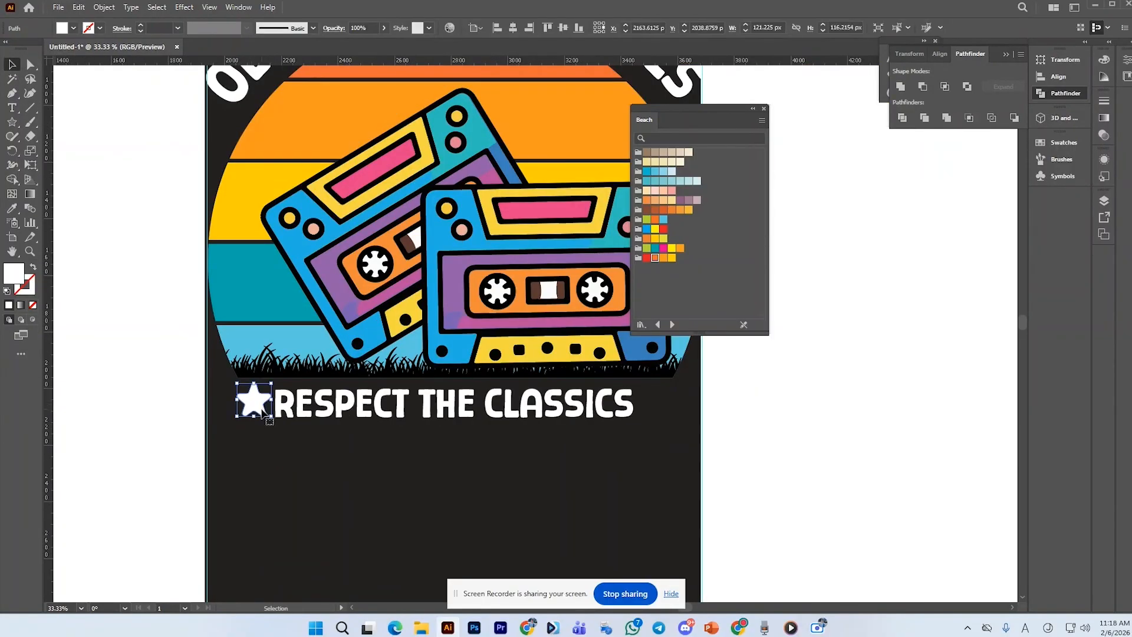
{"action": "left_click_drag", "start_coordinate": [274, 416], "coordinate": [663, 409]}
{"action": "left_click", "coordinate": [263, 428]}
{"action": "left_click", "coordinate": [251, 404], "text": "shift"}
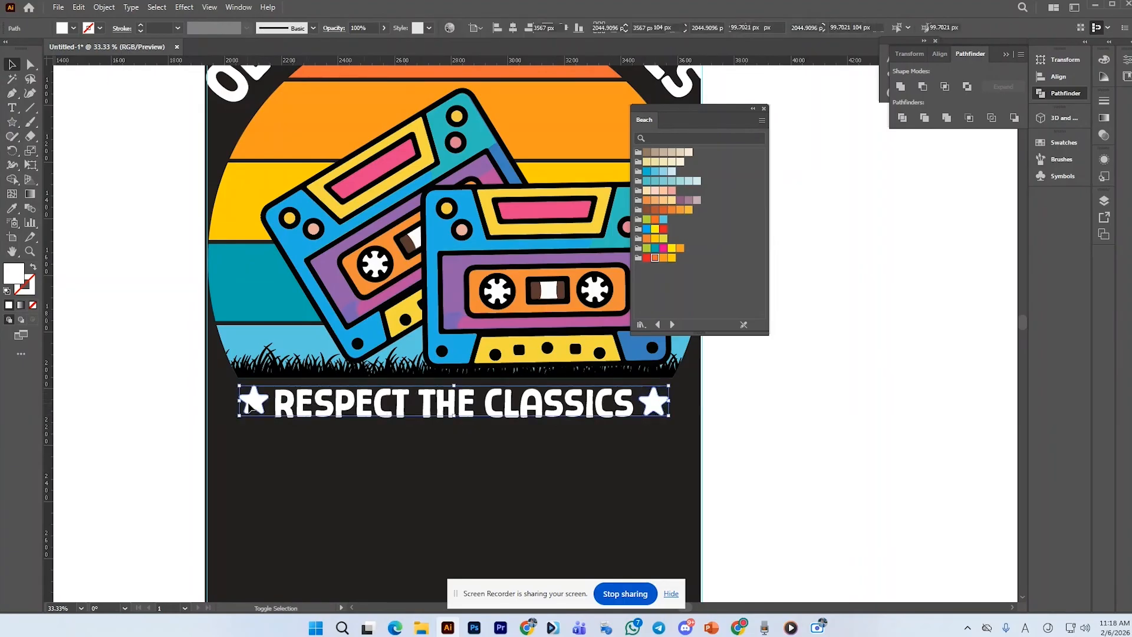
{"action": "left_click", "coordinate": [572, 30]}
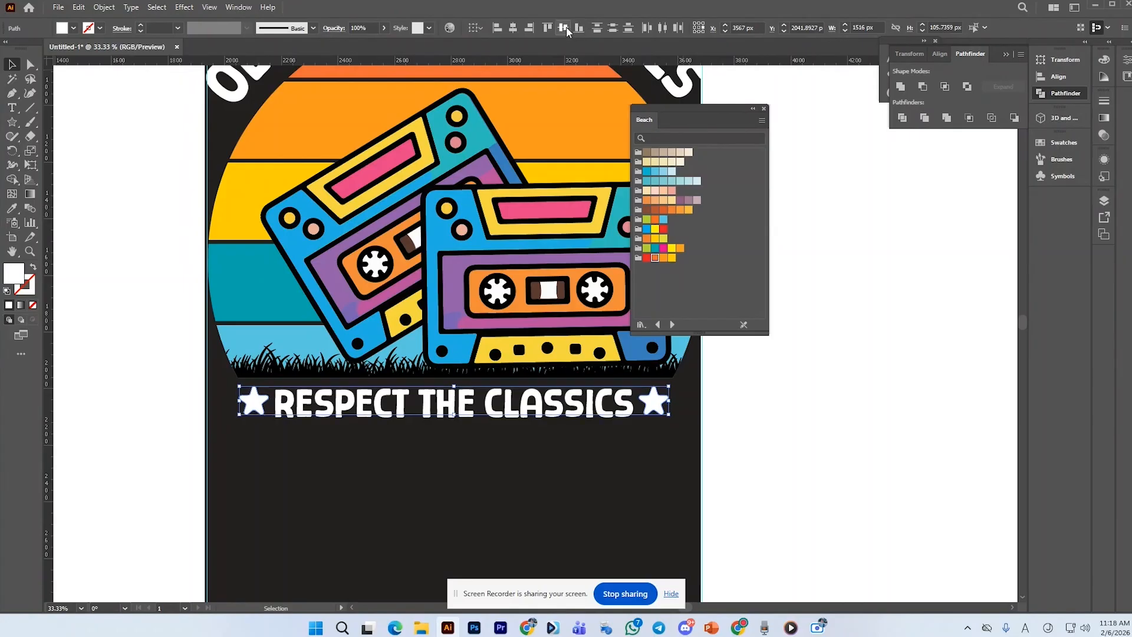
Convert the arched "OLD SOUL, NEW GOALS" title to outlines
{"action": "scroll", "coordinate": [280, 255], "scroll_direction": "down", "scroll_amount": 1}
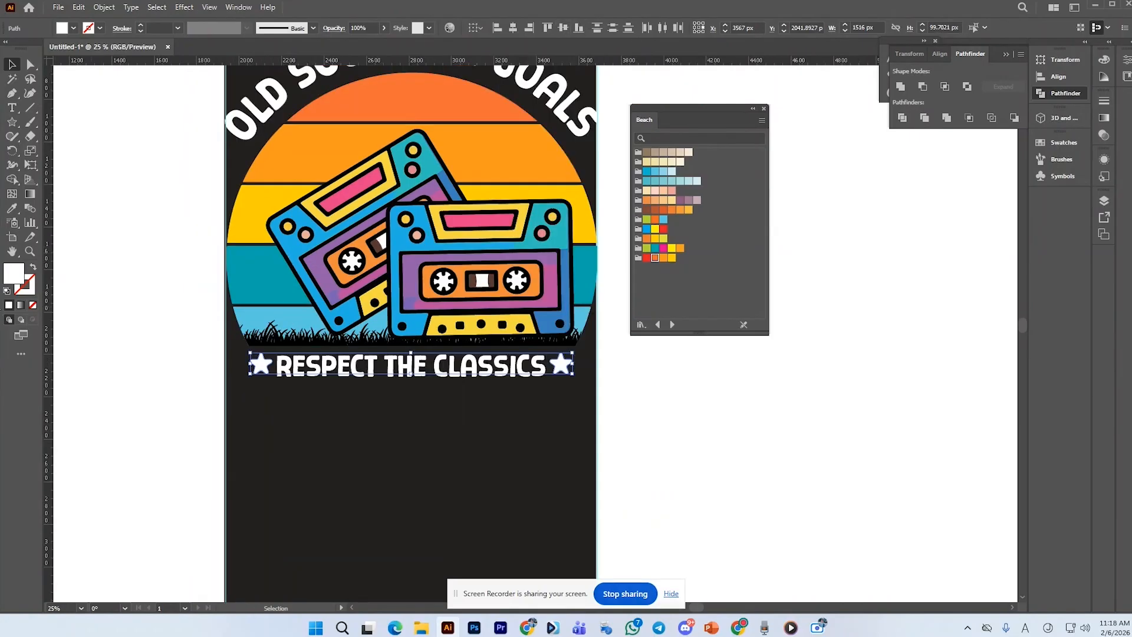
{"action": "left_click", "coordinate": [126, 343]}
{"action": "scroll", "coordinate": [345, 377], "scroll_direction": "up", "scroll_amount": 3}
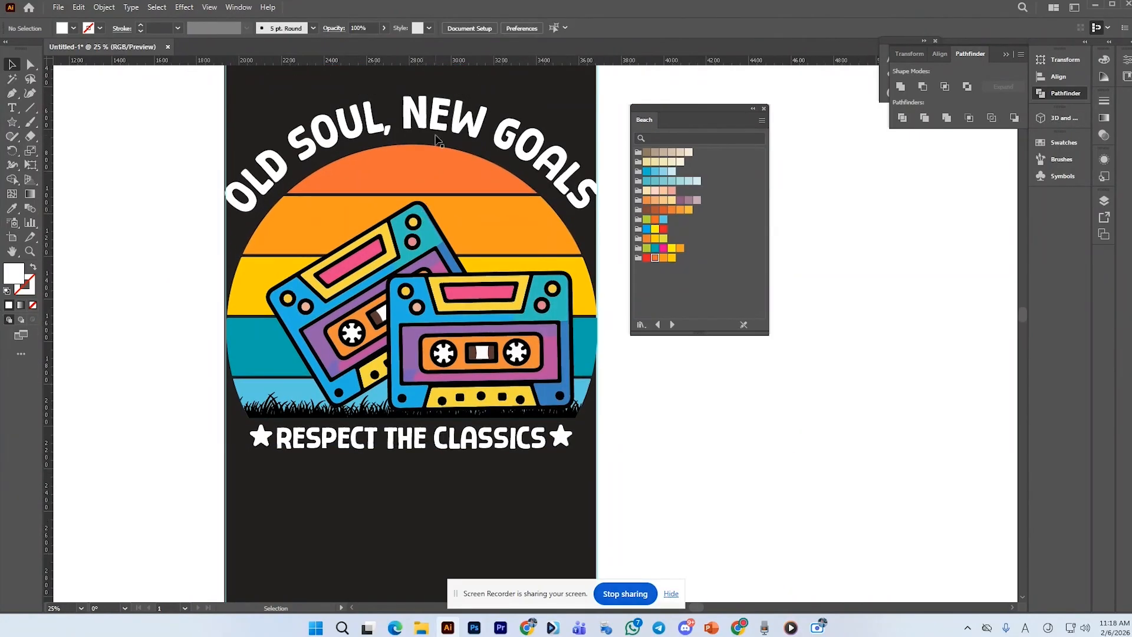
{"action": "left_click", "coordinate": [441, 133]}
{"action": "right_click", "coordinate": [442, 133]}
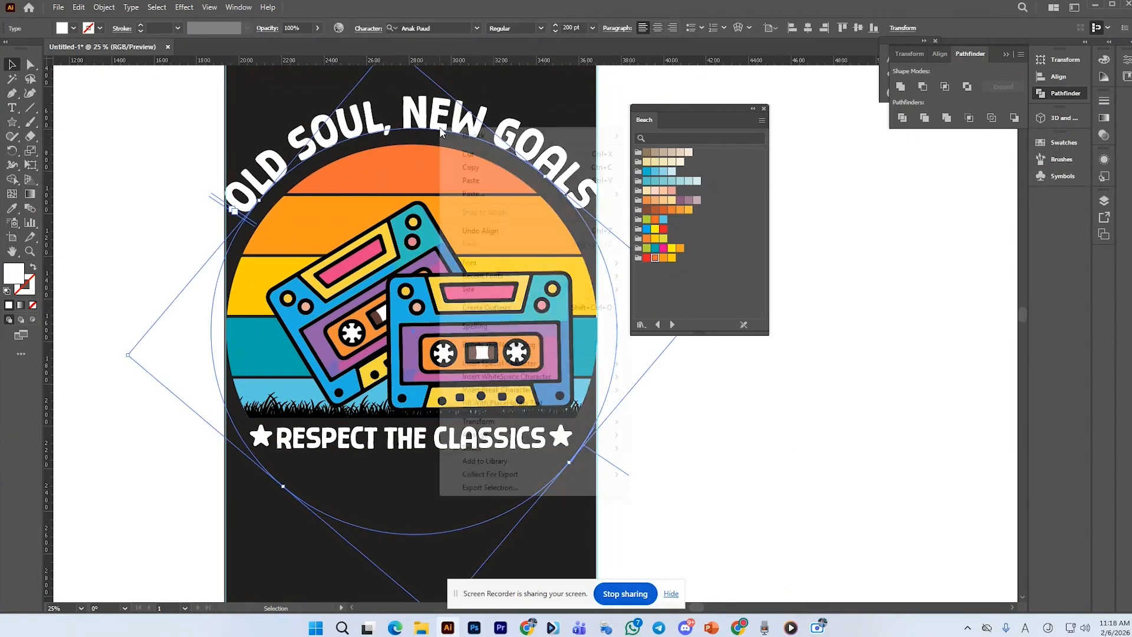
{"action": "left_click", "coordinate": [487, 308]}
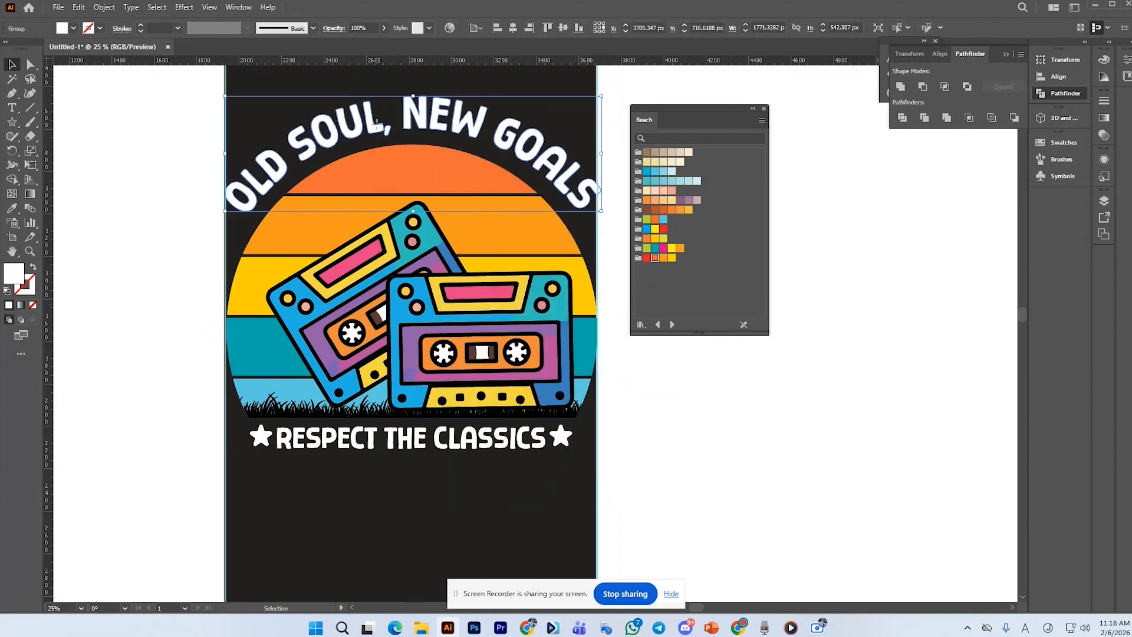
Group all the striped sun shapes together into one group
{"action": "left_click_drag", "start_coordinate": [376, 122], "coordinate": [374, 123]}
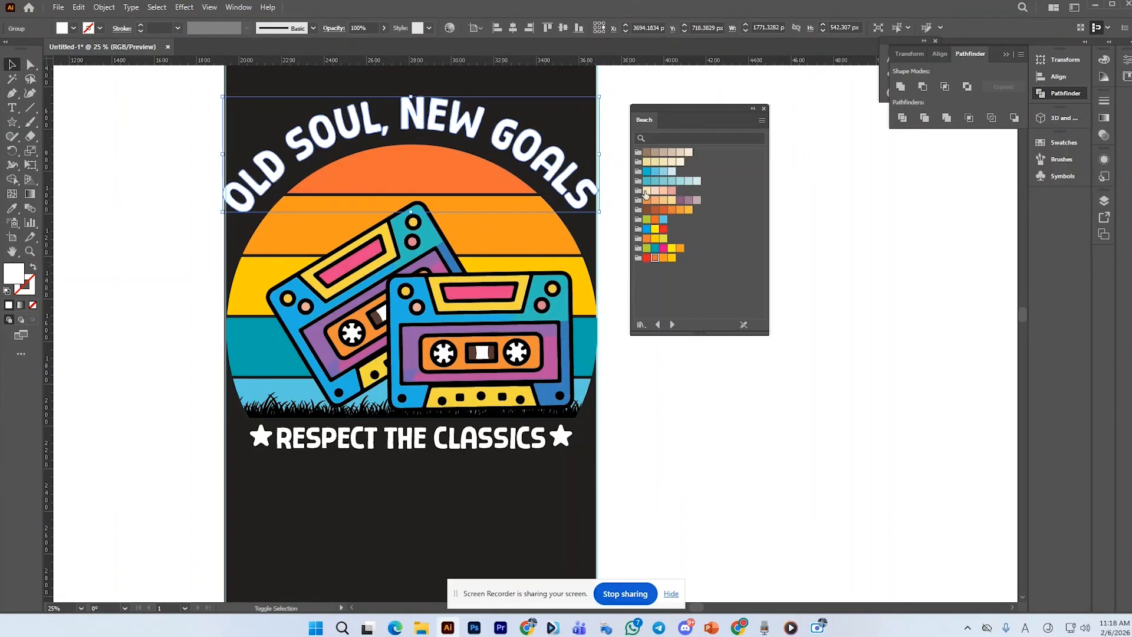
{"action": "left_click", "coordinate": [587, 303], "text": "shift"}
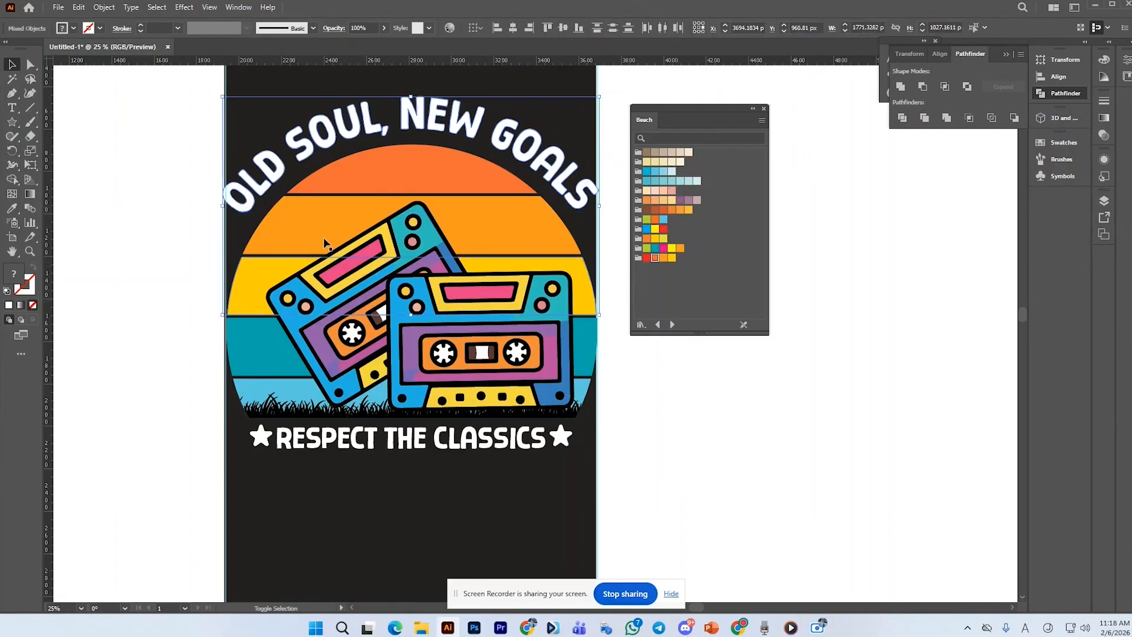
{"action": "left_click", "coordinate": [259, 218]}
{"action": "left_click", "coordinate": [307, 176]}
{"action": "left_click", "coordinate": [297, 232], "text": "shift"}
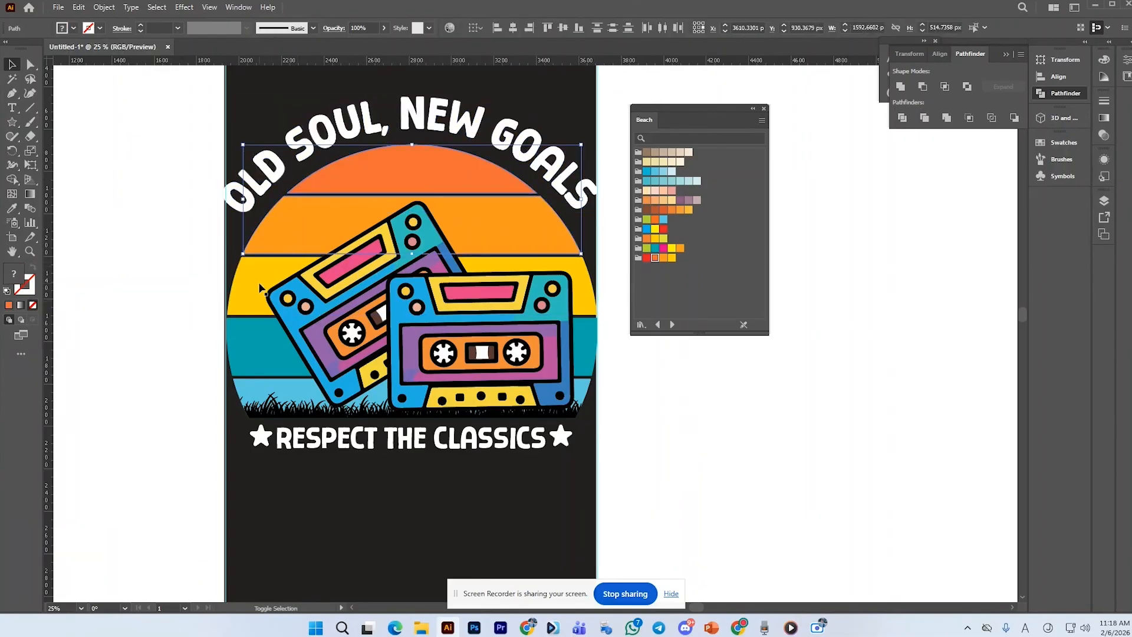
{"action": "left_click", "coordinate": [259, 284], "text": "shift"}
{"action": "left_click", "coordinate": [247, 333], "text": "shift"}
{"action": "left_click", "coordinate": [264, 387], "text": "shift"}
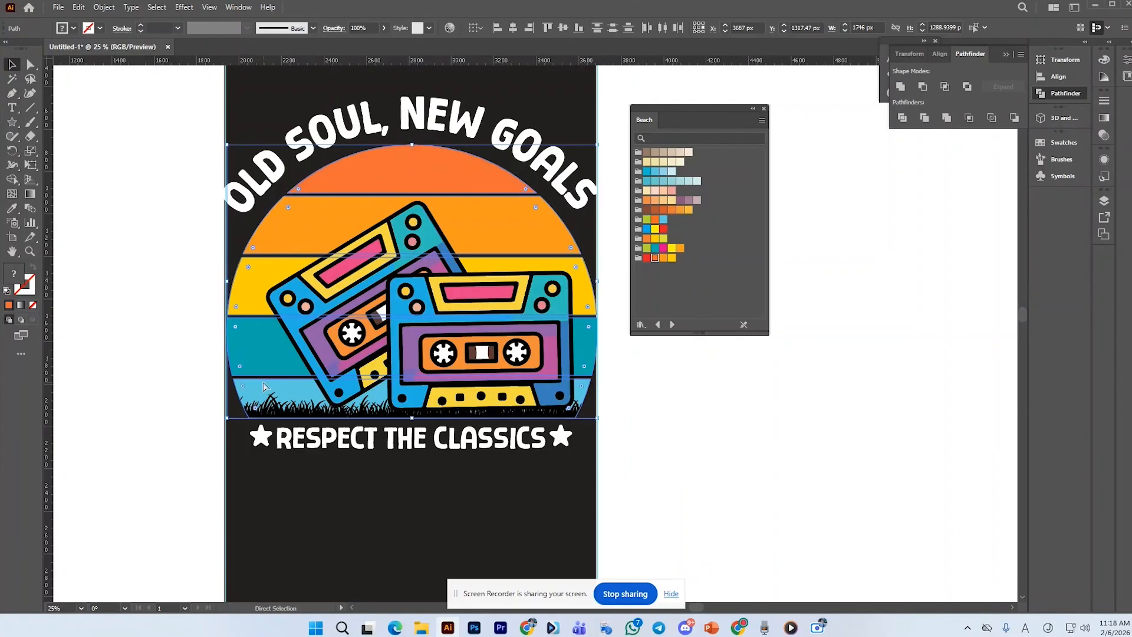
{"action": "key", "text": "ctrl+g"}
{"action": "key", "text": "v"}
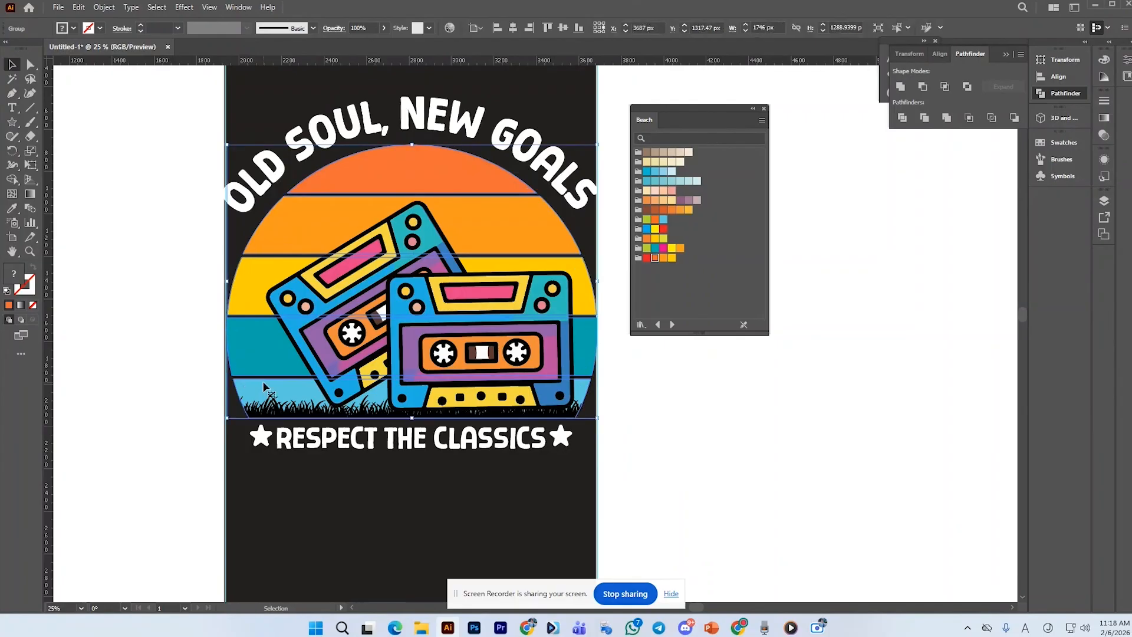
Horizontally center the arched title with the sun group and nudge the title slightly into place
{"action": "left_click", "coordinate": [319, 118], "text": "shift"}
{"action": "left_click", "coordinate": [518, 27]}
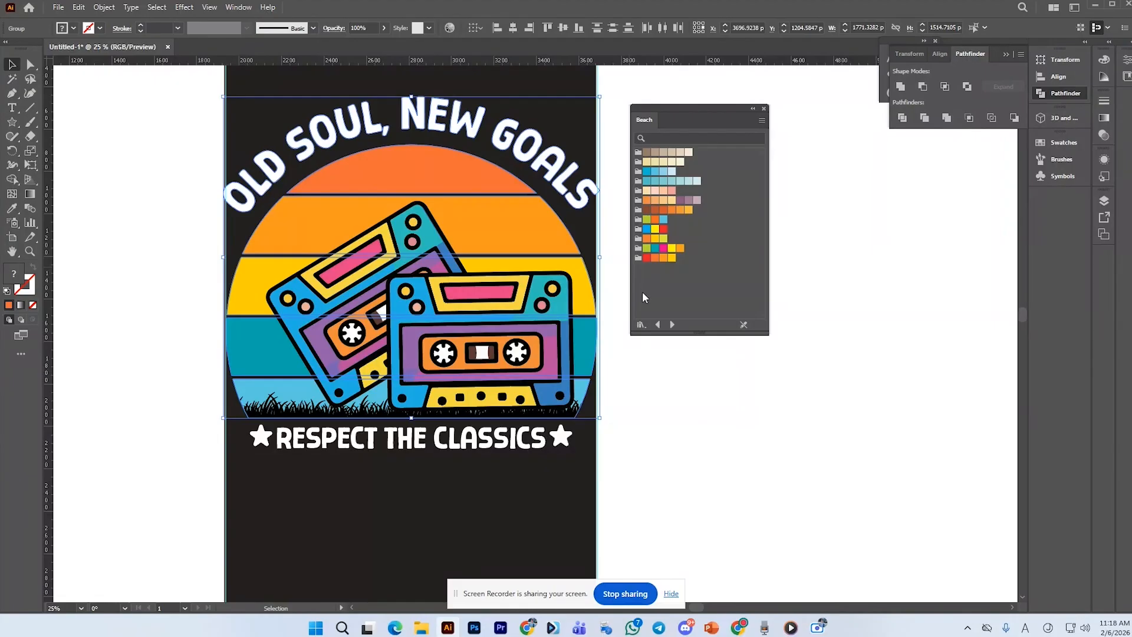
{"action": "left_click", "coordinate": [607, 380]}
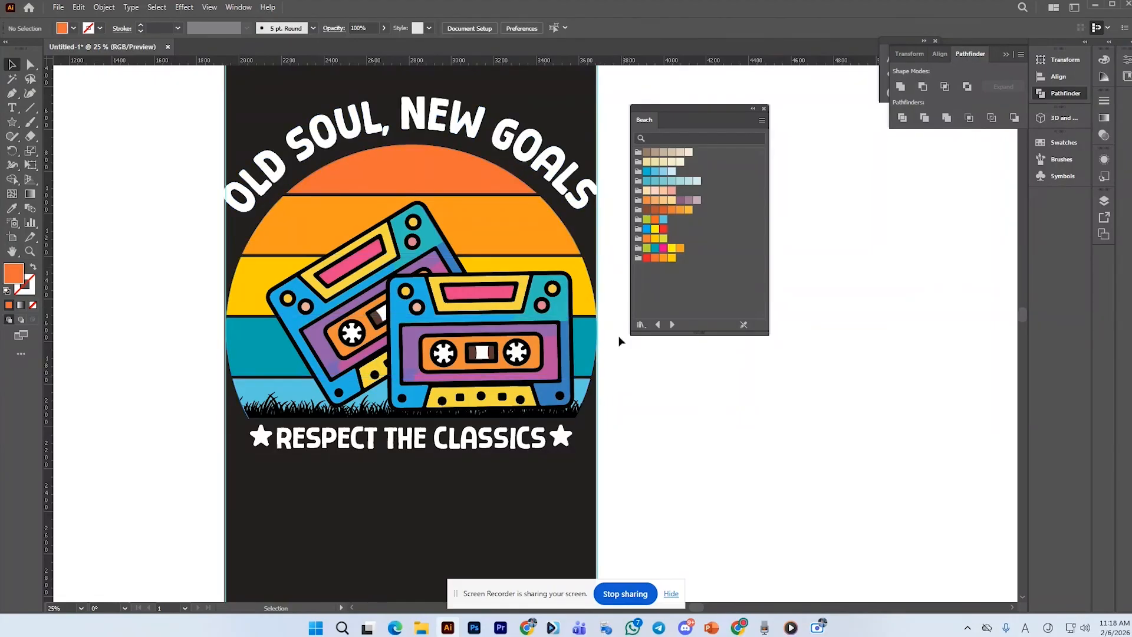
{"action": "left_click", "coordinate": [582, 195]}
{"action": "left_click_drag", "start_coordinate": [603, 212], "coordinate": [600, 210]}
{"action": "left_click", "coordinate": [659, 374]}
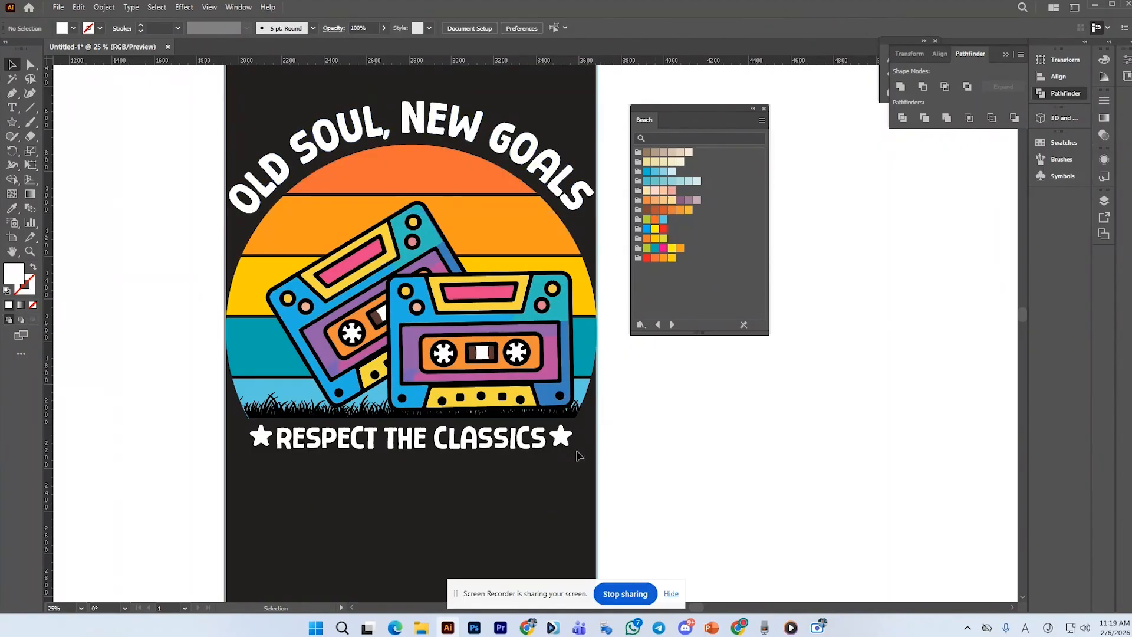
Convert the "RESPECT THE CLASSICS" text to outlines
{"action": "left_click", "coordinate": [537, 441]}
{"action": "right_click", "coordinate": [537, 442]}
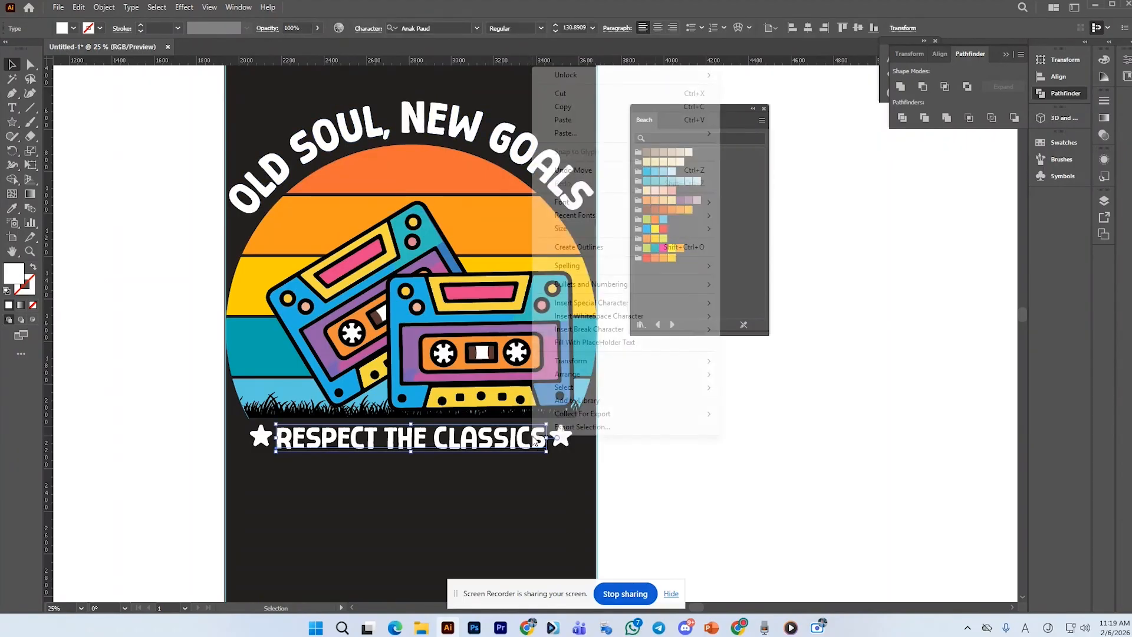
{"action": "left_click", "coordinate": [567, 248]}
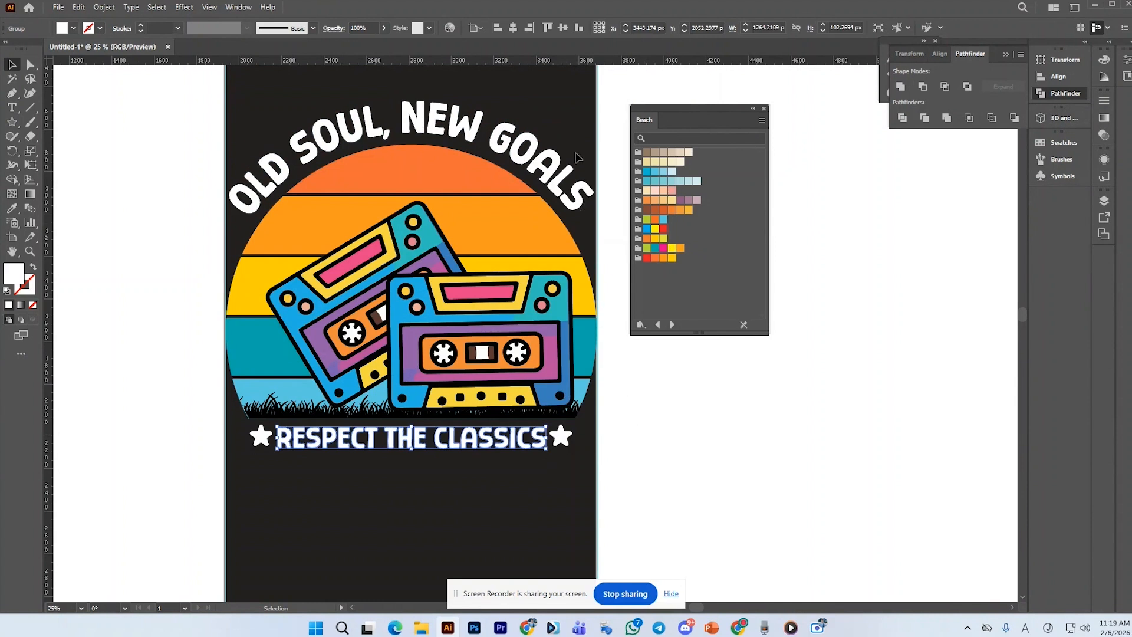
Fill the bottom text with the sun's light blue stripe color using the Eyedropper
{"action": "left_click", "coordinate": [11, 208]}
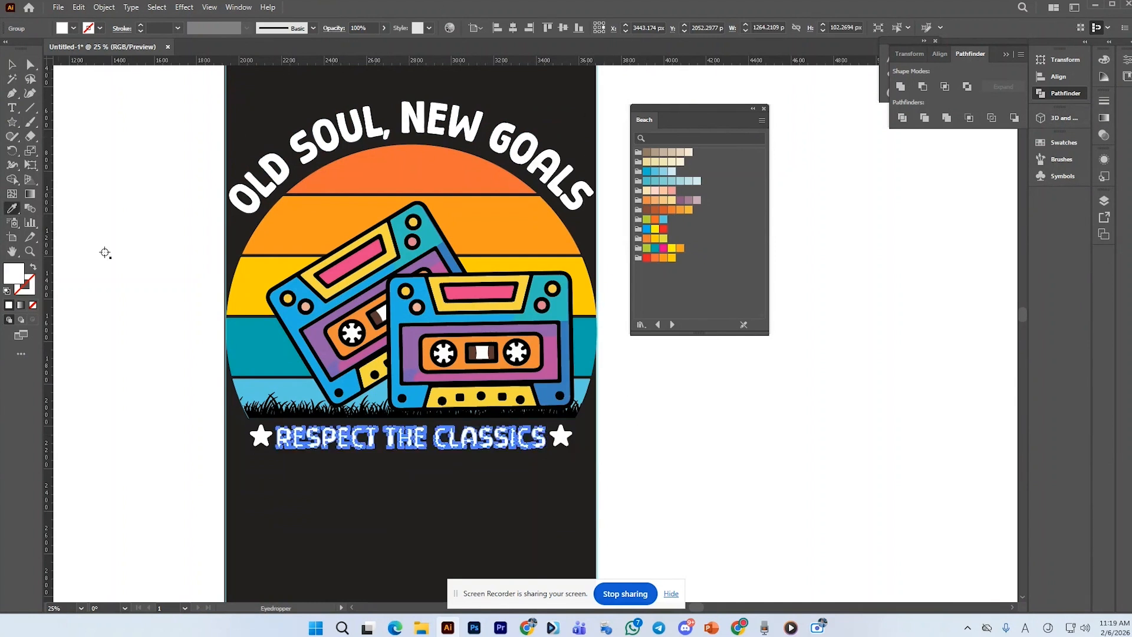
{"action": "left_click", "coordinate": [290, 382]}
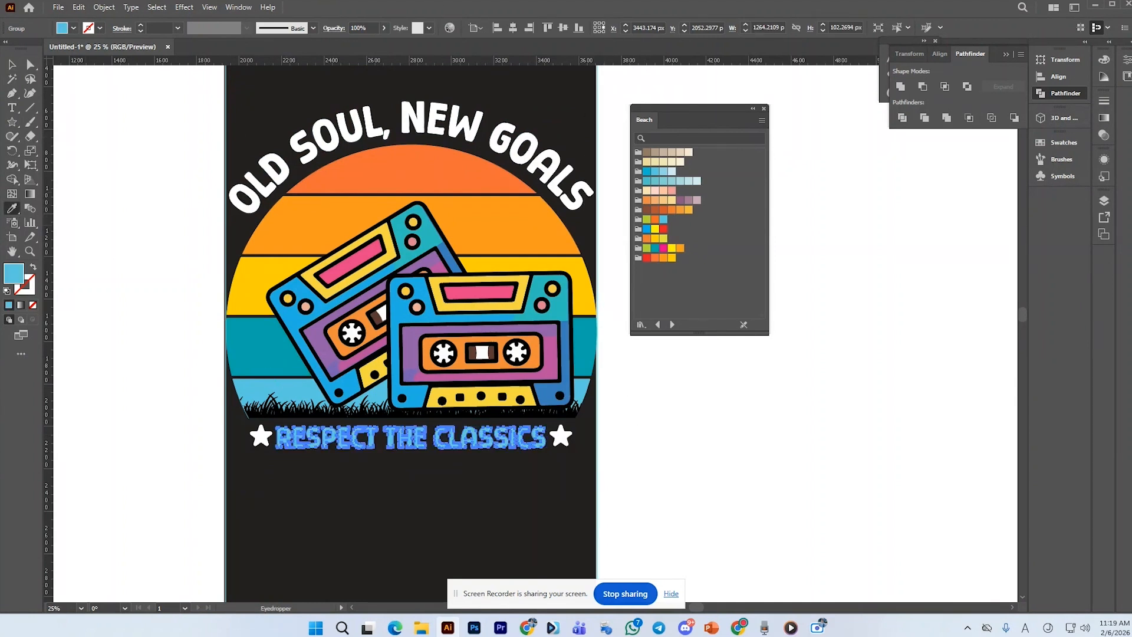
{"action": "left_click", "coordinate": [12, 64]}
{"action": "left_click", "coordinate": [133, 190]}
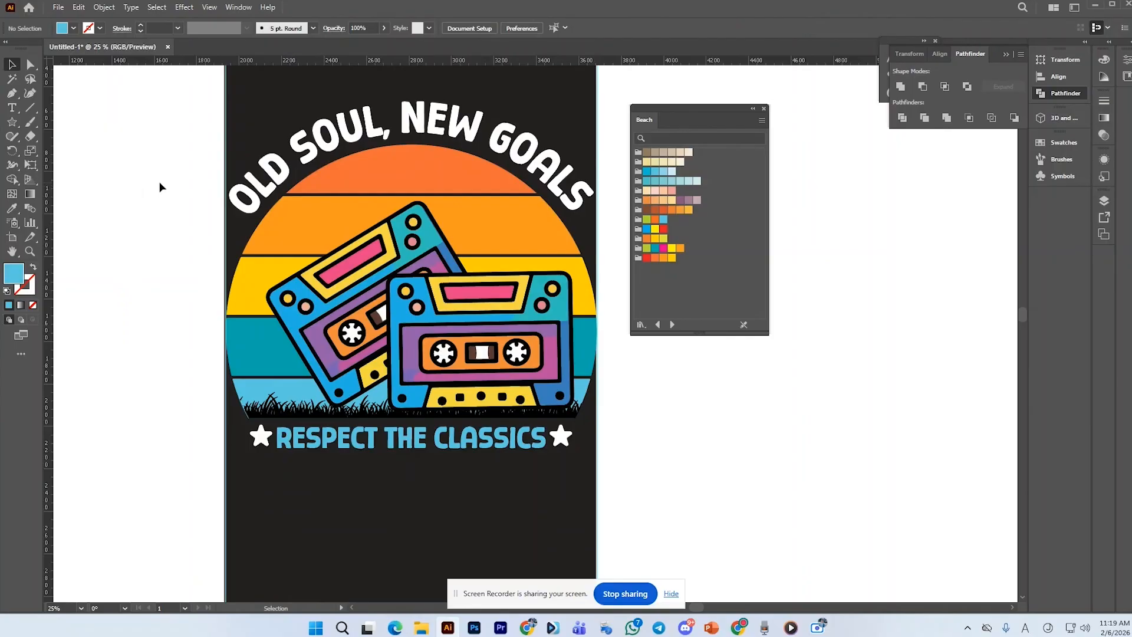
Recolor the arched title with the sun's orange stripe color using the Eyedropper
{"action": "left_click", "coordinate": [311, 142]}
{"action": "key", "text": "i"}
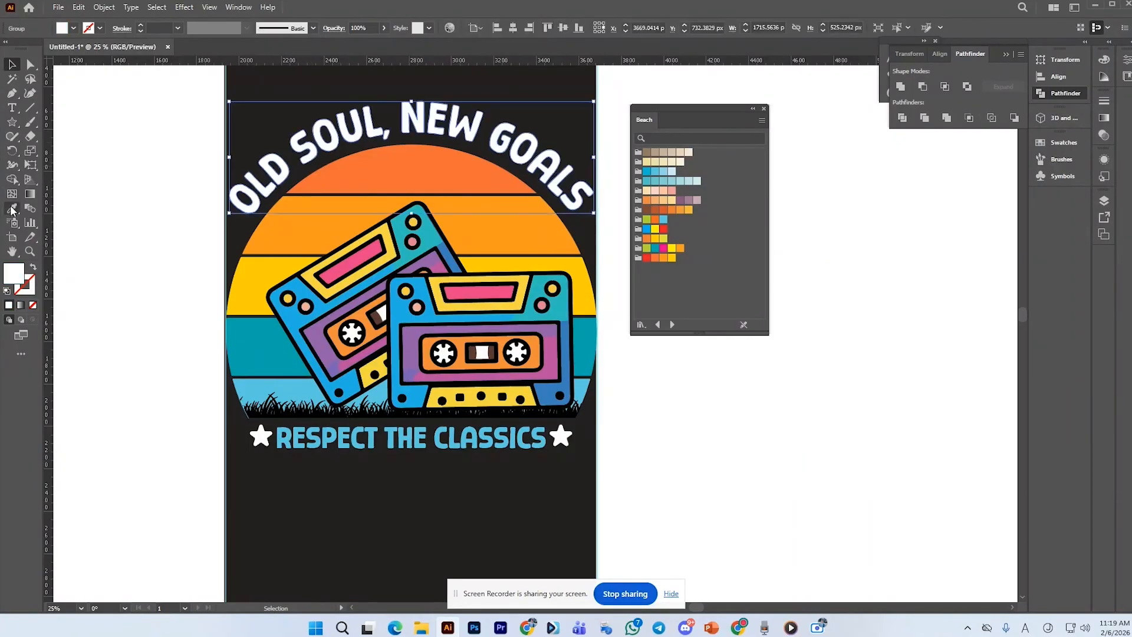
{"action": "left_click", "coordinate": [360, 189]}
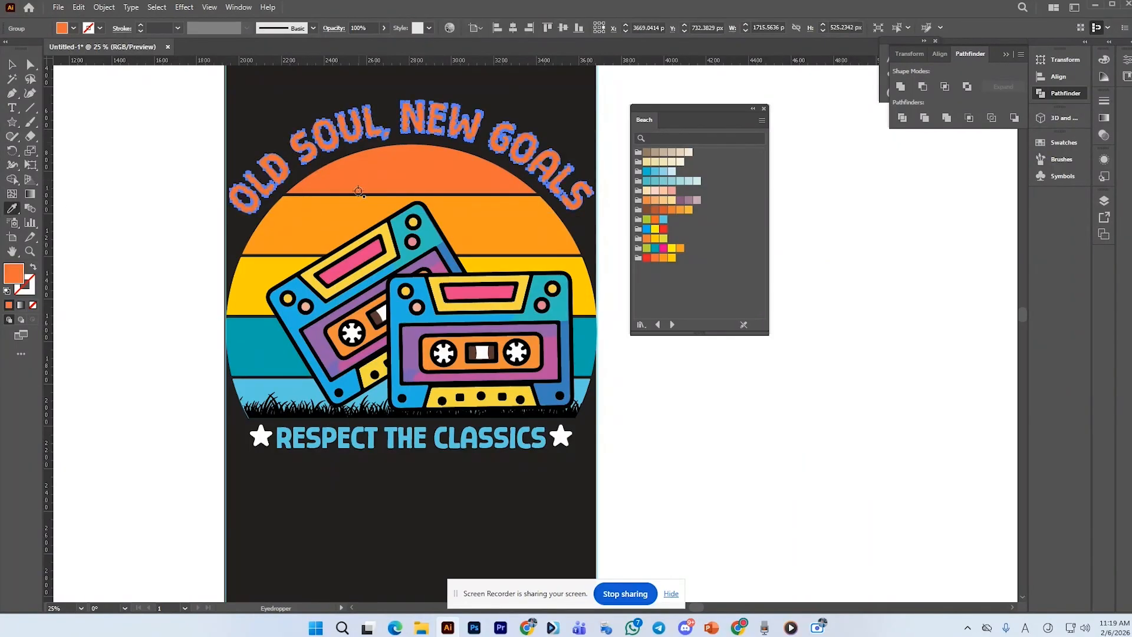
{"action": "left_click", "coordinate": [350, 212]}
{"action": "left_click", "coordinate": [13, 66]}
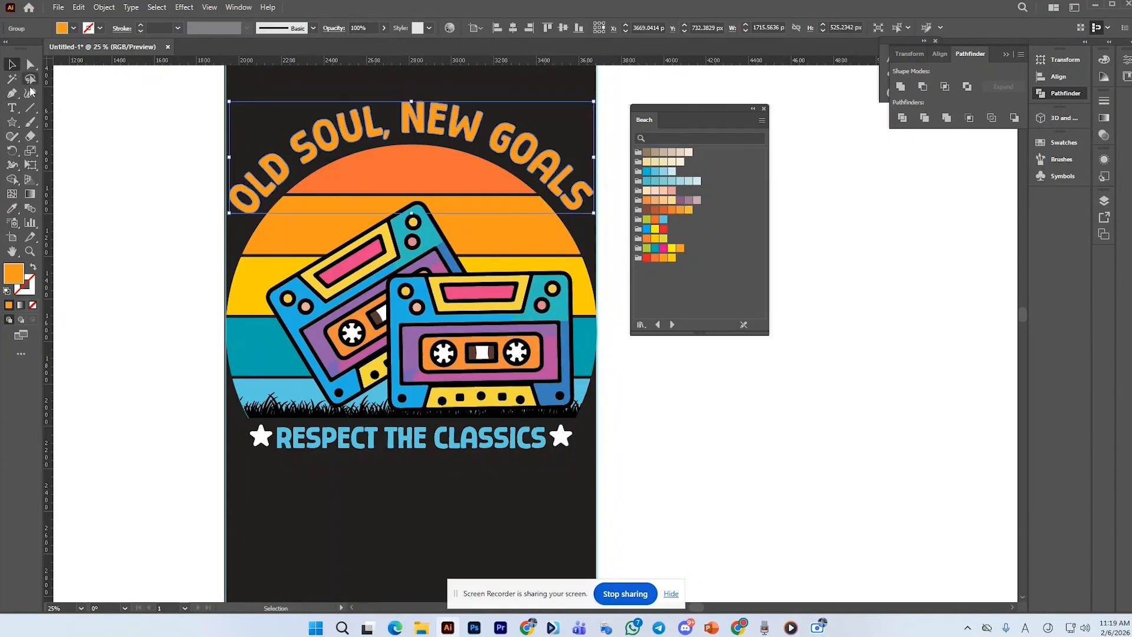
{"action": "left_click", "coordinate": [63, 147]}
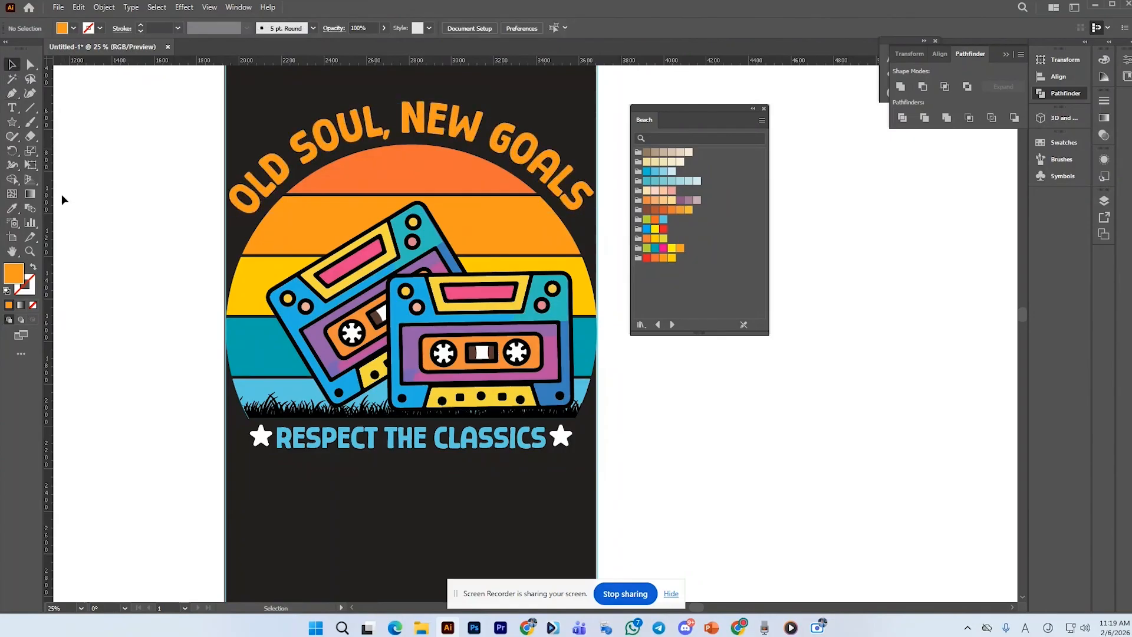
Color both stars with the sun's orange stripe color using the Eyedropper
{"action": "left_click", "coordinate": [261, 436]}
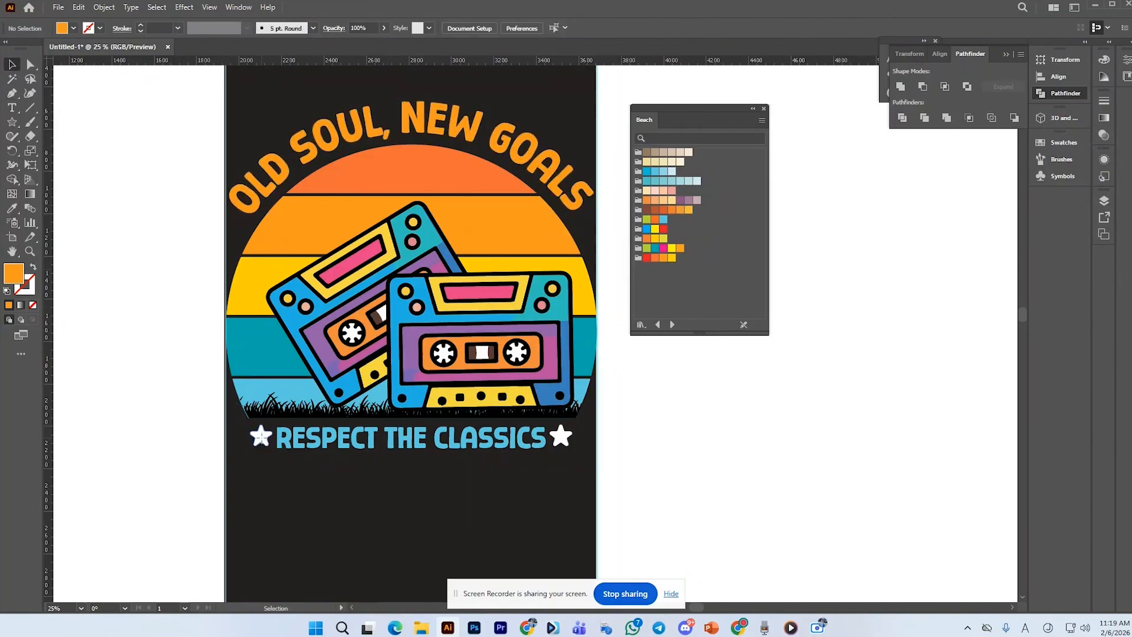
{"action": "left_click", "coordinate": [565, 436], "text": "shift"}
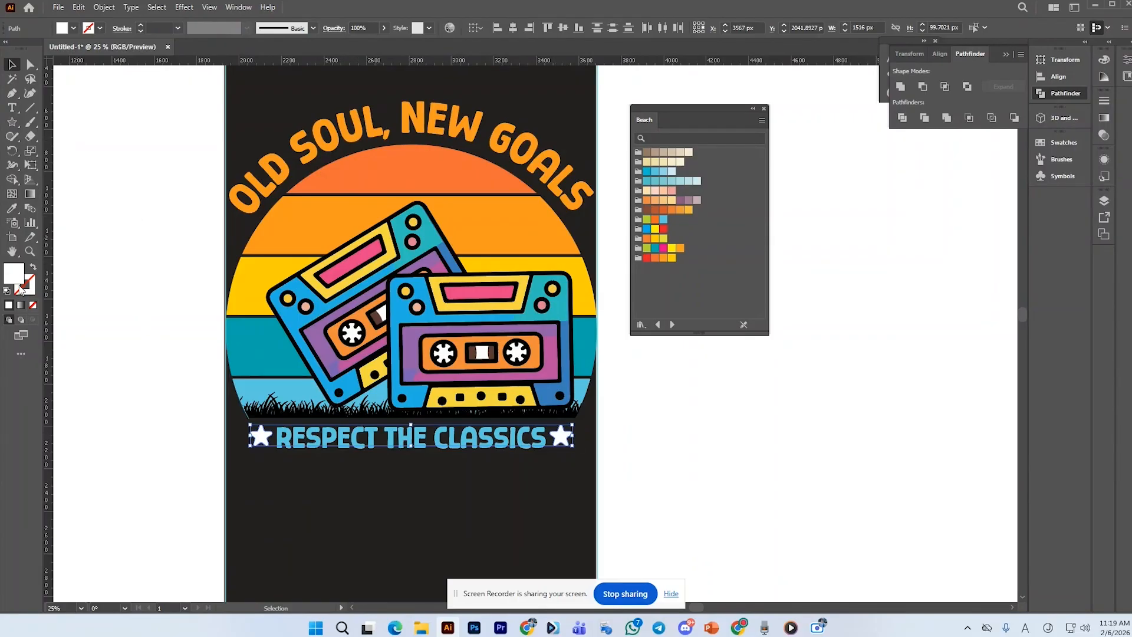
{"action": "left_click", "coordinate": [12, 209]}
{"action": "left_click", "coordinate": [299, 223]}
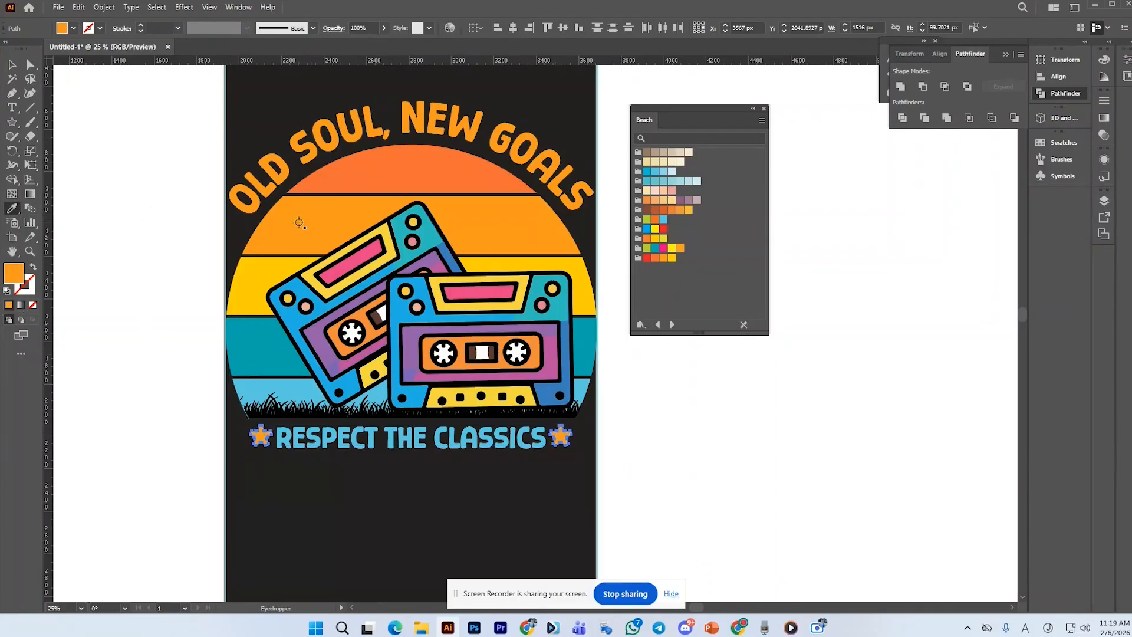
{"action": "left_click", "coordinate": [12, 64]}
{"action": "left_click", "coordinate": [105, 201]}
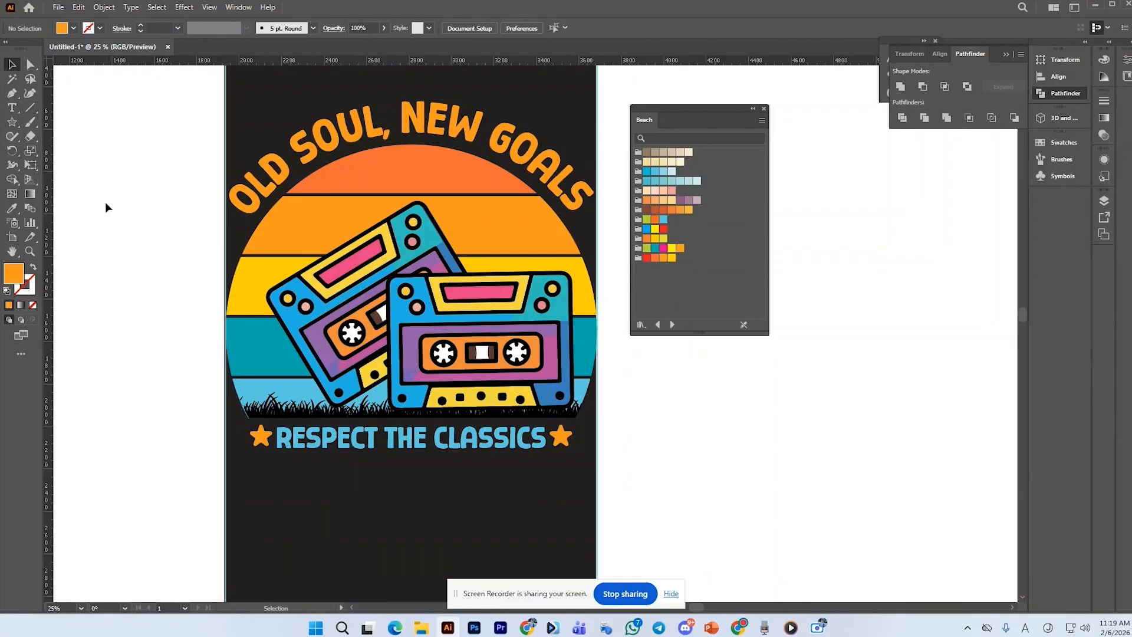
Recolor the "RESPECT THE CLASSICS" text with the sun's yellow stripe color using the Eyedropper
{"action": "left_click", "coordinate": [340, 448]}
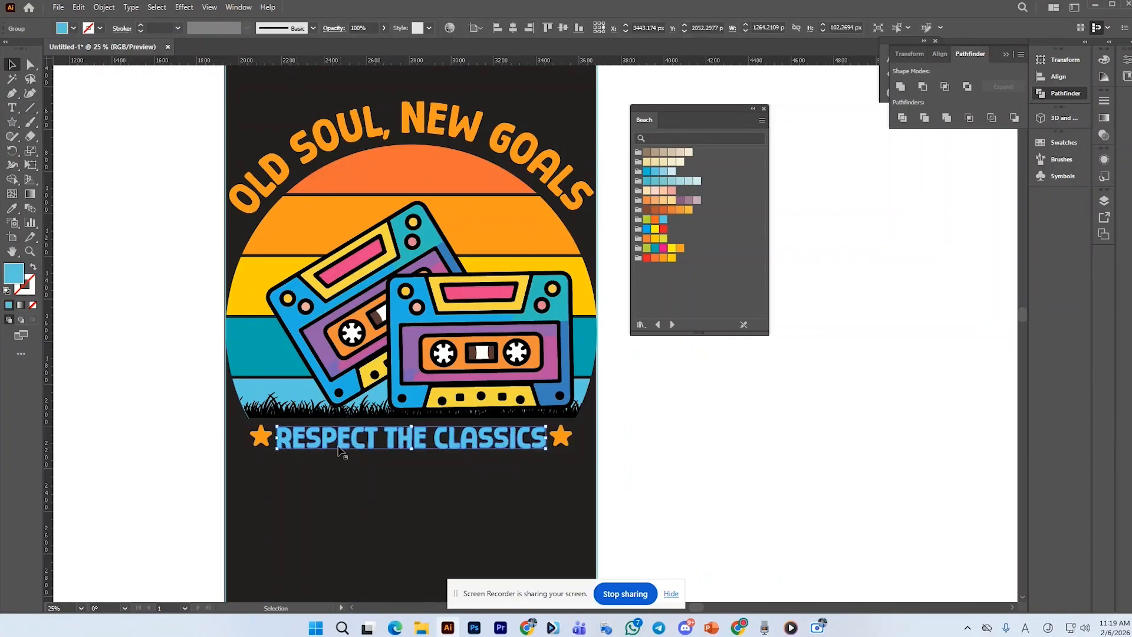
{"action": "left_click", "coordinate": [365, 137], "text": "shift"}
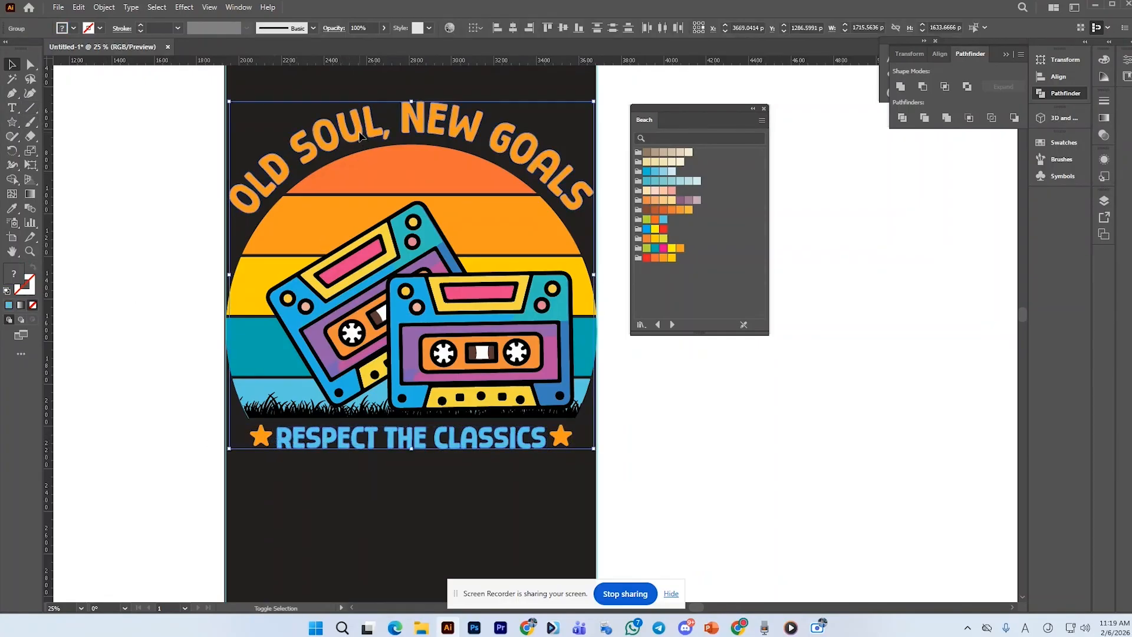
{"action": "left_click", "coordinate": [394, 521]}
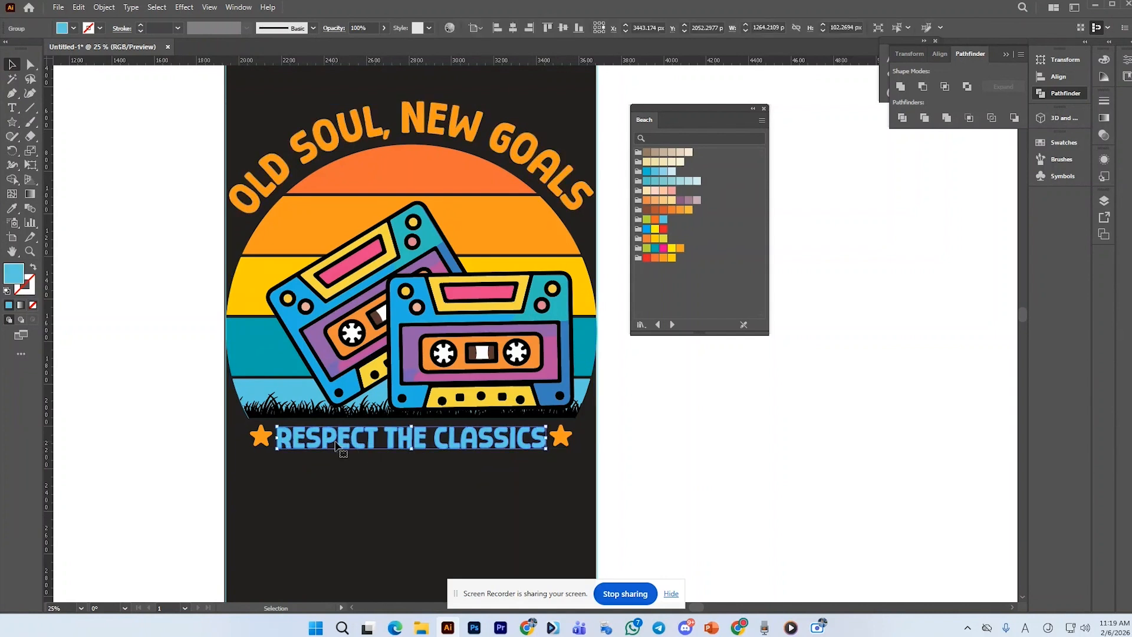
{"action": "left_click", "coordinate": [12, 208]}
{"action": "left_click", "coordinate": [265, 271]}
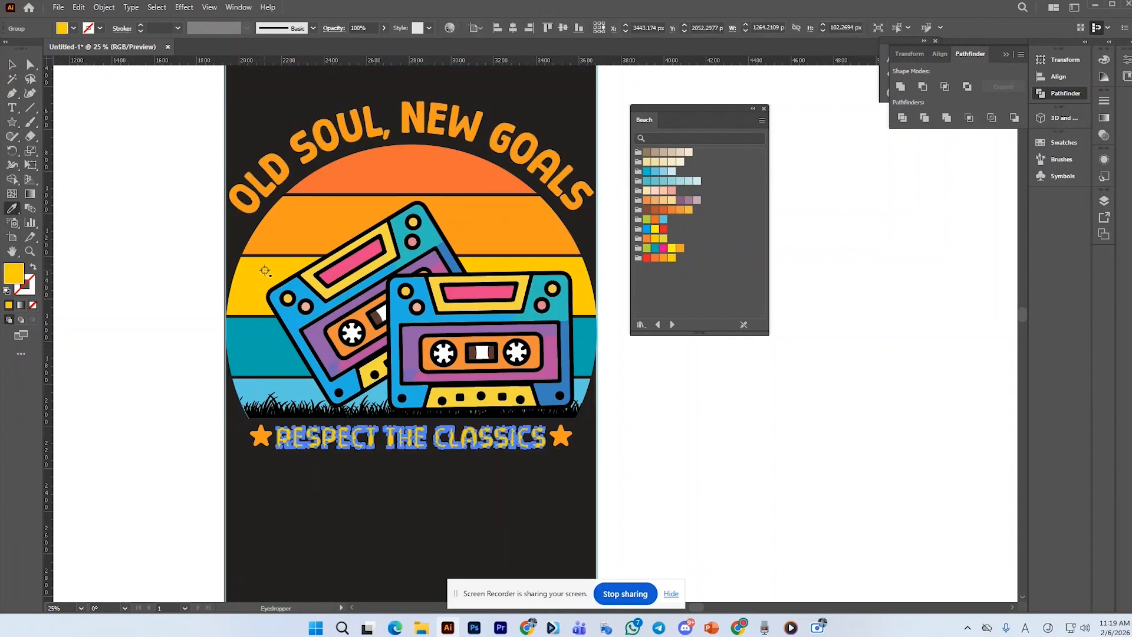
{"action": "left_click", "coordinate": [12, 64]}
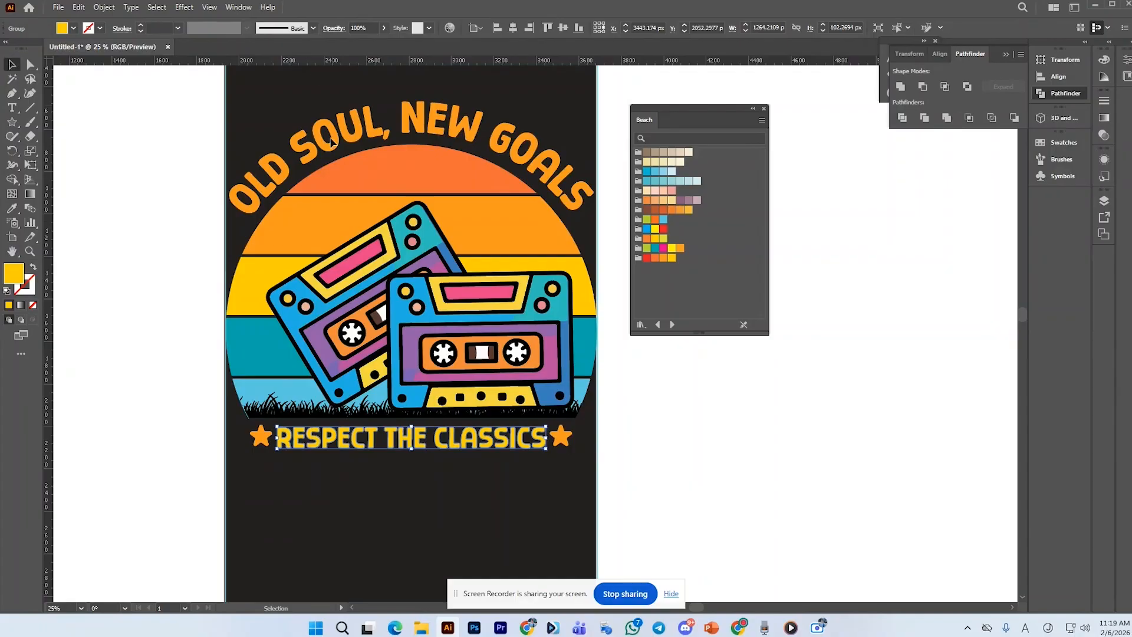
{"action": "left_click", "coordinate": [248, 475]}
Recolor both stars white by sampling the cassette's white reel with the Eyedropper
{"action": "left_click", "coordinate": [257, 448]}
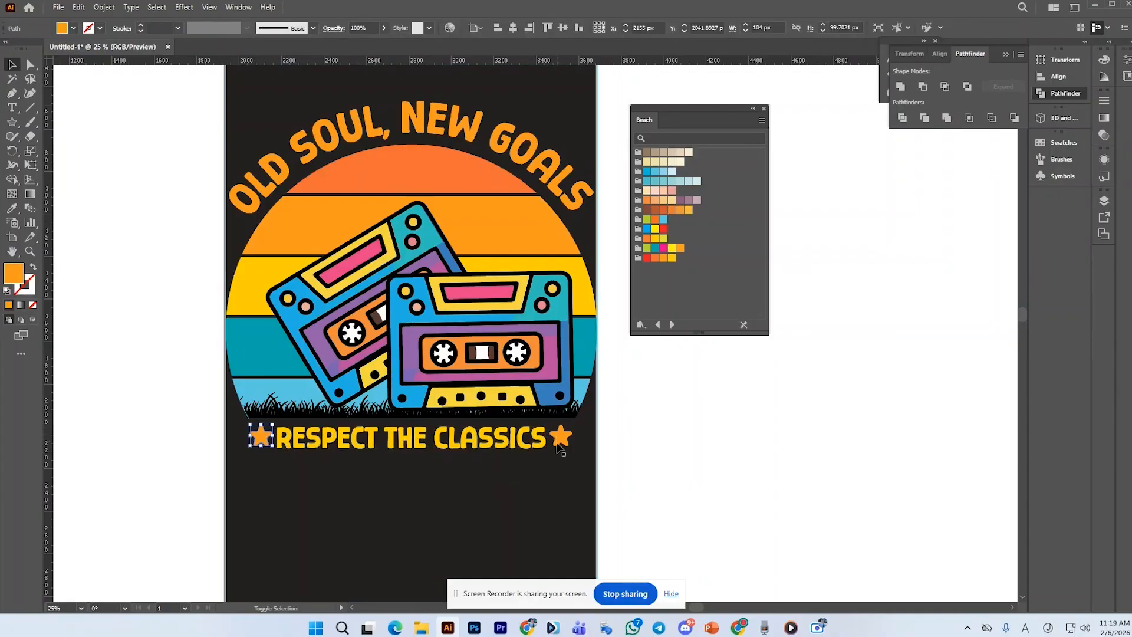
{"action": "left_click", "coordinate": [11, 207]}
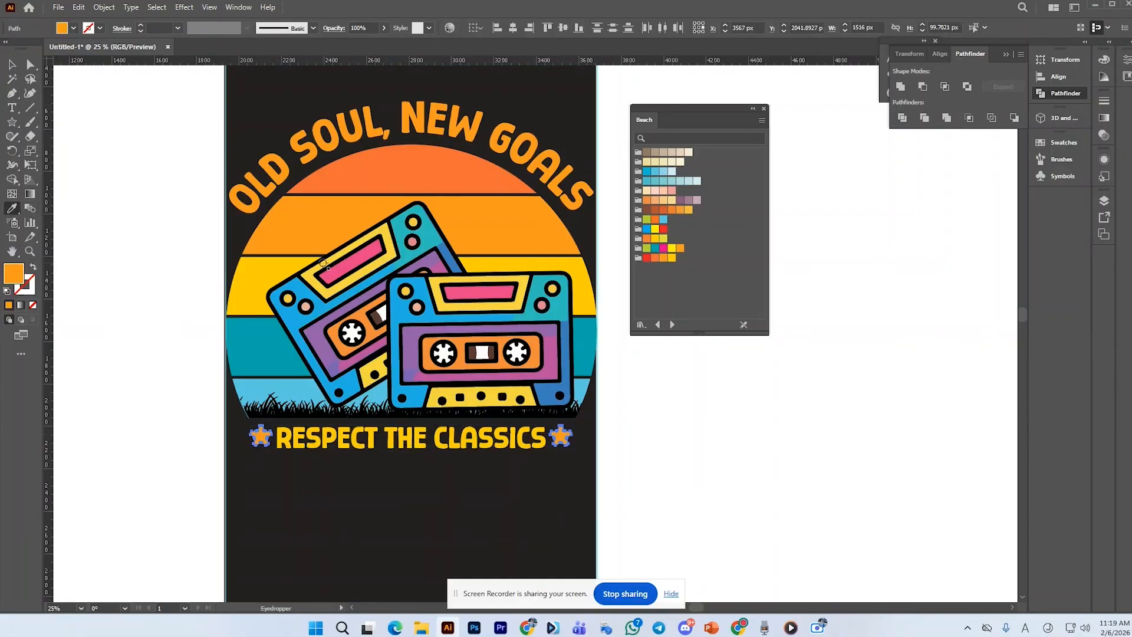
{"action": "left_click", "coordinate": [351, 335]}
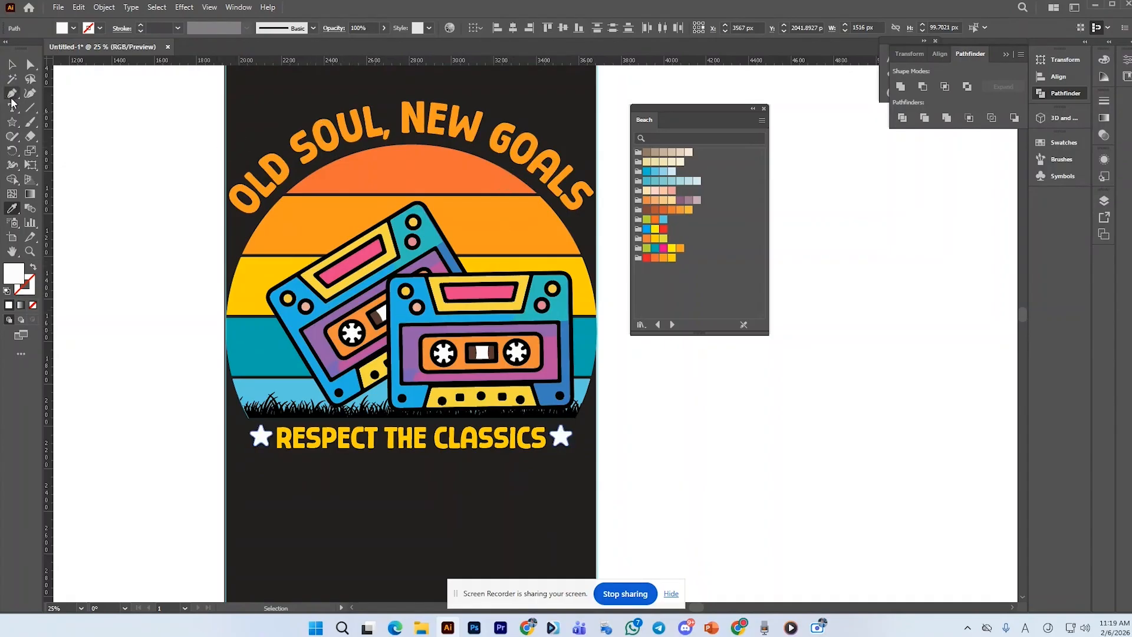
{"action": "left_click", "coordinate": [12, 63]}
{"action": "left_click", "coordinate": [103, 171]}
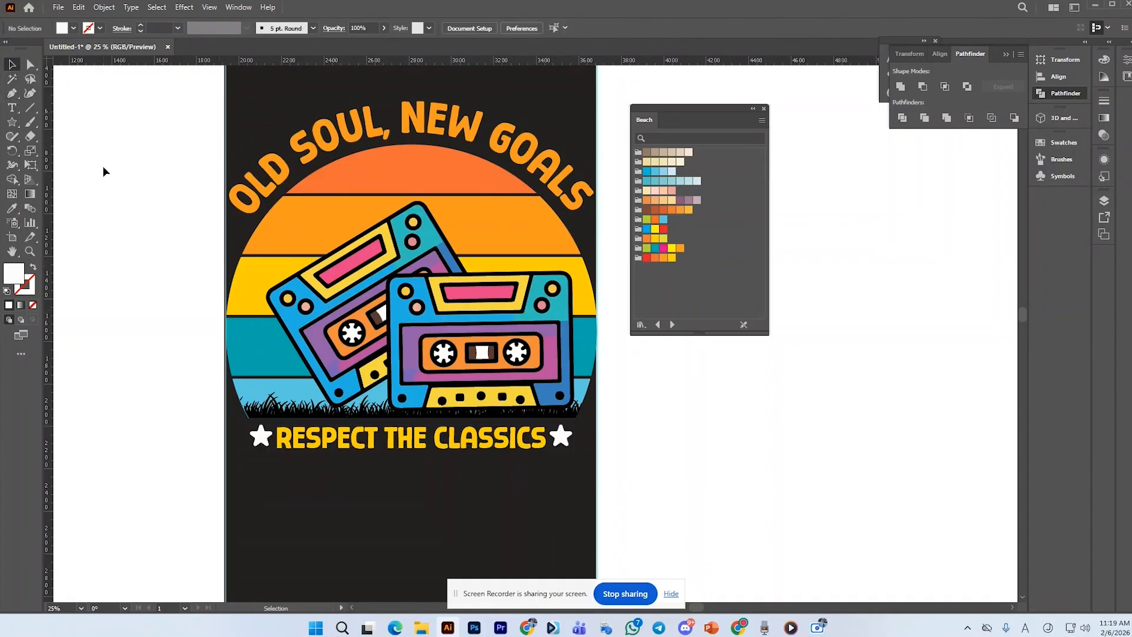
Recolor the "RESPECT THE CLASSICS" text with the cassette's blue color using the Eyedropper
{"action": "left_click", "coordinate": [365, 437]}
{"action": "left_click", "coordinate": [12, 209]}
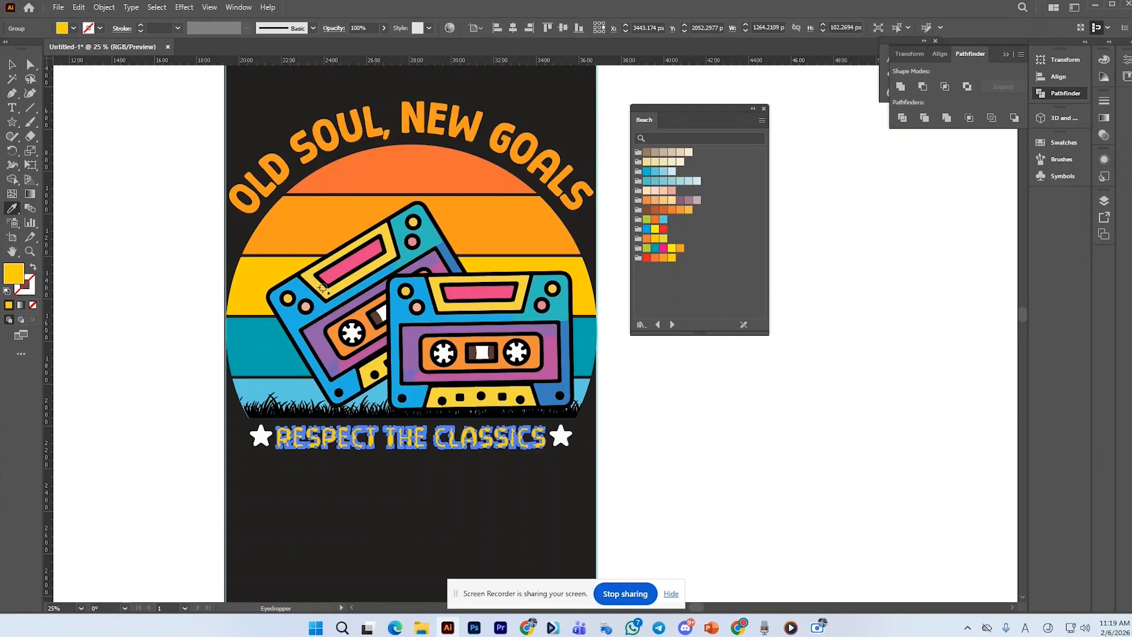
{"action": "left_click", "coordinate": [292, 324]}
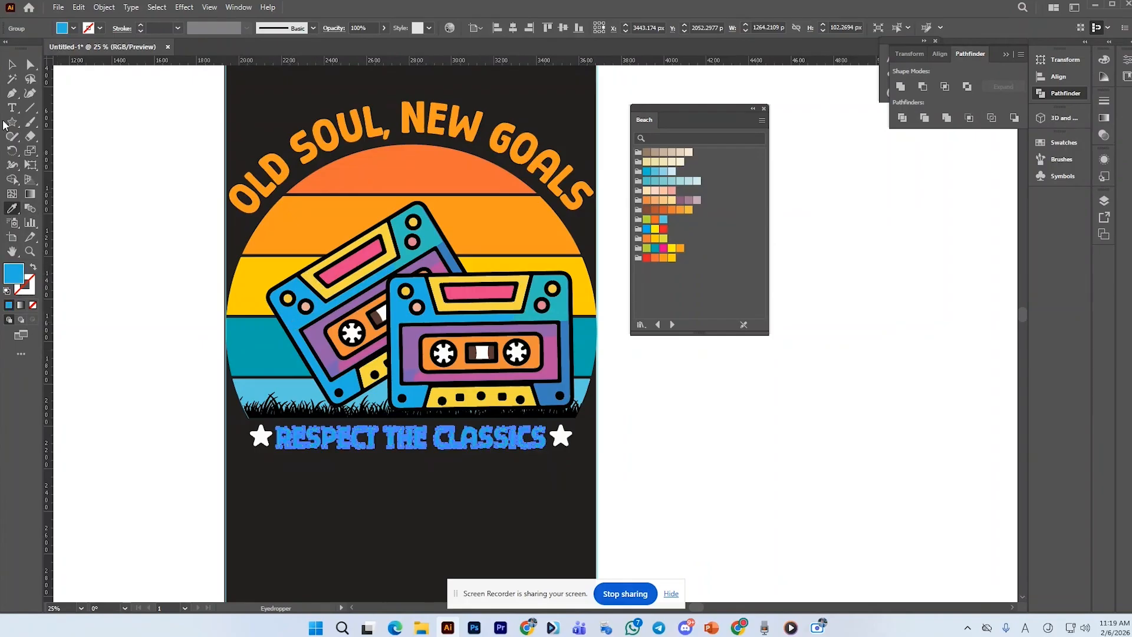
{"action": "left_click", "coordinate": [12, 63]}
{"action": "left_click", "coordinate": [93, 156]}
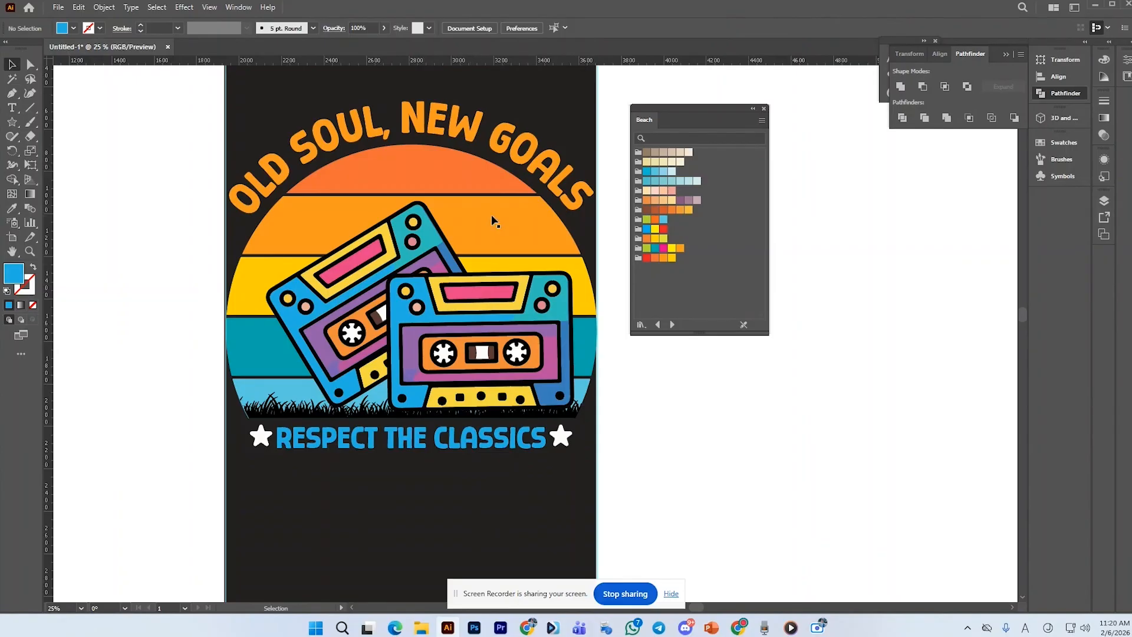
{"action": "scroll", "coordinate": [442, 452], "scroll_direction": "down", "scroll_amount": 1}
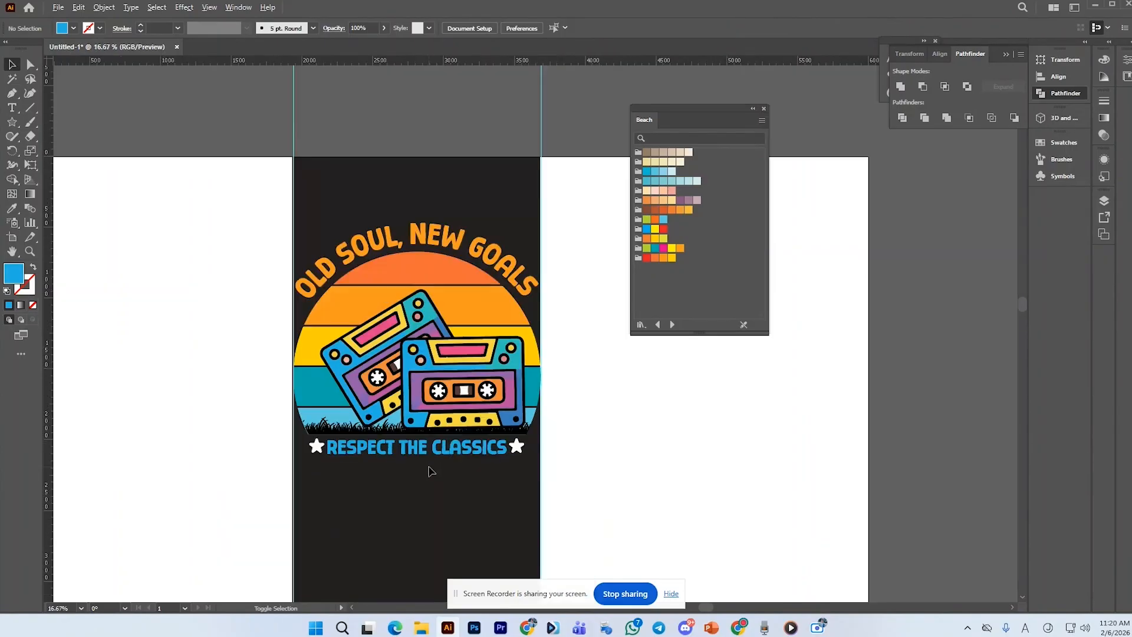
{"action": "scroll", "coordinate": [435, 468], "scroll_direction": "down", "scroll_amount": 2}
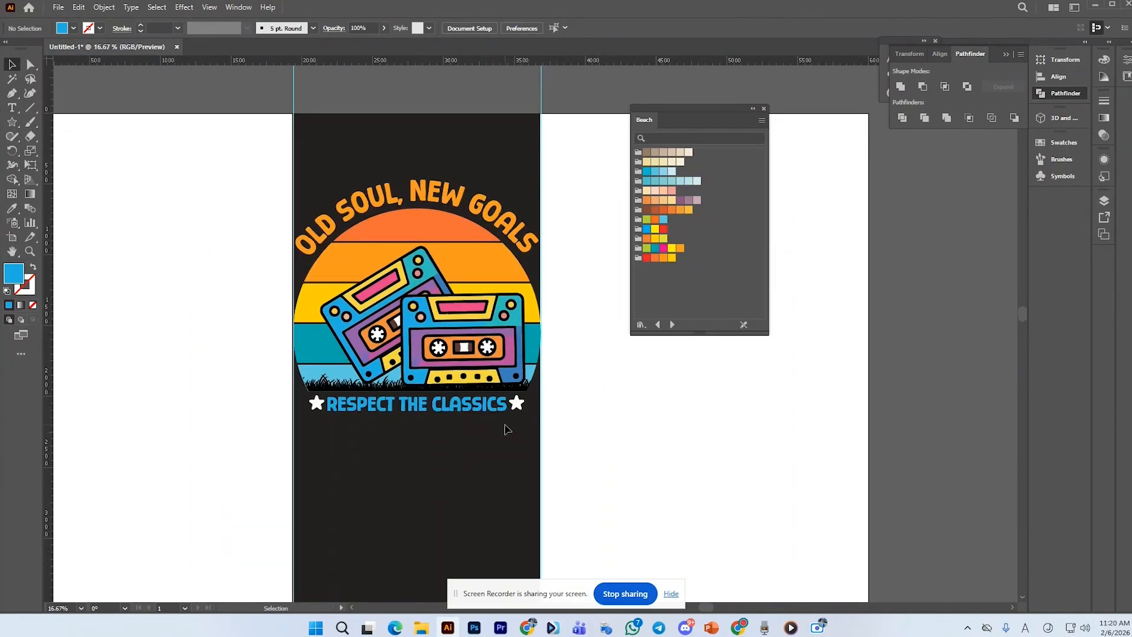
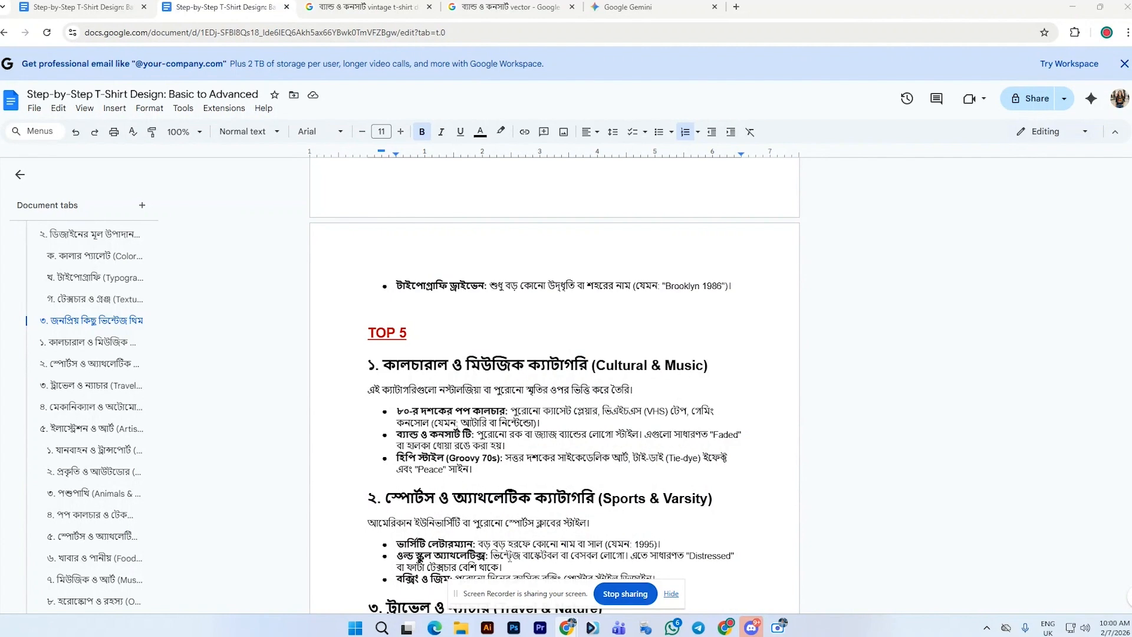
Switch to Illustrator
{"action": "left_click", "coordinate": [487, 628]}
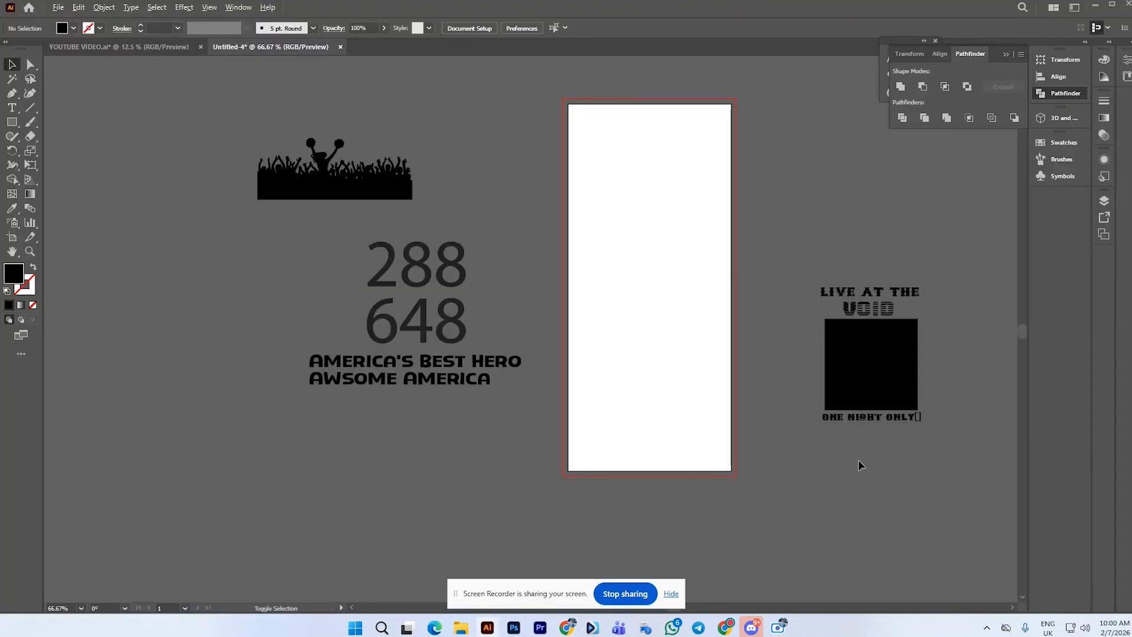
{"action": "scroll", "coordinate": [854, 449], "scroll_direction": "up", "scroll_amount": 1}
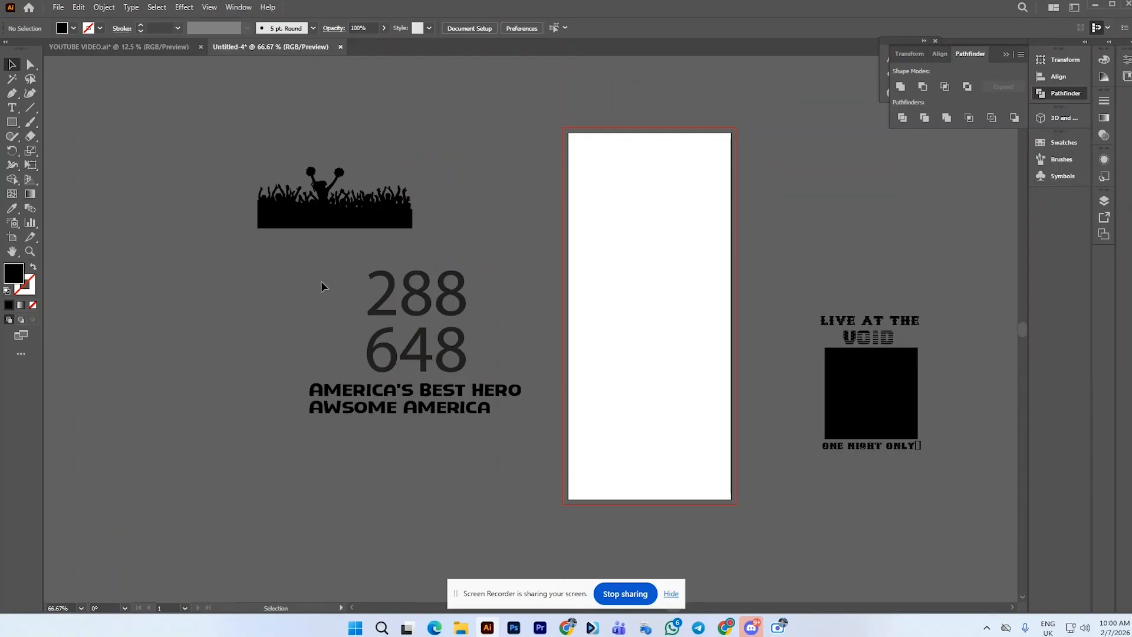
{"action": "left_click", "coordinate": [472, 331]}
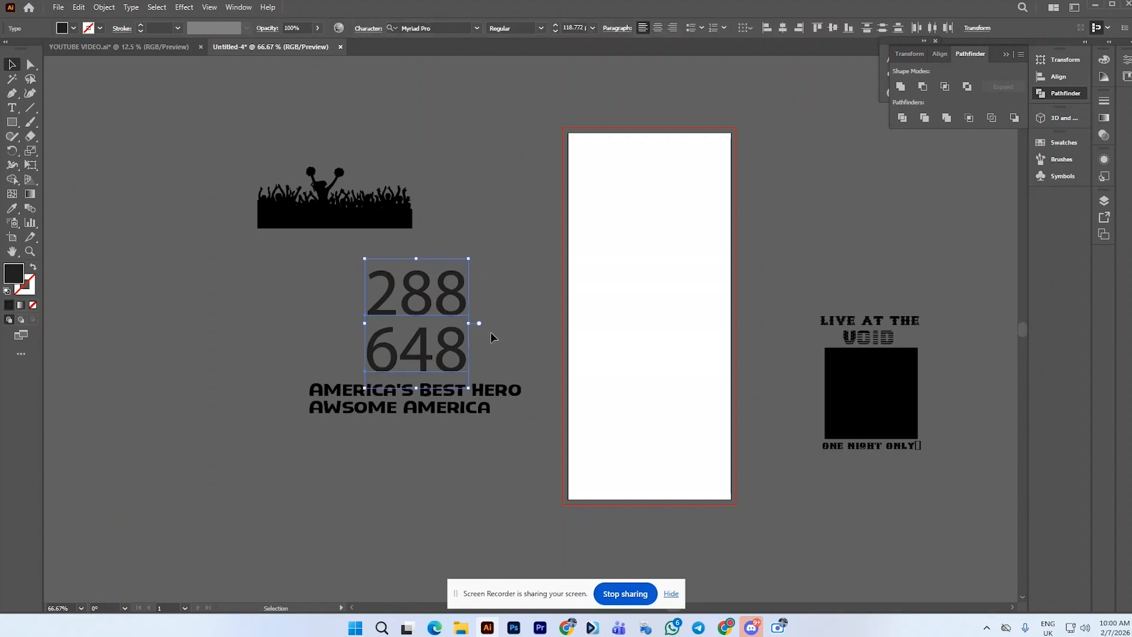
{"action": "left_click", "coordinate": [513, 283]}
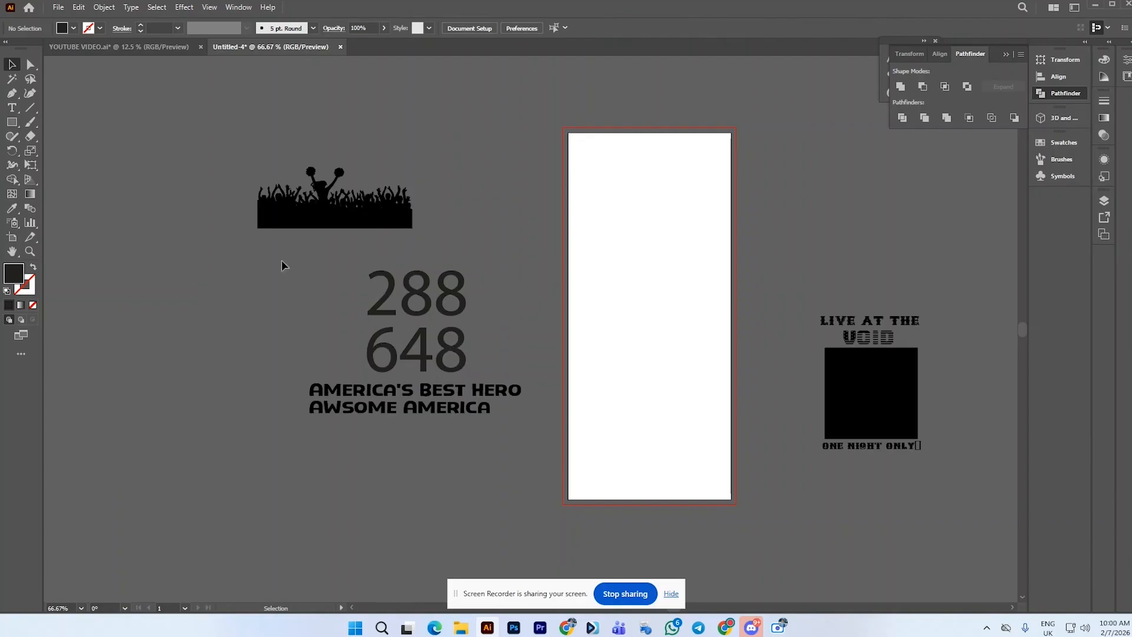
{"action": "left_click", "coordinate": [58, 7]}
{"action": "left_click", "coordinate": [74, 22]}
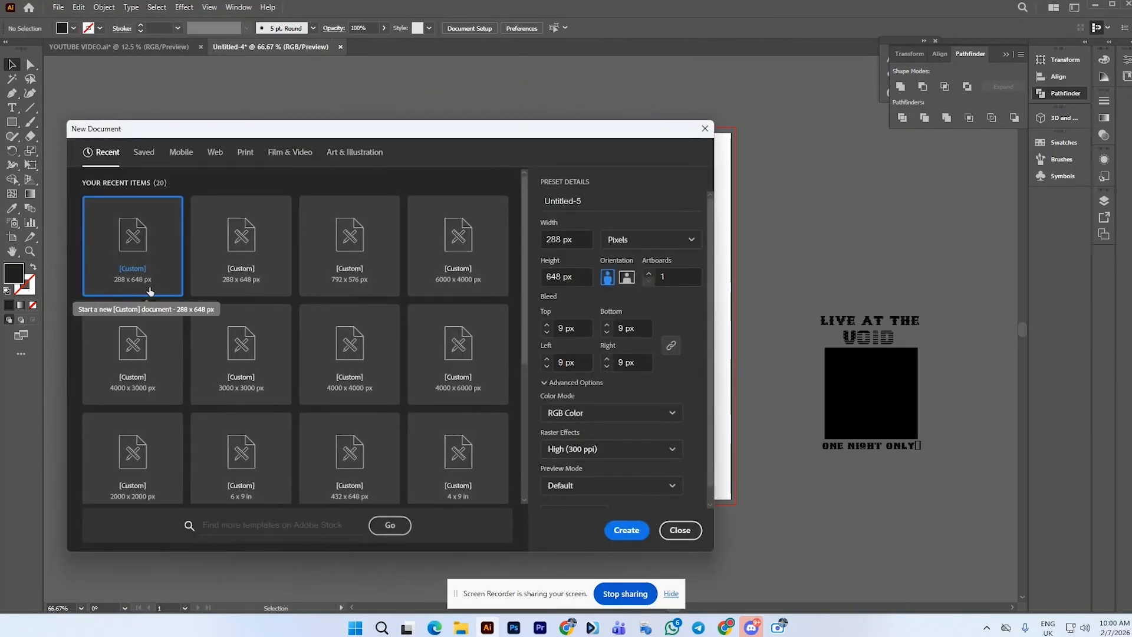
{"action": "left_click", "coordinate": [149, 291]}
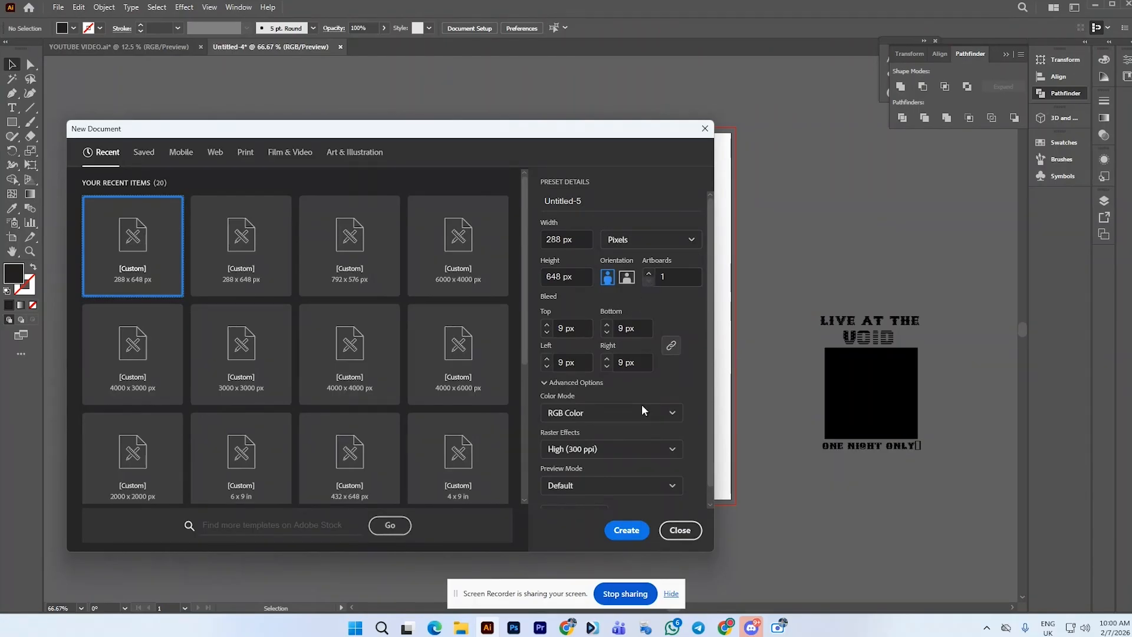
{"action": "left_click", "coordinate": [680, 530]}
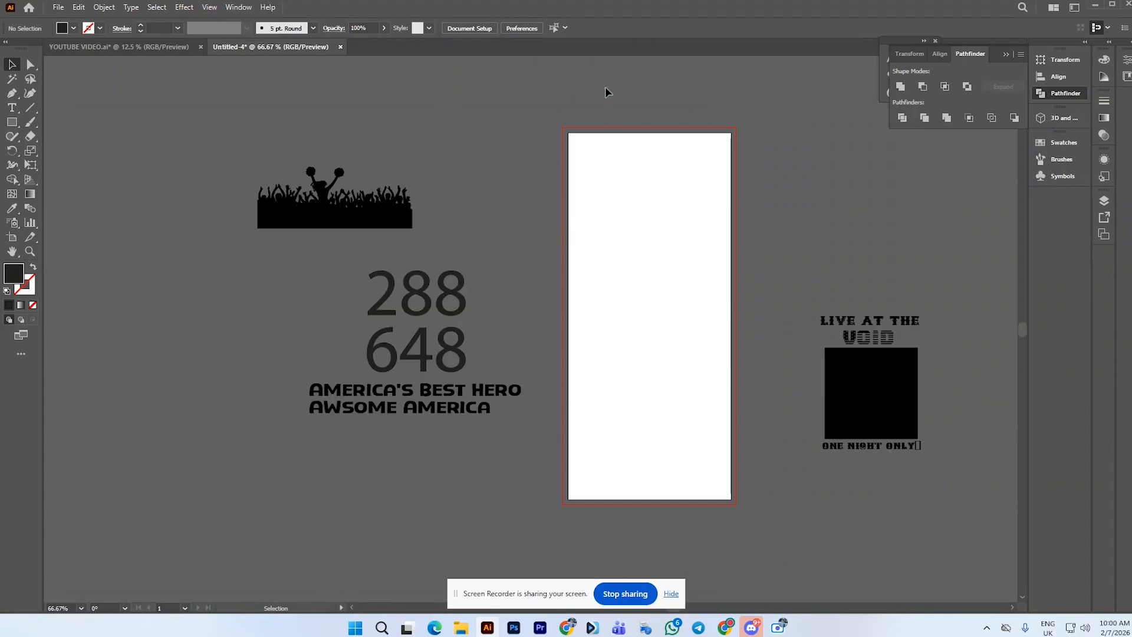
Draw a 288 × 648 px rectangle and center it horizontally and vertically on the artboard
{"action": "left_click_drag", "start_coordinate": [564, 109], "coordinate": [729, 176]}
{"action": "left_click", "coordinate": [12, 122]}
{"action": "left_click", "coordinate": [489, 179]}
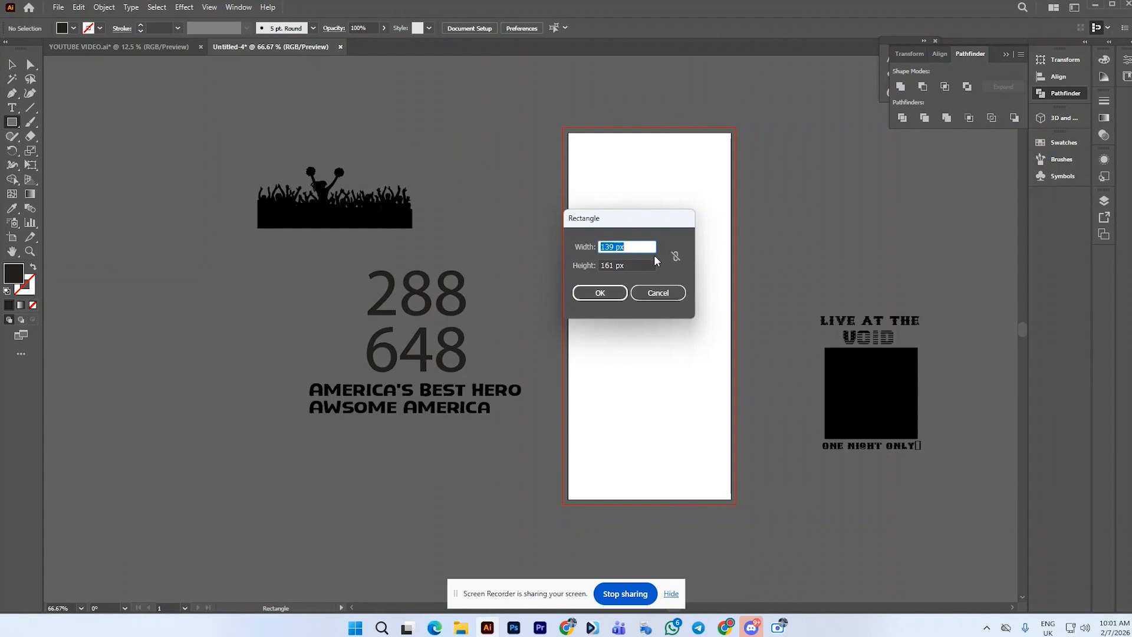
{"action": "type", "text": "288"}
{"action": "key", "text": "Tab"}
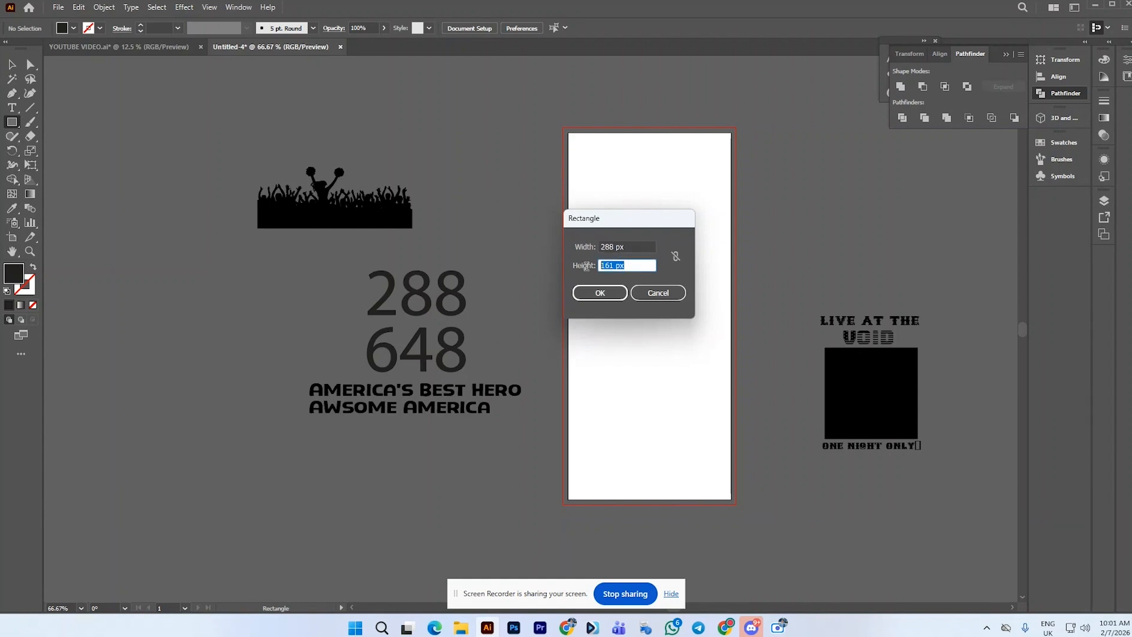
{"action": "type", "text": "648"}
{"action": "left_click", "coordinate": [600, 292]}
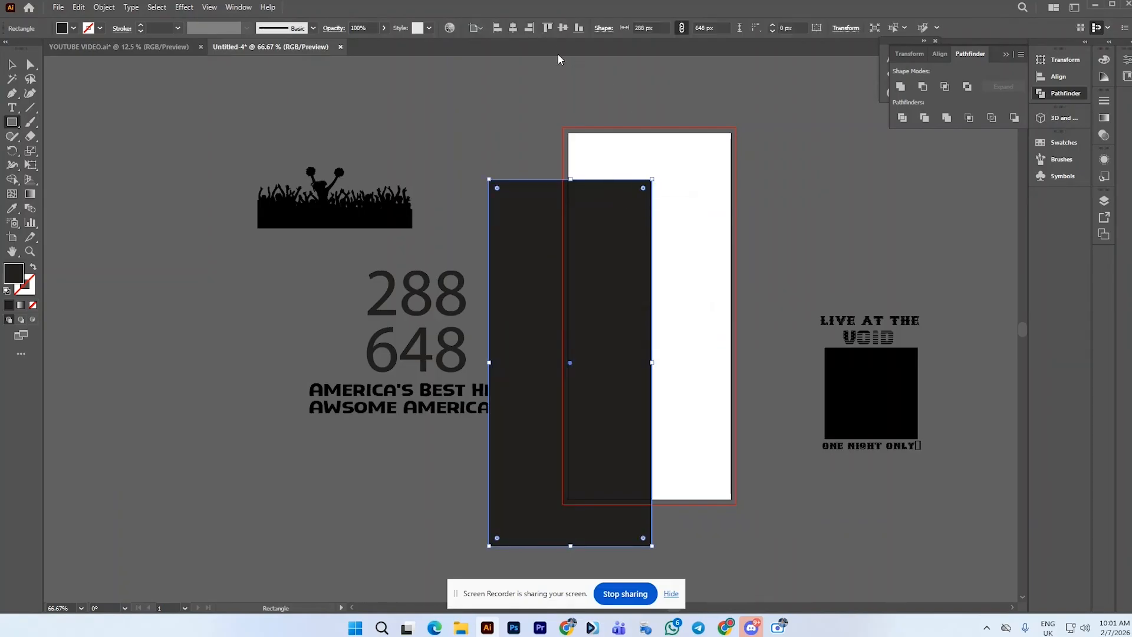
{"action": "left_click", "coordinate": [514, 30]}
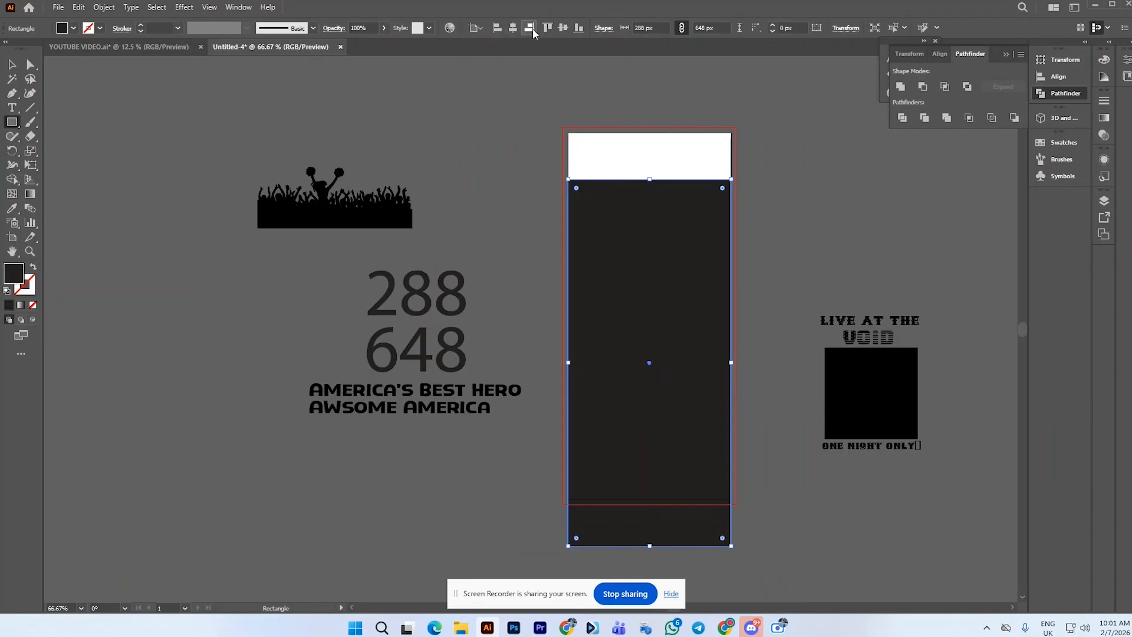
{"action": "left_click", "coordinate": [562, 28]}
{"action": "key", "text": "ctrl+shift+a"}
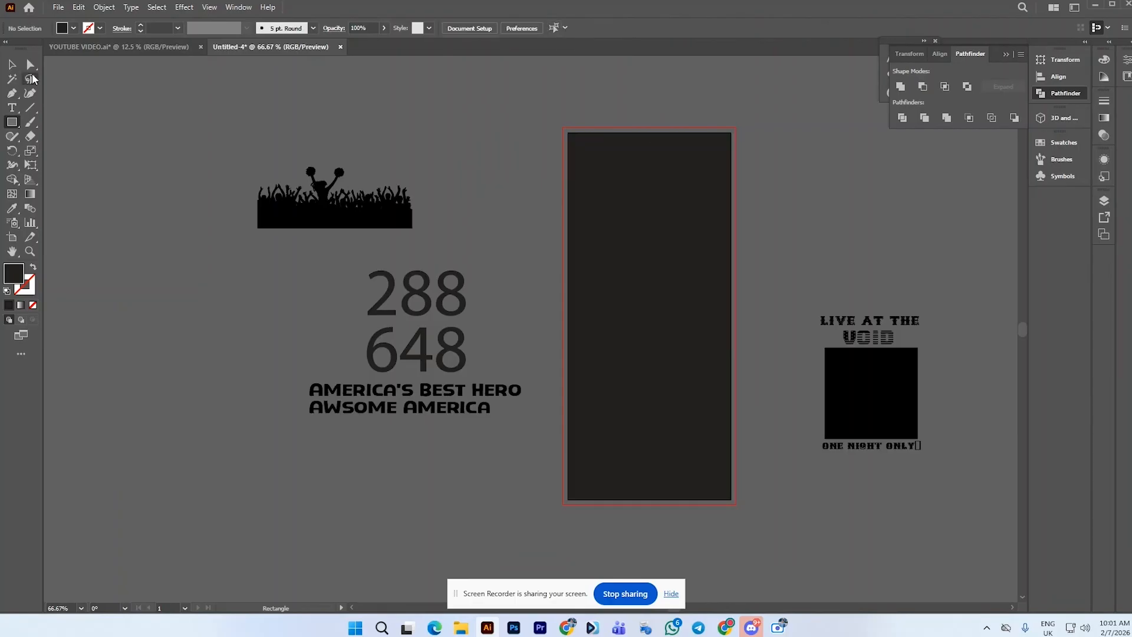
Draw a rectangle about 287 × 249 px across the middle of the dark background
{"action": "left_click", "coordinate": [12, 64]}
{"action": "scroll", "coordinate": [683, 260], "scroll_direction": "up", "scroll_amount": 1}
{"action": "scroll", "coordinate": [534, 239], "scroll_direction": "down", "scroll_amount": 1}
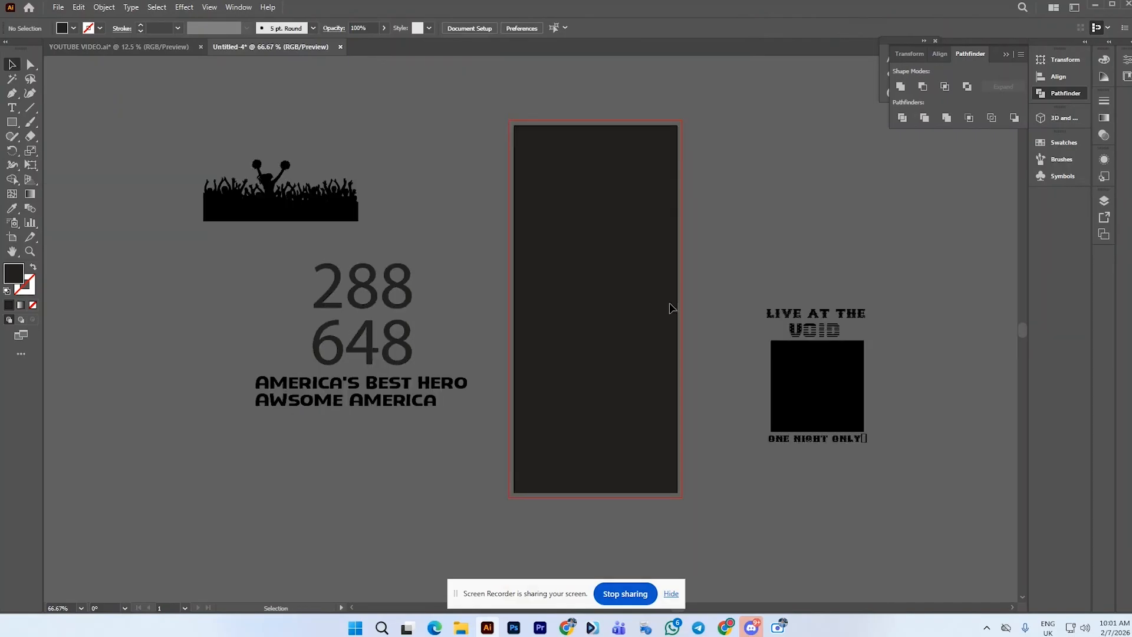
{"action": "left_click", "coordinate": [11, 122]}
{"action": "left_click_drag", "start_coordinate": [516, 211], "coordinate": [539, 364]}
{"action": "key", "text": "ctrl+z"}
{"action": "mouse_move", "coordinate": [515, 195]}
{"action": "left_mouse_down"}
{"action": "mouse_move", "coordinate": [639, 304]}
{"action": "mouse_move", "coordinate": [680, 373]}
{"action": "mouse_move", "coordinate": [676, 337]}
{"action": "left_mouse_up"}
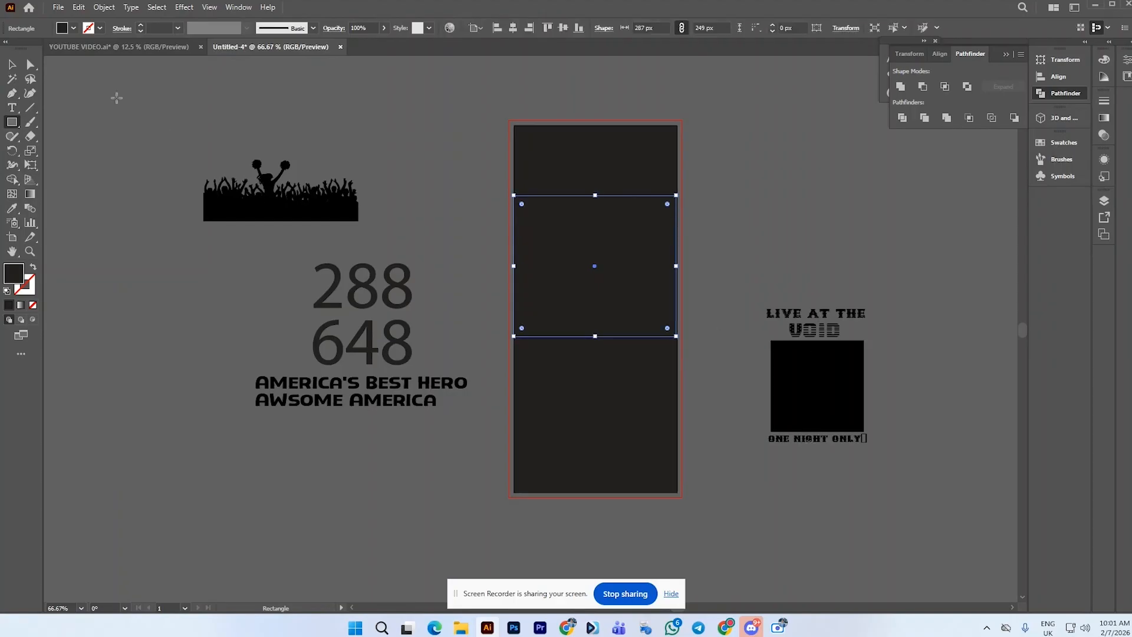
{"action": "left_click", "coordinate": [12, 65]}
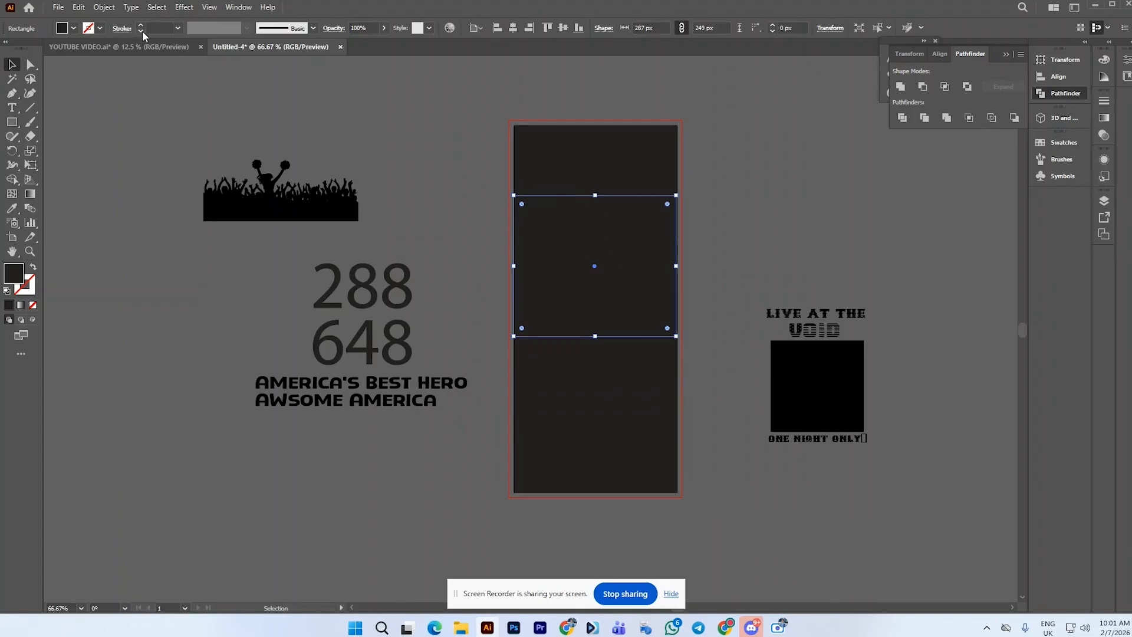
Fill the new rectangle red and center it horizontally and vertically on the artboard
{"action": "left_click", "coordinate": [74, 28]}
{"action": "left_click", "coordinate": [32, 50]}
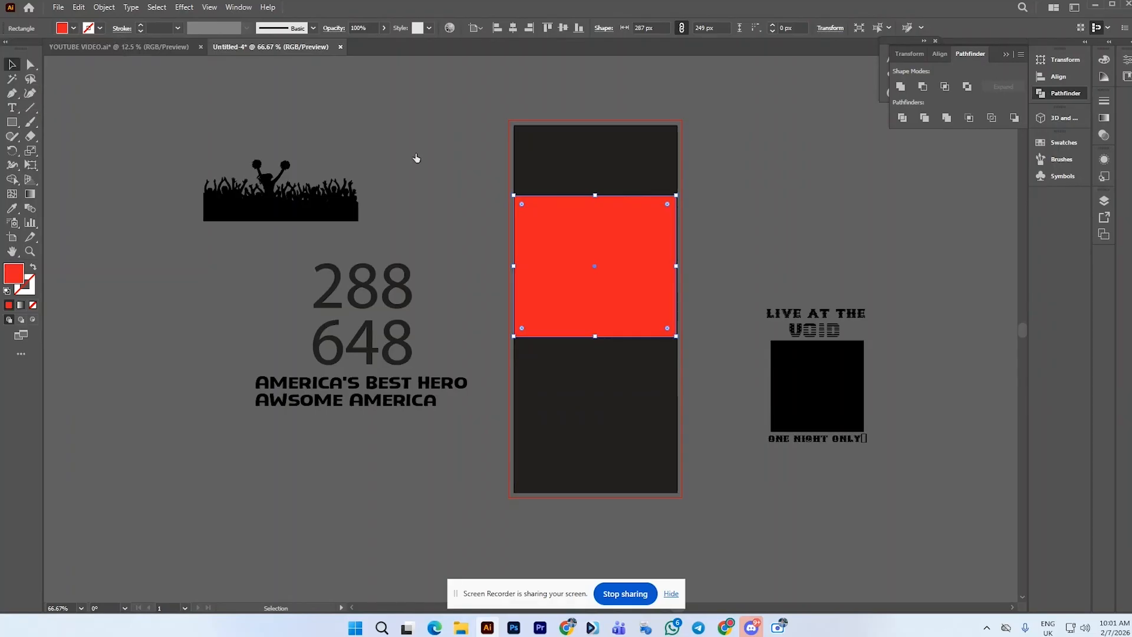
{"action": "scroll", "coordinate": [656, 267], "scroll_direction": "up", "scroll_amount": 1}
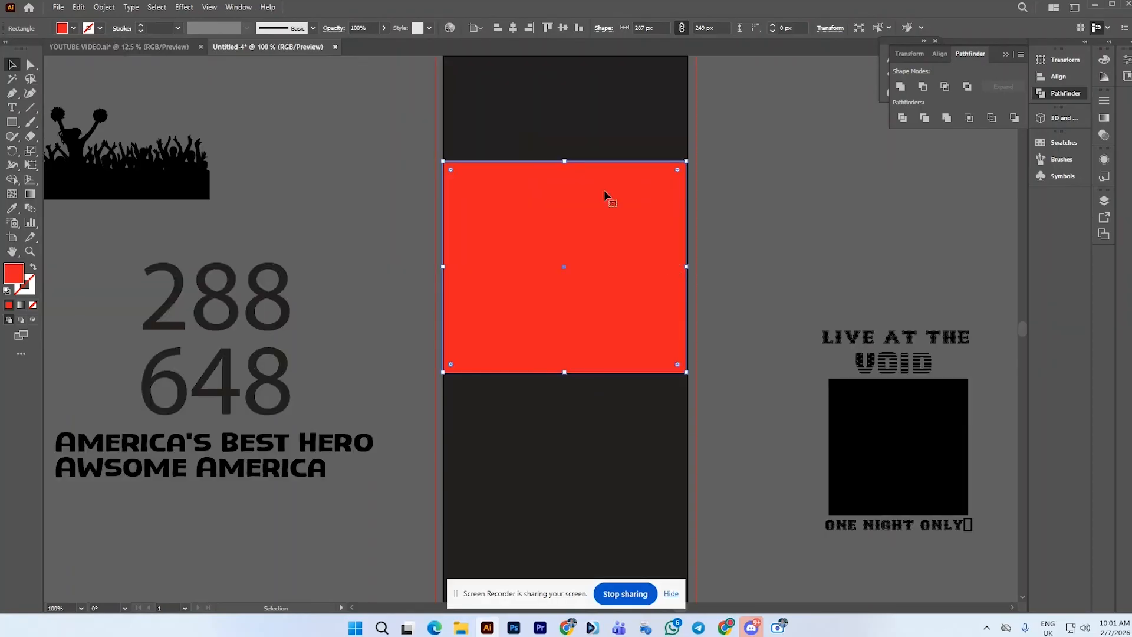
{"action": "left_click", "coordinate": [513, 30]}
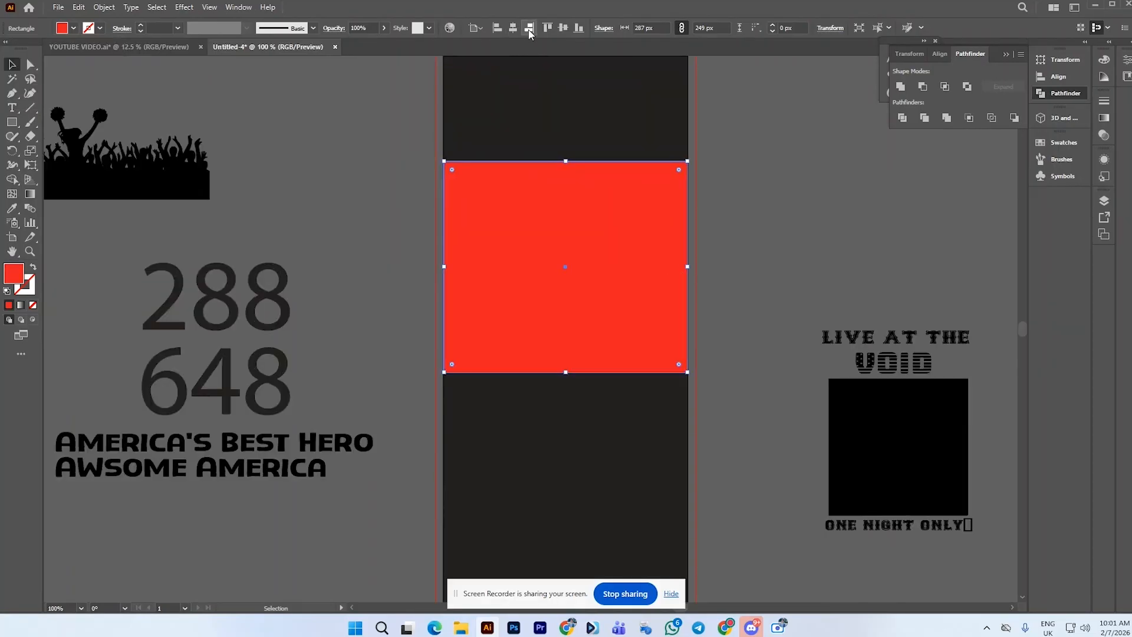
{"action": "left_click", "coordinate": [564, 28]}
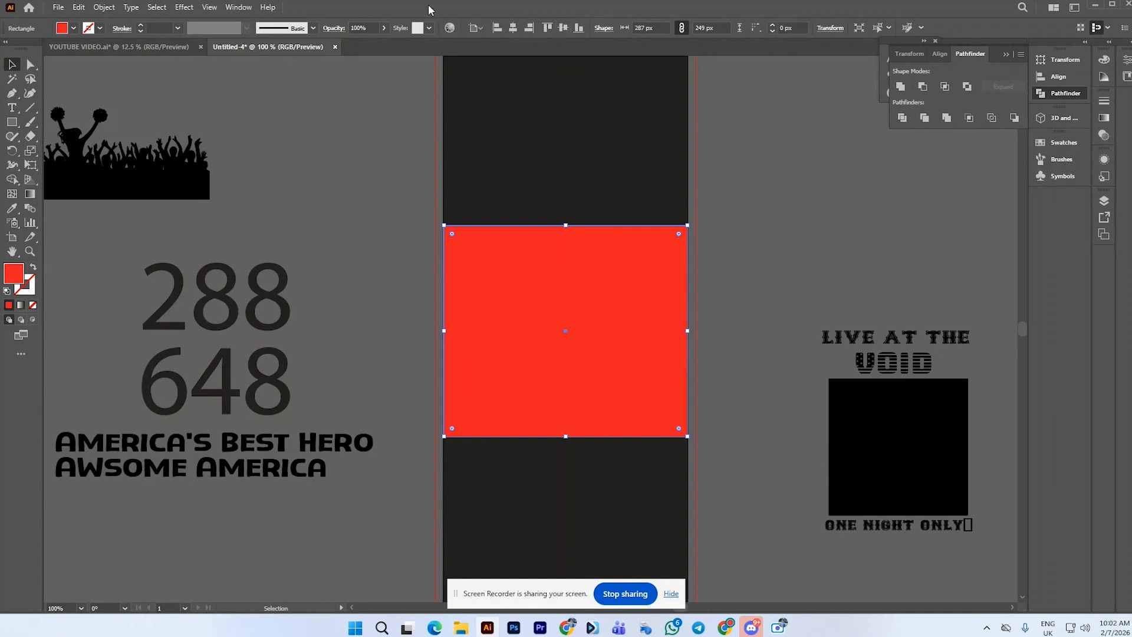
Split the red rectangle into a grid of 1 row and 5 columns with a 15 px column gutter
{"action": "left_click", "coordinate": [104, 7]}
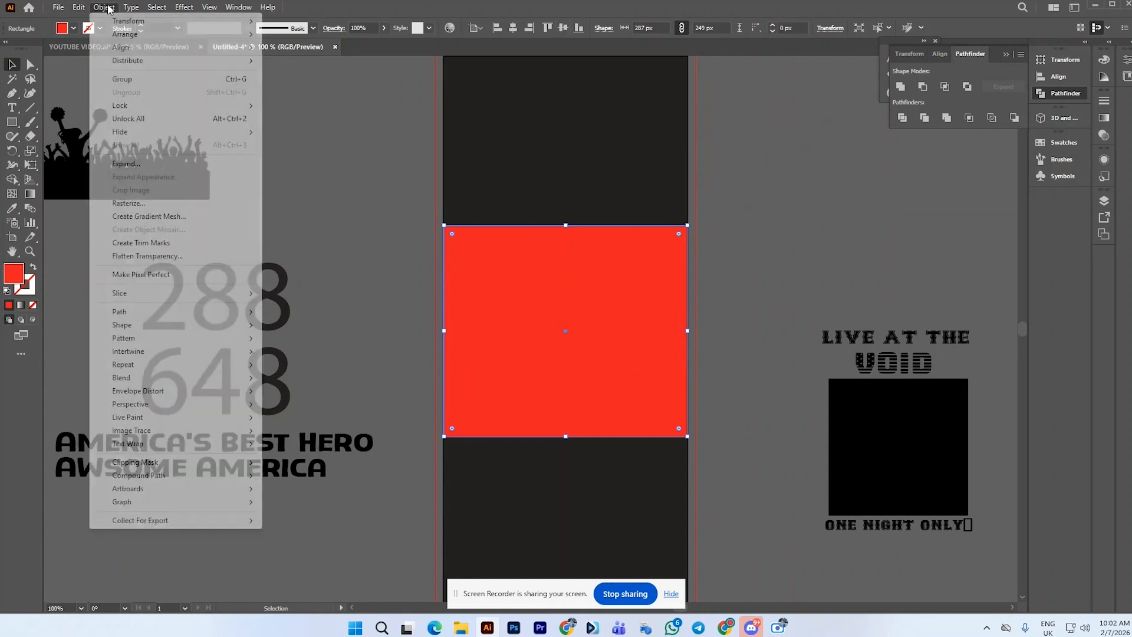
{"action": "mouse_move", "coordinate": [127, 313]}
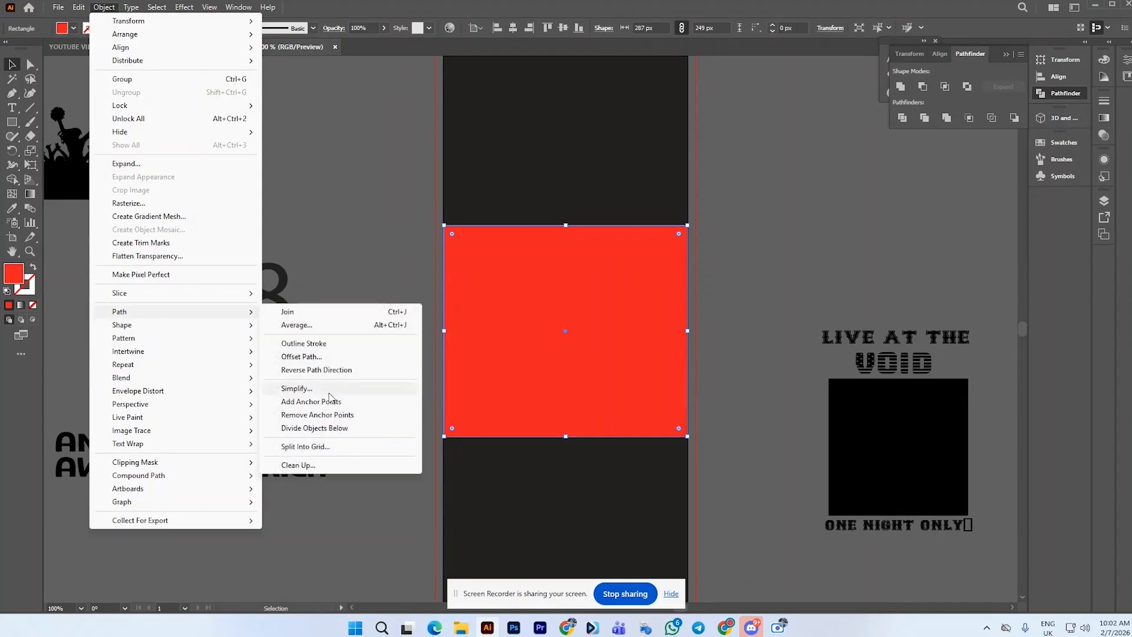
{"action": "left_click", "coordinate": [302, 448]}
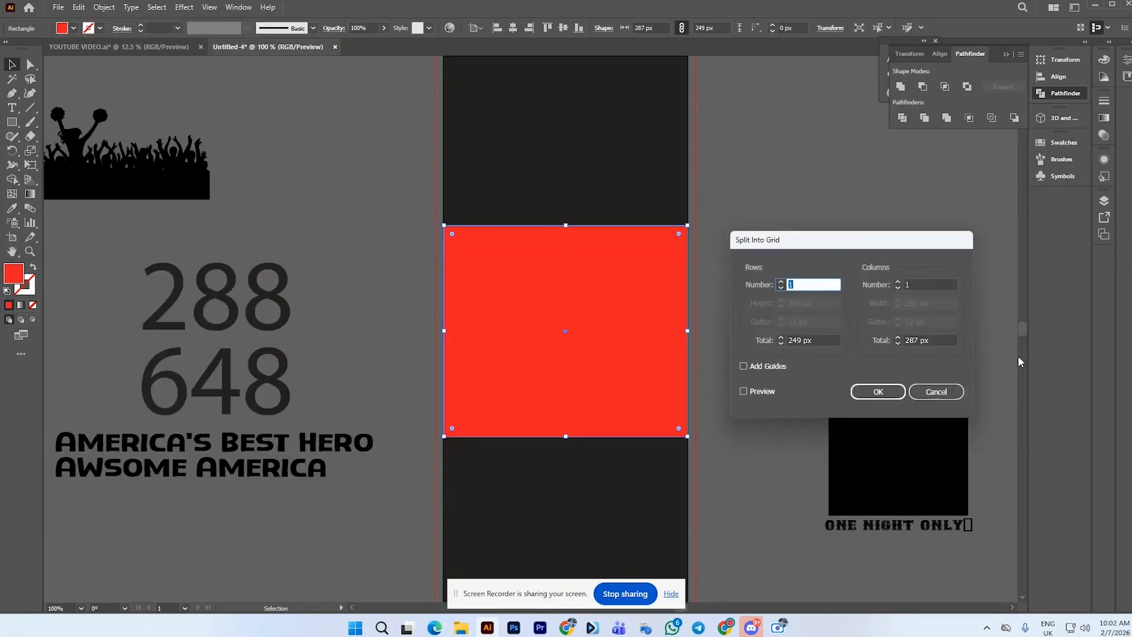
{"action": "left_click", "coordinate": [744, 392]}
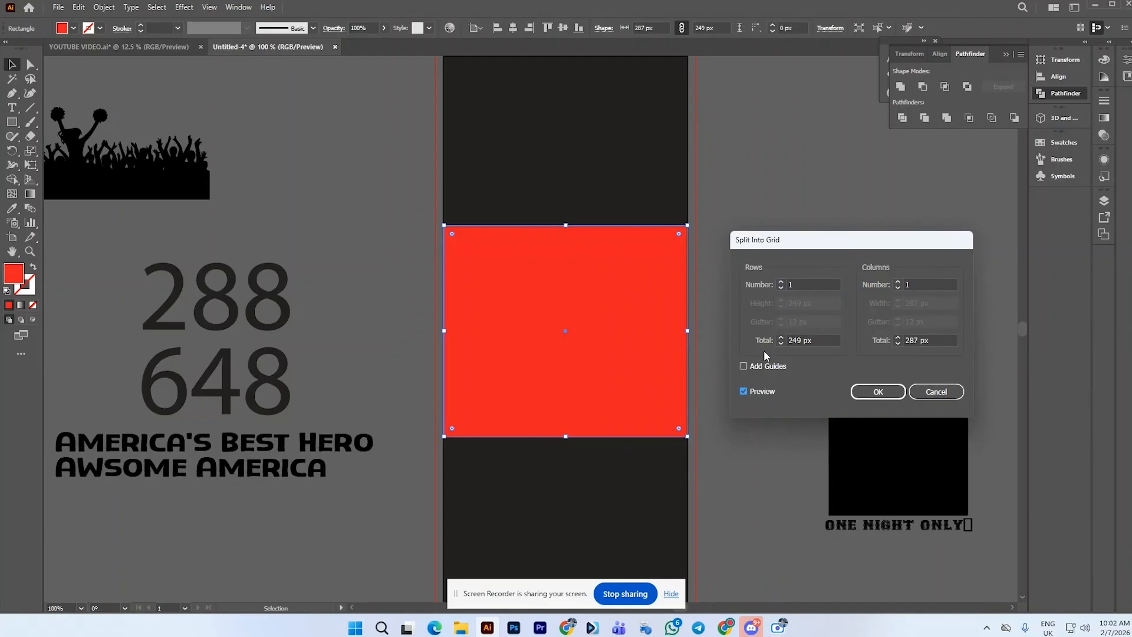
{"action": "left_click", "coordinate": [782, 282]}
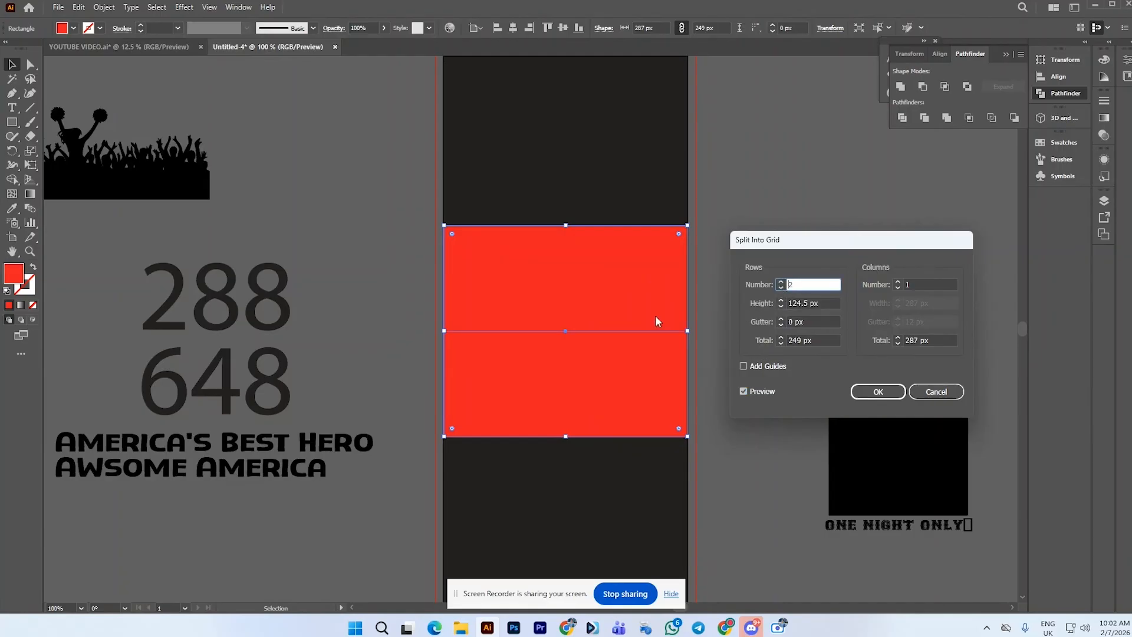
{"action": "left_click", "coordinate": [781, 288]}
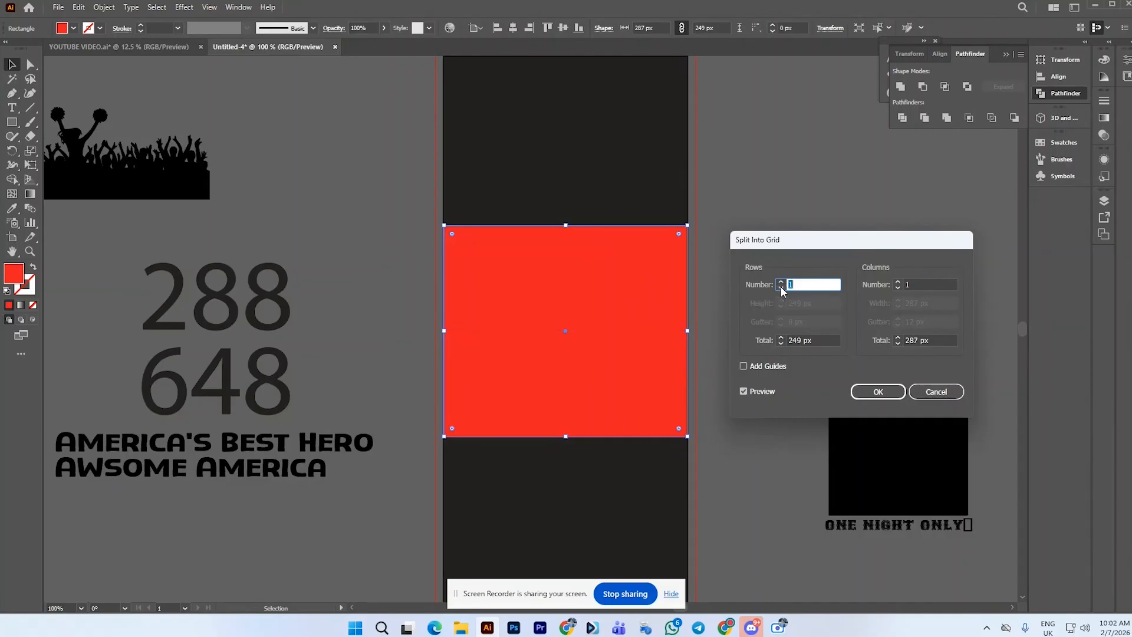
{"action": "left_click", "coordinate": [899, 282]}
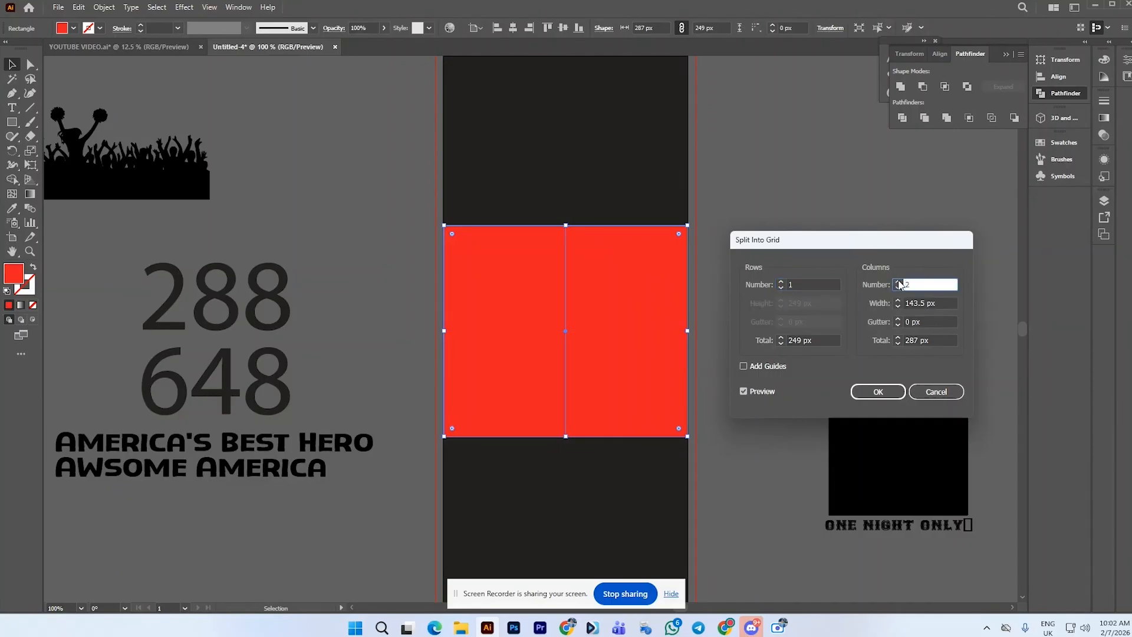
{"action": "left_click", "coordinate": [898, 282]}
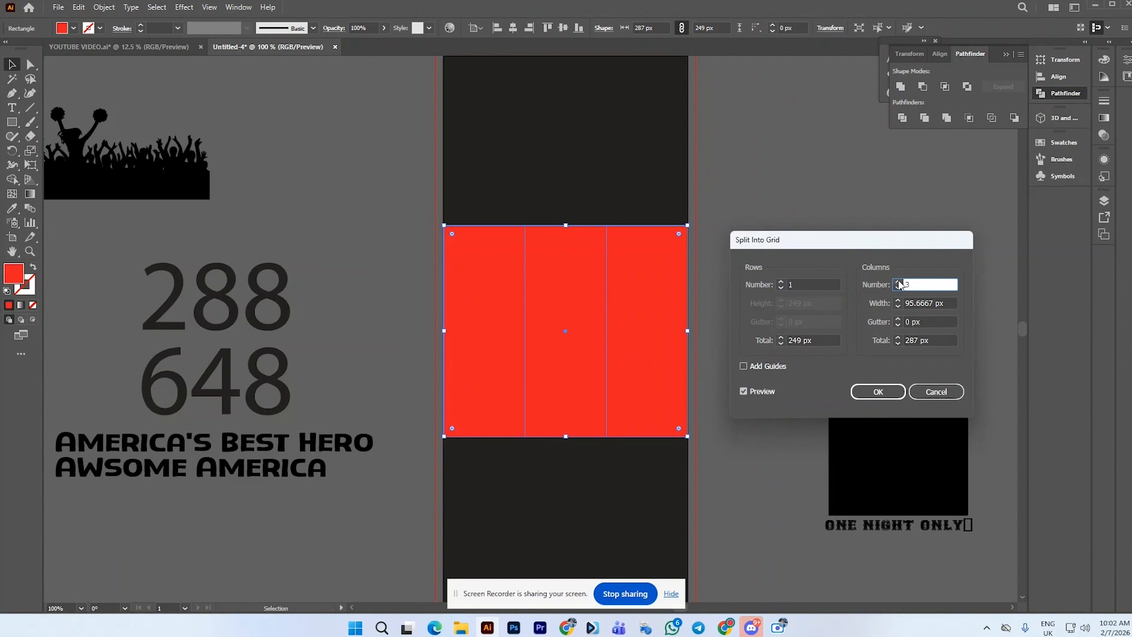
{"action": "left_click", "coordinate": [899, 282]}
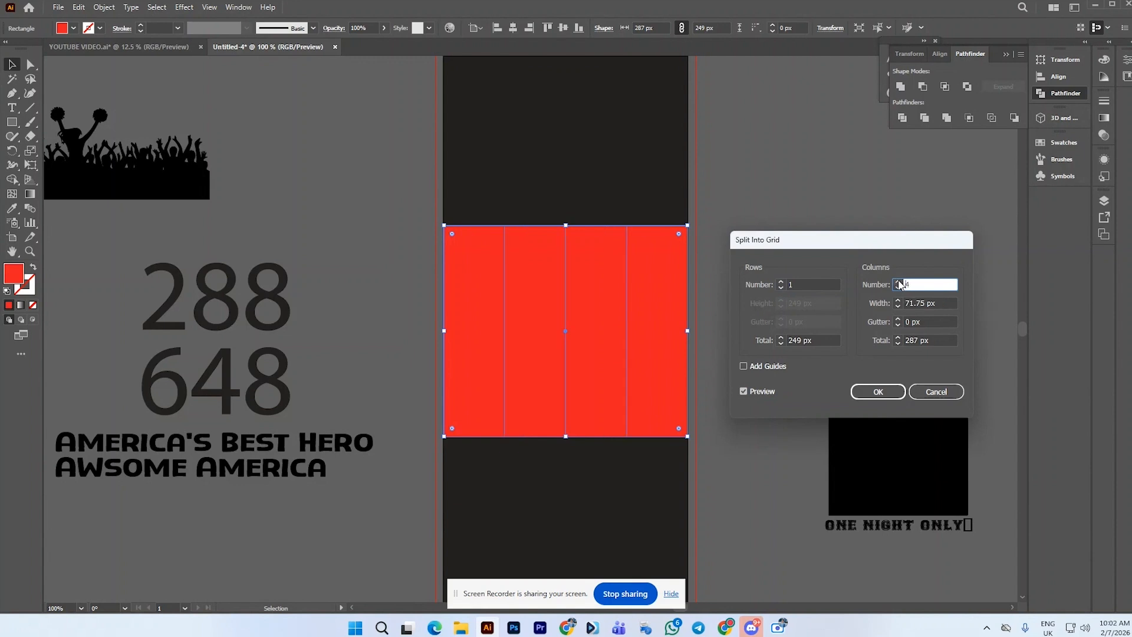
{"action": "left_click", "coordinate": [898, 282]}
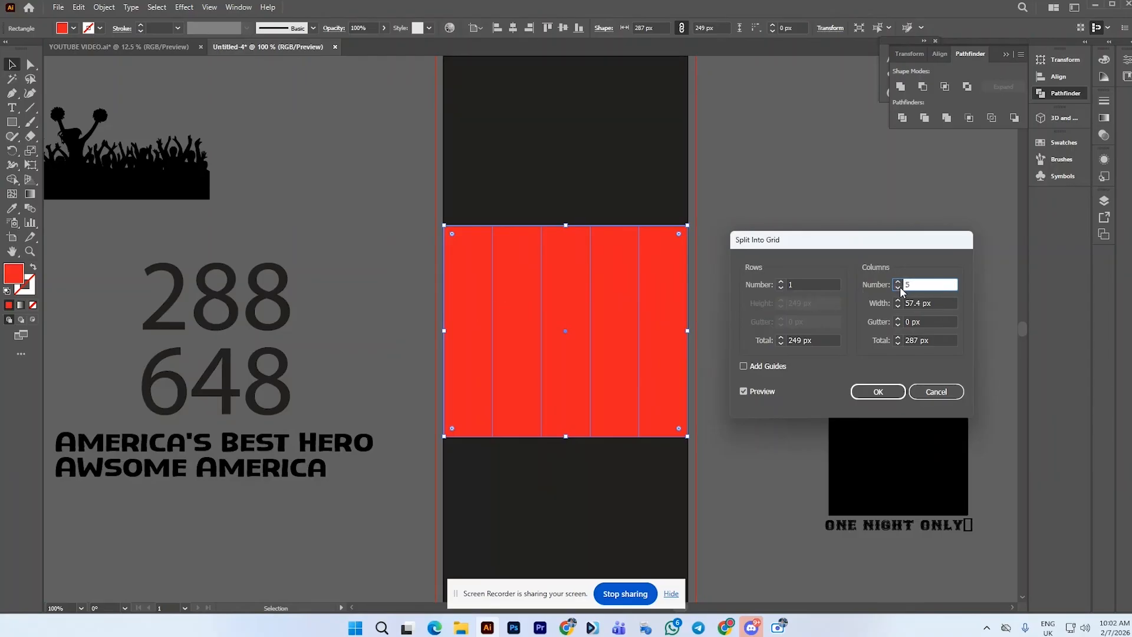
{"action": "left_click", "coordinate": [898, 325]}
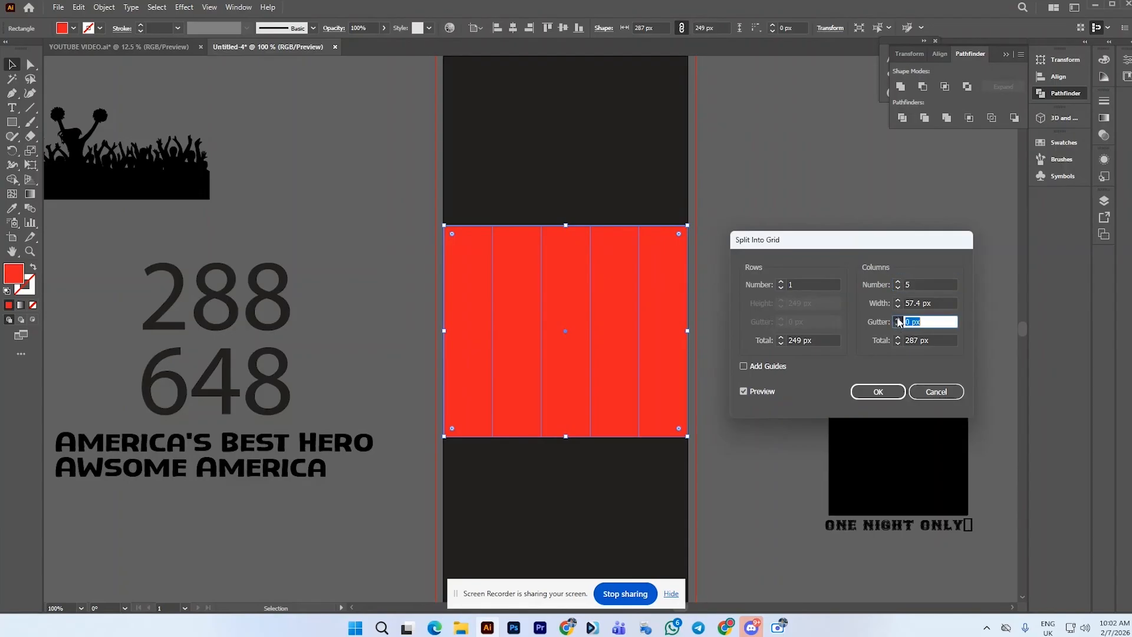
{"action": "scroll", "coordinate": [898, 318], "scroll_direction": "up", "scroll_amount": 8}
{"action": "scroll", "coordinate": [898, 322], "scroll_direction": "up", "scroll_amount": 3}
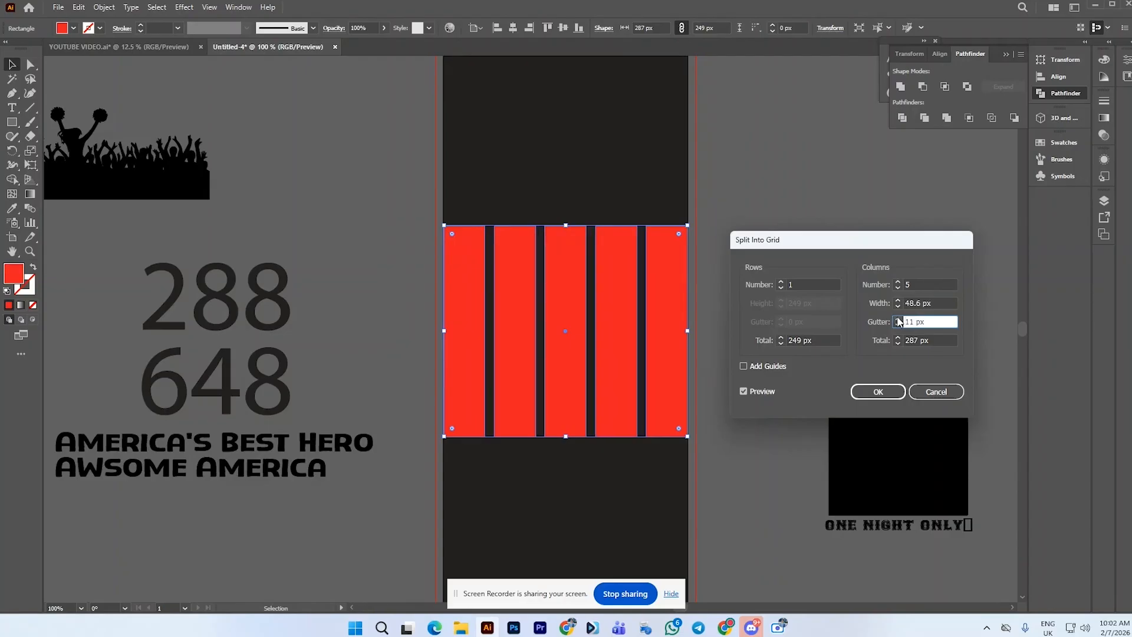
{"action": "scroll", "coordinate": [898, 323], "scroll_direction": "up", "scroll_amount": 3}
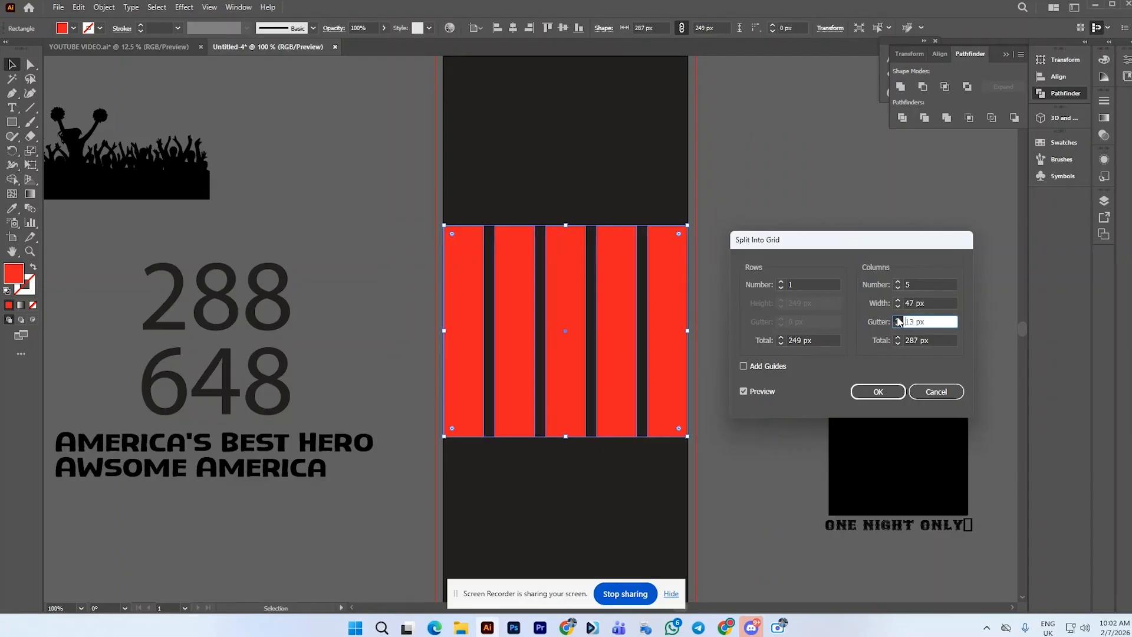
{"action": "scroll", "coordinate": [898, 324], "scroll_direction": "up", "scroll_amount": 1}
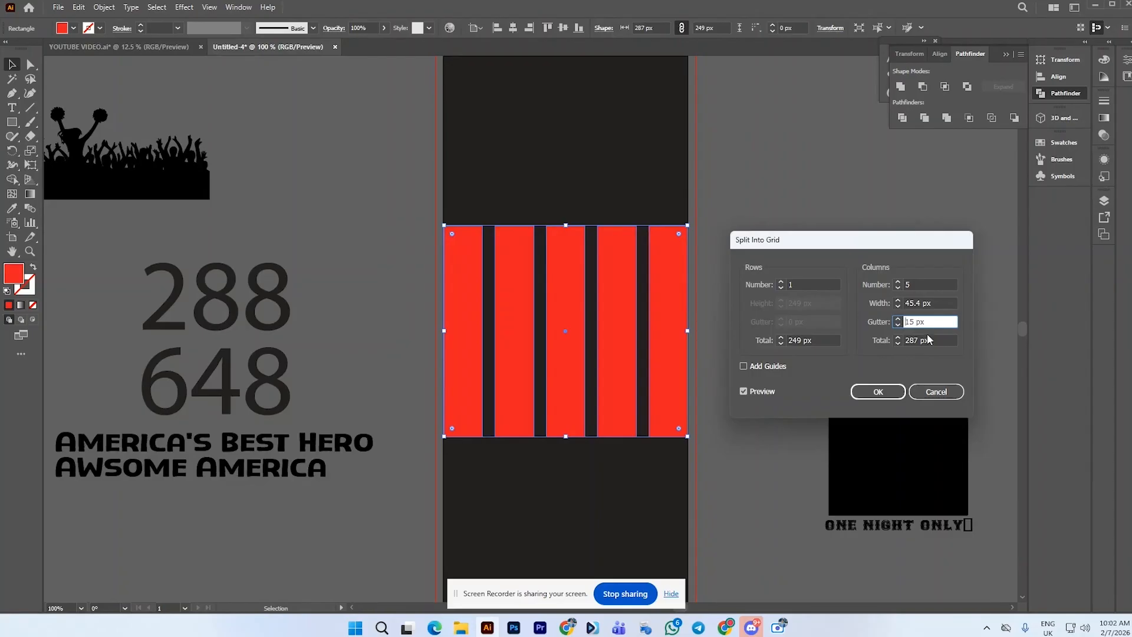
{"action": "left_click", "coordinate": [878, 393]}
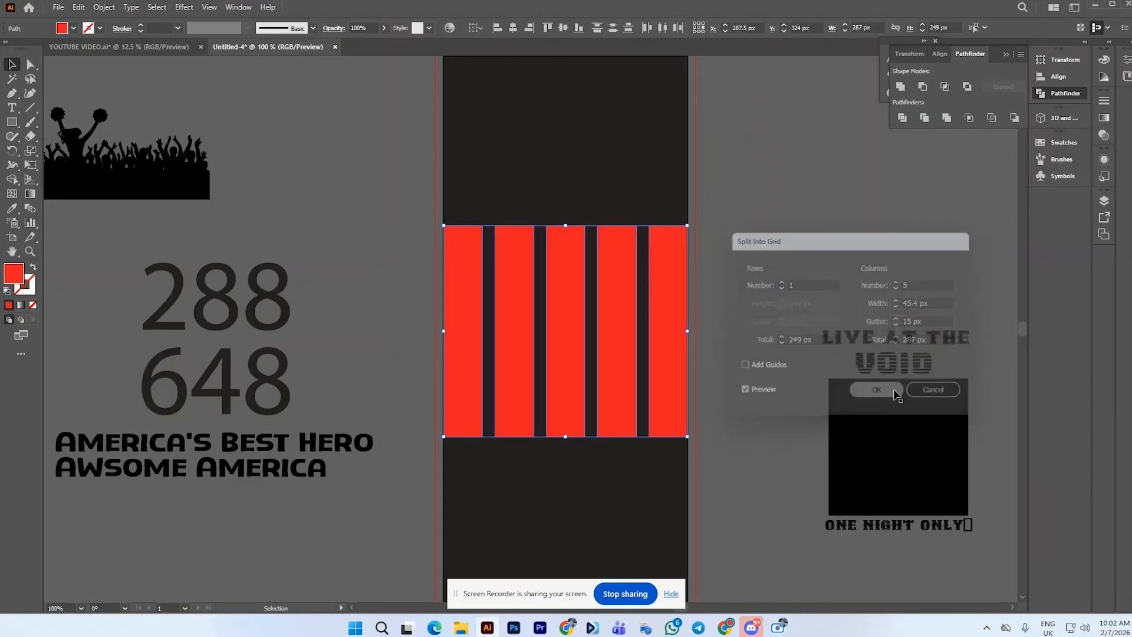
Apply a rough grunge brush stroke to the red striped rectangles
{"action": "left_click", "coordinate": [313, 29]}
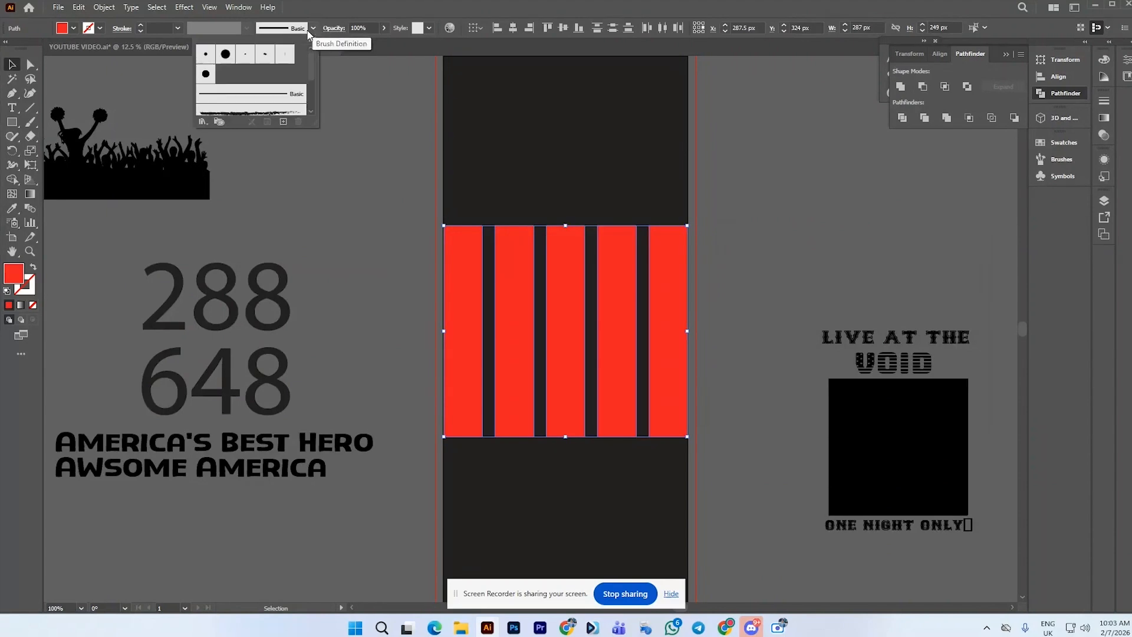
{"action": "left_click", "coordinate": [277, 113]}
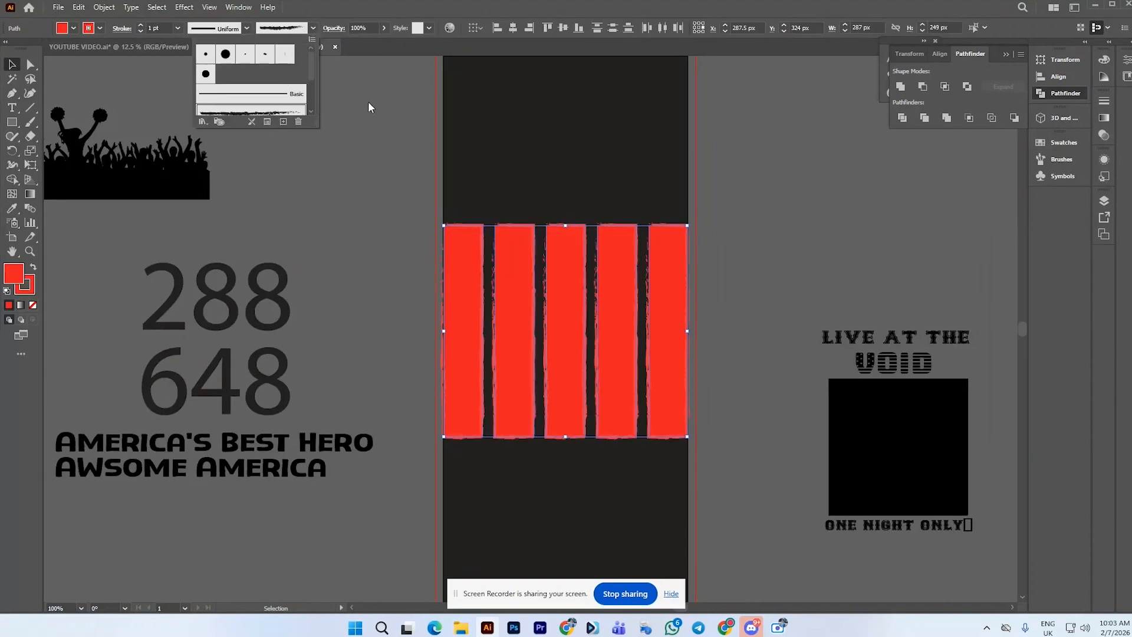
{"action": "left_click", "coordinate": [485, 125]}
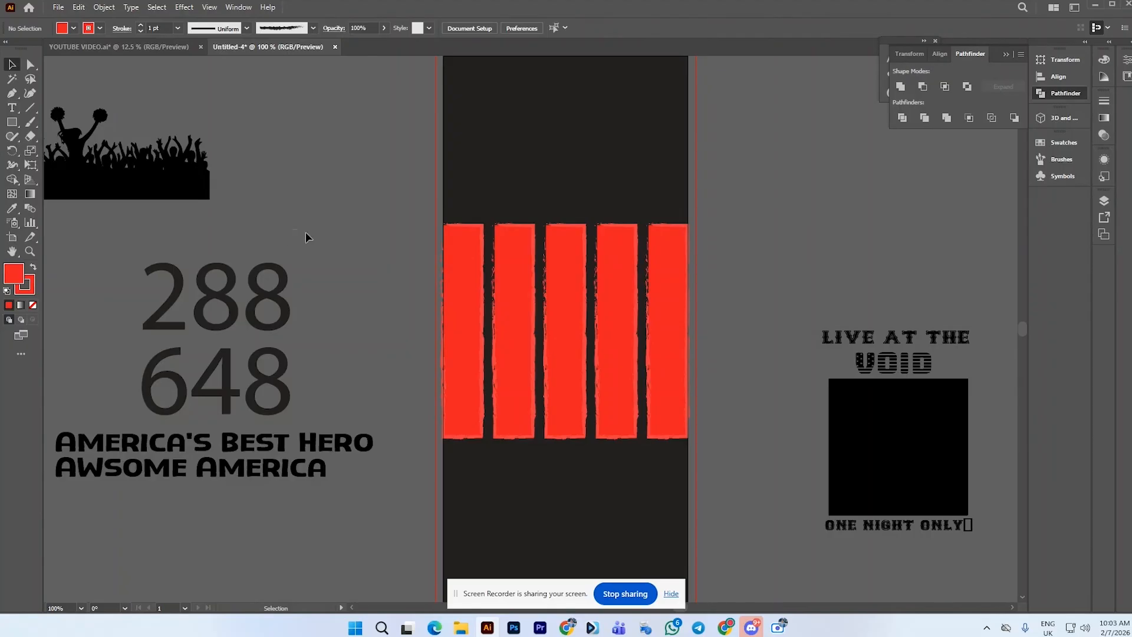
Select all the stripes and set their brush stroke weight to 5 pt
{"action": "left_click_drag", "start_coordinate": [625, 281], "coordinate": [703, 288]}
{"action": "left_click", "coordinate": [429, 173]}
{"action": "left_click_drag", "start_coordinate": [447, 185], "coordinate": [678, 278]}
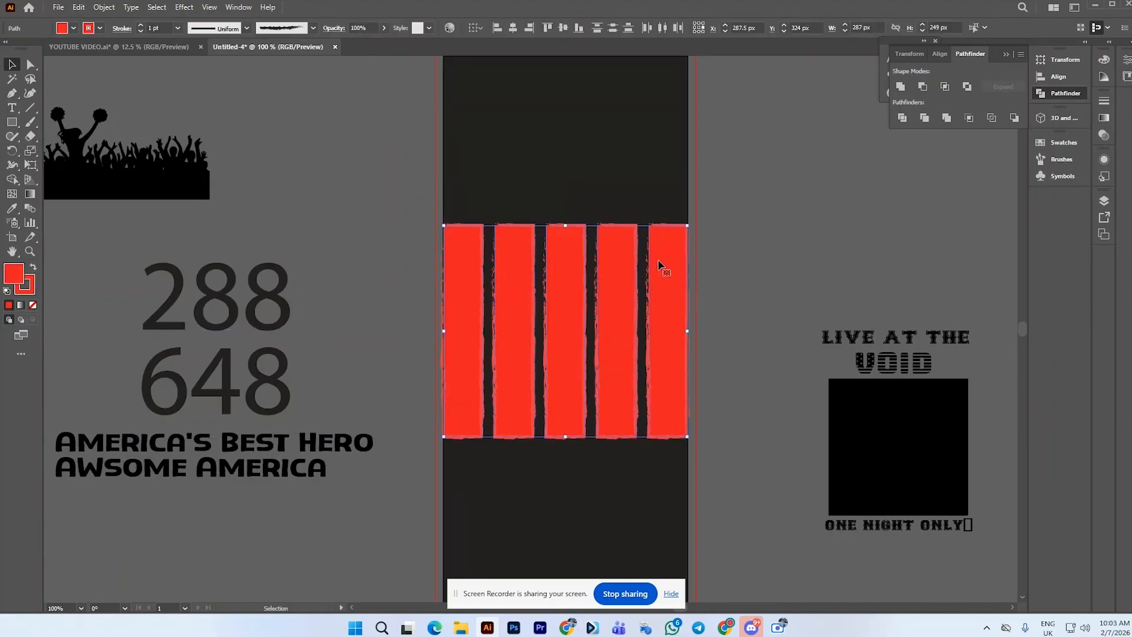
{"action": "left_click", "coordinate": [141, 25]}
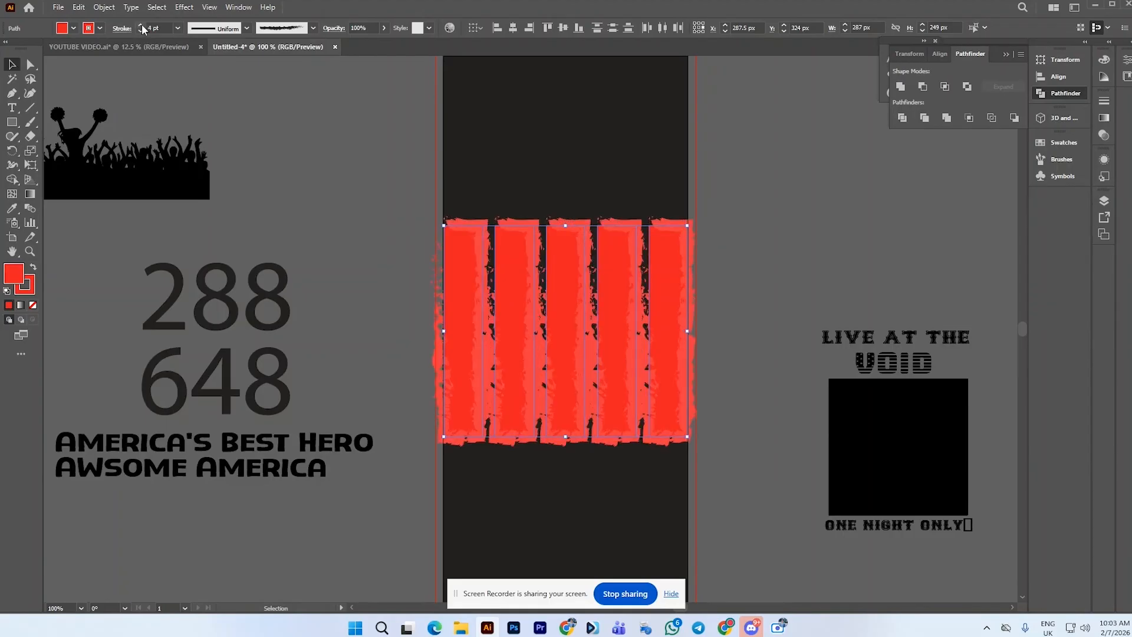
{"action": "left_click", "coordinate": [141, 26]}
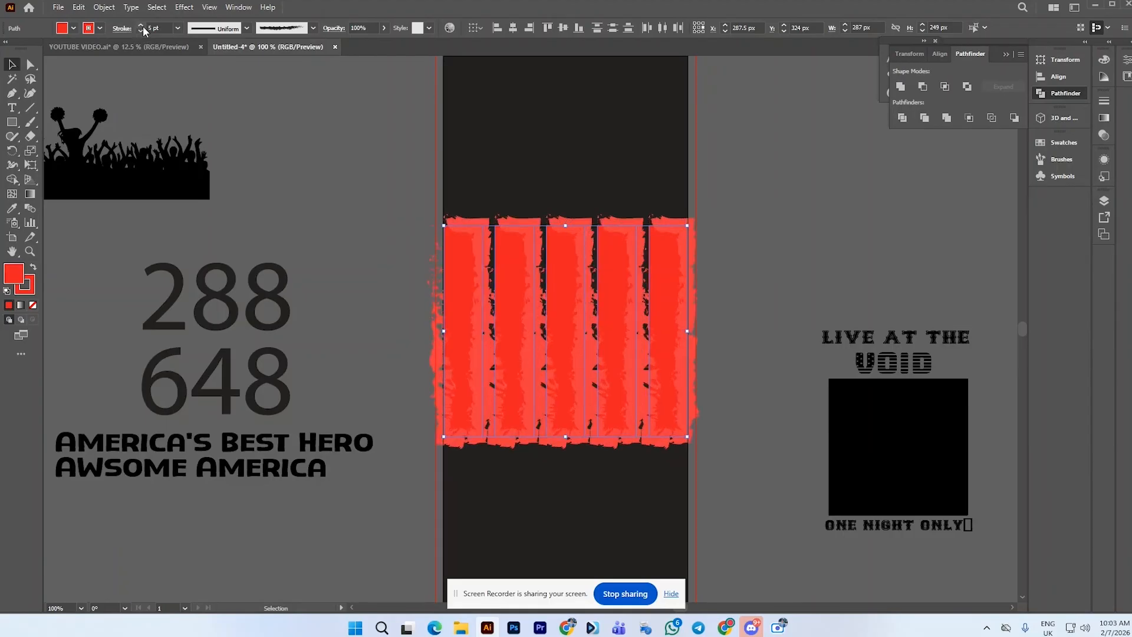
{"action": "left_click", "coordinate": [141, 26]}
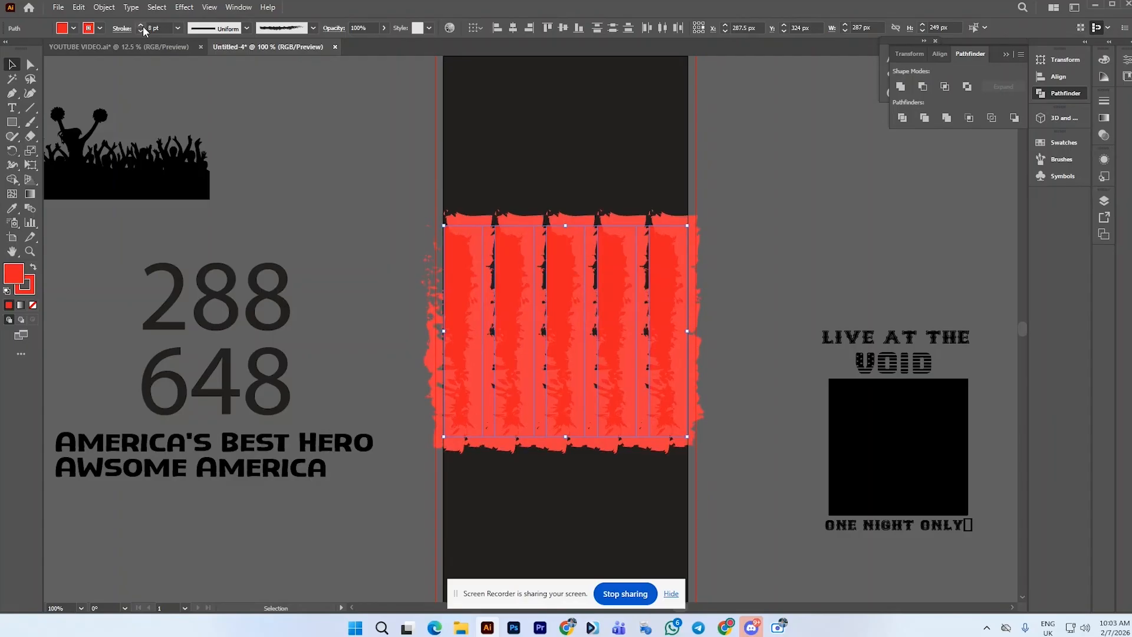
{"action": "left_click", "coordinate": [141, 26]}
{"action": "left_click", "coordinate": [333, 75]}
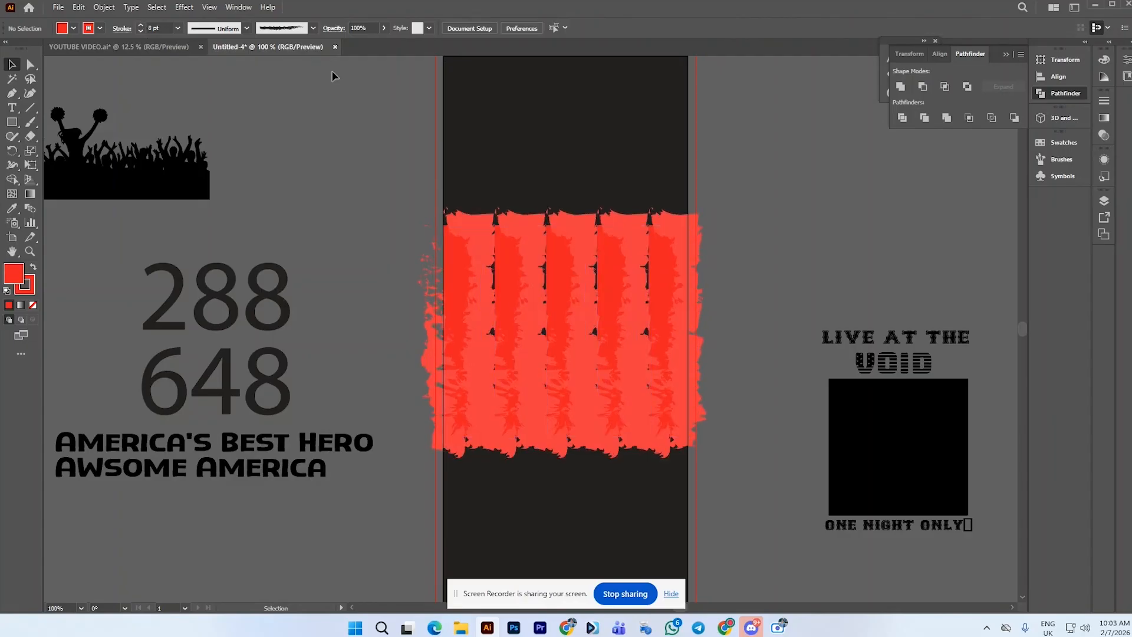
{"action": "left_click", "coordinate": [704, 293]}
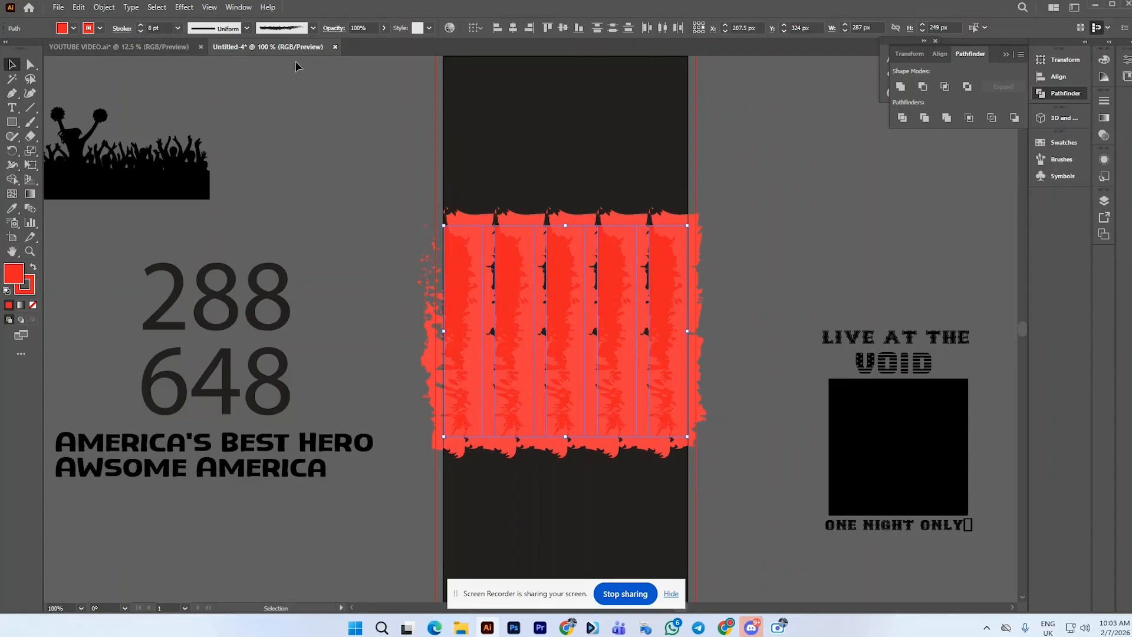
{"action": "left_click", "coordinate": [141, 30]}
{"action": "left_click", "coordinate": [141, 30]}
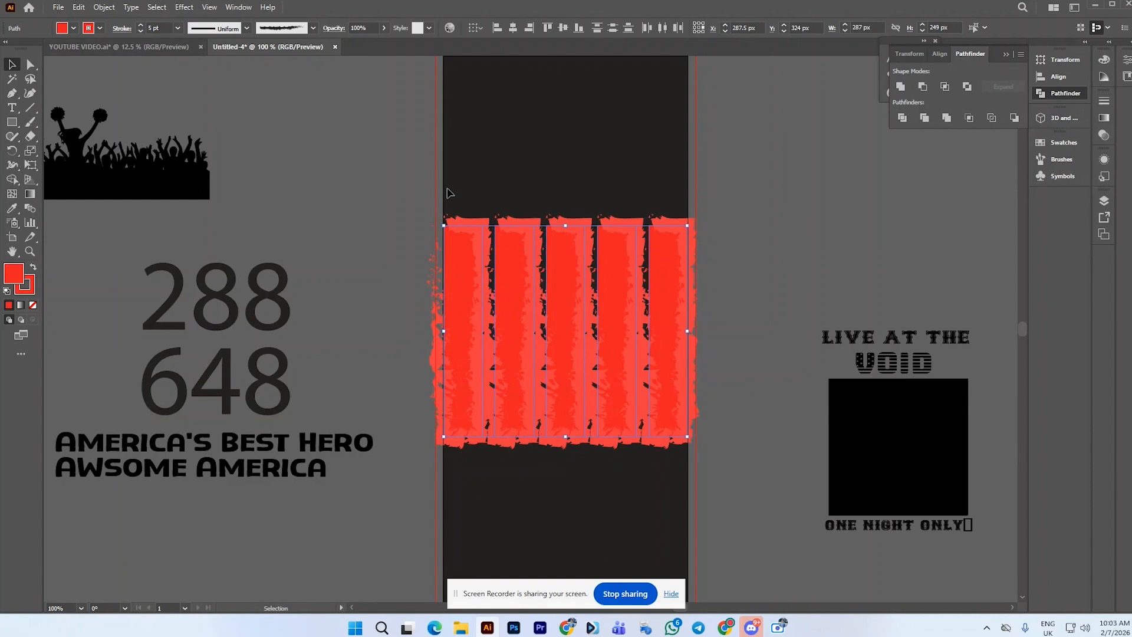
{"action": "left_click", "coordinate": [498, 205]}
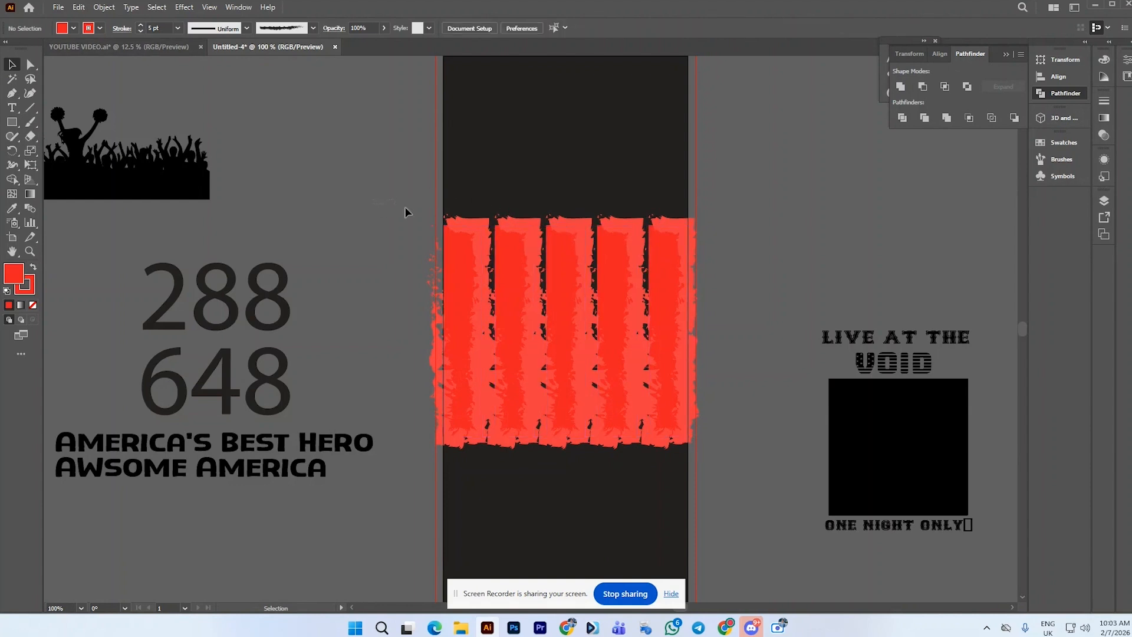
Select the brushed stripes and expand their appearance into filled shapes
{"action": "left_click", "coordinate": [854, 342]}
{"action": "left_click", "coordinate": [804, 280]}
{"action": "left_click_drag", "start_coordinate": [466, 192], "coordinate": [735, 285]}
{"action": "left_click", "coordinate": [104, 7]}
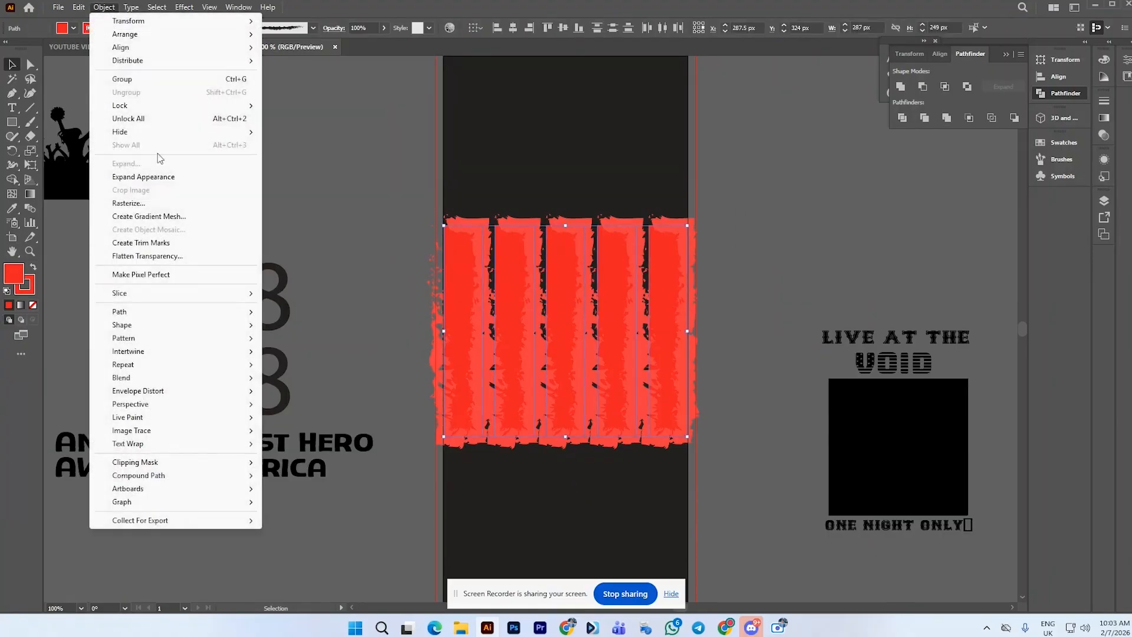
{"action": "left_click", "coordinate": [150, 177]}
{"action": "left_click", "coordinate": [371, 213]}
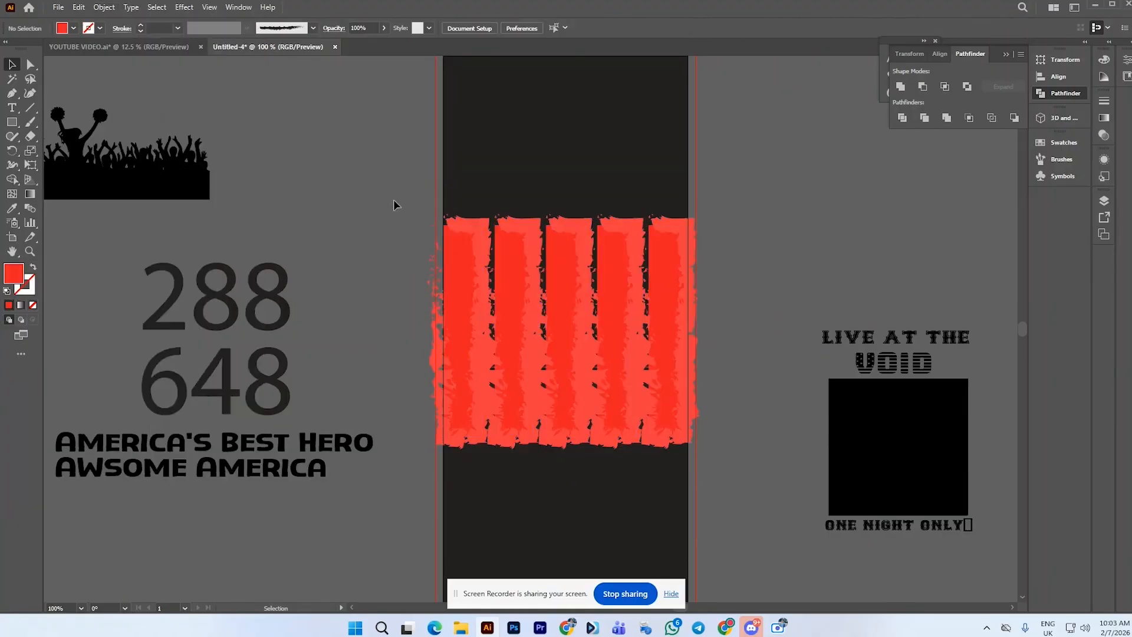
{"action": "left_click_drag", "start_coordinate": [394, 205], "coordinate": [791, 295]}
{"action": "left_click", "coordinate": [30, 136]}
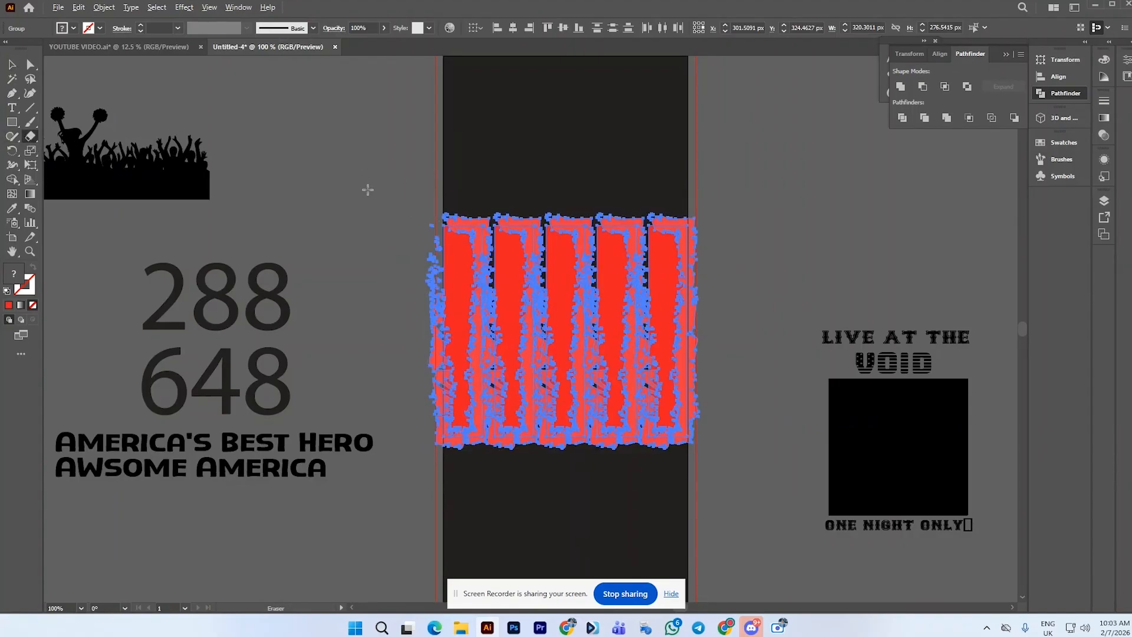
{"action": "mouse_move", "coordinate": [367, 189]}
{"action": "left_mouse_down"}
{"action": "mouse_move", "coordinate": [682, 326]}
{"action": "mouse_move", "coordinate": [746, 342]}
{"action": "left_mouse_up"}
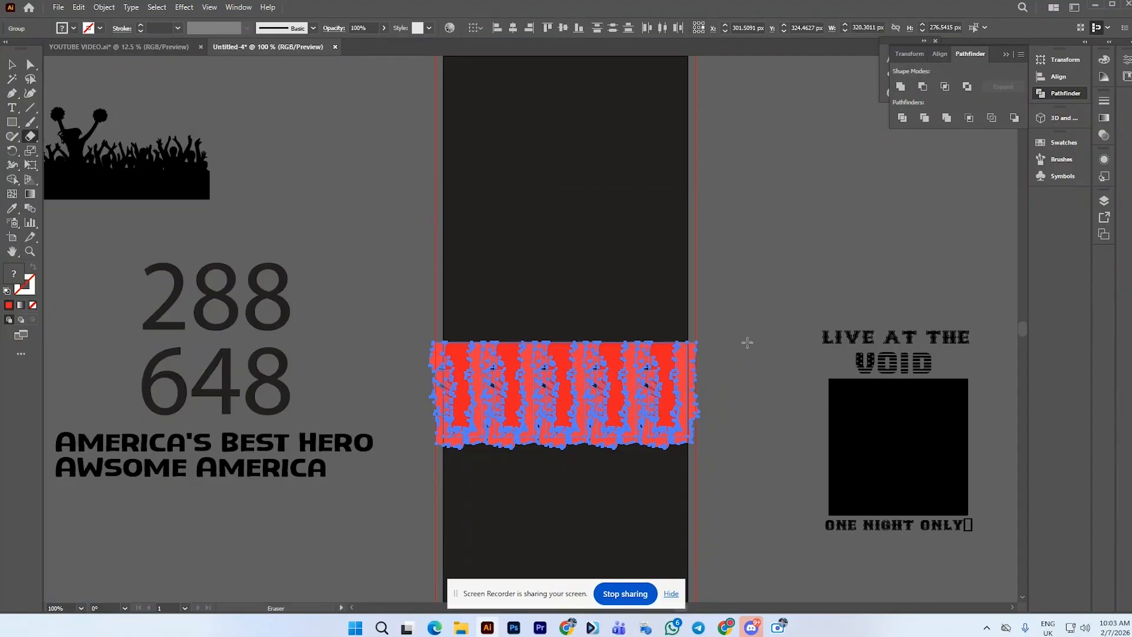
{"action": "left_click", "coordinate": [12, 64]}
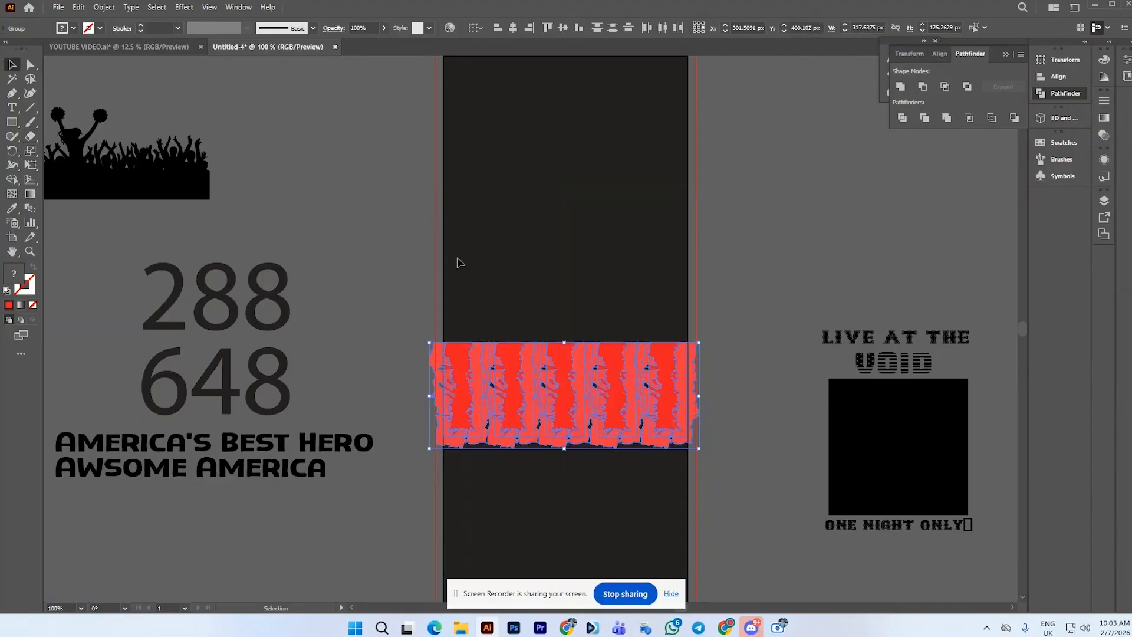
{"action": "key", "text": "a"}
{"action": "key", "text": "ctrl+z"}
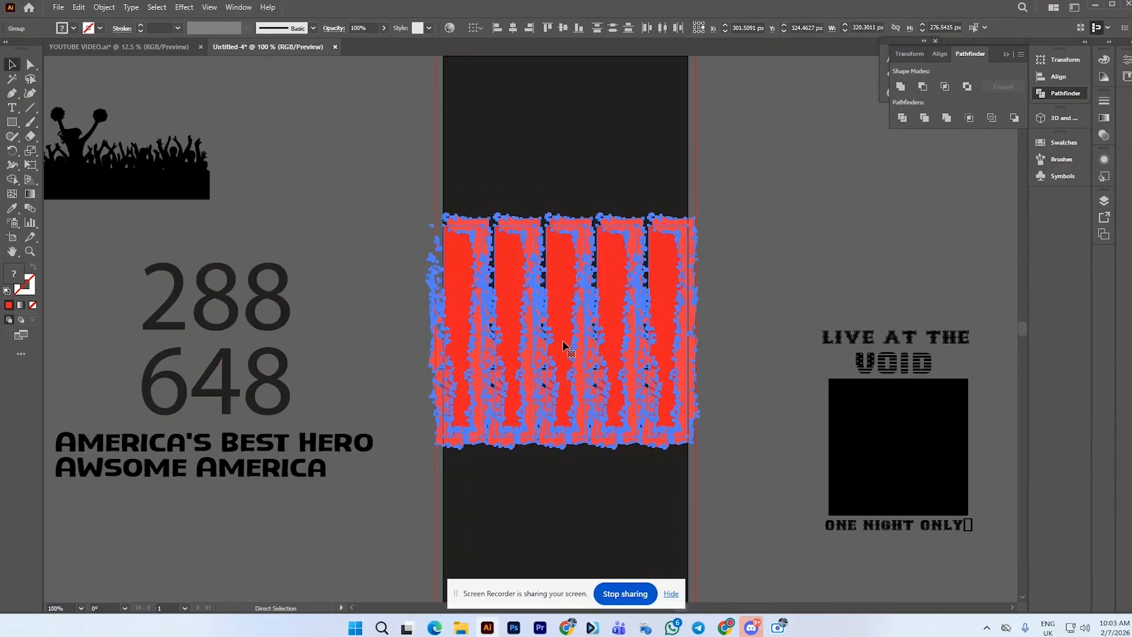
{"action": "key", "text": "v"}
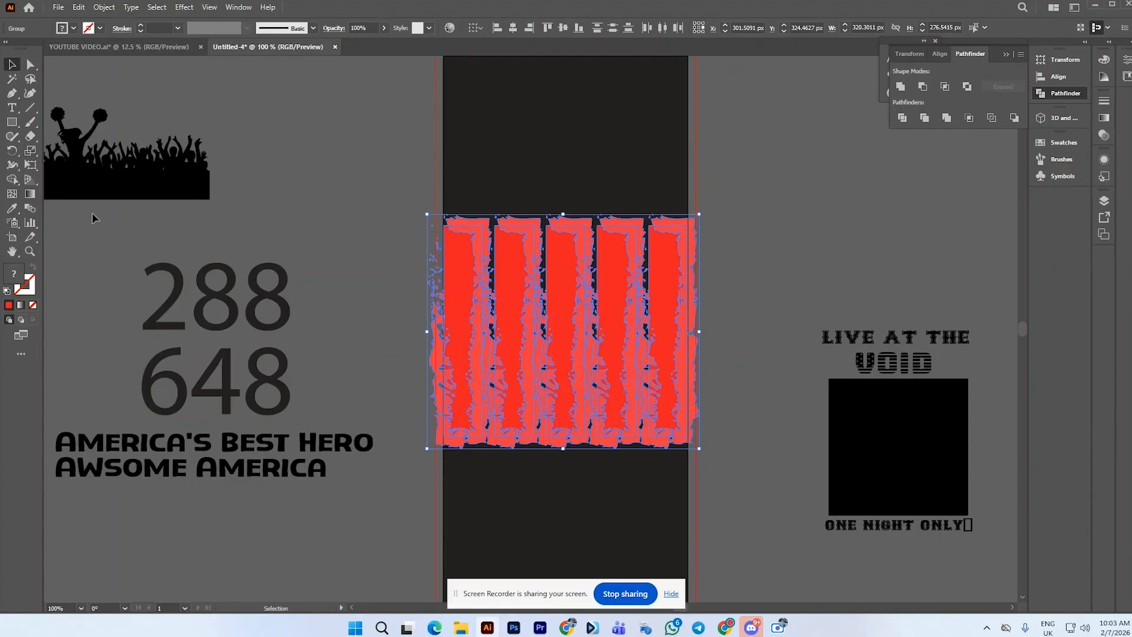
Erase the upper part of the expanded stripe group with the Eraser tool
{"action": "left_click", "coordinate": [31, 137]}
{"action": "left_click_drag", "start_coordinate": [340, 208], "coordinate": [619, 345]}
{"action": "mouse_move", "coordinate": [395, 210]}
{"action": "left_mouse_down"}
{"action": "mouse_move", "coordinate": [689, 296]}
{"action": "mouse_move", "coordinate": [739, 361]}
{"action": "left_mouse_up"}
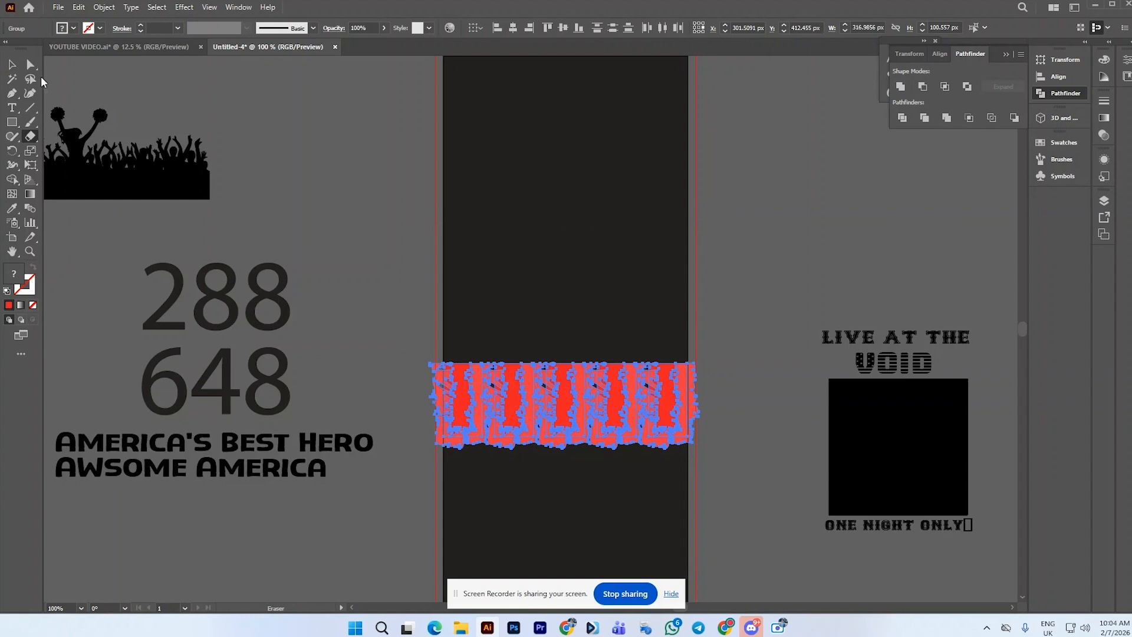
{"action": "key", "text": "ctrl+z"}
{"action": "mouse_move", "coordinate": [328, 186]}
{"action": "left_mouse_down"}
{"action": "mouse_move", "coordinate": [646, 325]}
{"action": "mouse_move", "coordinate": [737, 334]}
{"action": "left_mouse_up"}
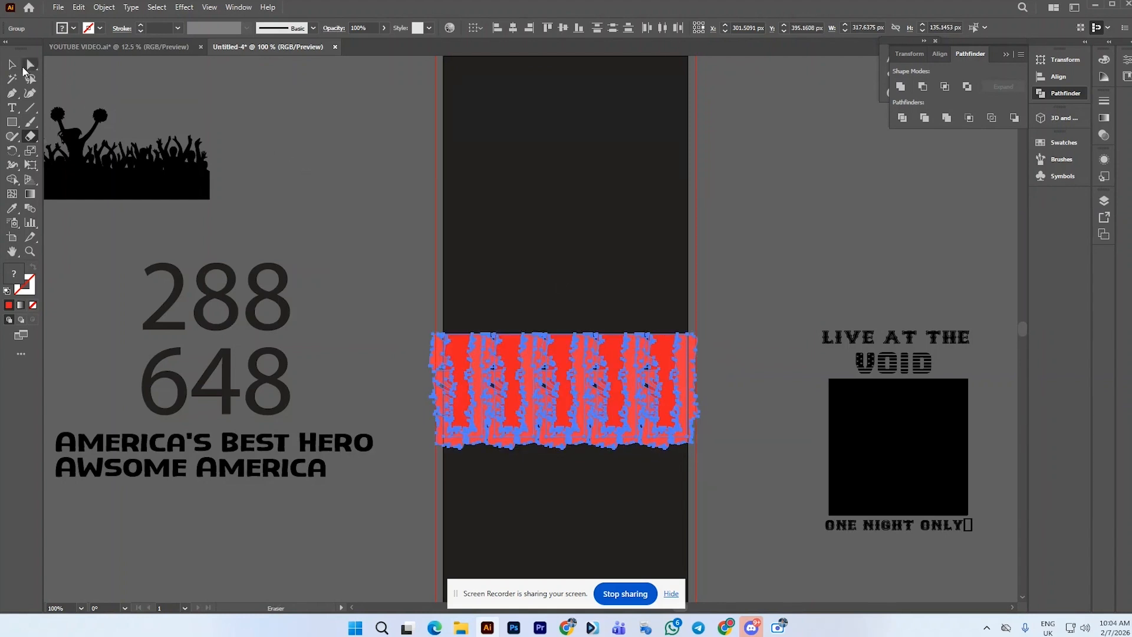
Select the erased stripe group and move it up to cover the top of the band
{"action": "left_click", "coordinate": [13, 65]}
{"action": "left_click_drag", "start_coordinate": [566, 334], "coordinate": [564, 323]}
{"action": "key", "text": "a"}
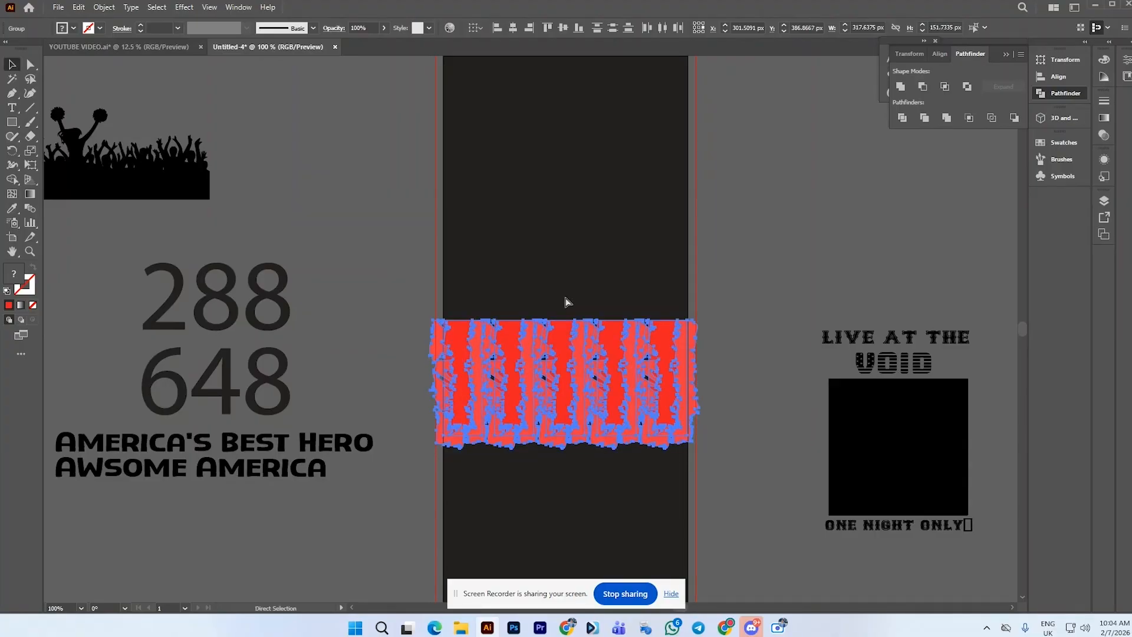
{"action": "key", "text": "v"}
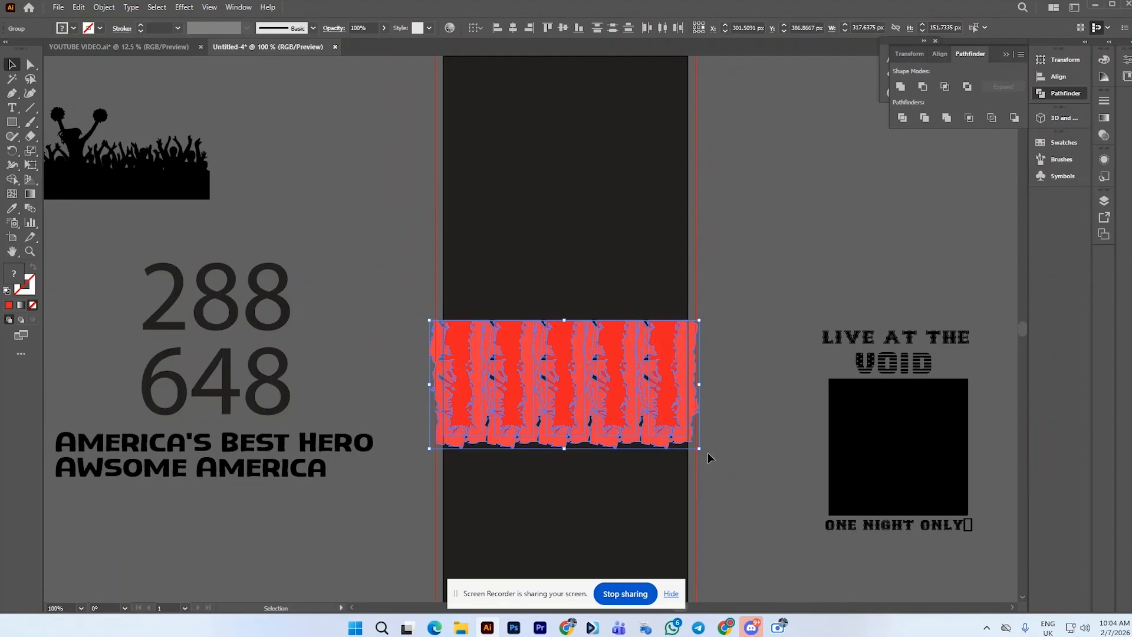
{"action": "left_click_drag", "start_coordinate": [708, 453], "coordinate": [418, 304]}
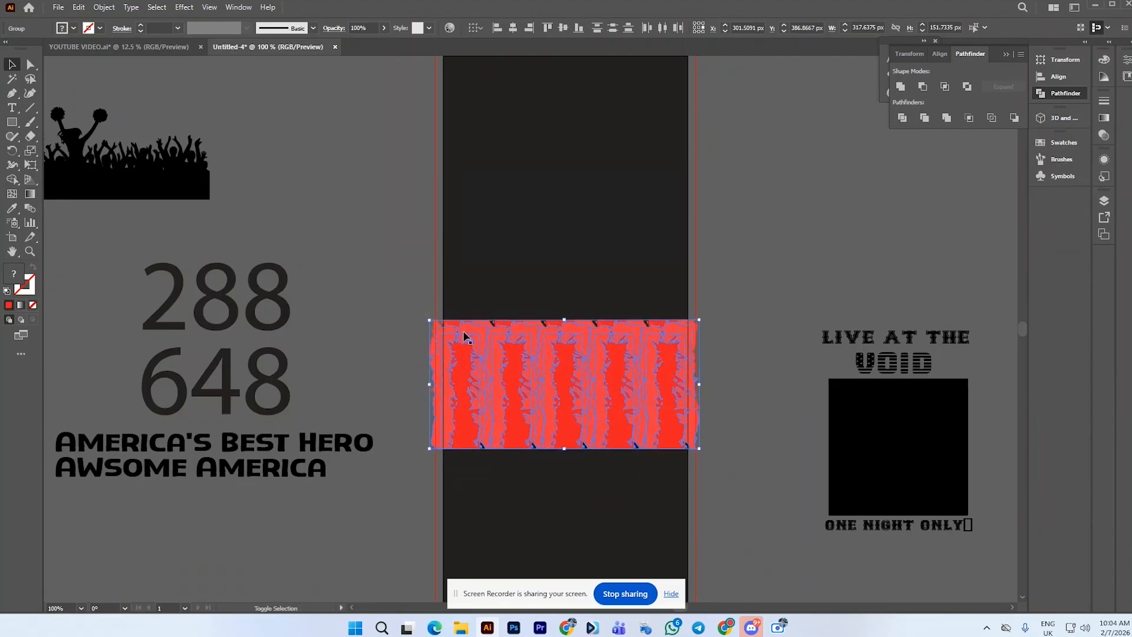
{"action": "left_click_drag", "start_coordinate": [590, 390], "coordinate": [618, 292], "text": "alt"}
Ungroup the stripes and unite the upper and lower pieces of the rightmost stripe
{"action": "right_click", "coordinate": [736, 288]}
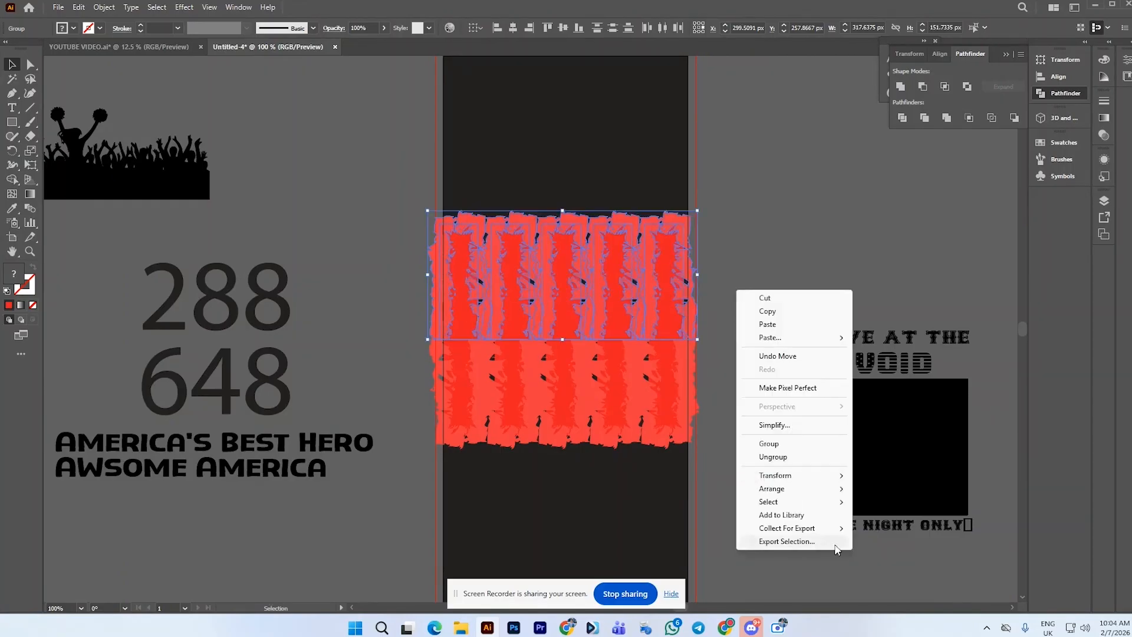
{"action": "left_click", "coordinate": [777, 457]}
{"action": "left_click", "coordinate": [757, 408]}
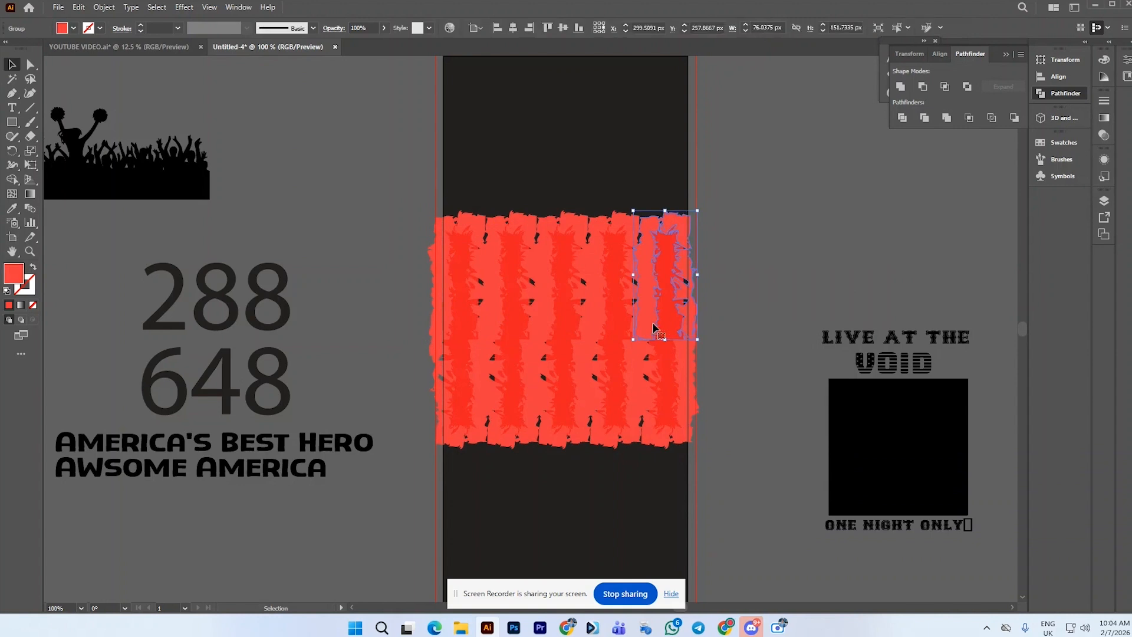
{"action": "left_click", "coordinate": [659, 373]}
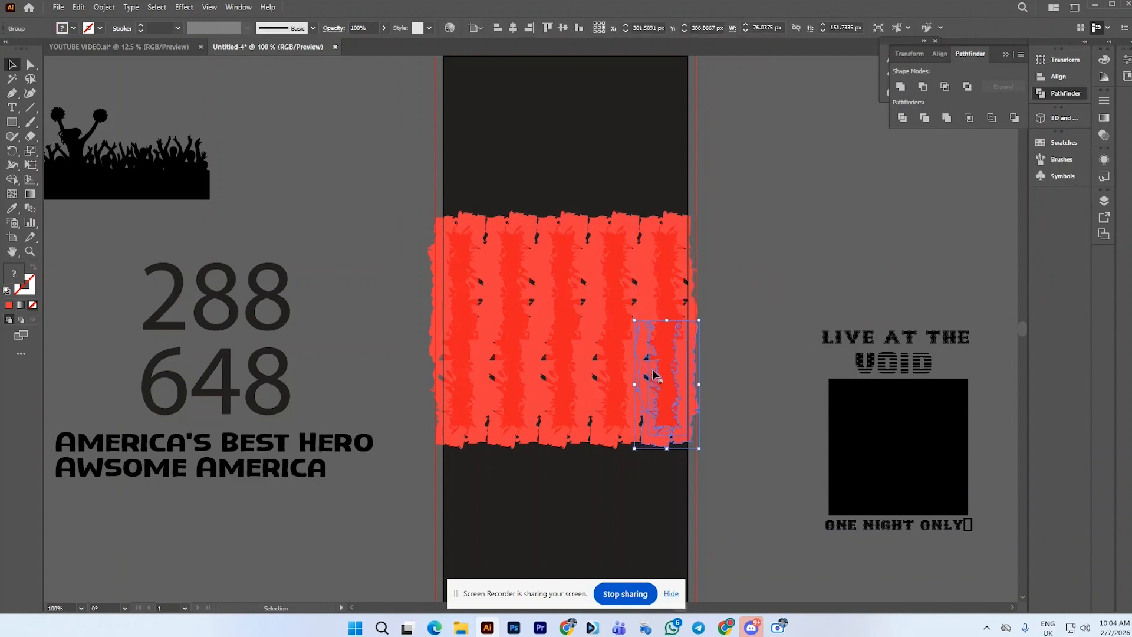
{"action": "left_click", "coordinate": [697, 349], "text": "shift"}
{"action": "left_click", "coordinate": [900, 86]}
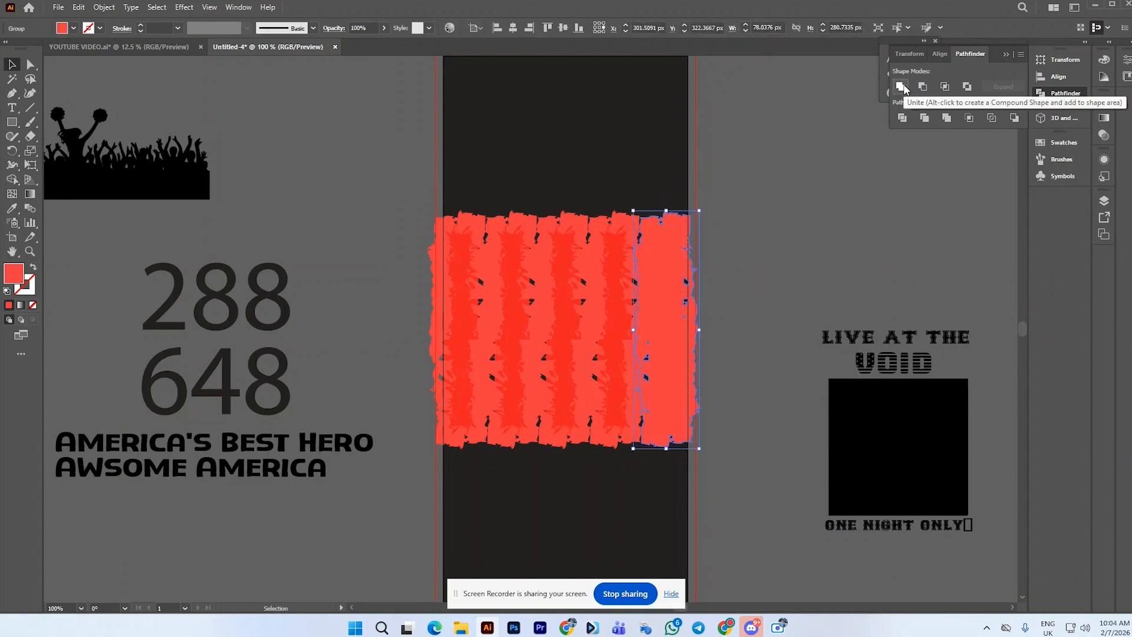
{"action": "left_click", "coordinate": [834, 185]}
Unite the upper and lower pieces of the fourth stripe
{"action": "left_click_drag", "start_coordinate": [608, 197], "coordinate": [607, 459]}
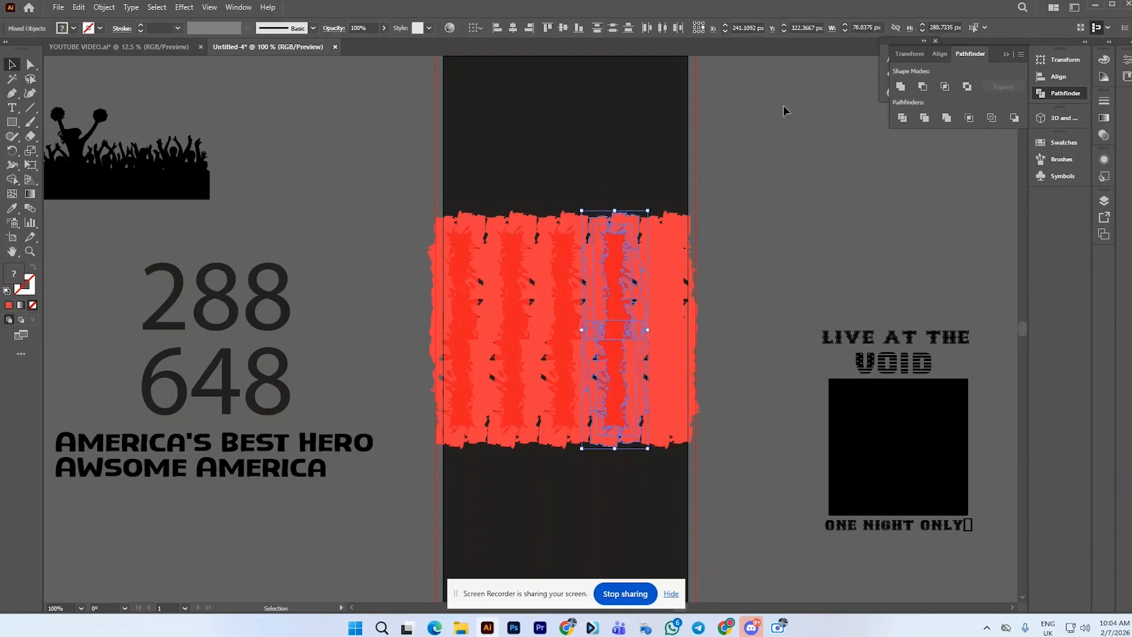
{"action": "left_click", "coordinate": [903, 89]}
{"action": "left_click", "coordinate": [238, 7]}
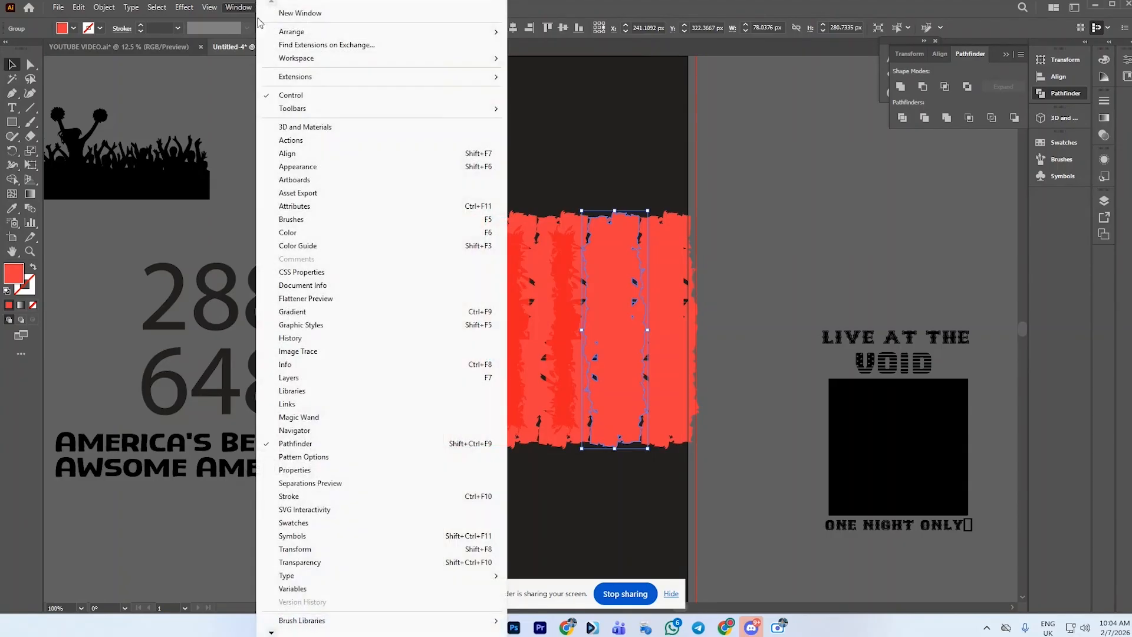
{"action": "left_click", "coordinate": [302, 444]}
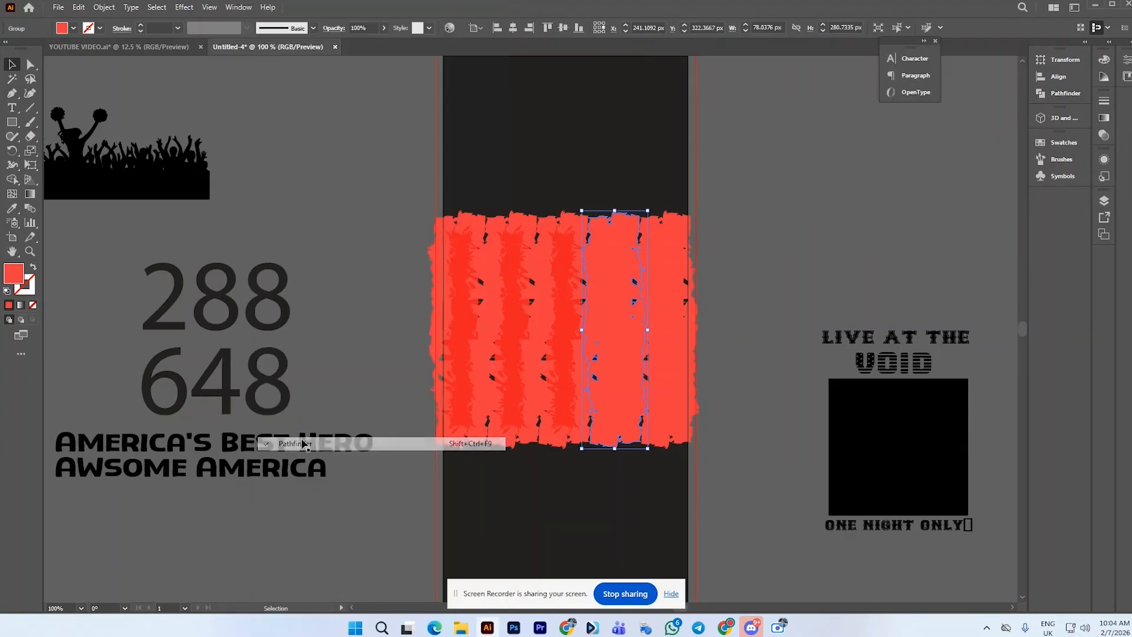
{"action": "left_click", "coordinate": [1053, 94]}
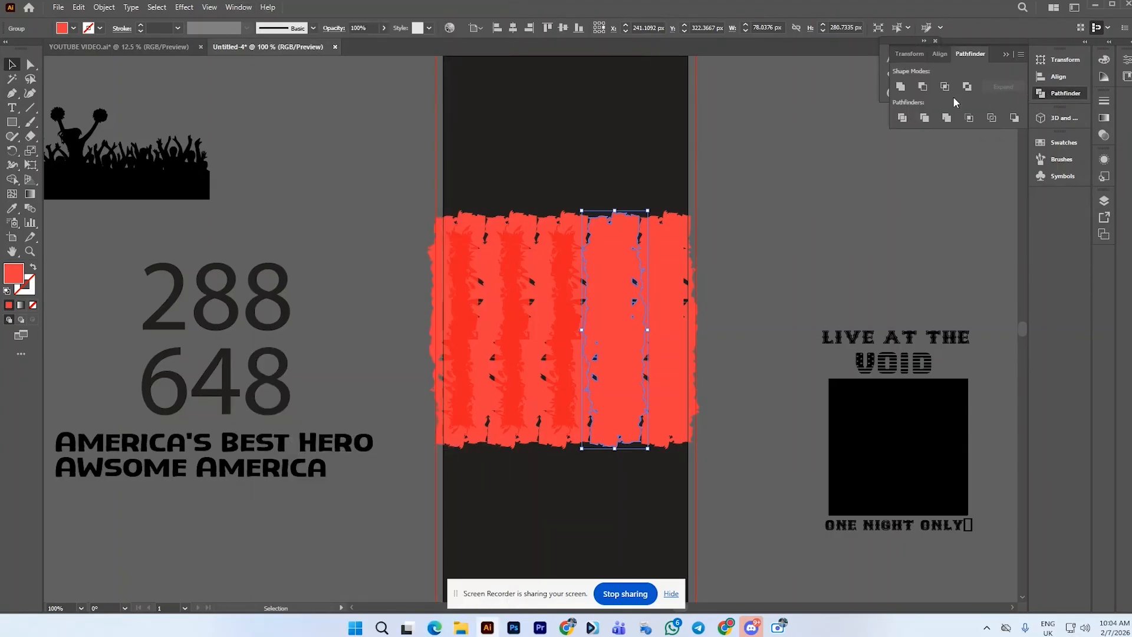
{"action": "left_click", "coordinate": [850, 179]}
Unite the upper and lower pieces of the third and second stripes
{"action": "left_click_drag", "start_coordinate": [558, 204], "coordinate": [560, 218]}
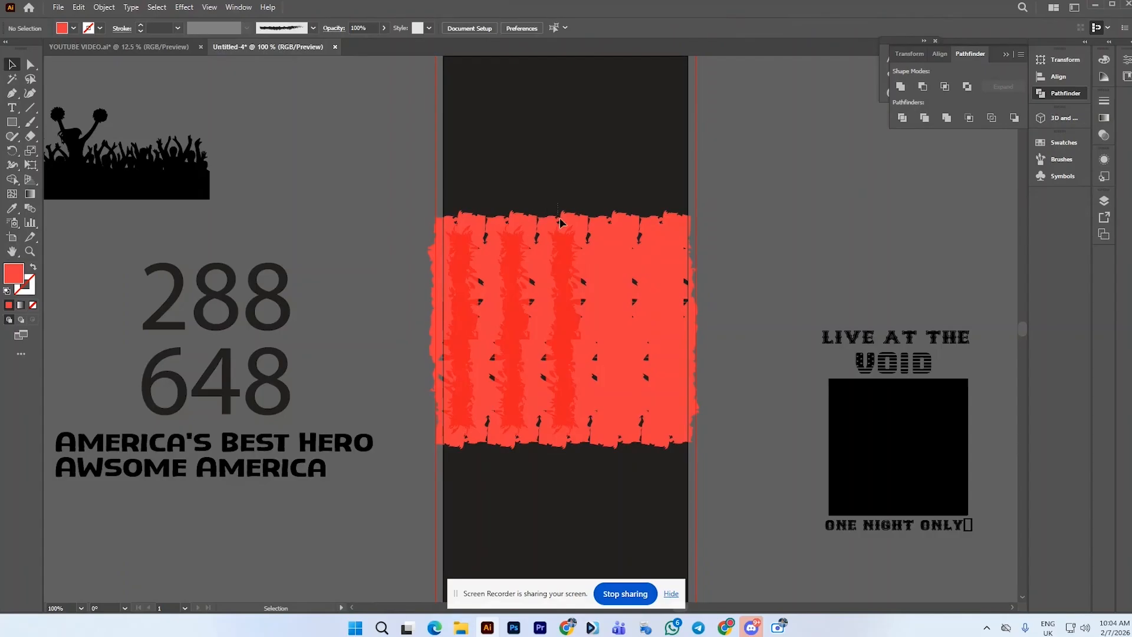
{"action": "left_click_drag", "start_coordinate": [561, 429], "coordinate": [561, 437]}
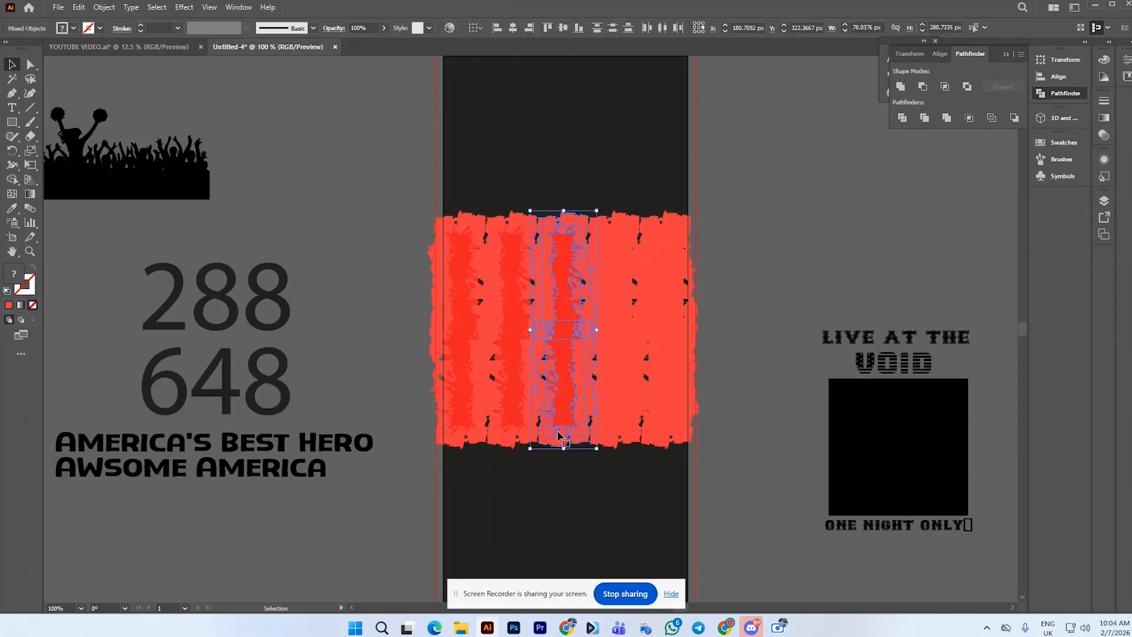
{"action": "left_click_drag", "start_coordinate": [490, 194], "coordinate": [511, 454]}
{"action": "left_click", "coordinate": [900, 86]}
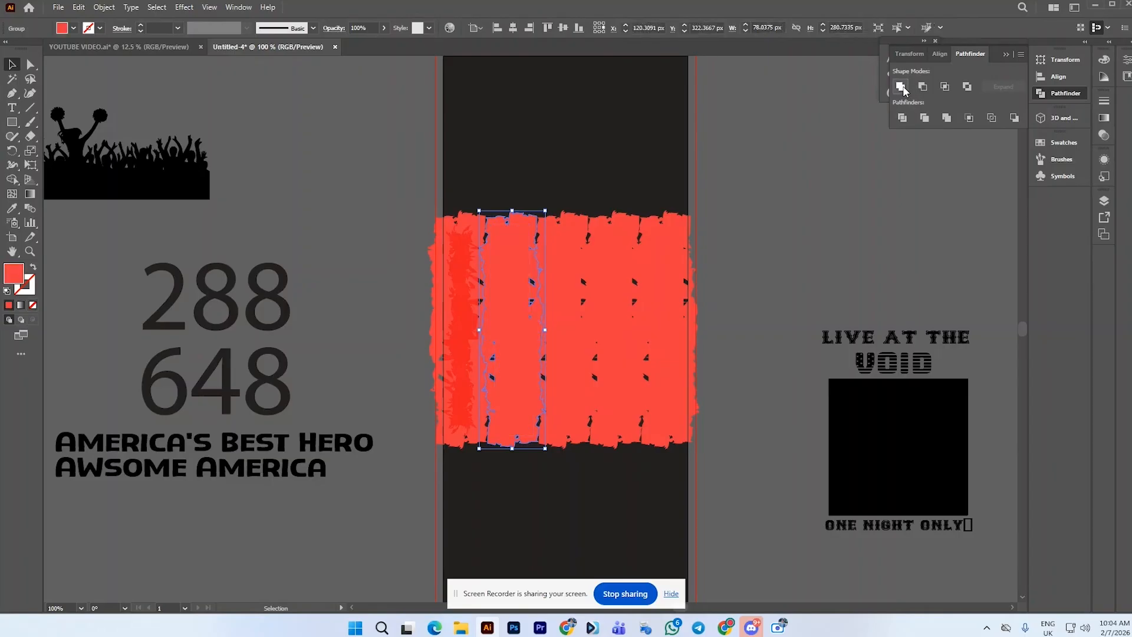
{"action": "left_click", "coordinate": [828, 185]}
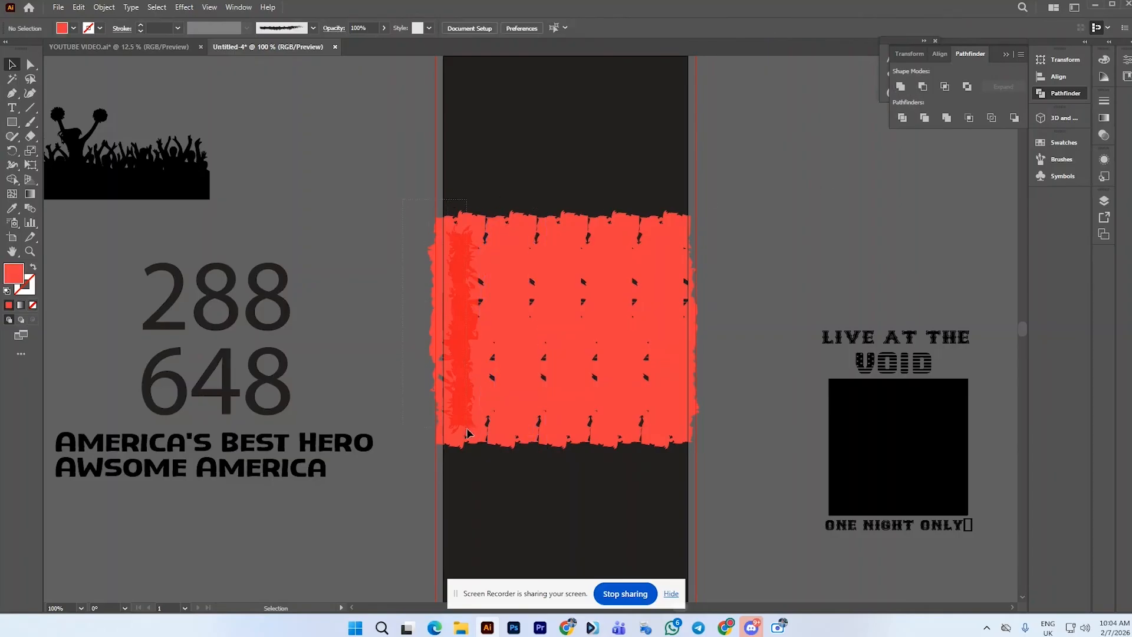
Unite the upper and lower pieces of the leftmost stripe
{"action": "left_click_drag", "start_coordinate": [466, 433], "coordinate": [453, 449]}
{"action": "left_click", "coordinate": [900, 86]}
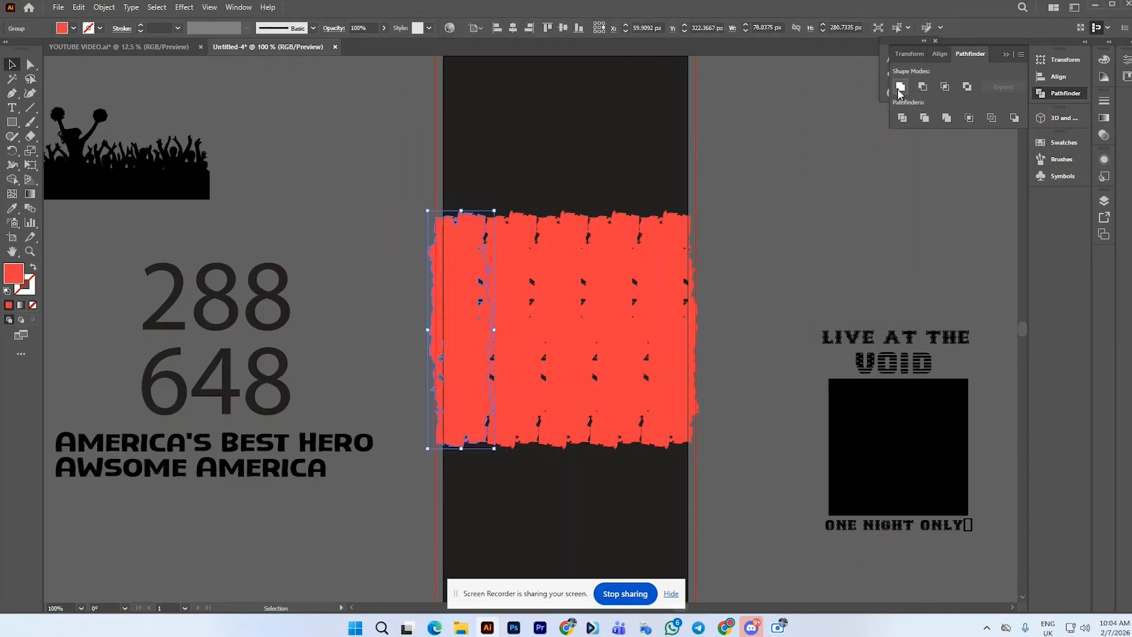
{"action": "left_click", "coordinate": [832, 150]}
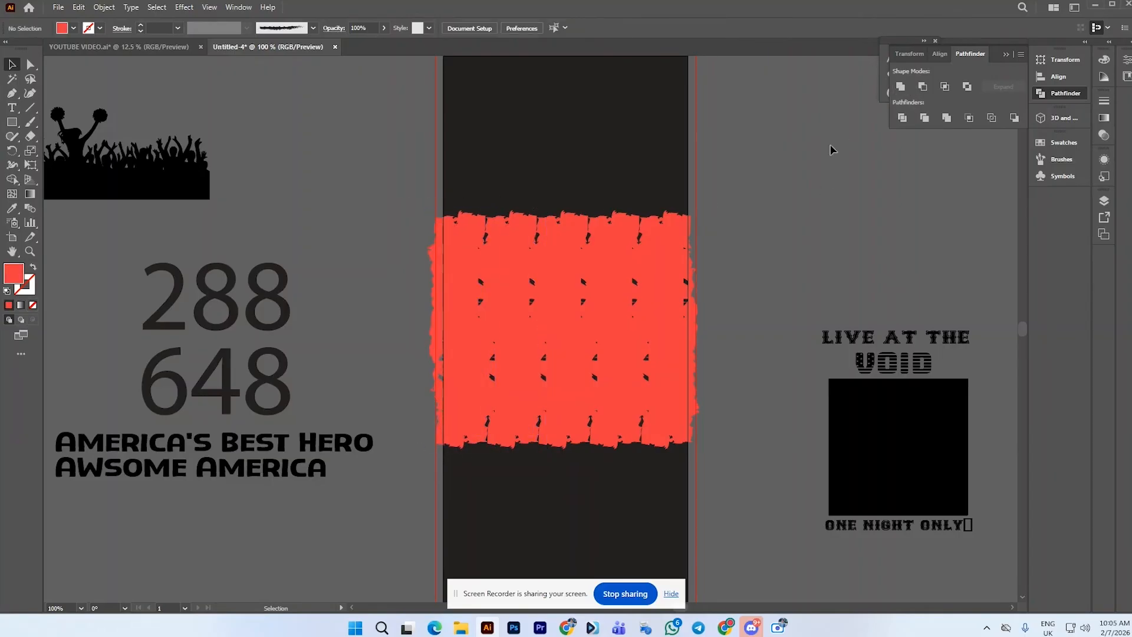
Group all five stripes, align the group, and move it up within the artboard
{"action": "left_click", "coordinate": [646, 303]}
{"action": "left_click", "coordinate": [754, 255]}
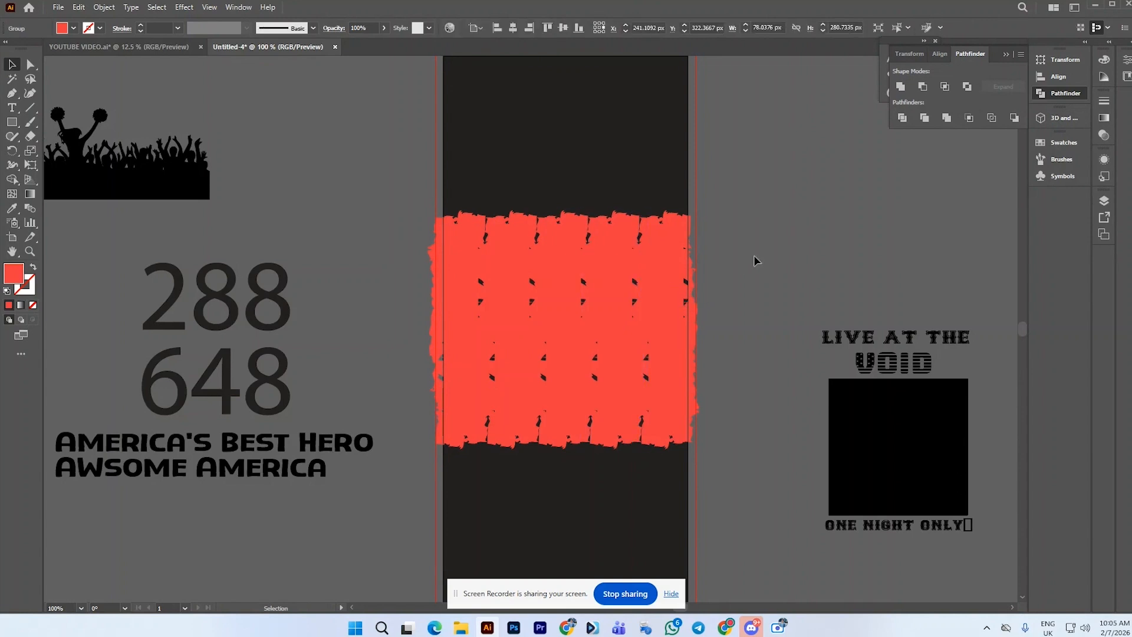
{"action": "left_click_drag", "start_coordinate": [723, 455], "coordinate": [687, 437]}
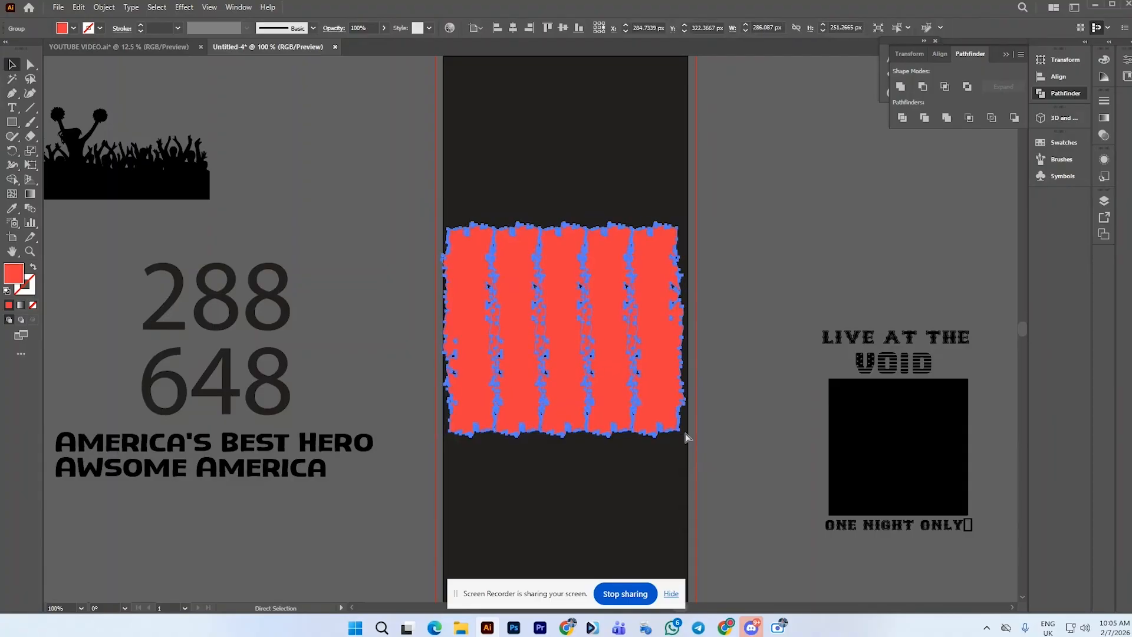
{"action": "left_click", "coordinate": [520, 29]}
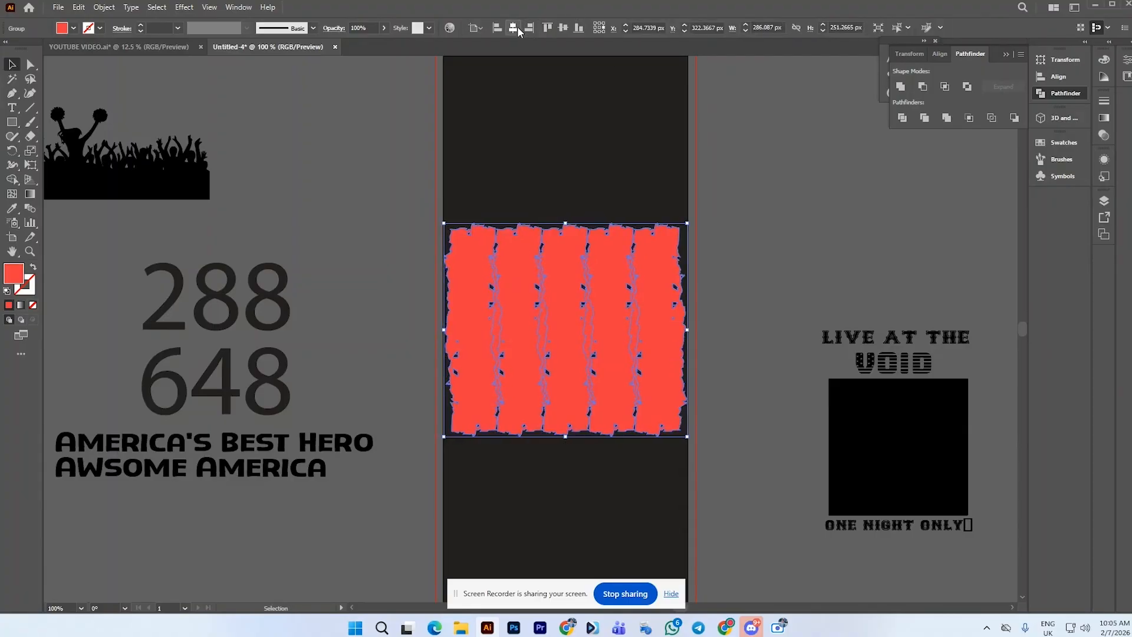
{"action": "left_click", "coordinate": [565, 29]}
{"action": "left_click_drag", "start_coordinate": [607, 298], "coordinate": [616, 216]}
Nudge the stripe group slightly left and enlarge it a little from its lower-right corner
{"action": "scroll", "coordinate": [615, 227], "scroll_direction": "up", "scroll_amount": 2}
{"action": "key", "text": "Left"}
{"action": "key", "text": "Left"}
{"action": "key", "text": "Left"}
{"action": "key", "text": "Left"}
{"action": "key", "text": "Left"}
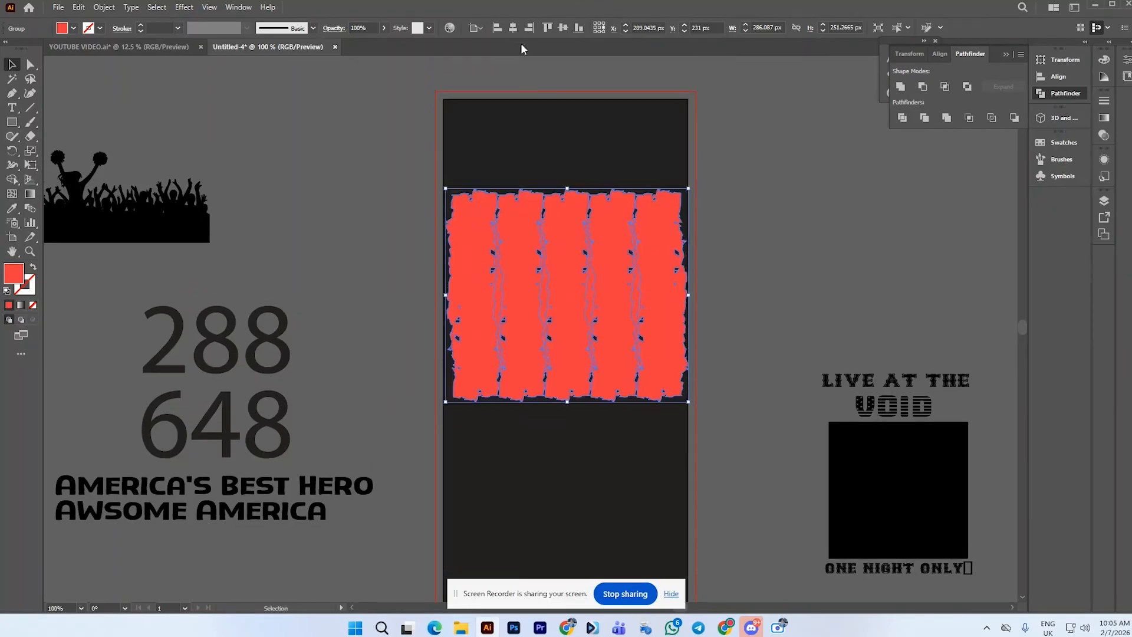
{"action": "key", "text": "Left"}
{"action": "key", "text": "Left"}
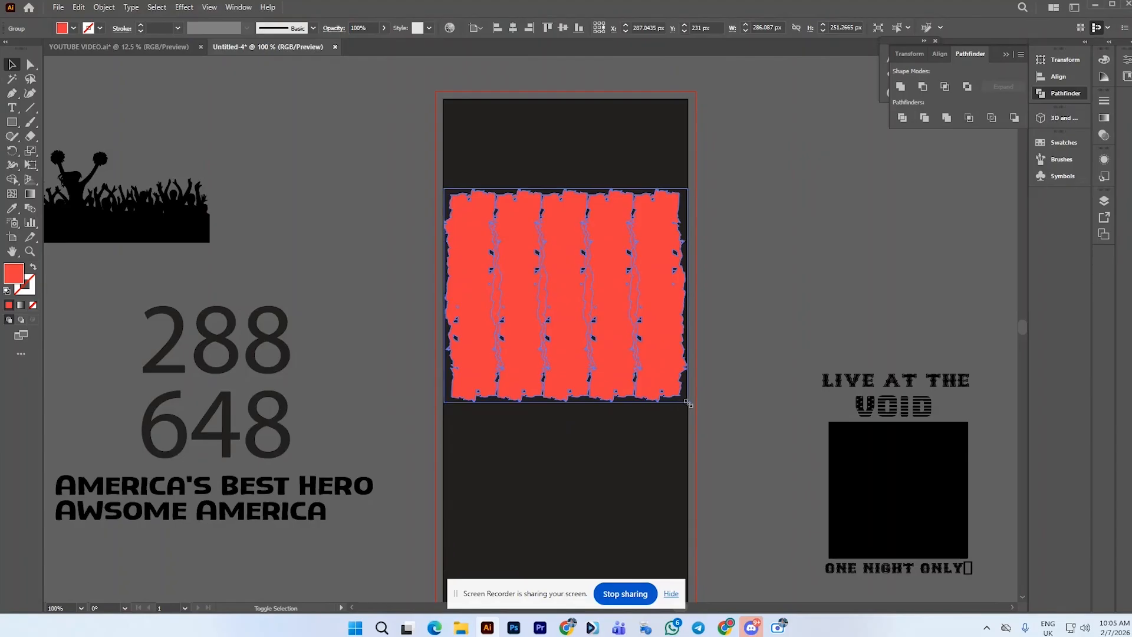
{"action": "left_click_drag", "start_coordinate": [687, 403], "coordinate": [692, 407]}
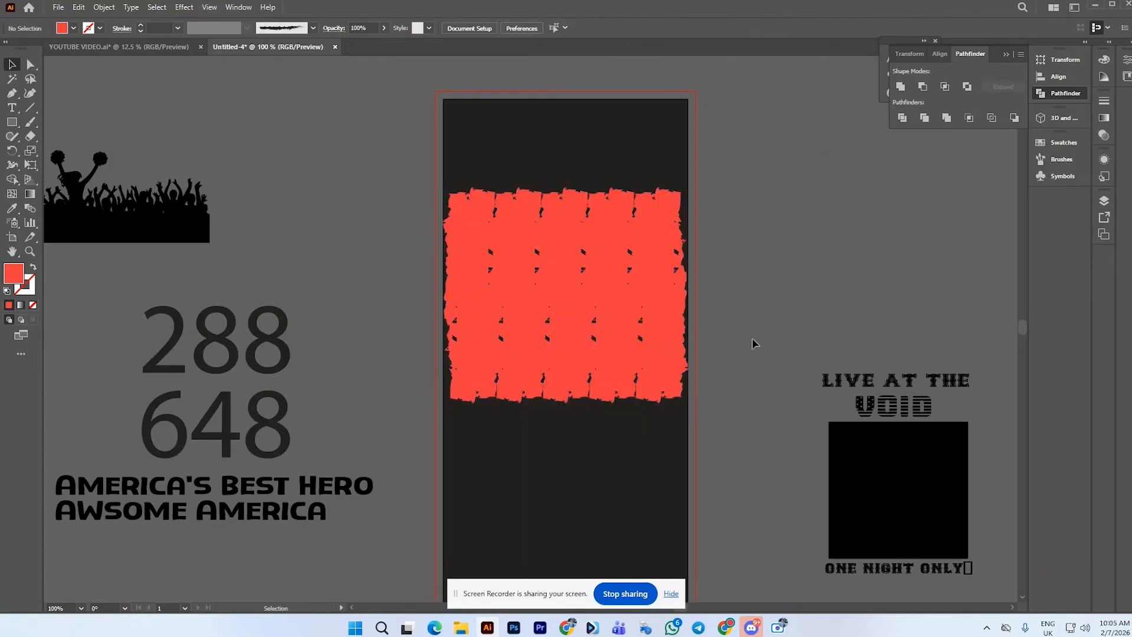
Ungroup the stripes
{"action": "right_click", "coordinate": [596, 350]}
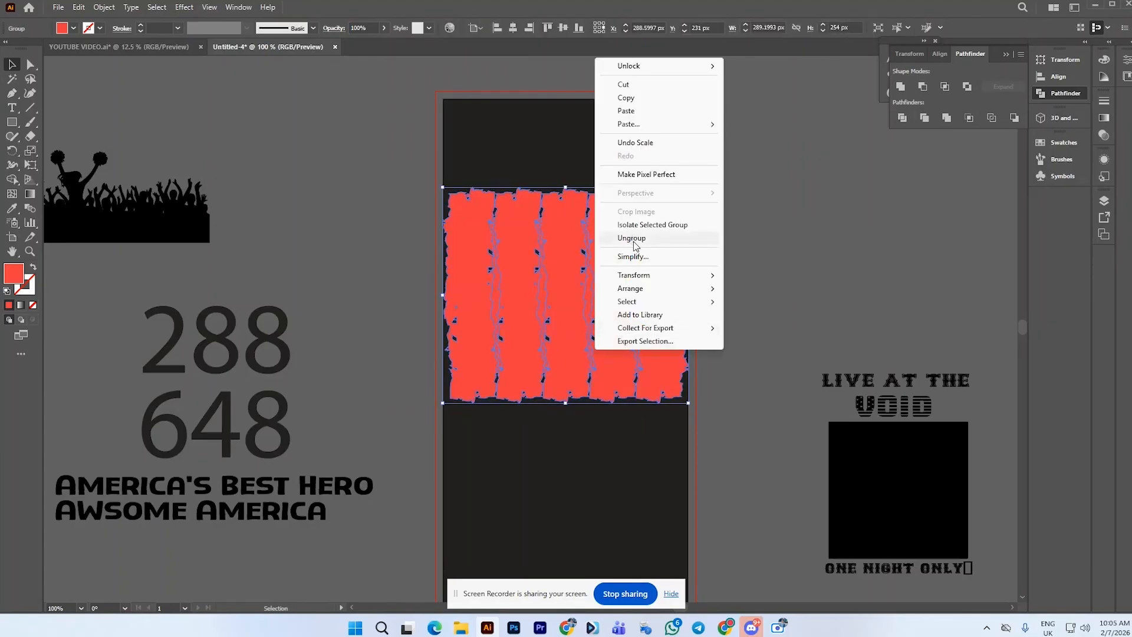
{"action": "left_click", "coordinate": [632, 239]}
{"action": "left_click", "coordinate": [720, 231]}
{"action": "left_click", "coordinate": [462, 247]}
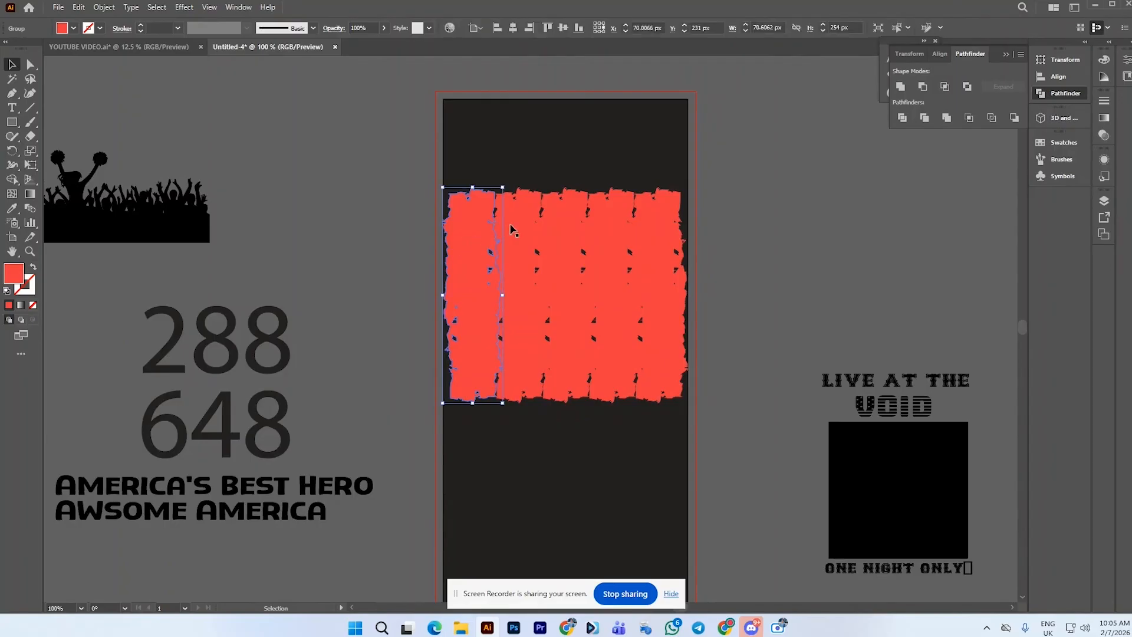
{"action": "left_click", "coordinate": [617, 171]}
{"action": "left_click_drag", "start_coordinate": [485, 171], "coordinate": [740, 271]}
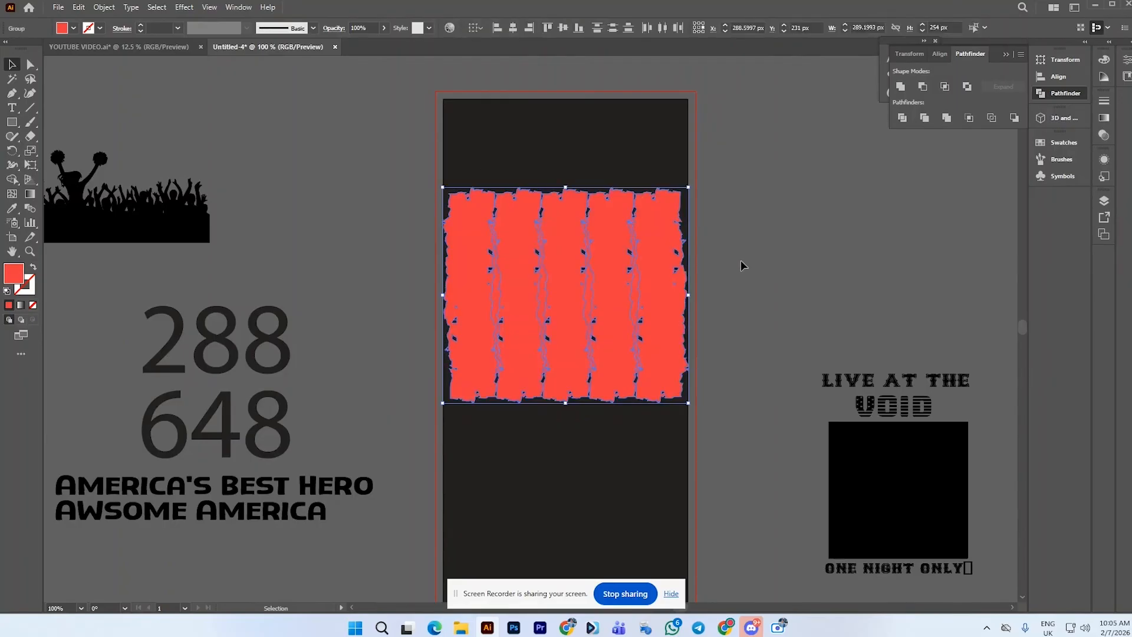
{"action": "left_click", "coordinate": [741, 260]}
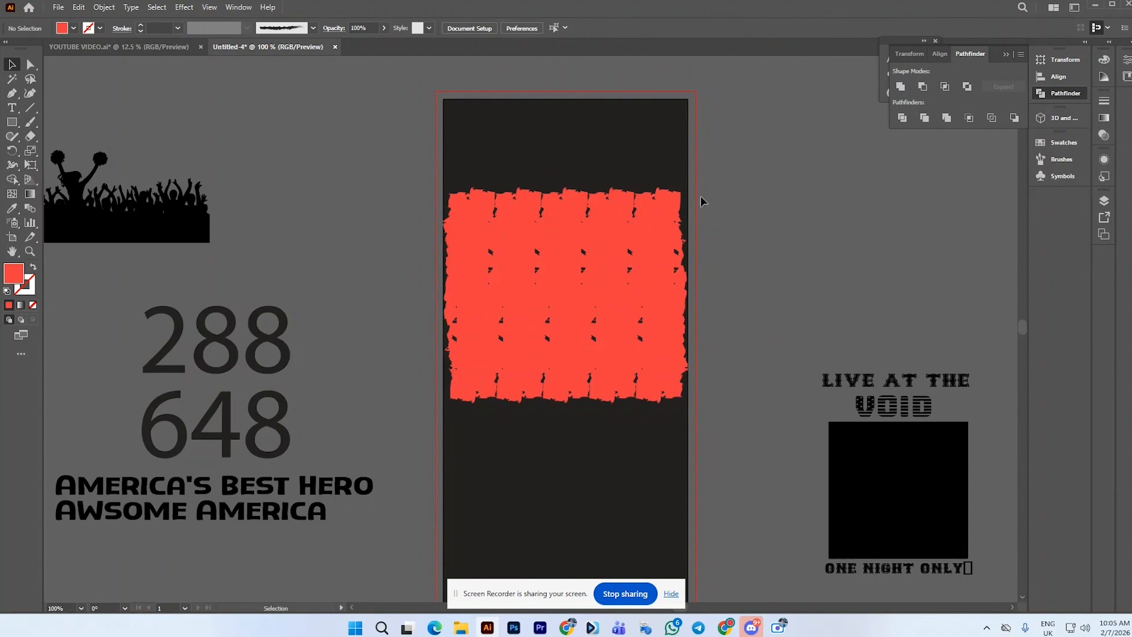
Select the leftmost stripe and browse the Kids Stuff, Neutral and Beach swatch libraries for colours
{"action": "left_click", "coordinate": [470, 250]}
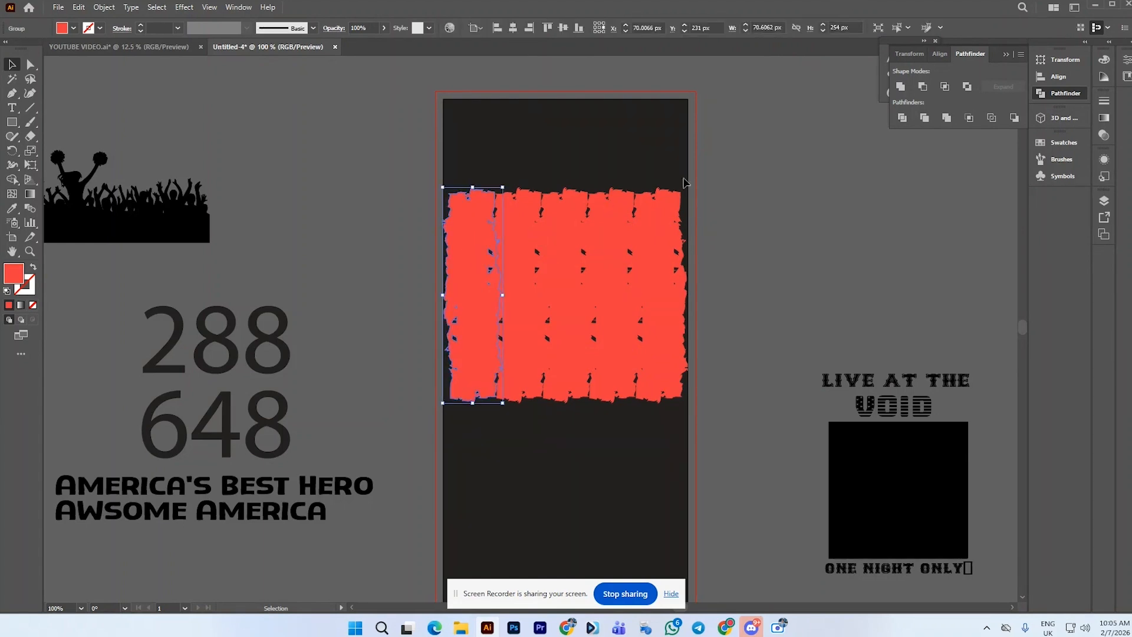
{"action": "left_click", "coordinate": [1071, 175]}
{"action": "left_click", "coordinate": [1066, 141]}
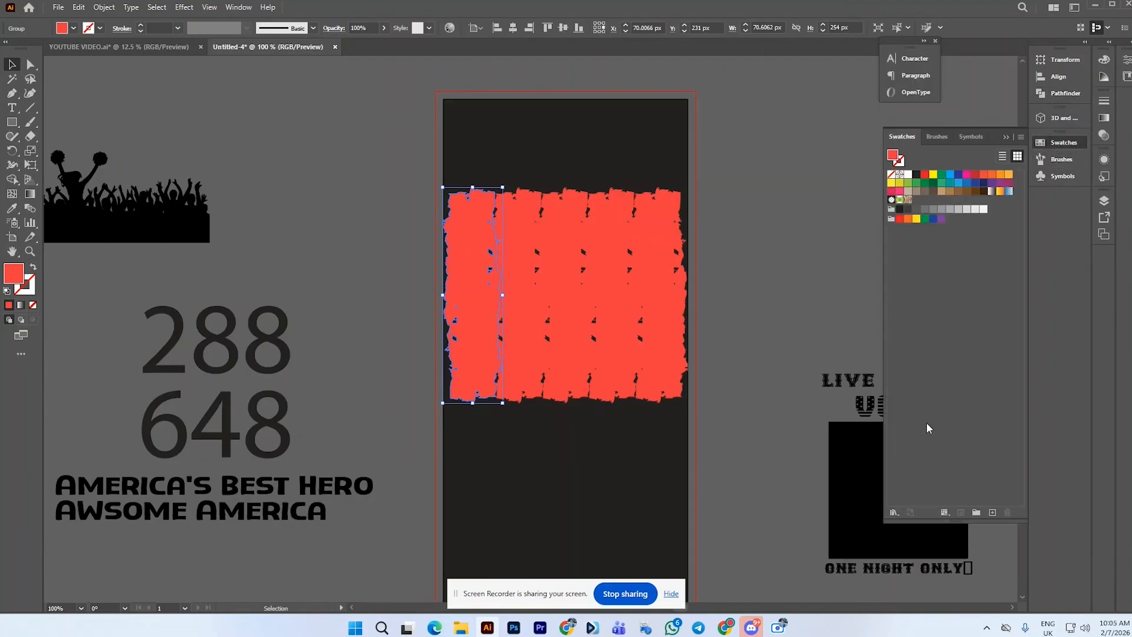
{"action": "left_click", "coordinate": [895, 512]}
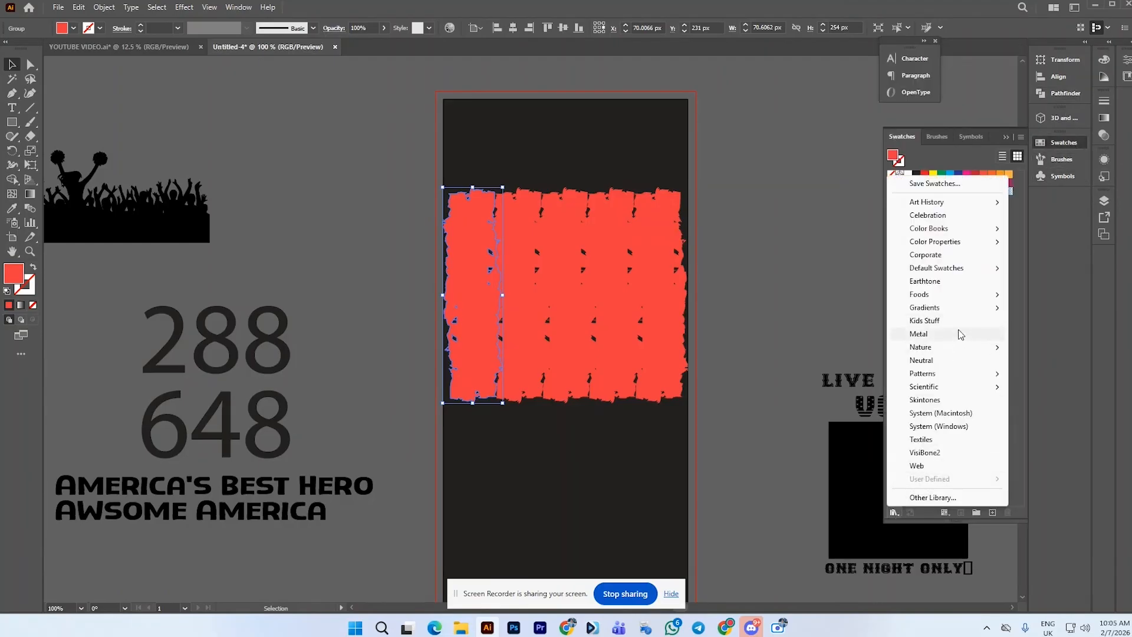
{"action": "left_click", "coordinate": [960, 322]}
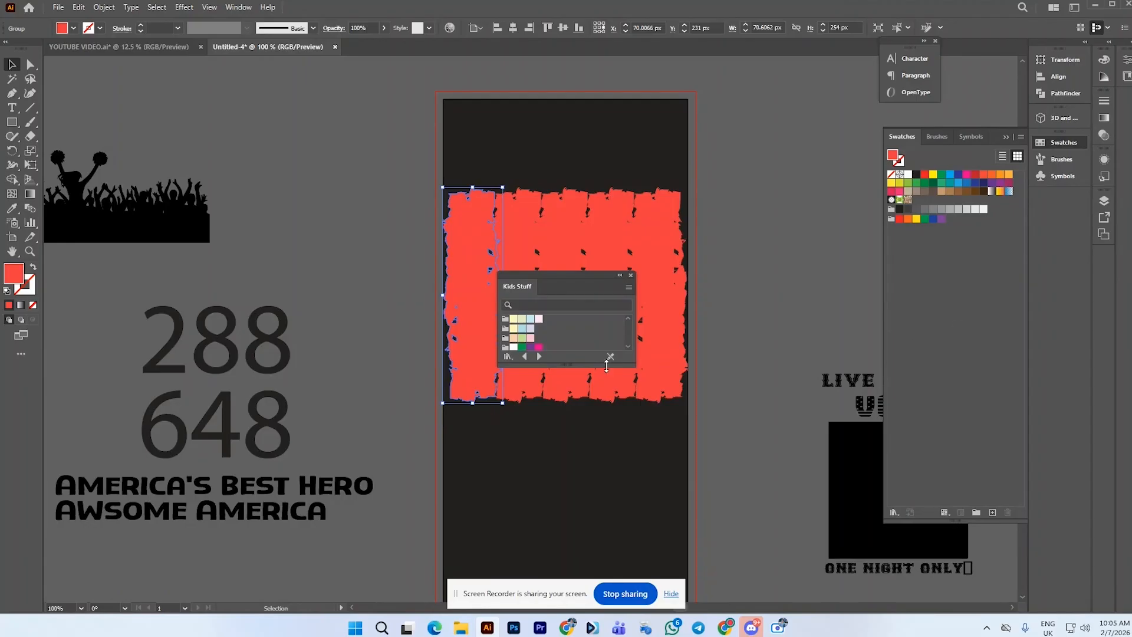
{"action": "left_click_drag", "start_coordinate": [572, 366], "coordinate": [585, 343]}
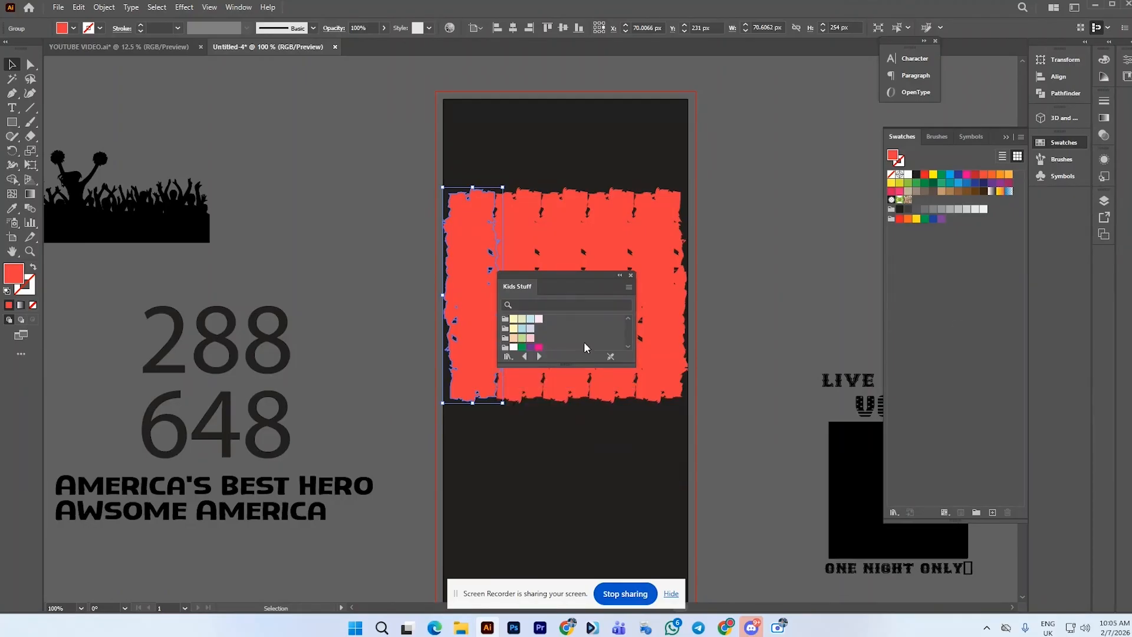
{"action": "left_click", "coordinate": [894, 512]}
{"action": "left_click", "coordinate": [982, 361]}
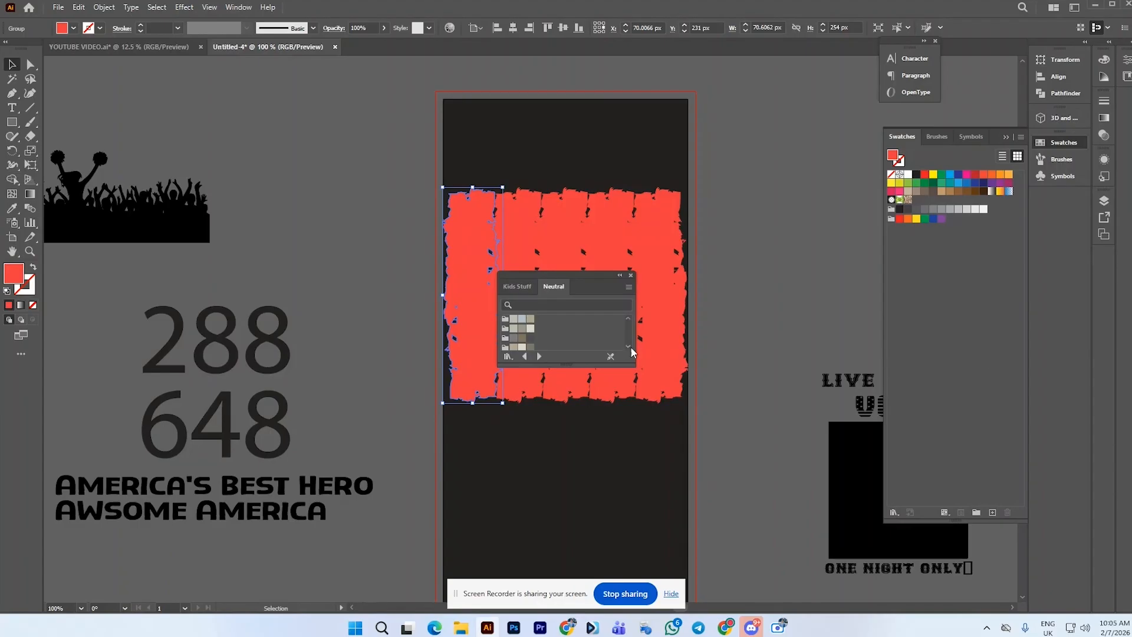
{"action": "left_click", "coordinate": [894, 513]}
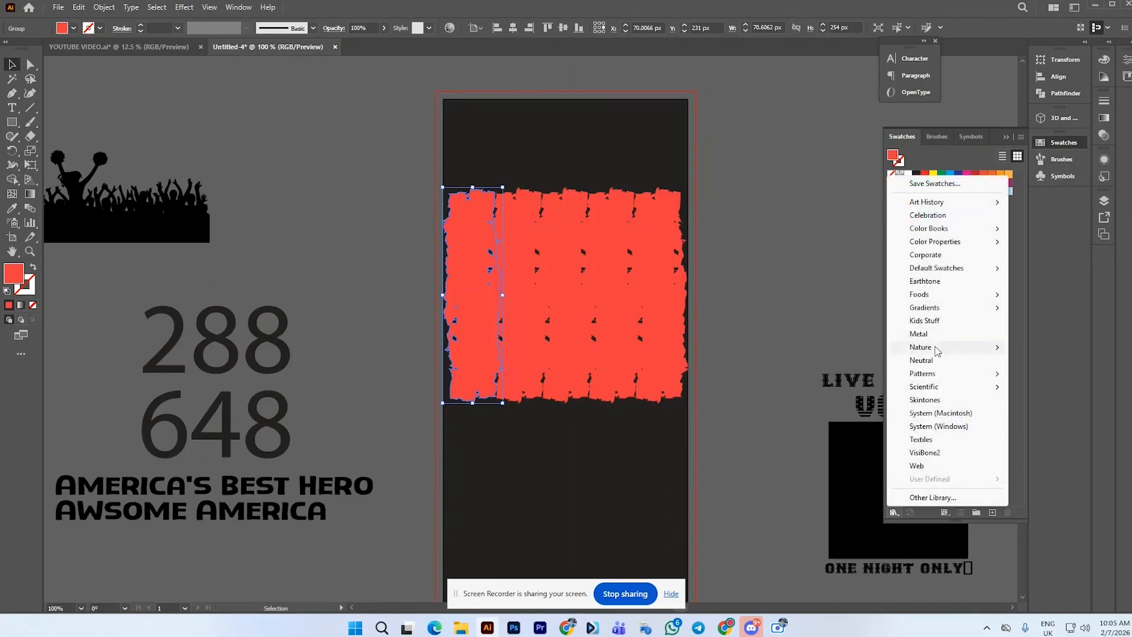
{"action": "mouse_move", "coordinate": [941, 353]}
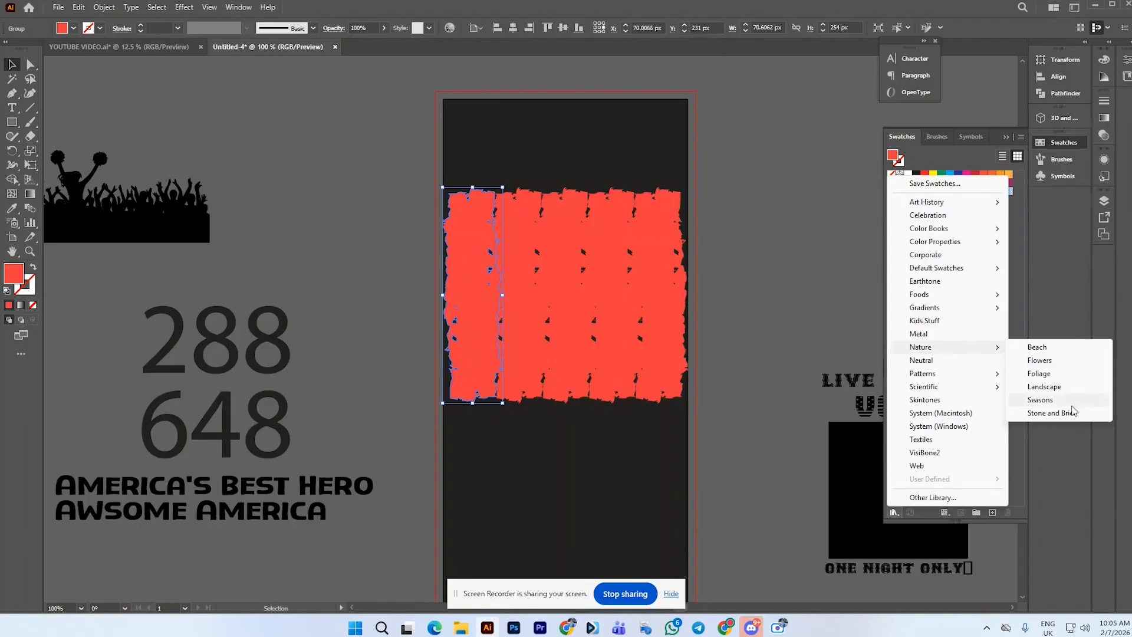
{"action": "left_click", "coordinate": [1063, 348]}
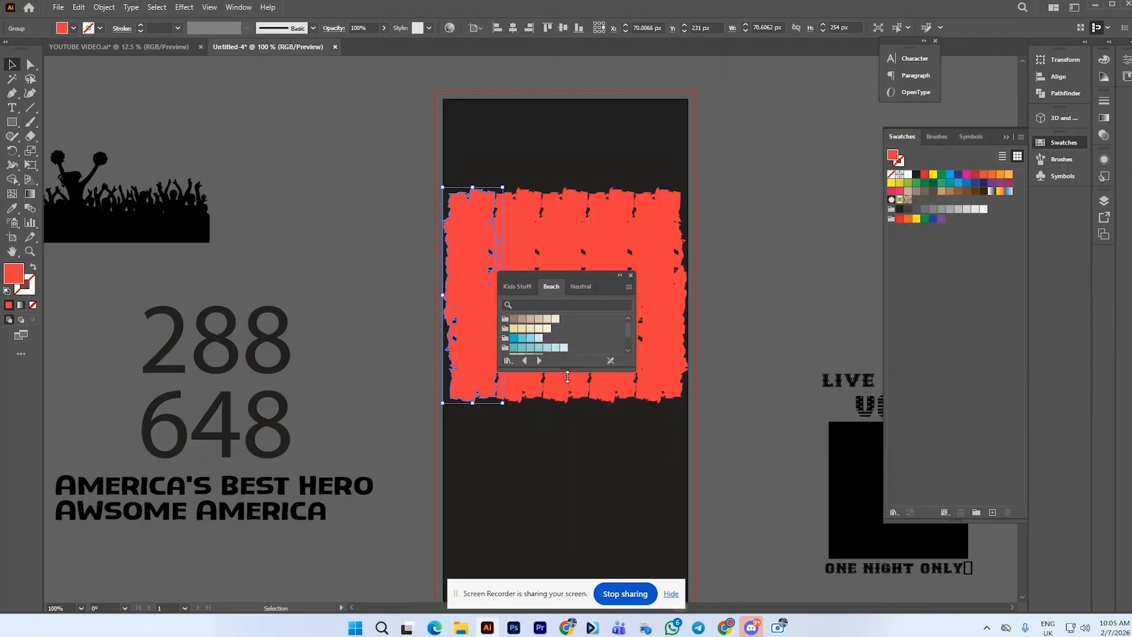
{"action": "left_click_drag", "start_coordinate": [566, 364], "coordinate": [571, 531]}
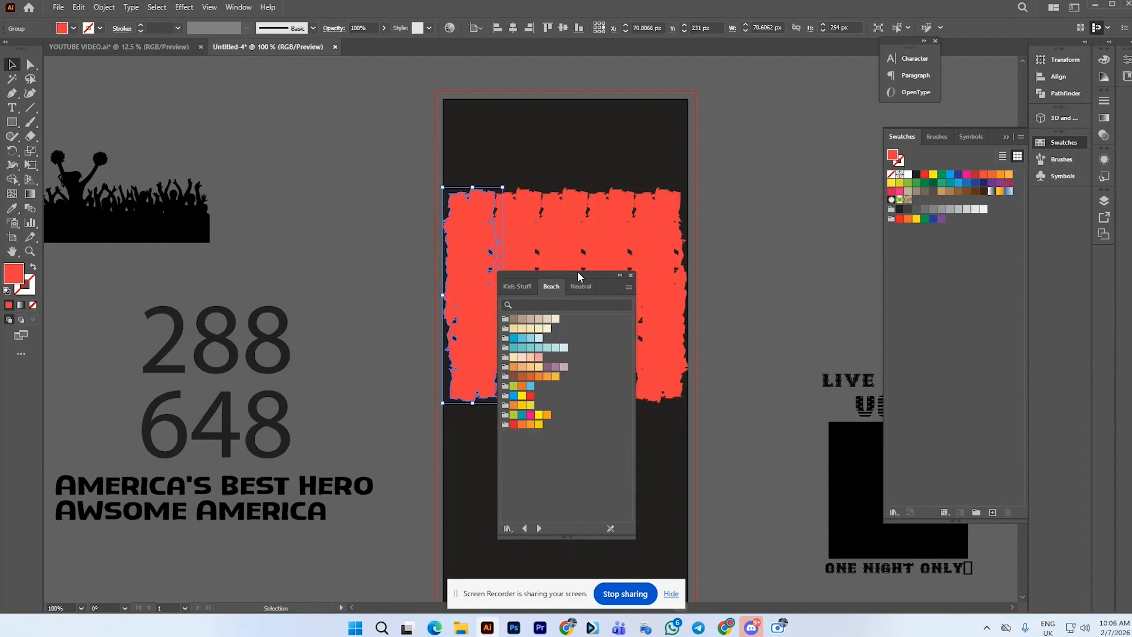
{"action": "left_click_drag", "start_coordinate": [578, 281], "coordinate": [720, 260]}
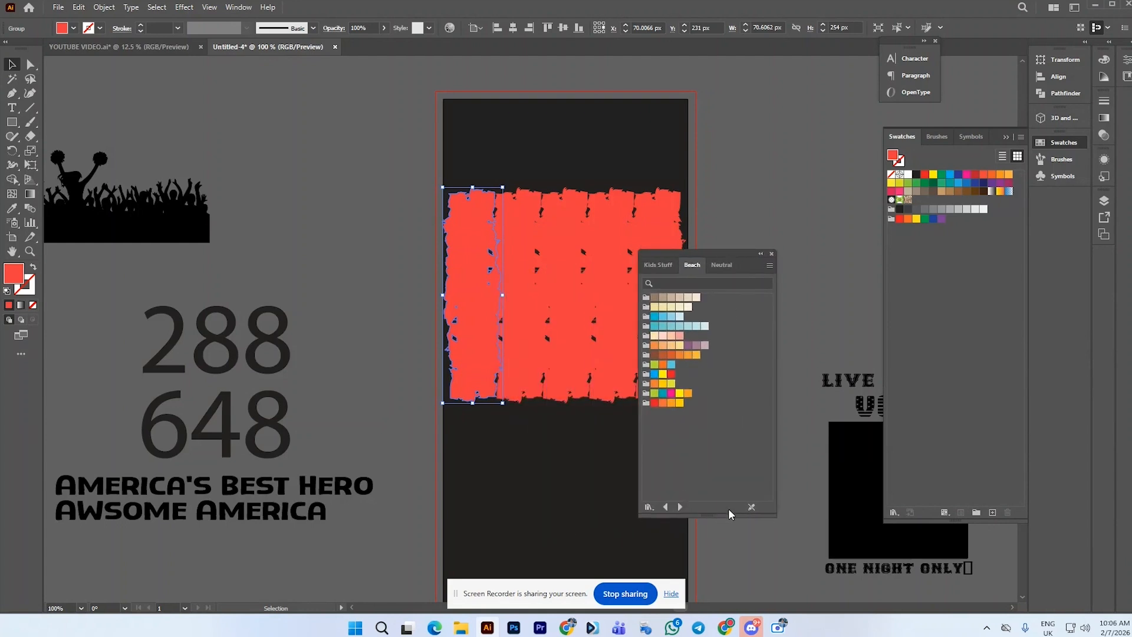
{"action": "left_click", "coordinate": [771, 255]}
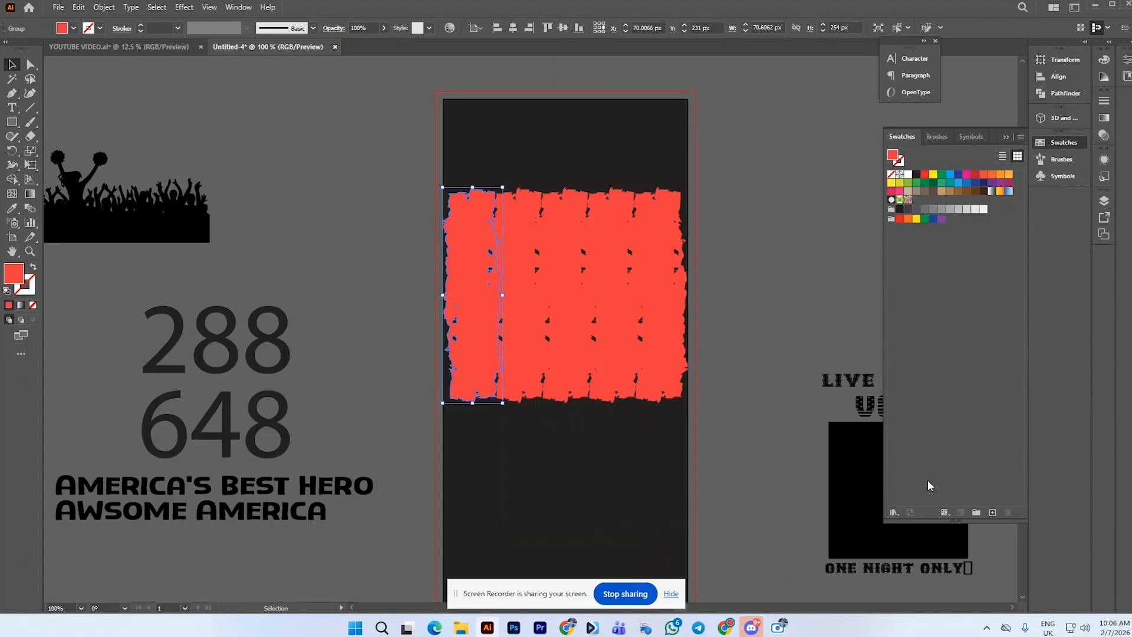
Open the Nature Flowers swatch library and fill the leftmost stripe with pink
{"action": "left_click", "coordinate": [894, 514]}
{"action": "mouse_move", "coordinate": [944, 348]}
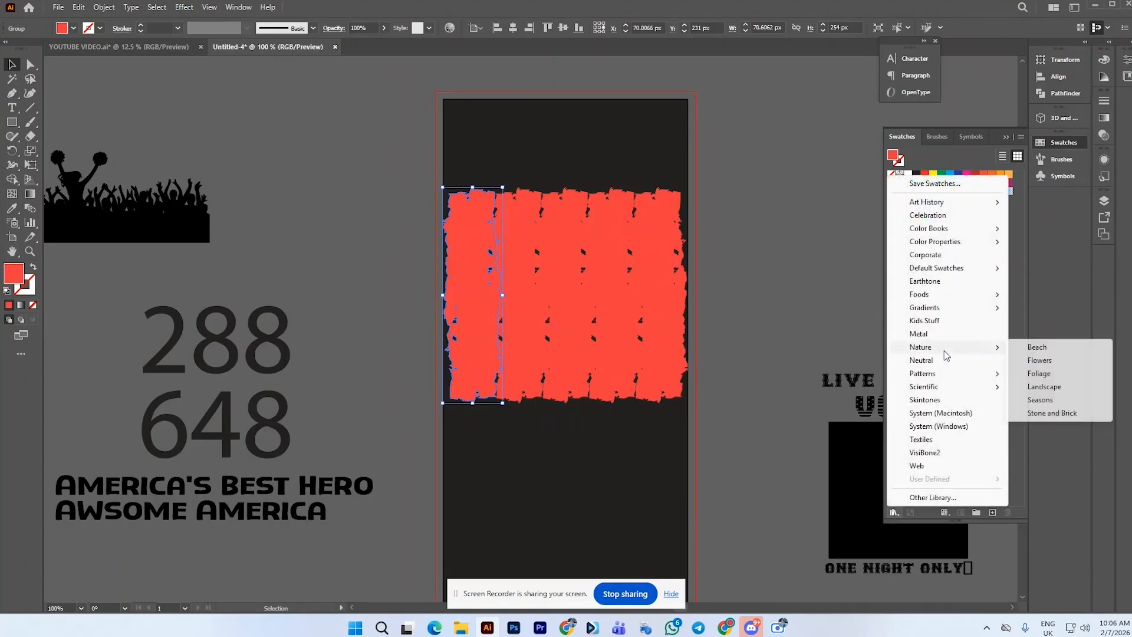
{"action": "left_click", "coordinate": [1060, 363]}
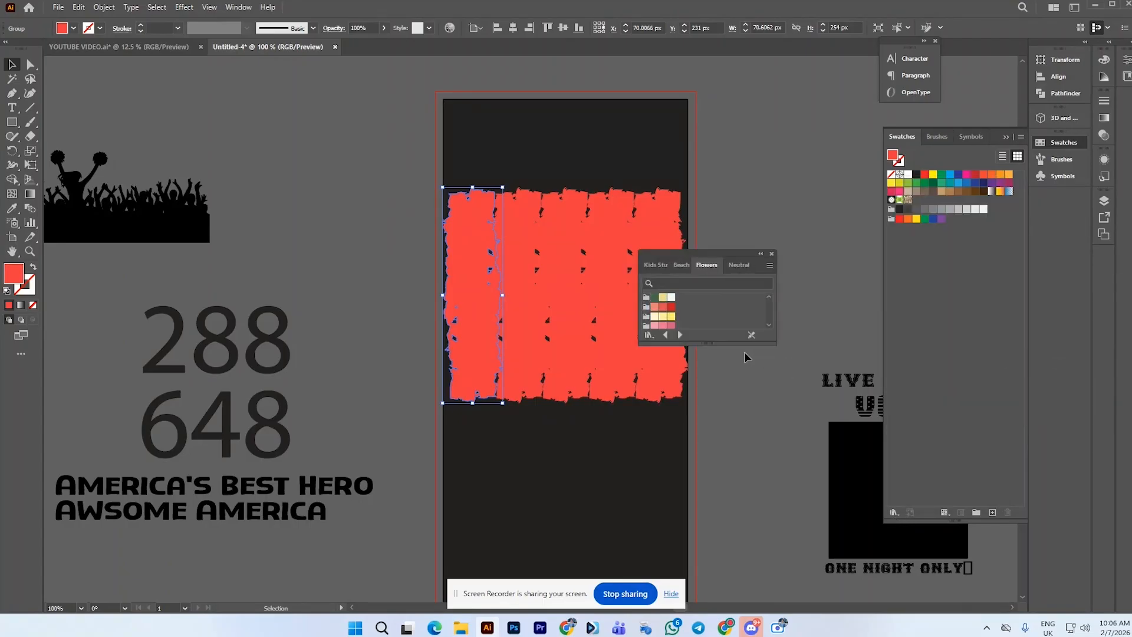
{"action": "left_click_drag", "start_coordinate": [707, 343], "coordinate": [706, 470]}
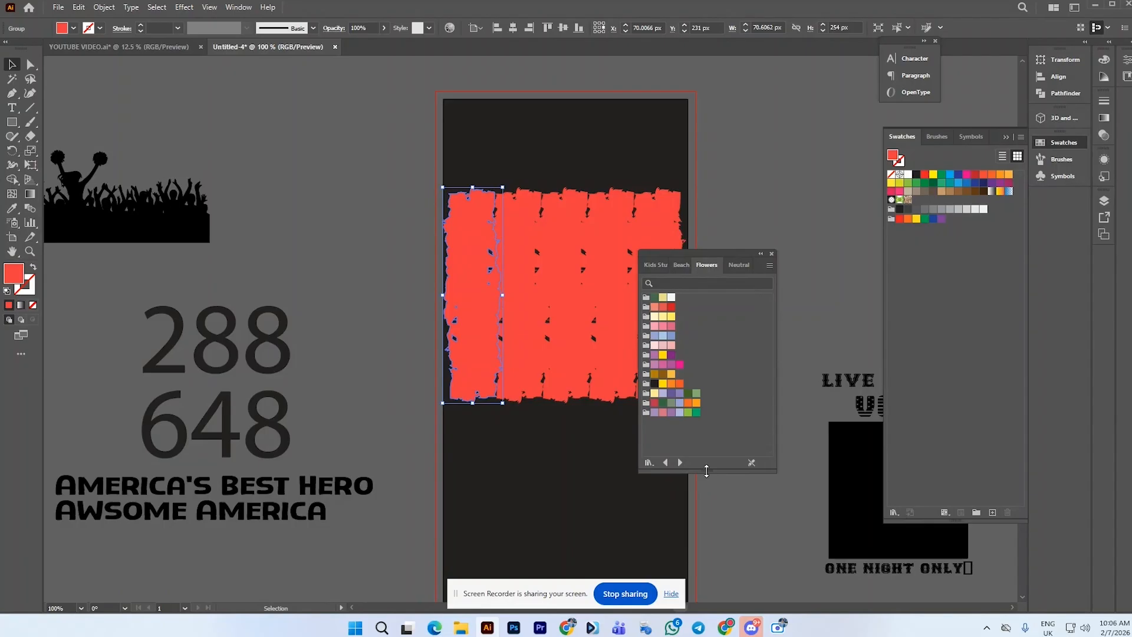
{"action": "left_click", "coordinate": [680, 364]}
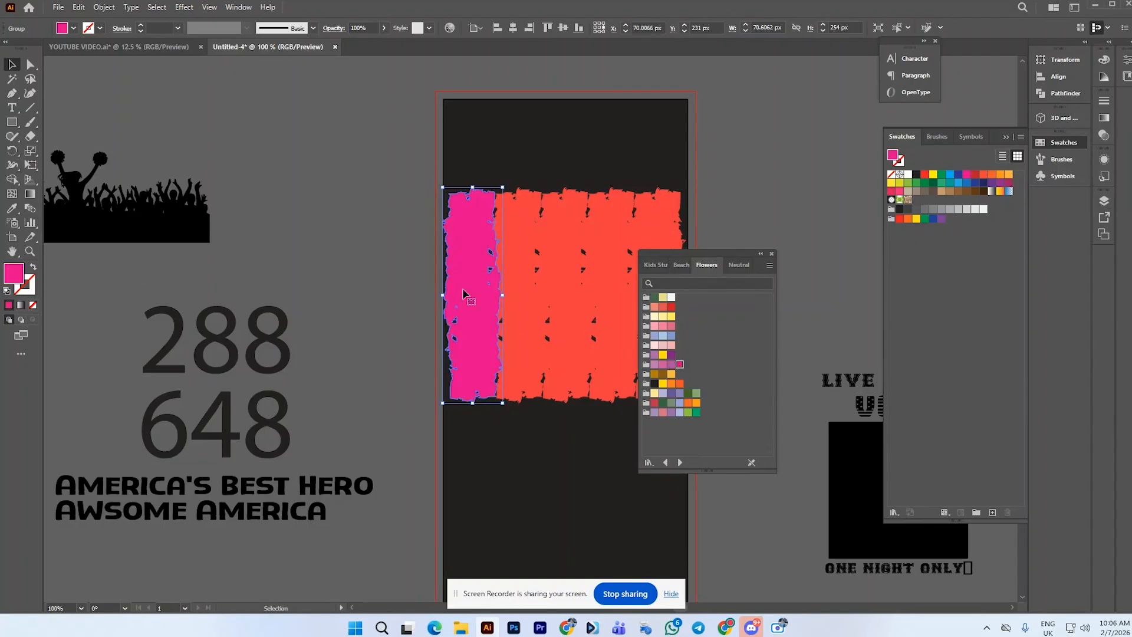
Fill the second stripe with yellow and the third stripe with orange from the Flowers swatches
{"action": "left_click", "coordinate": [518, 311]}
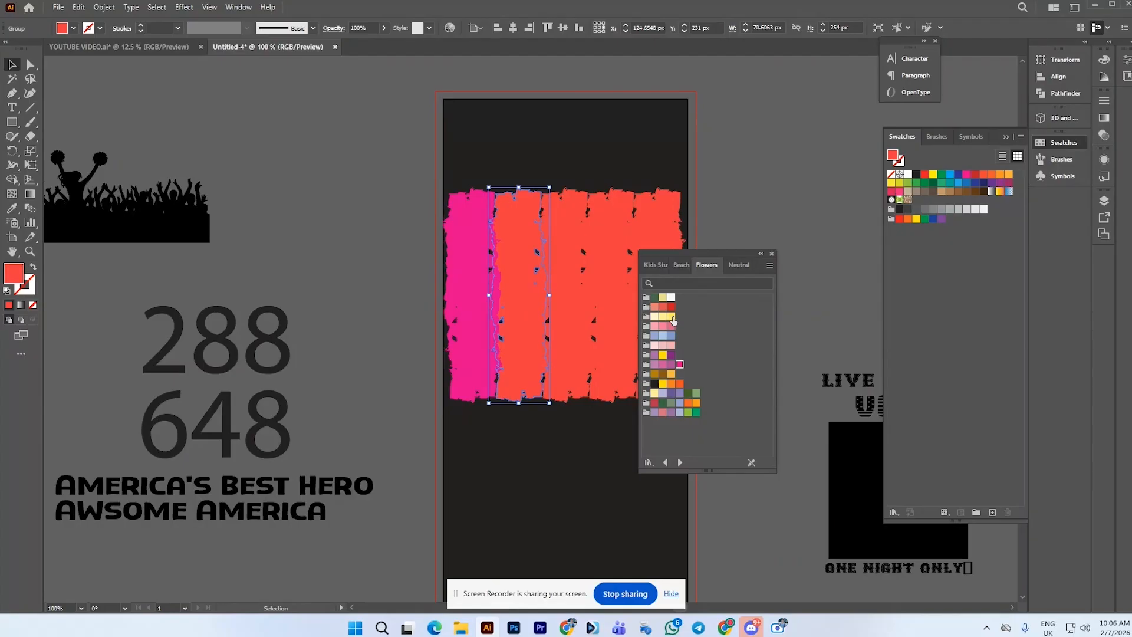
{"action": "left_click", "coordinate": [671, 317]}
{"action": "left_click", "coordinate": [566, 319]}
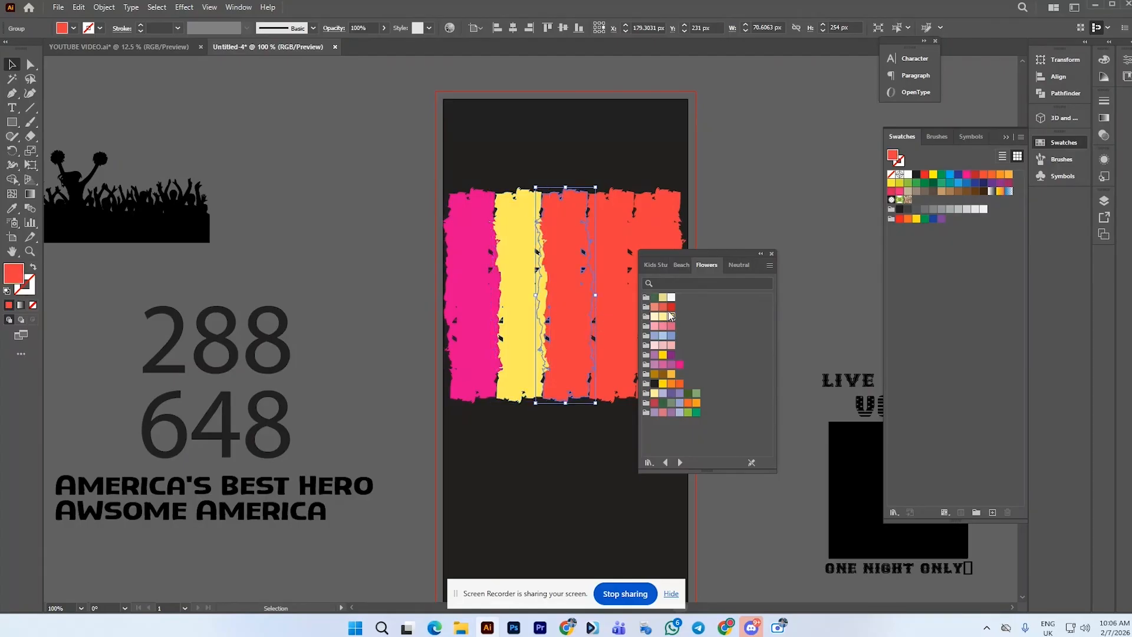
{"action": "left_click", "coordinate": [680, 384]}
Fill the fourth stripe with red and the fifth stripe with pale yellow from the Flowers swatches
{"action": "left_click", "coordinate": [637, 367]}
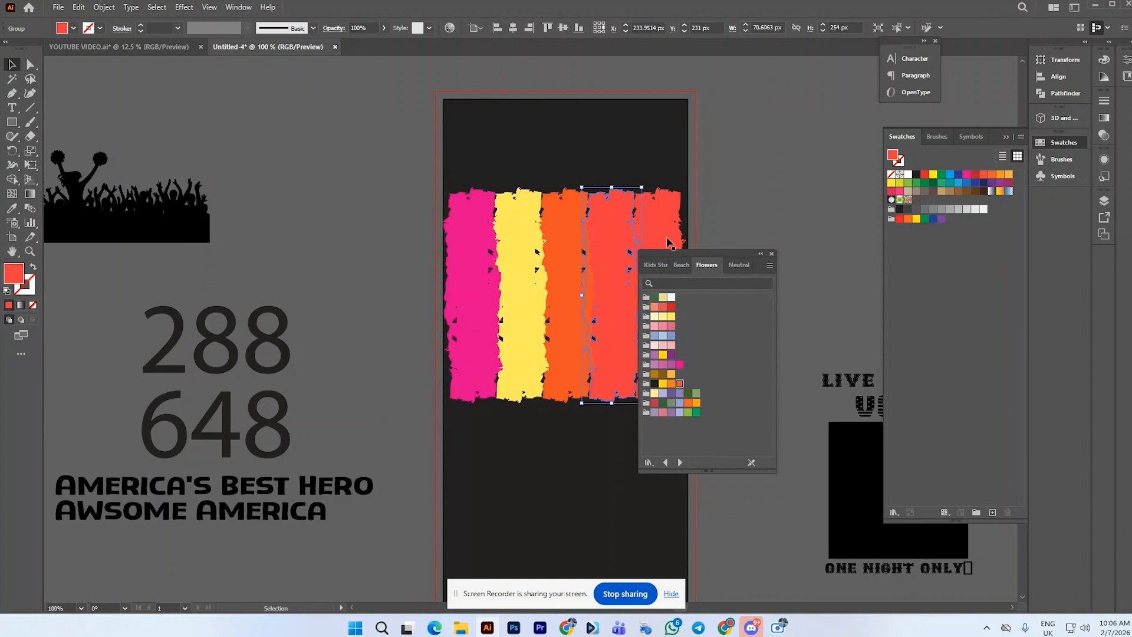
{"action": "left_click", "coordinate": [671, 307]}
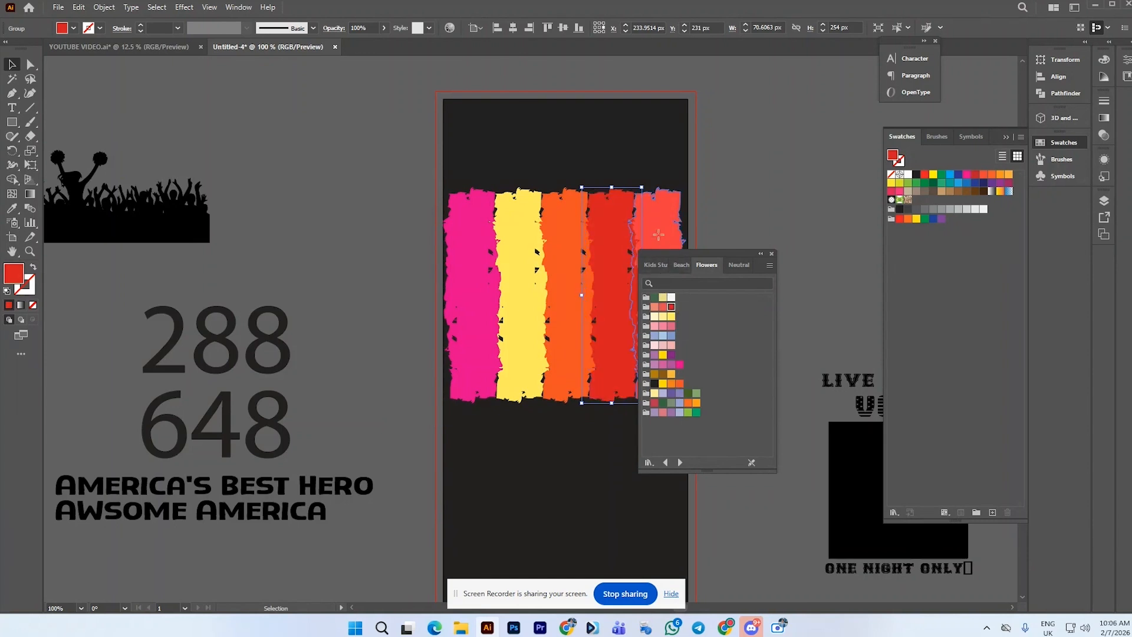
{"action": "left_click", "coordinate": [661, 241]}
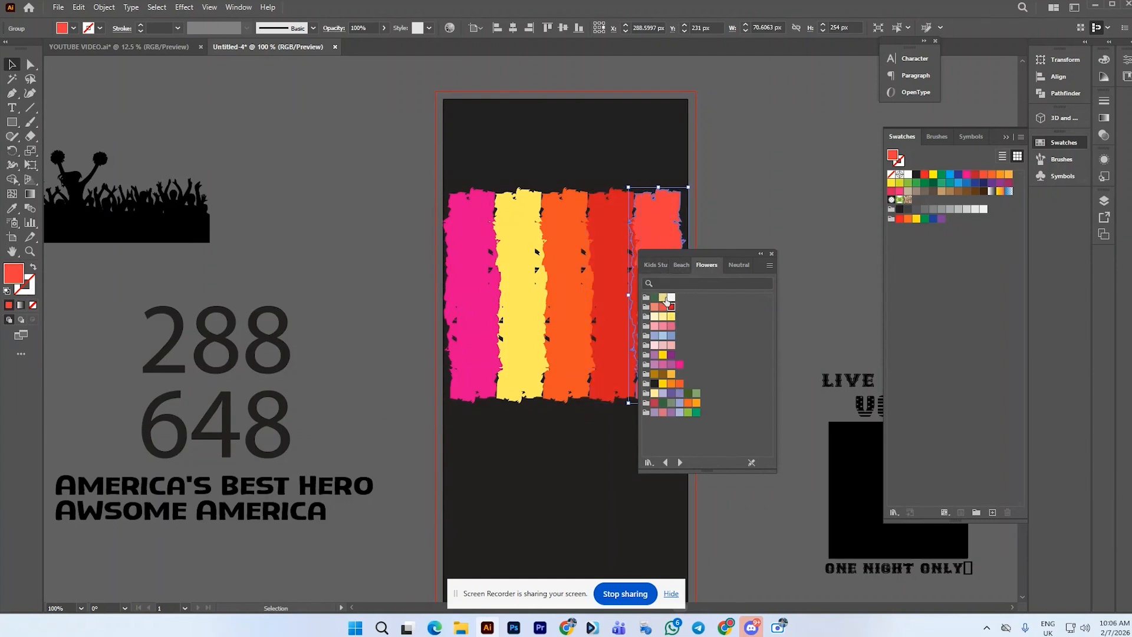
{"action": "left_click", "coordinate": [663, 297]}
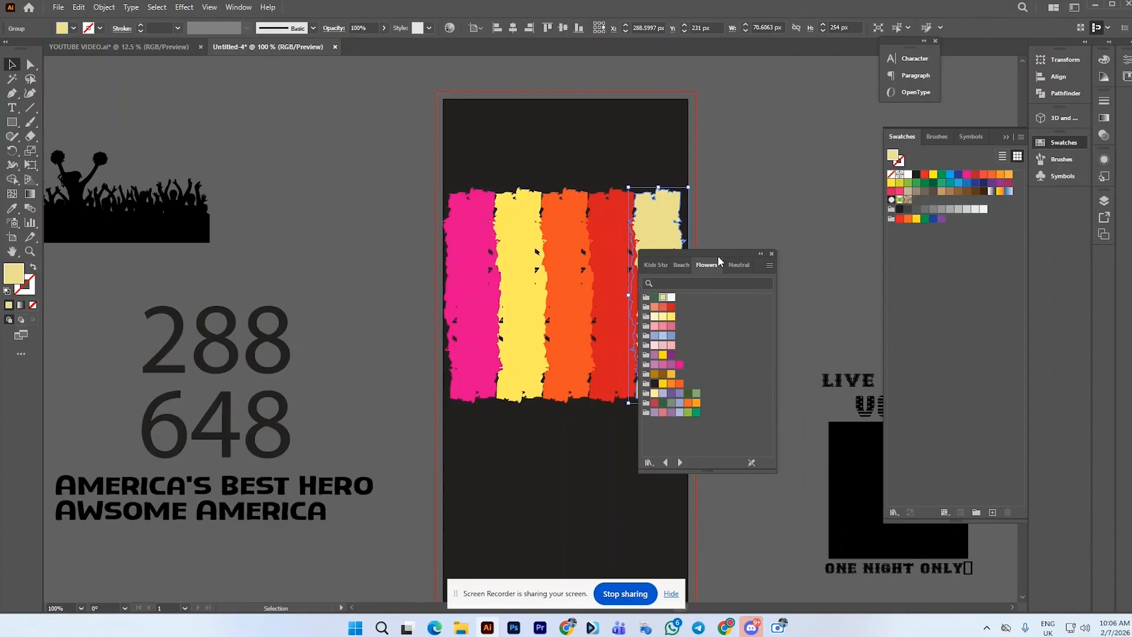
{"action": "left_click_drag", "start_coordinate": [719, 261], "coordinate": [836, 211]}
{"action": "left_click", "coordinate": [703, 247]}
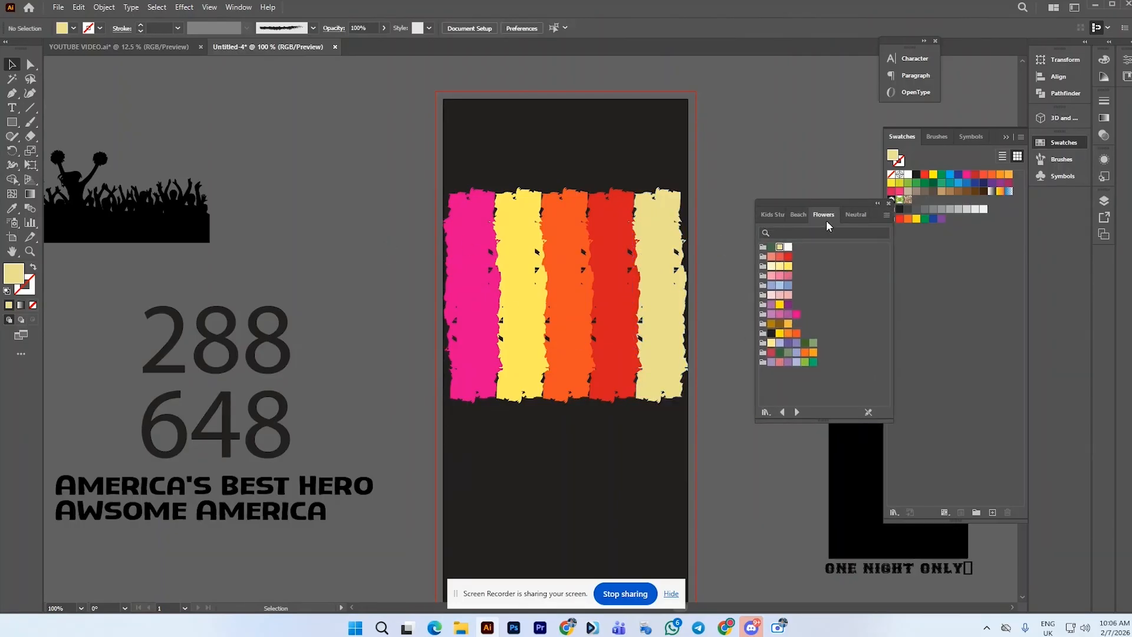
Recolour the third stripe pink by sampling the leftmost stripe with the Eyedropper
{"action": "left_click", "coordinate": [466, 275]}
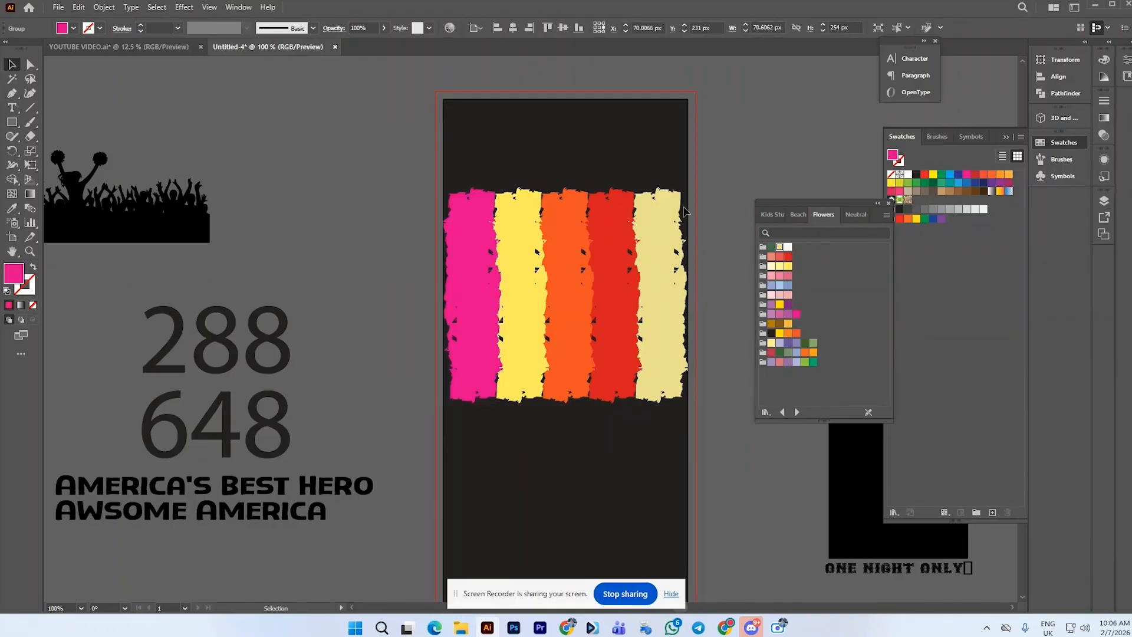
{"action": "left_click", "coordinate": [556, 290]}
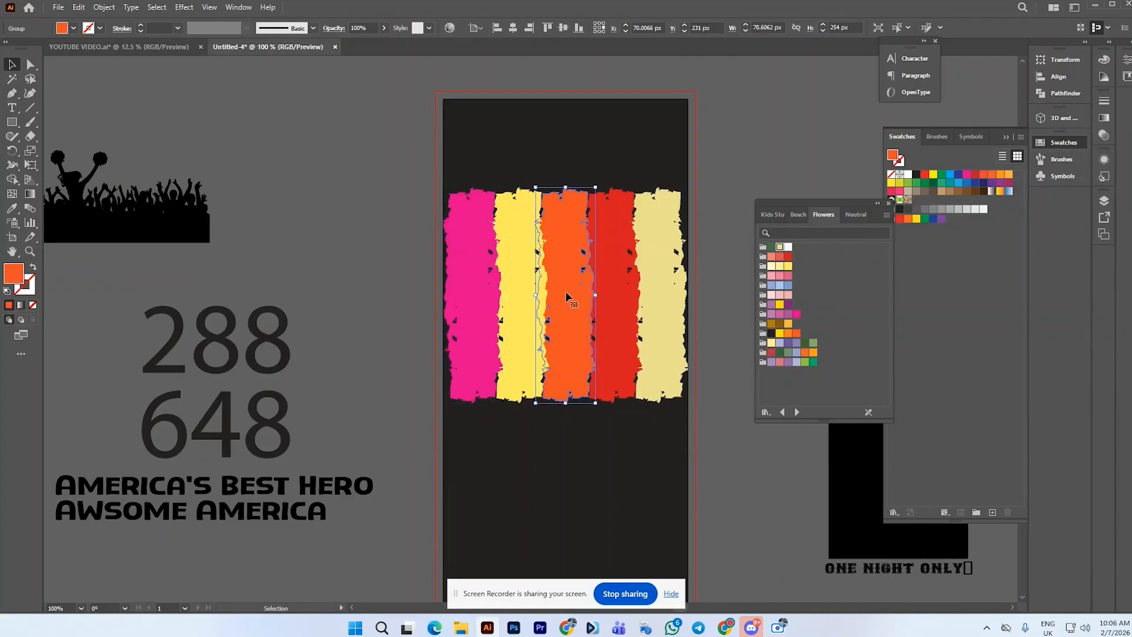
{"action": "left_click", "coordinate": [10, 210]}
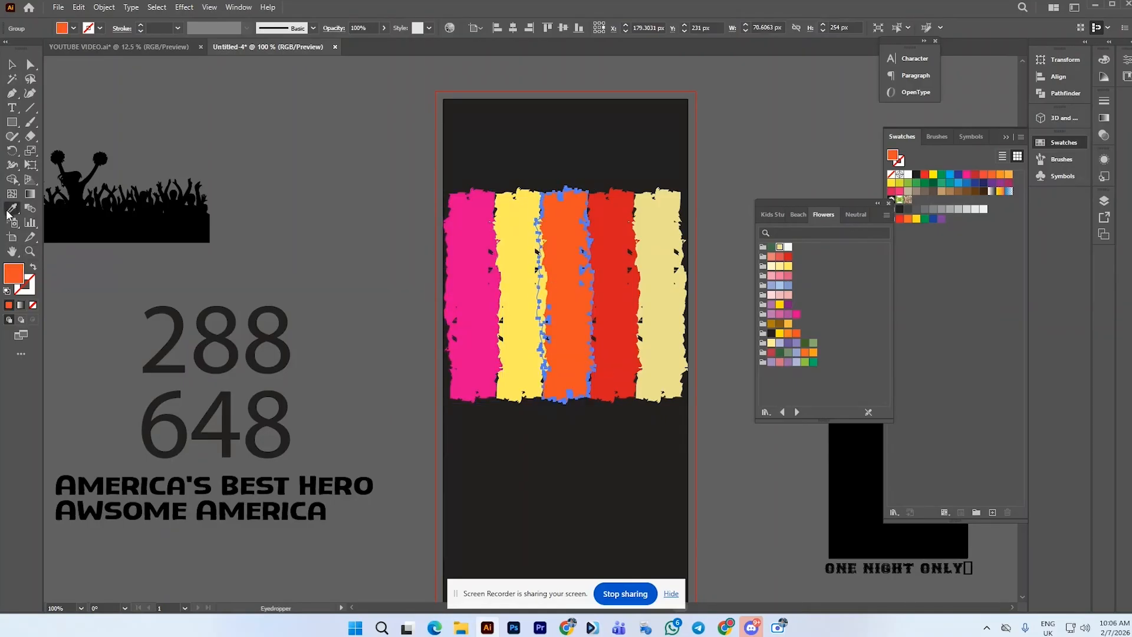
{"action": "left_click", "coordinate": [477, 246]}
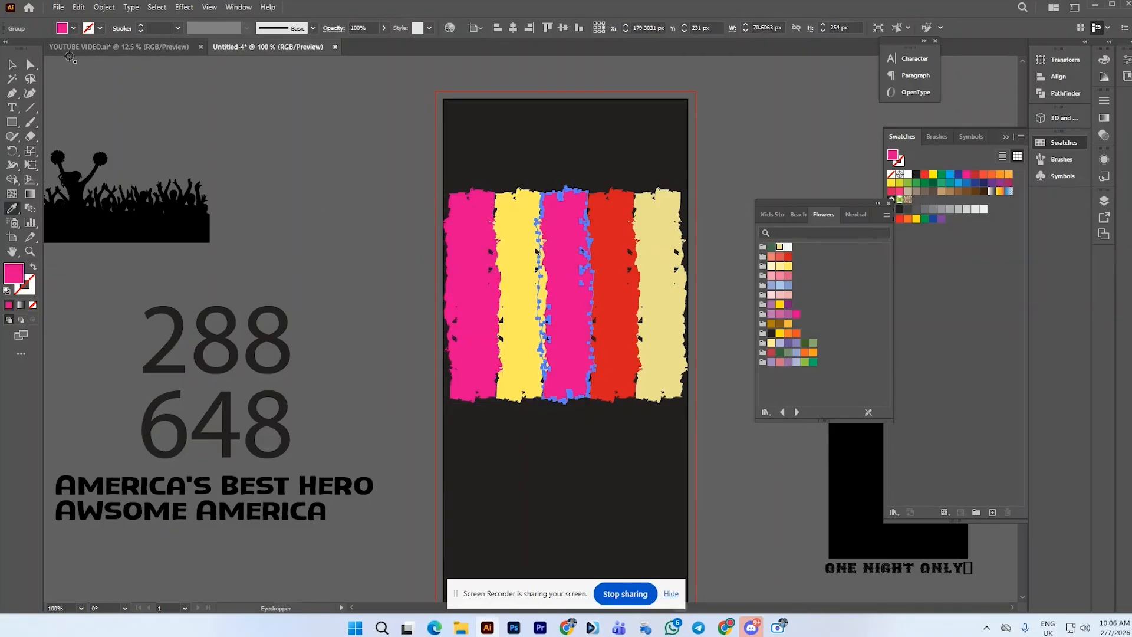
Recolour the leftmost stripe yellow by sampling the second stripe with the Eyedropper
{"action": "left_click", "coordinate": [11, 66]}
{"action": "left_click", "coordinate": [542, 251]}
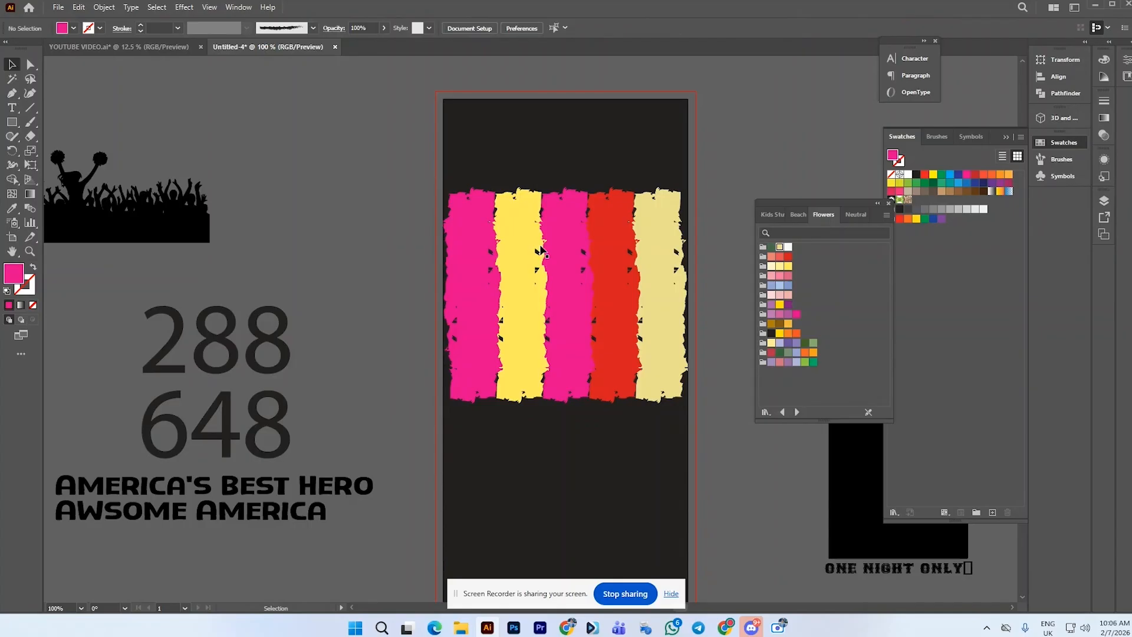
{"action": "left_click", "coordinate": [492, 256]}
{"action": "left_click", "coordinate": [11, 210]}
{"action": "left_click", "coordinate": [526, 239]}
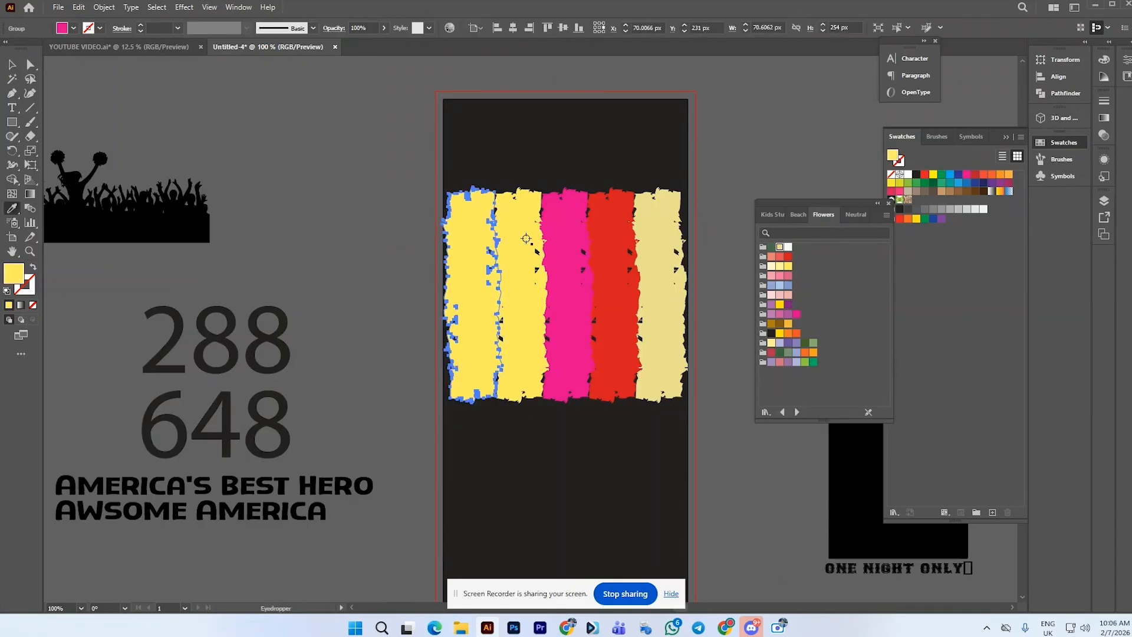
Fill the second stripe with orange from the Flowers swatches and deselect it
{"action": "left_click", "coordinate": [11, 65]}
{"action": "left_click", "coordinate": [429, 151]}
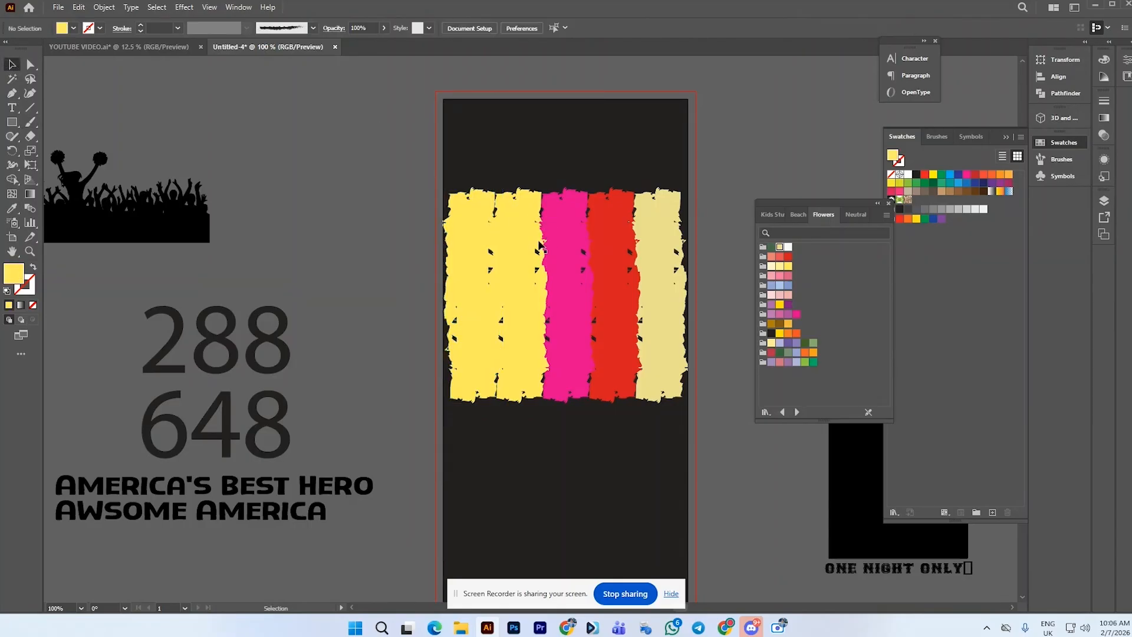
{"action": "left_click", "coordinate": [540, 248]}
{"action": "left_click", "coordinate": [796, 333]}
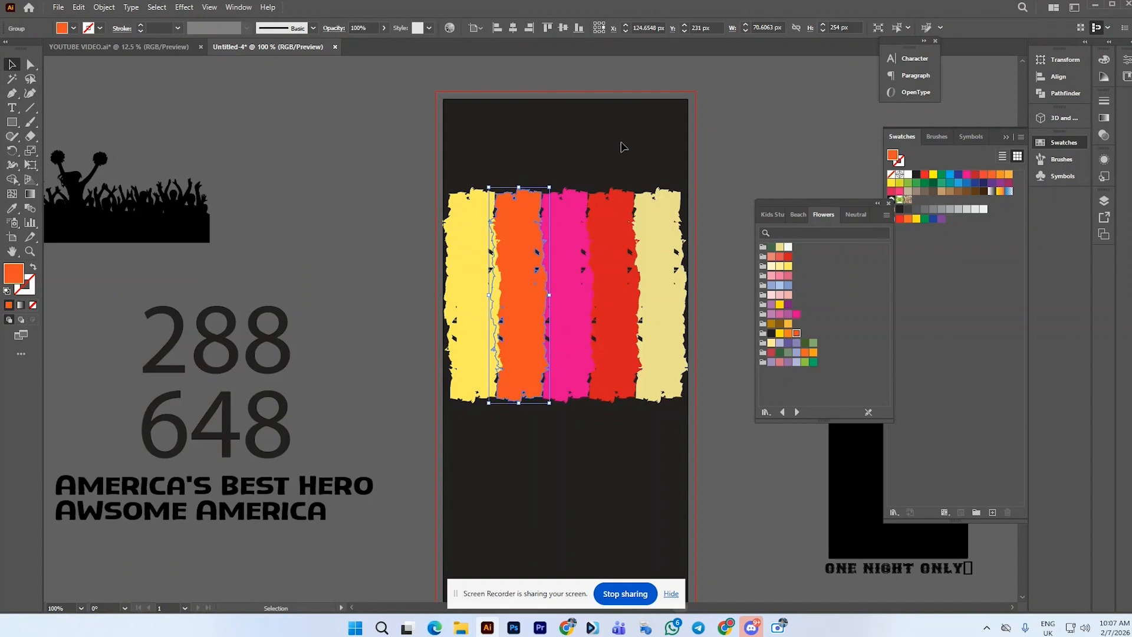
{"action": "left_click", "coordinate": [624, 147]}
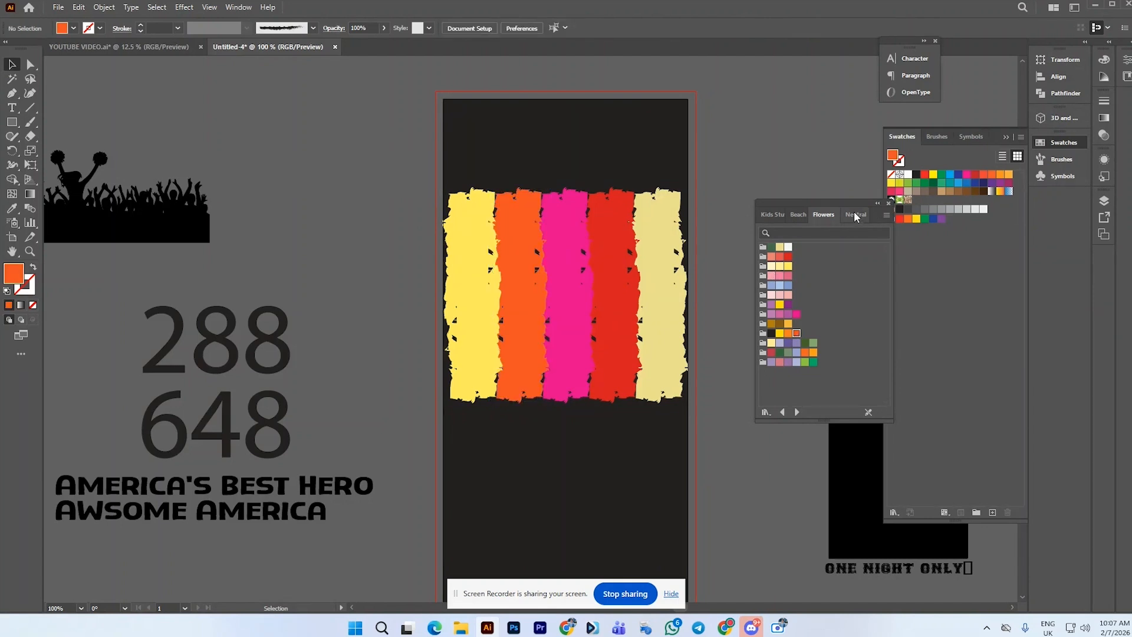
Dock the swatch library panel into the panel column and collapse the Swatches panel
{"action": "left_click_drag", "start_coordinate": [854, 211], "coordinate": [881, 125]}
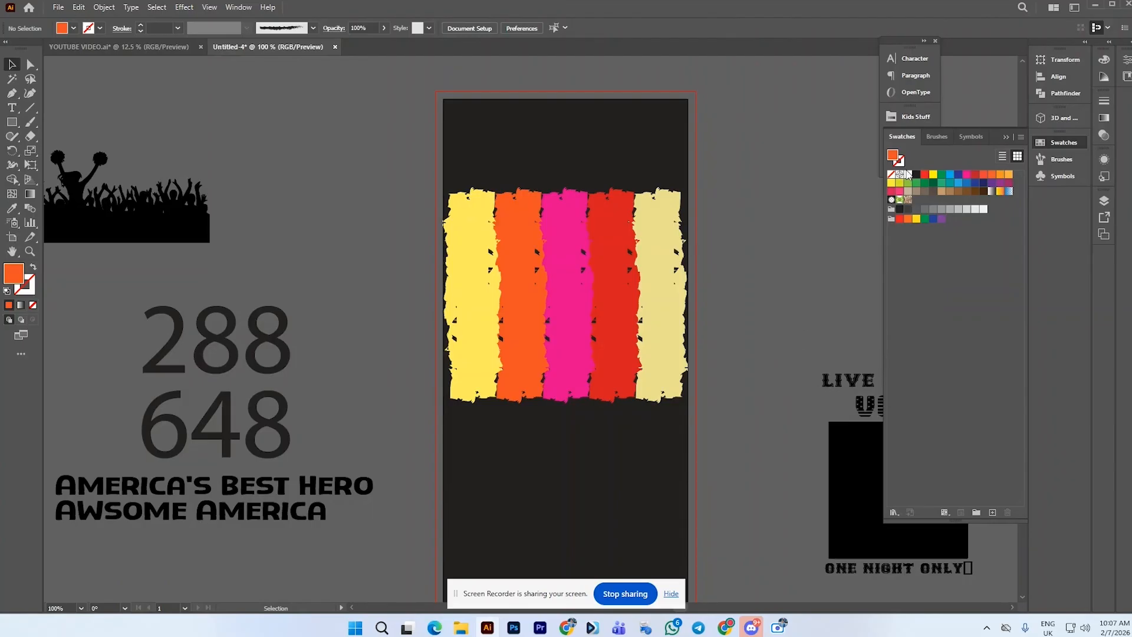
{"action": "left_click", "coordinate": [1008, 137]}
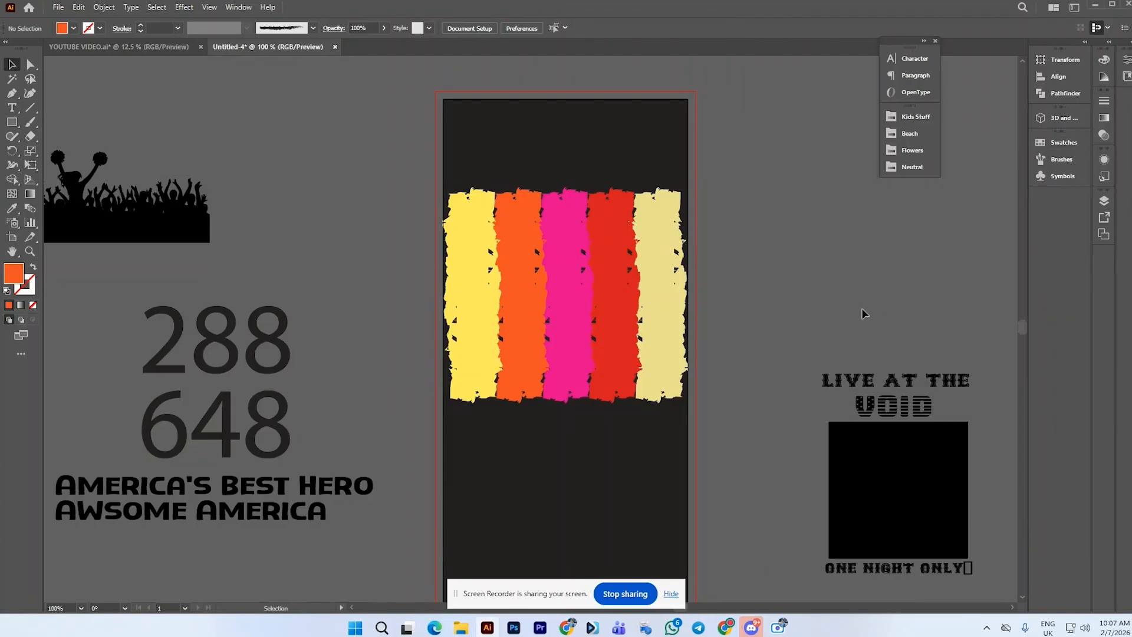
Move the LIVE AT THE VOID text nearer the artboard and fill the LIVE AT THE line white
{"action": "left_click", "coordinate": [911, 418]}
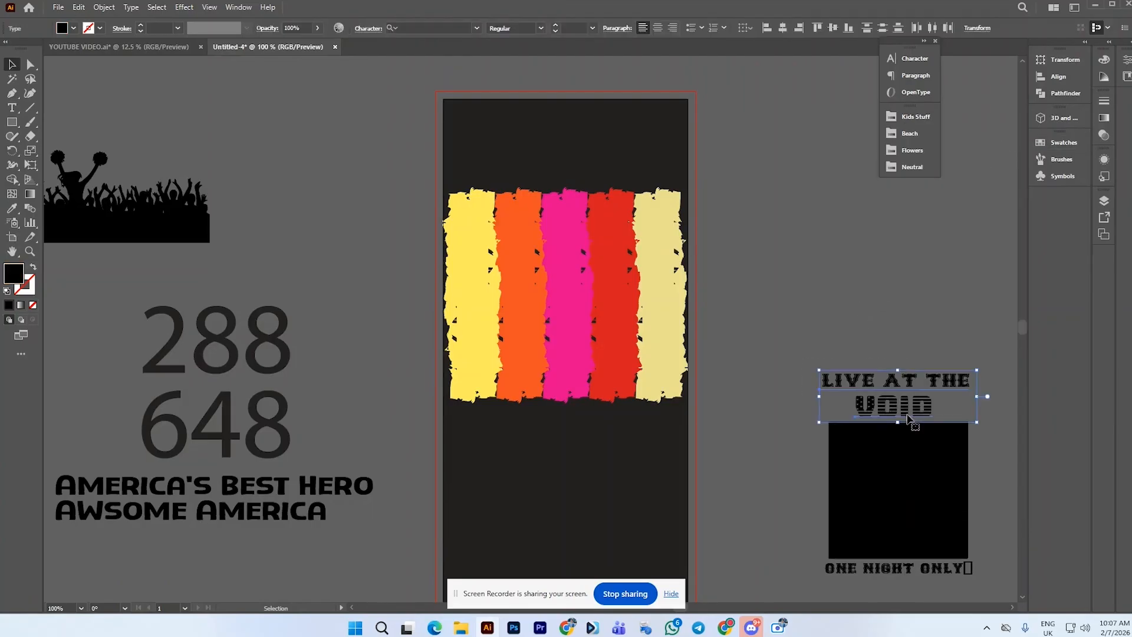
{"action": "left_click", "coordinate": [907, 361]}
{"action": "left_click_drag", "start_coordinate": [895, 416], "coordinate": [822, 295]}
{"action": "left_click", "coordinate": [873, 311]}
{"action": "left_click", "coordinate": [863, 264]}
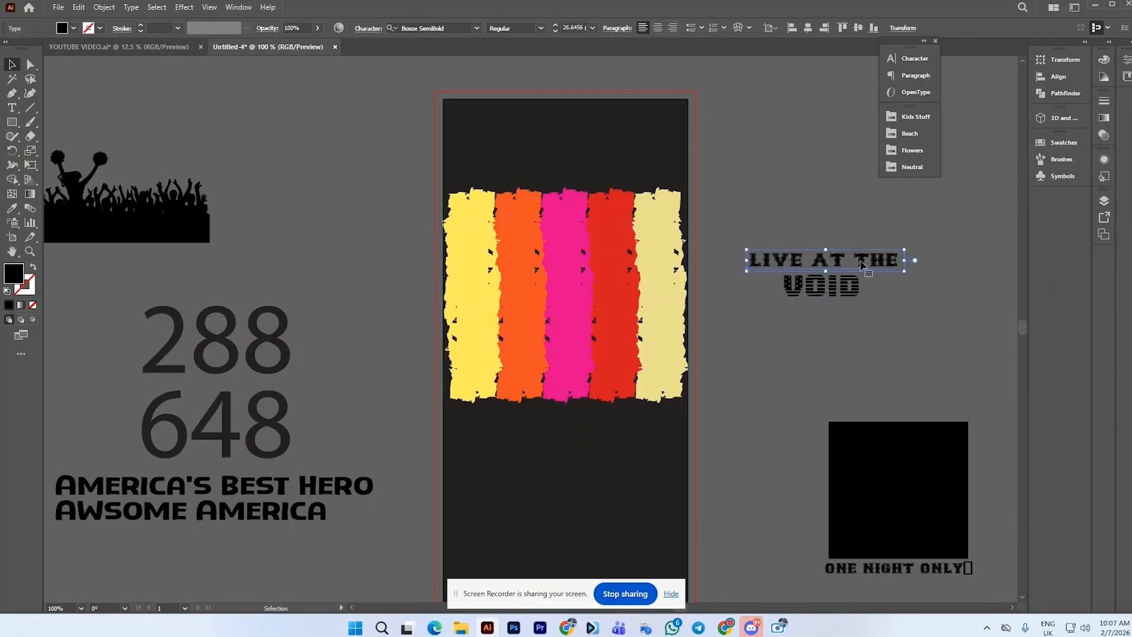
{"action": "left_click", "coordinate": [74, 28]}
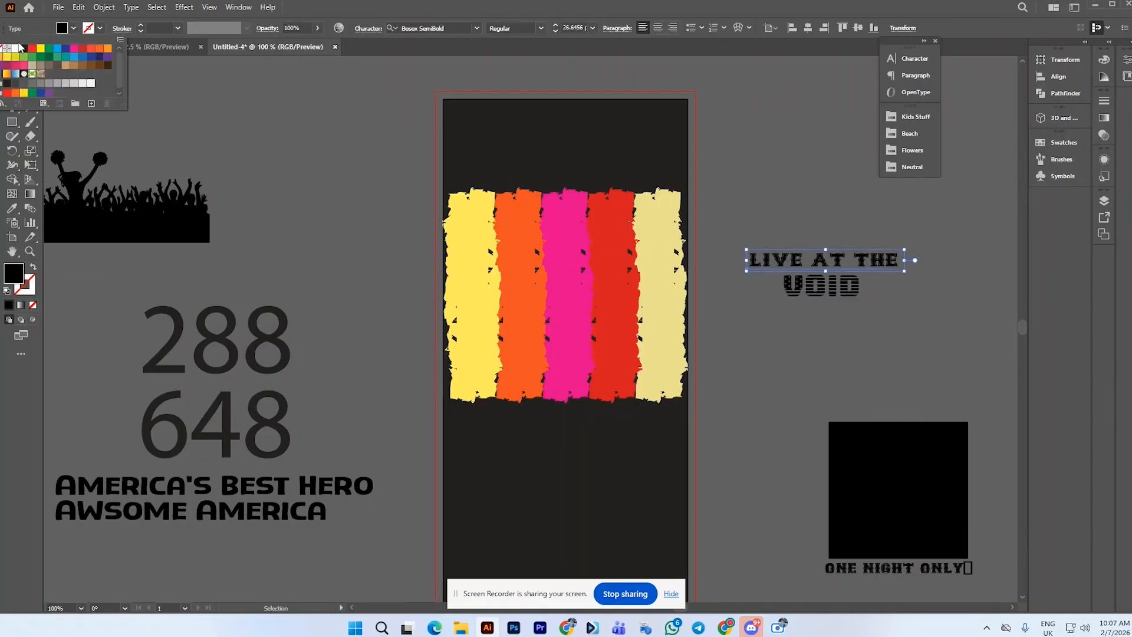
{"action": "left_click", "coordinate": [18, 49]}
{"action": "left_click", "coordinate": [814, 234]}
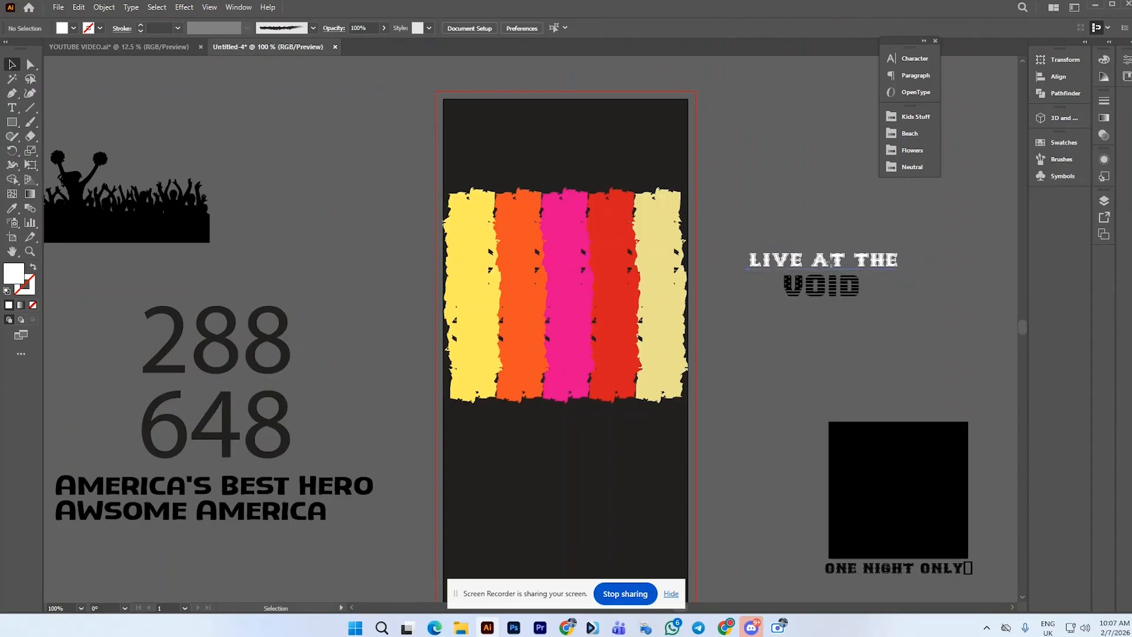
Pull the LIVE AT THE line beside the artboard and bring it to the front
{"action": "left_click_drag", "start_coordinate": [829, 259], "coordinate": [765, 209]}
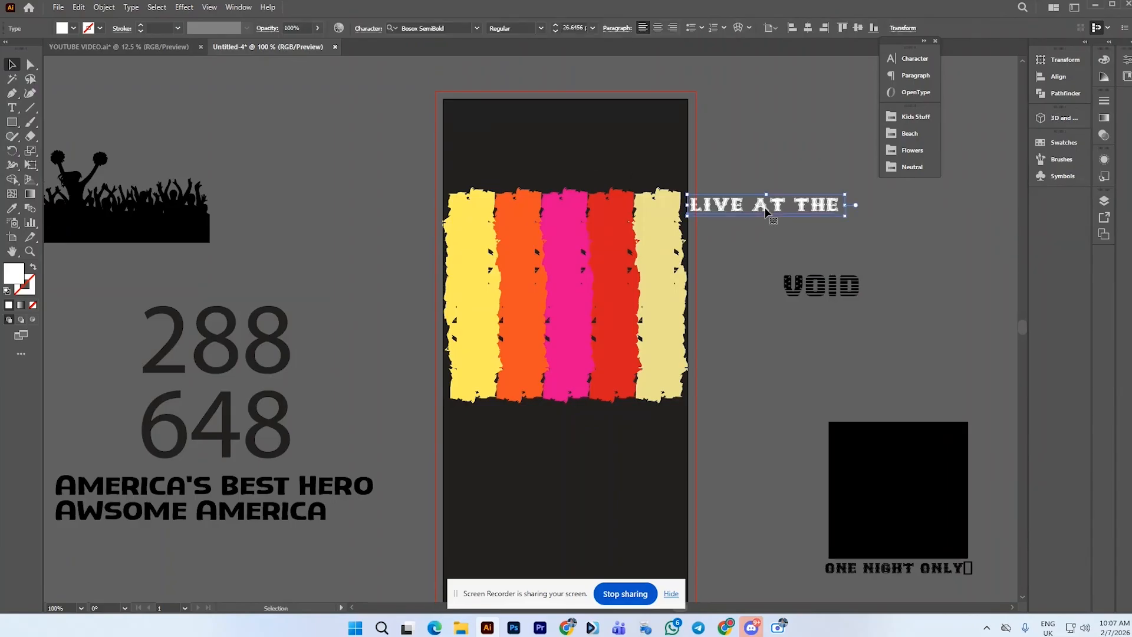
{"action": "right_click", "coordinate": [766, 210]}
{"action": "mouse_move", "coordinate": [822, 500]}
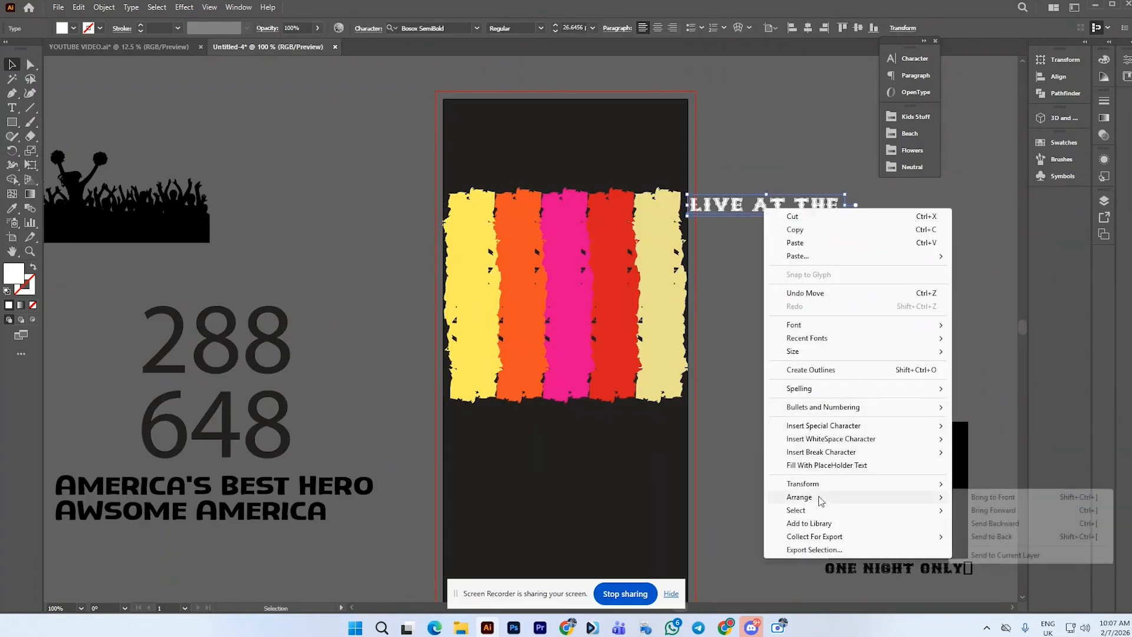
{"action": "left_click", "coordinate": [997, 497]}
Place LIVE AT THE at the top of the artboard and scale it to span the artboard width
{"action": "left_click_drag", "start_coordinate": [758, 208], "coordinate": [562, 147]}
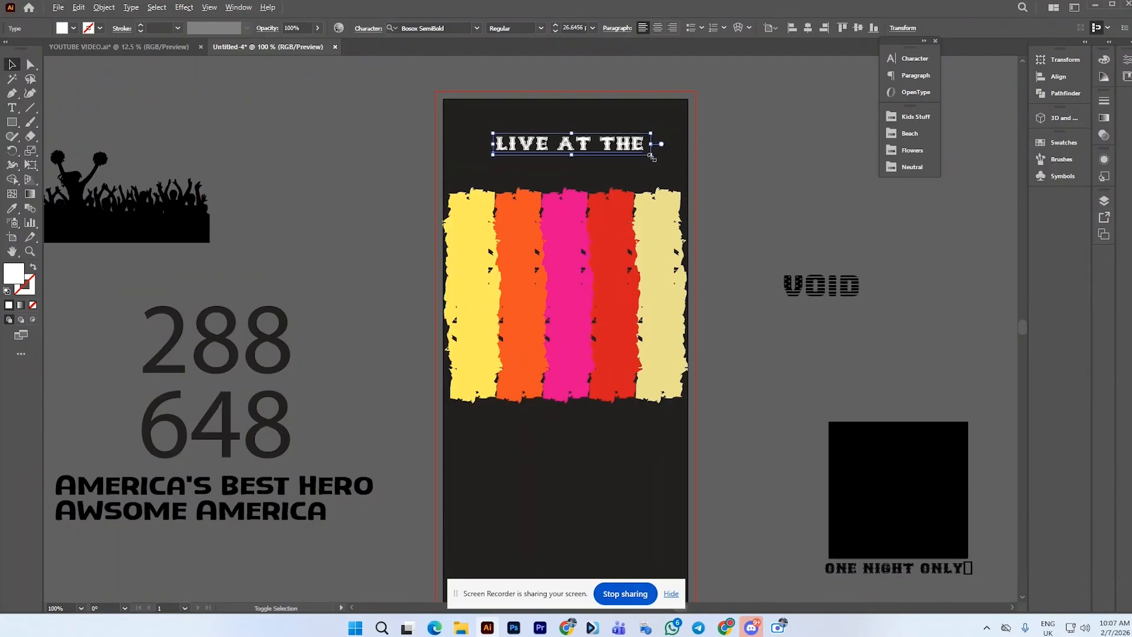
{"action": "left_click_drag", "start_coordinate": [652, 158], "coordinate": [640, 139]}
{"action": "left_click", "coordinate": [698, 183]}
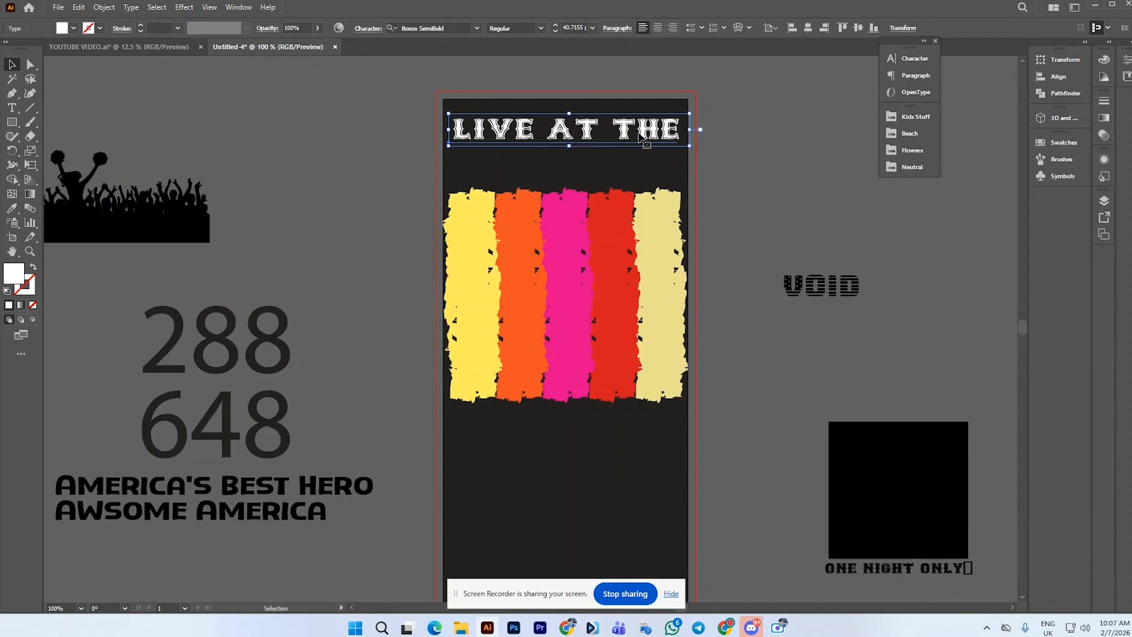
{"action": "left_click", "coordinate": [756, 146]}
Undo an accidental move of the AWSOME AMERICA text
{"action": "left_click", "coordinate": [640, 144]}
{"action": "scroll", "coordinate": [267, 508], "scroll_direction": "down", "scroll_amount": 2}
{"action": "left_click_drag", "start_coordinate": [287, 462], "coordinate": [415, 171]}
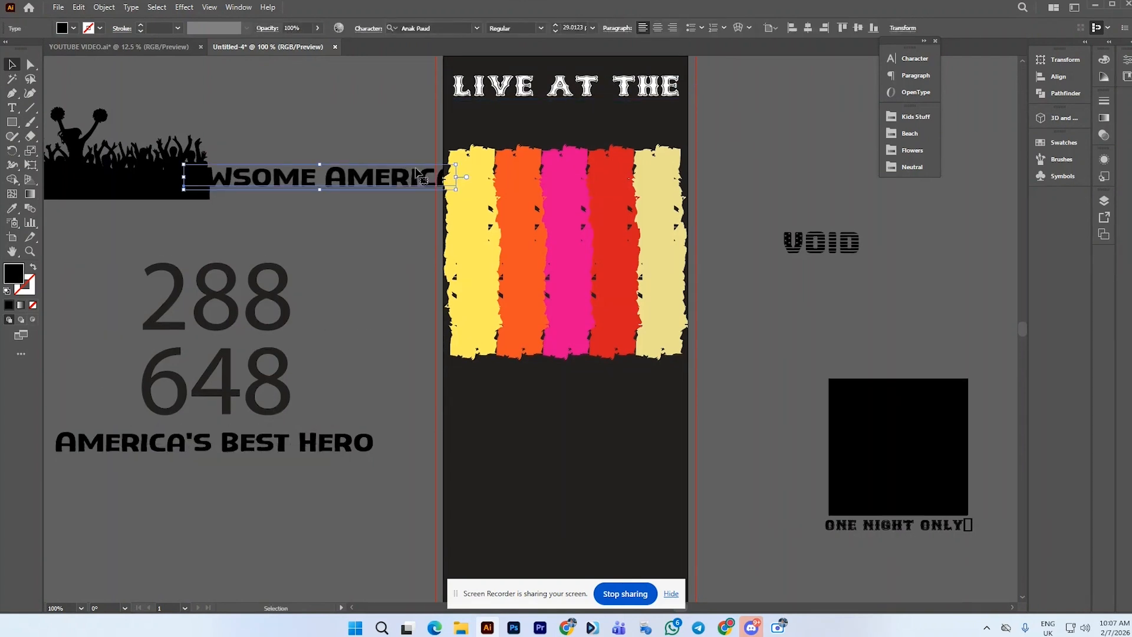
{"action": "double_click", "coordinate": [416, 171]}
{"action": "key", "text": "ctrl+a"}
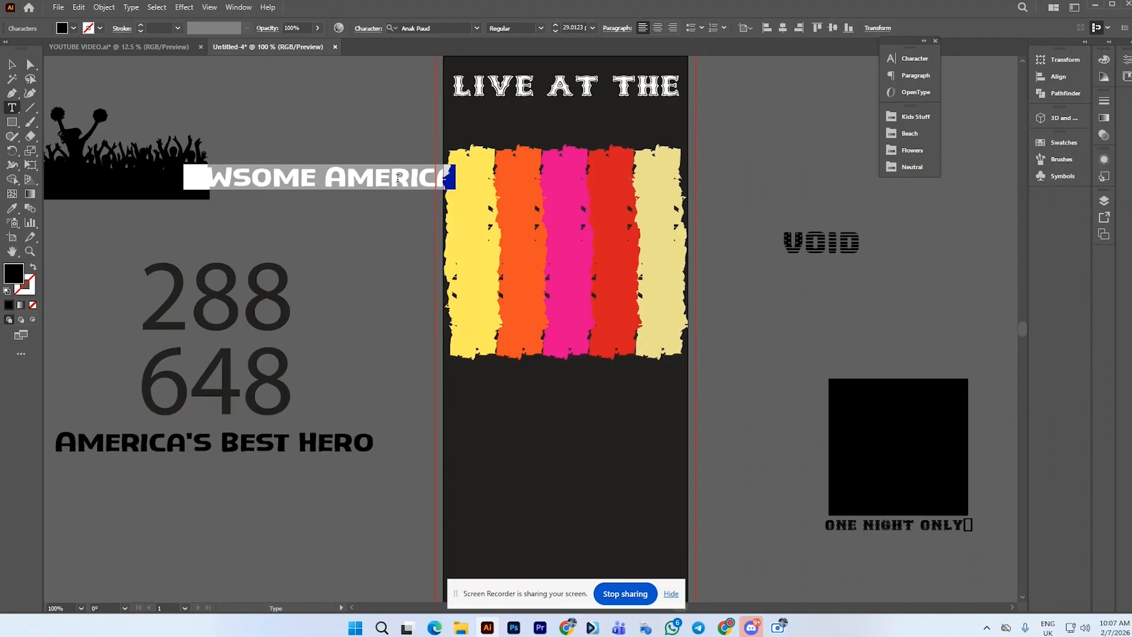
{"action": "key", "text": "ctrl+z"}
{"action": "left_click", "coordinate": [327, 441]}
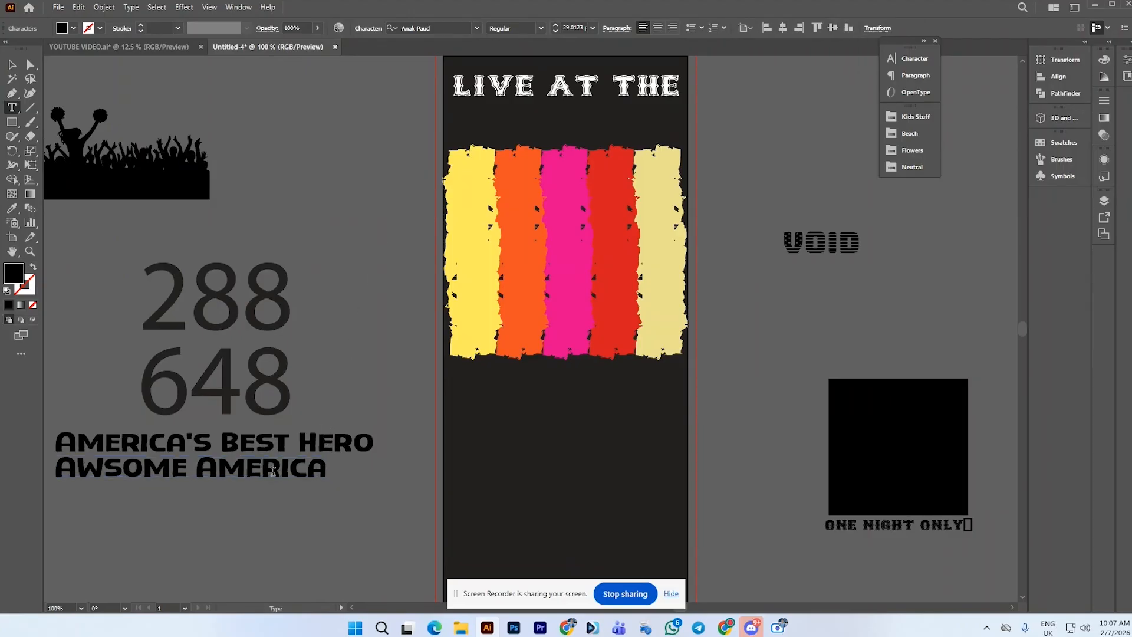
Enlarge the VOID text and move it onto the artboard below LIVE AT THE
{"action": "left_click", "coordinate": [12, 64]}
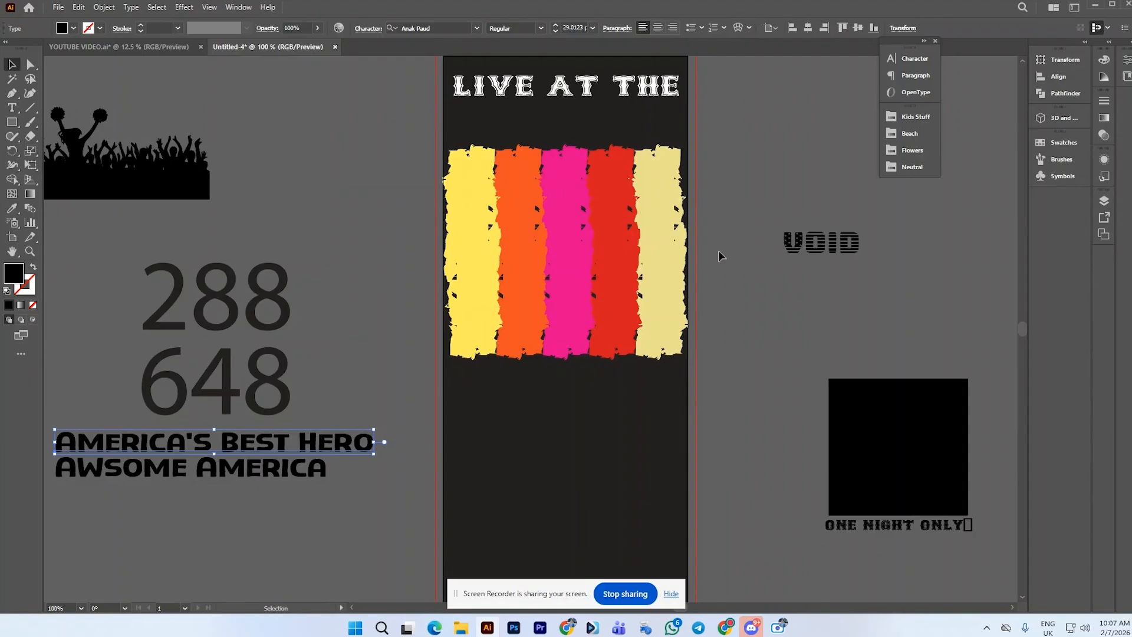
{"action": "left_click", "coordinate": [812, 251]}
{"action": "left_click_drag", "start_coordinate": [861, 259], "coordinate": [917, 295]}
{"action": "left_click_drag", "start_coordinate": [894, 254], "coordinate": [766, 168]}
Bring the VOID text to the front of the stripes
{"action": "right_click", "coordinate": [766, 168]}
{"action": "mouse_move", "coordinate": [938, 457]}
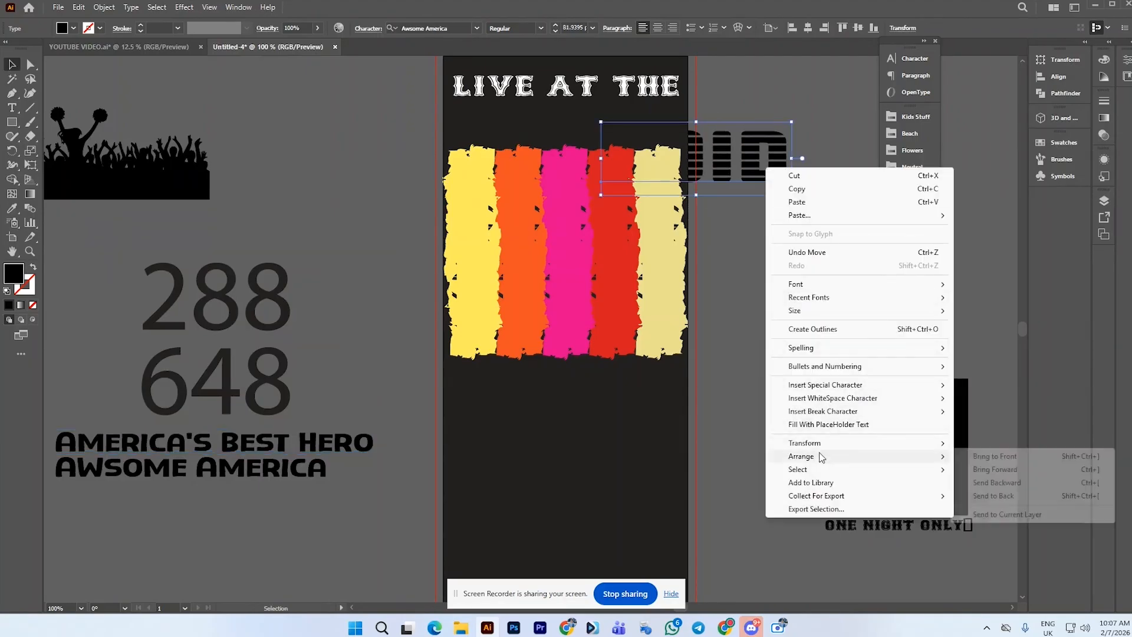
{"action": "left_click", "coordinate": [985, 458]}
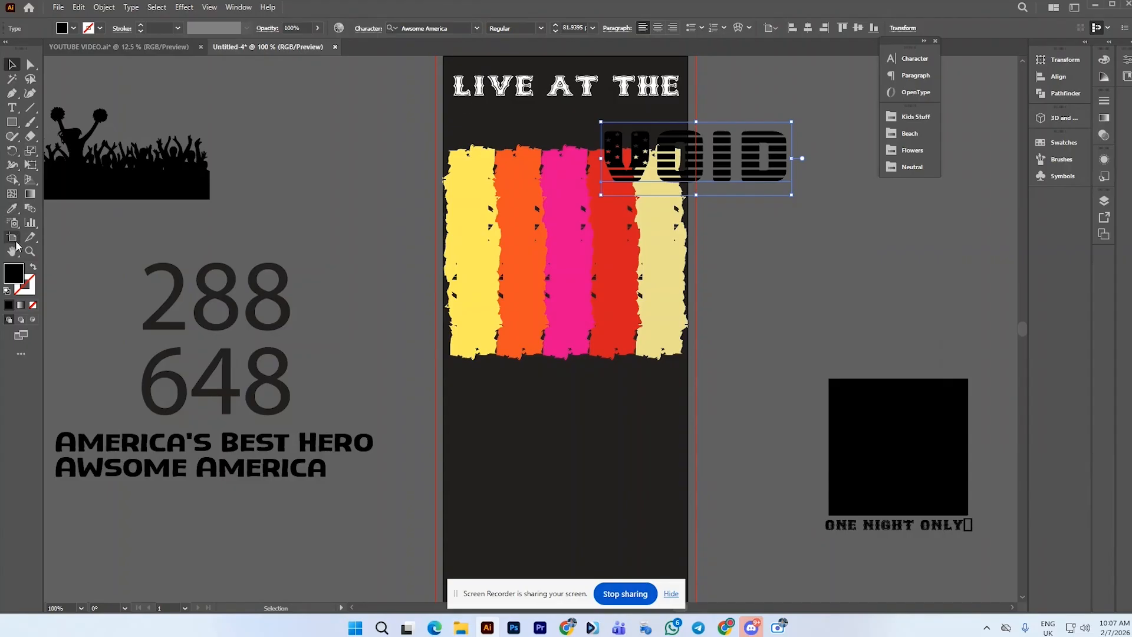
Fill the VOID text yellow by sampling the leftmost stripe and resize it centred under LIVE AT THE
{"action": "left_click", "coordinate": [12, 208]}
{"action": "left_click", "coordinate": [463, 223]}
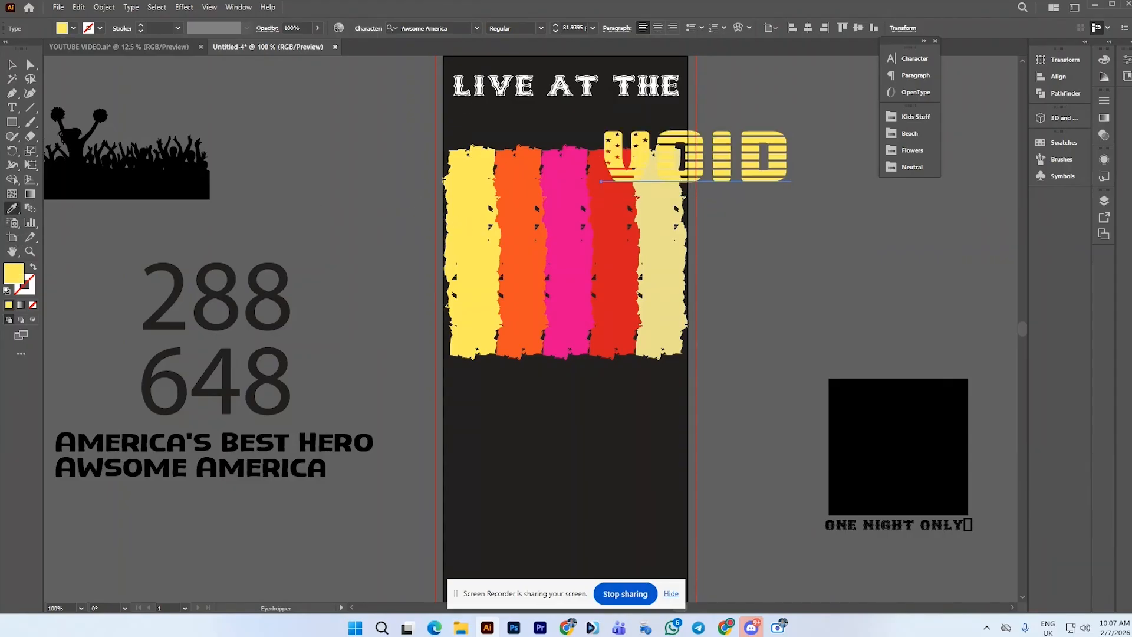
{"action": "left_click", "coordinate": [11, 65]}
{"action": "scroll", "coordinate": [570, 158], "scroll_direction": "up", "scroll_amount": 2}
{"action": "left_click_drag", "start_coordinate": [792, 226], "coordinate": [609, 173]}
Copy the font name Bosox SemiBold from the LIVE AT THE text's font field
{"action": "key", "text": "t"}
{"action": "left_click", "coordinate": [594, 133]}
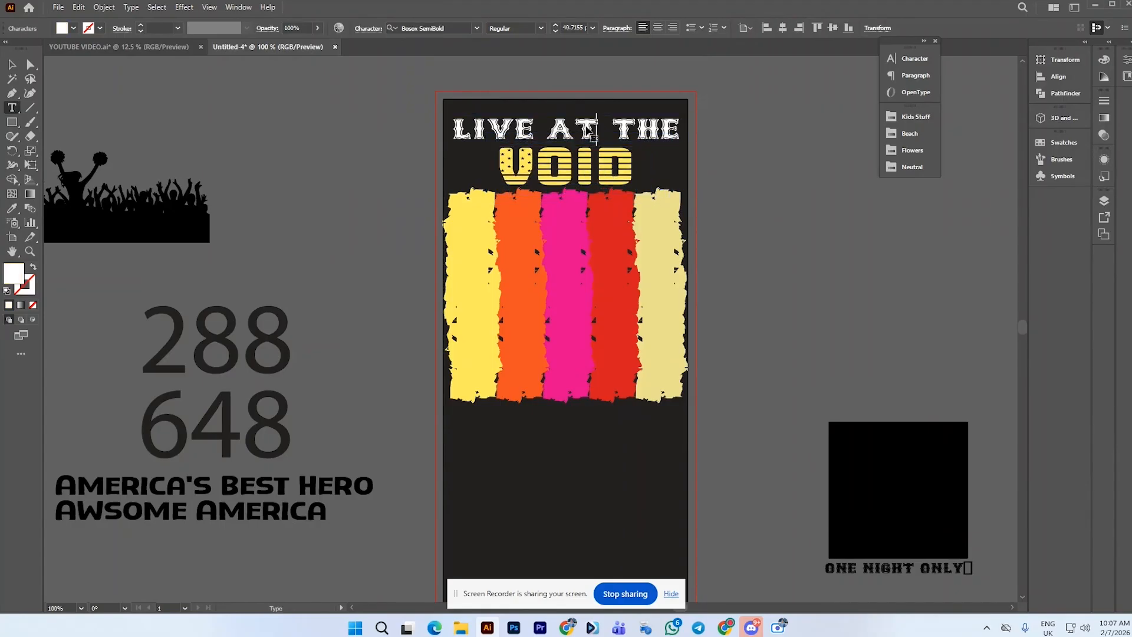
{"action": "left_click", "coordinate": [417, 28]}
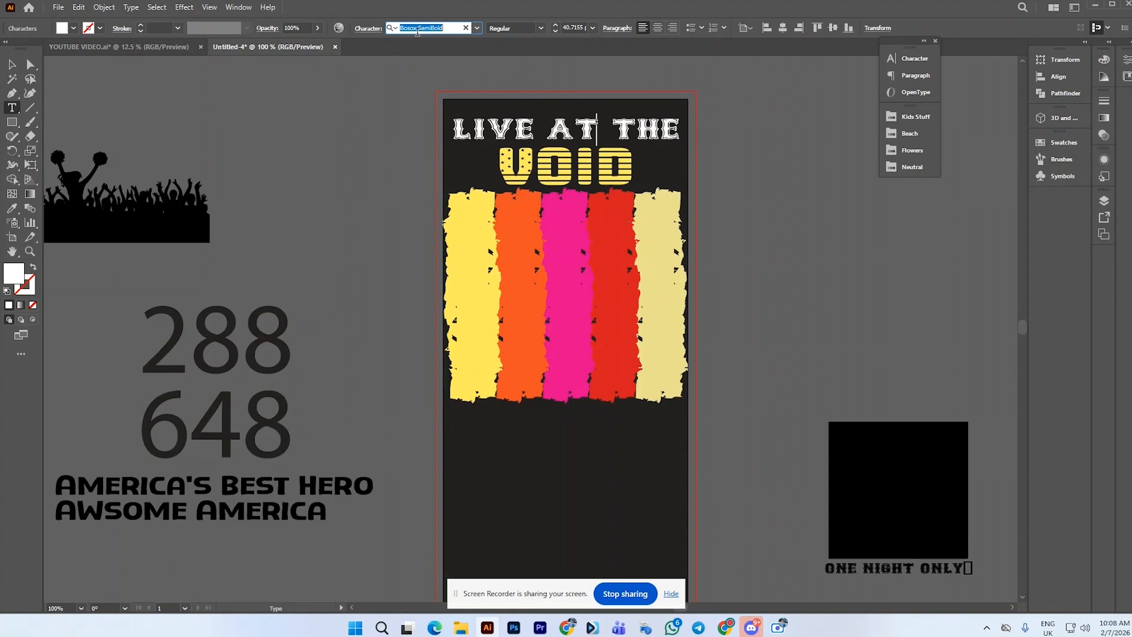
{"action": "right_click", "coordinate": [421, 27]}
{"action": "left_click", "coordinate": [460, 68]}
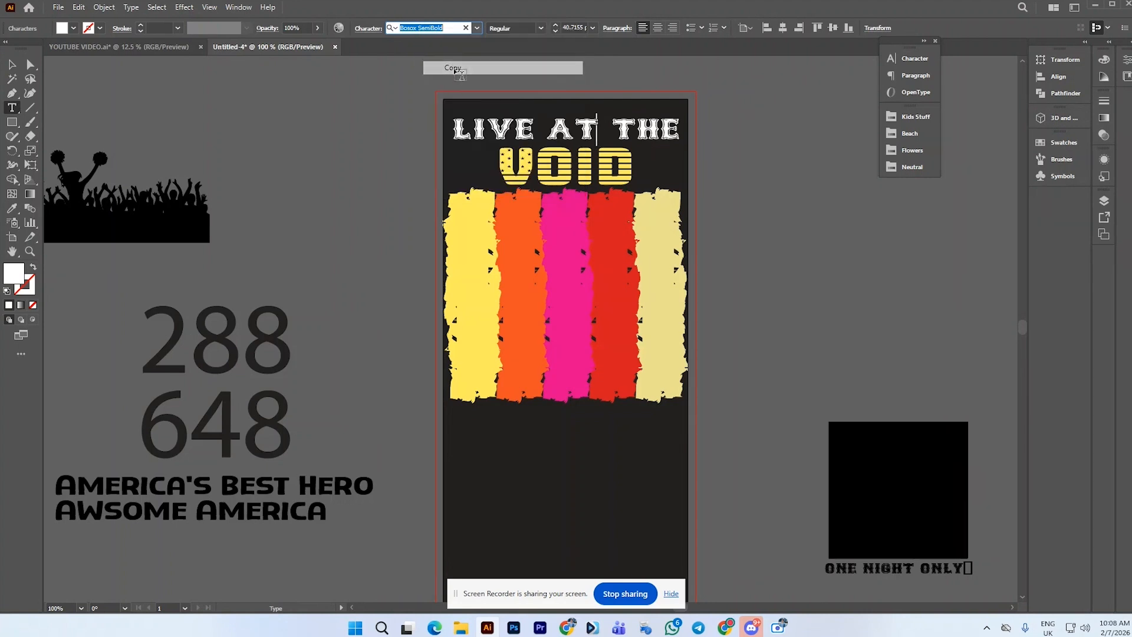
Paste the font name as new point text beside the artboard and move it near the crowd silhouette
{"action": "left_click", "coordinate": [12, 108]}
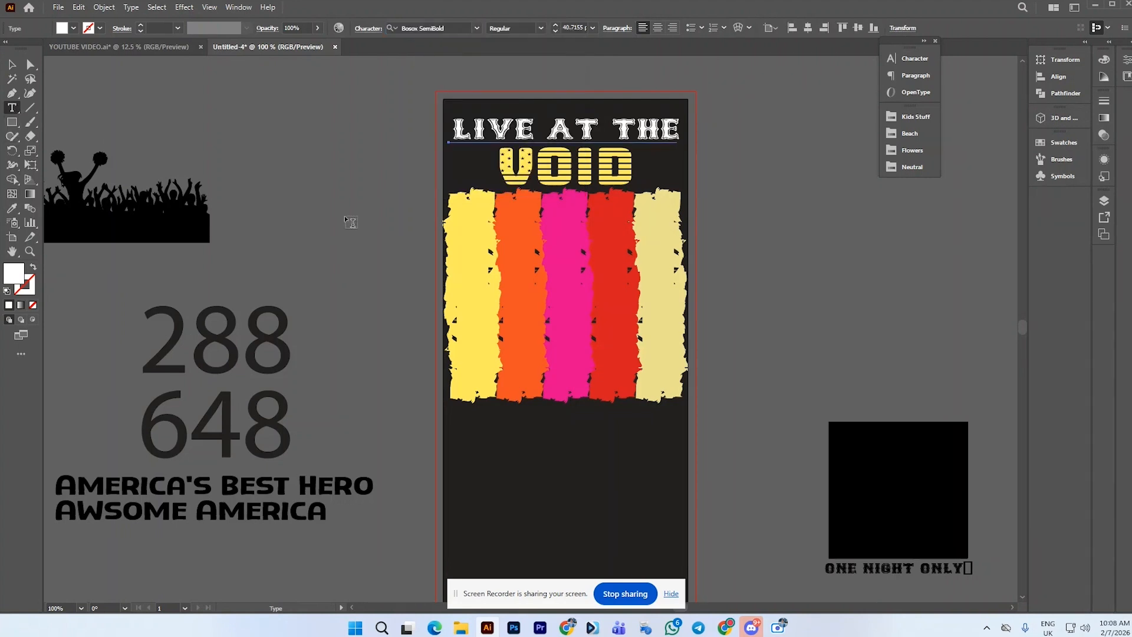
{"action": "left_click", "coordinate": [347, 220]}
{"action": "key", "text": "ctrl+v"}
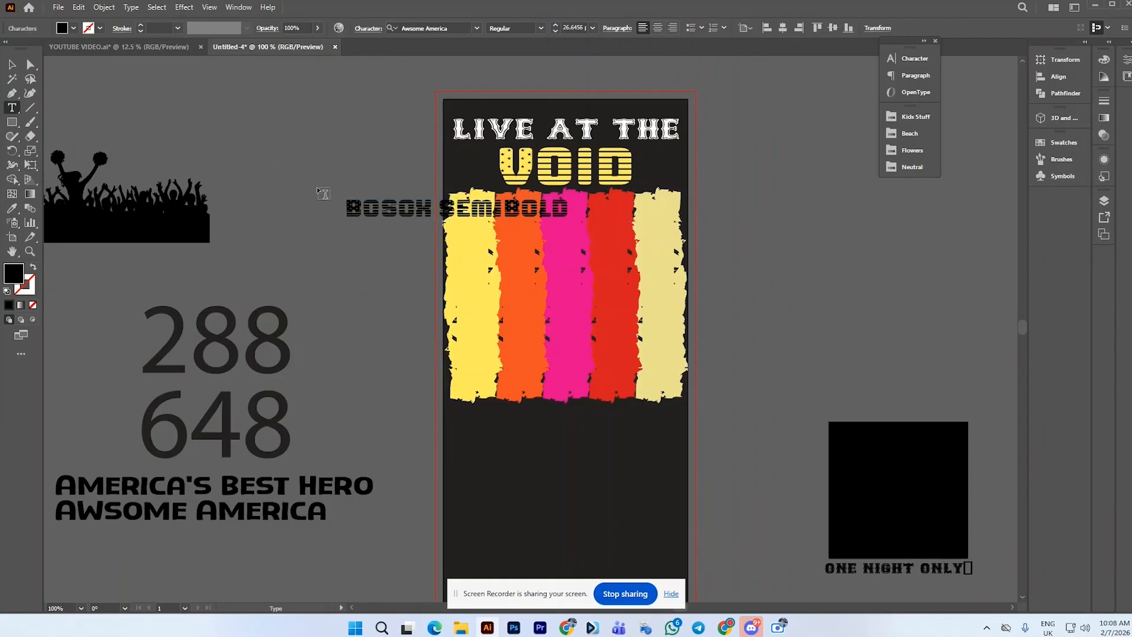
{"action": "left_click", "coordinate": [13, 65]}
{"action": "left_click_drag", "start_coordinate": [465, 223], "coordinate": [325, 167]}
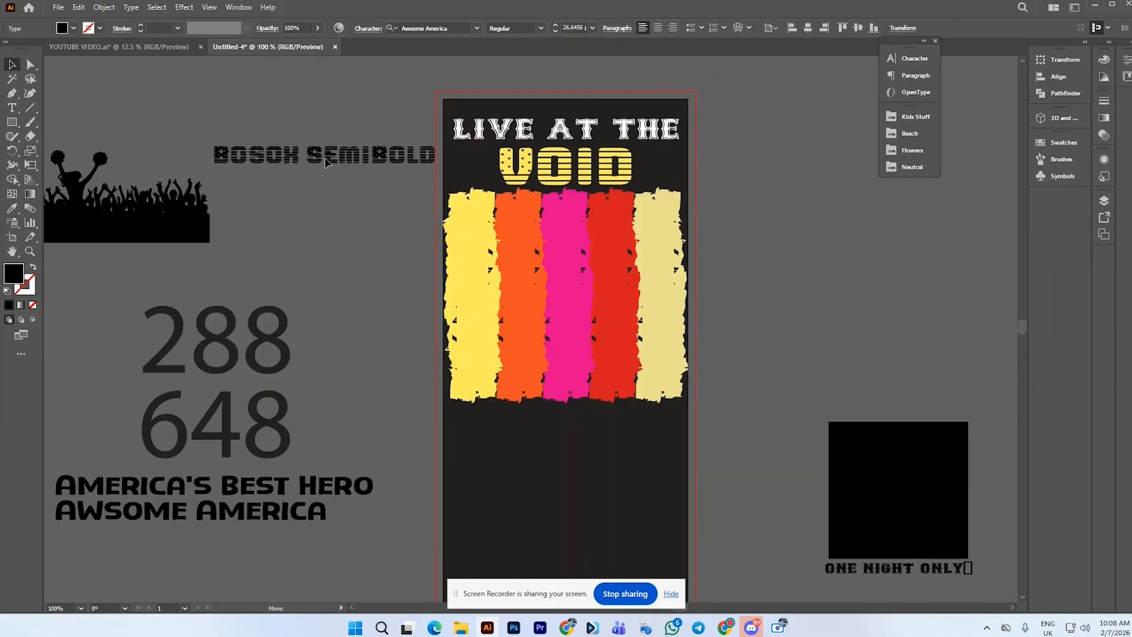
Match the font label's style to AMERICA'S BEST HERO with the Eyedropper and place it below AWSOME AMERICA
{"action": "left_click", "coordinate": [12, 208]}
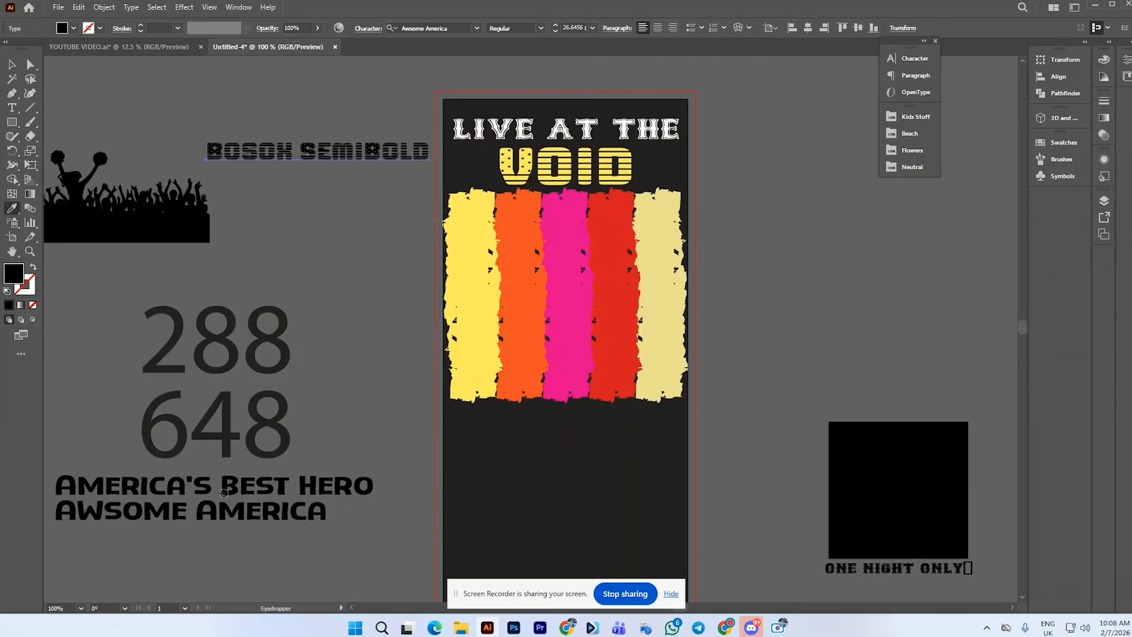
{"action": "left_click", "coordinate": [221, 481]}
{"action": "left_click", "coordinate": [13, 65]}
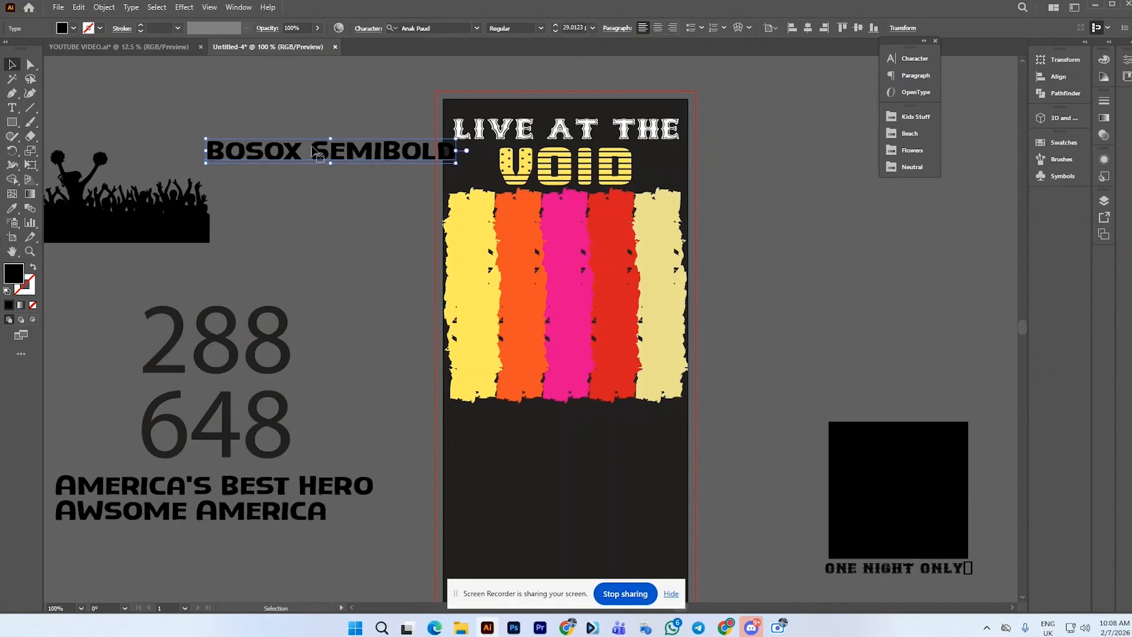
{"action": "left_click_drag", "start_coordinate": [324, 156], "coordinate": [190, 543]}
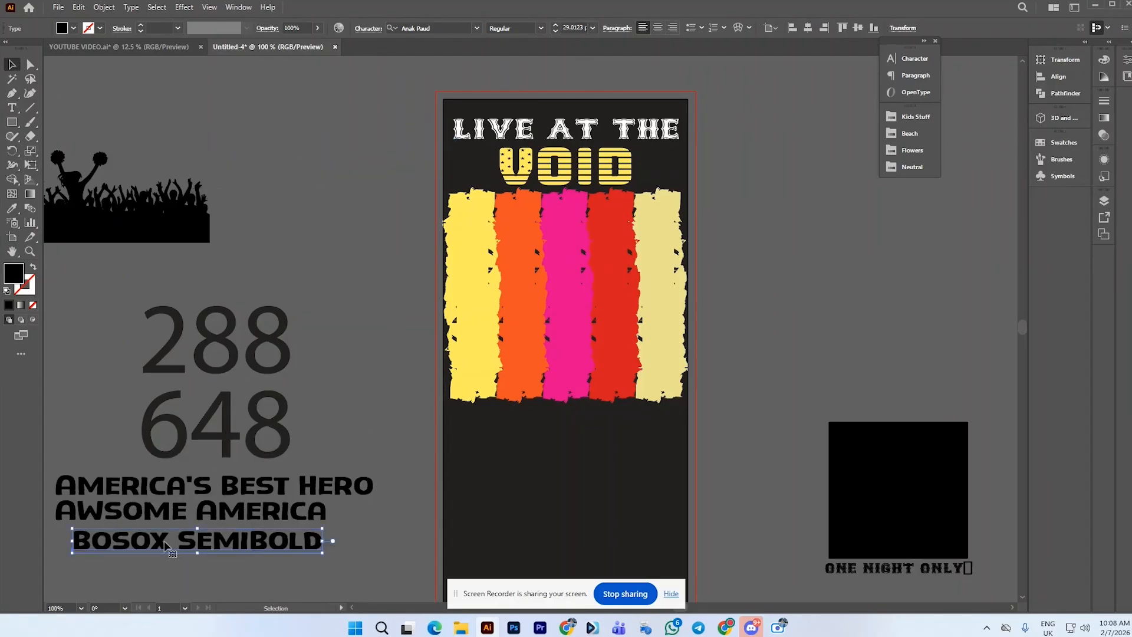
Shorten the font label to BOSOX by deleting SemiBold, then reposition the label
{"action": "key", "text": "t"}
{"action": "triple_click", "coordinate": [192, 535]}
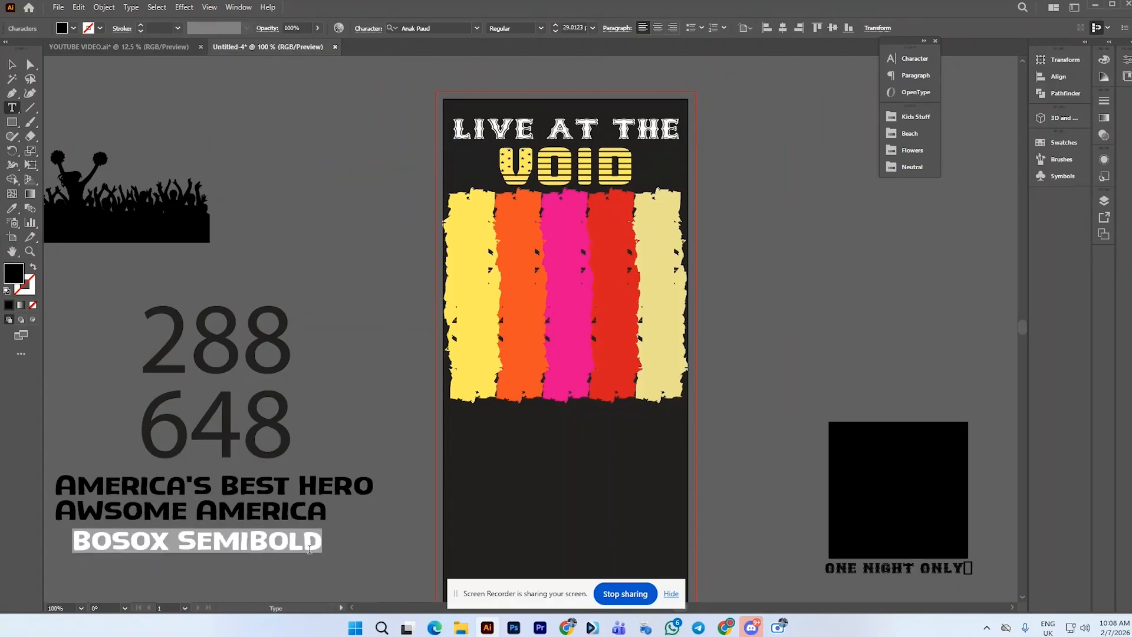
{"action": "left_click", "coordinate": [310, 550]}
{"action": "left_click_drag", "start_coordinate": [178, 540], "coordinate": [362, 543]}
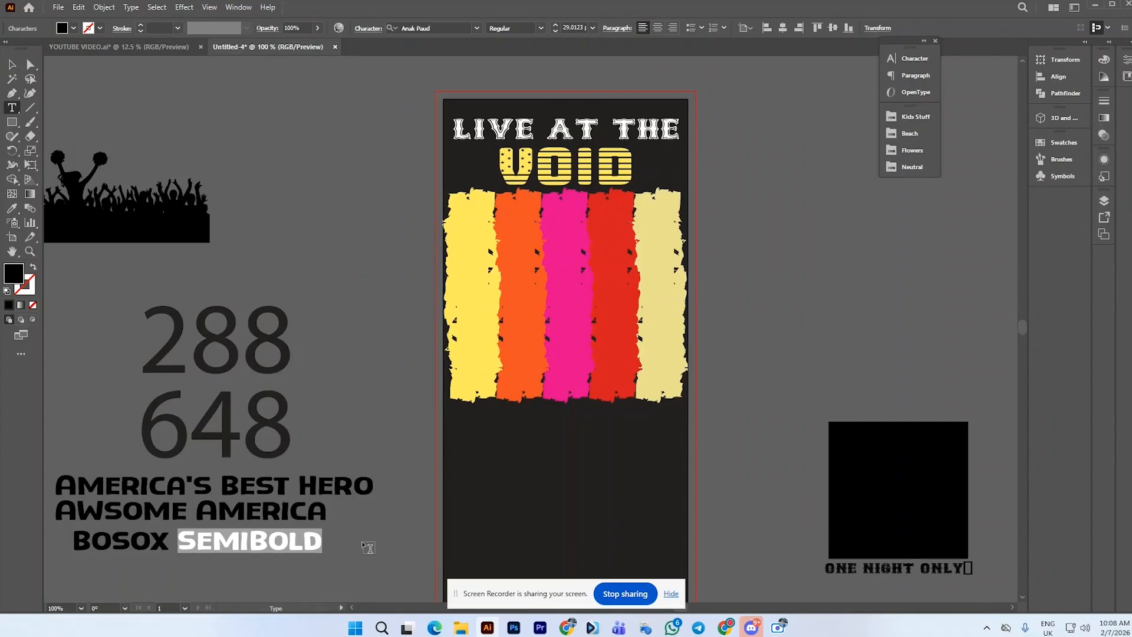
{"action": "key", "text": "BackSpace"}
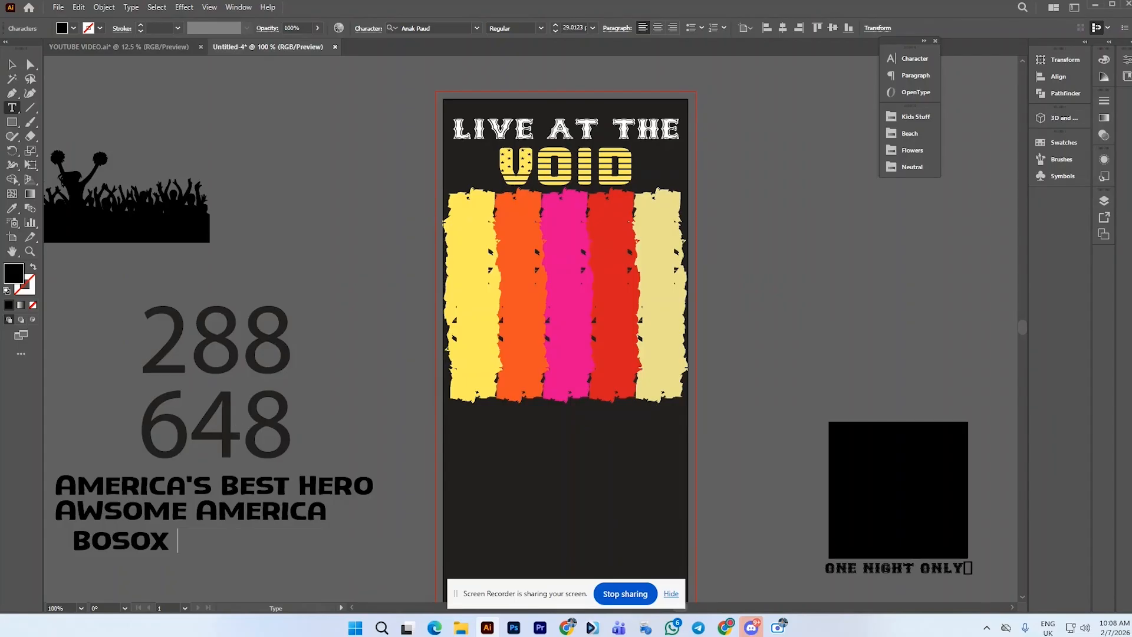
{"action": "key", "text": "Escape"}
{"action": "left_click_drag", "start_coordinate": [135, 545], "coordinate": [190, 543]}
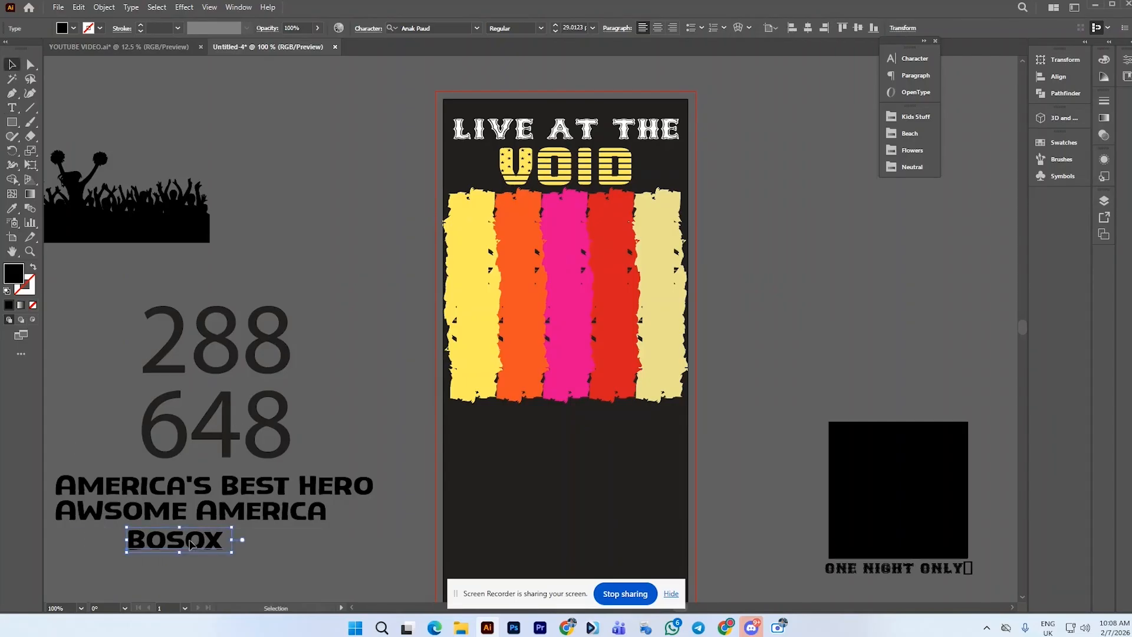
Try switching the VOID text's font to America's Best Hero, then undo the change
{"action": "left_click", "coordinate": [386, 447]}
{"action": "left_click", "coordinate": [533, 167]}
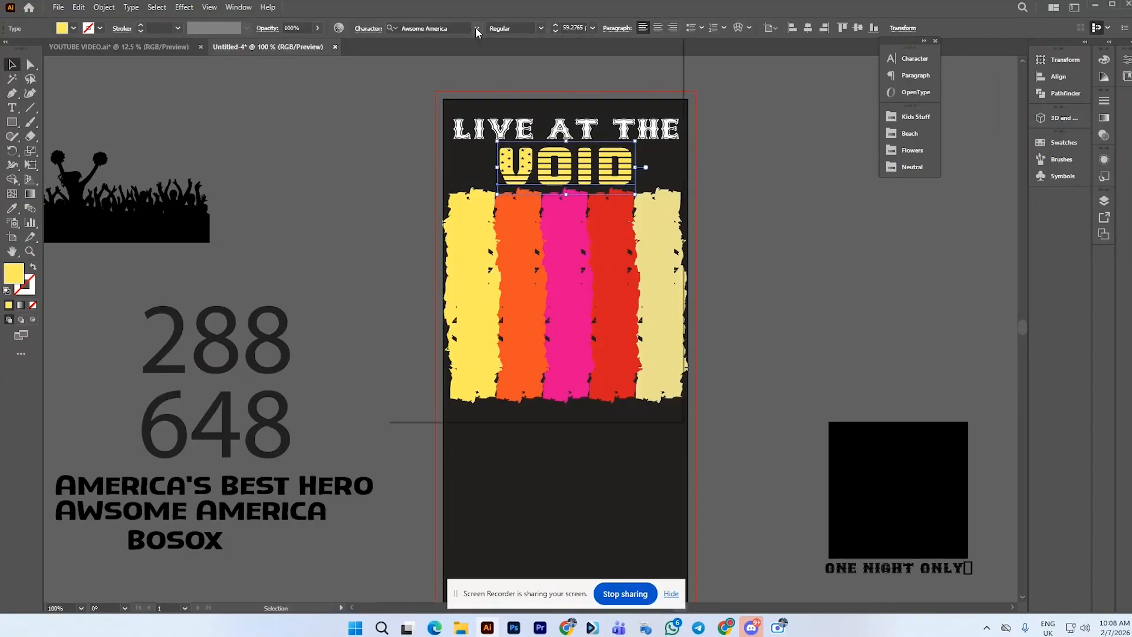
{"action": "left_click", "coordinate": [476, 28]}
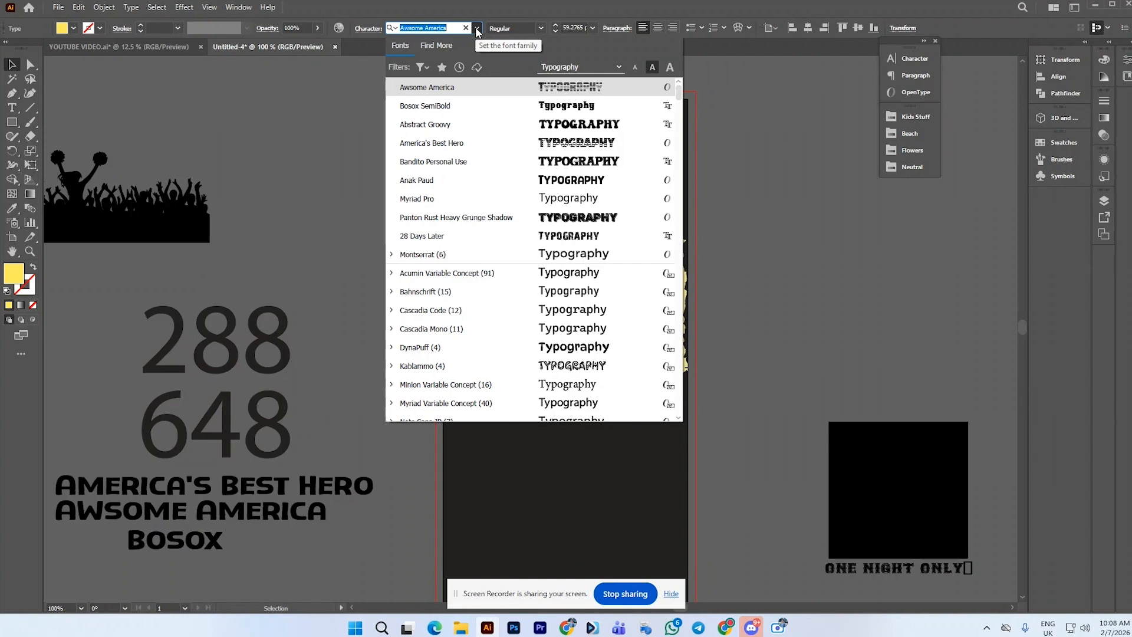
{"action": "left_click", "coordinate": [481, 143]}
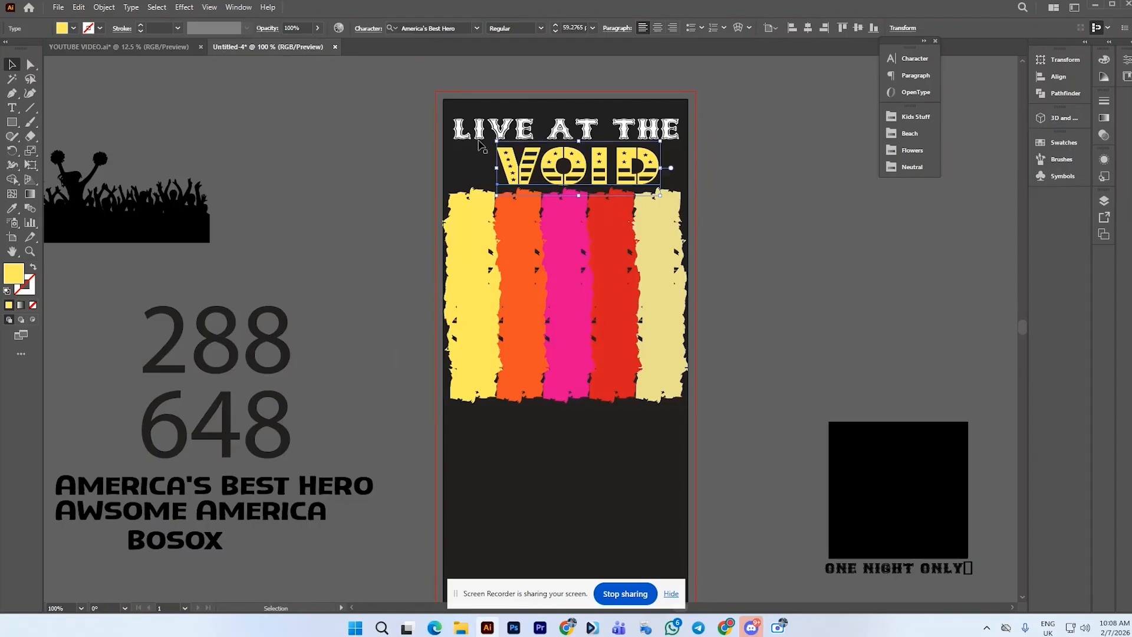
{"action": "left_click_drag", "start_coordinate": [633, 168], "coordinate": [618, 170]}
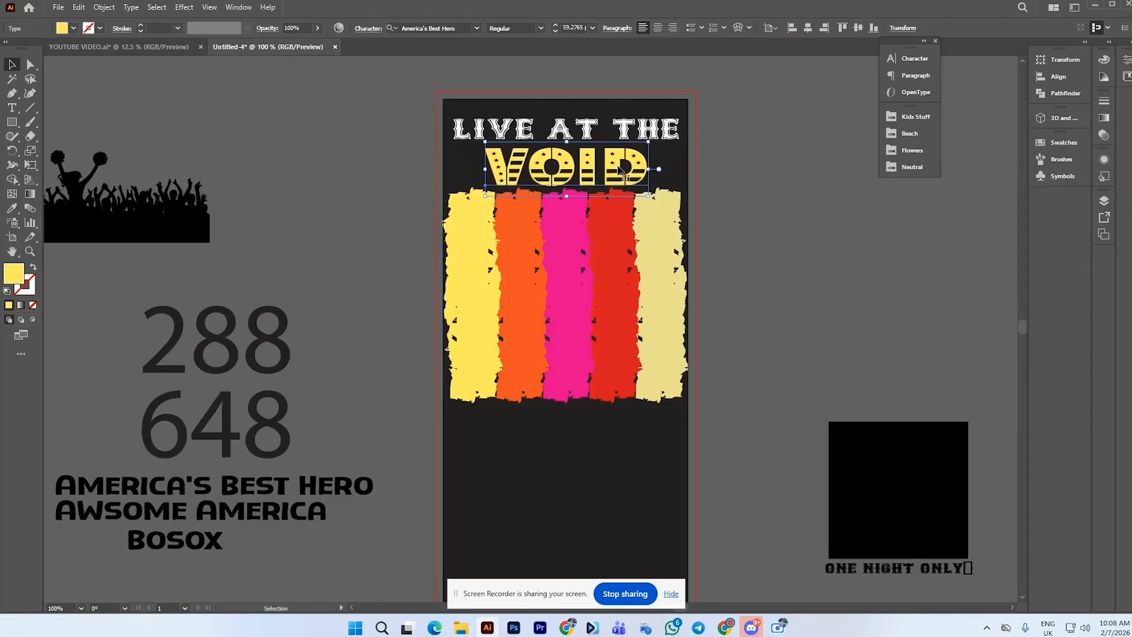
{"action": "left_click", "coordinate": [808, 163]}
{"action": "key", "text": "ctrl+z"}
{"action": "key", "text": "ctrl+z"}
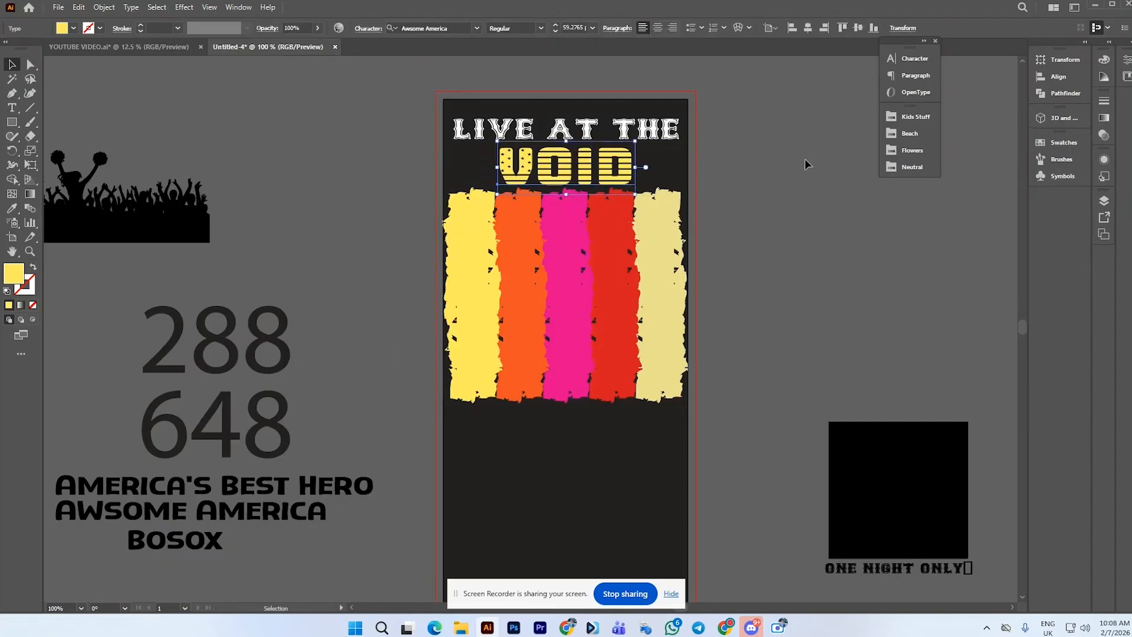
Scale the LIVE AT THE text slightly wider so it spans the stripes
{"action": "left_click", "coordinate": [756, 188]}
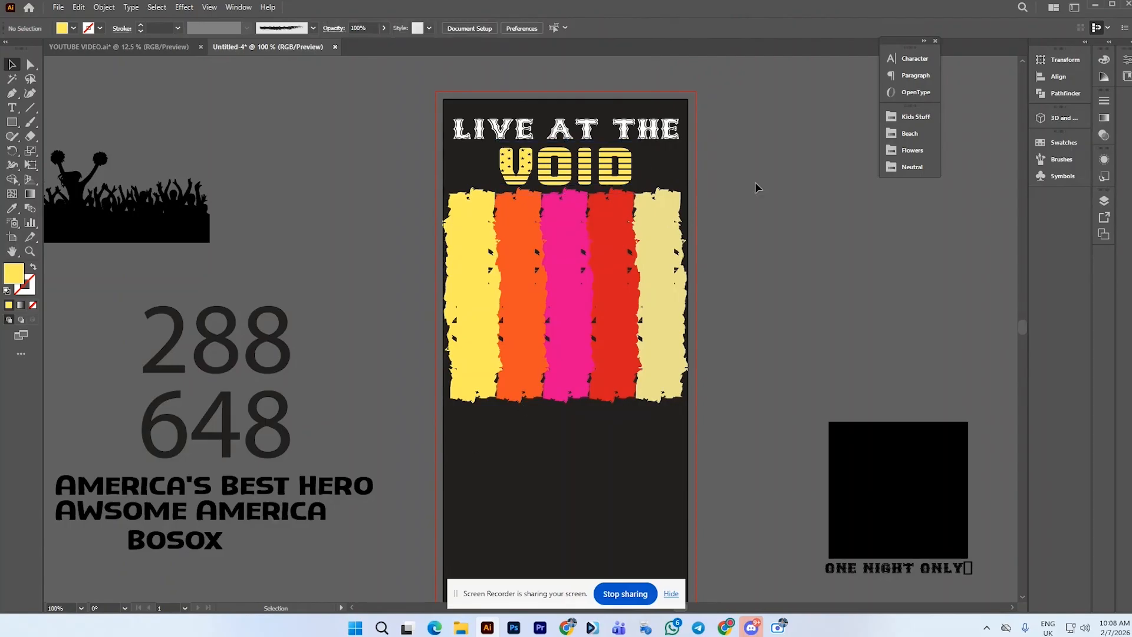
{"action": "left_click", "coordinate": [629, 138]}
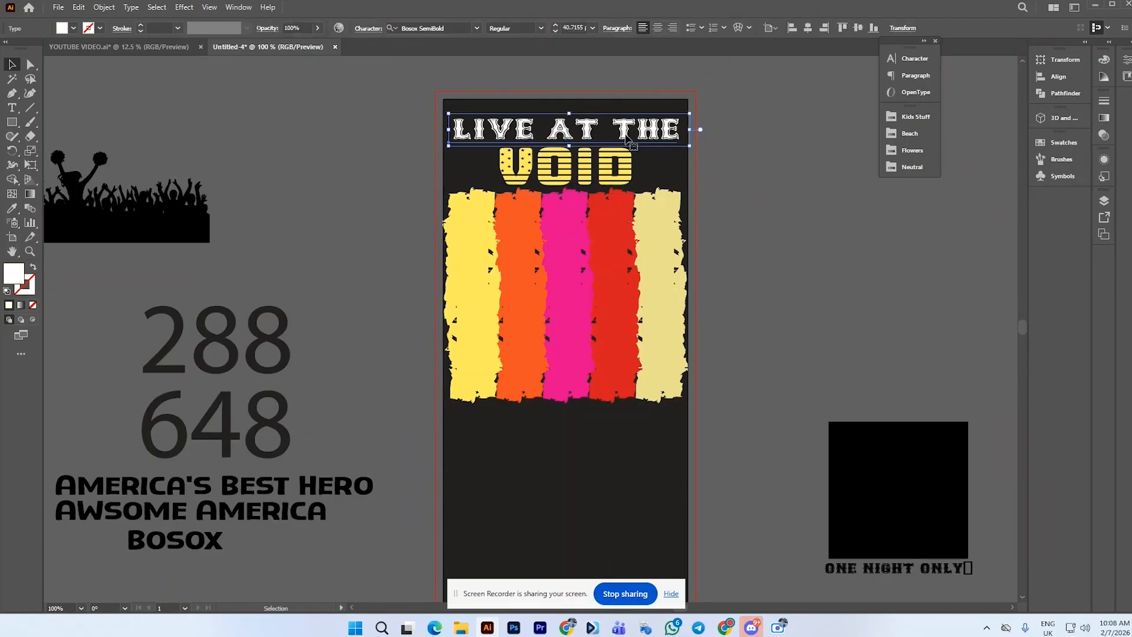
{"action": "left_click", "coordinate": [614, 171]}
{"action": "left_click", "coordinate": [678, 140]}
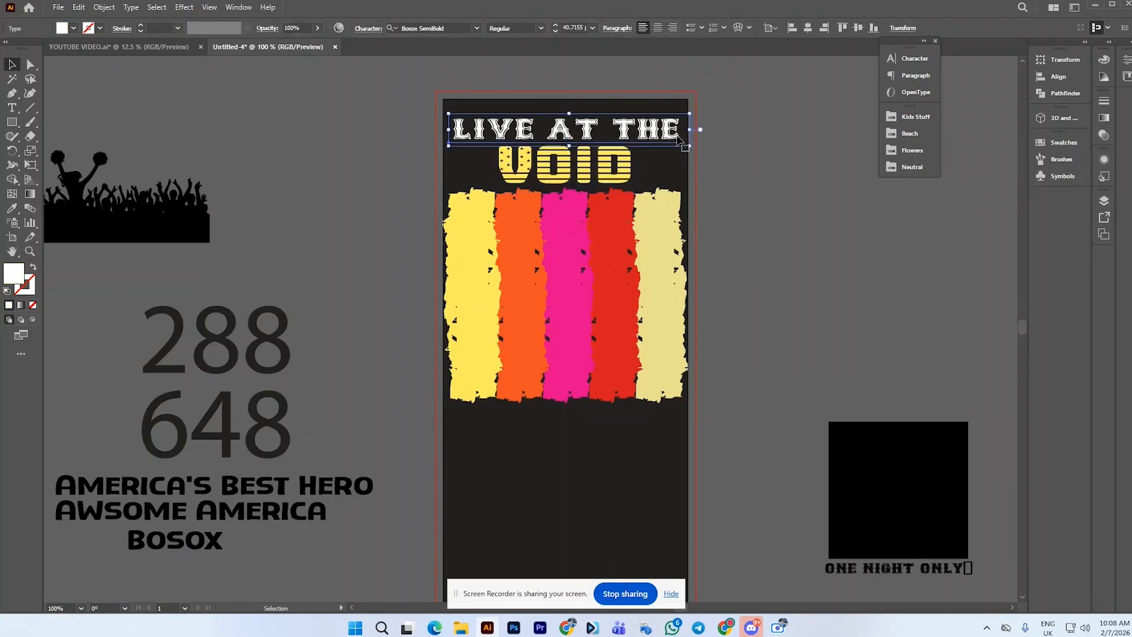
{"action": "left_click_drag", "start_coordinate": [688, 145], "coordinate": [697, 154]}
{"action": "left_click", "coordinate": [702, 167]}
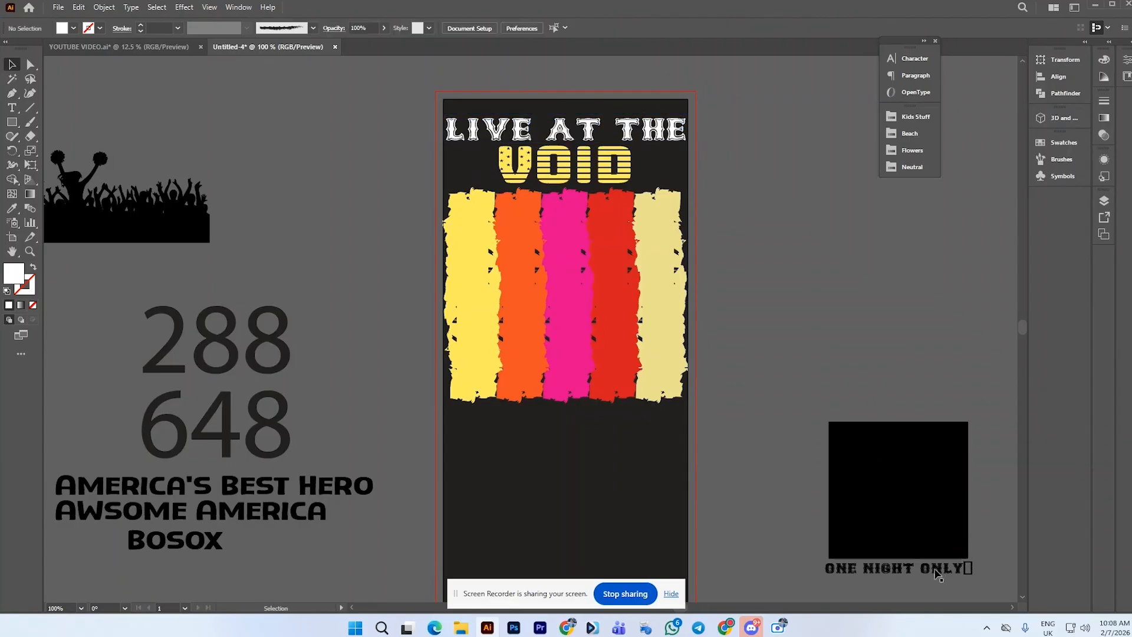
Move the ONE NIGHT ONLY text onto the artboard and bring it to the front
{"action": "left_click_drag", "start_coordinate": [938, 575], "coordinate": [720, 465]}
{"action": "right_click", "coordinate": [720, 464]}
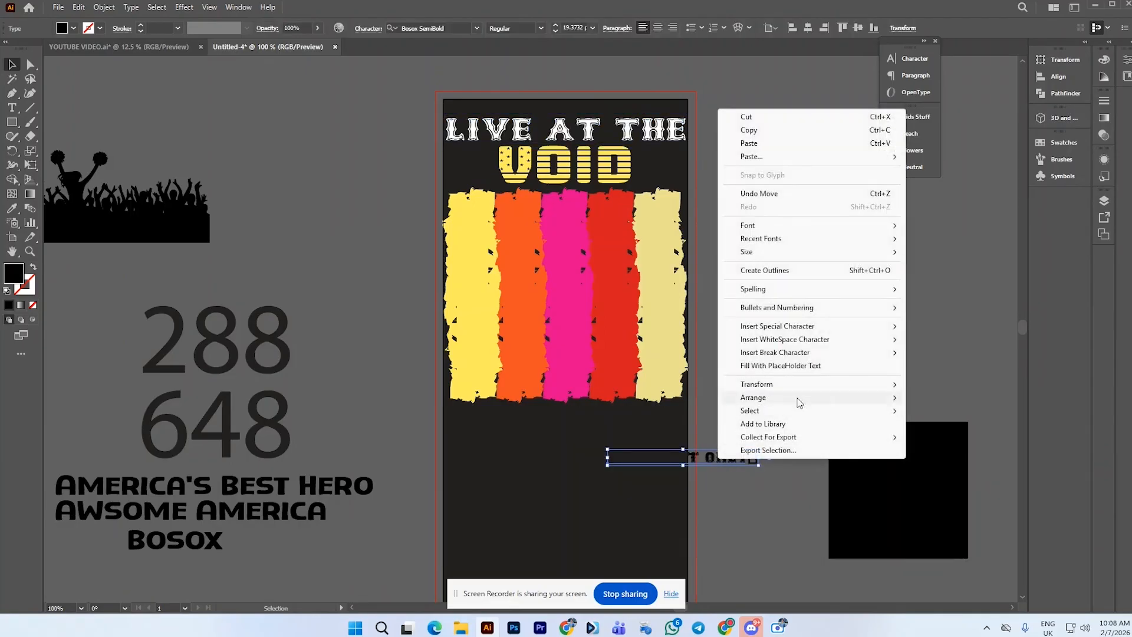
{"action": "mouse_move", "coordinate": [800, 401]}
{"action": "left_click", "coordinate": [932, 401]}
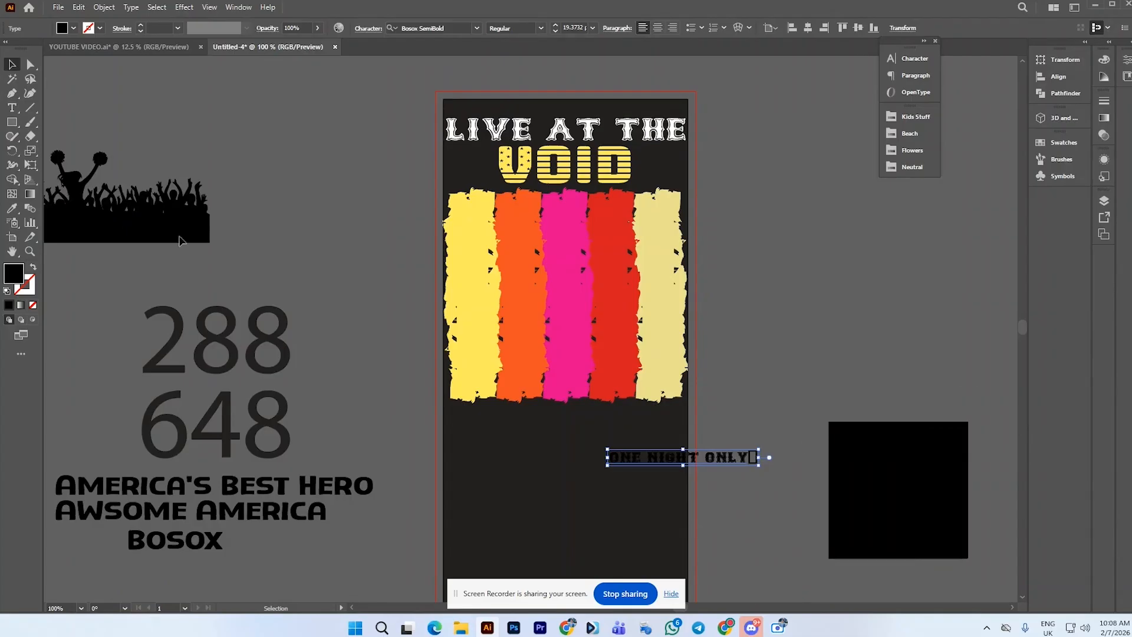
Fill the ONE NIGHT ONLY text yellow by sampling the leftmost stripe with the Eyedropper
{"action": "left_click", "coordinate": [12, 207]}
{"action": "left_click", "coordinate": [554, 245]}
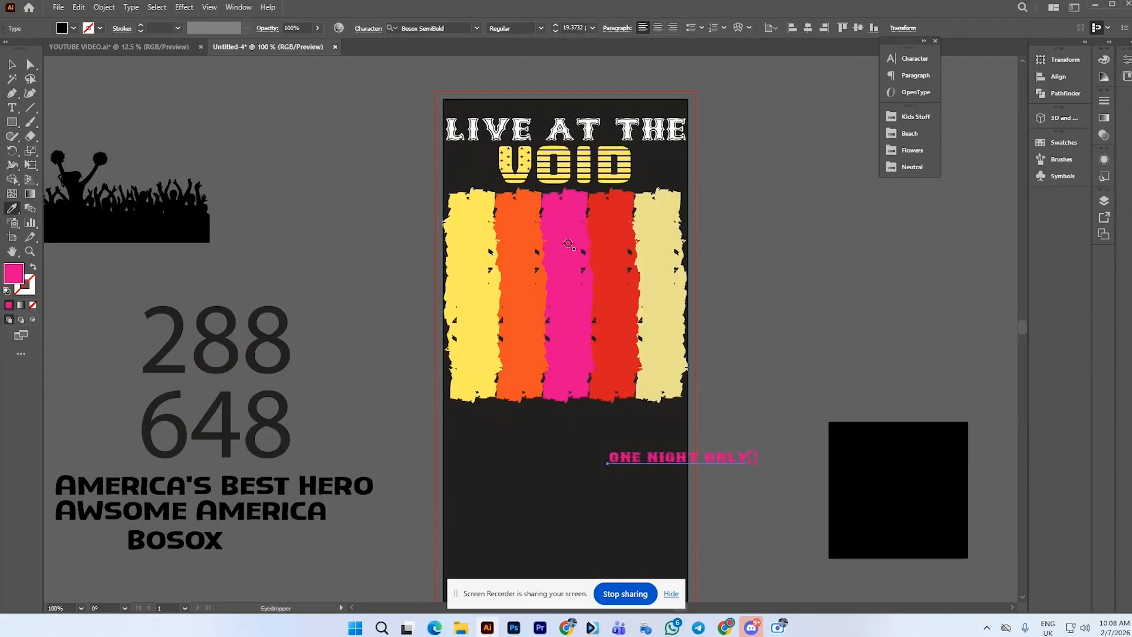
{"action": "left_click", "coordinate": [453, 252]}
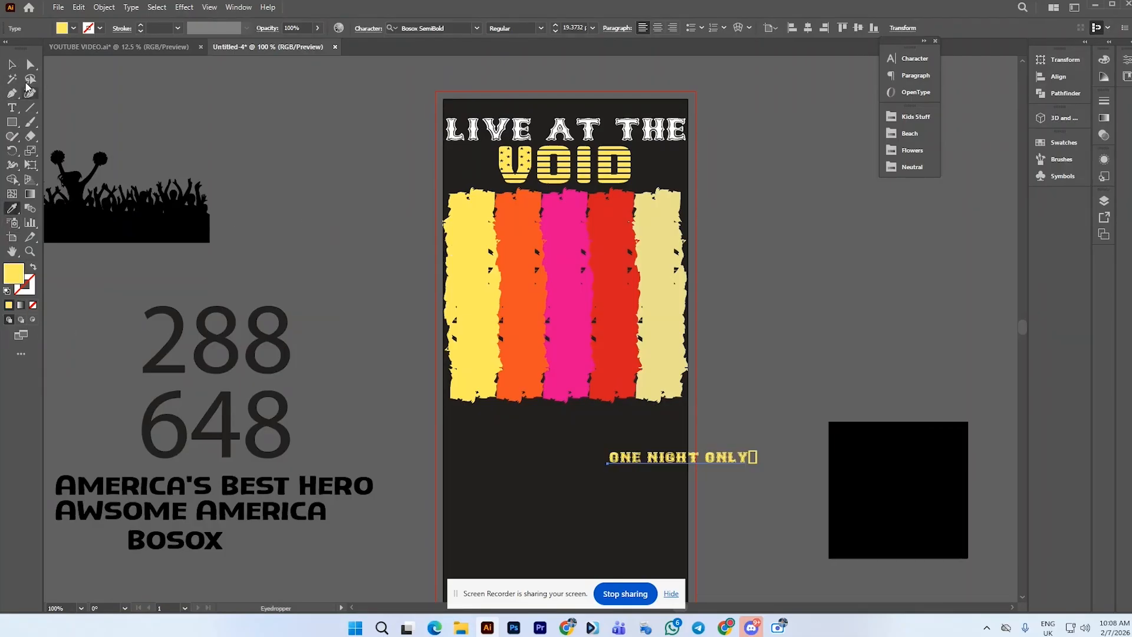
Move the ONE NIGHT ONLY text just below the stripes and enlarge it
{"action": "left_click", "coordinate": [12, 63]}
{"action": "left_click", "coordinate": [755, 396]}
{"action": "left_click_drag", "start_coordinate": [718, 455], "coordinate": [616, 424]}
{"action": "left_click_drag", "start_coordinate": [631, 426], "coordinate": [673, 441]}
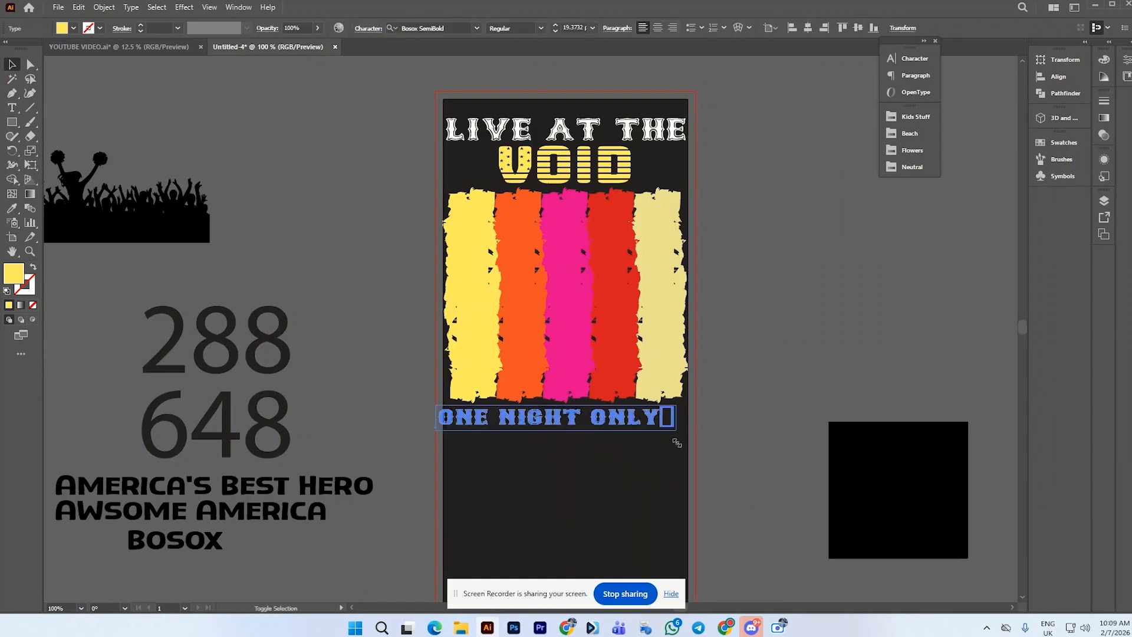
Delete the stray box character at the end of ONE NIGHT ONLY
{"action": "double_click", "coordinate": [665, 414]}
{"action": "left_click", "coordinate": [661, 413]}
{"action": "double_click", "coordinate": [661, 413]}
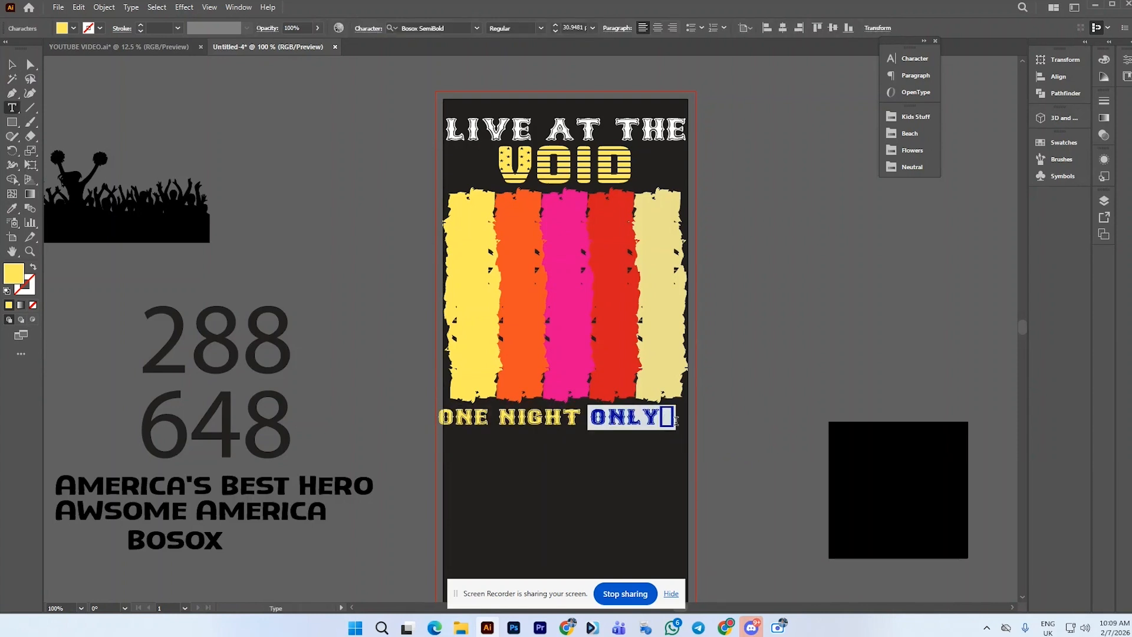
{"action": "left_click", "coordinate": [668, 417]}
{"action": "double_click", "coordinate": [671, 414]}
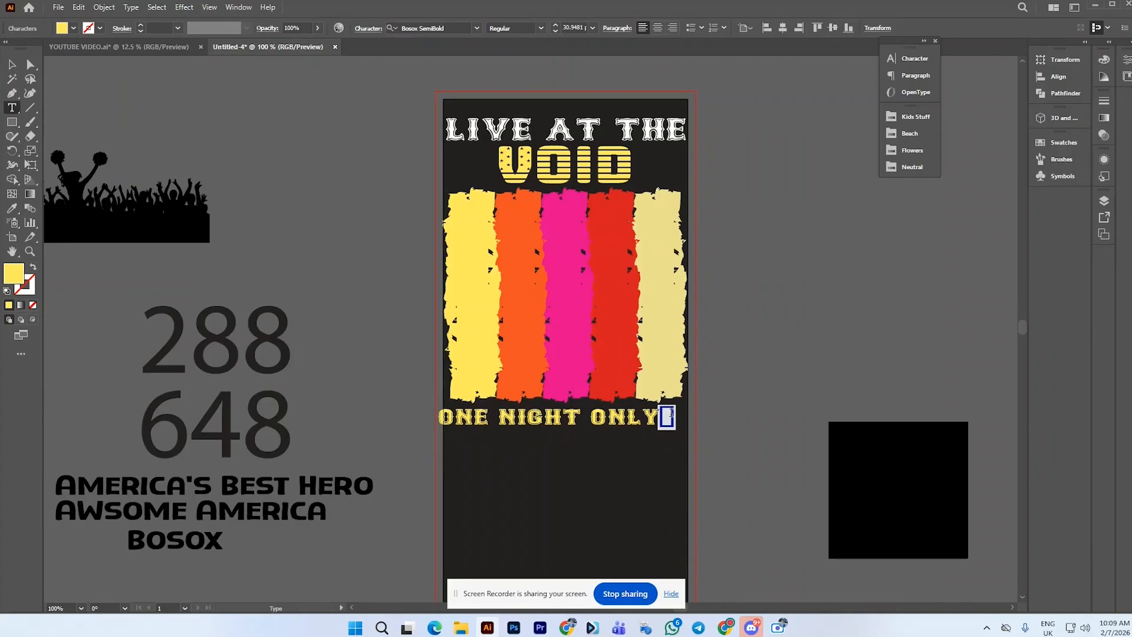
{"action": "key", "text": "BackSpace"}
Resize and centre ONE NIGHT ONLY to span the width beneath the stripes
{"action": "left_click", "coordinate": [12, 65]}
{"action": "left_click_drag", "start_coordinate": [593, 418], "coordinate": [607, 418]}
{"action": "left_click_drag", "start_coordinate": [674, 429], "coordinate": [648, 417]}
{"action": "left_click", "coordinate": [715, 427]}
{"action": "left_click", "coordinate": [731, 403]}
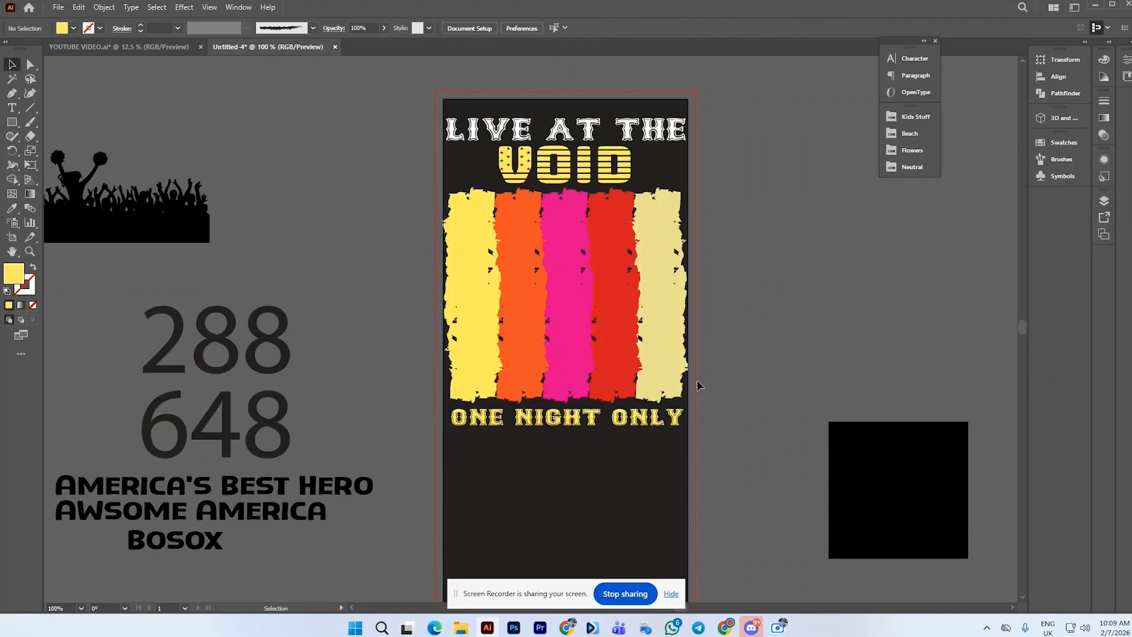
Place the crowd silhouette over the lower stripes, bring it to front and stretch it across the artboard width
{"action": "left_click", "coordinate": [156, 239]}
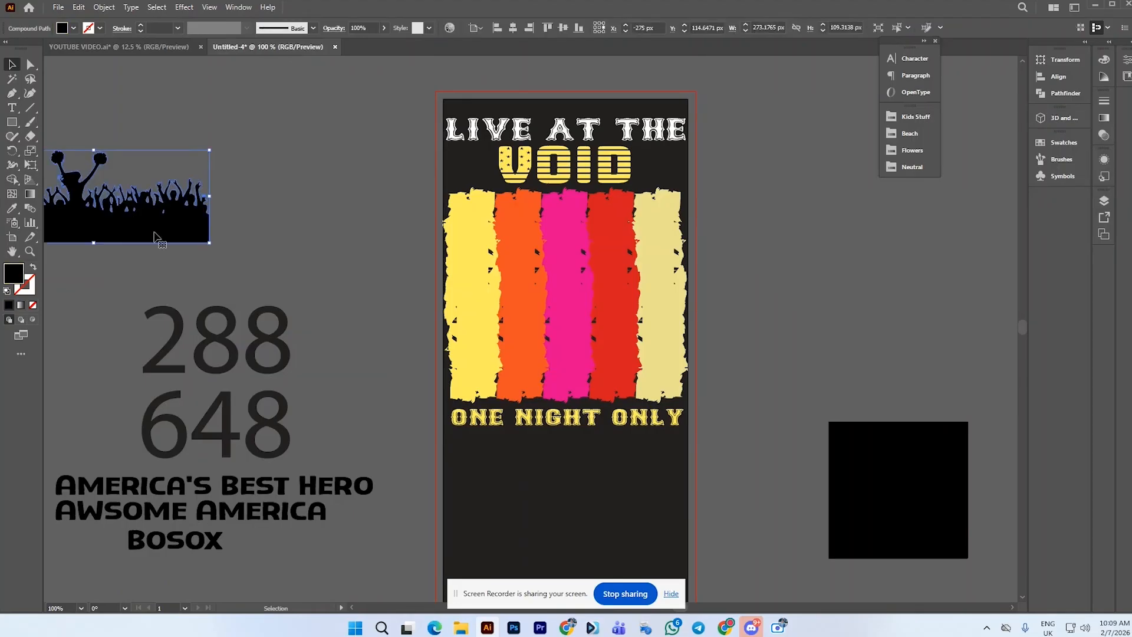
{"action": "left_click_drag", "start_coordinate": [155, 238], "coordinate": [632, 375]}
{"action": "right_click", "coordinate": [632, 375]}
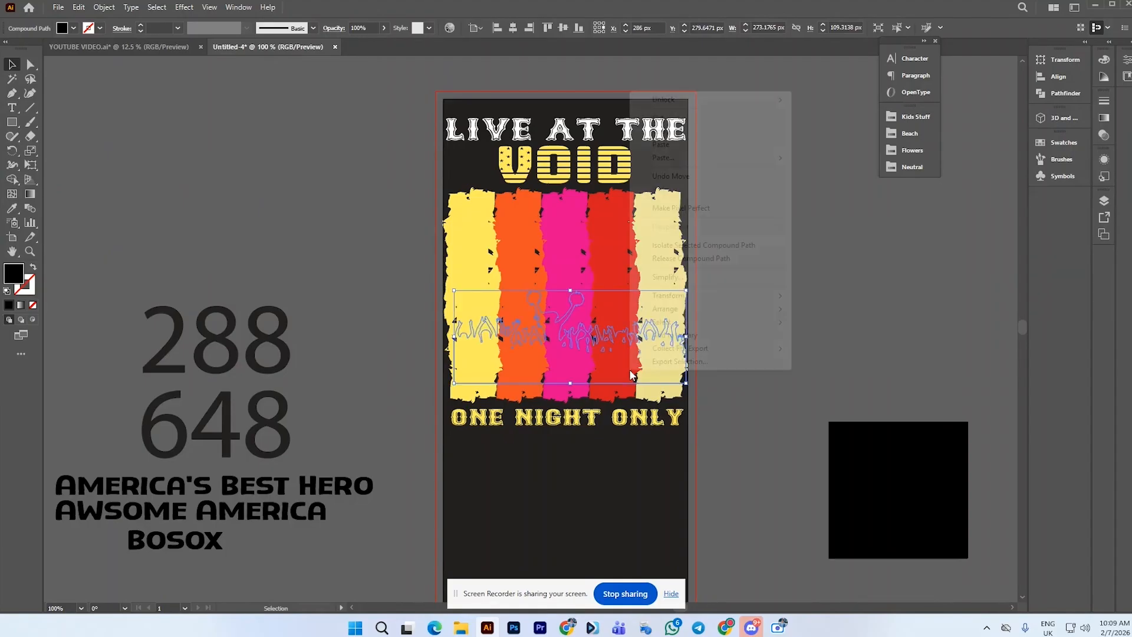
{"action": "mouse_move", "coordinate": [748, 318]}
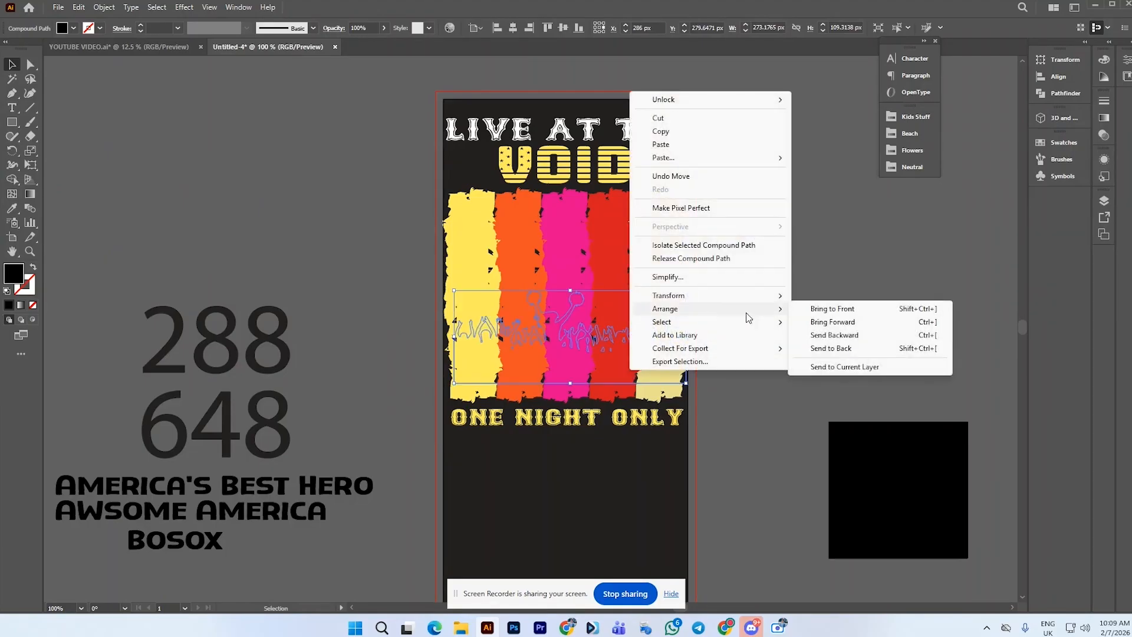
{"action": "left_click", "coordinate": [859, 308]}
{"action": "left_click_drag", "start_coordinate": [644, 362], "coordinate": [687, 409]}
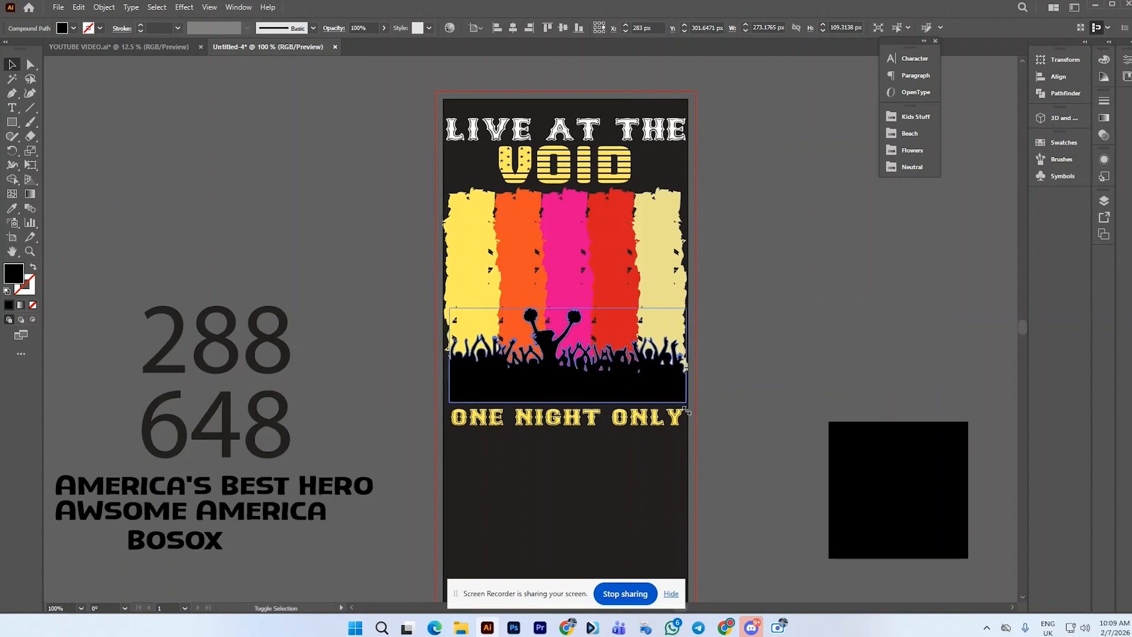
Nudge the crowd silhouette down to sit at the base of the stripes
{"action": "left_click", "coordinate": [718, 375]}
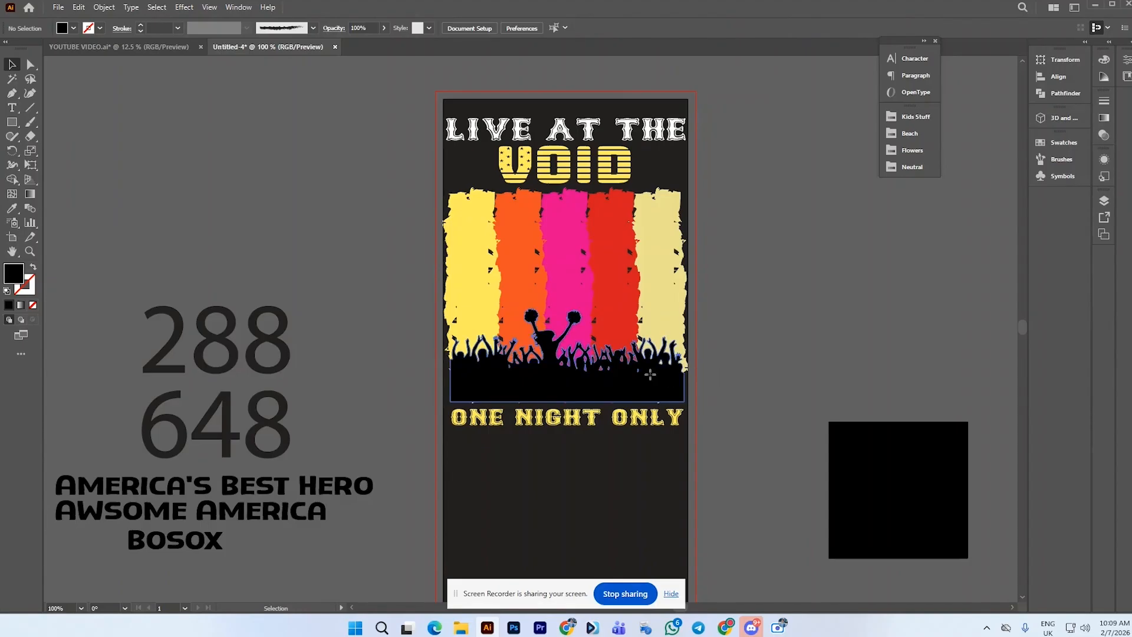
{"action": "left_click_drag", "start_coordinate": [651, 376], "coordinate": [663, 397]}
{"action": "left_click", "coordinate": [663, 396], "text": "shift"}
{"action": "left_click", "coordinate": [436, 386]}
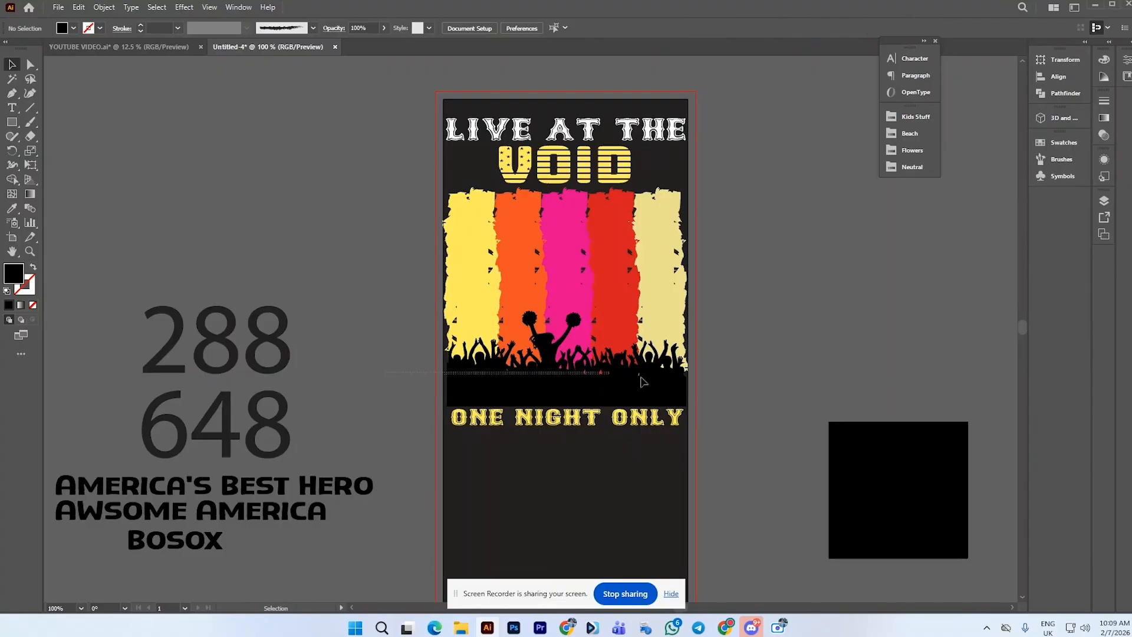
{"action": "left_click", "coordinate": [686, 394]}
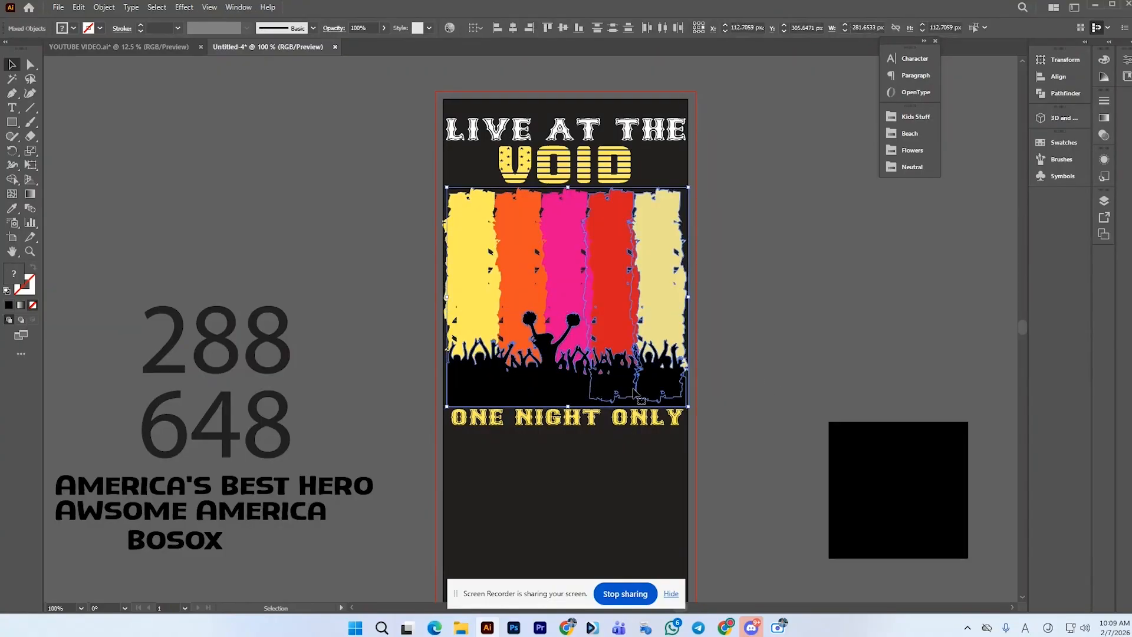
{"action": "left_click", "coordinate": [801, 388]}
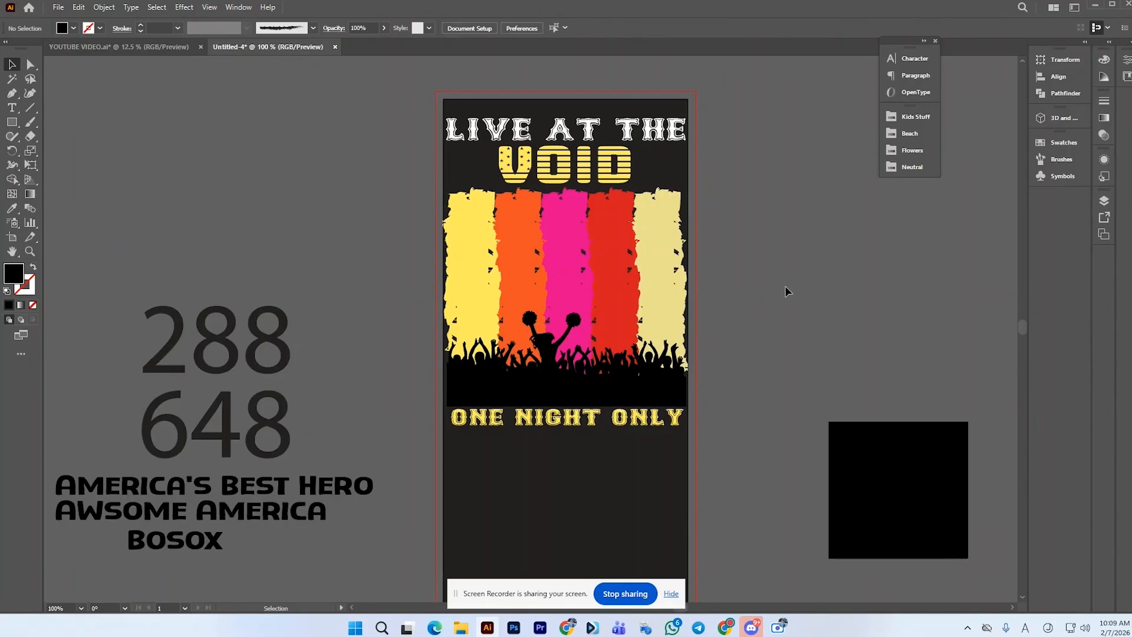
Draw a 128 px circle beside the artboard and duplicate it offset up and to the right
{"action": "left_click", "coordinate": [12, 121]}
{"action": "key", "text": "l"}
{"action": "left_click_drag", "start_coordinate": [293, 212], "coordinate": [348, 266]}
{"action": "left_click", "coordinate": [11, 64]}
{"action": "left_click_drag", "start_coordinate": [277, 205], "coordinate": [295, 185], "text": "alt"}
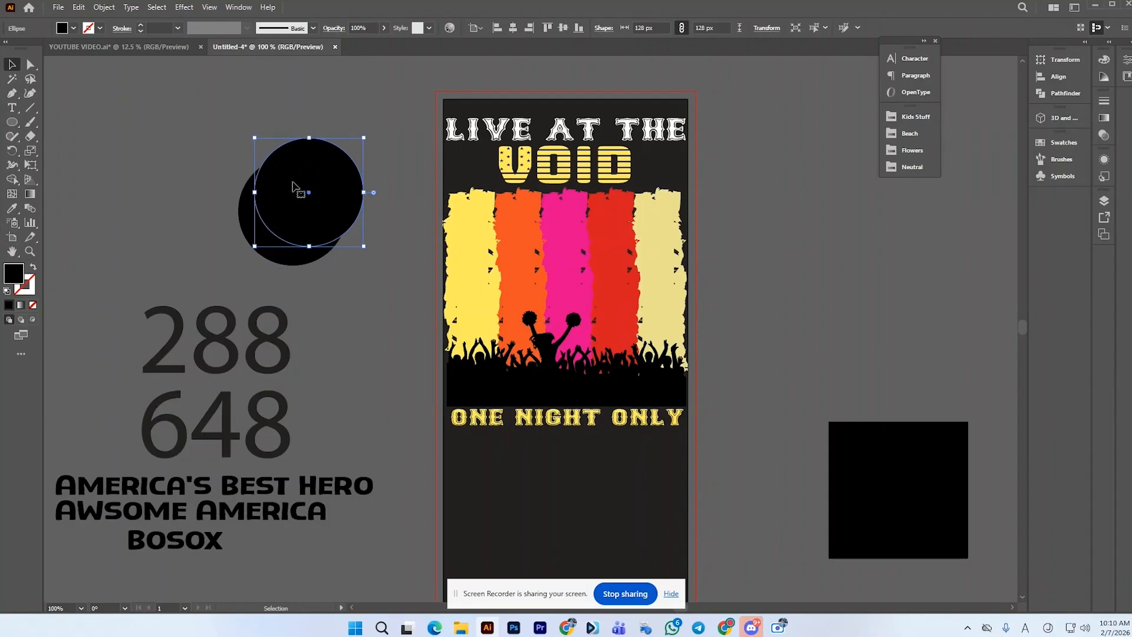
Try combining the two overlapping circles with the Shape Builder, then undo it
{"action": "left_click", "coordinate": [255, 222], "text": "shift"}
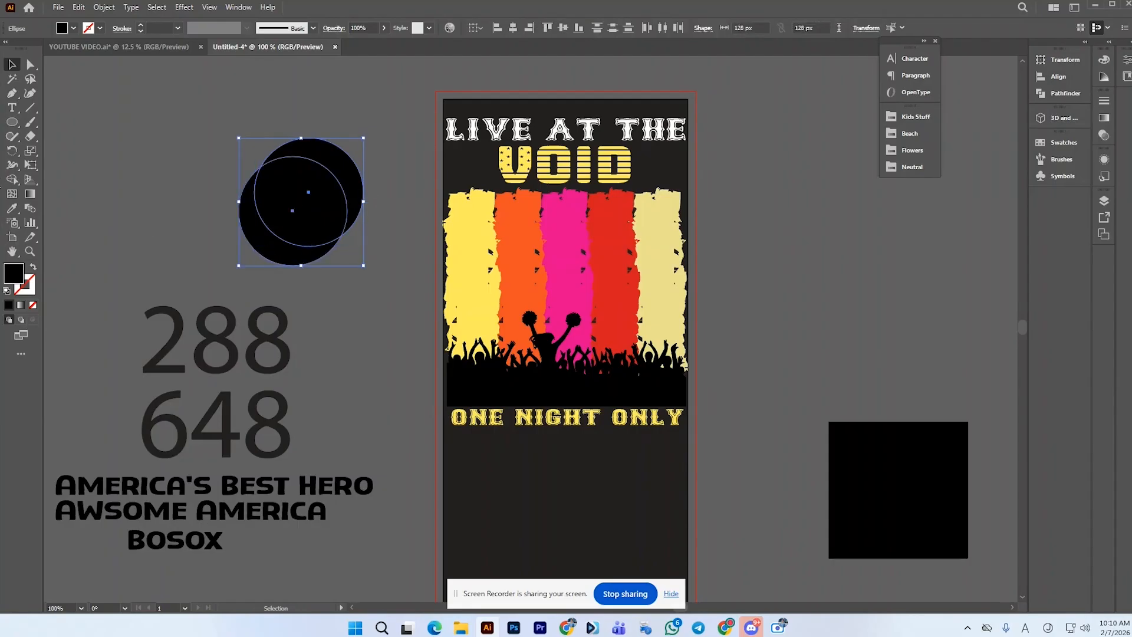
{"action": "left_click", "coordinate": [13, 179]}
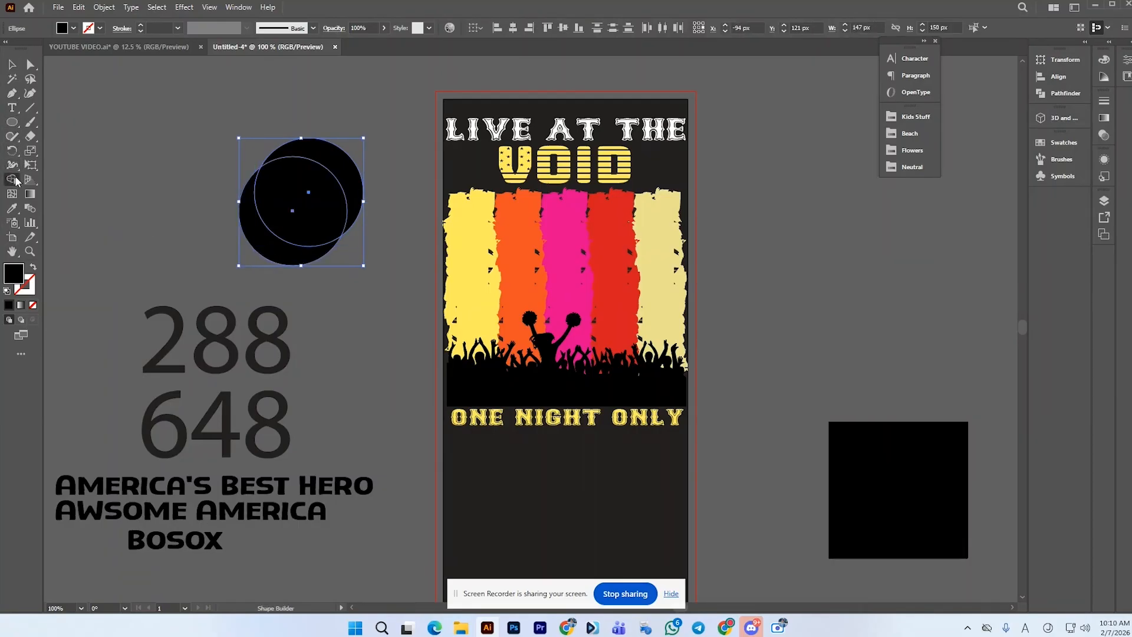
{"action": "left_click", "coordinate": [304, 193]}
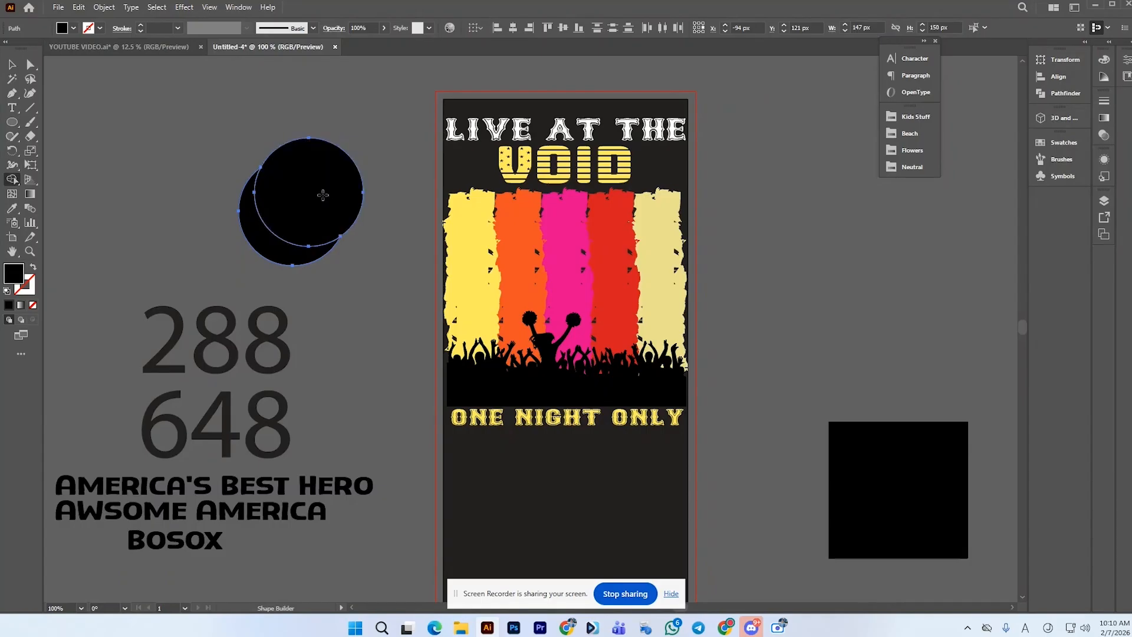
{"action": "left_click", "coordinate": [323, 194], "text": "alt"}
{"action": "left_click", "coordinate": [13, 64]}
{"action": "key", "text": "ctrl+z"}
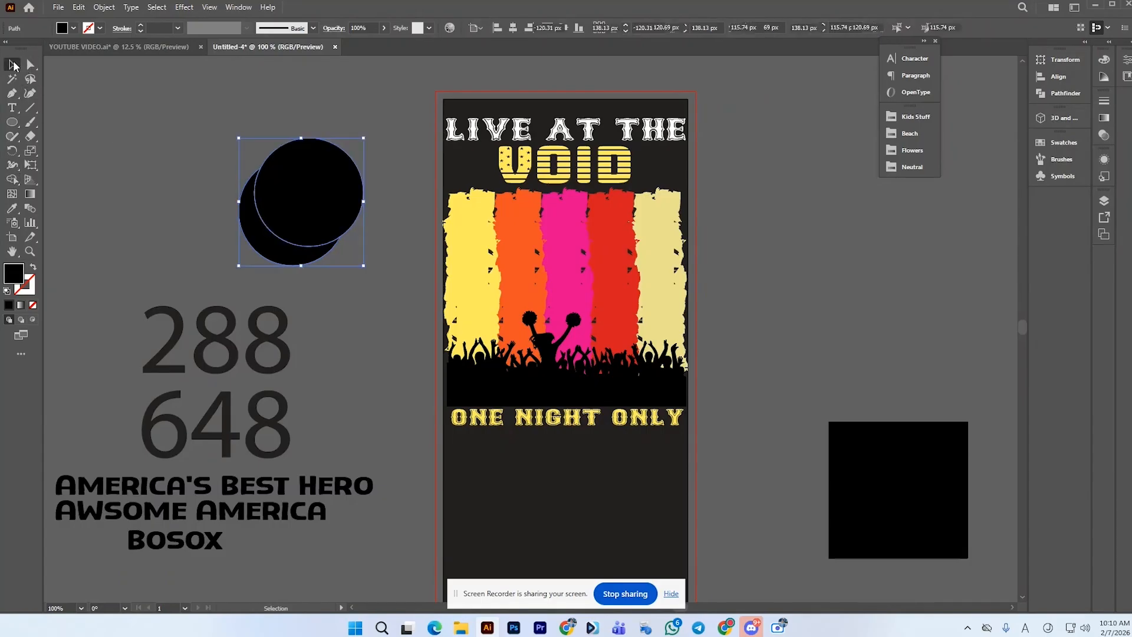
Cut the overlapping circles into a crescent moon with the Shape Builder and move it onto the upper-right stripes
{"action": "left_click", "coordinate": [111, 93]}
{"action": "left_click_drag", "start_coordinate": [234, 135], "coordinate": [348, 224]}
{"action": "left_click", "coordinate": [12, 180]}
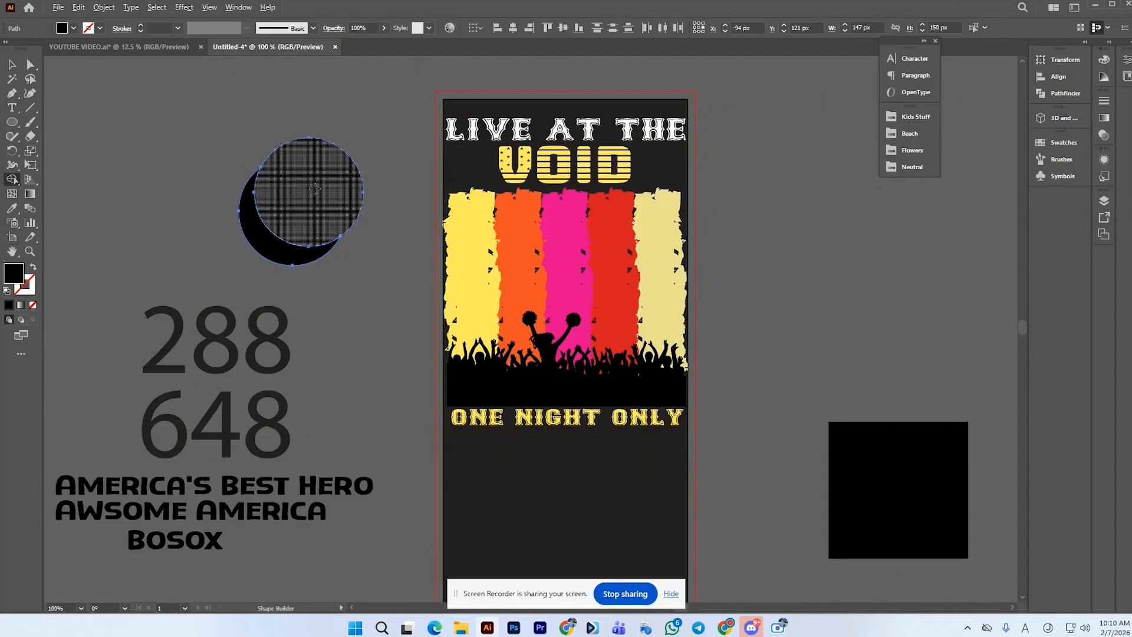
{"action": "left_click", "coordinate": [315, 189], "text": "alt"}
{"action": "left_click", "coordinate": [12, 64]}
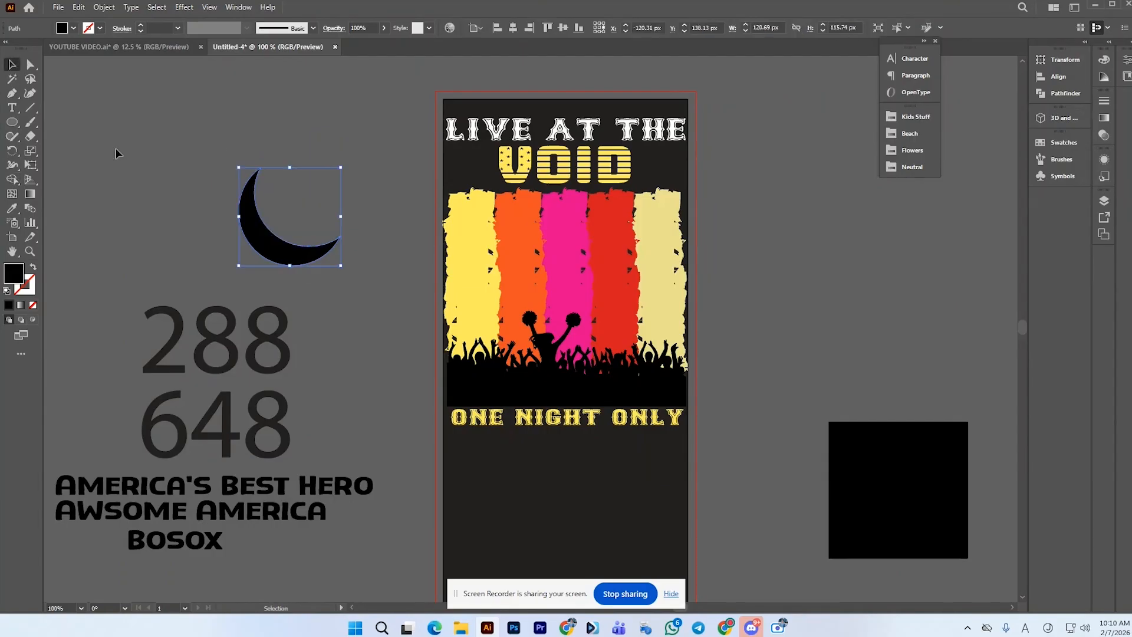
{"action": "left_click_drag", "start_coordinate": [288, 255], "coordinate": [653, 281]}
Open the Swatches panel and load the Flowers swatch library
{"action": "left_click", "coordinate": [922, 168]}
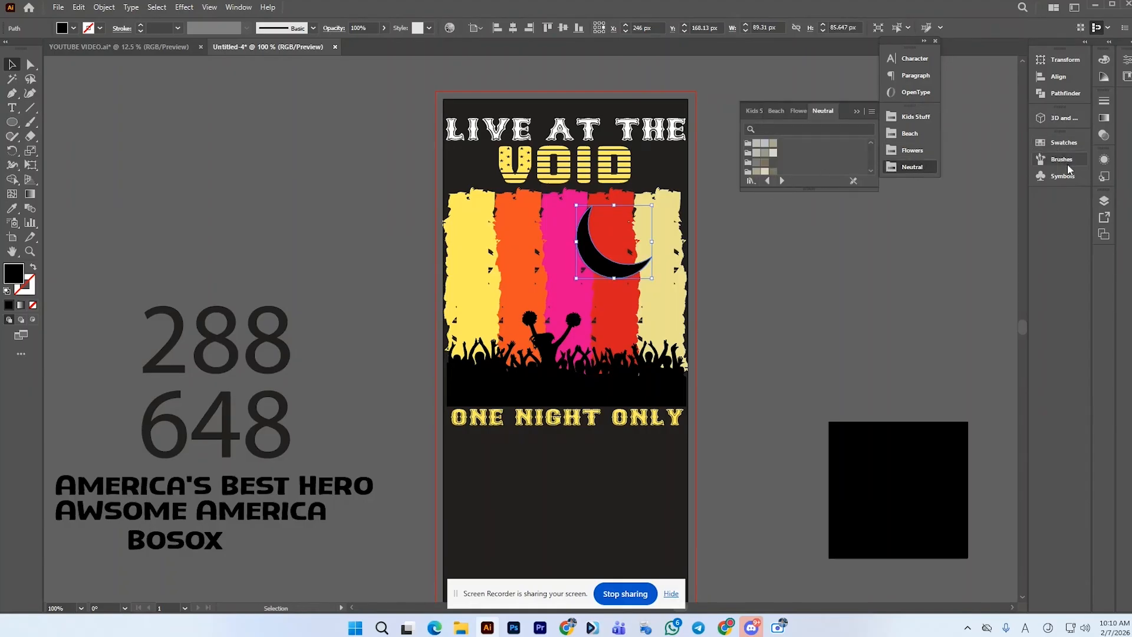
{"action": "left_click", "coordinate": [1059, 142]}
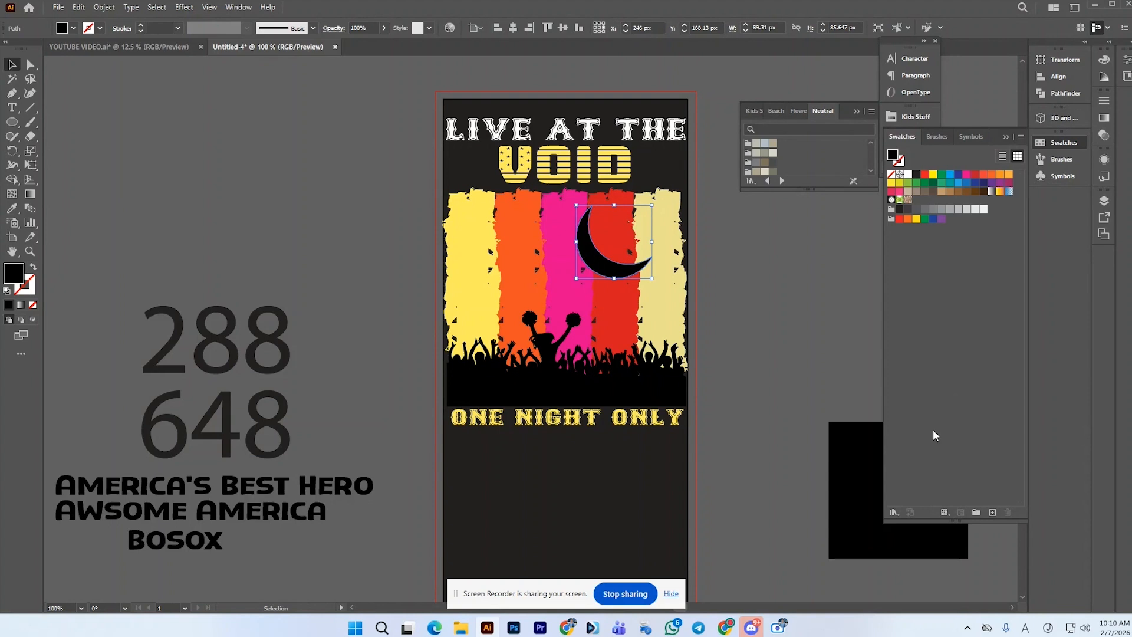
{"action": "left_click", "coordinate": [894, 512]}
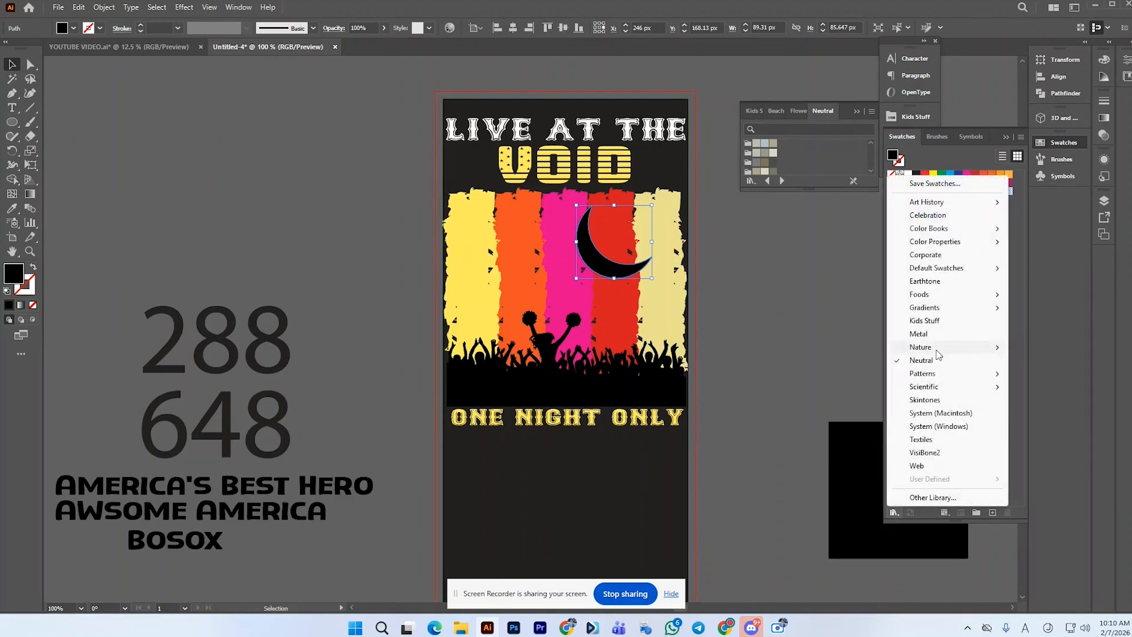
{"action": "mouse_move", "coordinate": [939, 354]}
{"action": "left_click", "coordinate": [1055, 362]}
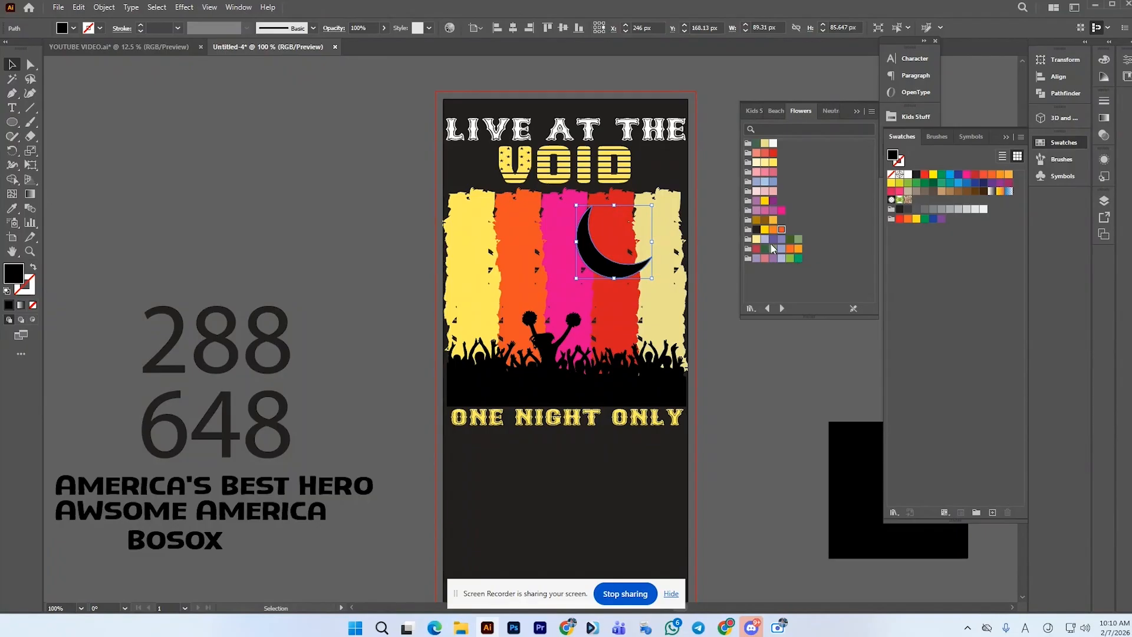
Try several Flowers swatch colours on the crescent moon, ending with a purple
{"action": "left_click", "coordinate": [758, 145]}
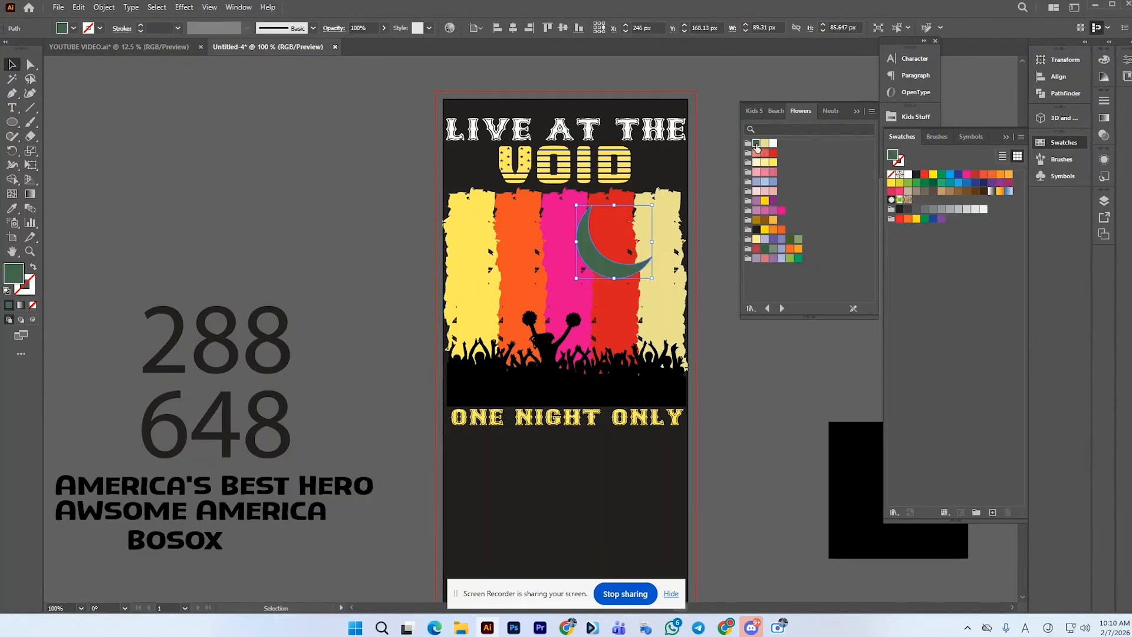
{"action": "left_click", "coordinate": [799, 240]}
{"action": "left_click", "coordinate": [791, 240]}
{"action": "left_click", "coordinate": [799, 259]}
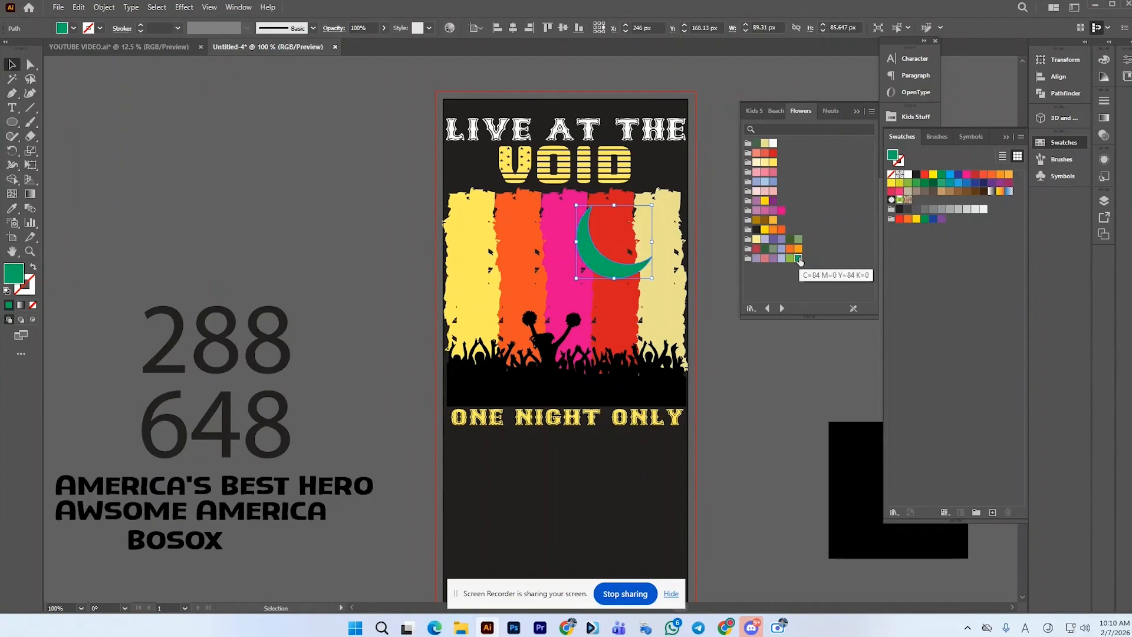
{"action": "left_click", "coordinate": [781, 240]}
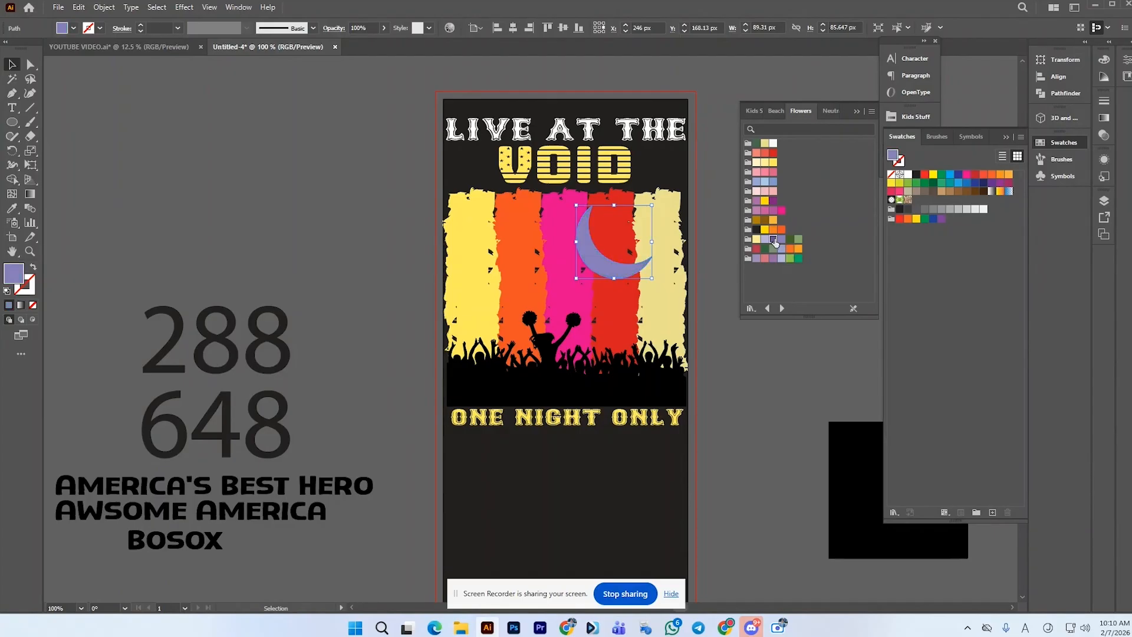
{"action": "left_click", "coordinate": [774, 239]}
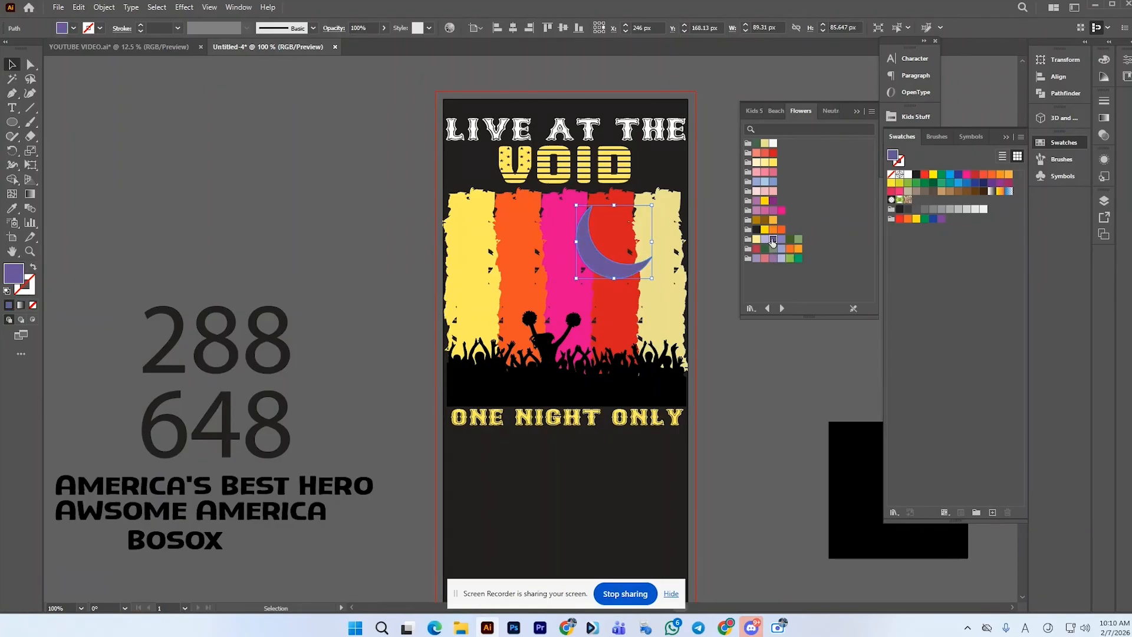
{"action": "left_click", "coordinate": [774, 259]}
{"action": "left_click", "coordinate": [710, 349]}
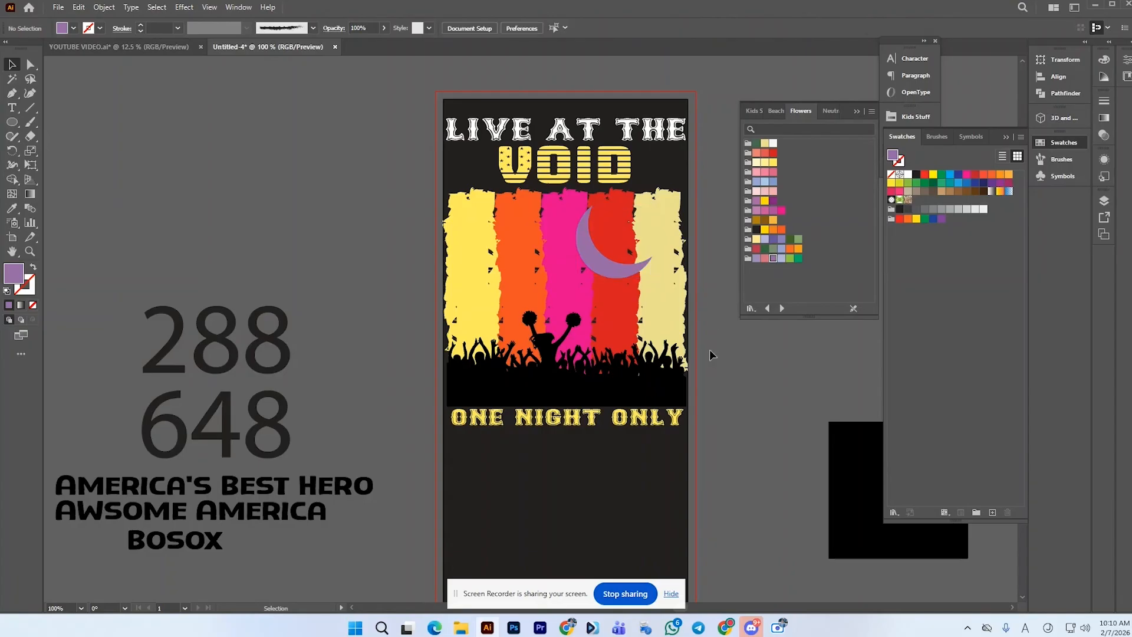
Nudge the moon slightly right and fill it with a deeper purple swatch
{"action": "left_click_drag", "start_coordinate": [627, 267], "coordinate": [637, 267]}
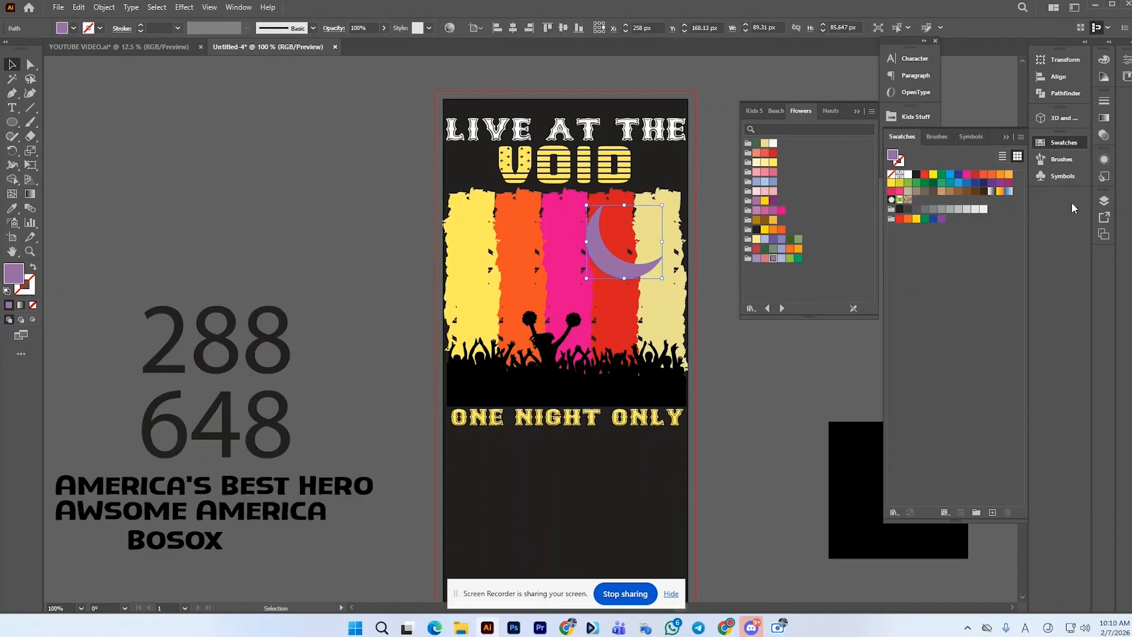
{"action": "left_click", "coordinate": [774, 201]}
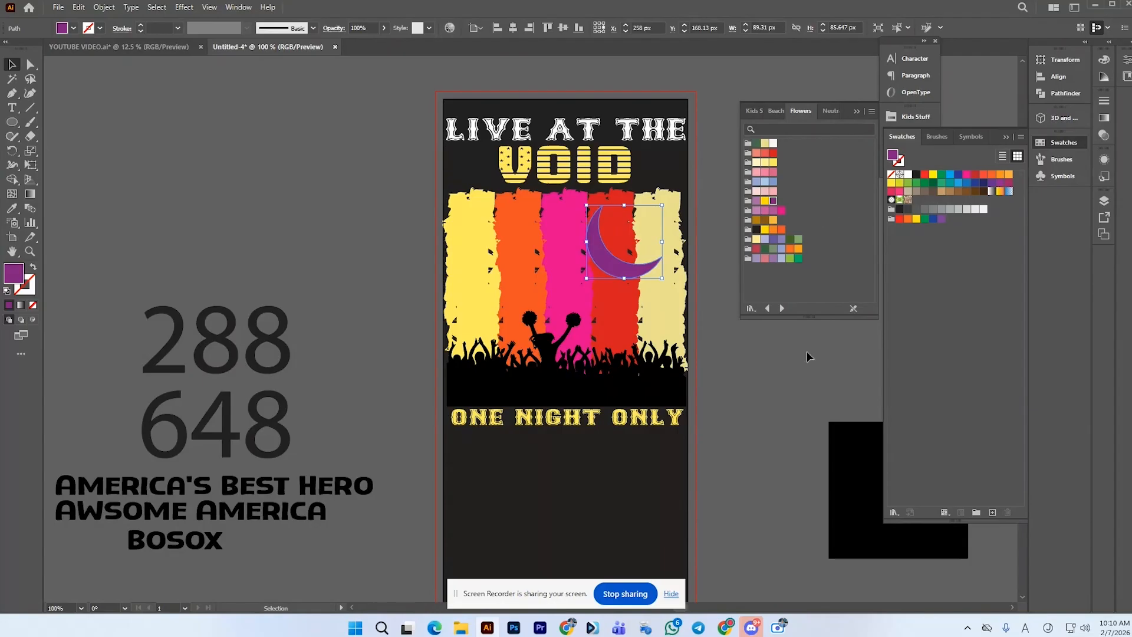
Load the Nature Landscape swatch library and fill the moon with a dark purple from it
{"action": "left_click", "coordinate": [752, 308]}
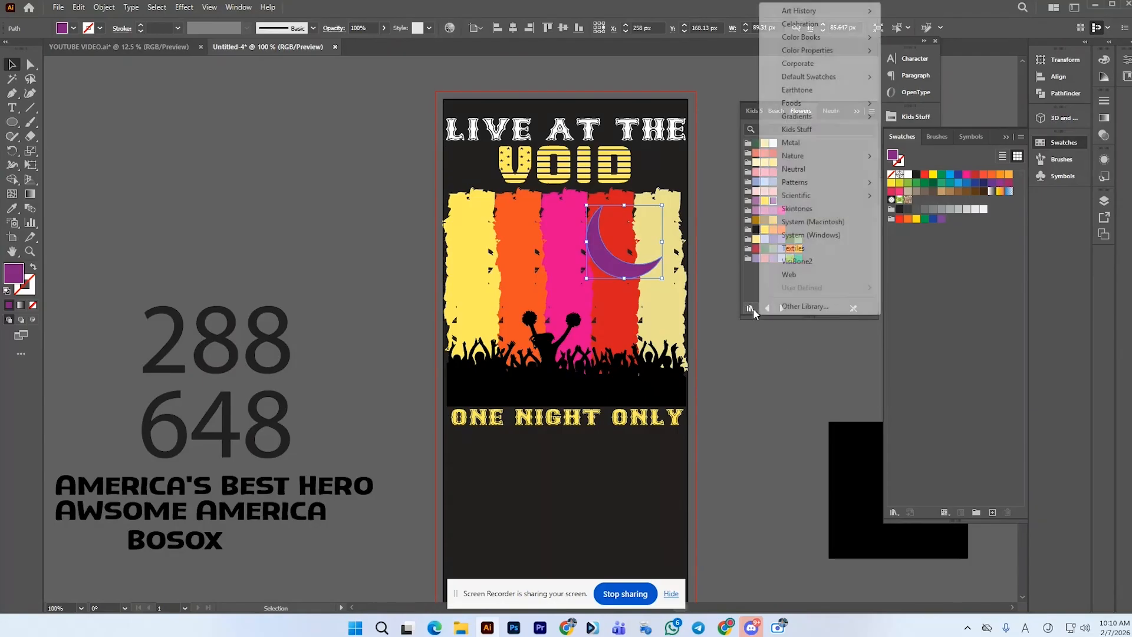
{"action": "left_click", "coordinate": [817, 170]}
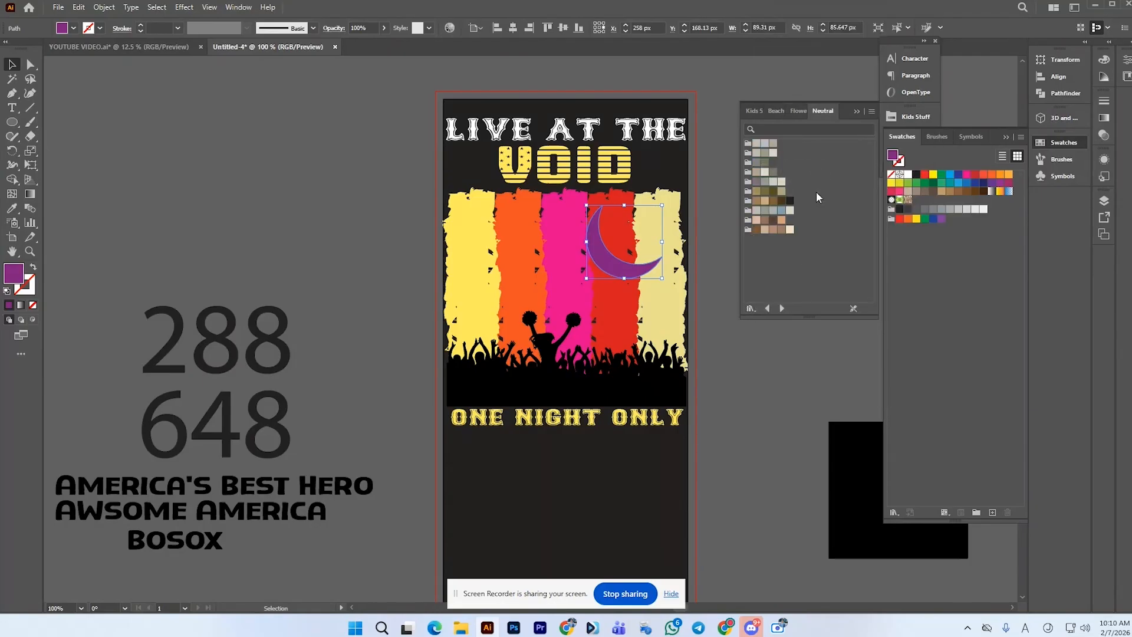
{"action": "left_click", "coordinate": [750, 309]}
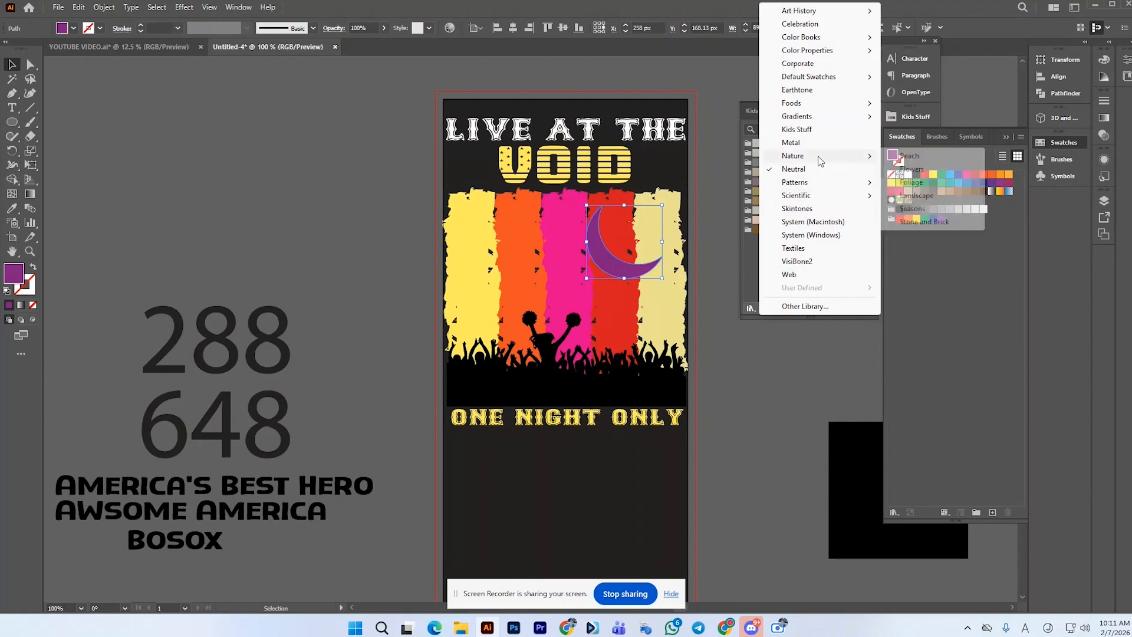
{"action": "mouse_move", "coordinate": [817, 164]}
{"action": "left_click", "coordinate": [929, 194]}
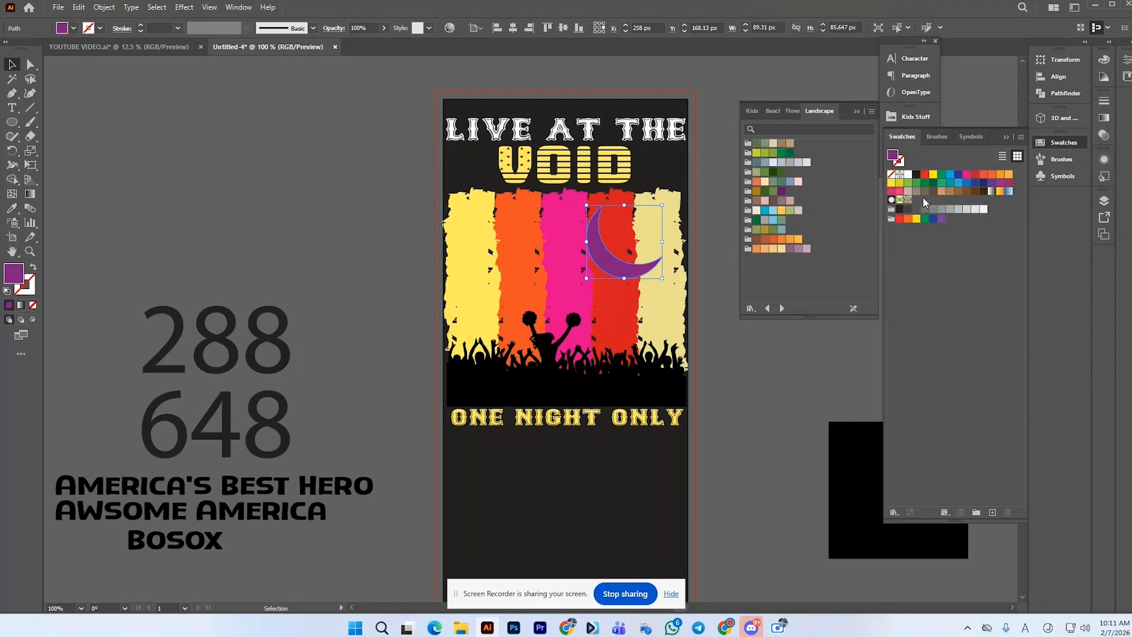
{"action": "left_click", "coordinate": [782, 190]}
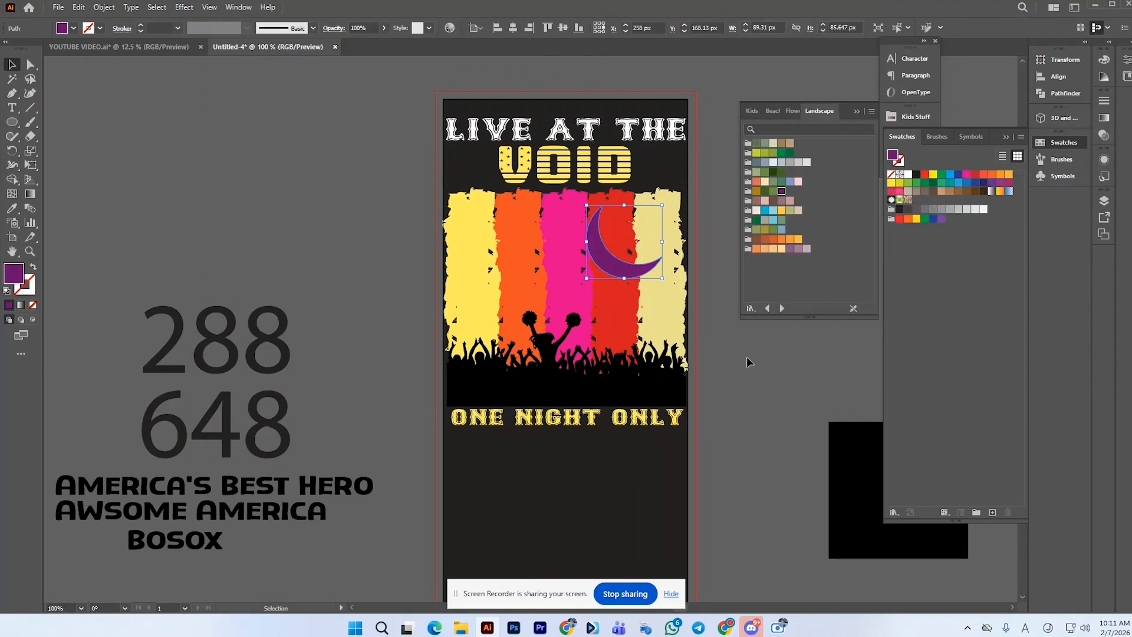
{"action": "left_click", "coordinate": [774, 174]}
Draw a 72 px purple circle beside the artboard, duplicate it to the right, and fill the copy with a bright blue swatch
{"action": "left_click", "coordinate": [1103, 118]}
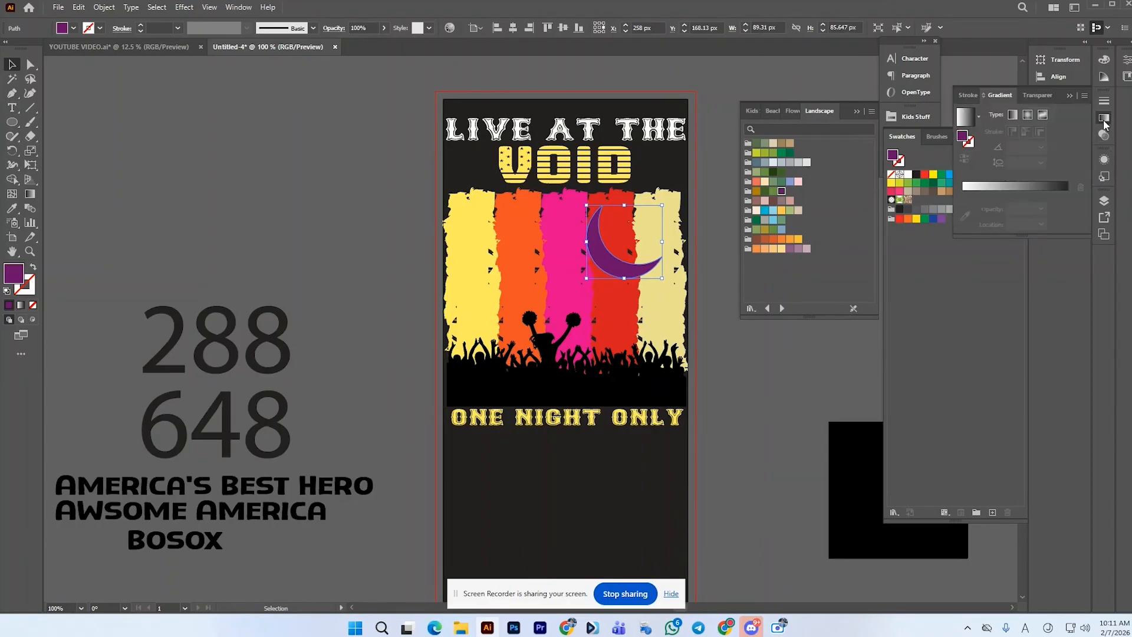
{"action": "left_click", "coordinate": [787, 352]}
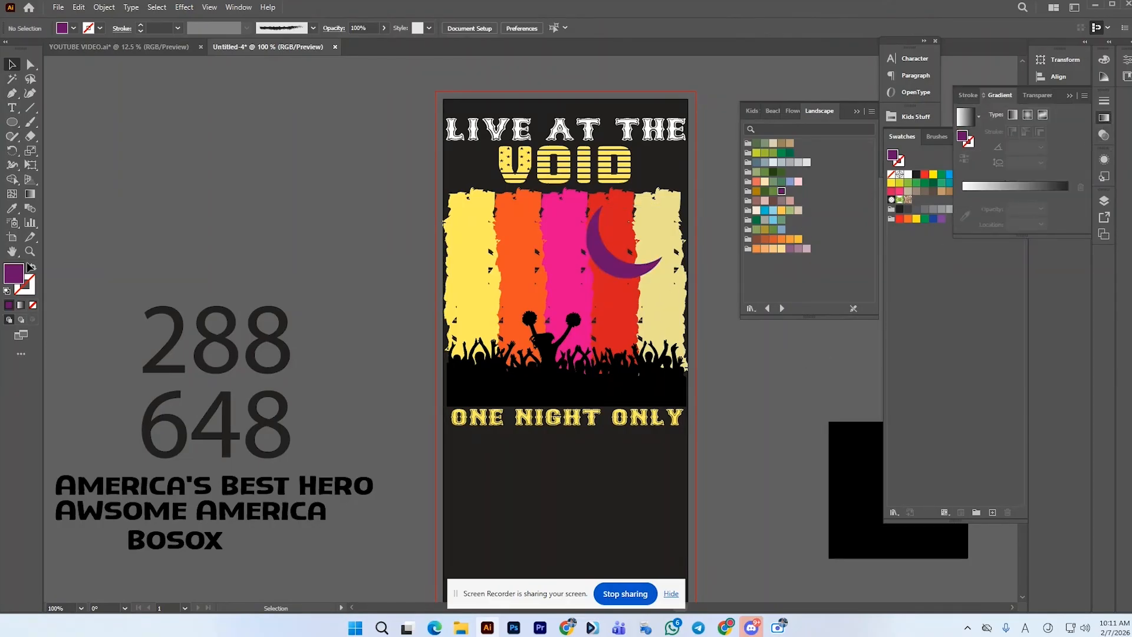
{"action": "left_click", "coordinate": [12, 122]}
{"action": "mouse_move", "coordinate": [242, 231]}
{"action": "left_mouse_down"}
{"action": "mouse_move", "coordinate": [270, 262]}
{"action": "mouse_move", "coordinate": [278, 235]}
{"action": "mouse_move", "coordinate": [328, 236]}
{"action": "left_mouse_up"}
{"action": "left_click", "coordinate": [13, 65]}
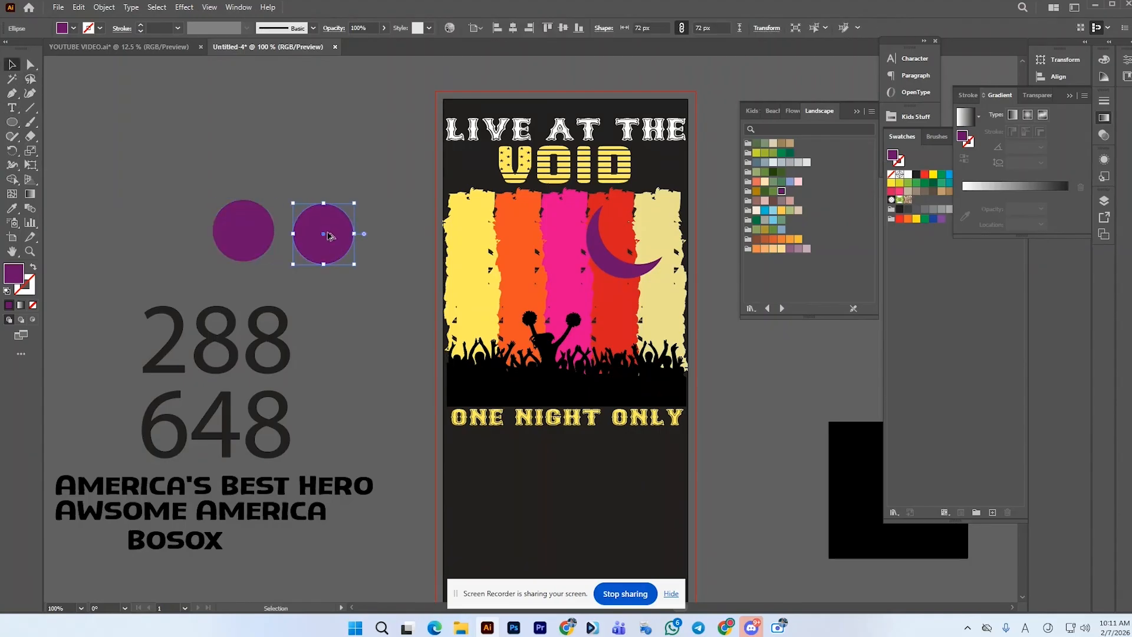
{"action": "left_click", "coordinate": [21, 209]}
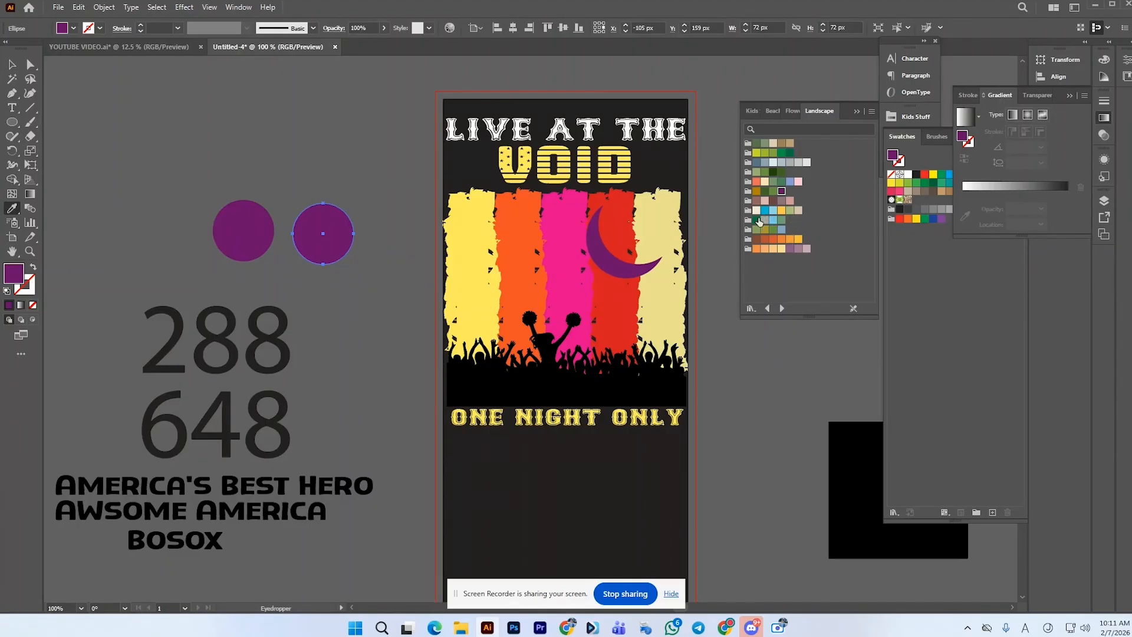
{"action": "left_click", "coordinate": [765, 210]}
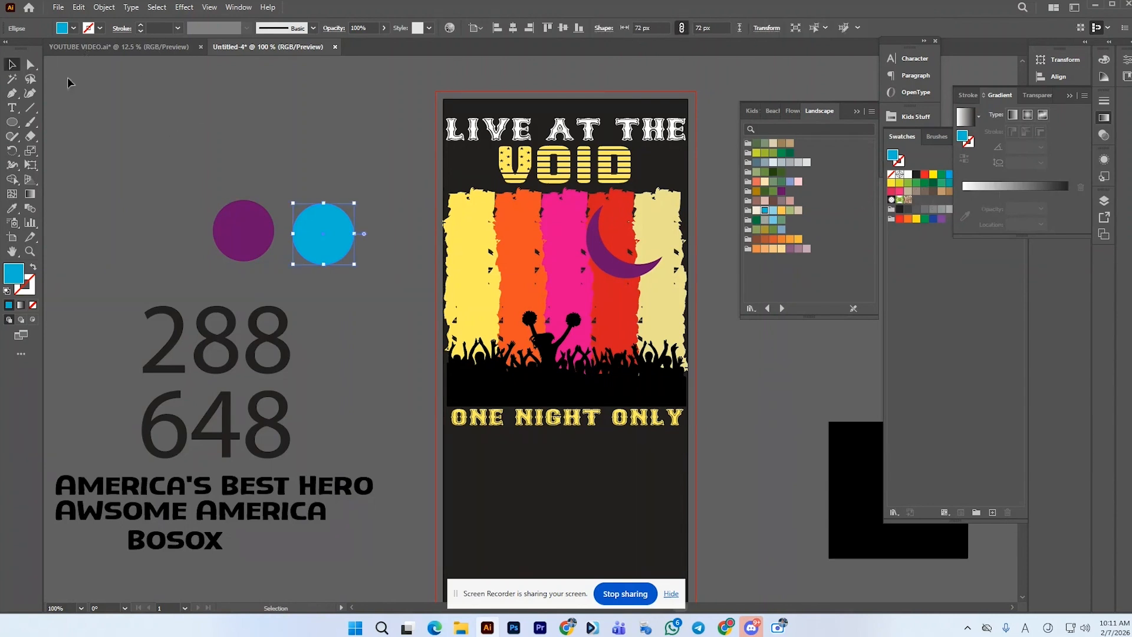
Select the crescent moon and apply a gradient fill to it
{"action": "key", "text": "v"}
{"action": "left_click", "coordinate": [598, 248]}
{"action": "left_click", "coordinate": [982, 185]}
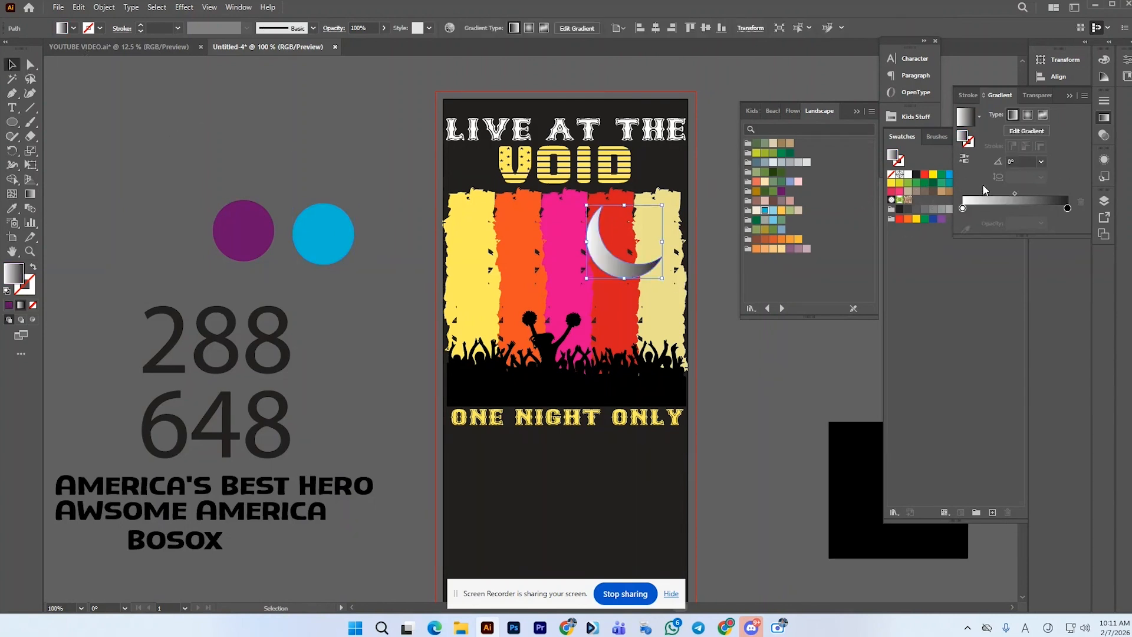
Set the gradient's left stop to the blue circle's colour using the eyedropper
{"action": "left_click", "coordinate": [964, 209]}
{"action": "double_click", "coordinate": [963, 211]}
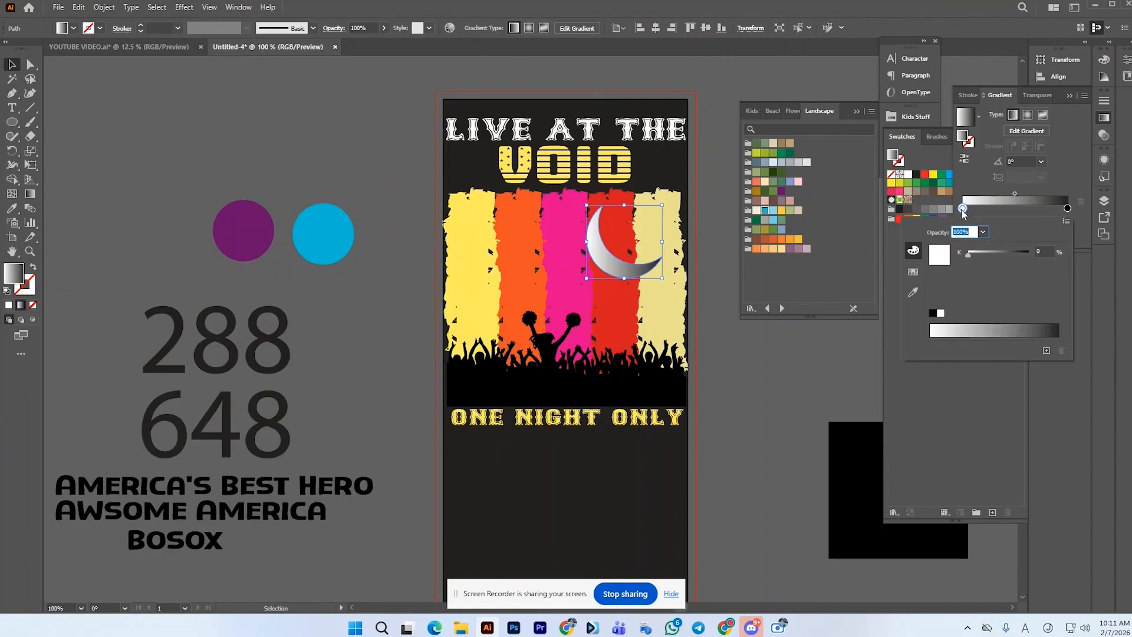
{"action": "left_click", "coordinate": [963, 213]}
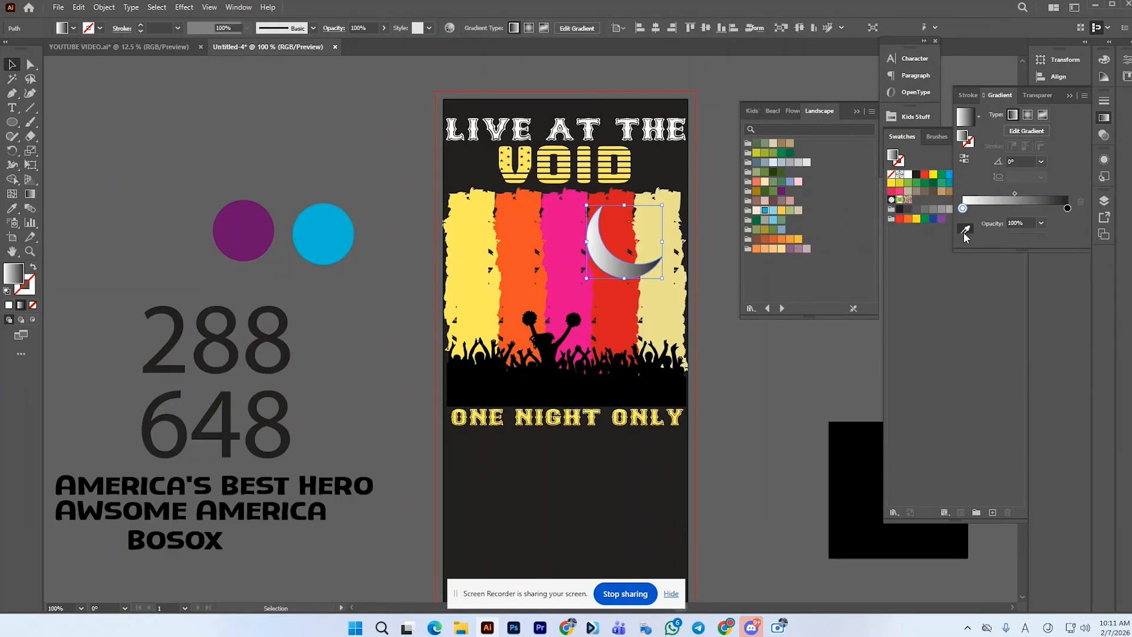
{"action": "left_click", "coordinate": [965, 232]}
{"action": "left_click", "coordinate": [338, 234]}
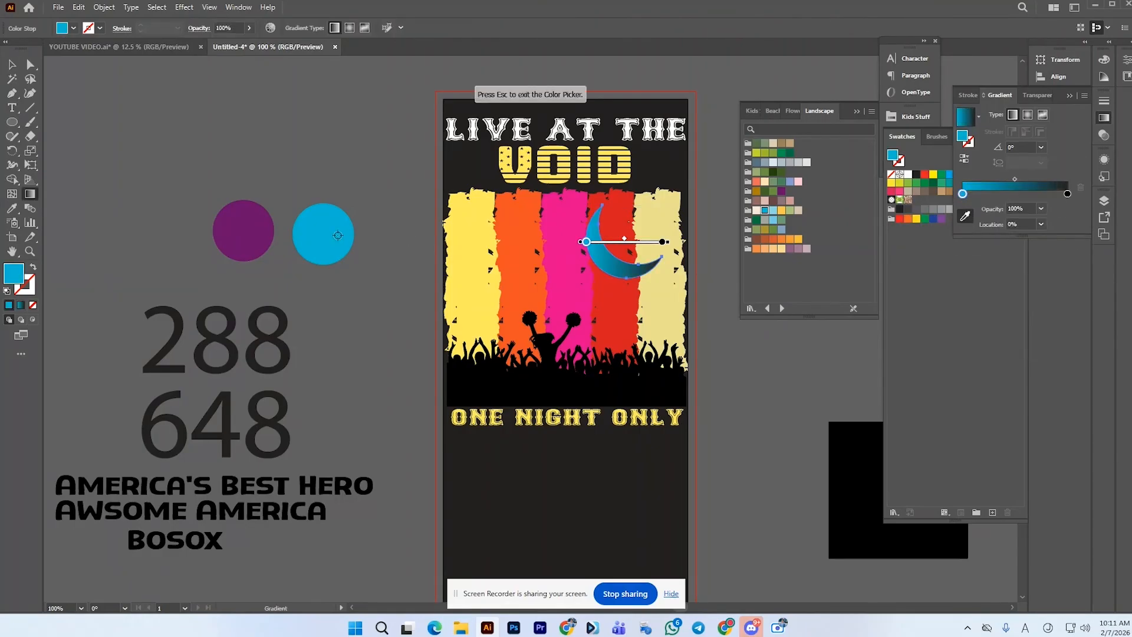
Set the gradient's right stop to the purple circle's colour using the eyedropper
{"action": "double_click", "coordinate": [1068, 195]}
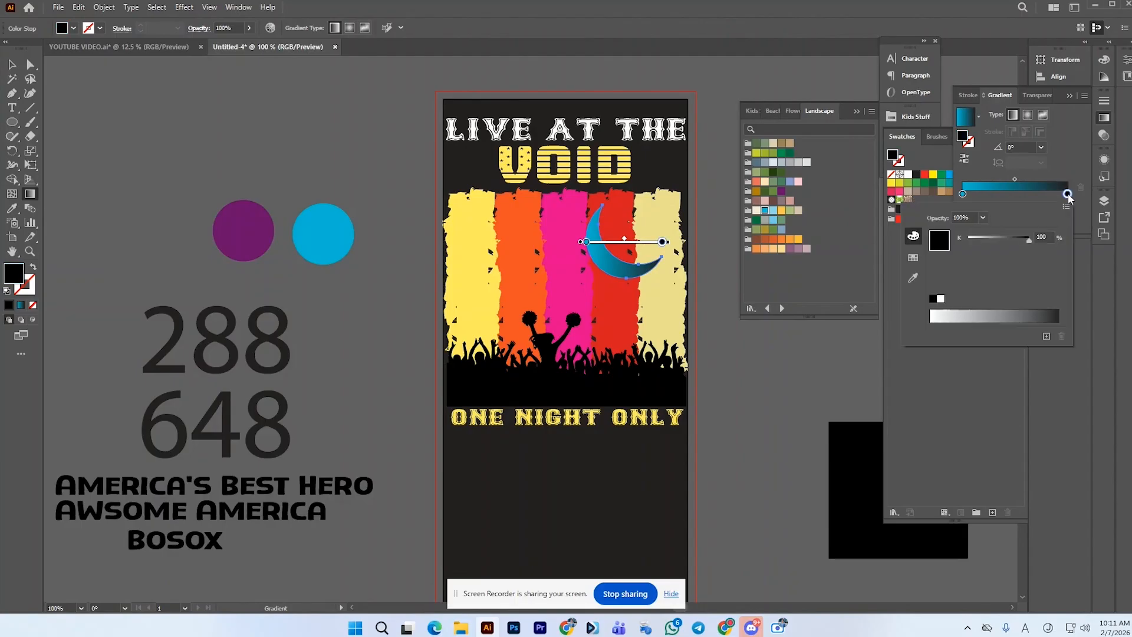
{"action": "left_click", "coordinate": [1068, 194]}
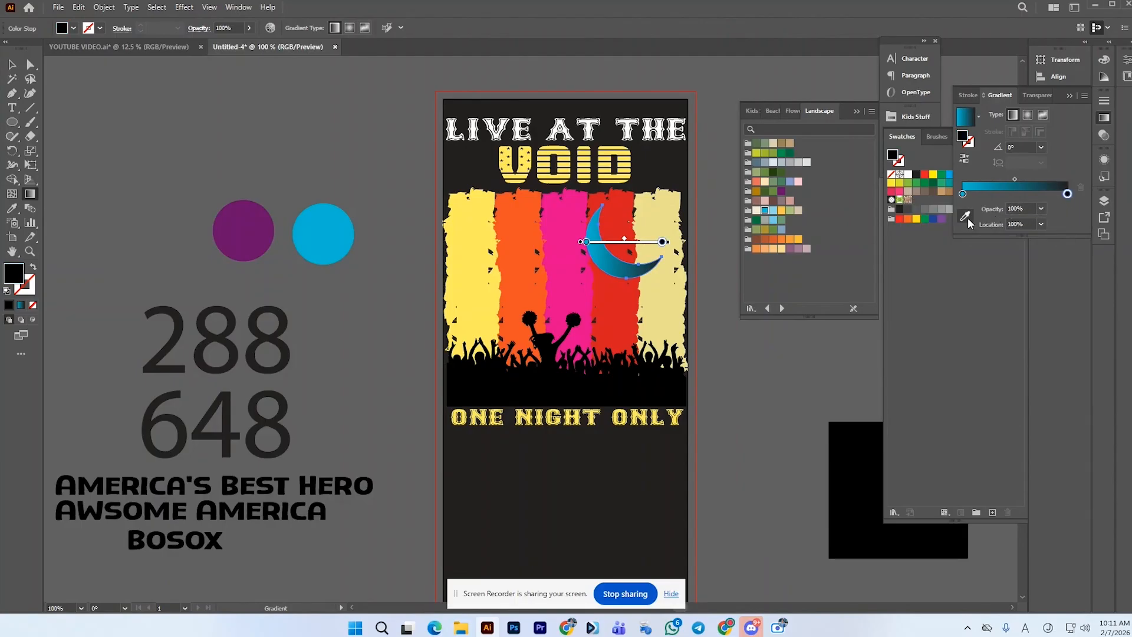
{"action": "left_click", "coordinate": [966, 217]}
{"action": "left_click", "coordinate": [248, 236]}
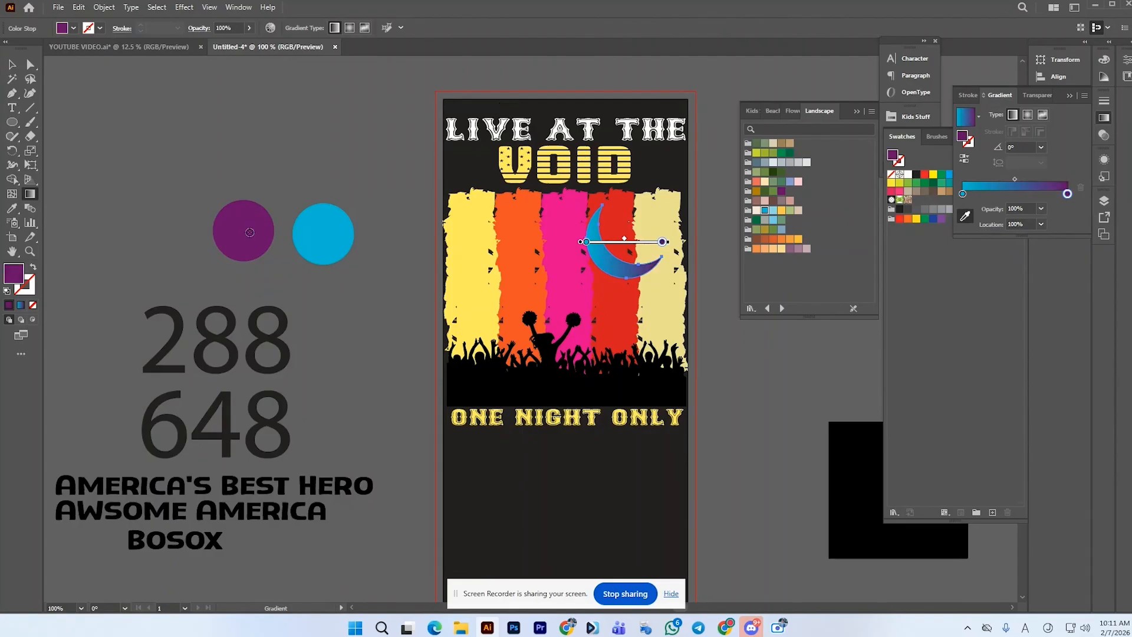
Move the purple gradient stop to a location of about 73%
{"action": "left_click", "coordinate": [965, 160]}
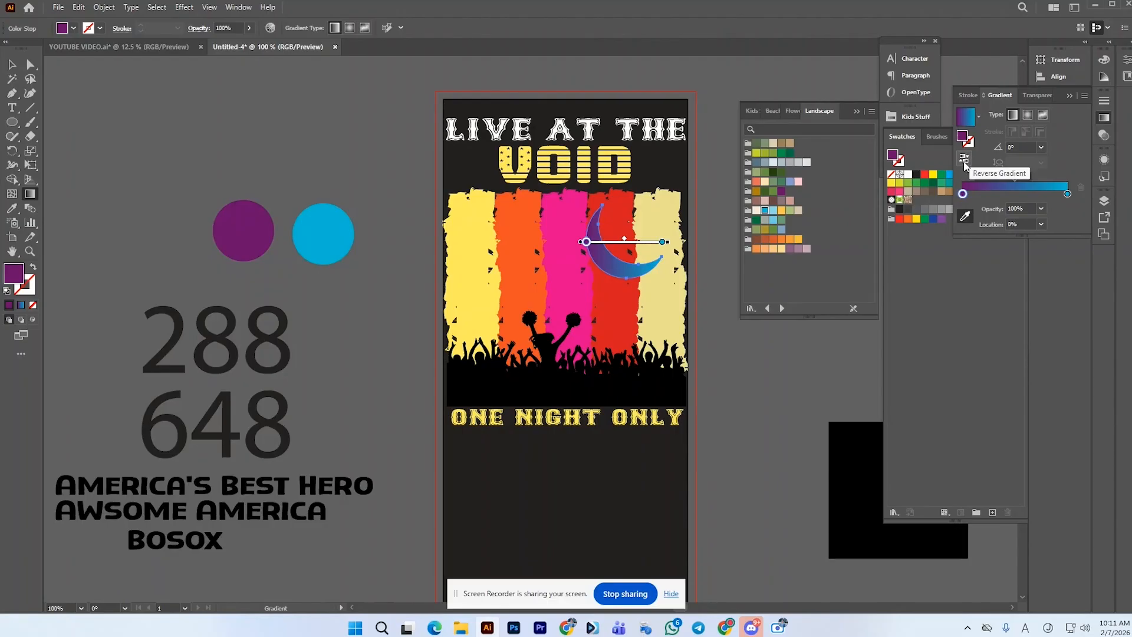
{"action": "left_click", "coordinate": [964, 161]}
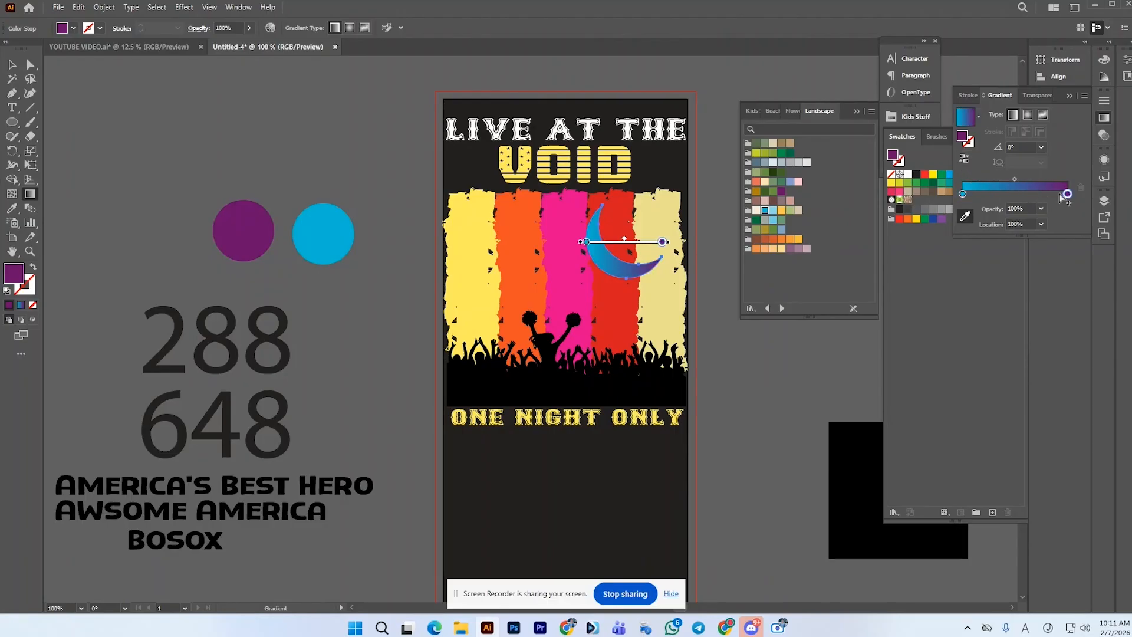
{"action": "left_click_drag", "start_coordinate": [1068, 194], "coordinate": [1040, 202]}
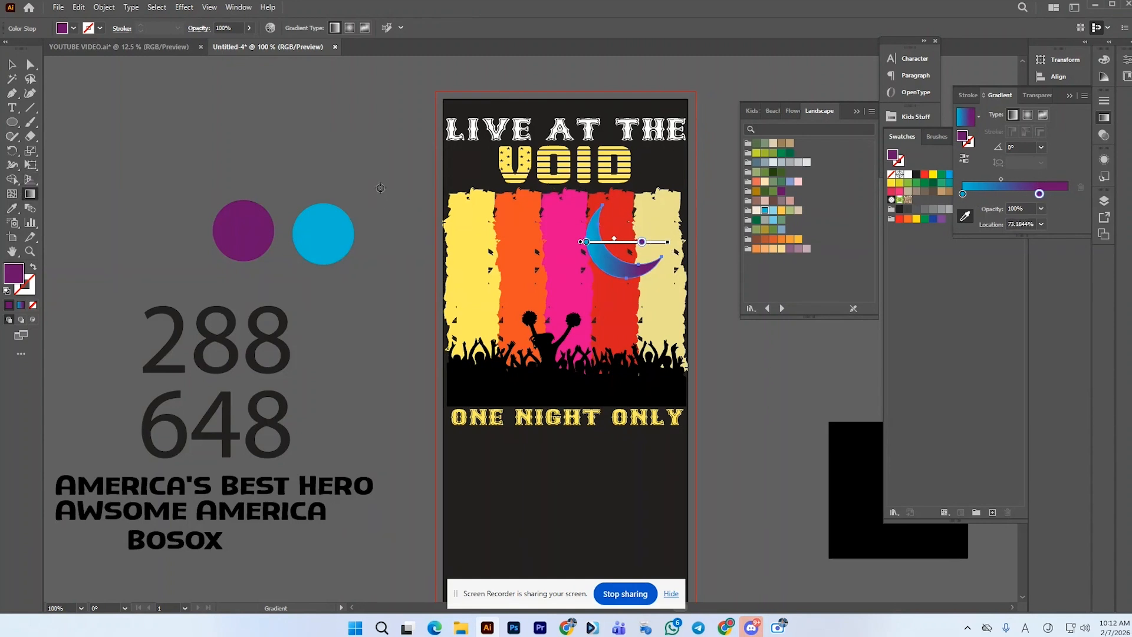
Redraw the moon's gradient diagonally from its upper-left tip towards its lower-right with the Gradient tool
{"action": "left_click", "coordinate": [12, 64]}
{"action": "left_click", "coordinate": [57, 179]}
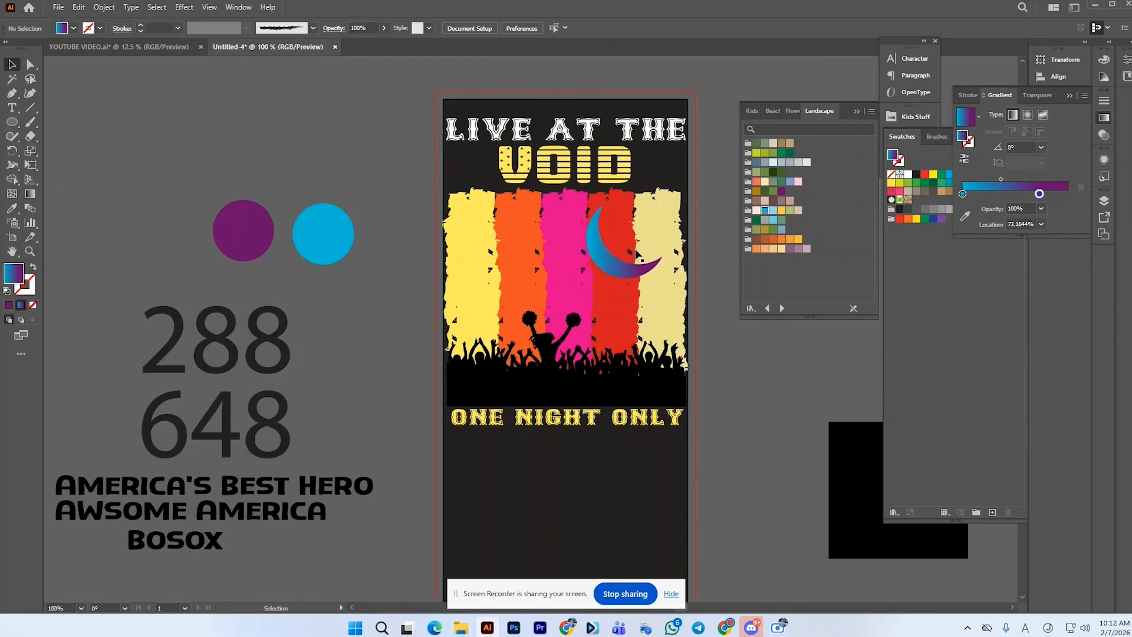
{"action": "left_click", "coordinate": [627, 277]}
{"action": "left_click", "coordinate": [30, 194]}
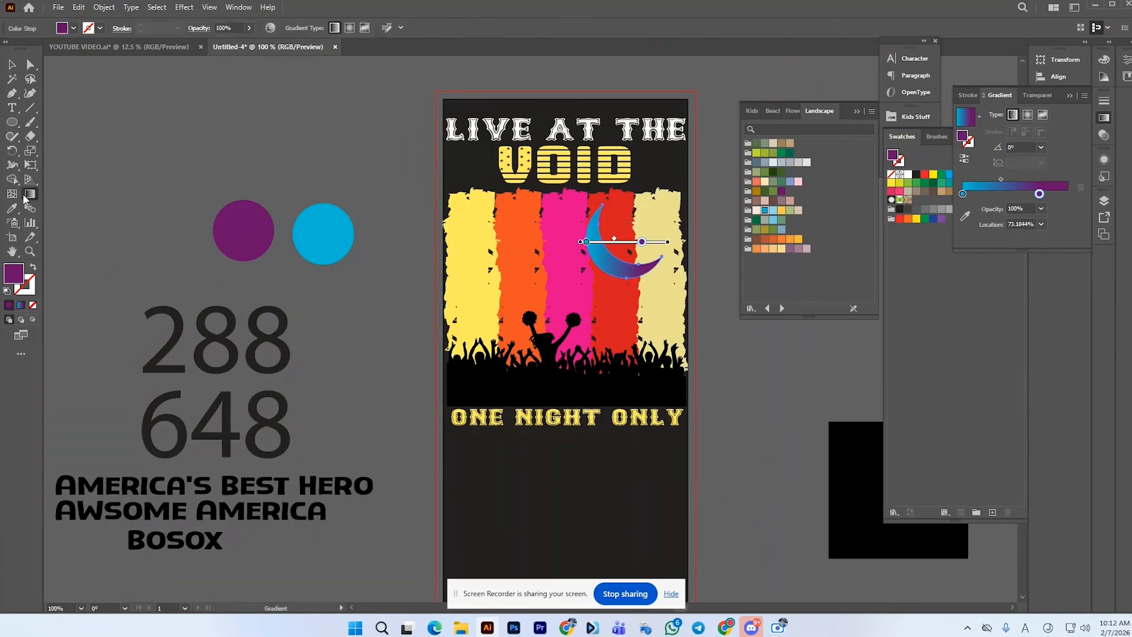
{"action": "left_click_drag", "start_coordinate": [581, 218], "coordinate": [634, 298]}
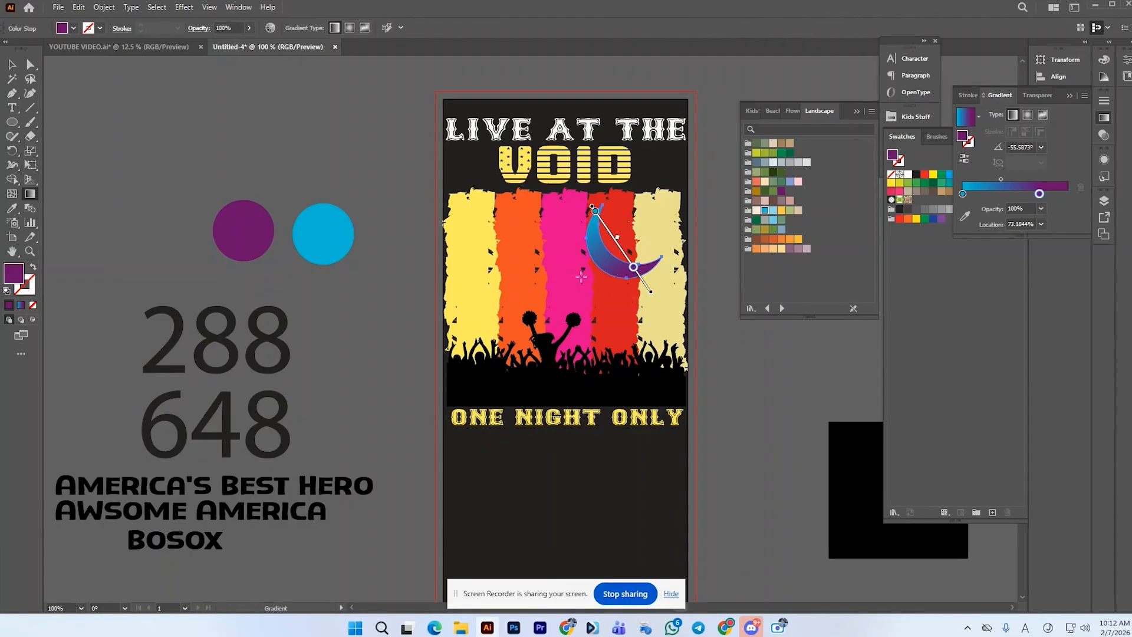
{"action": "mouse_move", "coordinate": [592, 206]}
{"action": "left_mouse_down"}
{"action": "mouse_move", "coordinate": [603, 231]}
{"action": "mouse_move", "coordinate": [587, 200]}
{"action": "left_mouse_up"}
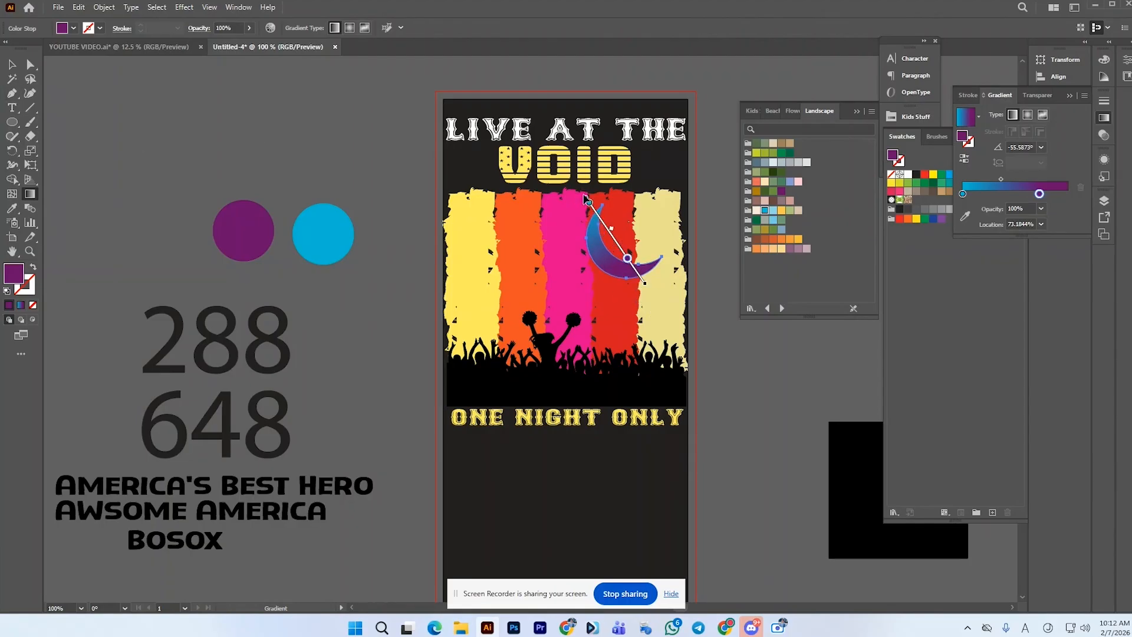
Nudge the selected moon slightly downward and sample black from the crowd silhouette with the eyedropper to create its shadow
{"action": "key", "text": "v"}
{"action": "left_click", "coordinate": [81, 72]}
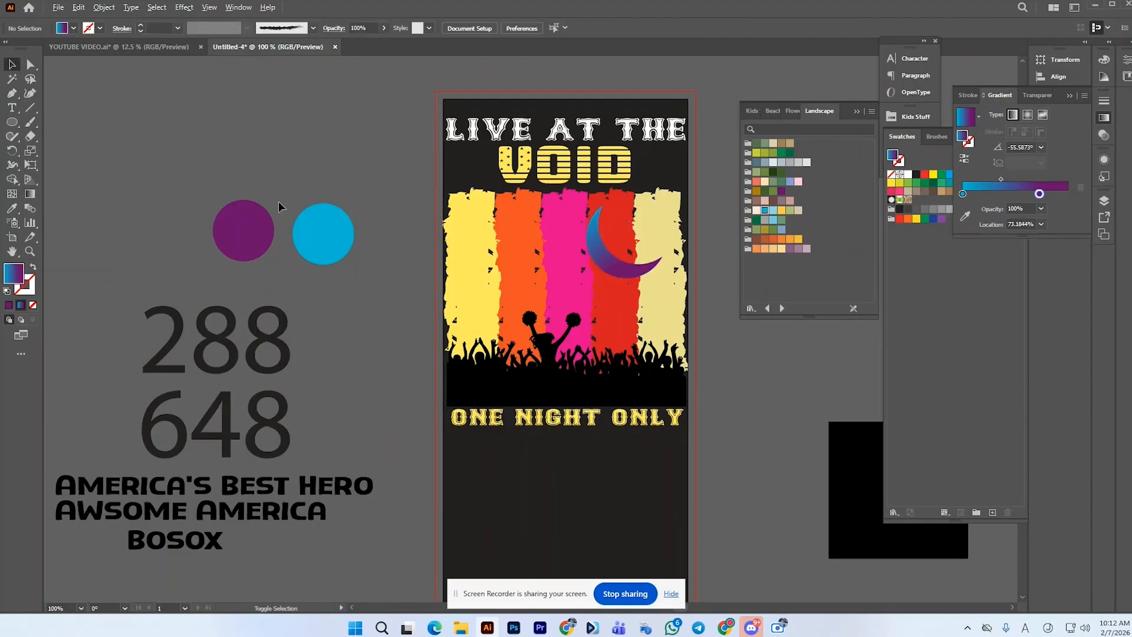
{"action": "scroll", "coordinate": [576, 233], "scroll_direction": "up", "scroll_amount": 1}
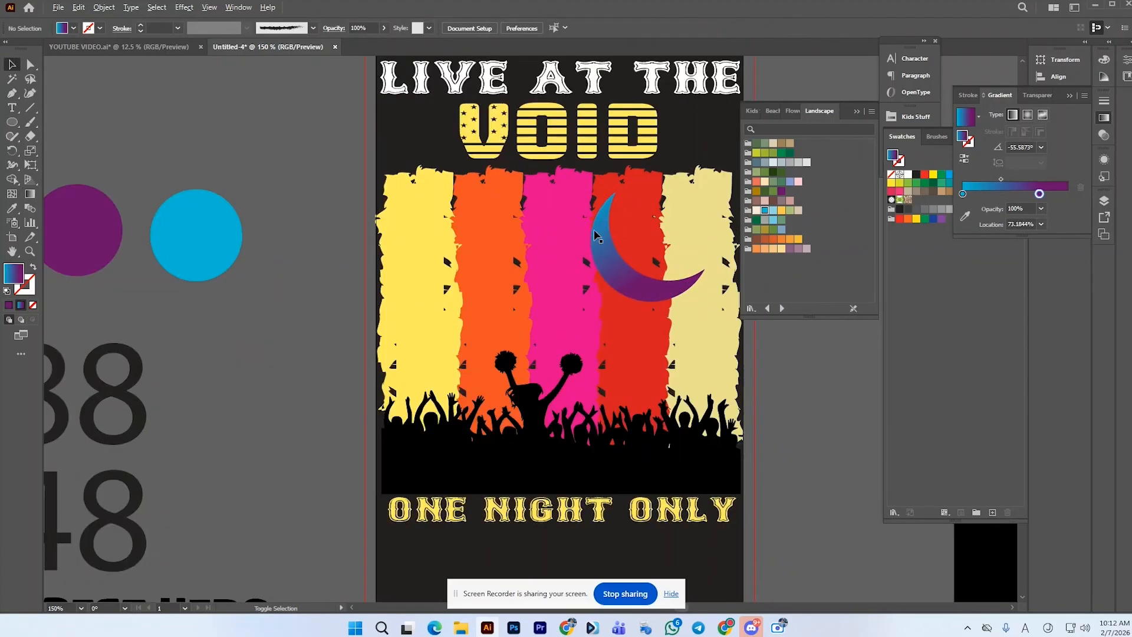
{"action": "left_click", "coordinate": [604, 262]}
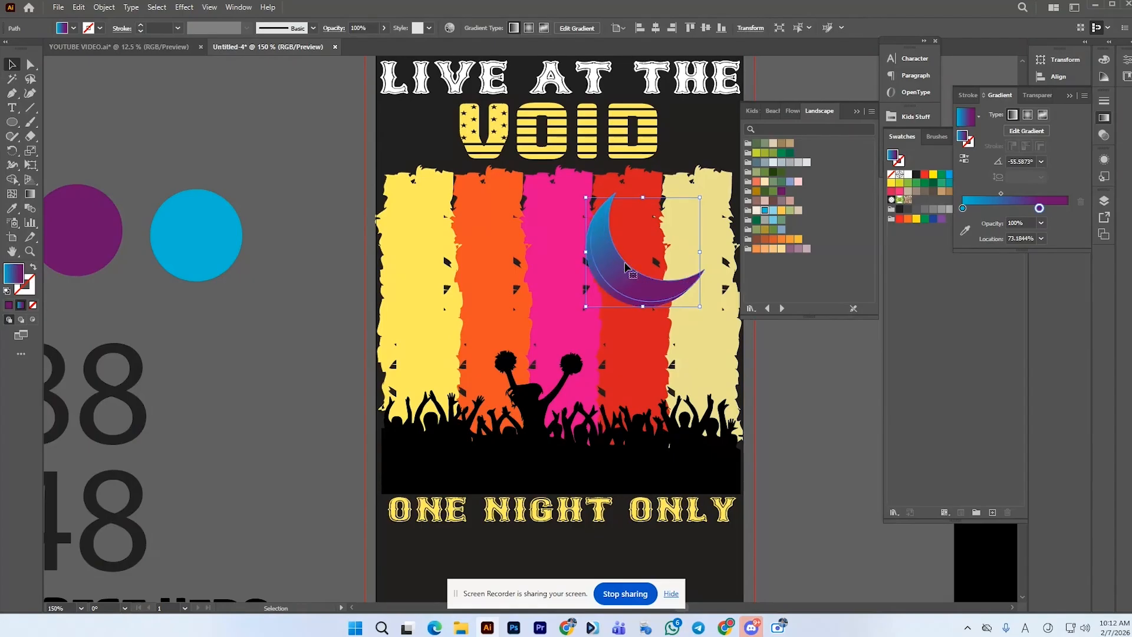
{"action": "left_click_drag", "start_coordinate": [627, 267], "coordinate": [634, 291]}
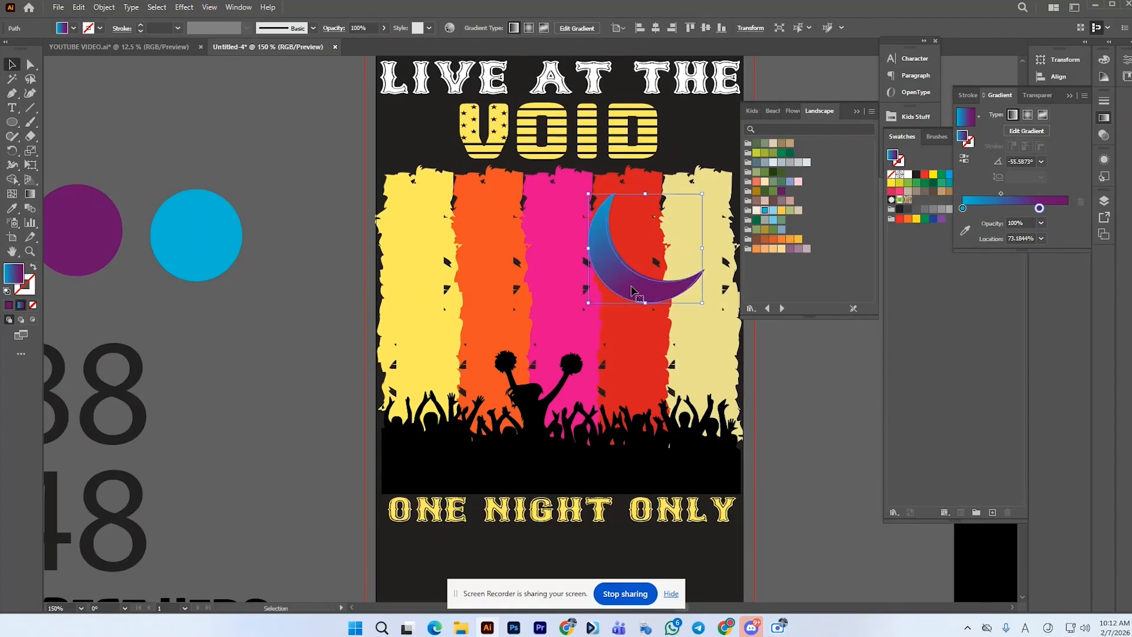
{"action": "scroll", "coordinate": [631, 278], "scroll_direction": "up", "scroll_amount": 2}
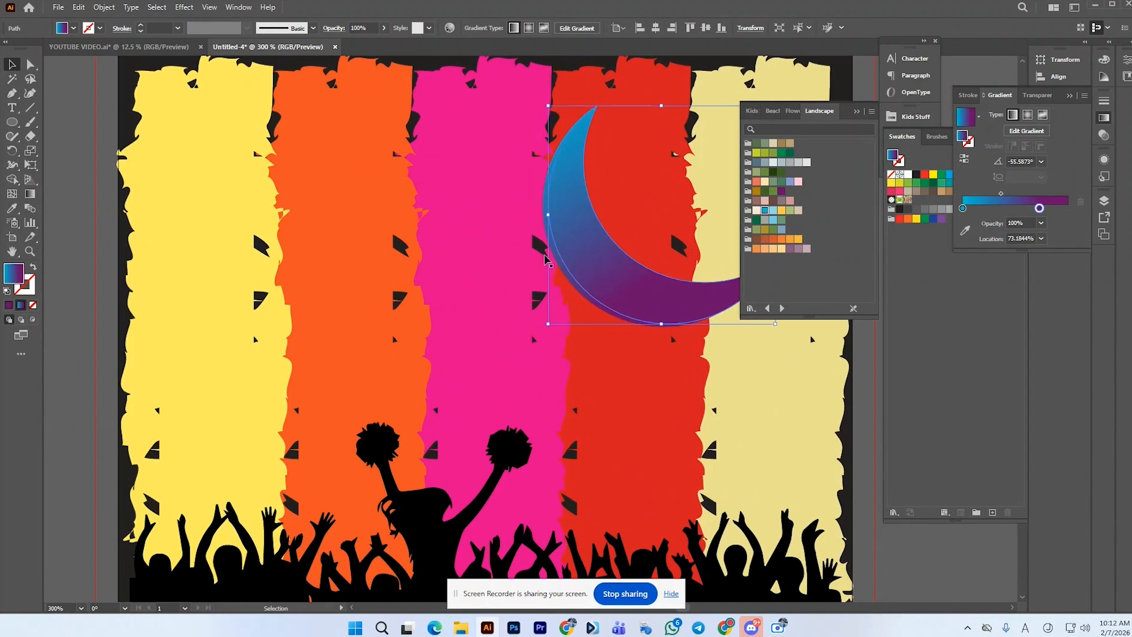
{"action": "left_click", "coordinate": [12, 208]}
{"action": "left_click", "coordinate": [376, 448]}
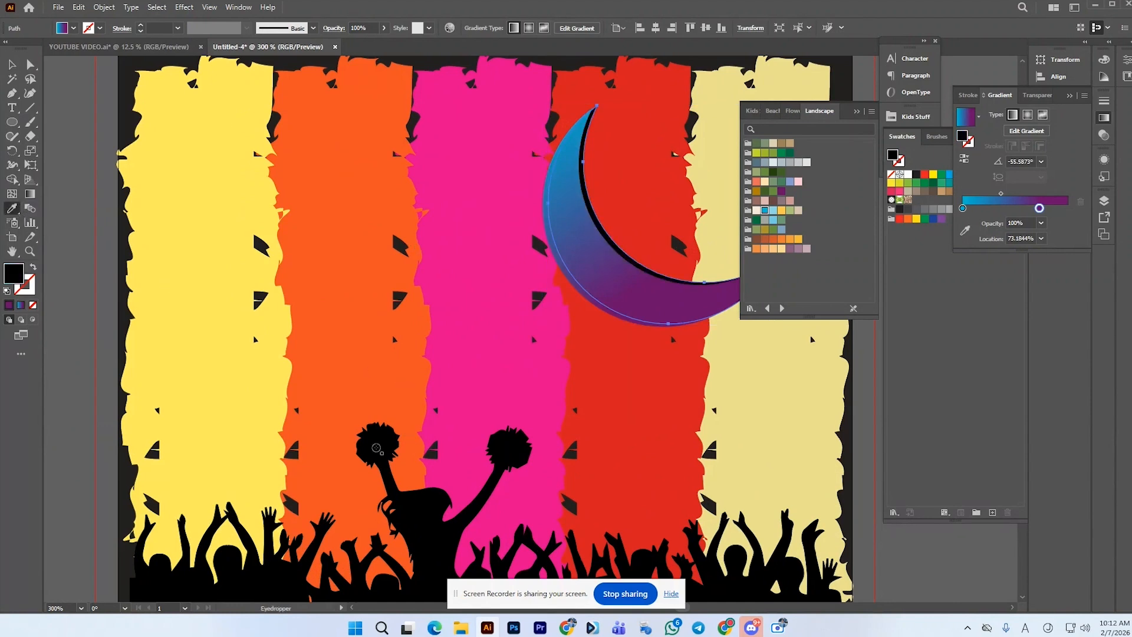
Inspect the moon and its shadow on the artboard at different zoom levels
{"action": "key", "text": "ctrl+1"}
{"action": "left_click", "coordinate": [12, 64]}
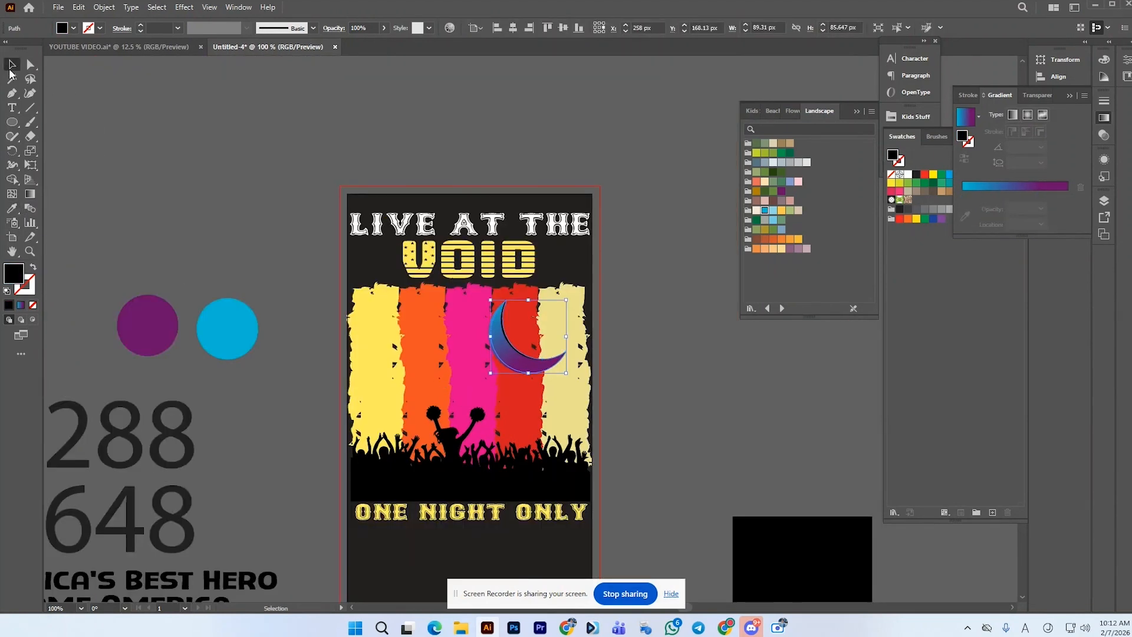
{"action": "left_click", "coordinate": [126, 133]}
{"action": "scroll", "coordinate": [507, 325], "scroll_direction": "up", "scroll_amount": 1}
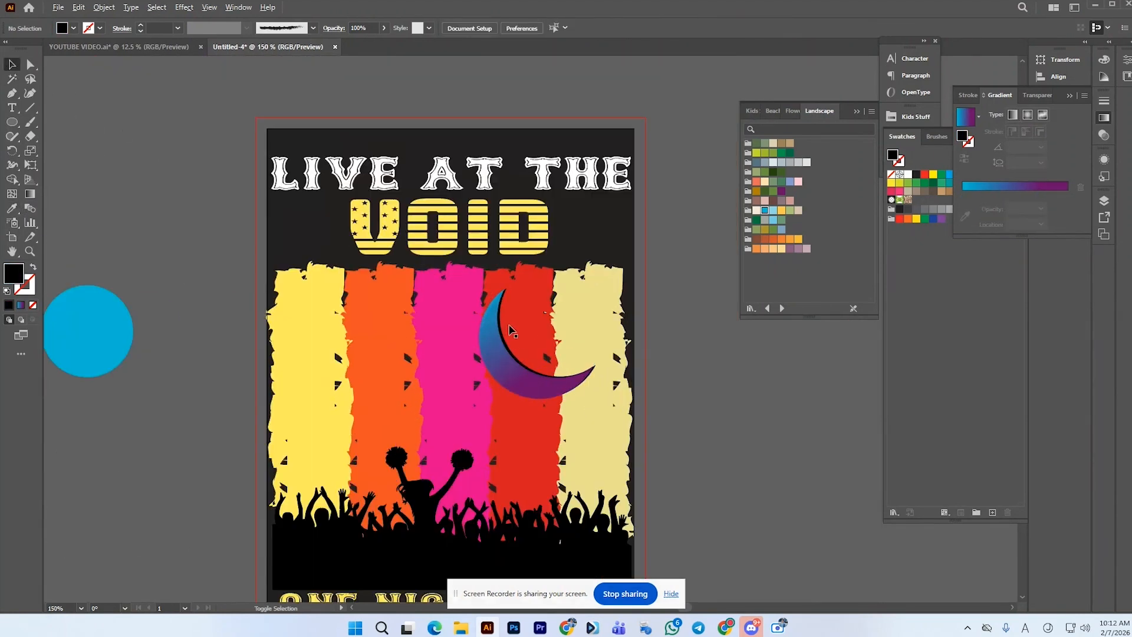
{"action": "left_click", "coordinate": [494, 352]}
{"action": "left_click", "coordinate": [670, 353]}
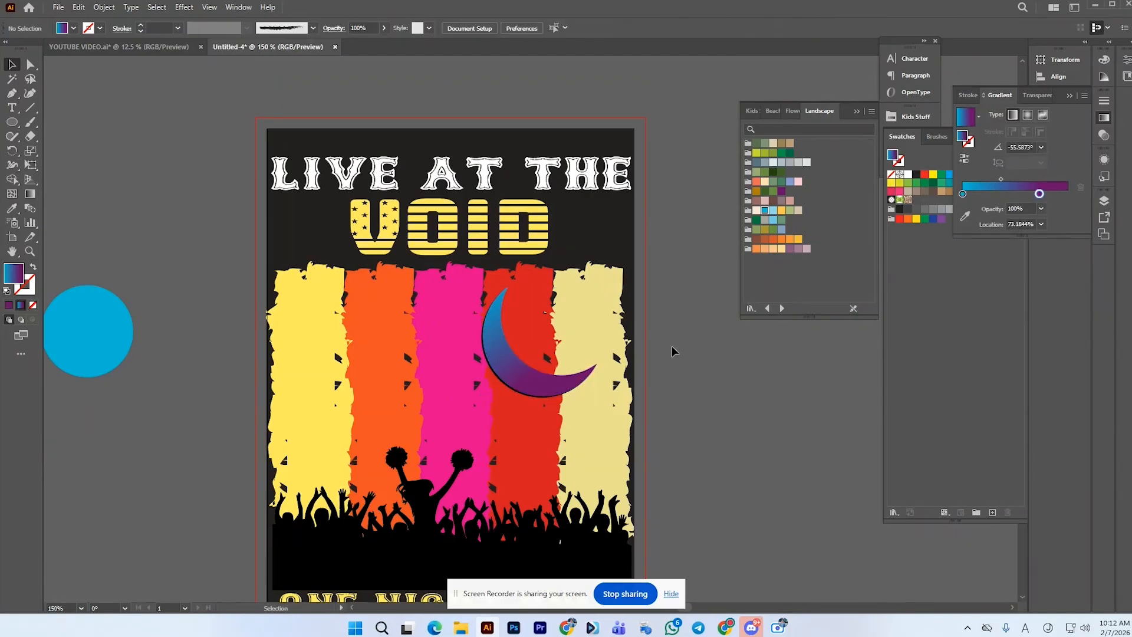
{"action": "scroll", "coordinate": [671, 346], "scroll_direction": "down", "scroll_amount": 1}
{"action": "scroll", "coordinate": [671, 339], "scroll_direction": "down", "scroll_amount": 2}
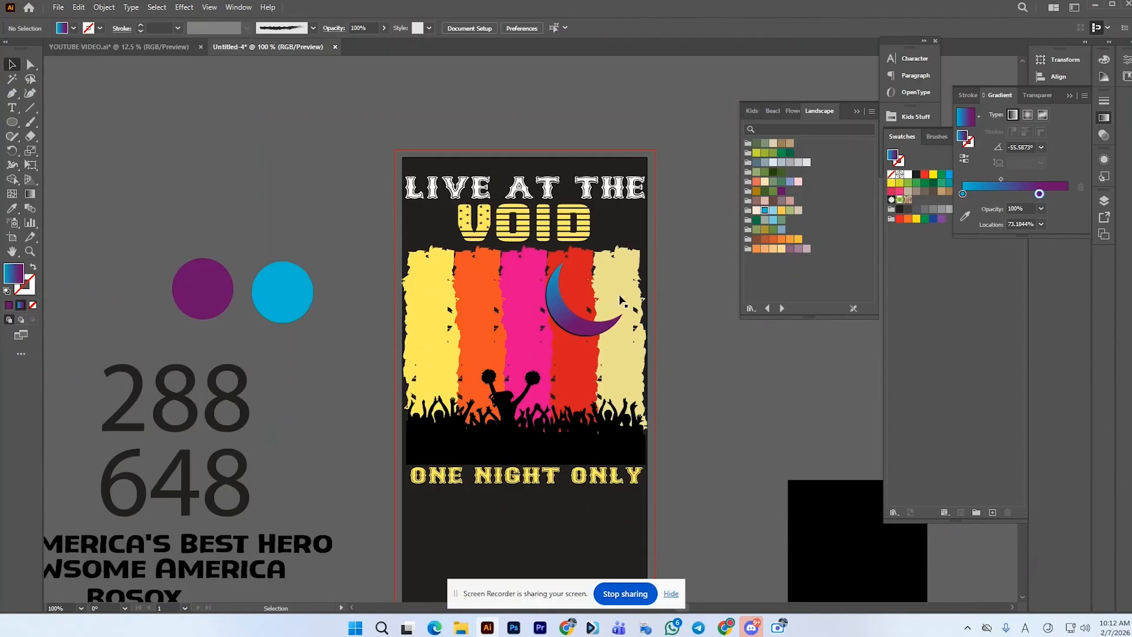
Draw a star inside the moon's curve with the Star tool
{"action": "left_click", "coordinate": [12, 122]}
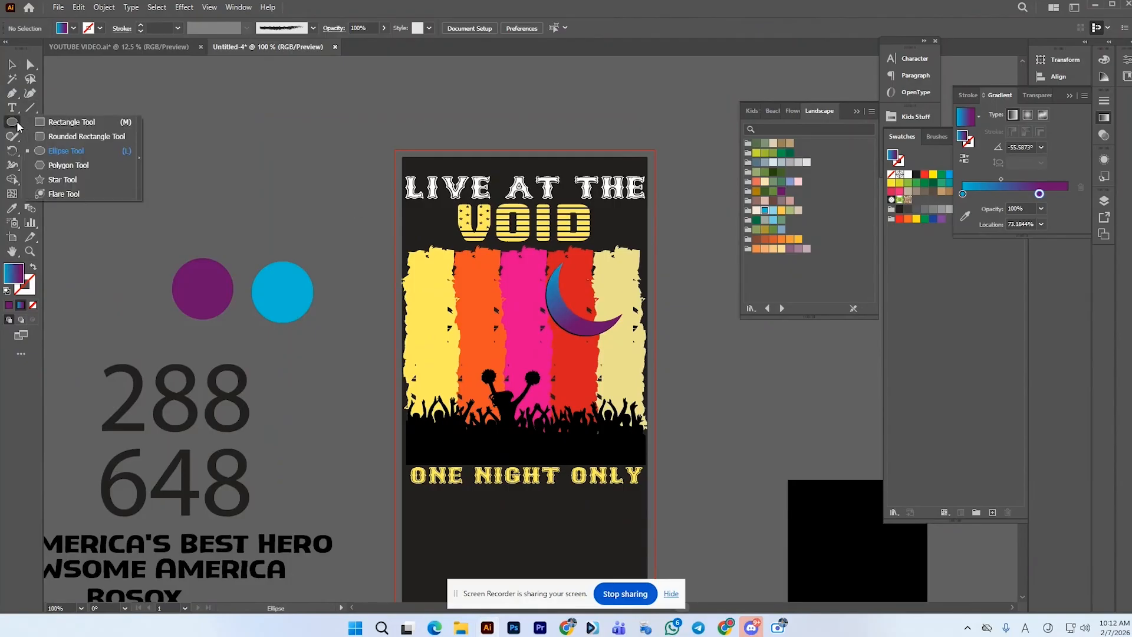
{"action": "left_click", "coordinate": [62, 180]}
{"action": "mouse_move", "coordinate": [194, 206]}
{"action": "left_mouse_down"}
{"action": "mouse_move", "coordinate": [193, 180]}
{"action": "mouse_move", "coordinate": [436, 233]}
{"action": "mouse_move", "coordinate": [576, 276]}
{"action": "mouse_move", "coordinate": [617, 308]}
{"action": "mouse_move", "coordinate": [597, 300]}
{"action": "left_mouse_up"}
{"action": "key", "text": "v"}
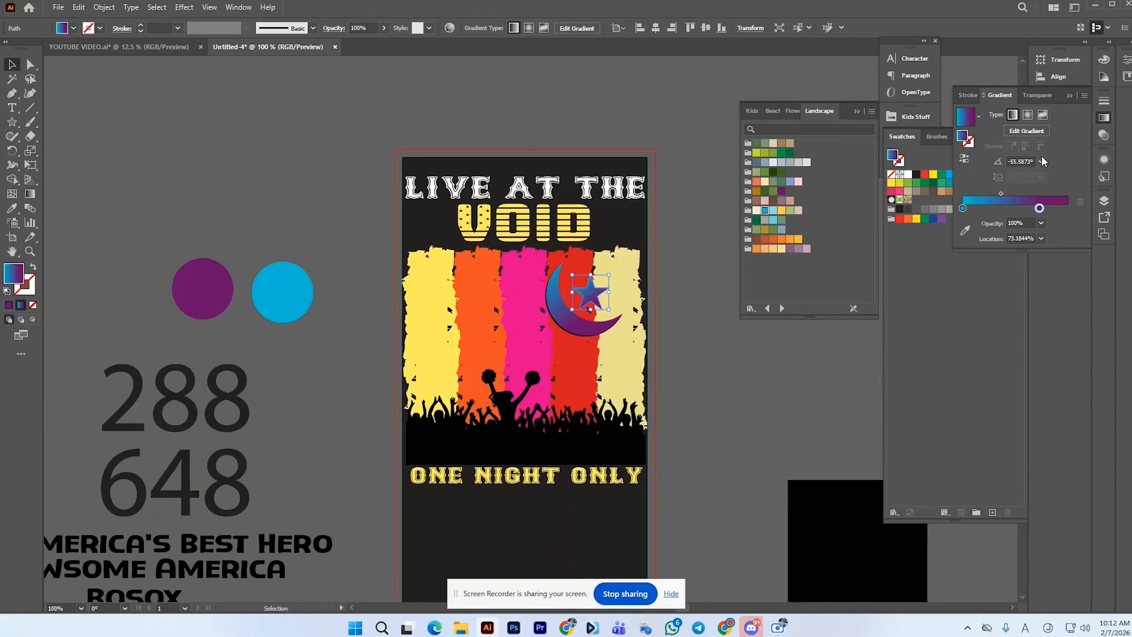
Switch the star's fill to a radial gradient and move the purple stop to about 88%
{"action": "left_click", "coordinate": [1028, 115]}
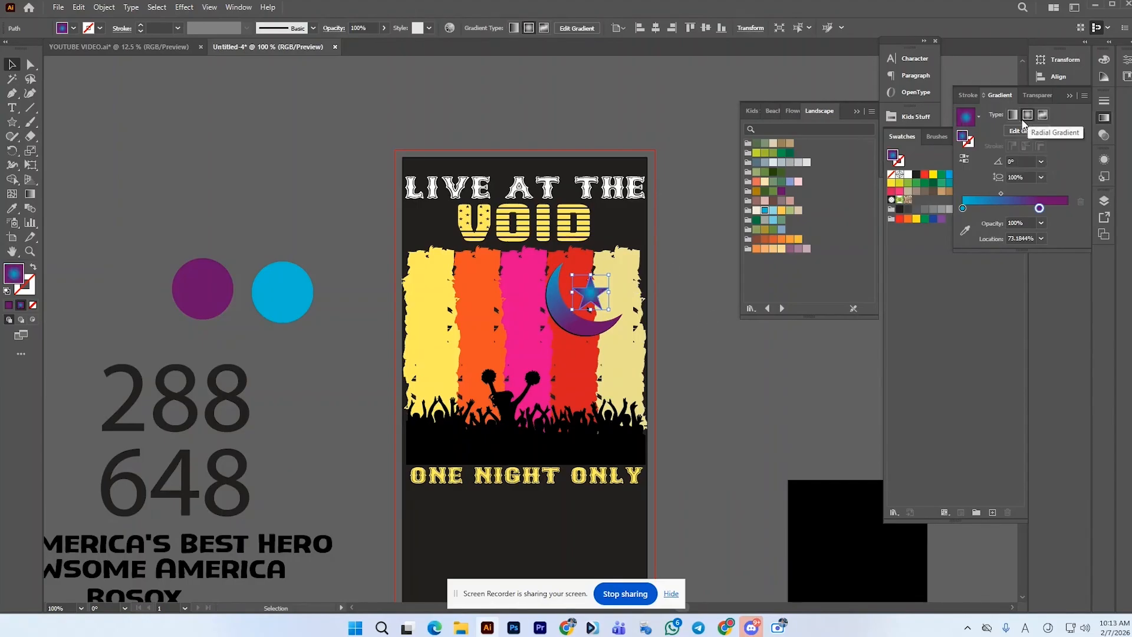
{"action": "left_click", "coordinate": [967, 157]}
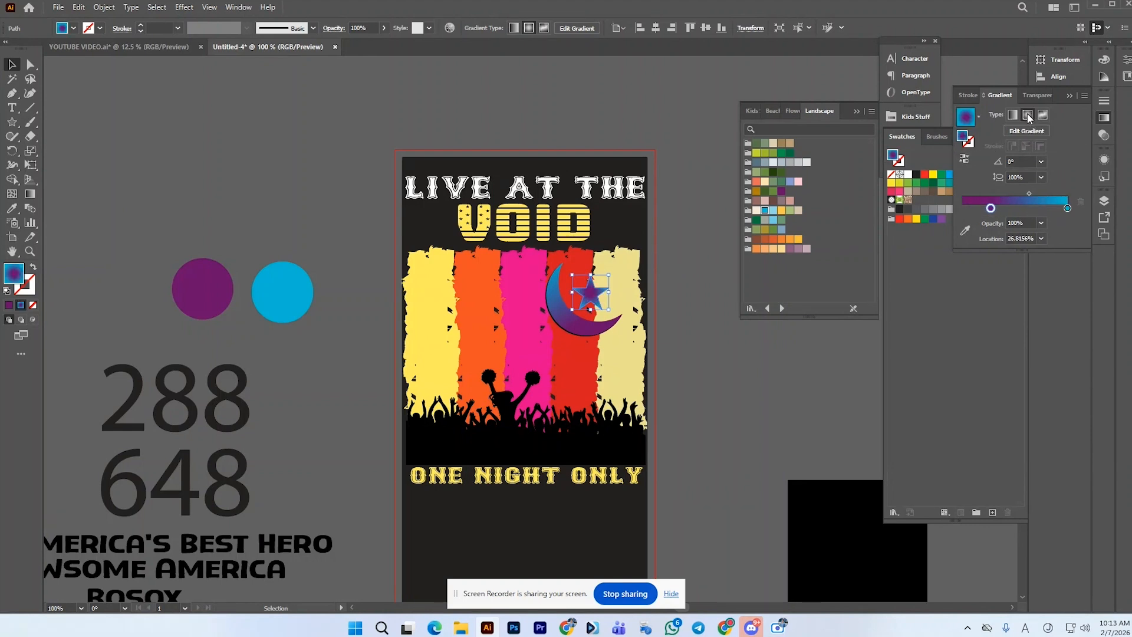
{"action": "left_click", "coordinate": [965, 158]}
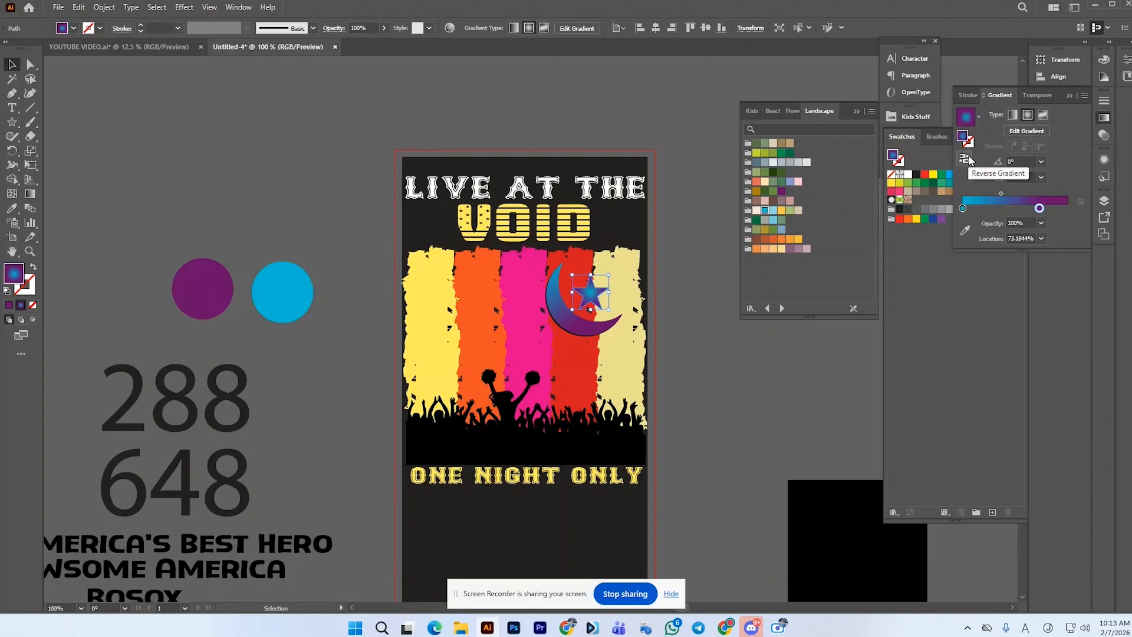
{"action": "left_click_drag", "start_coordinate": [1039, 208], "coordinate": [1057, 211]}
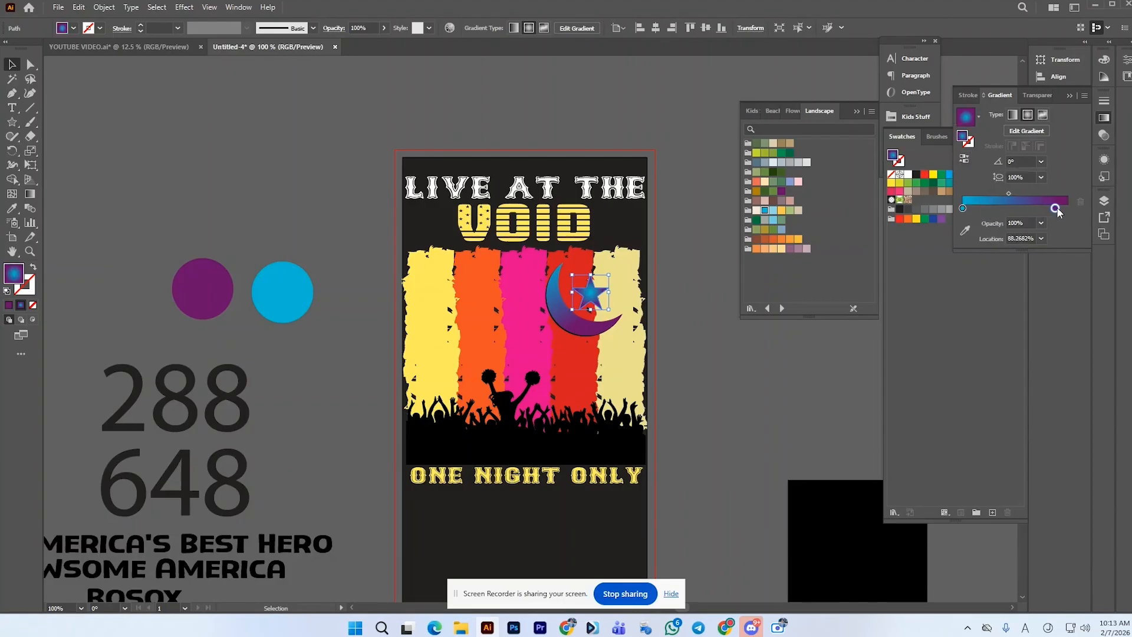
{"action": "left_click", "coordinate": [769, 339]}
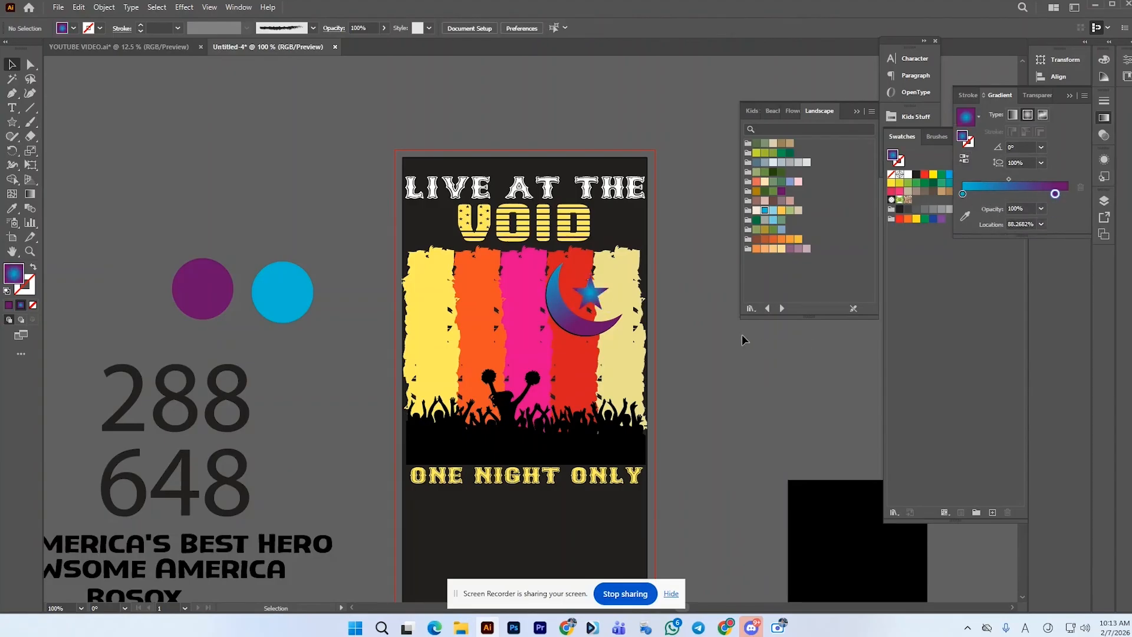
Select the star and sample black with the eyedropper to give it a dark shadow
{"action": "scroll", "coordinate": [604, 311], "scroll_direction": "up", "scroll_amount": 2}
{"action": "left_click", "coordinate": [583, 289]}
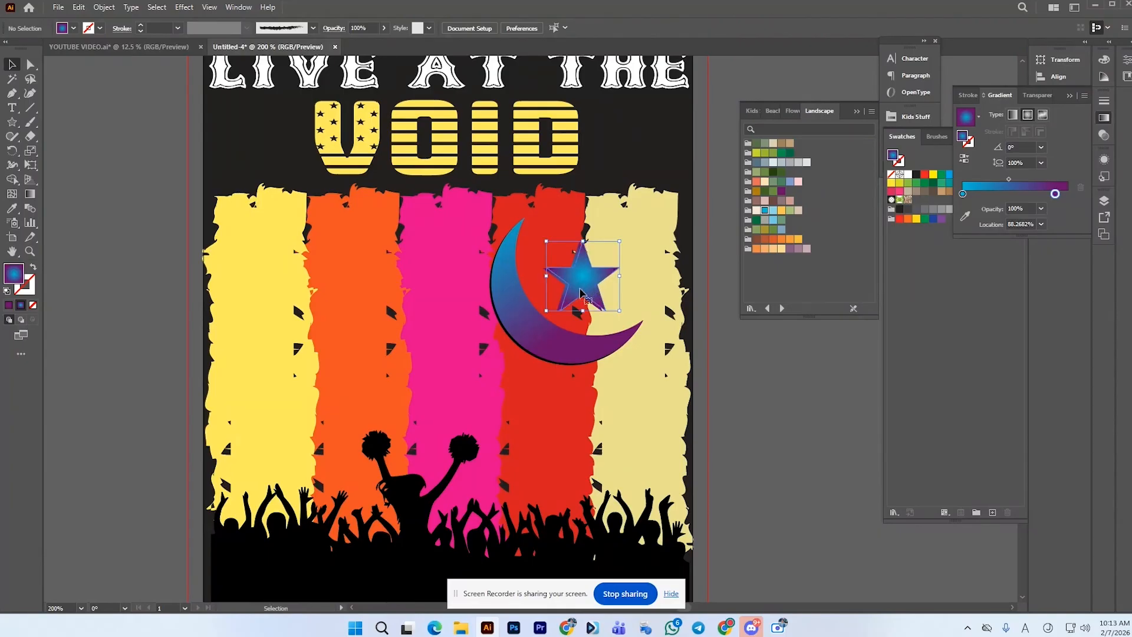
{"action": "scroll", "coordinate": [544, 286], "scroll_direction": "up", "scroll_amount": 3}
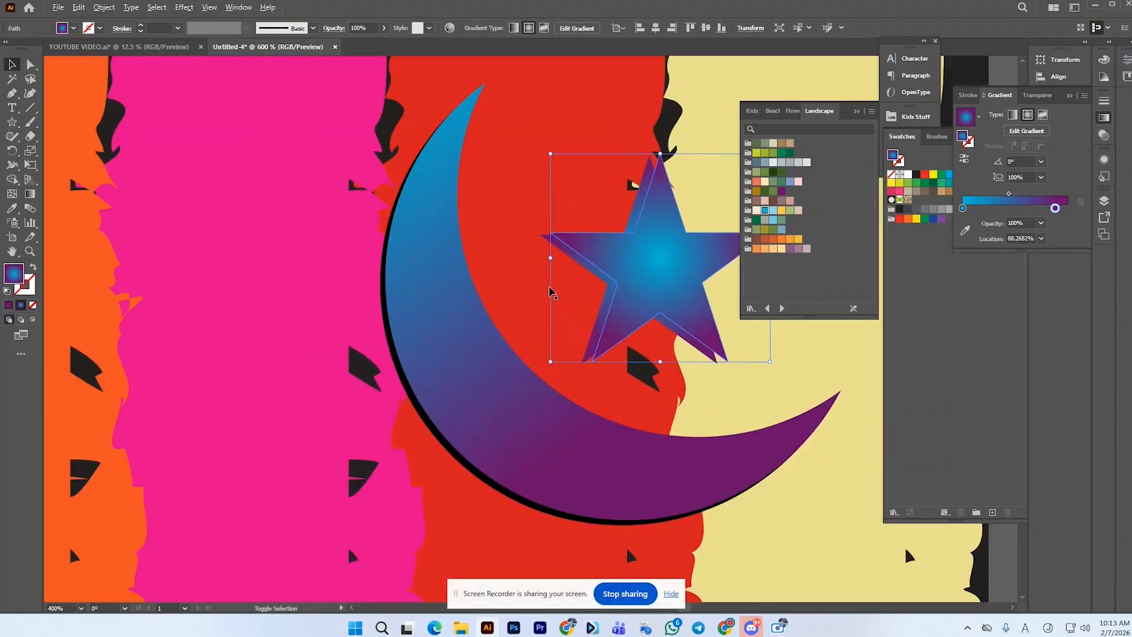
{"action": "left_click", "coordinate": [18, 212]}
{"action": "left_click", "coordinate": [84, 363]}
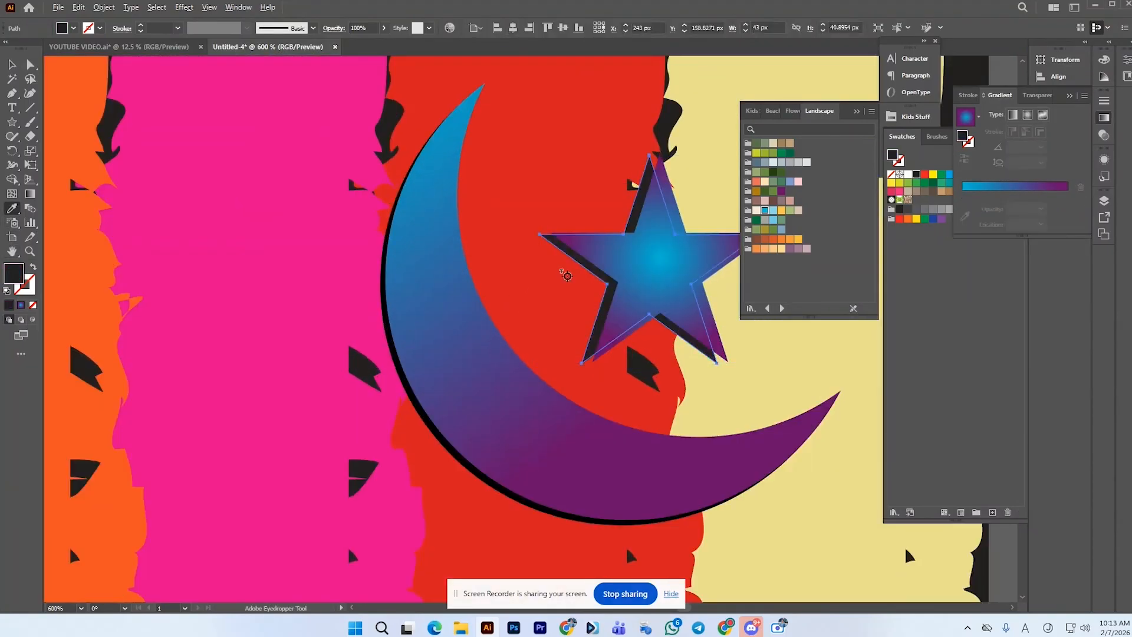
{"action": "scroll", "coordinate": [566, 275], "scroll_direction": "down", "scroll_amount": 3}
{"action": "left_click", "coordinate": [13, 67]}
{"action": "left_click", "coordinate": [90, 112]}
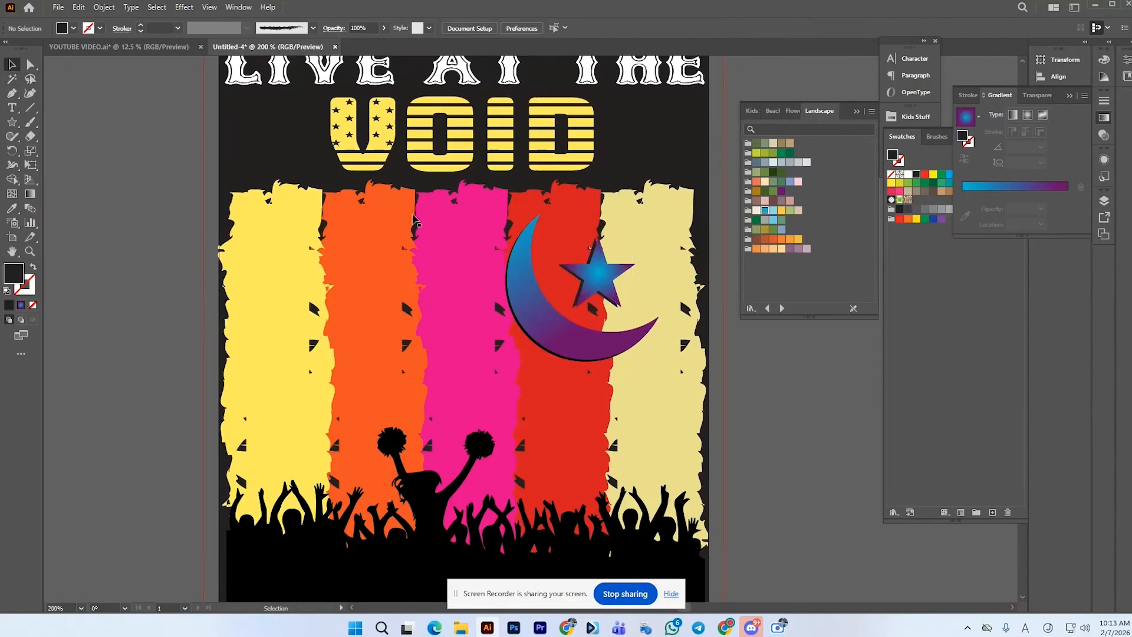
{"action": "scroll", "coordinate": [627, 243], "scroll_direction": "down", "scroll_amount": 1}
{"action": "scroll", "coordinate": [623, 238], "scroll_direction": "down", "scroll_amount": 1}
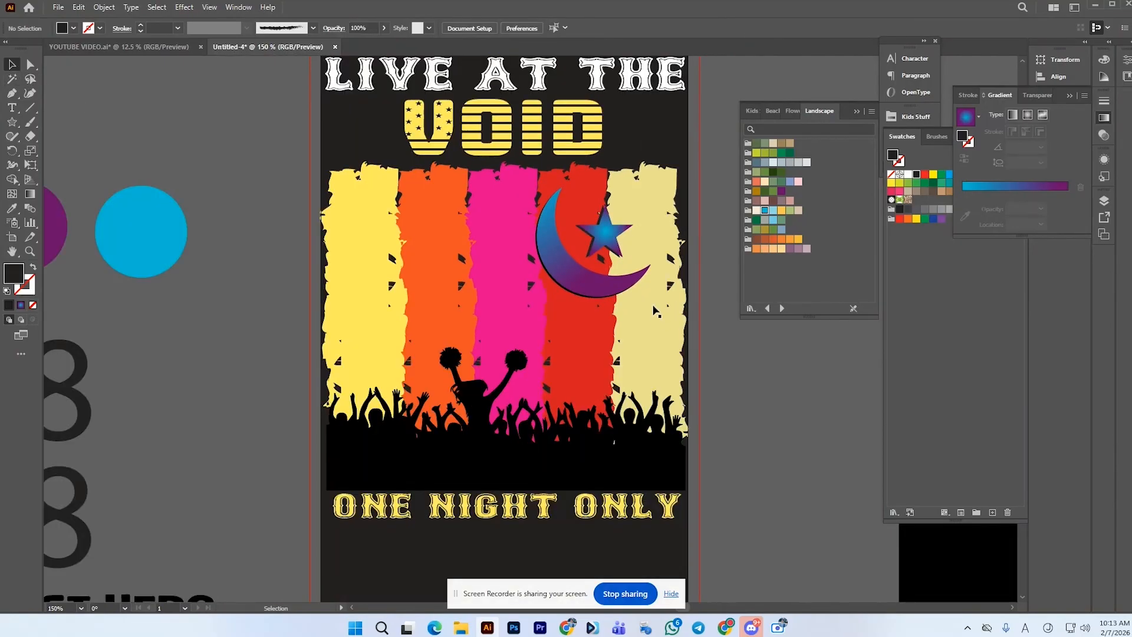
{"action": "scroll", "coordinate": [655, 312], "scroll_direction": "down", "scroll_amount": 1}
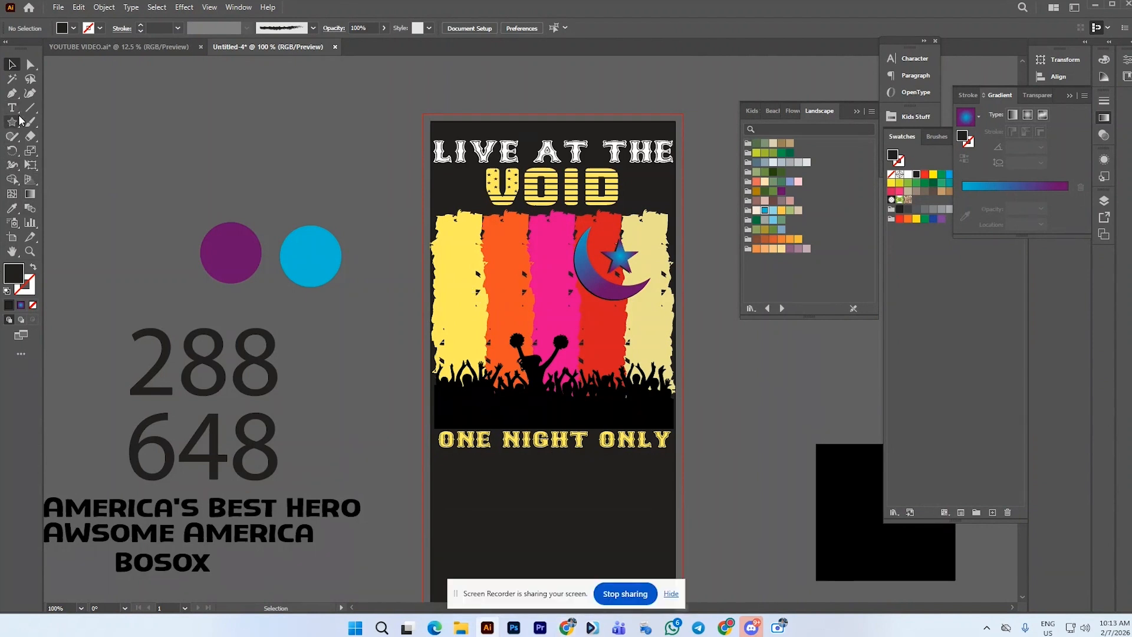
Switch to Chrome and search Google Images for tree branch vector
{"action": "mouse_move", "coordinate": [567, 627]}
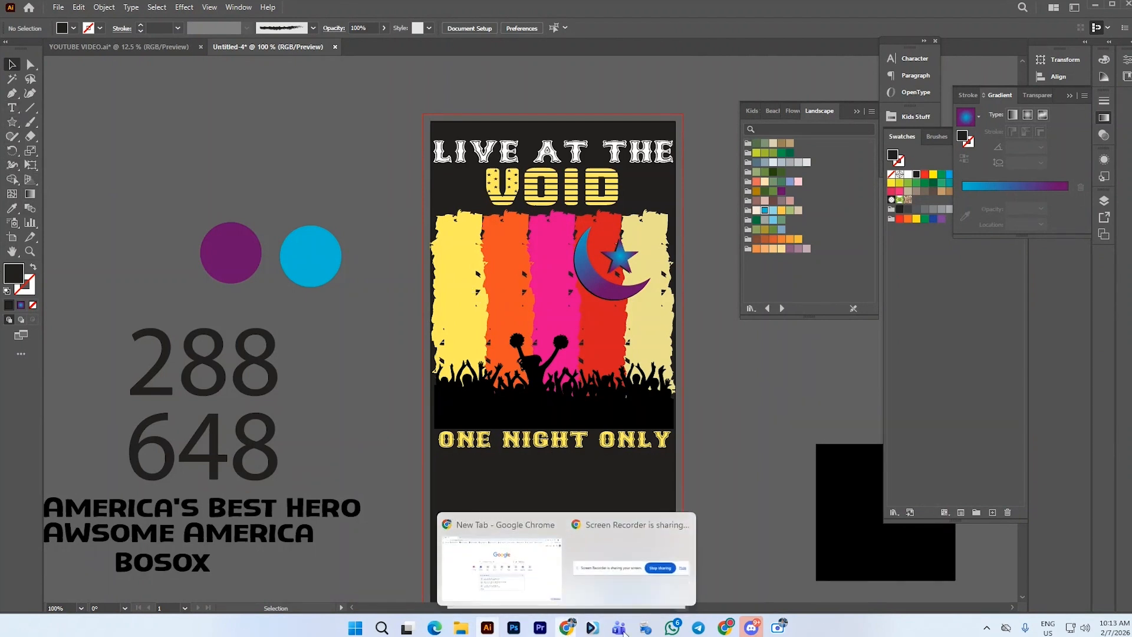
{"action": "left_click", "coordinate": [727, 627]}
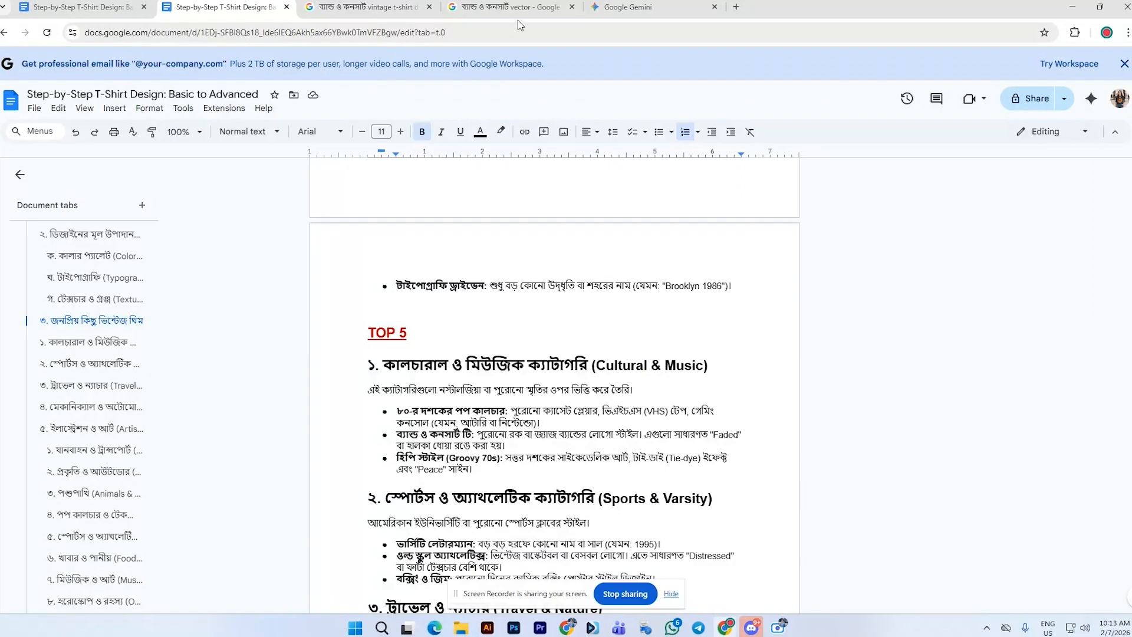
{"action": "left_click", "coordinate": [736, 6]}
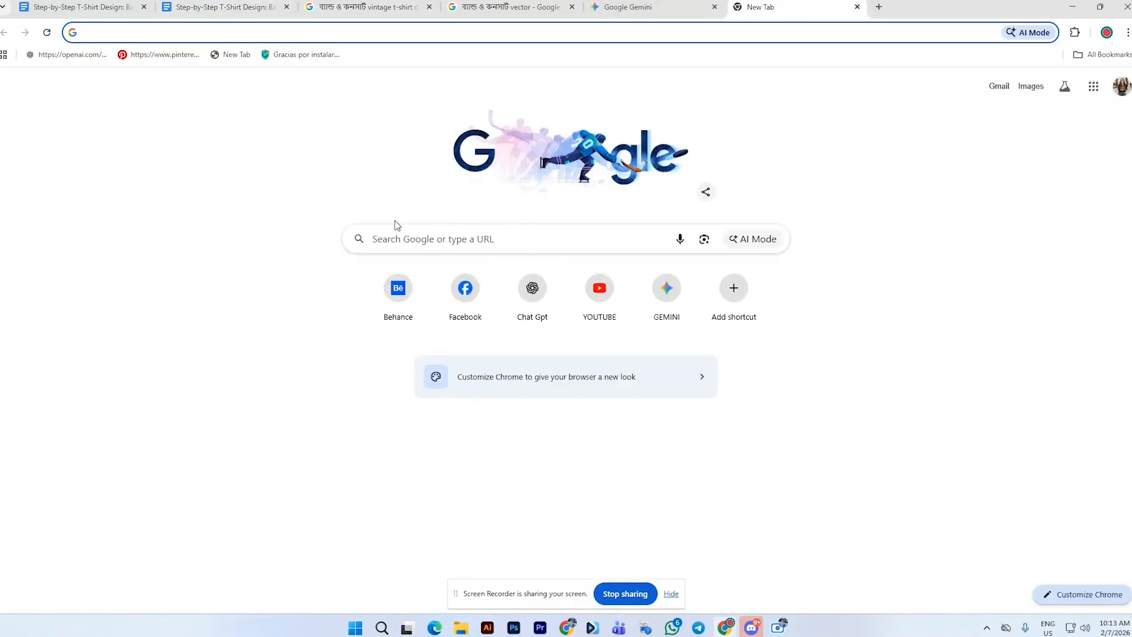
{"action": "left_click", "coordinate": [397, 240]}
{"action": "type", "text": "TREE"}
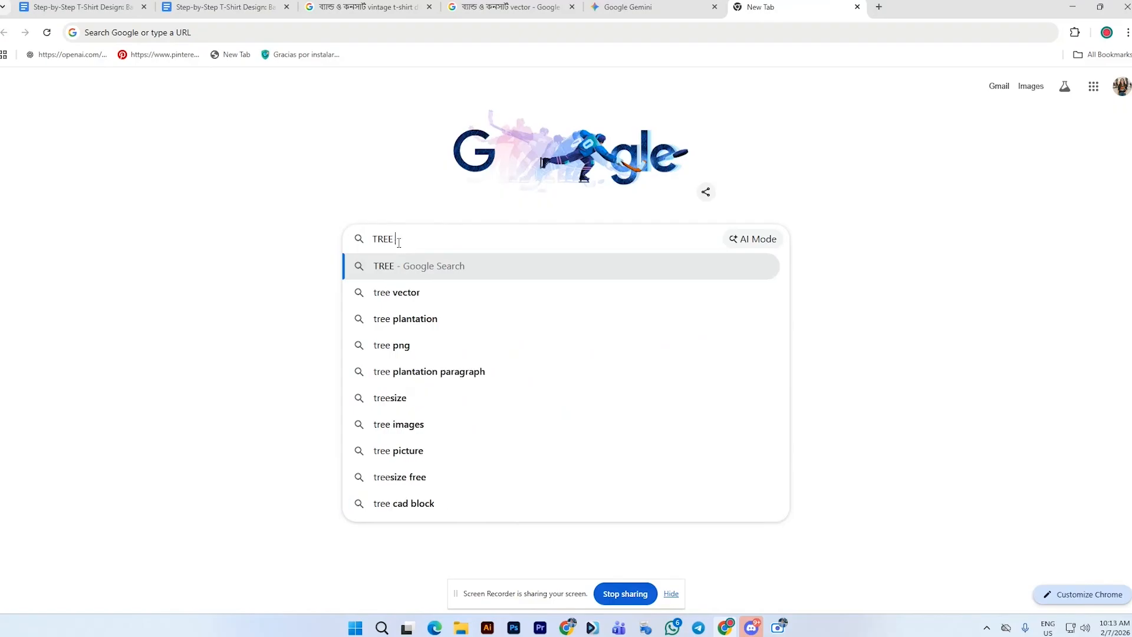
{"action": "type", "text": " BRA"}
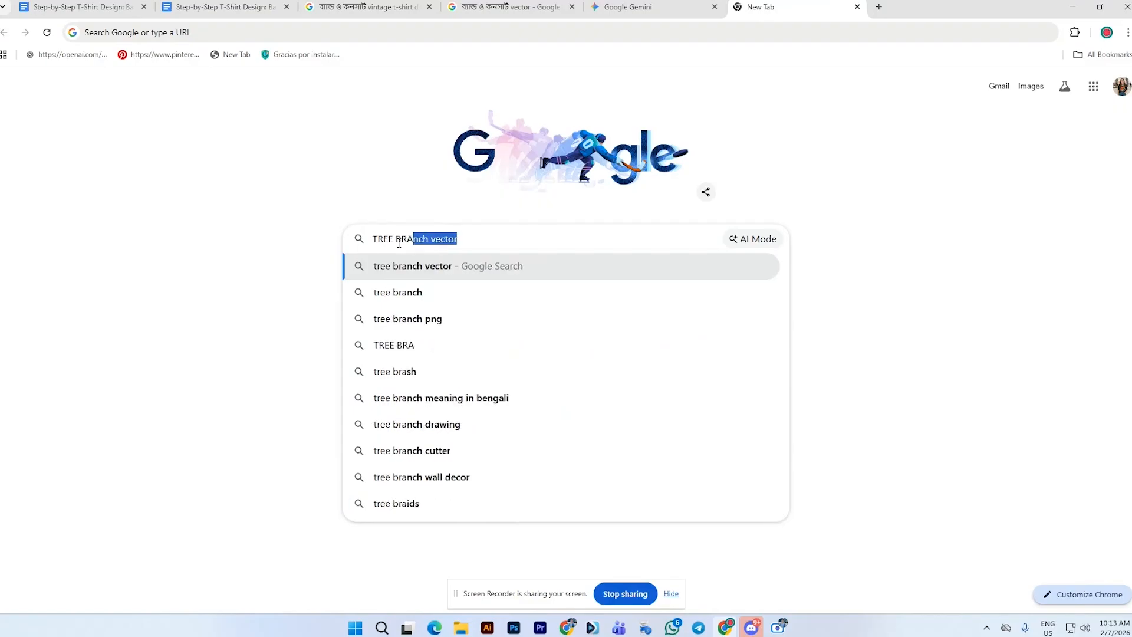
{"action": "type", "text": "NCH"}
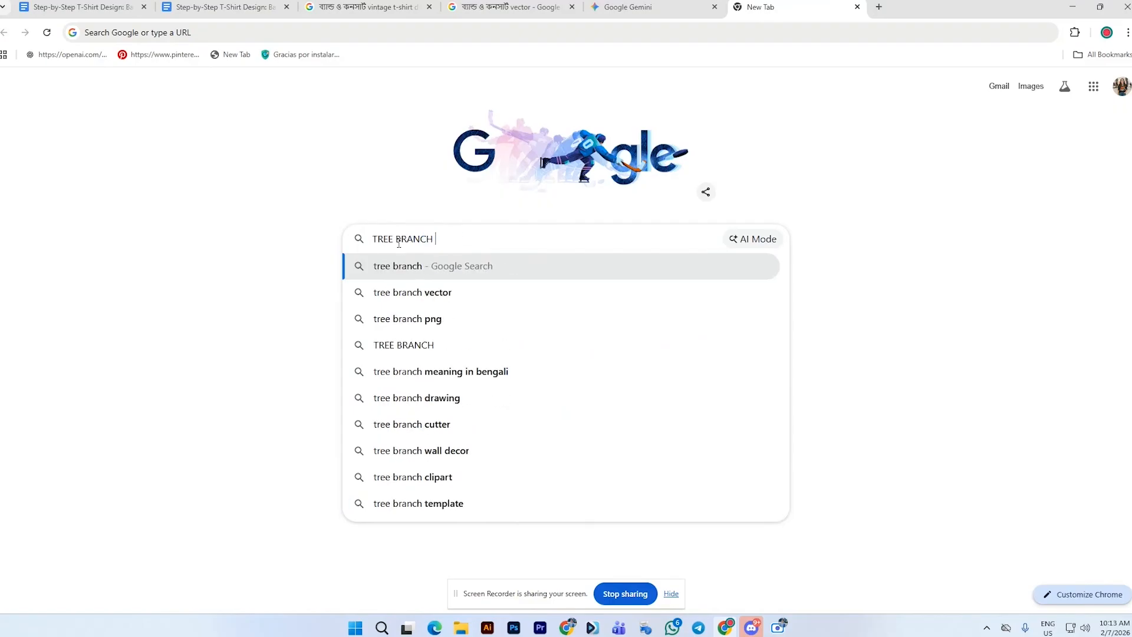
{"action": "left_click", "coordinate": [419, 292]}
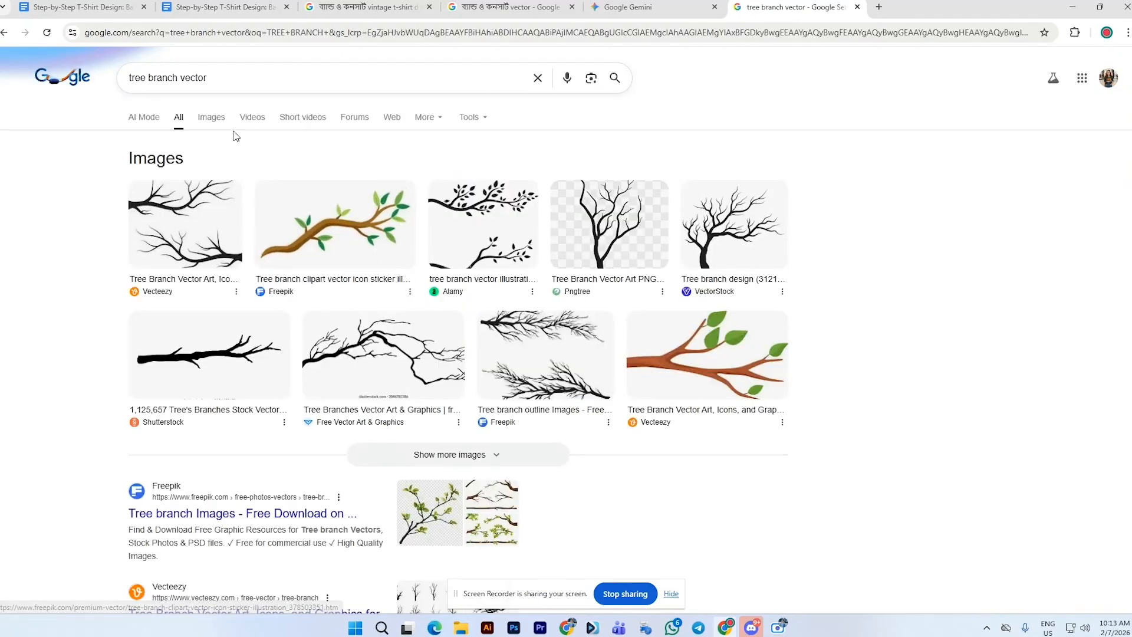
{"action": "left_click", "coordinate": [221, 122]}
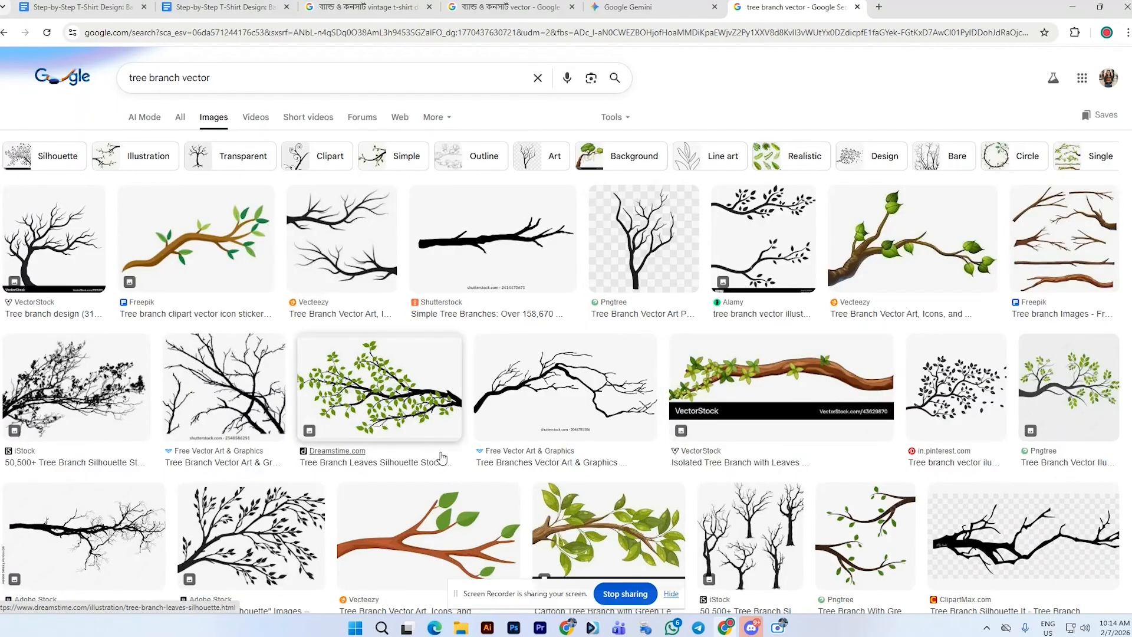
Copy a bare tree branch silhouette image and paste it into the Illustrator document
{"action": "left_click", "coordinate": [565, 390]}
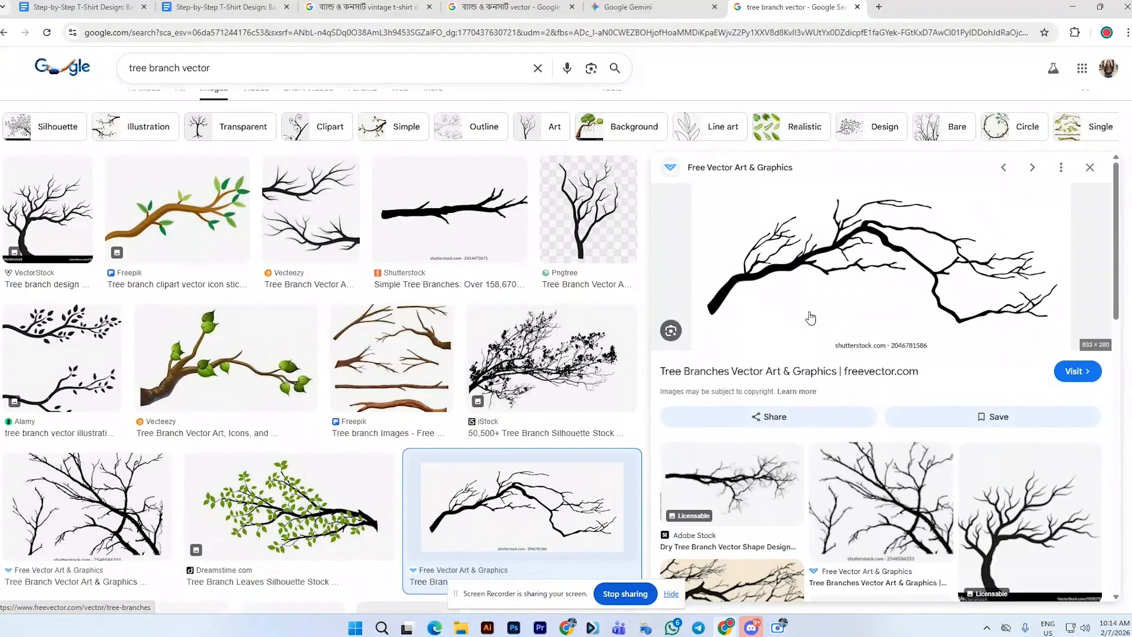
{"action": "right_click", "coordinate": [835, 294]}
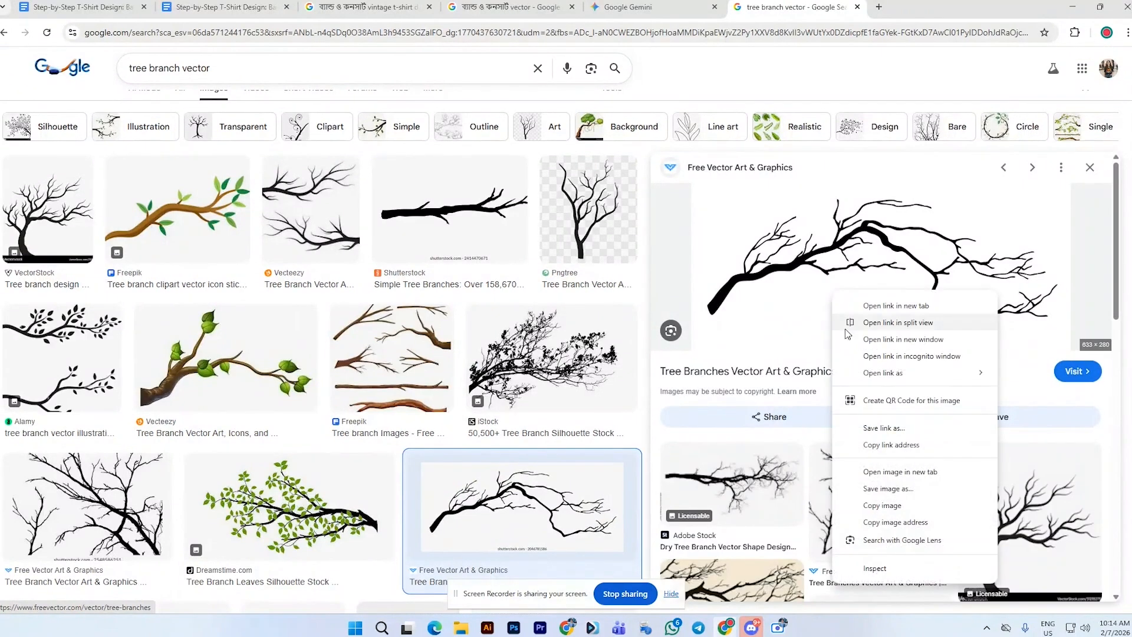
{"action": "left_click", "coordinate": [883, 505]}
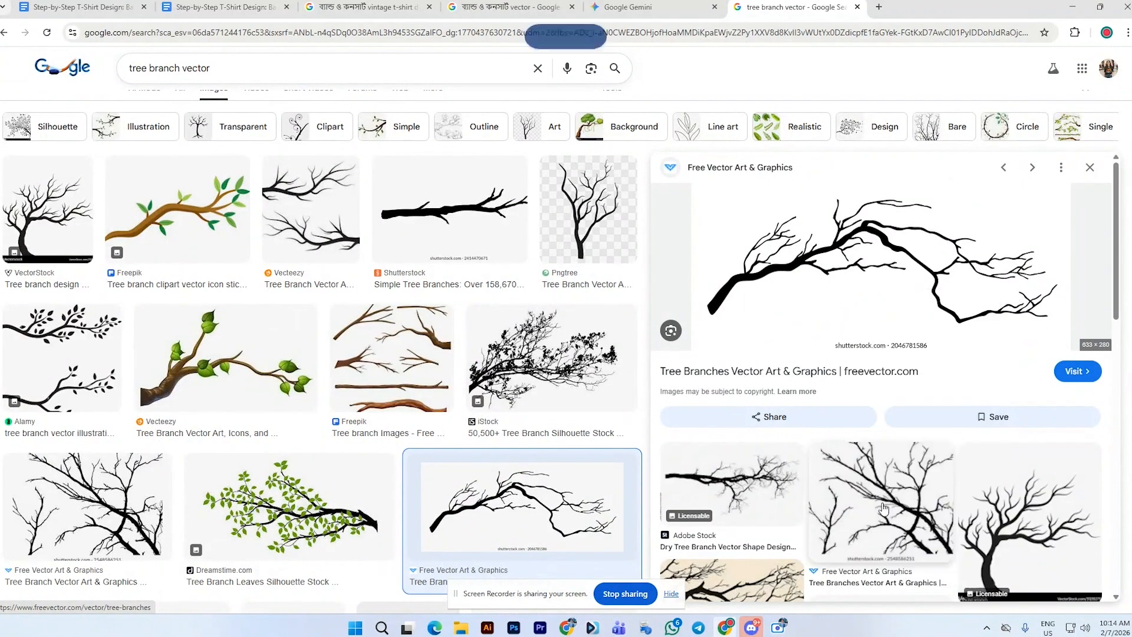
{"action": "left_click", "coordinate": [494, 629]}
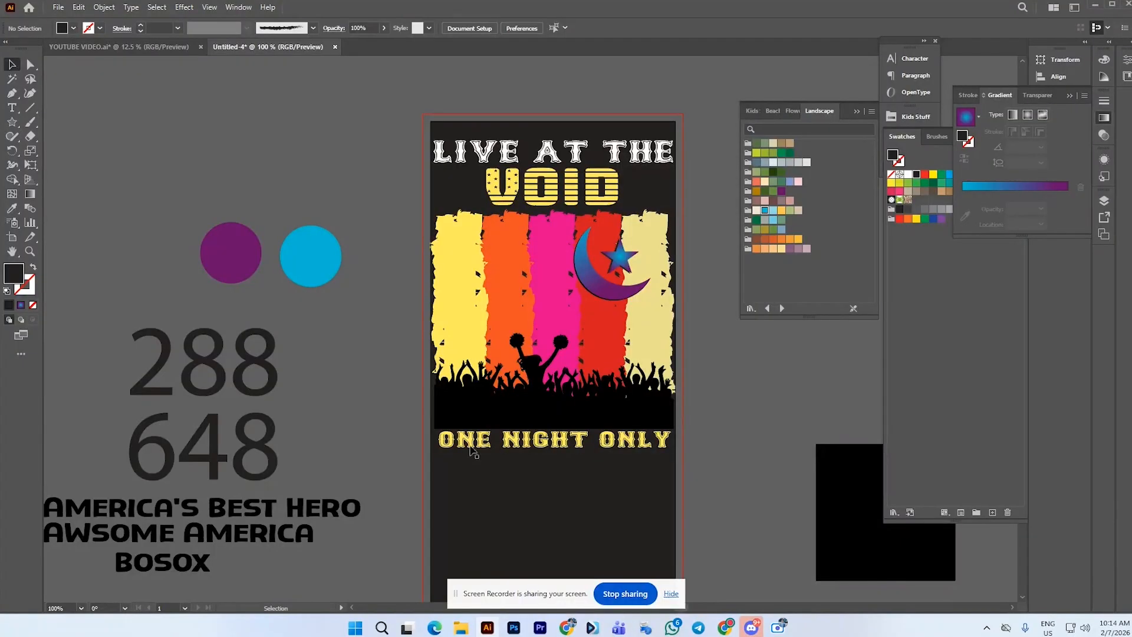
{"action": "key", "text": "ctrl+v"}
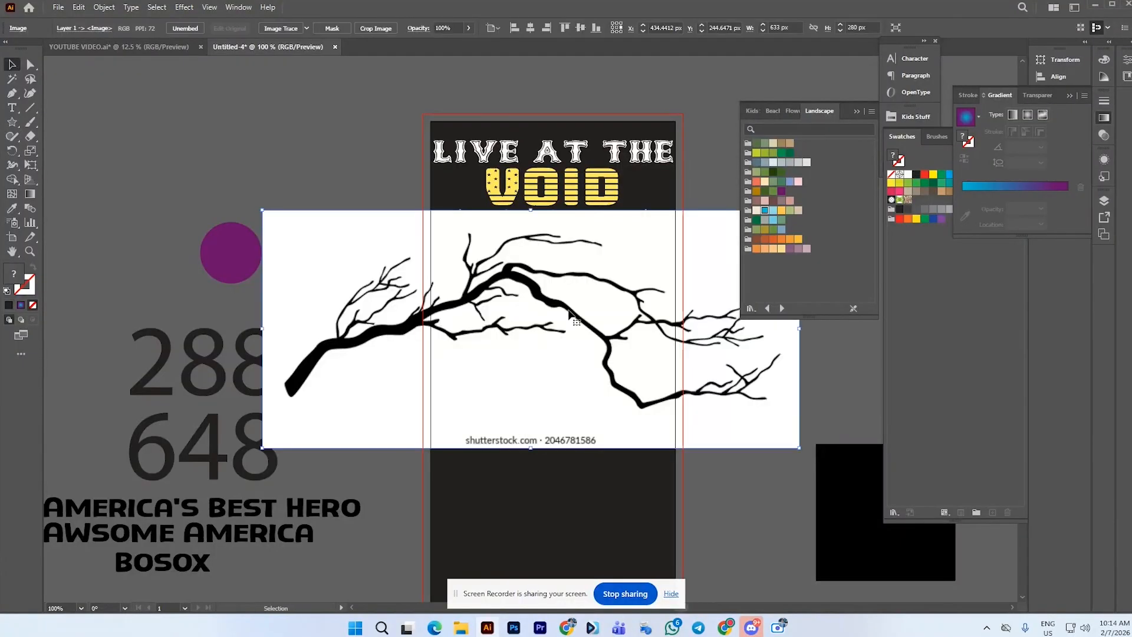
Move the pasted image beside the artboard, then Image Trace it and expand the tracing
{"action": "scroll", "coordinate": [609, 283], "scroll_direction": "down", "scroll_amount": 1}
{"action": "left_click_drag", "start_coordinate": [609, 282], "coordinate": [312, 117]}
{"action": "right_click", "coordinate": [311, 116]}
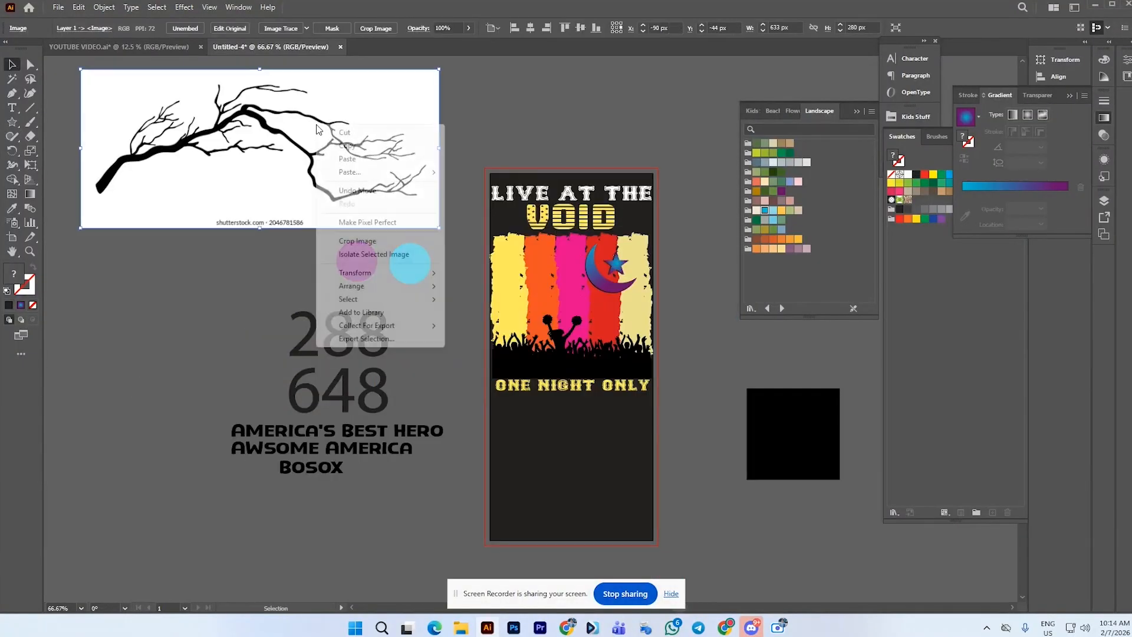
{"action": "left_click", "coordinate": [288, 27]}
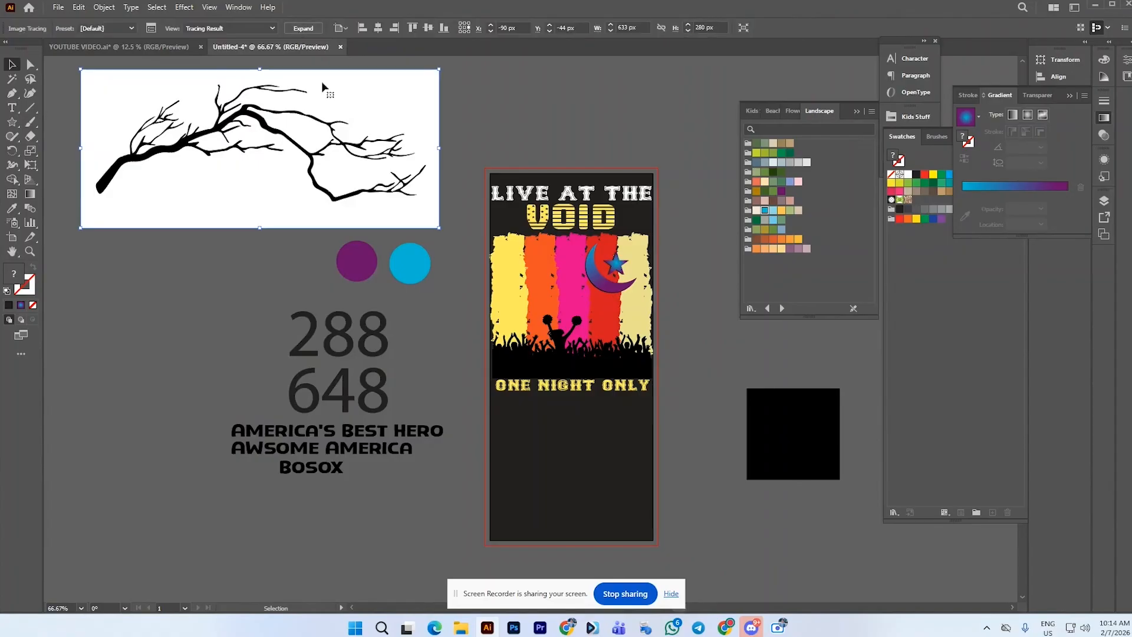
{"action": "right_click", "coordinate": [324, 91]}
{"action": "left_click", "coordinate": [311, 29]}
Ungroup the expanded tracing and delete its white background
{"action": "right_click", "coordinate": [352, 88]}
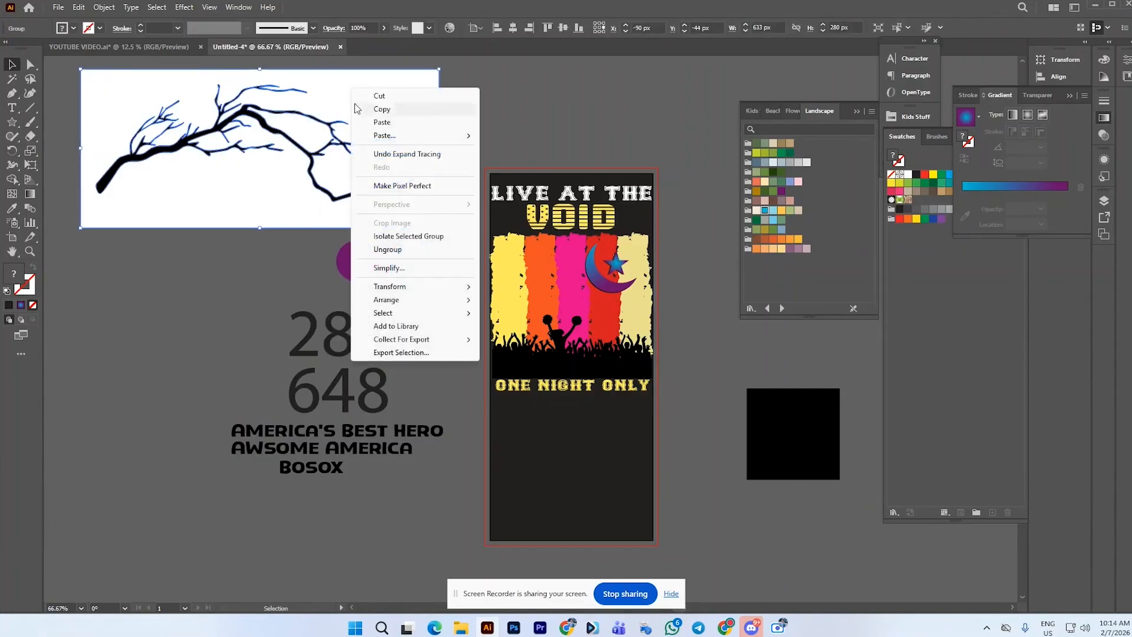
{"action": "left_click", "coordinate": [397, 250]}
{"action": "left_click", "coordinate": [480, 148]}
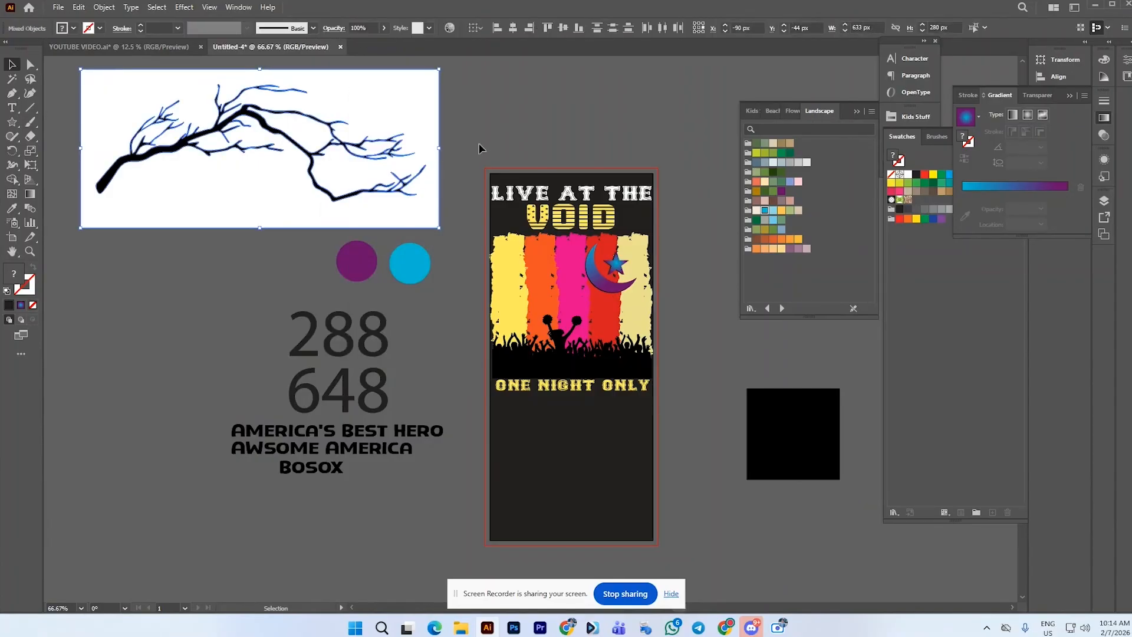
{"action": "left_click", "coordinate": [435, 152]}
{"action": "key", "text": "Delete"}
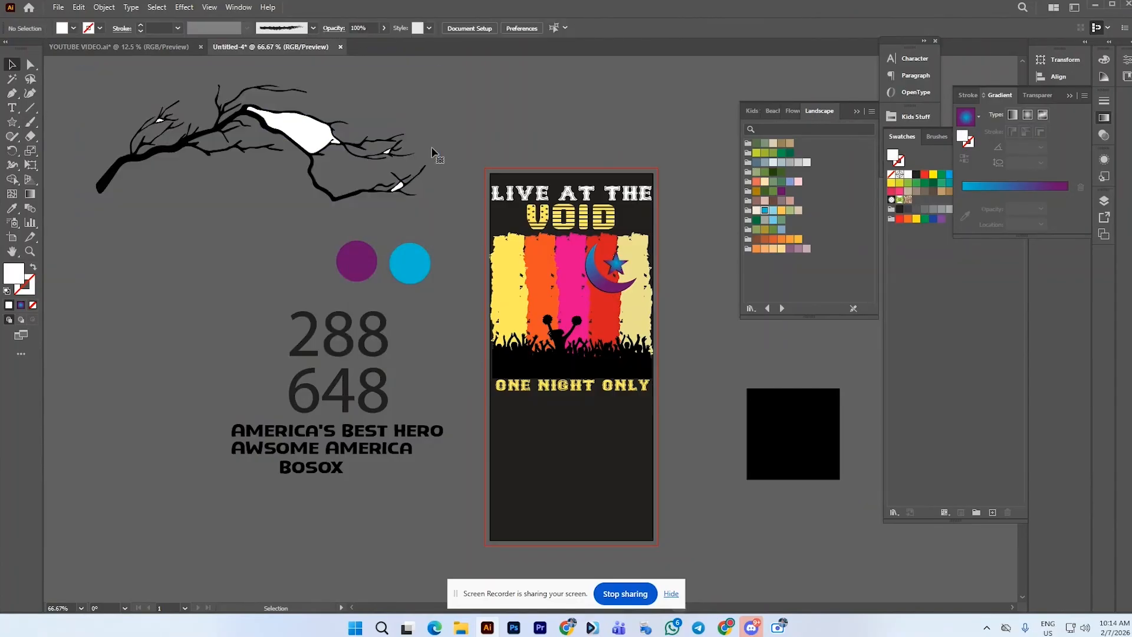
Move the branch away and delete the leftover white fragments
{"action": "left_click", "coordinate": [313, 177]}
{"action": "left_click_drag", "start_coordinate": [313, 177], "coordinate": [282, 407]}
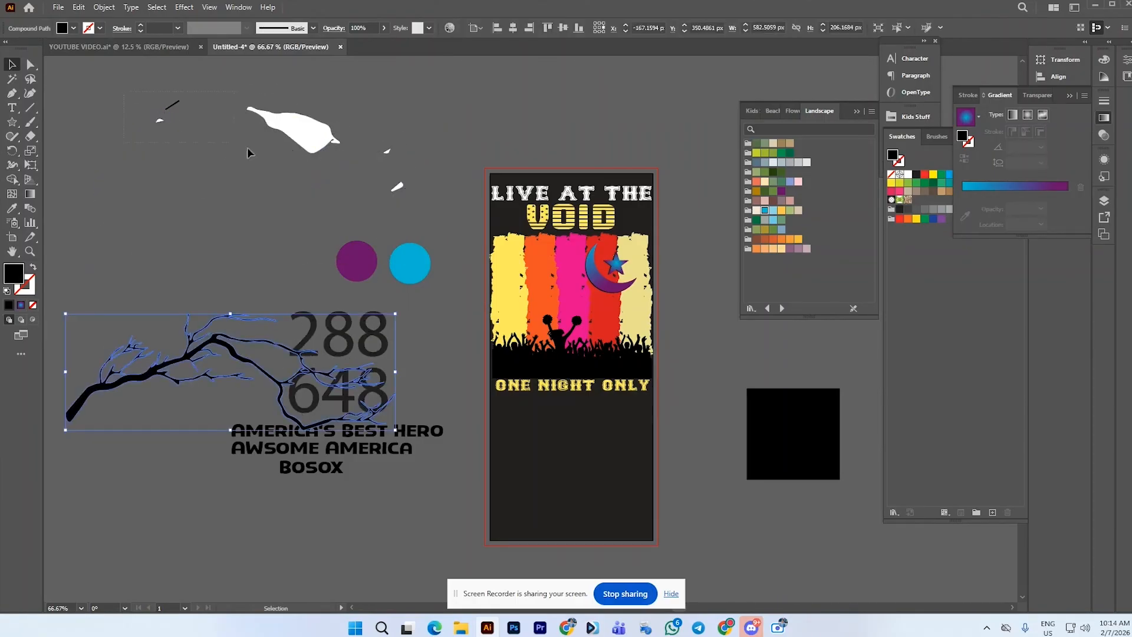
{"action": "left_click_drag", "start_coordinate": [248, 153], "coordinate": [422, 206]}
{"action": "key", "text": "Delete"}
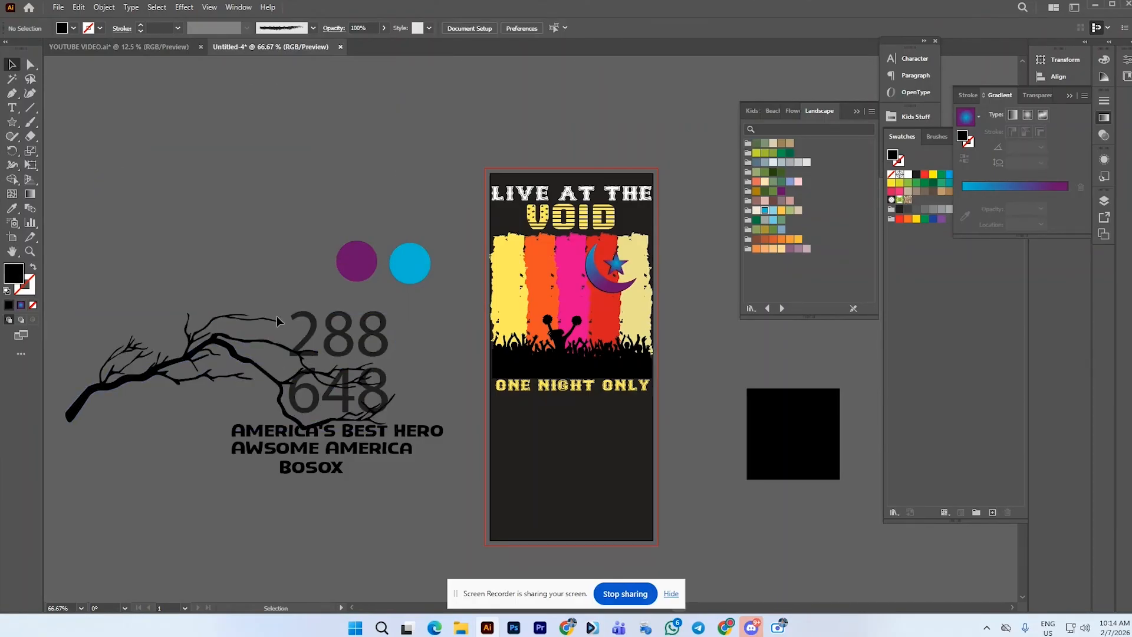
Move the branch near the artboard and scale it down to about 240 px wide
{"action": "left_click_drag", "start_coordinate": [252, 341], "coordinate": [361, 114]}
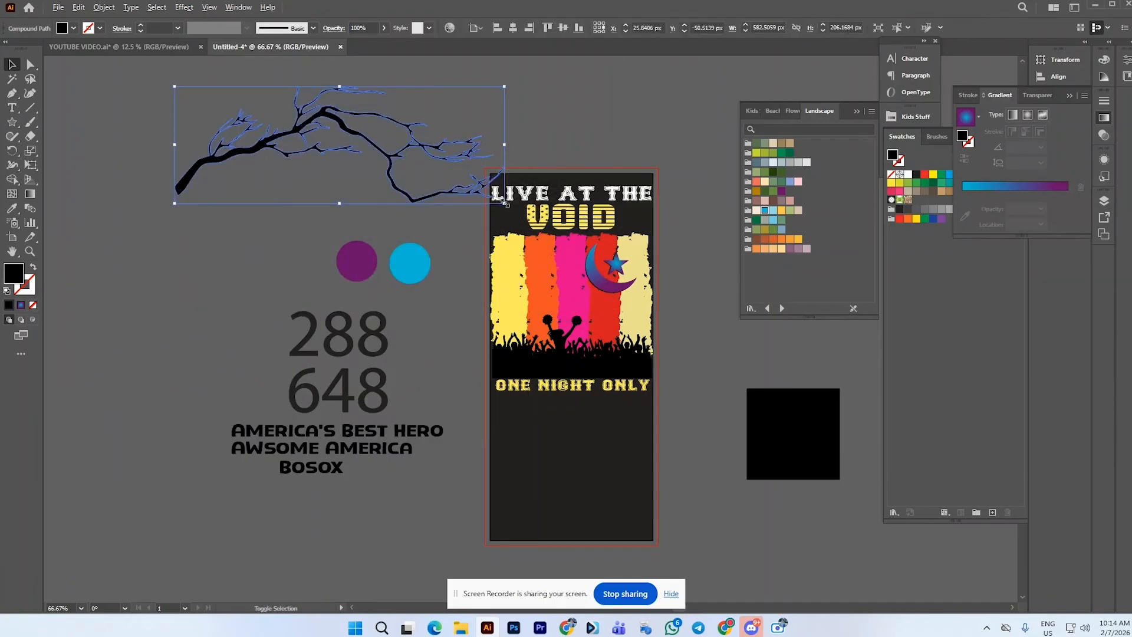
{"action": "left_click_drag", "start_coordinate": [504, 202], "coordinate": [564, 280]}
Rotate the branch, shrink it to about 178 px wide, and place it over the left stripes below VOID
{"action": "scroll", "coordinate": [564, 279], "scroll_direction": "up", "scroll_amount": 2}
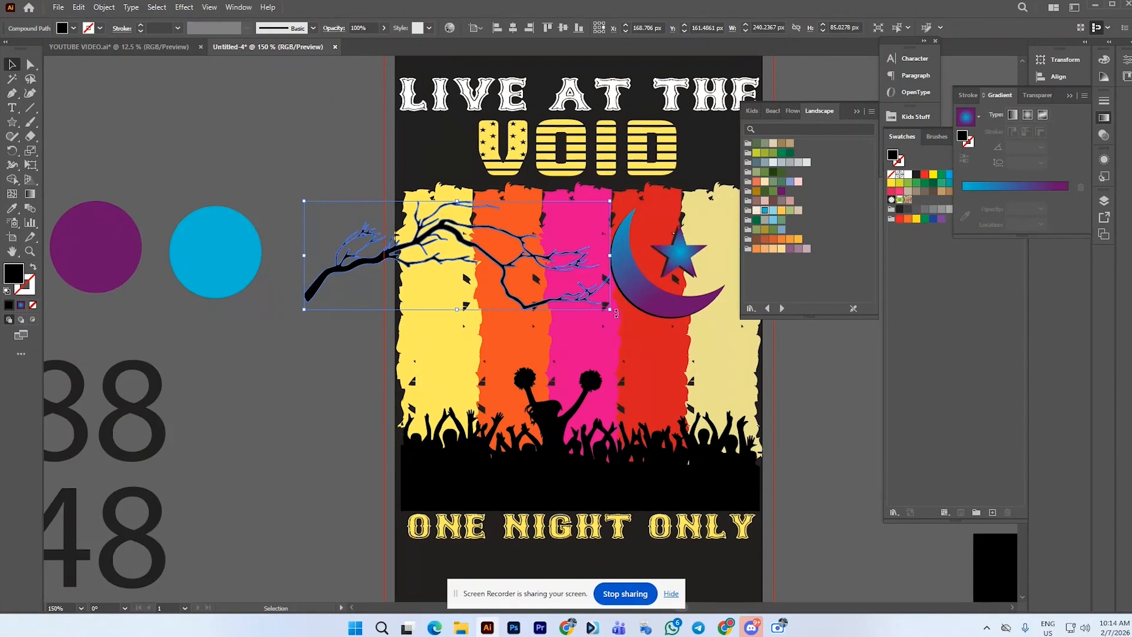
{"action": "left_click_drag", "start_coordinate": [616, 314], "coordinate": [552, 339]}
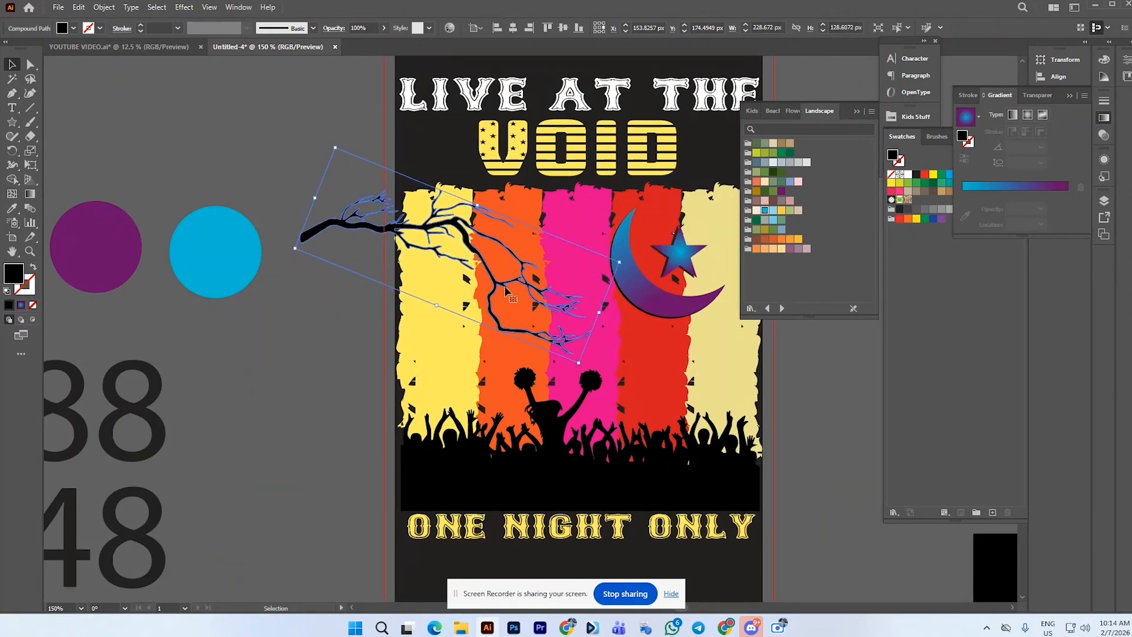
{"action": "left_click_drag", "start_coordinate": [505, 291], "coordinate": [513, 267]}
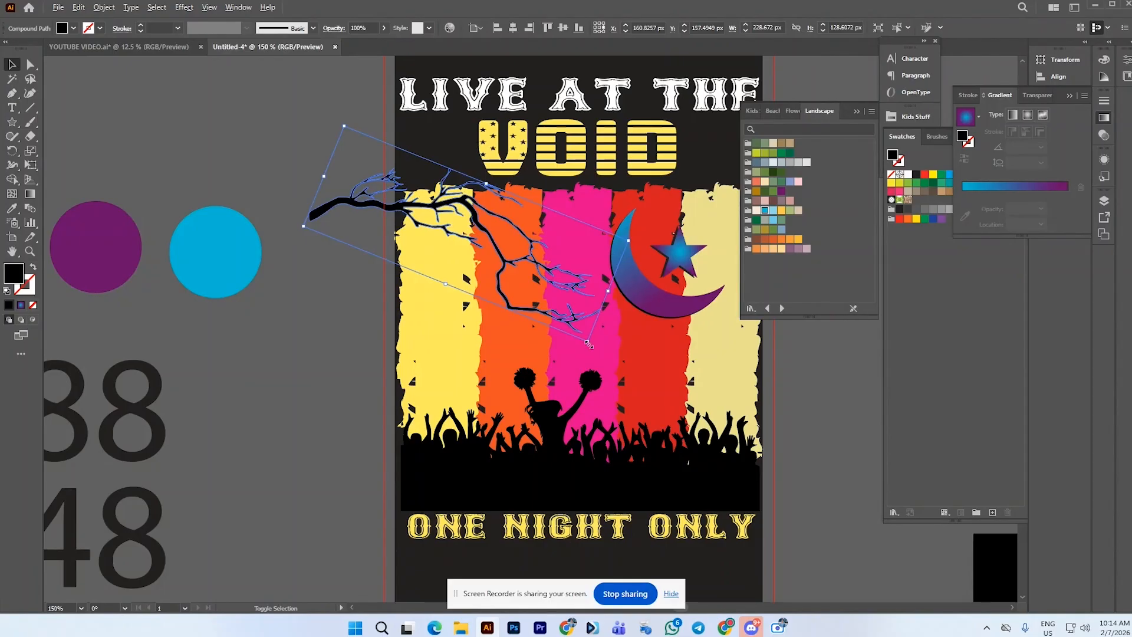
{"action": "left_click_drag", "start_coordinate": [588, 343], "coordinate": [560, 317]}
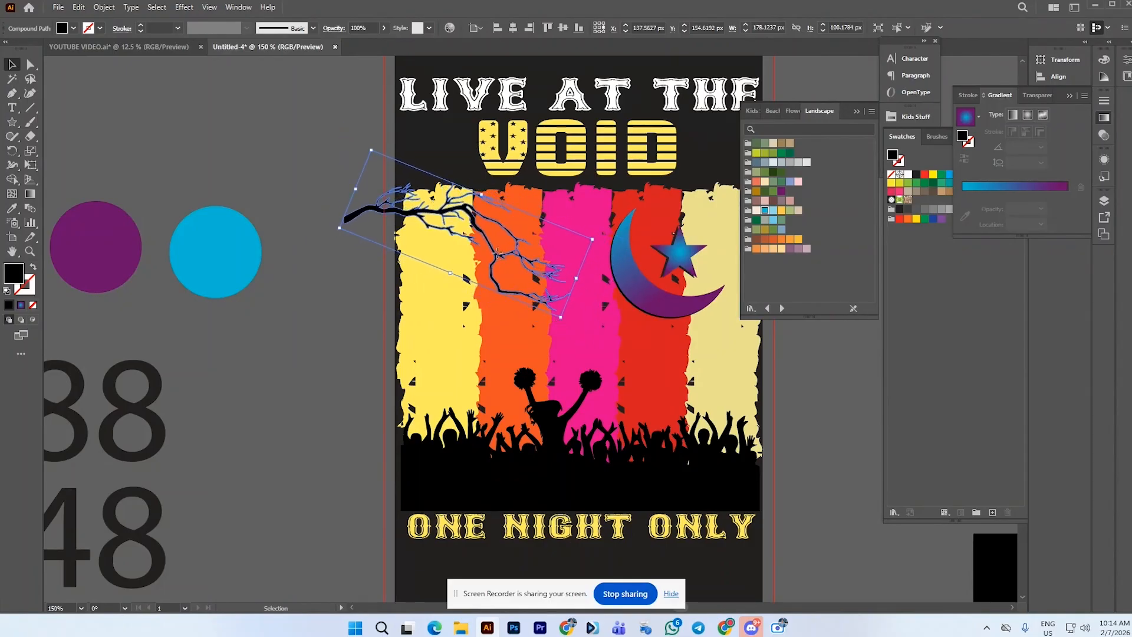
{"action": "left_click_drag", "start_coordinate": [497, 253], "coordinate": [497, 249]}
{"action": "left_click", "coordinate": [338, 266]}
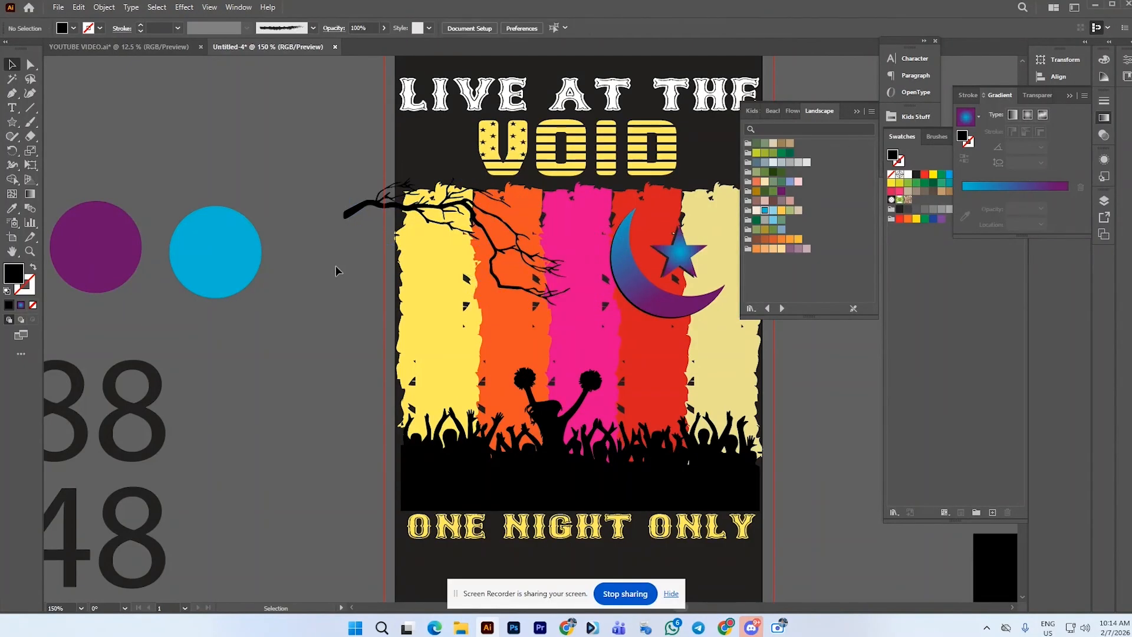
Duplicate the branch, rotate the copy upright, and place it along the artboard's upper-right edge
{"action": "scroll", "coordinate": [335, 265], "scroll_direction": "down", "scroll_amount": 1}
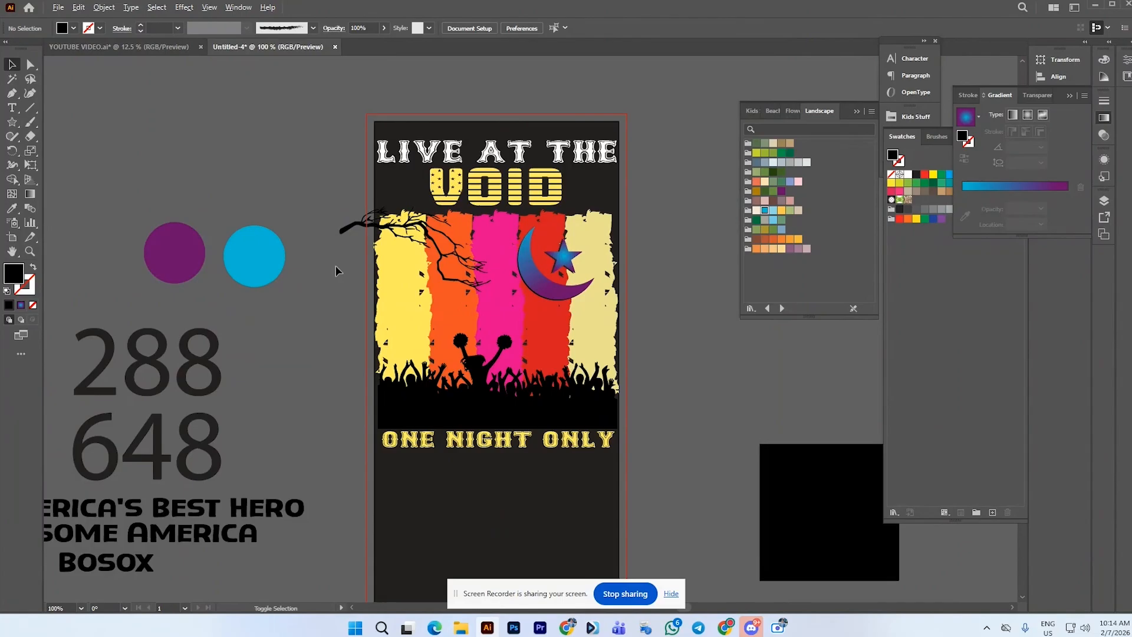
{"action": "left_click_drag", "start_coordinate": [424, 236], "coordinate": [644, 232]}
{"action": "scroll", "coordinate": [678, 193], "scroll_direction": "down", "scroll_amount": 1}
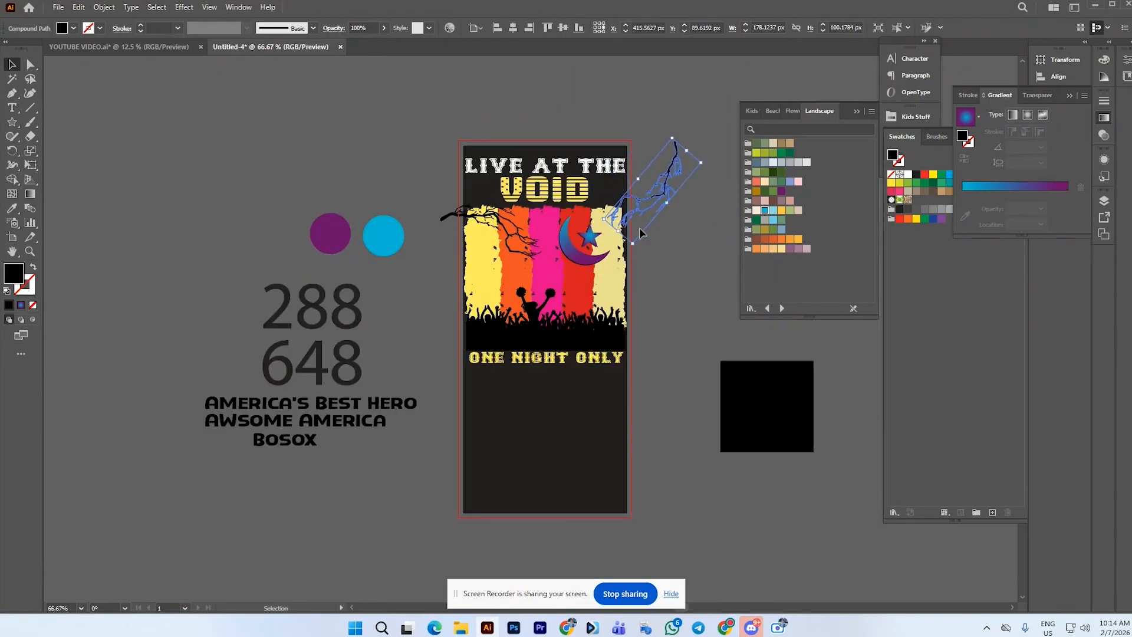
{"action": "scroll", "coordinate": [641, 217], "scroll_direction": "up", "scroll_amount": 2}
{"action": "left_click_drag", "start_coordinate": [658, 183], "coordinate": [635, 196]}
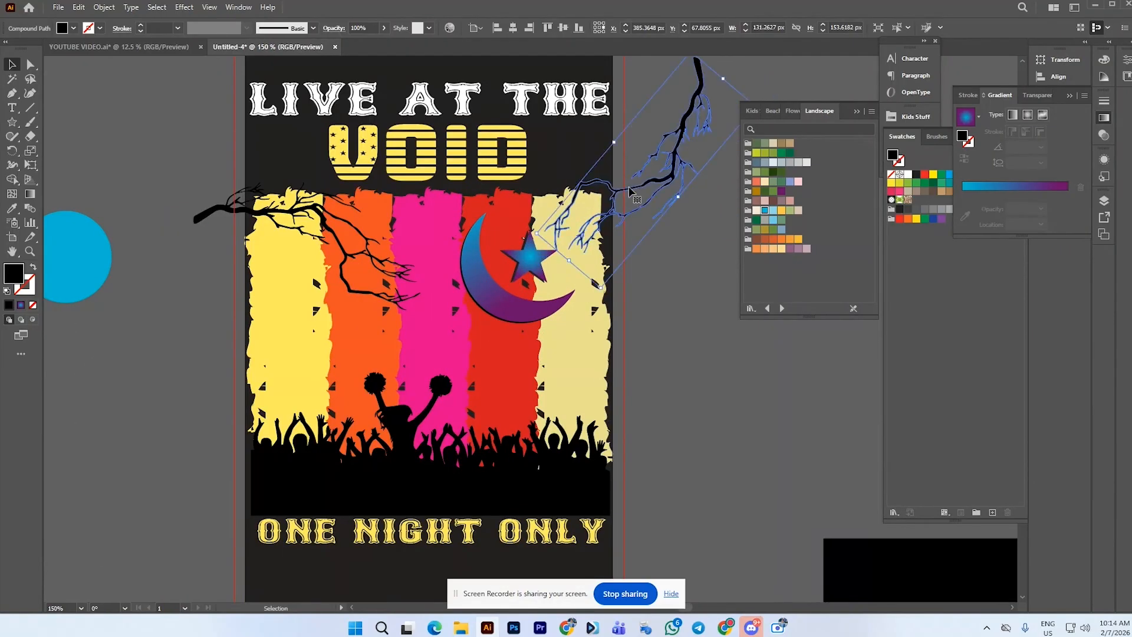
{"action": "left_click", "coordinate": [679, 231]}
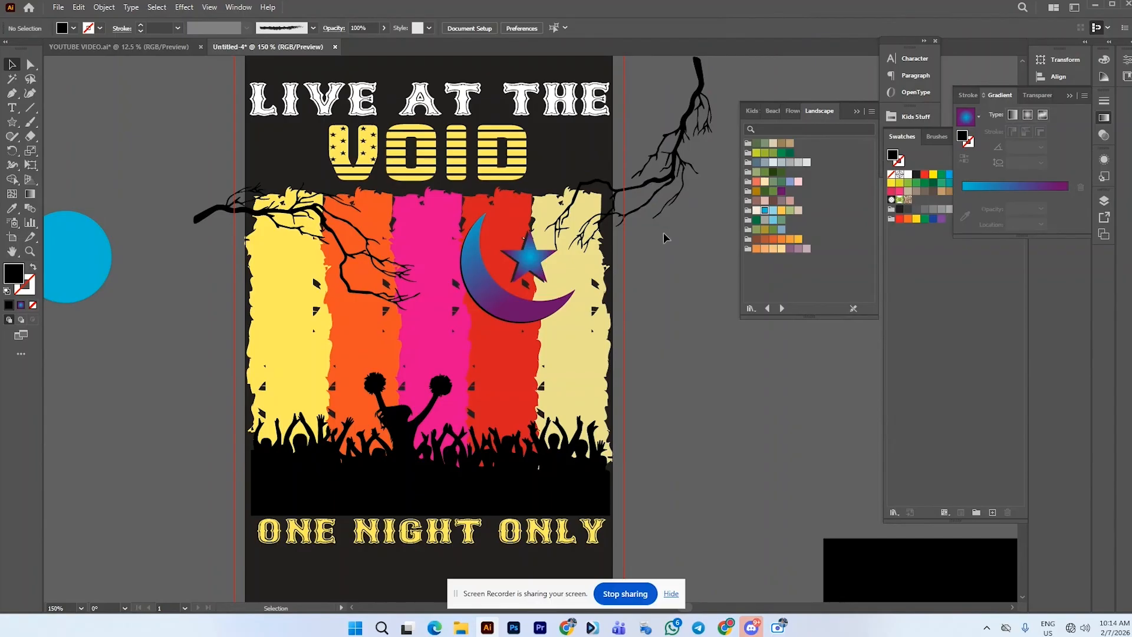
Save the document as extra.ai
{"action": "scroll", "coordinate": [664, 232], "scroll_direction": "up", "scroll_amount": 1}
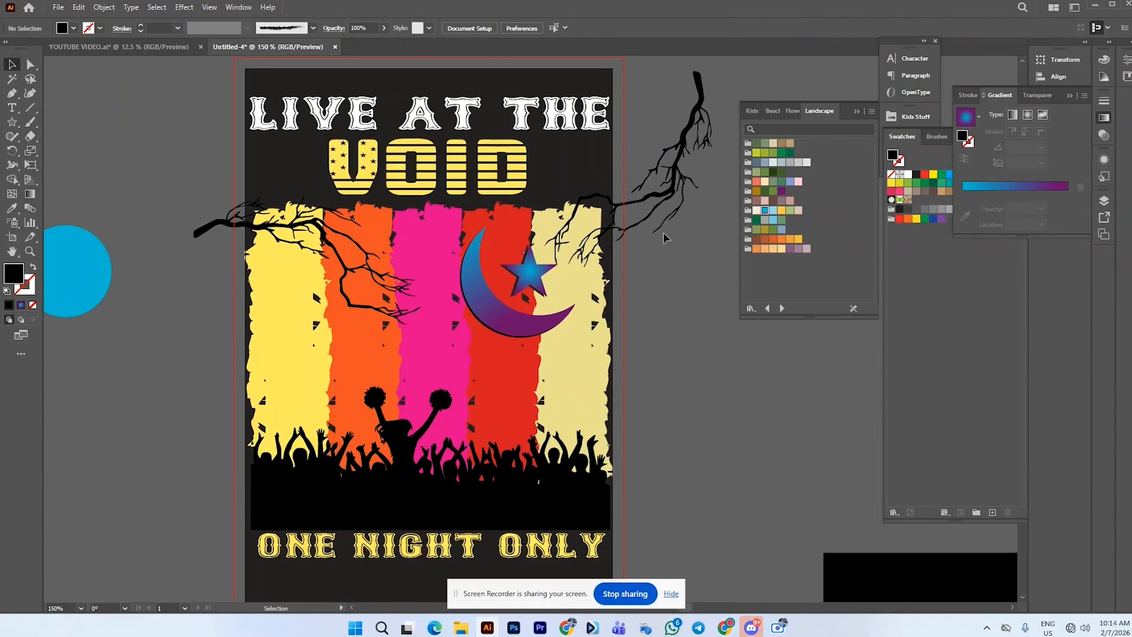
{"action": "scroll", "coordinate": [663, 232], "scroll_direction": "down", "scroll_amount": 1}
{"action": "scroll", "coordinate": [664, 233], "scroll_direction": "down", "scroll_amount": 1}
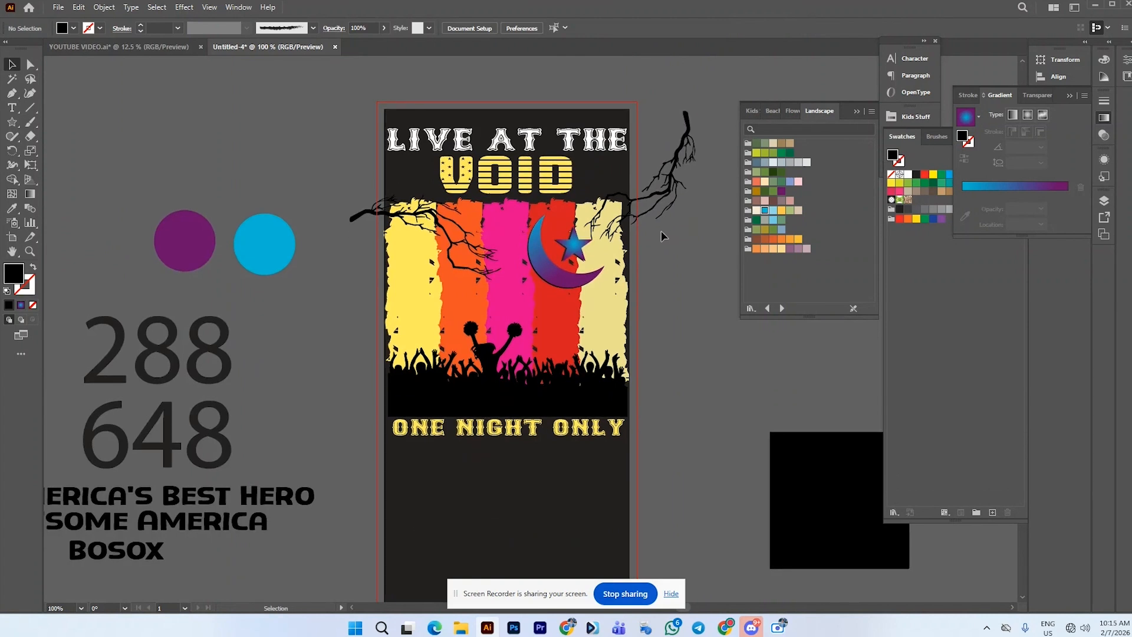
{"action": "key", "text": "a"}
{"action": "key", "text": "ctrl+s"}
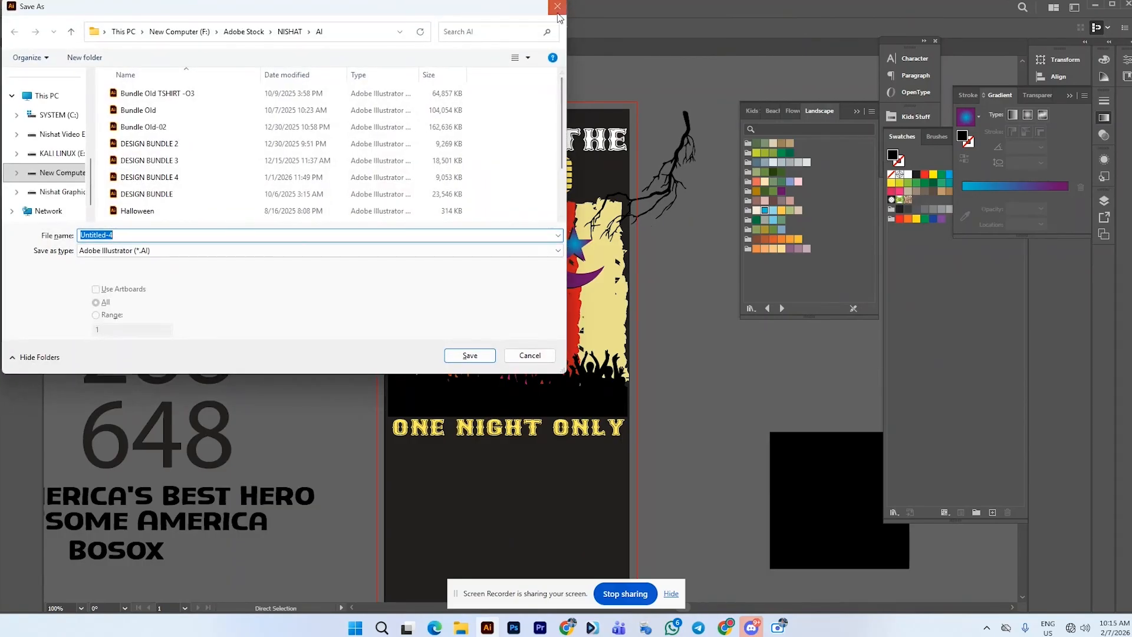
{"action": "left_click", "coordinate": [558, 14]}
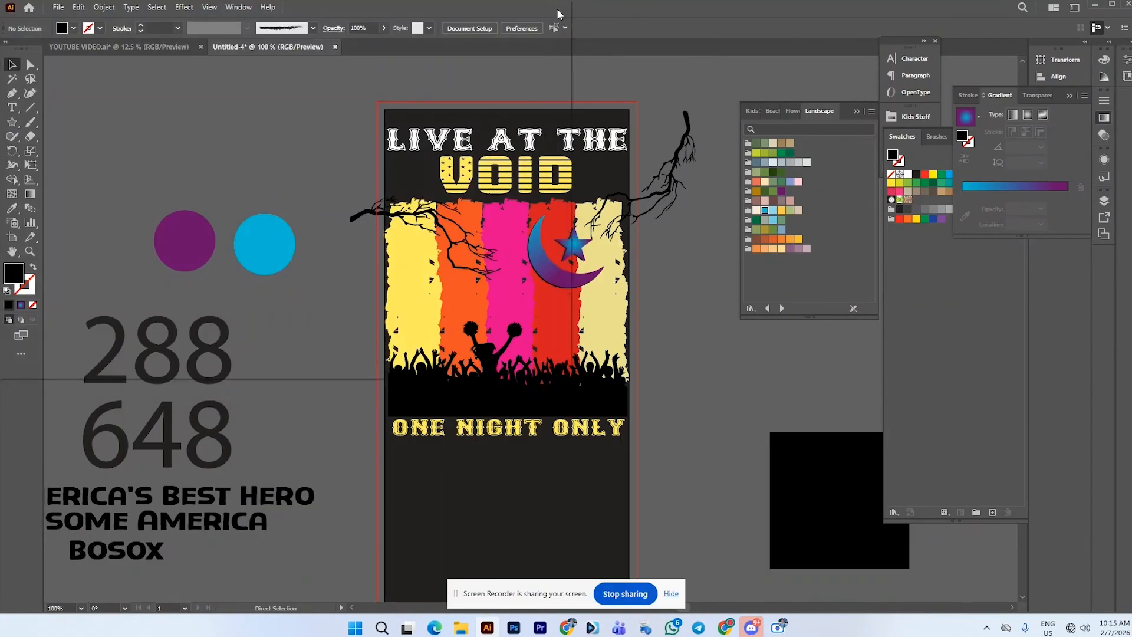
{"action": "key", "text": "ctrl+s"}
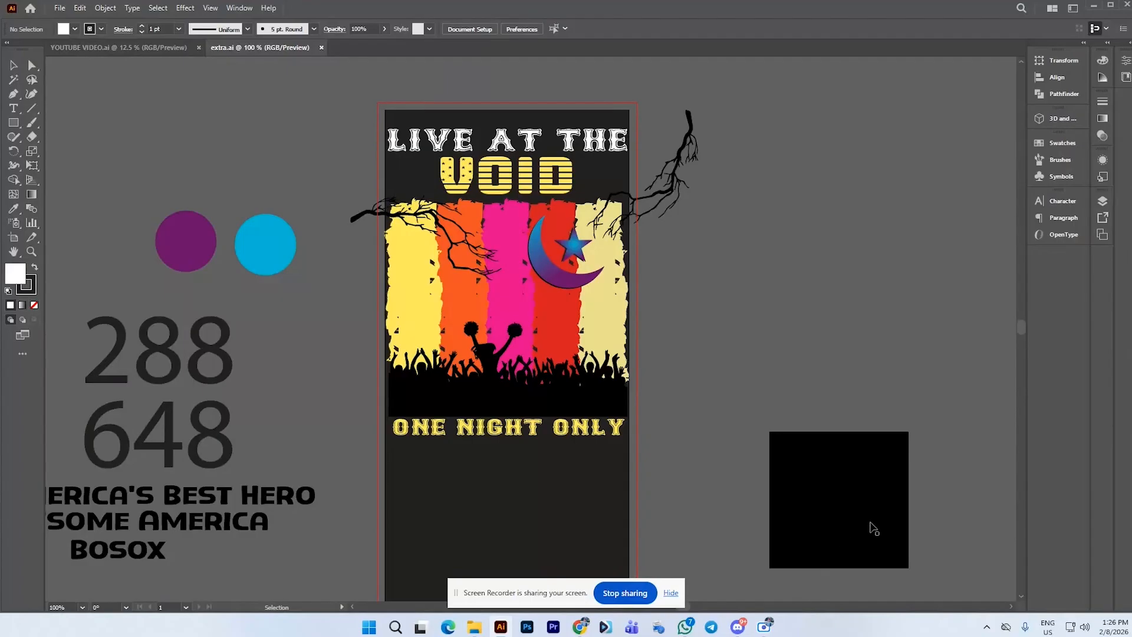
{"action": "left_click", "coordinate": [481, 316]}
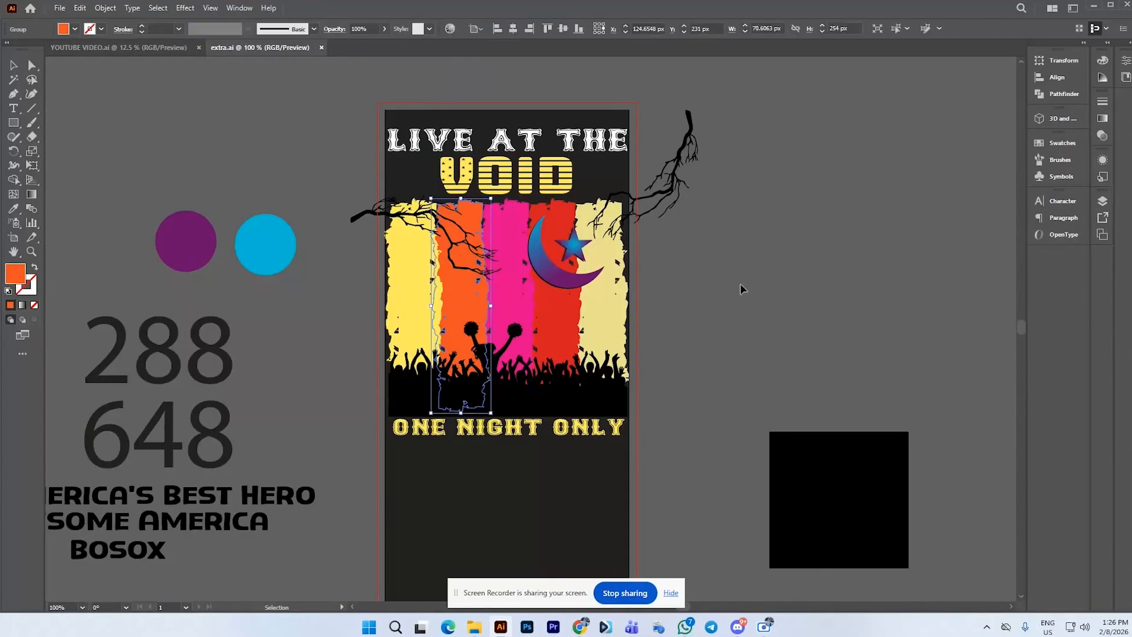
{"action": "left_click", "coordinate": [741, 286]}
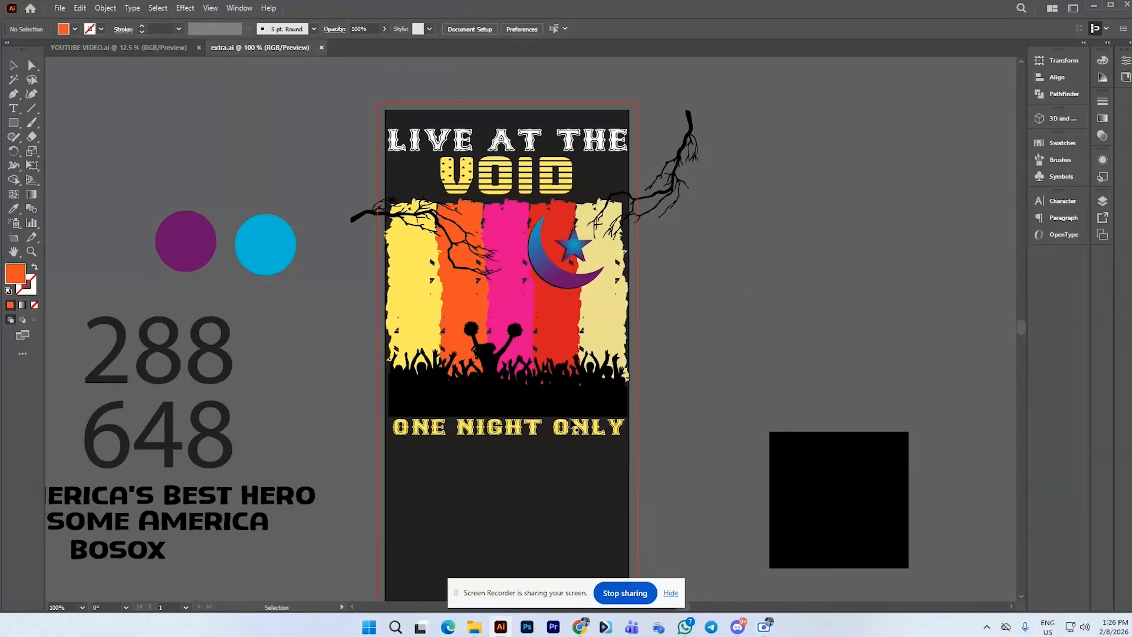
{"action": "left_click_drag", "start_coordinate": [553, 432], "coordinate": [553, 434]}
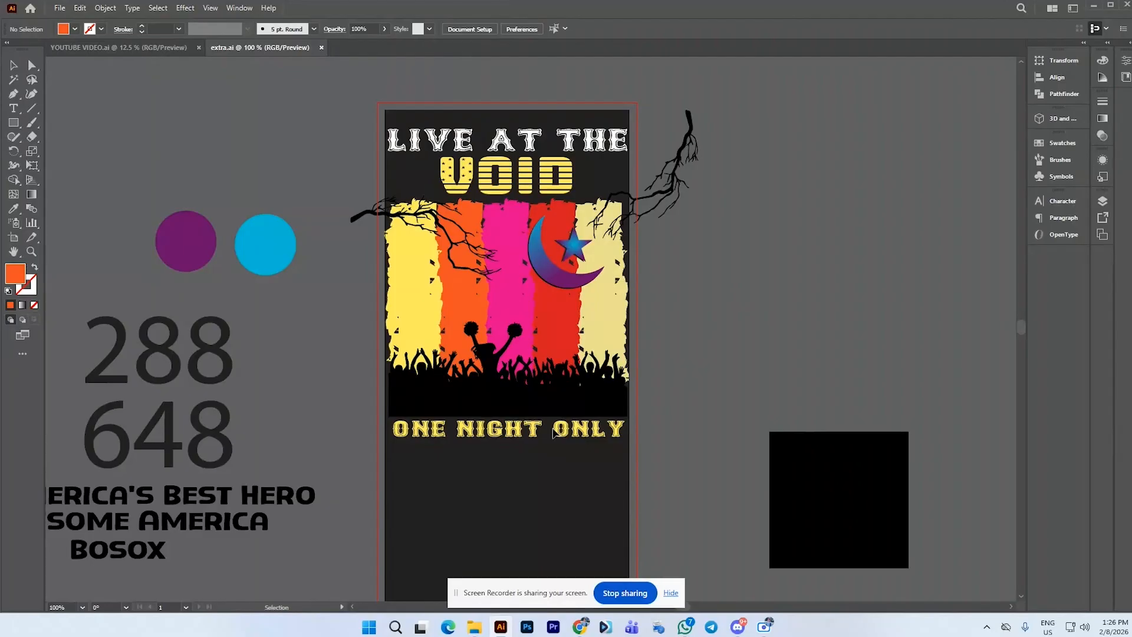
{"action": "left_click", "coordinate": [553, 434]}
{"action": "left_click", "coordinate": [700, 390]}
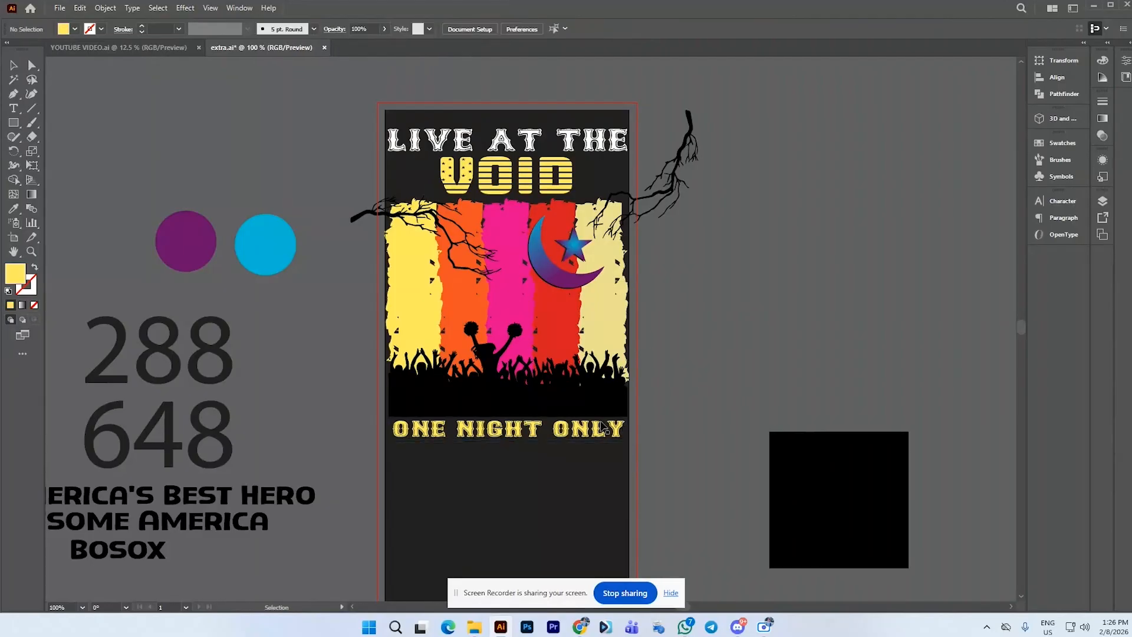
Apply the LIVE AT THE title's white Bosox SemiBold style to the ONE NIGHT ONLY text with the Eyedropper
{"action": "left_click", "coordinate": [536, 435]}
{"action": "left_click", "coordinate": [13, 208]}
{"action": "left_click", "coordinate": [471, 140]}
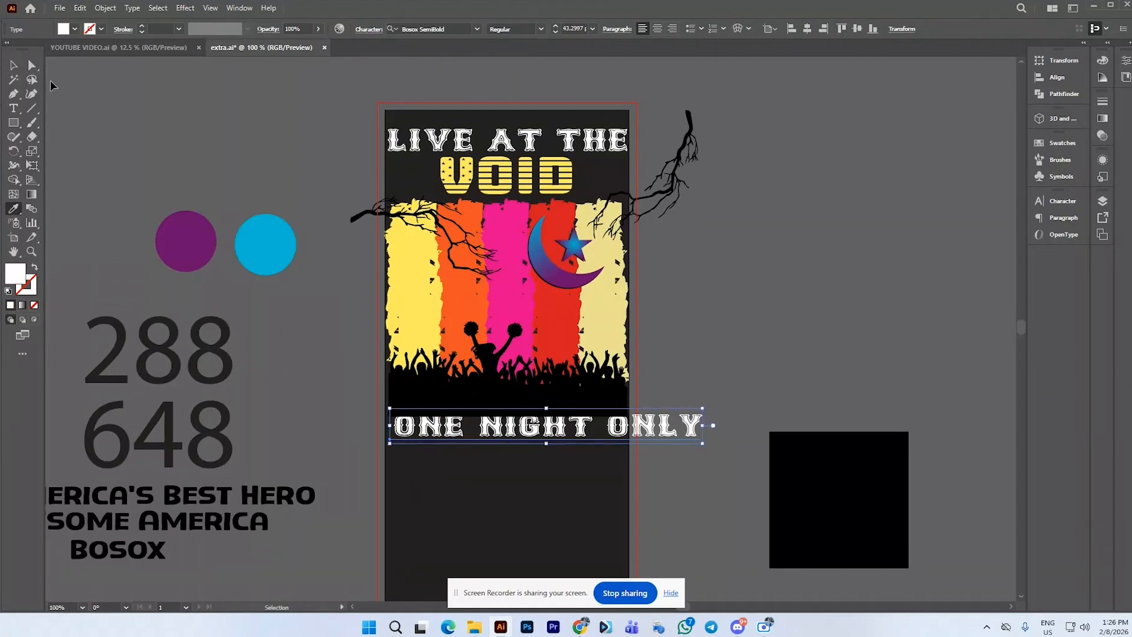
Move the ONE NIGHT ONLY text and scale it down to fit within the artboard's width
{"action": "left_click", "coordinate": [13, 65]}
{"action": "left_click_drag", "start_coordinate": [618, 426], "coordinate": [584, 435]}
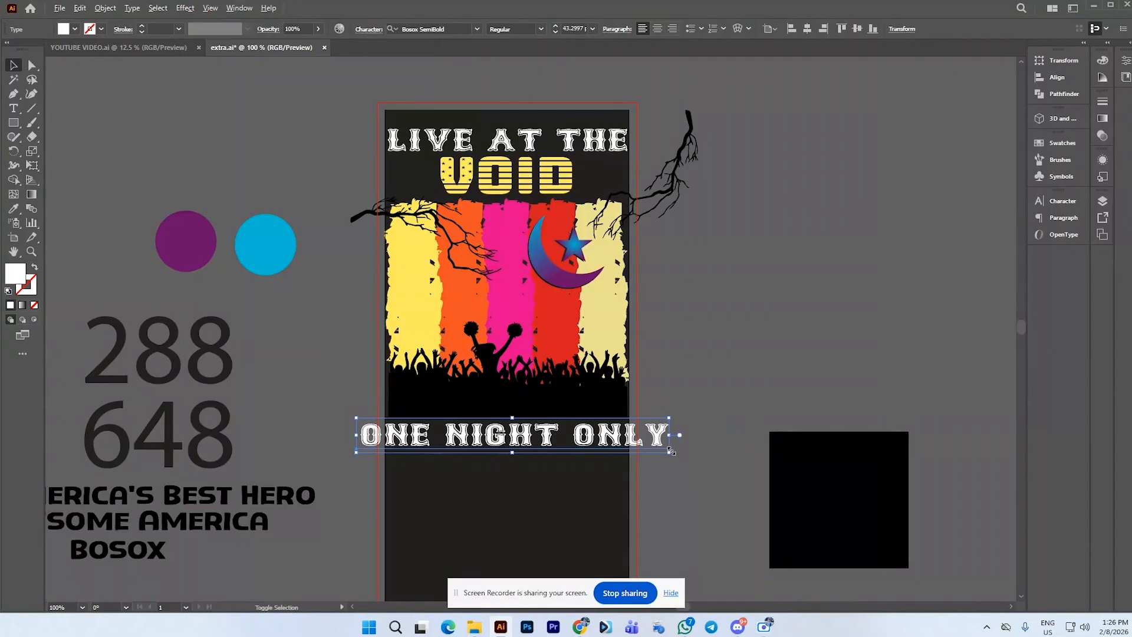
{"action": "left_click_drag", "start_coordinate": [671, 452], "coordinate": [624, 452]}
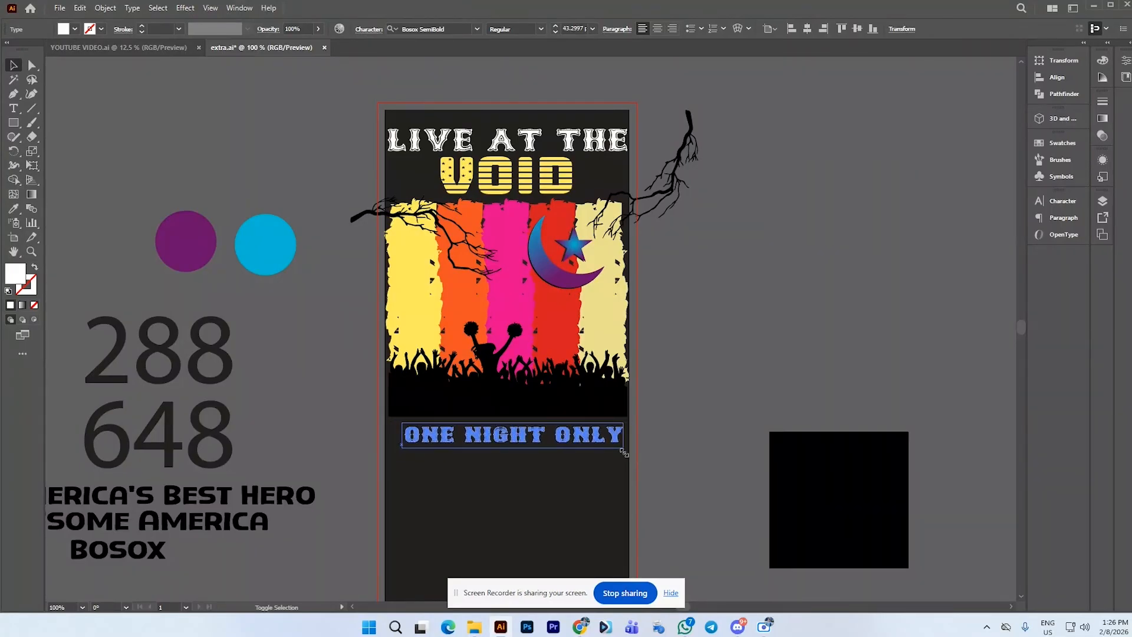
{"action": "left_click_drag", "start_coordinate": [604, 441], "coordinate": [600, 439]}
Break the text into two lines, putting ONE above NIGHT ONLY
{"action": "double_click", "coordinate": [499, 434]}
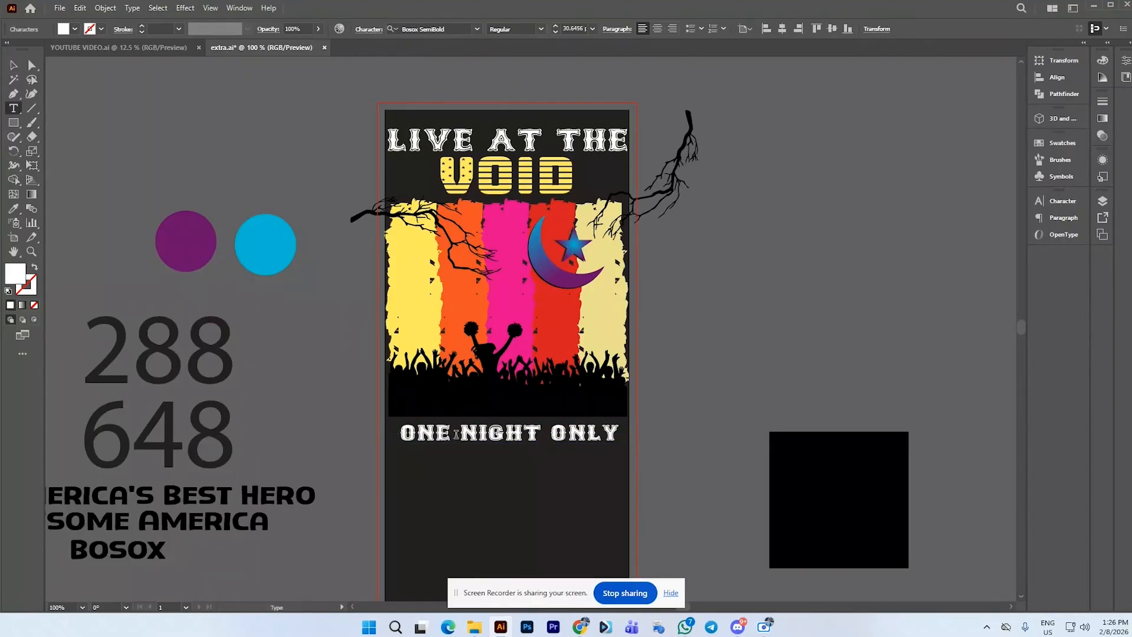
{"action": "key", "text": "Return"}
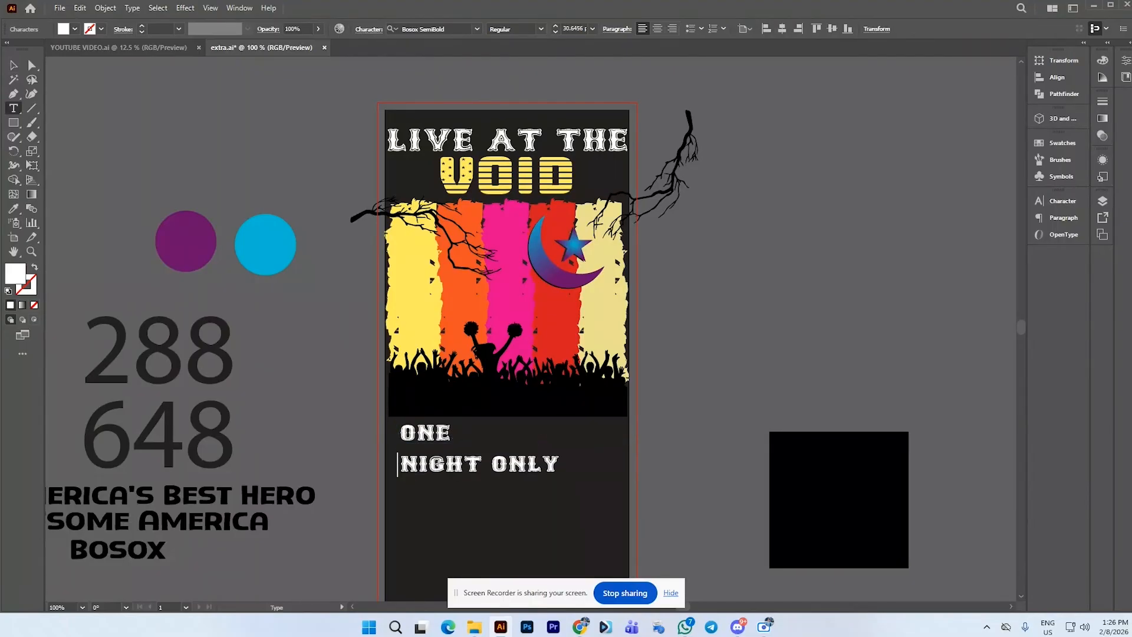
{"action": "left_click", "coordinate": [14, 69]}
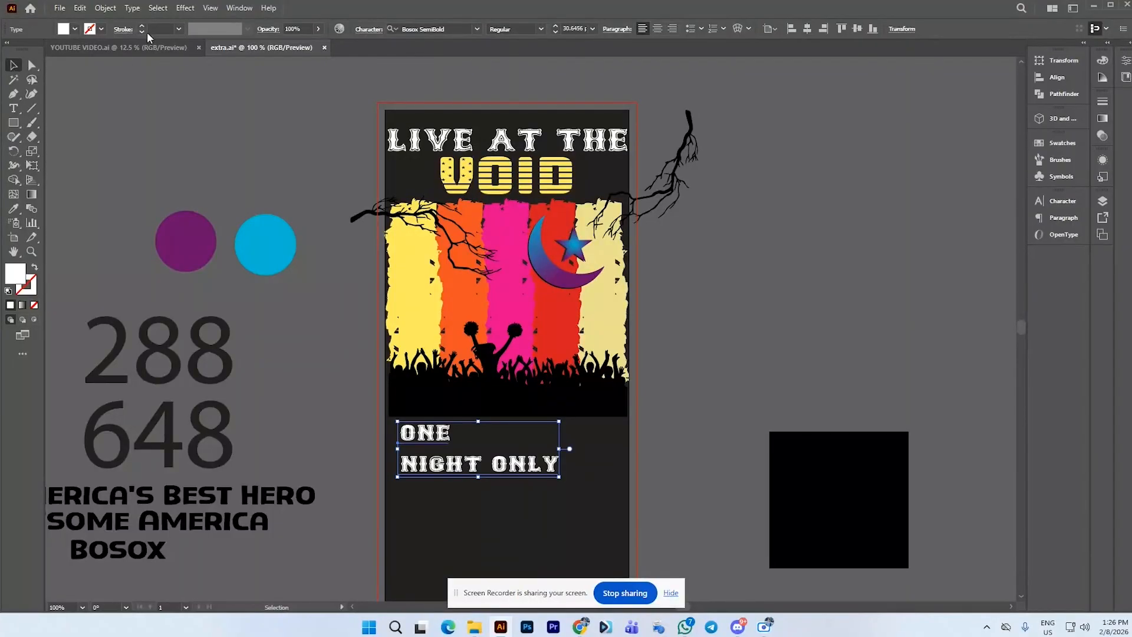
Run the divideTextFrame script to split the two lines into separate text frames
{"action": "left_click", "coordinate": [60, 8]}
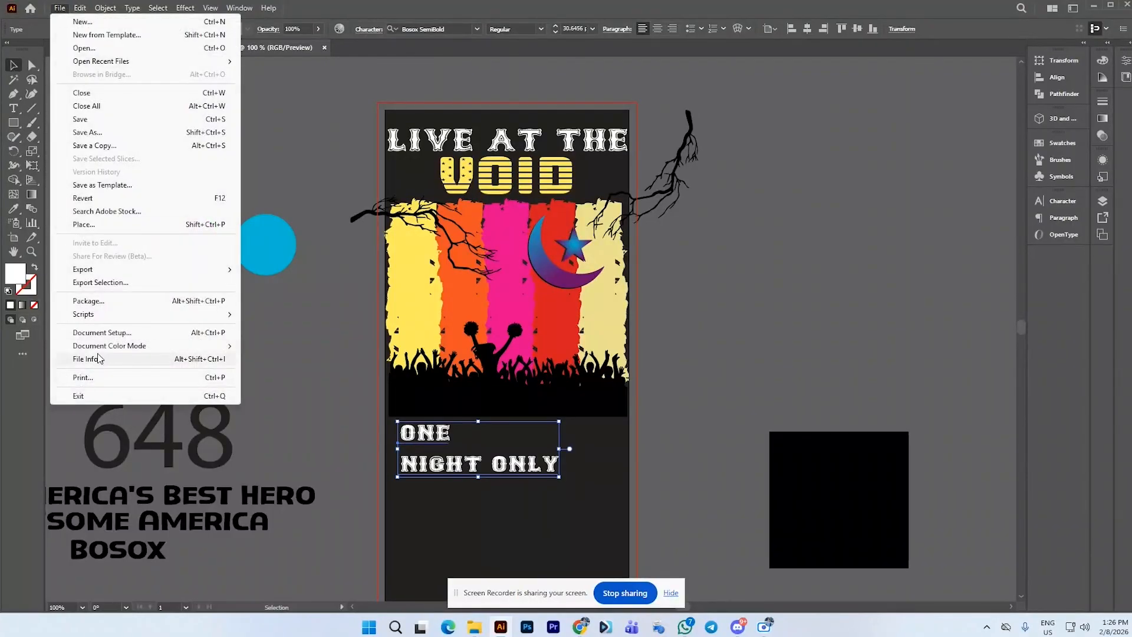
{"action": "mouse_move", "coordinate": [112, 317]}
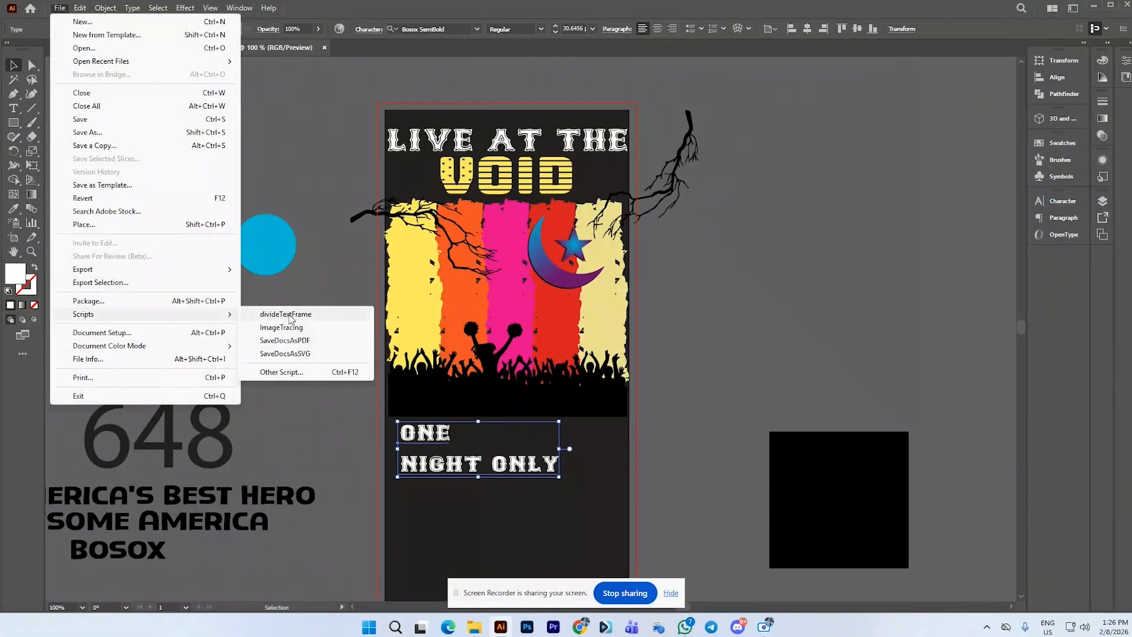
{"action": "left_click", "coordinate": [289, 316]}
Scale NIGHT ONLY up to about 47 pt so it spans the artboard, centered horizontally
{"action": "left_click", "coordinate": [510, 500]}
{"action": "left_click_drag", "start_coordinate": [438, 435], "coordinate": [623, 484]}
{"action": "left_click", "coordinate": [606, 475]}
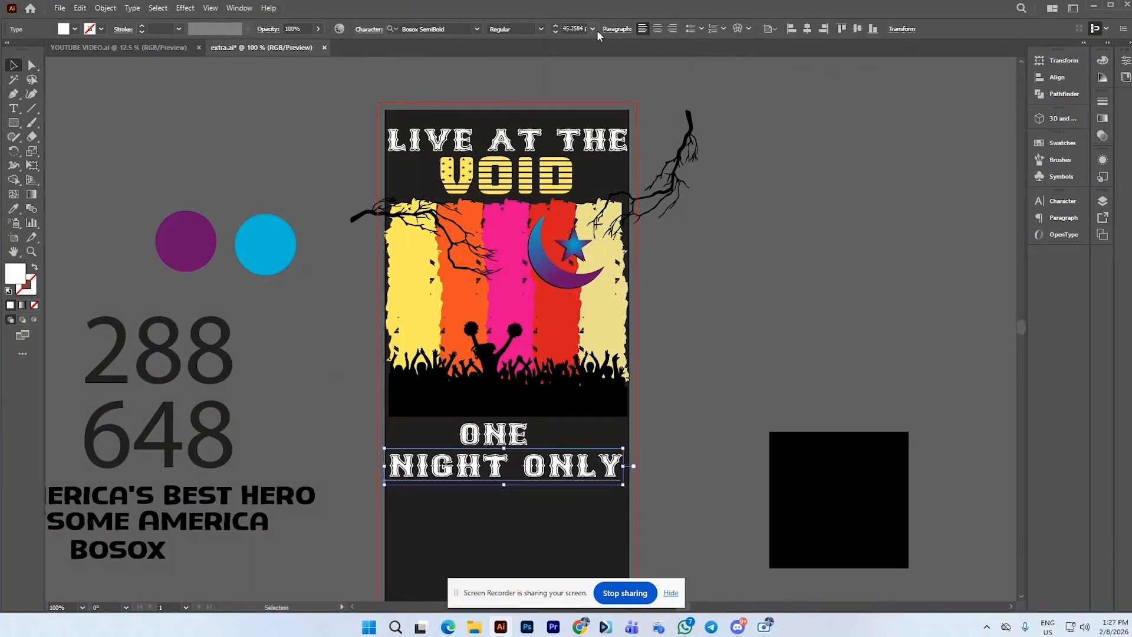
{"action": "left_click", "coordinate": [809, 30]}
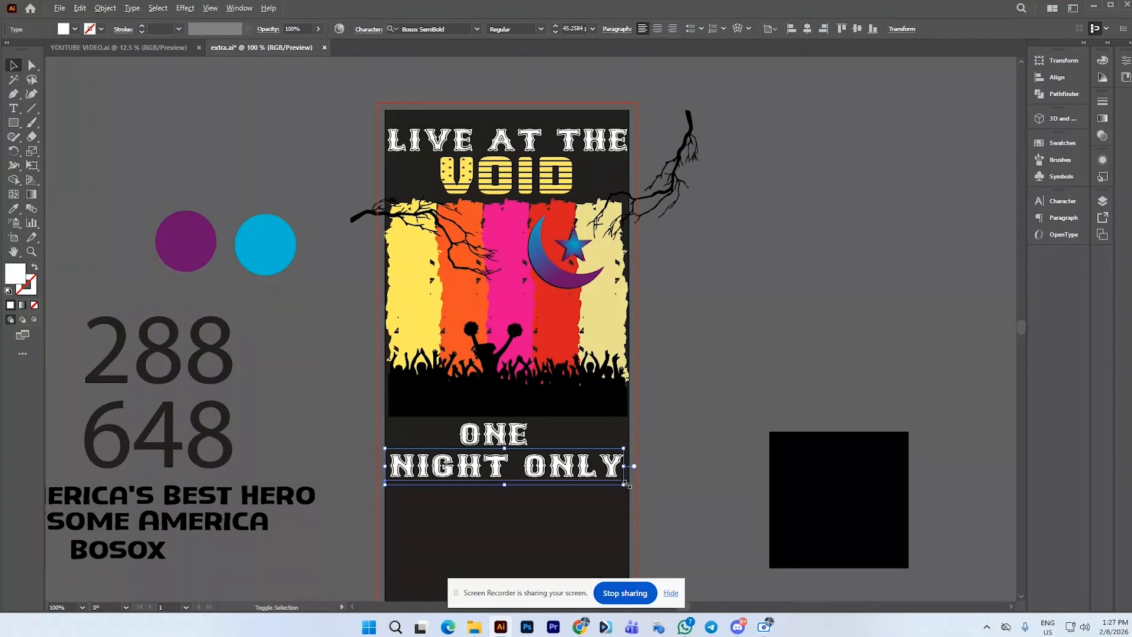
{"action": "left_click_drag", "start_coordinate": [627, 486], "coordinate": [631, 492]}
{"action": "left_click", "coordinate": [676, 460]}
Select both ONE and NIGHT ONLY and align them on their horizontal centers
{"action": "left_click", "coordinate": [550, 469]}
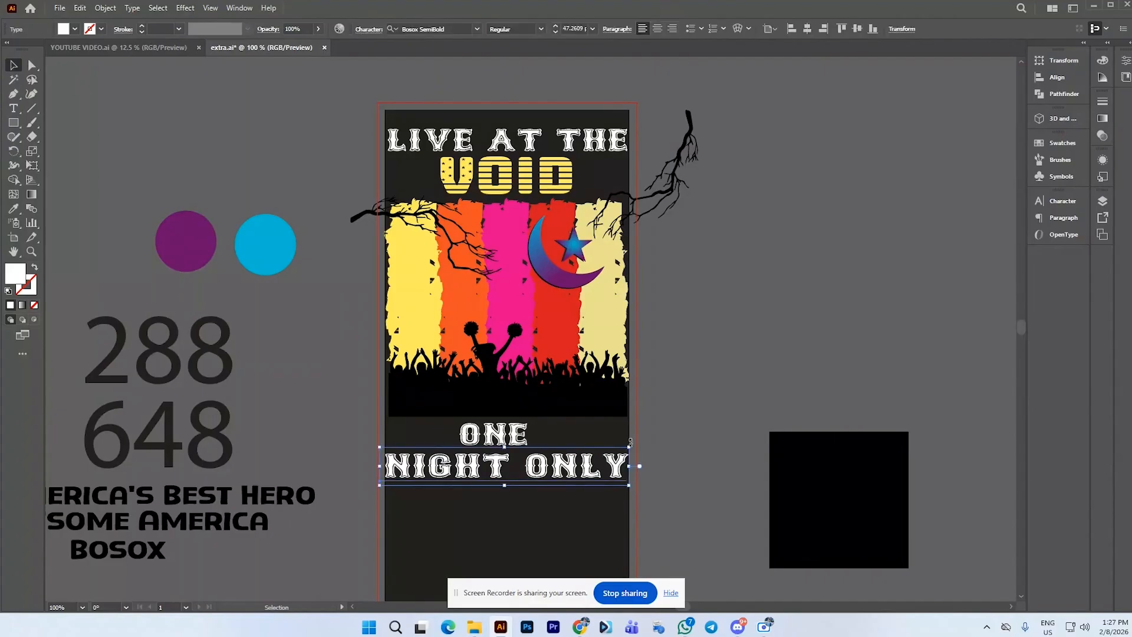
{"action": "left_click", "coordinate": [667, 435]}
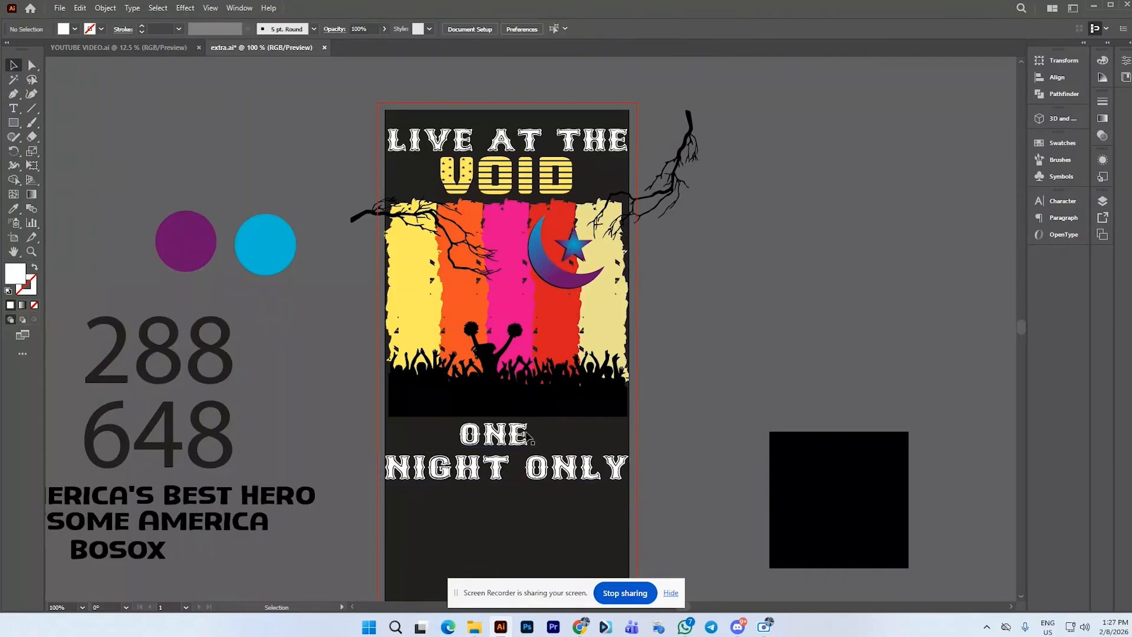
{"action": "left_click", "coordinate": [511, 446]}
{"action": "left_click", "coordinate": [506, 467], "text": "shift"}
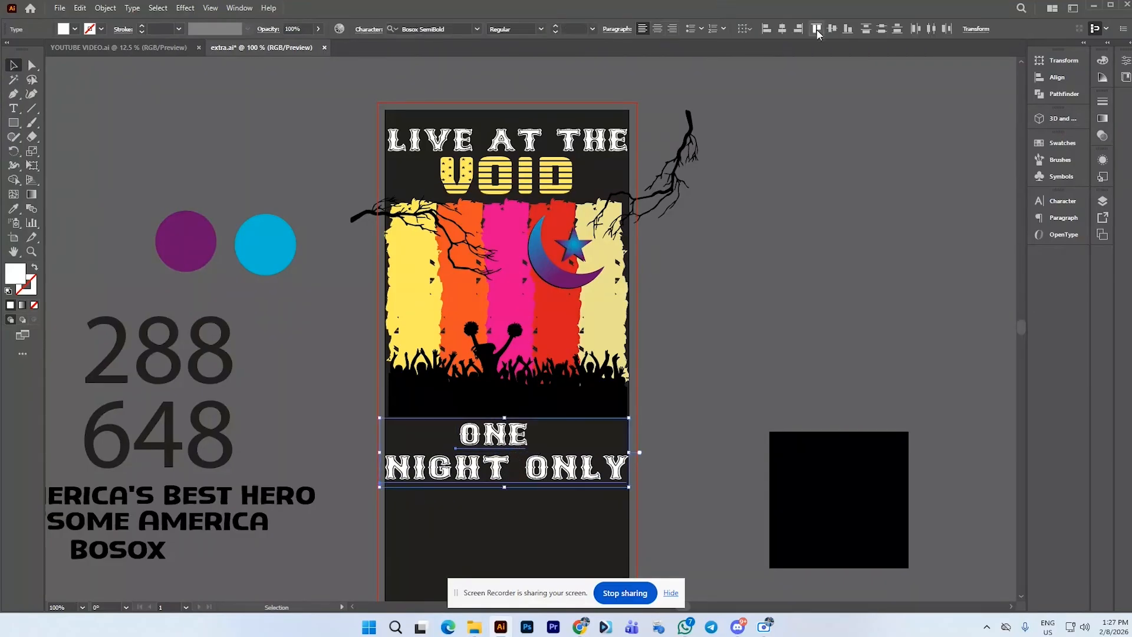
{"action": "left_click", "coordinate": [737, 344]}
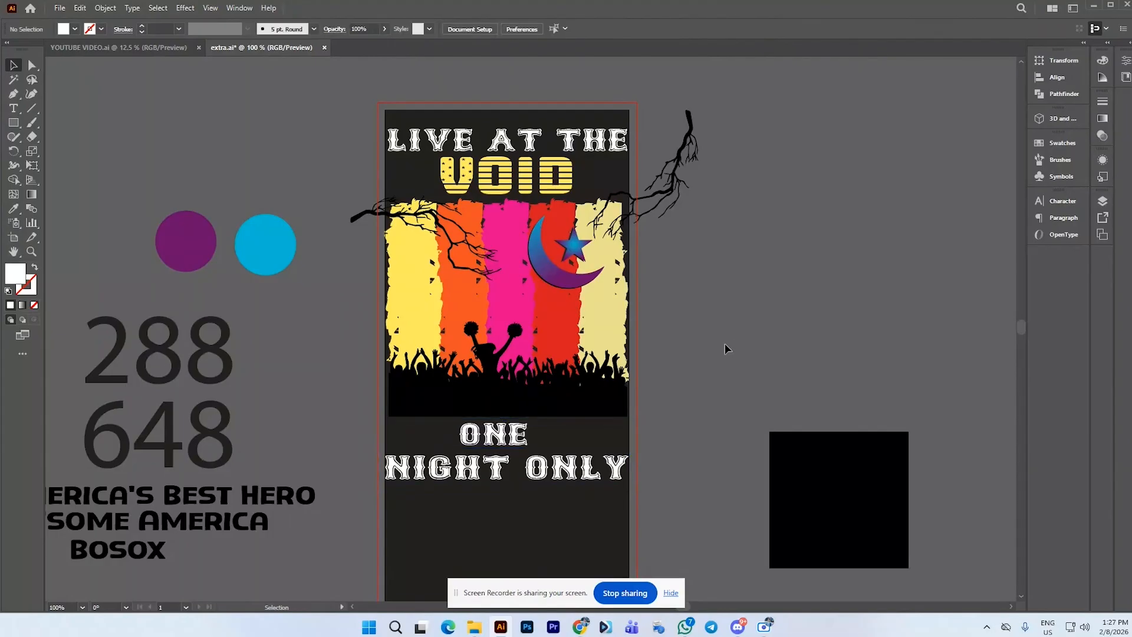
Scale the ONE text up to about 54 pt above NIGHT ONLY
{"action": "left_click", "coordinate": [564, 475]}
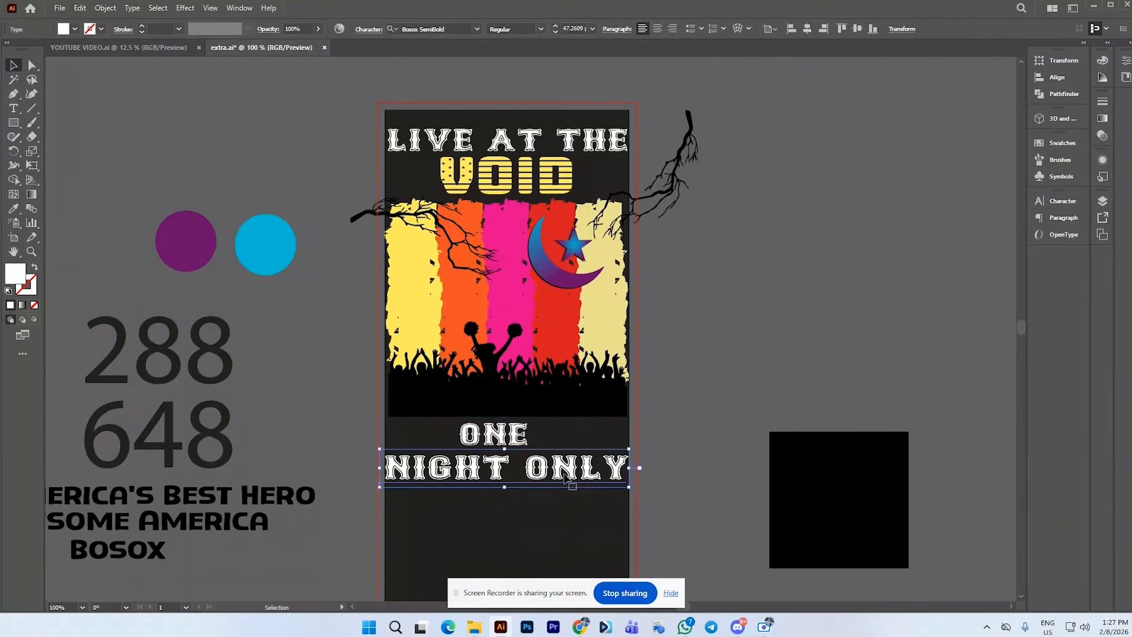
{"action": "left_click", "coordinate": [512, 443]}
{"action": "left_click_drag", "start_coordinate": [538, 454], "coordinate": [519, 423]}
{"action": "key", "text": "ctrl+z"}
{"action": "right_click", "coordinate": [518, 421]}
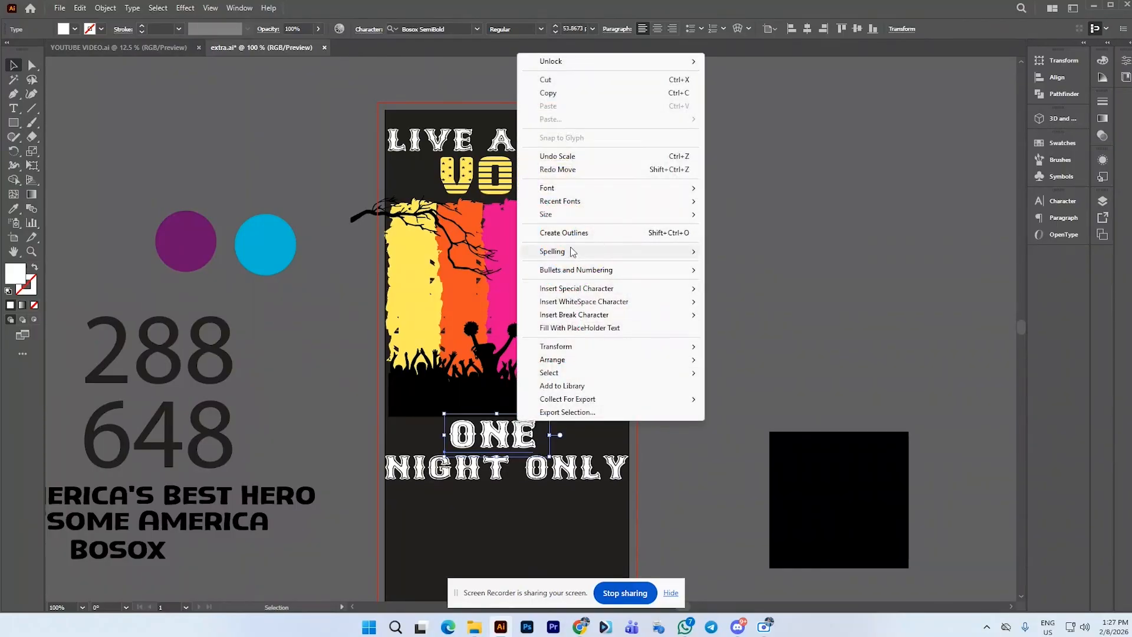
{"action": "mouse_move", "coordinate": [555, 360]}
{"action": "left_click", "coordinate": [729, 364]}
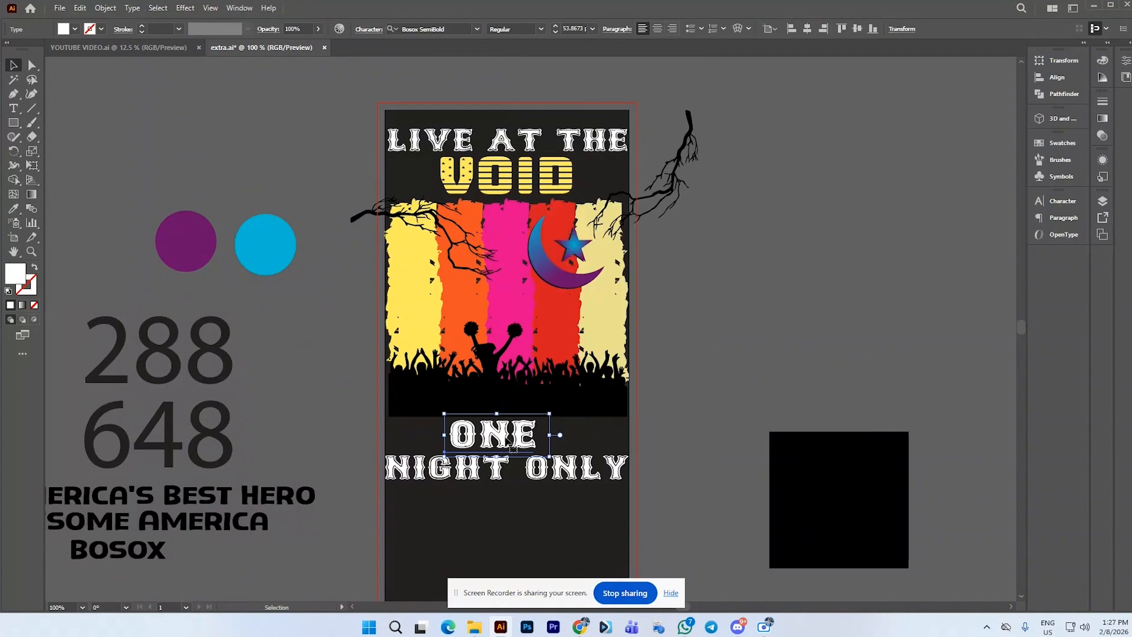
{"action": "left_click_drag", "start_coordinate": [496, 436], "coordinate": [496, 416]}
{"action": "mouse_move", "coordinate": [555, 444]}
{"action": "left_mouse_down"}
{"action": "mouse_move", "coordinate": [565, 437]}
{"action": "mouse_move", "coordinate": [552, 457]}
{"action": "left_mouse_up"}
{"action": "key", "text": "ctrl+z"}
{"action": "key", "text": "ctrl+z"}
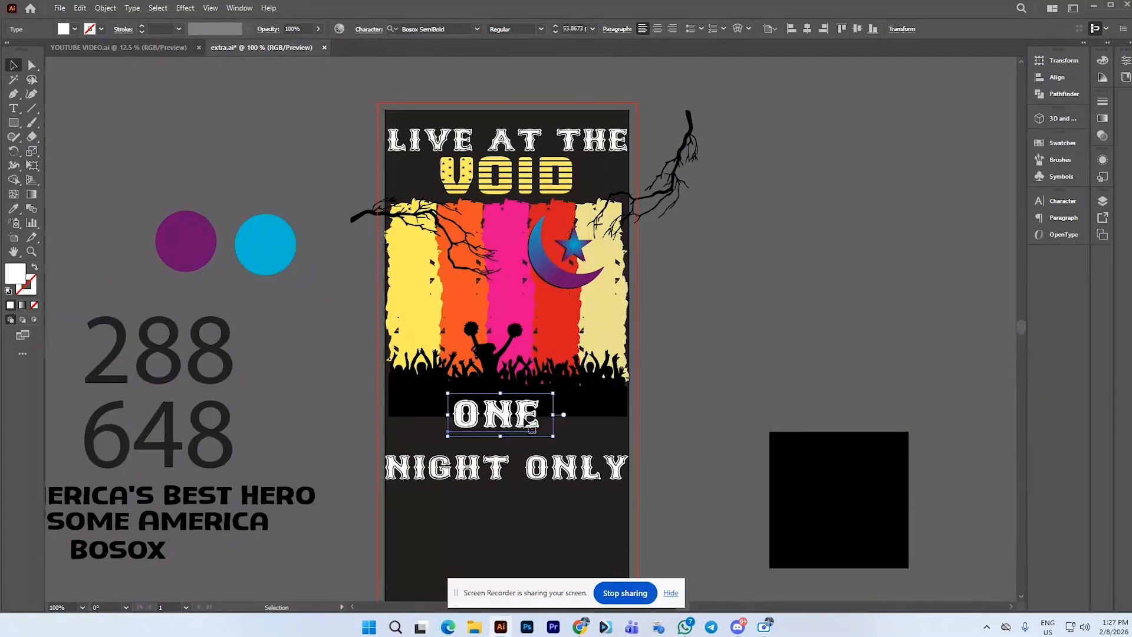
{"action": "left_click_drag", "start_coordinate": [524, 417], "coordinate": [529, 433]}
{"action": "key", "text": "ctrl+z"}
{"action": "key", "text": "ctrl+z"}
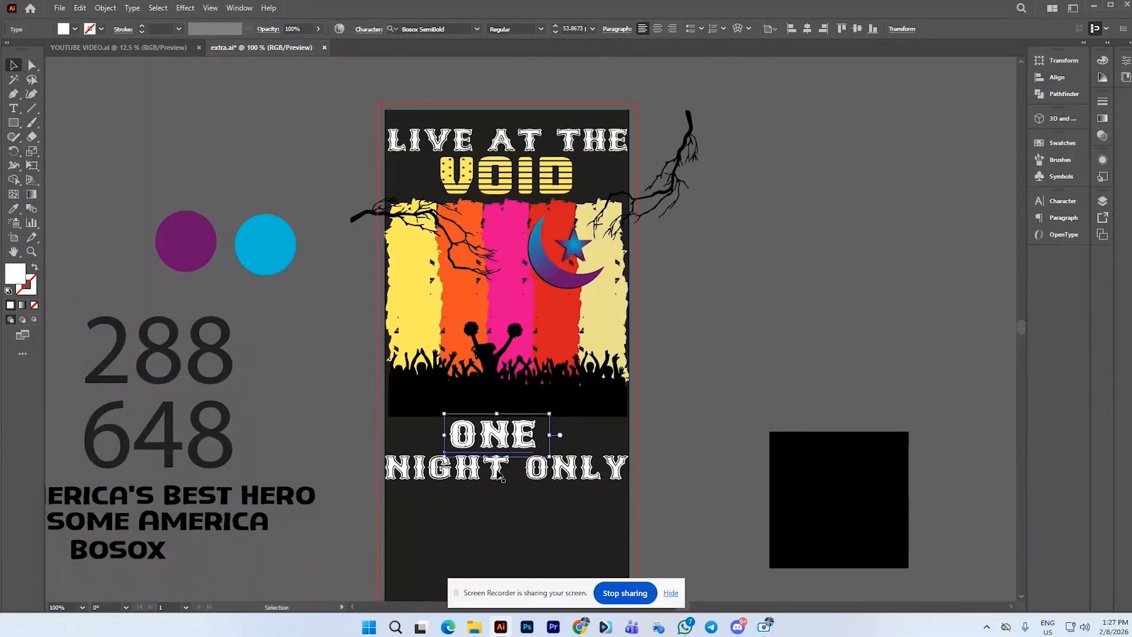
{"action": "scroll", "coordinate": [486, 464], "scroll_direction": "up", "scroll_amount": 1}
{"action": "left_click_drag", "start_coordinate": [487, 469], "coordinate": [494, 472]}
{"action": "scroll", "coordinate": [614, 397], "scroll_direction": "down", "scroll_amount": 2}
{"action": "left_click", "coordinate": [680, 383]}
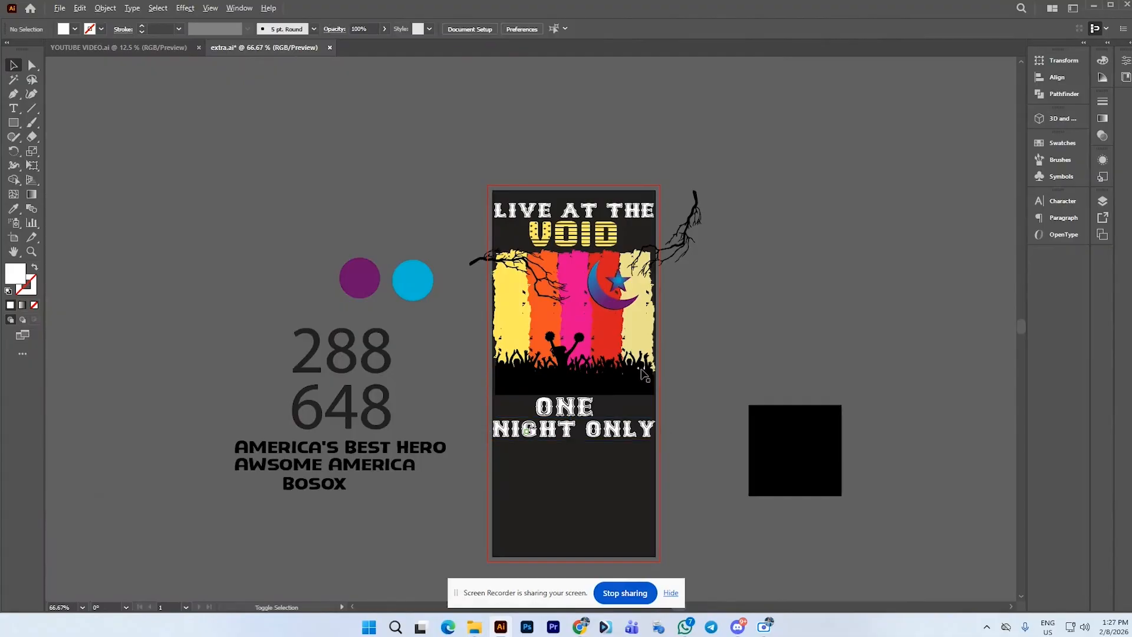
Trim the upper-right branch with Shape Builder, deleting its part that sticks out beyond the artboard
{"action": "scroll", "coordinate": [652, 323], "scroll_direction": "up", "scroll_amount": 1}
{"action": "left_click", "coordinate": [677, 227]}
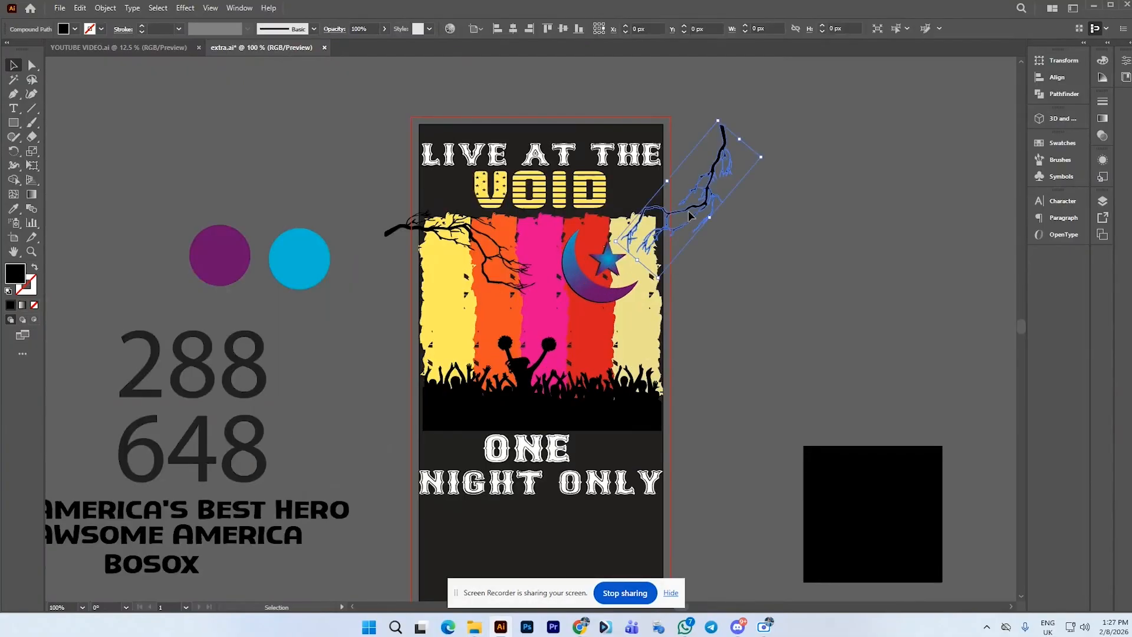
{"action": "left_click", "coordinate": [658, 229], "text": "shift"}
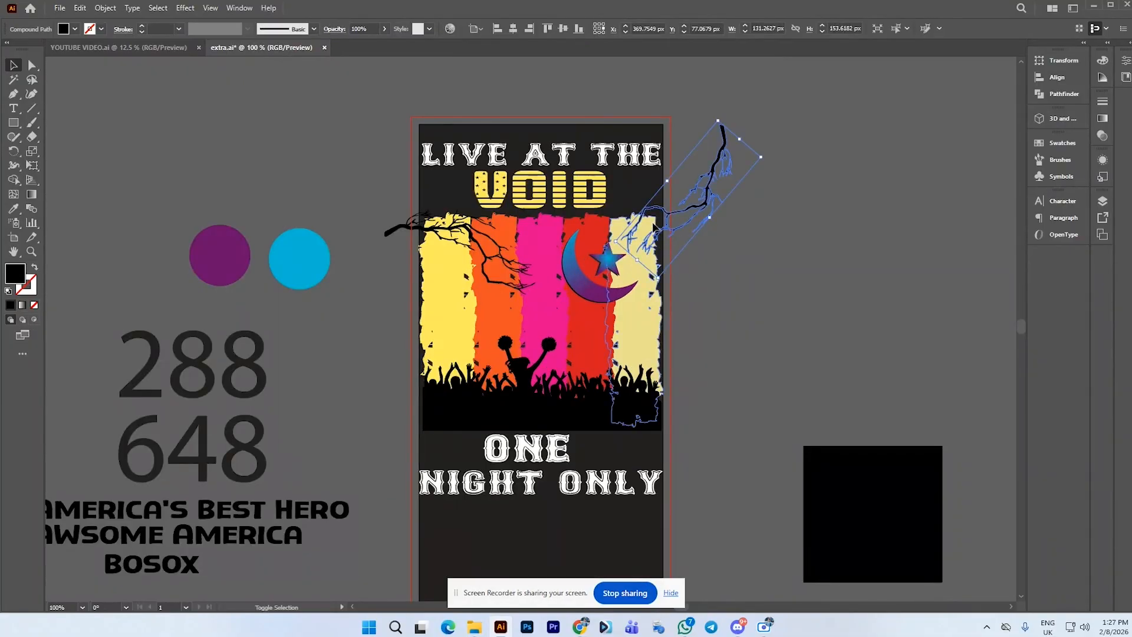
{"action": "left_click", "coordinate": [13, 181]}
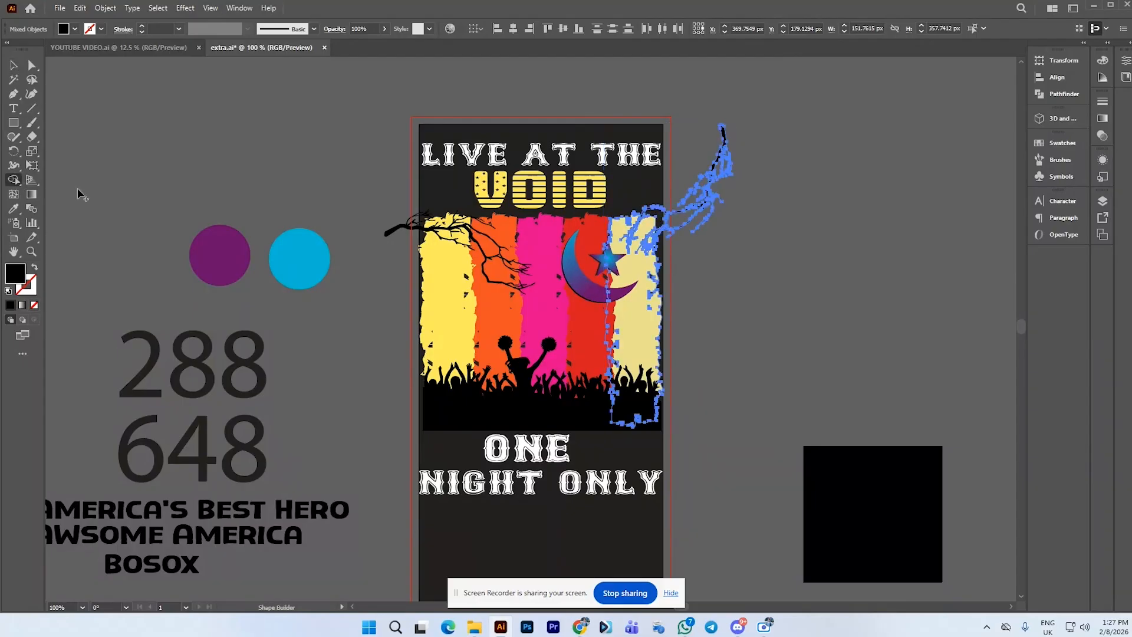
{"action": "scroll", "coordinate": [689, 201], "scroll_direction": "up", "scroll_amount": 1}
{"action": "left_click", "coordinate": [702, 223], "text": "alt"}
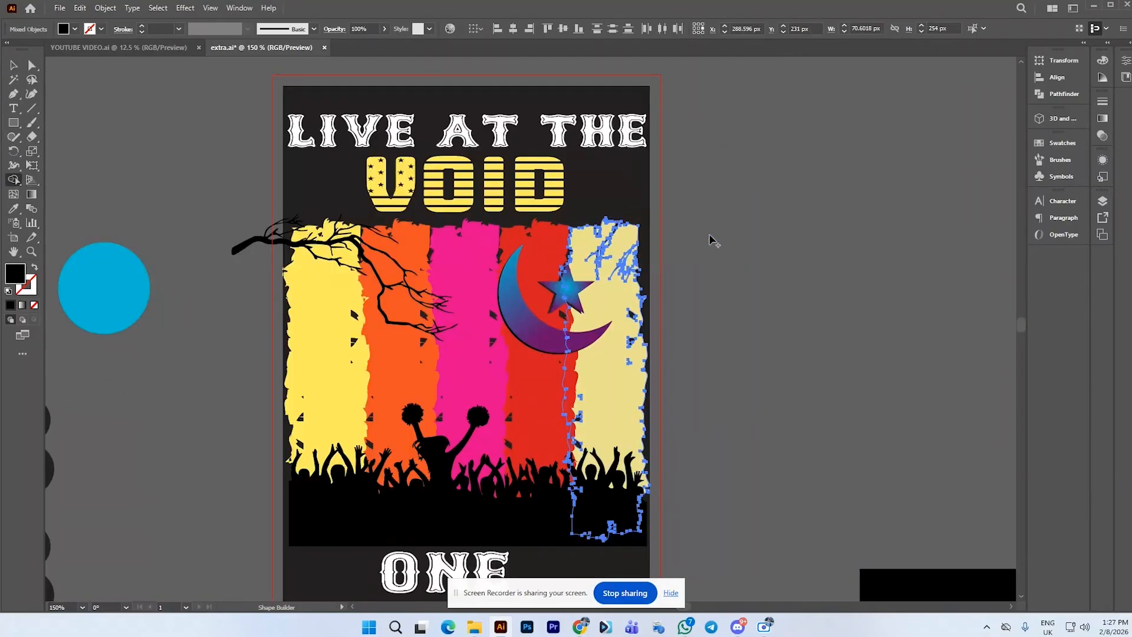
Trim the left branch with Shape Builder, deleting its part that extends past the artboard's edge
{"action": "left_click", "coordinate": [13, 65]}
{"action": "left_click", "coordinate": [240, 223]}
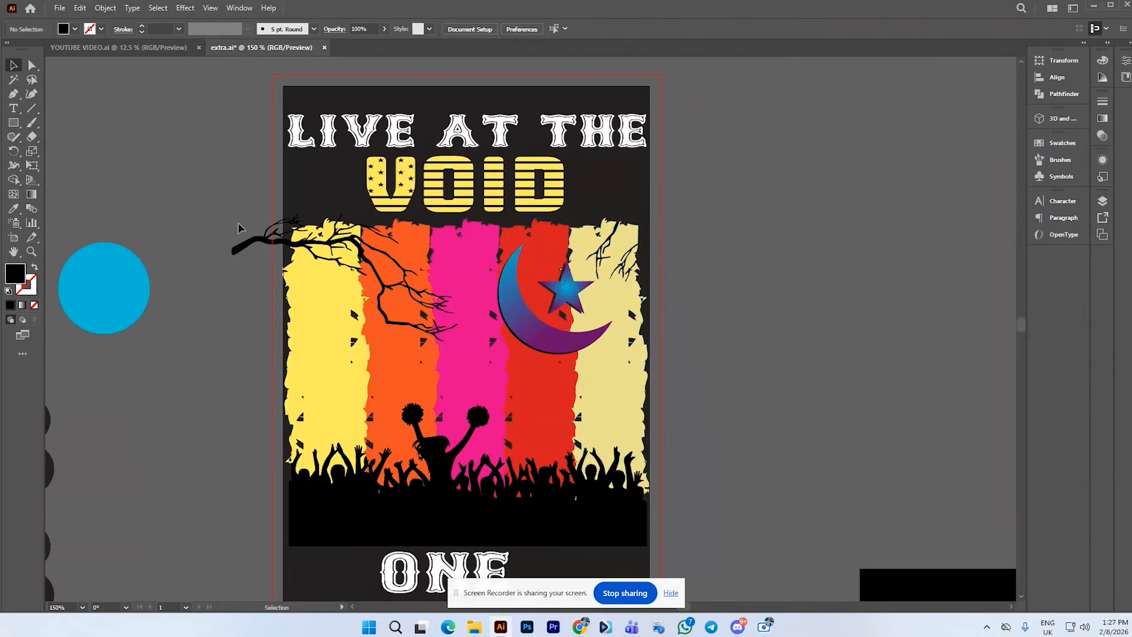
{"action": "left_click", "coordinate": [242, 246]}
{"action": "left_click", "coordinate": [13, 180]}
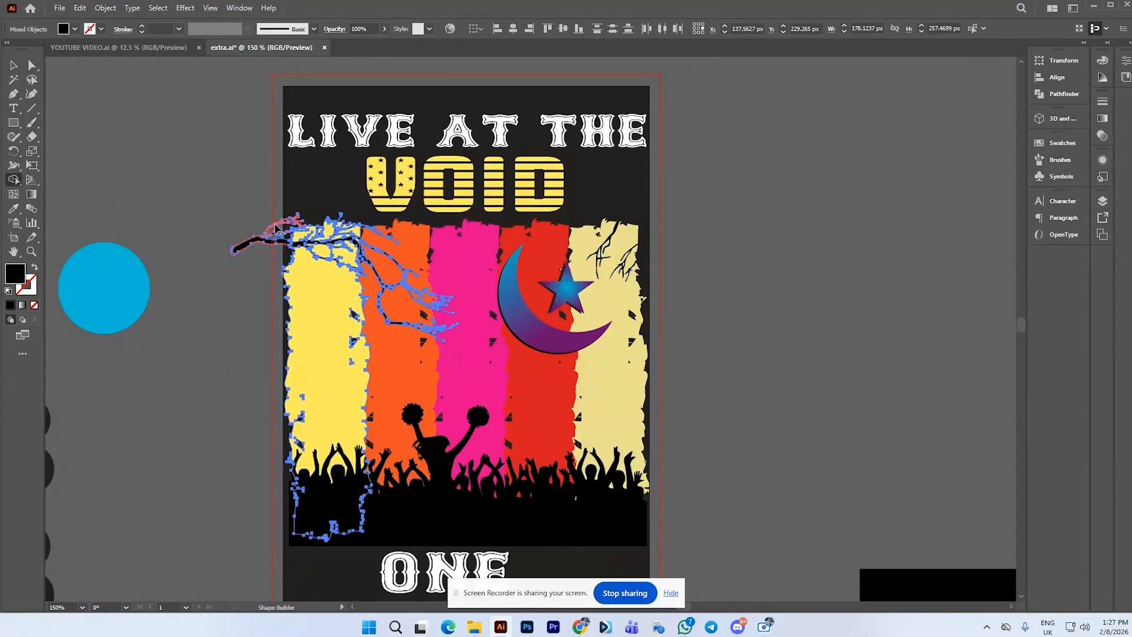
{"action": "left_click", "coordinate": [270, 253], "text": "alt"}
{"action": "left_click", "coordinate": [13, 65]}
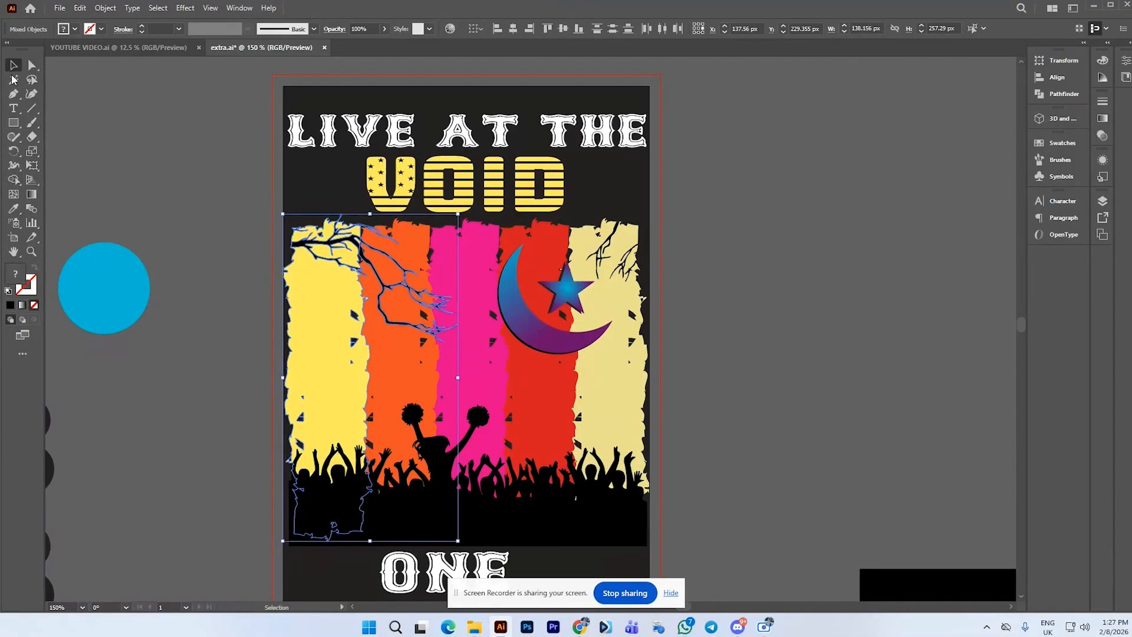
{"action": "left_click", "coordinate": [201, 160]}
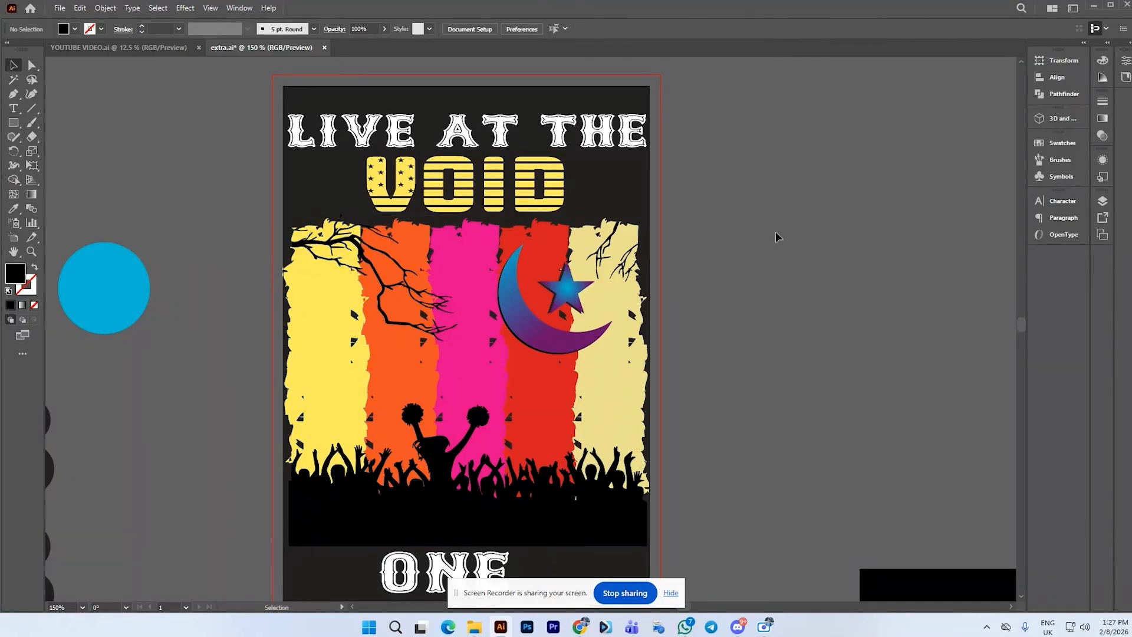
Convert the ONE text to outlines and add NIGHT ONLY to the selection
{"action": "scroll", "coordinate": [744, 249], "scroll_direction": "down", "scroll_amount": 1}
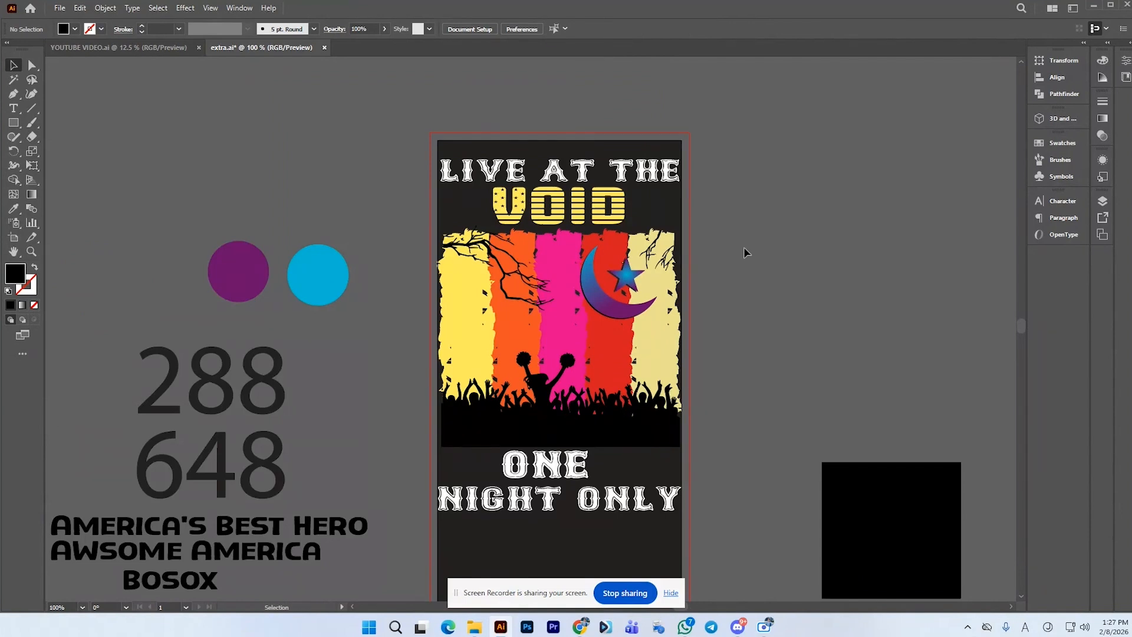
{"action": "left_click_drag", "start_coordinate": [553, 468], "coordinate": [556, 469]}
{"action": "right_click", "coordinate": [555, 470]}
{"action": "left_click", "coordinate": [614, 277]}
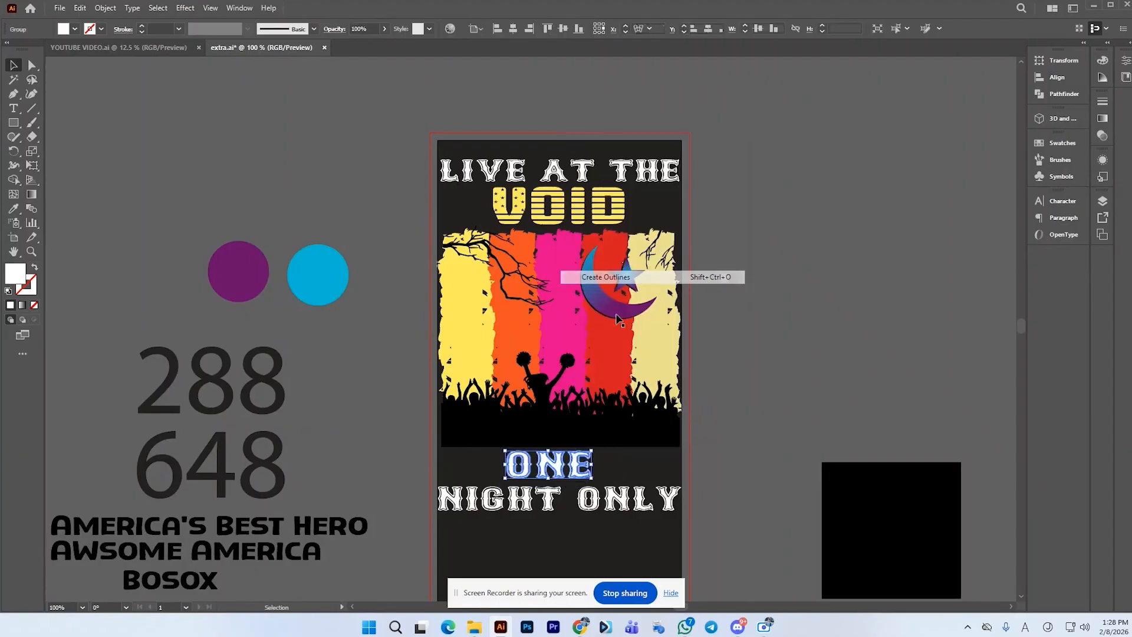
{"action": "left_click", "coordinate": [529, 499], "text": "shift"}
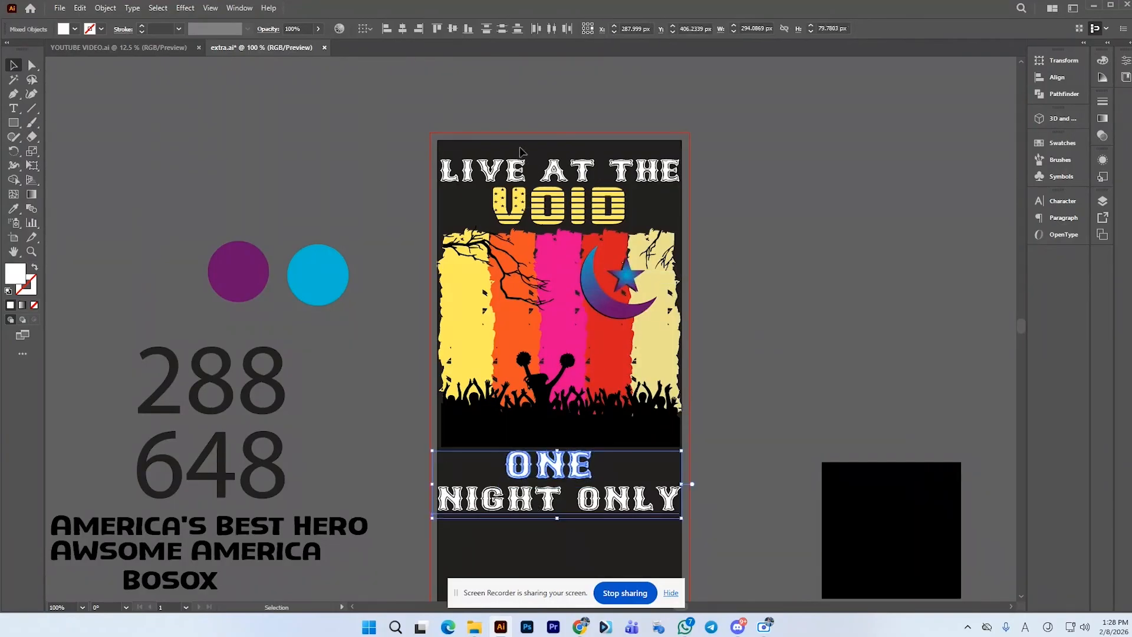
Convert the LIVE AT THE VOID title text to outlines
{"action": "left_click", "coordinate": [565, 215]}
{"action": "right_click", "coordinate": [557, 198]}
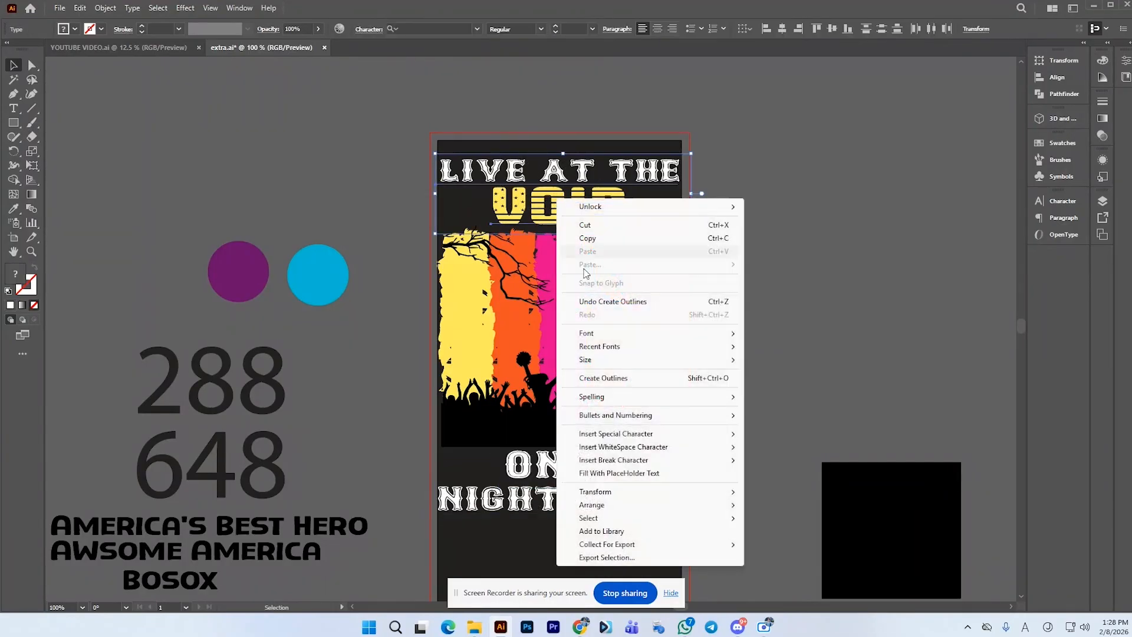
{"action": "left_click", "coordinate": [612, 384]}
Convert the NIGHT ONLY text to outlines
{"action": "left_click", "coordinate": [510, 506]}
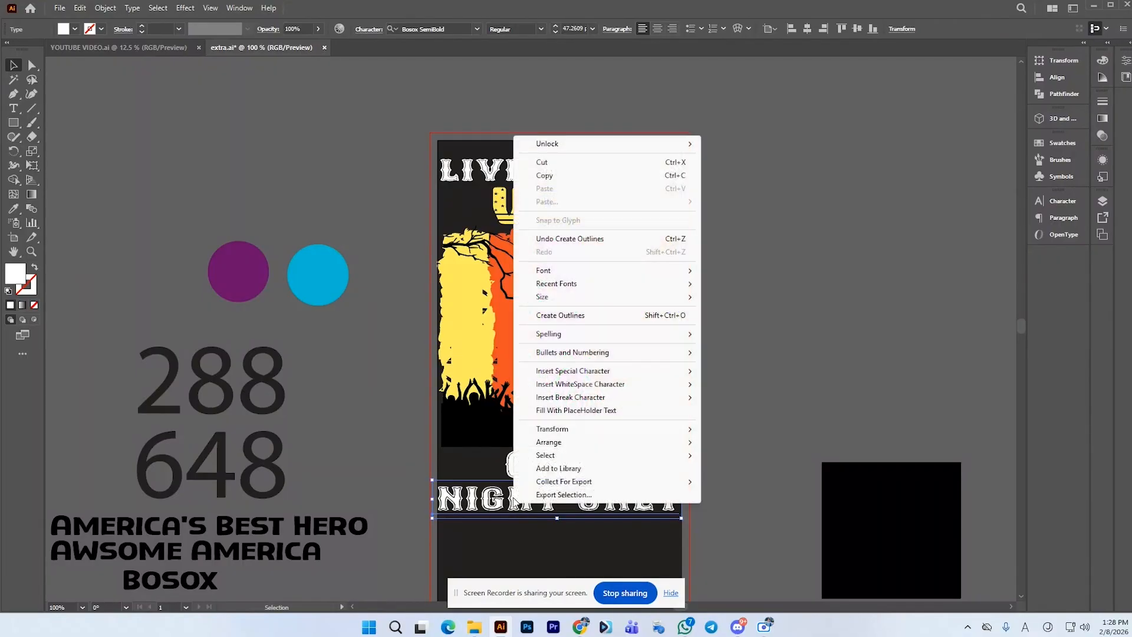
{"action": "right_click", "coordinate": [514, 504]}
{"action": "left_click", "coordinate": [590, 315]}
{"action": "left_click", "coordinate": [745, 296]}
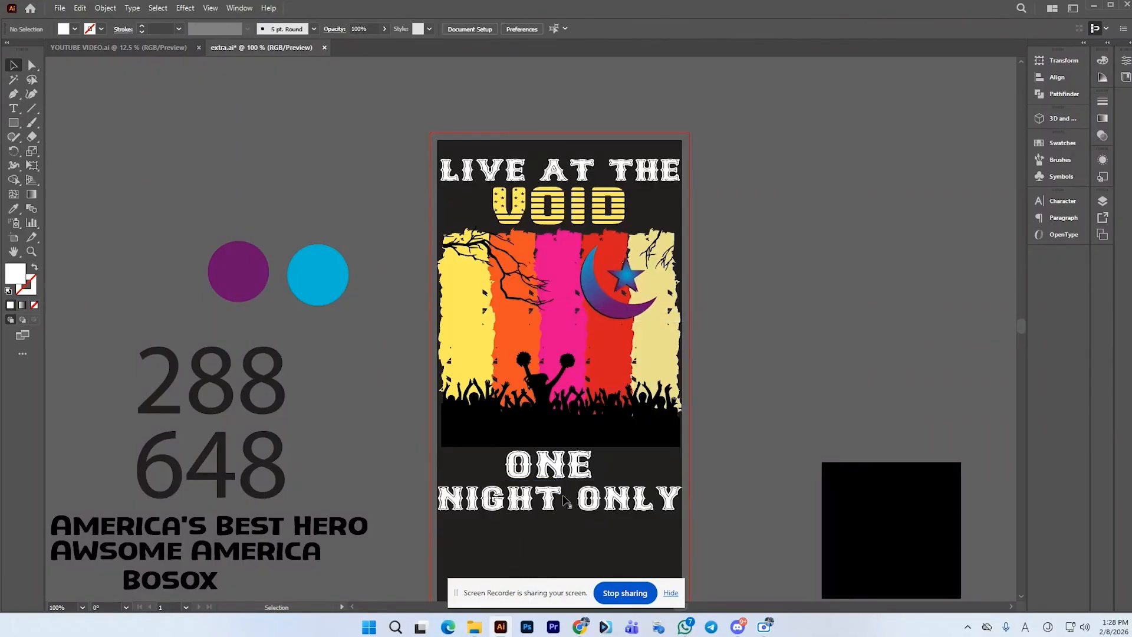
Fill the ONE text with the yellow of VOID using the Eyedropper
{"action": "left_click", "coordinate": [575, 472]}
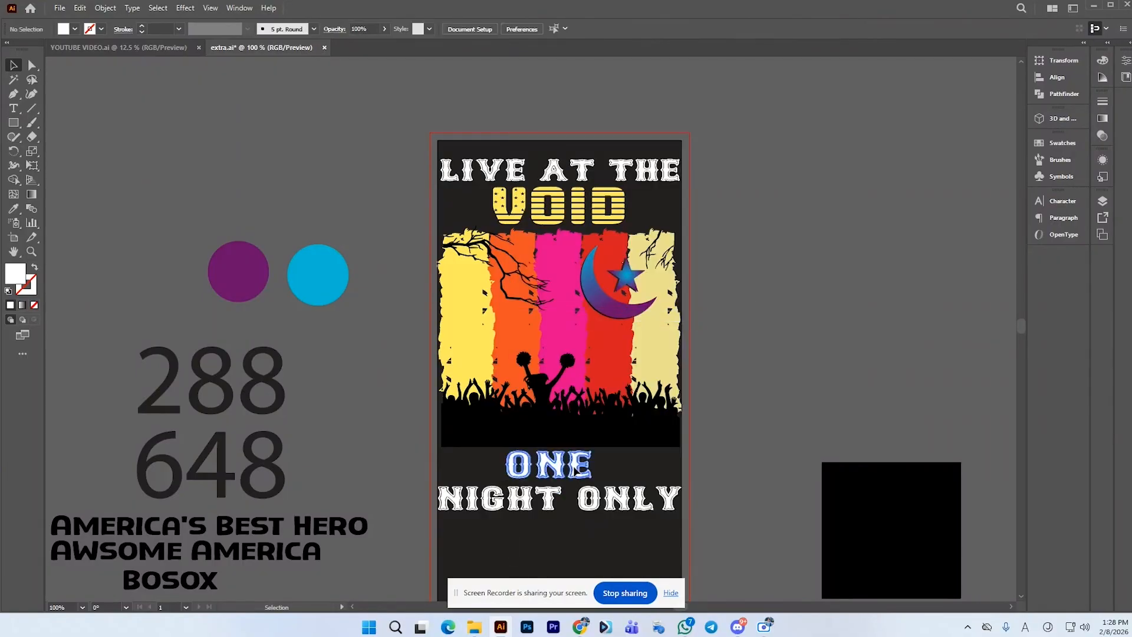
{"action": "left_click", "coordinate": [13, 208]}
{"action": "left_click", "coordinate": [474, 199]}
{"action": "left_click", "coordinate": [501, 202]}
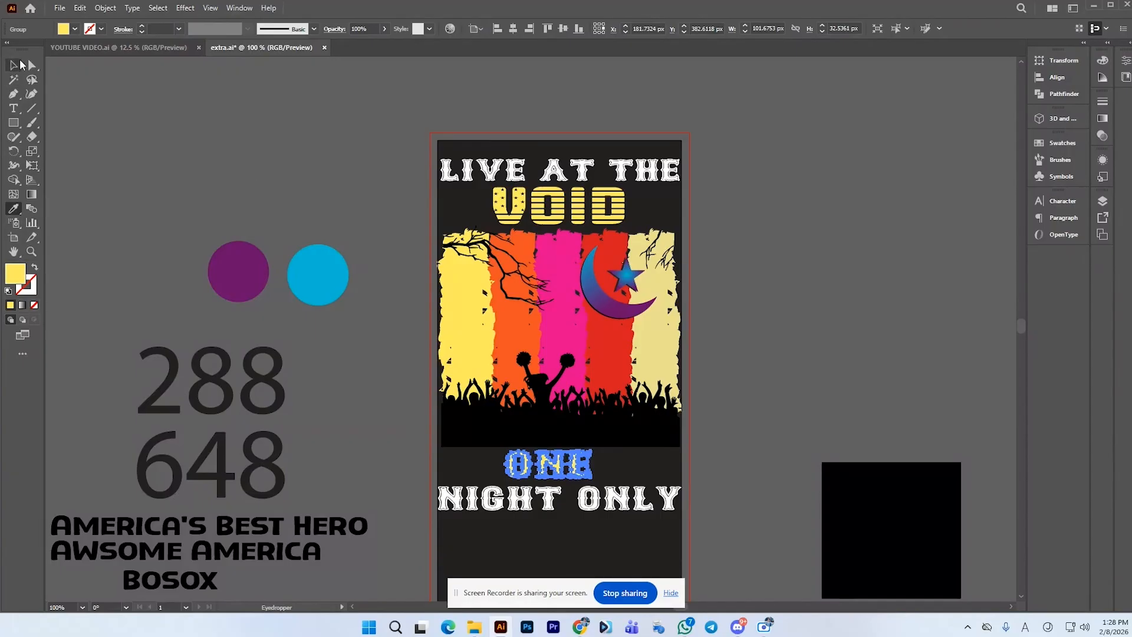
{"action": "left_click", "coordinate": [14, 66]}
{"action": "left_click", "coordinate": [288, 152]}
Recolor VOID and ONE together with the orange sampled from the orange stripe using the Eyedropper
{"action": "scroll", "coordinate": [529, 453], "scroll_direction": "up", "scroll_amount": 1}
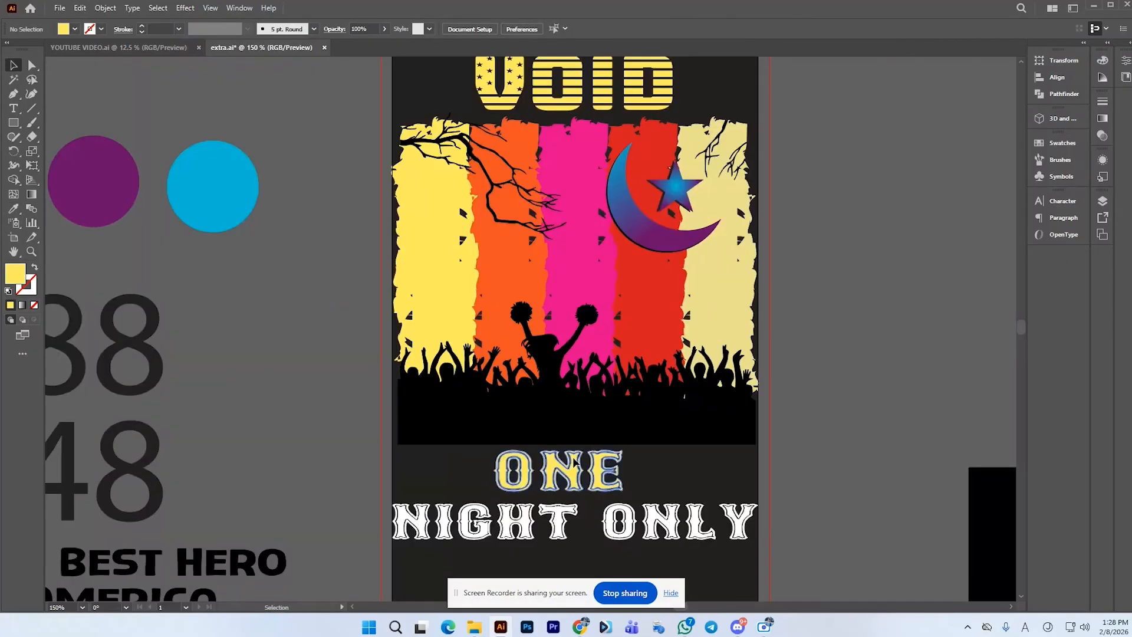
{"action": "left_click_drag", "start_coordinate": [572, 462], "coordinate": [579, 463]}
{"action": "scroll", "coordinate": [570, 447], "scroll_direction": "down", "scroll_amount": 1}
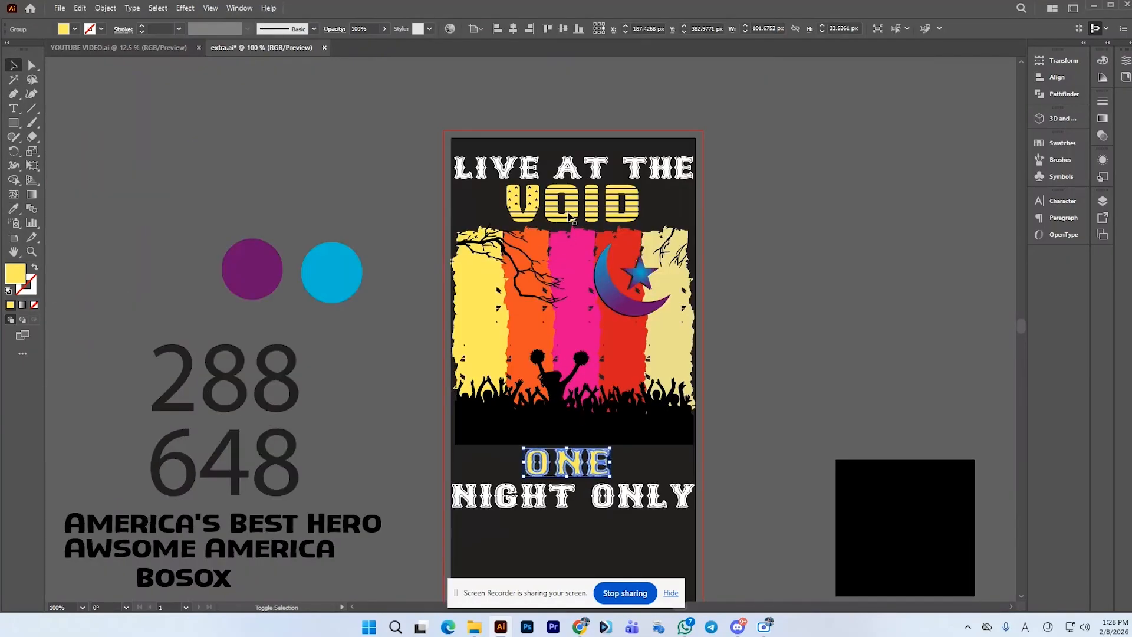
{"action": "left_click", "coordinate": [544, 216], "text": "shift"}
{"action": "left_click", "coordinate": [14, 209]}
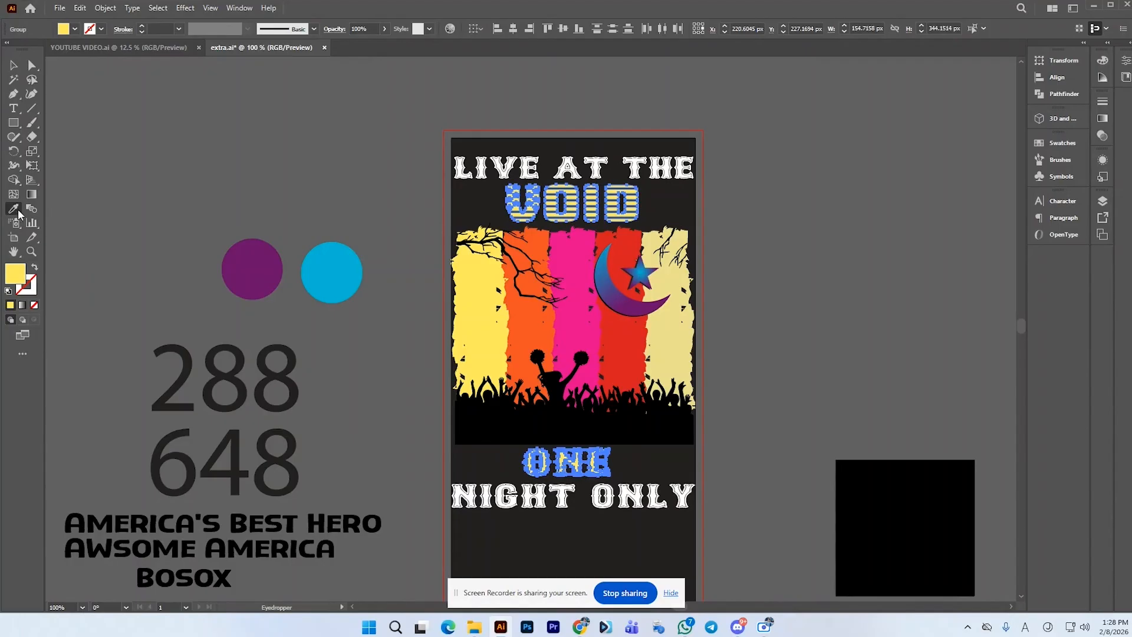
{"action": "left_click", "coordinate": [636, 335]}
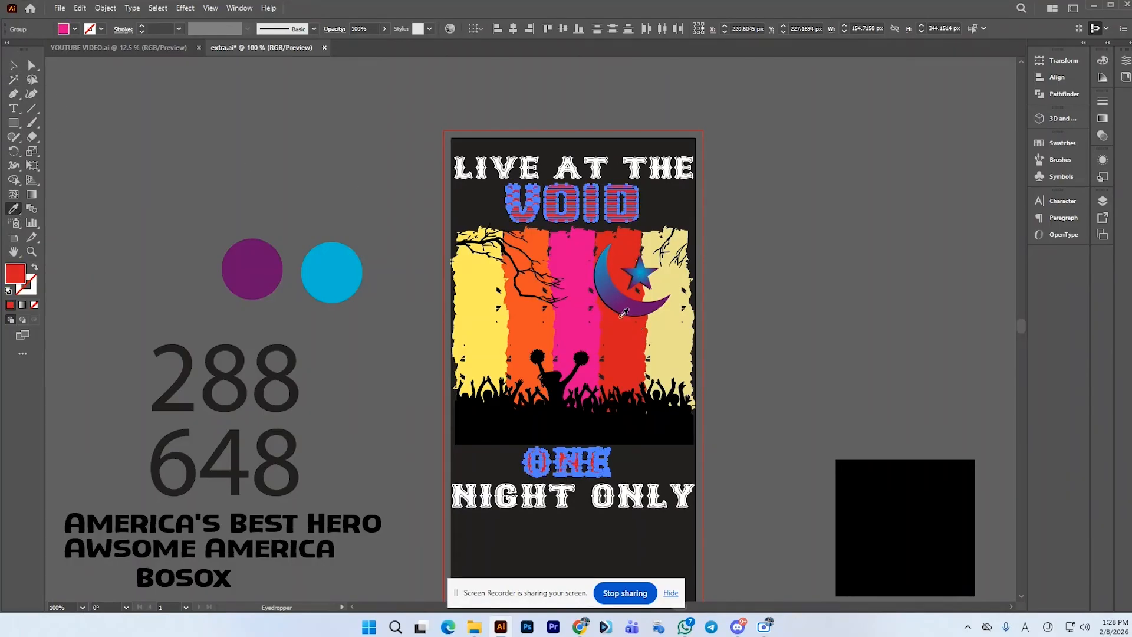
{"action": "left_click", "coordinate": [548, 319]}
{"action": "key", "text": "v"}
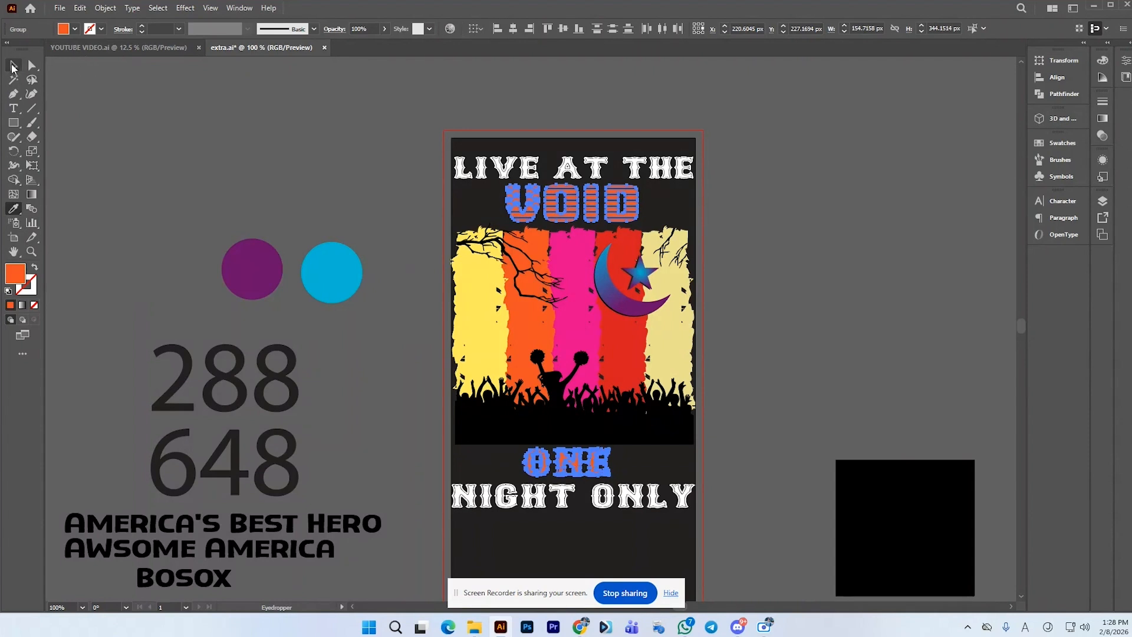
{"action": "left_click", "coordinate": [239, 105]}
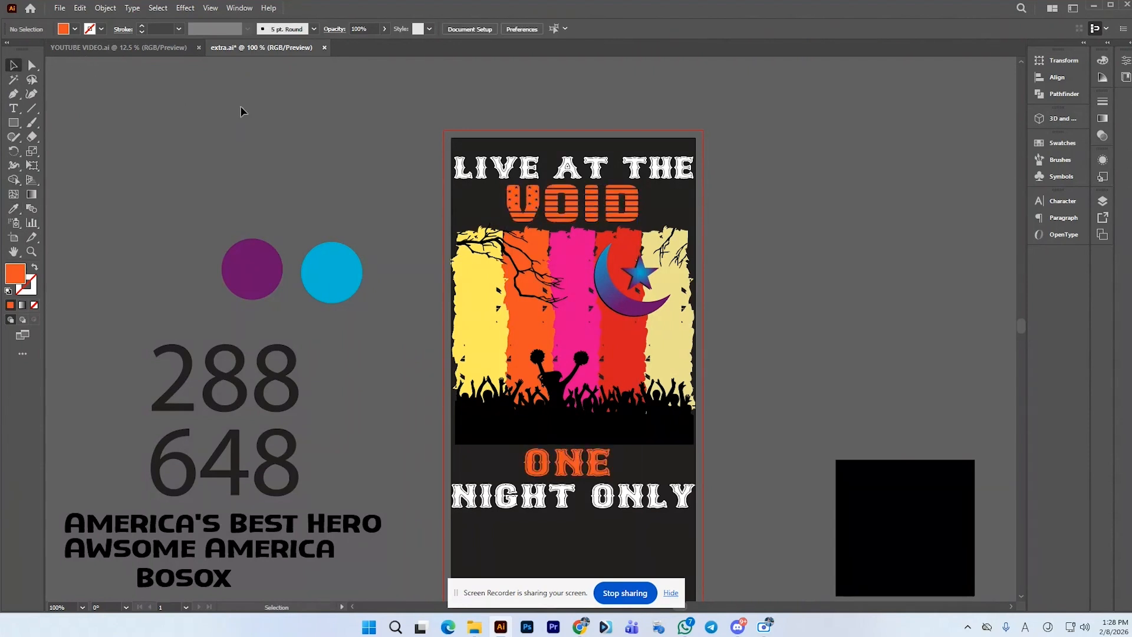
Recolor LIVE AT THE and NIGHT ONLY with the yellow sampled from the left yellow stripe
{"action": "left_click", "coordinate": [534, 507]}
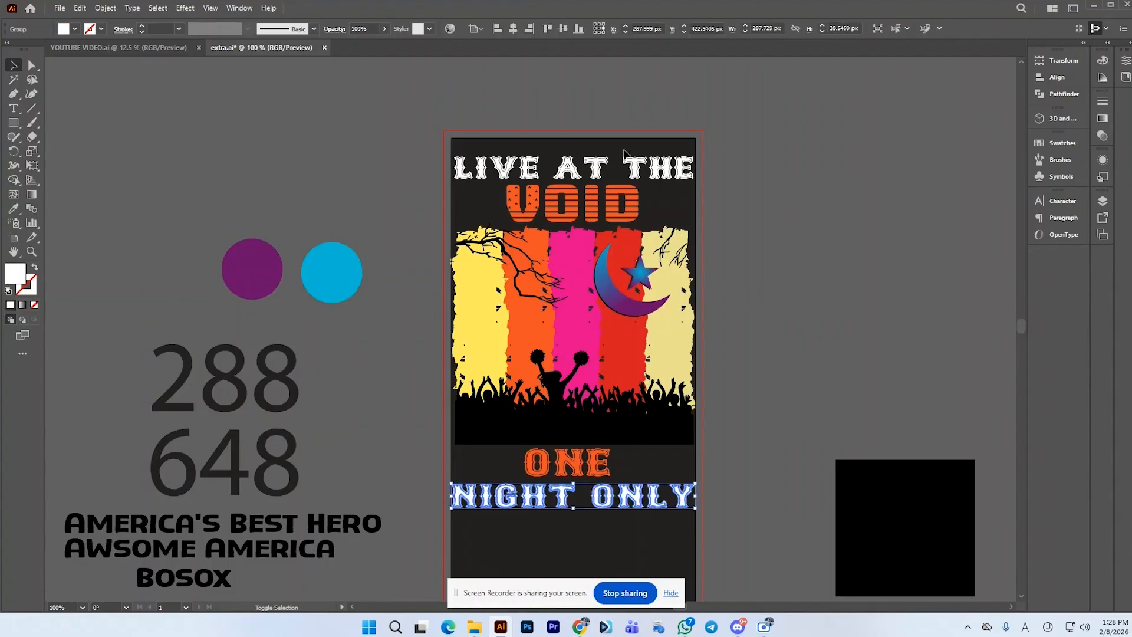
{"action": "left_click", "coordinate": [607, 169], "text": "shift"}
{"action": "left_click", "coordinate": [13, 208]}
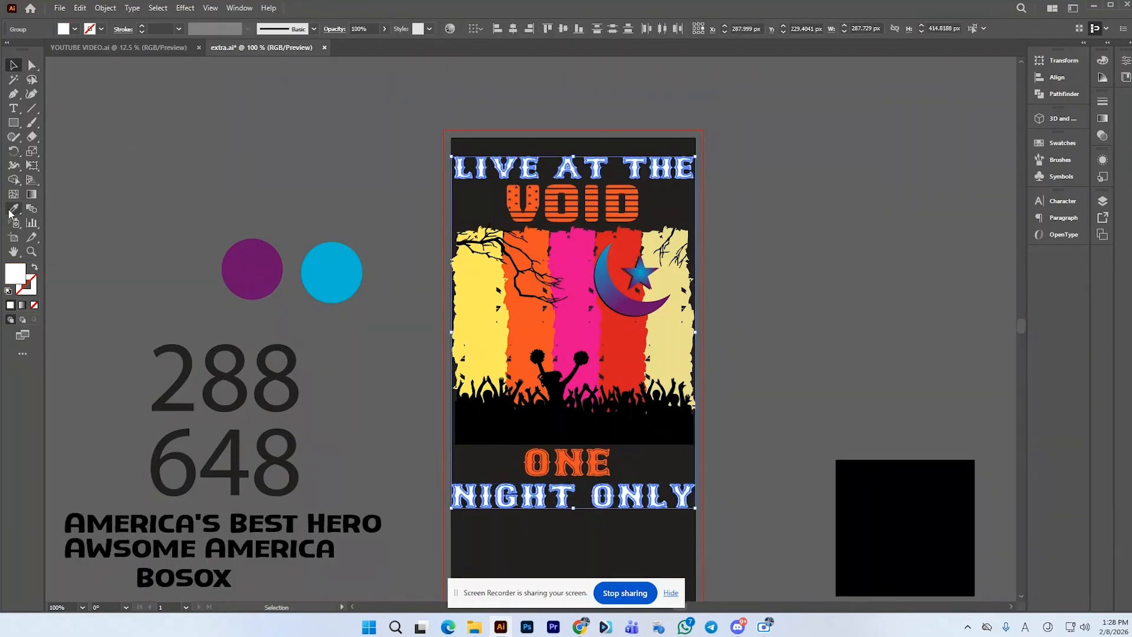
{"action": "left_click", "coordinate": [476, 258]}
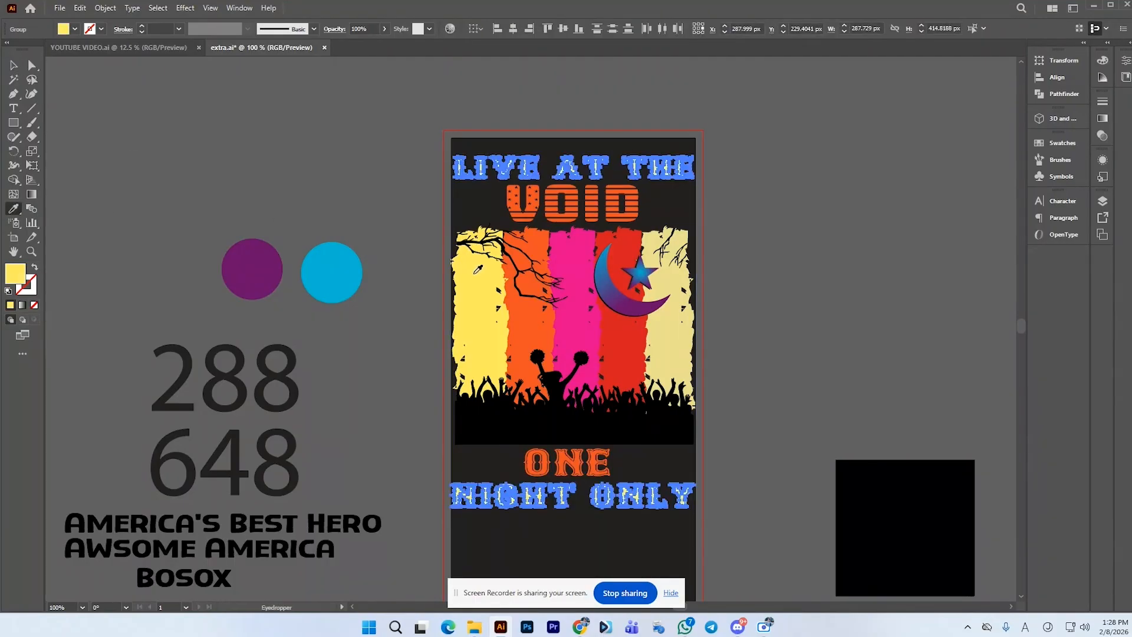
{"action": "left_click", "coordinate": [13, 65]}
{"action": "left_click", "coordinate": [242, 123]}
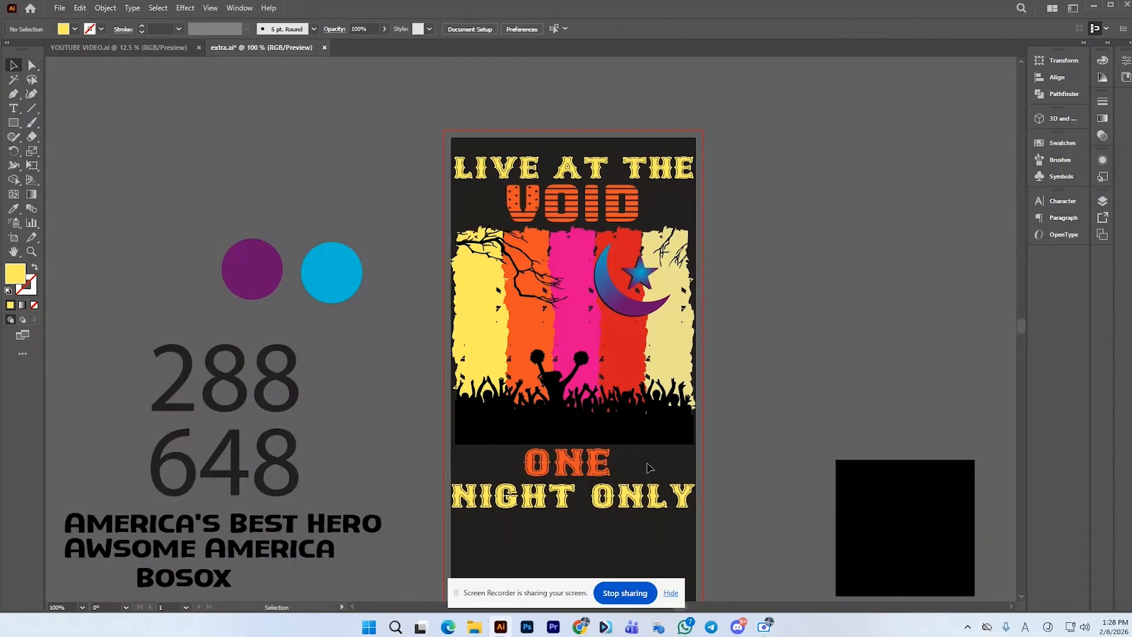
Draw a thin yellow rectangle about 76 × 5 px to the left of the ONE text
{"action": "left_click", "coordinate": [13, 122]}
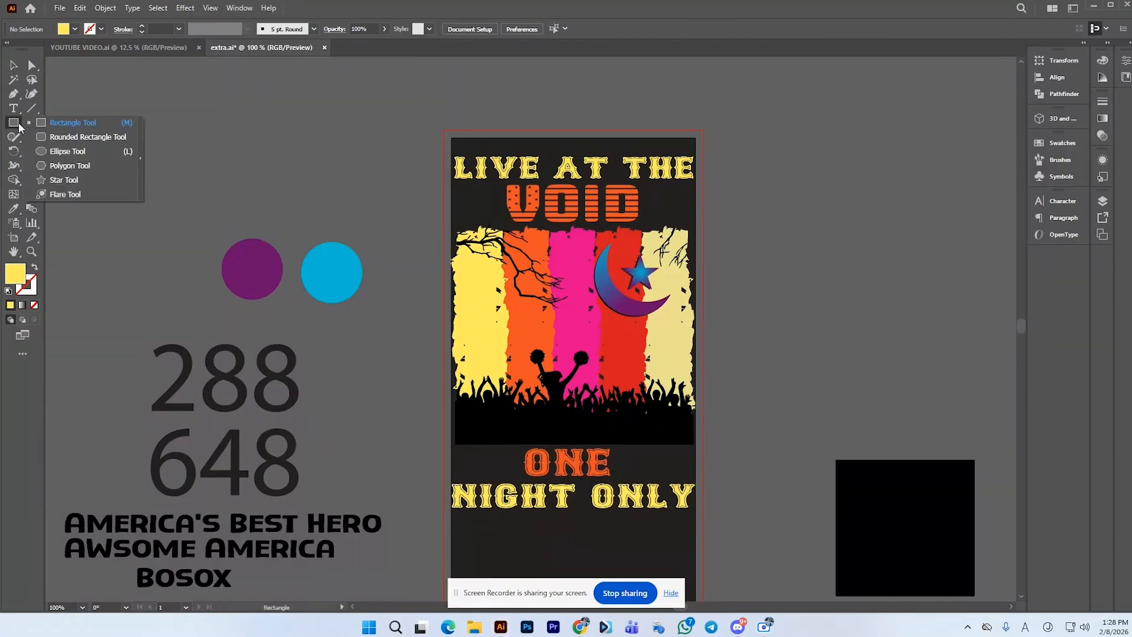
{"action": "left_click", "coordinate": [60, 178]}
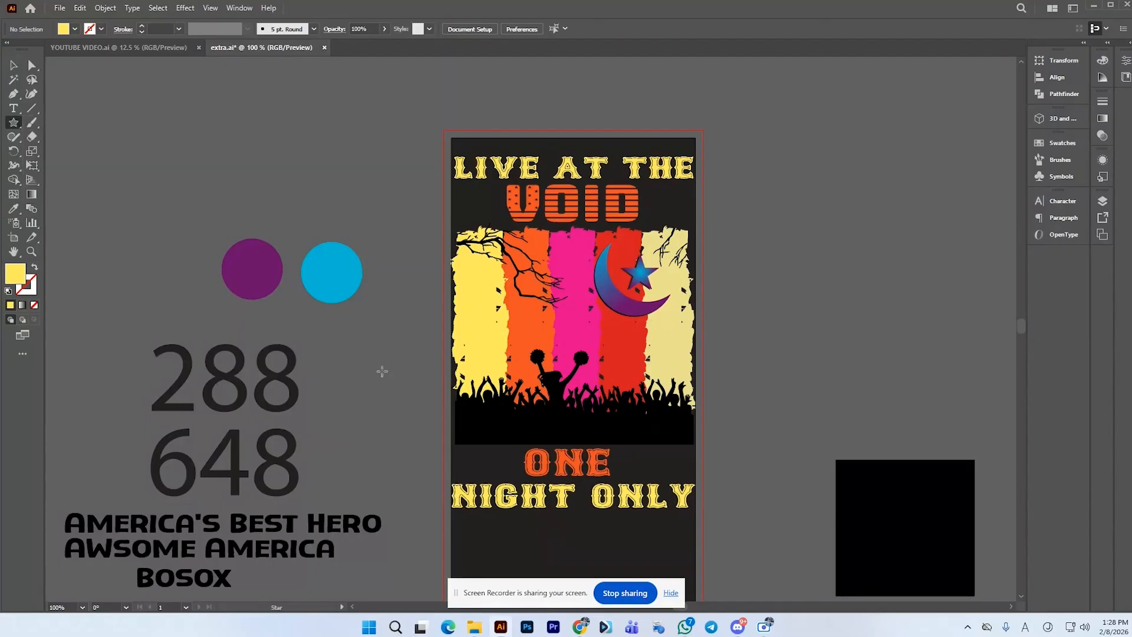
{"action": "scroll", "coordinate": [452, 473], "scroll_direction": "up", "scroll_amount": 1}
{"action": "left_click", "coordinate": [13, 123]}
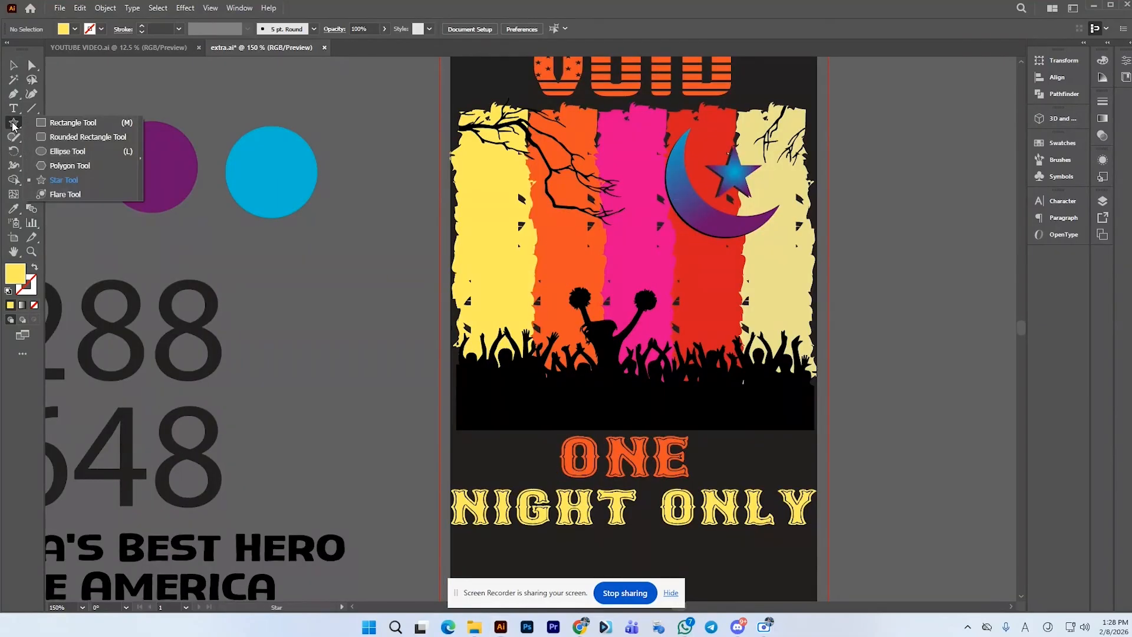
{"action": "left_click", "coordinate": [59, 118]}
{"action": "scroll", "coordinate": [447, 452], "scroll_direction": "up", "scroll_amount": 1}
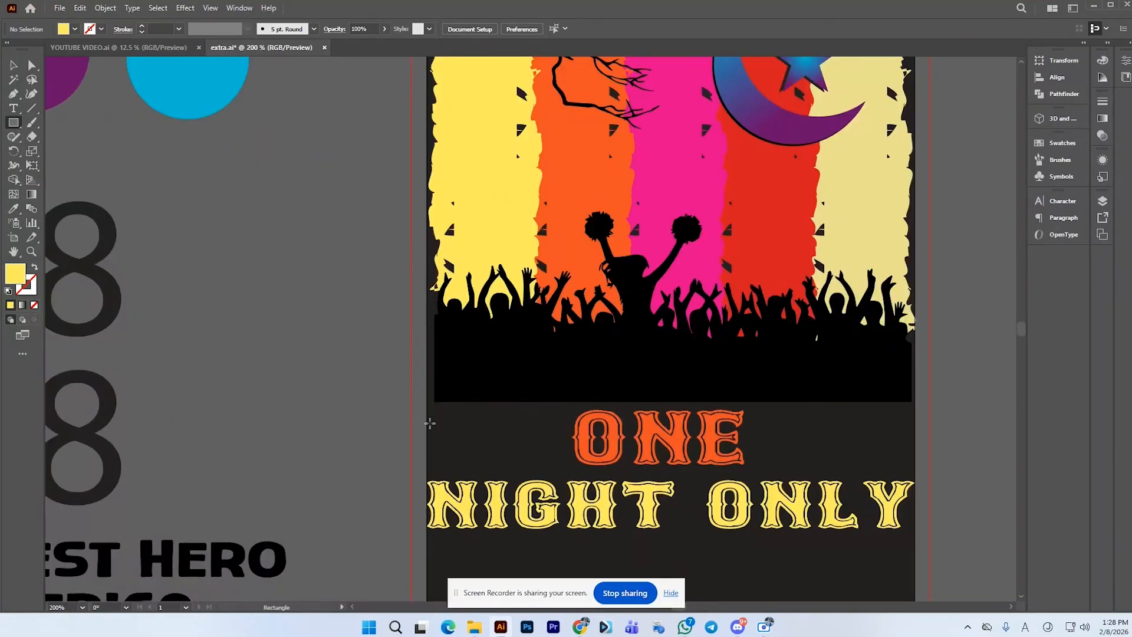
{"action": "left_click_drag", "start_coordinate": [428, 417], "coordinate": [524, 419]}
{"action": "key", "text": "ctrl+z"}
{"action": "mouse_move", "coordinate": [427, 417]}
{"action": "left_mouse_down"}
{"action": "mouse_move", "coordinate": [571, 422]}
{"action": "mouse_move", "coordinate": [557, 423]}
{"action": "left_mouse_up"}
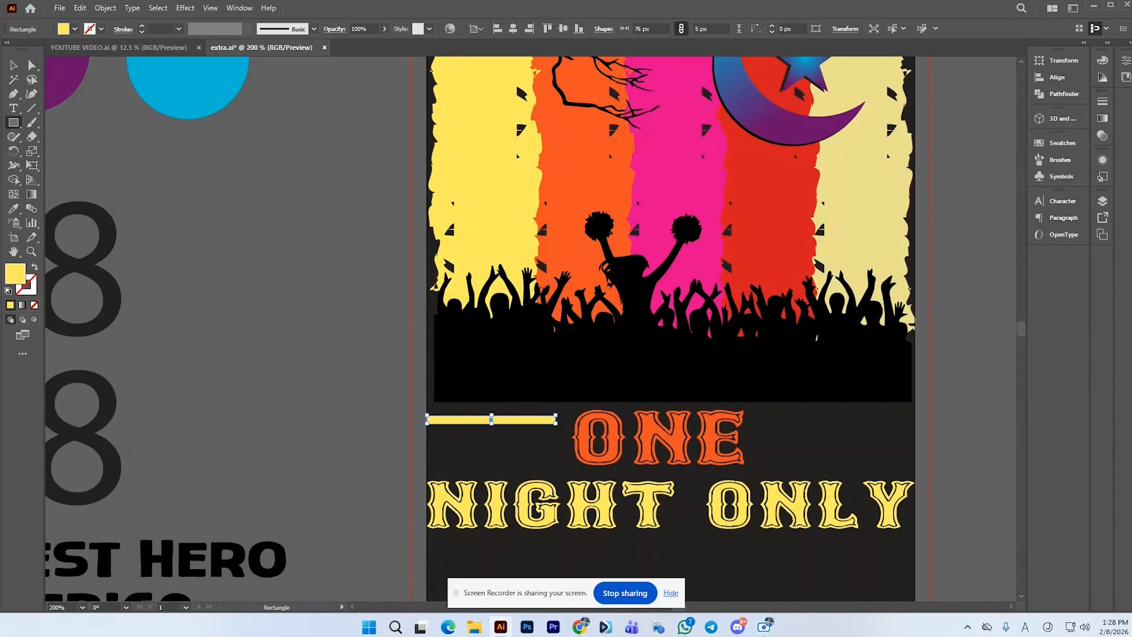
Round the thin rectangle's corners to about 2.5 px with Direct Selection
{"action": "left_click", "coordinate": [32, 65]}
{"action": "scroll", "coordinate": [393, 417], "scroll_direction": "up", "scroll_amount": 2}
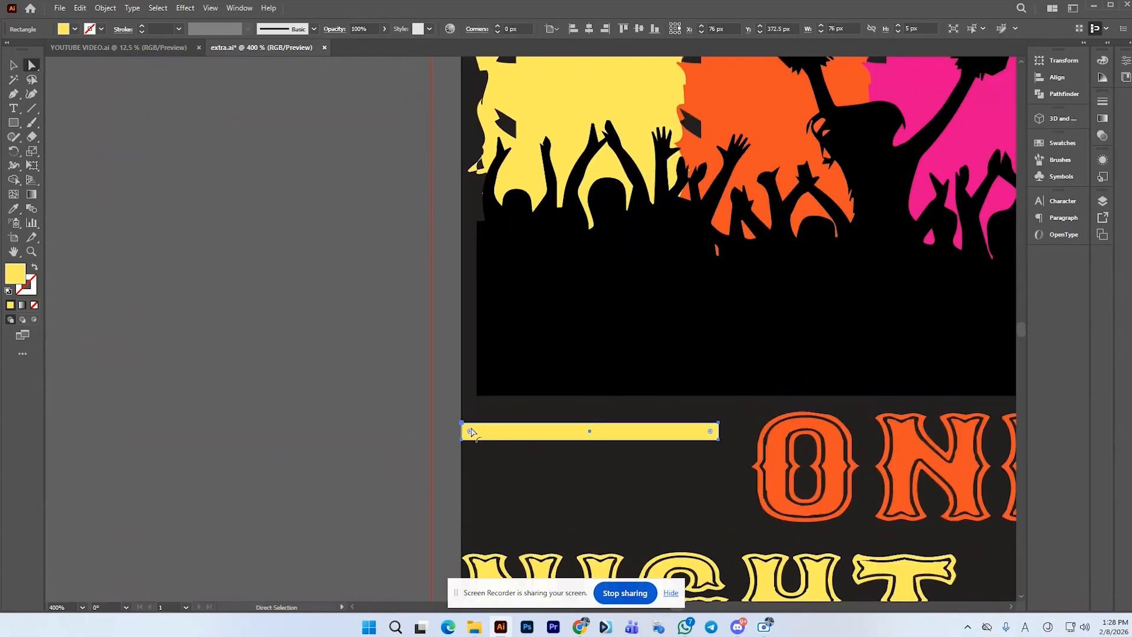
{"action": "left_click_drag", "start_coordinate": [472, 432], "coordinate": [498, 445]}
{"action": "scroll", "coordinate": [358, 331], "scroll_direction": "down", "scroll_amount": 2}
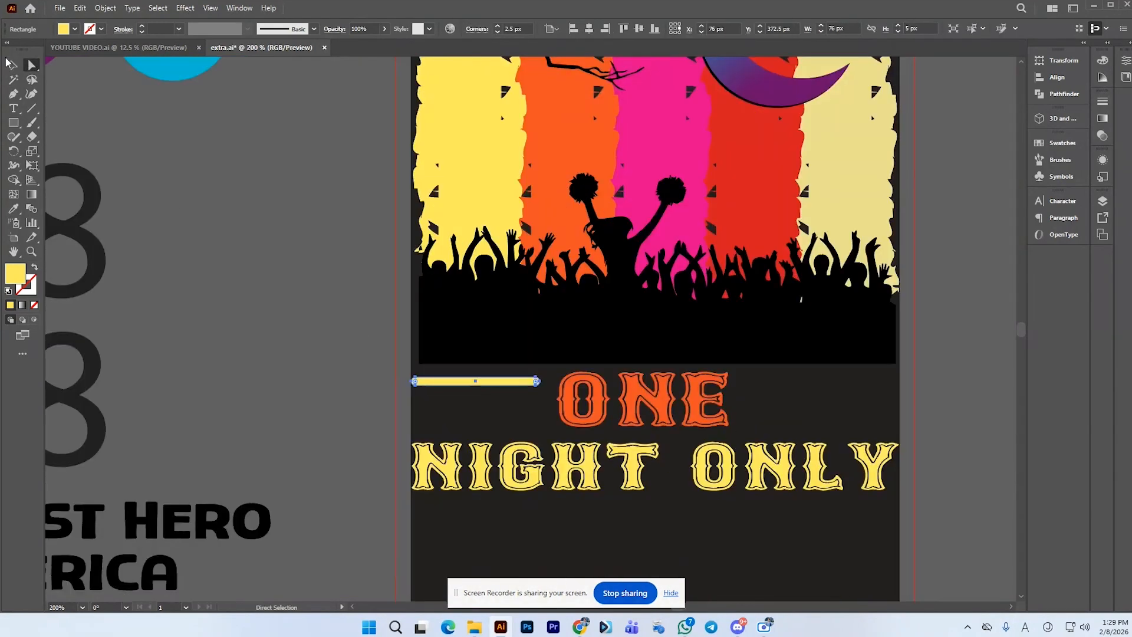
Duplicate the bar downward twice to stack three bars beside ONE
{"action": "left_click", "coordinate": [12, 65]}
{"action": "mouse_move", "coordinate": [519, 385]}
{"action": "left_mouse_down"}
{"action": "mouse_move", "coordinate": [522, 421]}
{"action": "mouse_move", "coordinate": [519, 406]}
{"action": "left_mouse_up"}
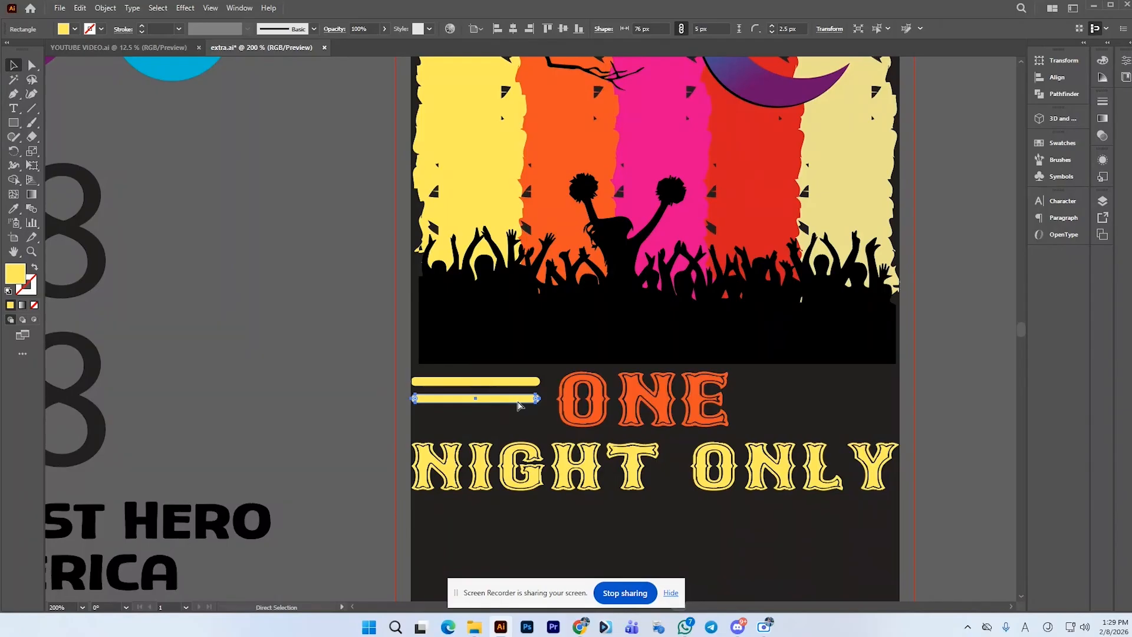
{"action": "key", "text": "ctrl+d"}
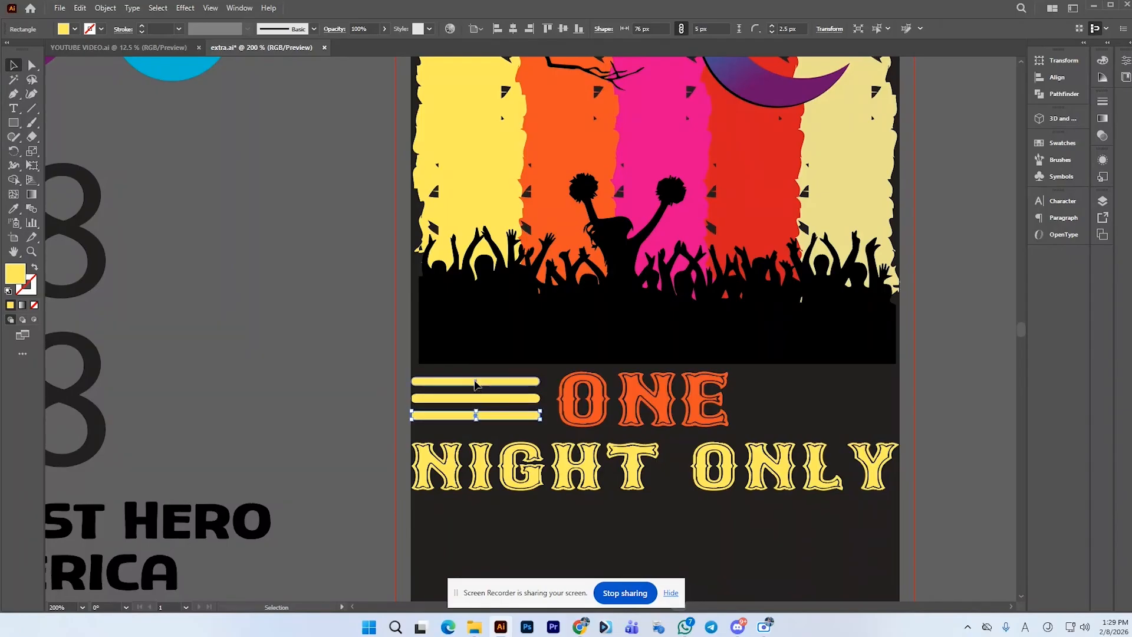
Delete the stacked yellow bars
{"action": "scroll", "coordinate": [442, 388], "scroll_direction": "down", "scroll_amount": 2}
{"action": "left_click", "coordinate": [385, 385]}
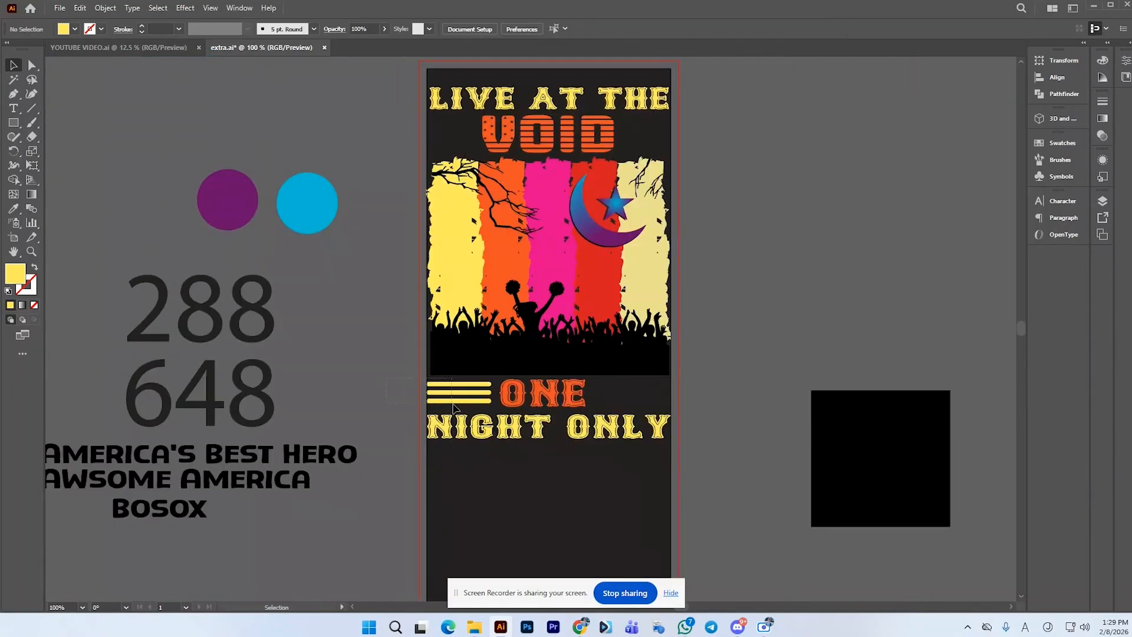
{"action": "left_click_drag", "start_coordinate": [454, 407], "coordinate": [454, 407]}
{"action": "key", "text": "Delete"}
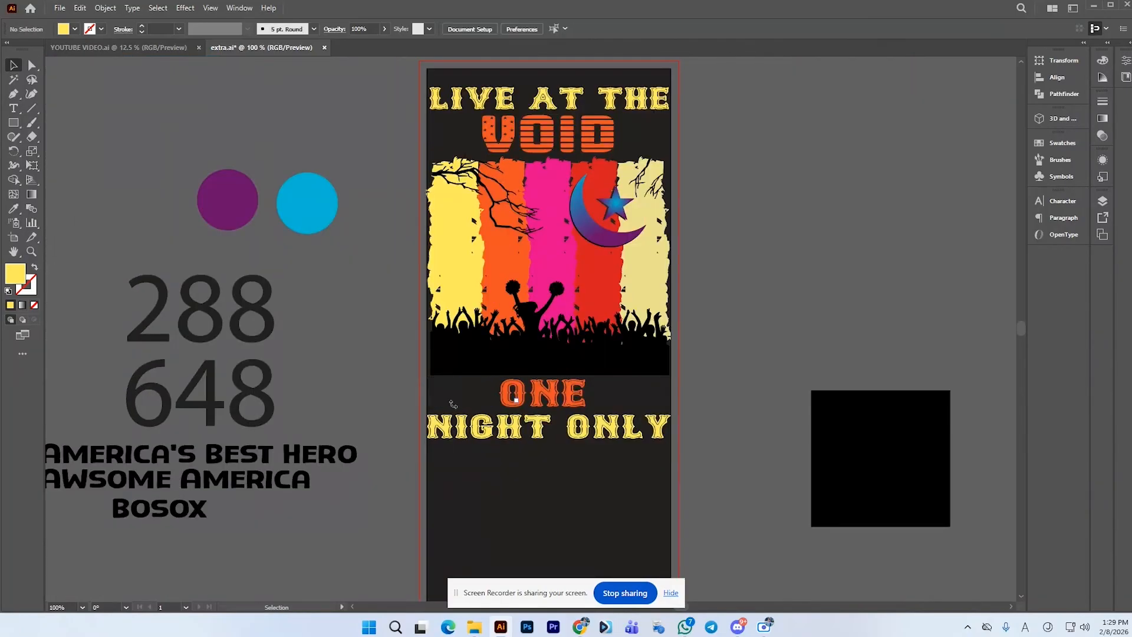
Draw a horizontal line about 76 px long to the left of the ONE text
{"action": "left_click", "coordinate": [35, 110]}
{"action": "scroll", "coordinate": [478, 412], "scroll_direction": "up", "scroll_amount": 2}
{"action": "left_click_drag", "start_coordinate": [400, 365], "coordinate": [464, 364]}
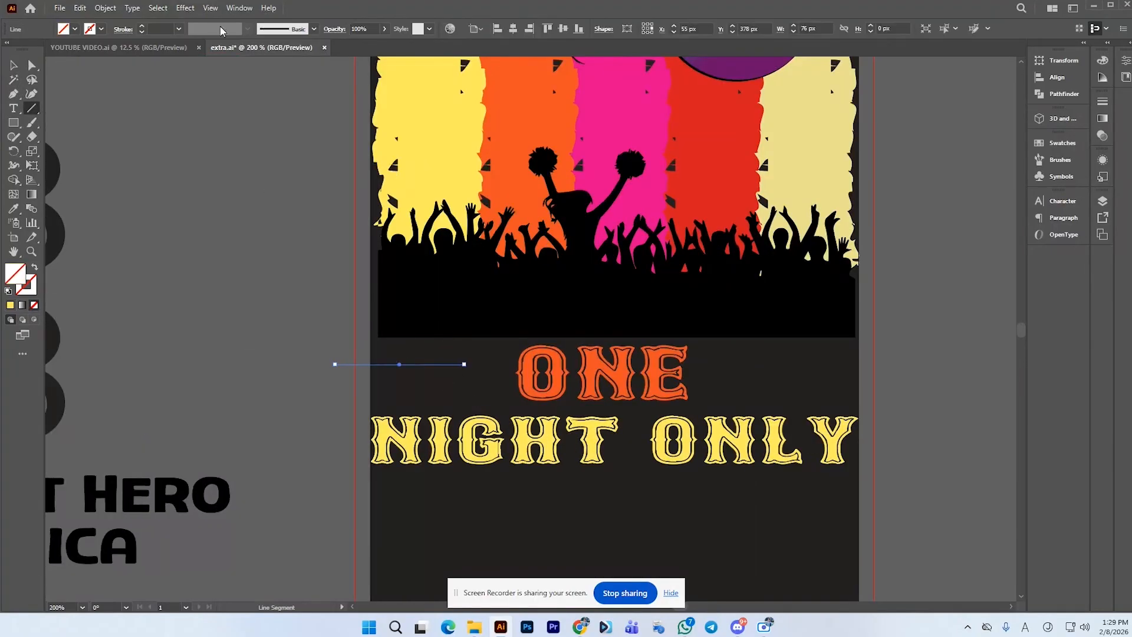
Set the line's stroke to 5 pt white
{"action": "left_click", "coordinate": [143, 26]}
{"action": "left_click", "coordinate": [143, 26]}
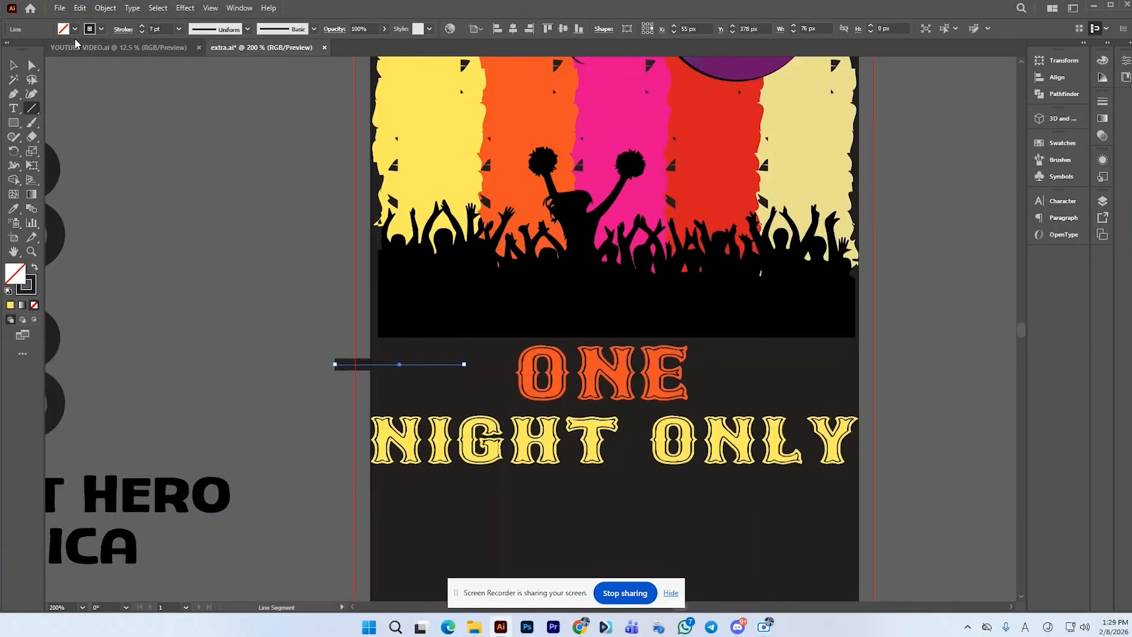
{"action": "left_click", "coordinate": [142, 32]}
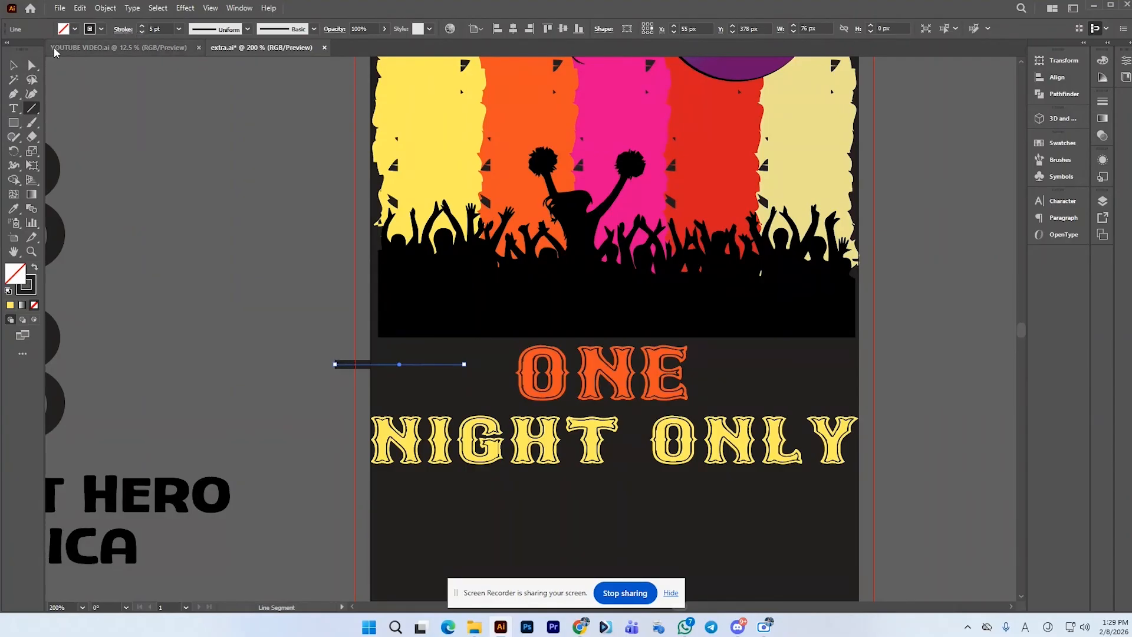
{"action": "left_click", "coordinate": [100, 30]}
{"action": "left_click", "coordinate": [17, 50]}
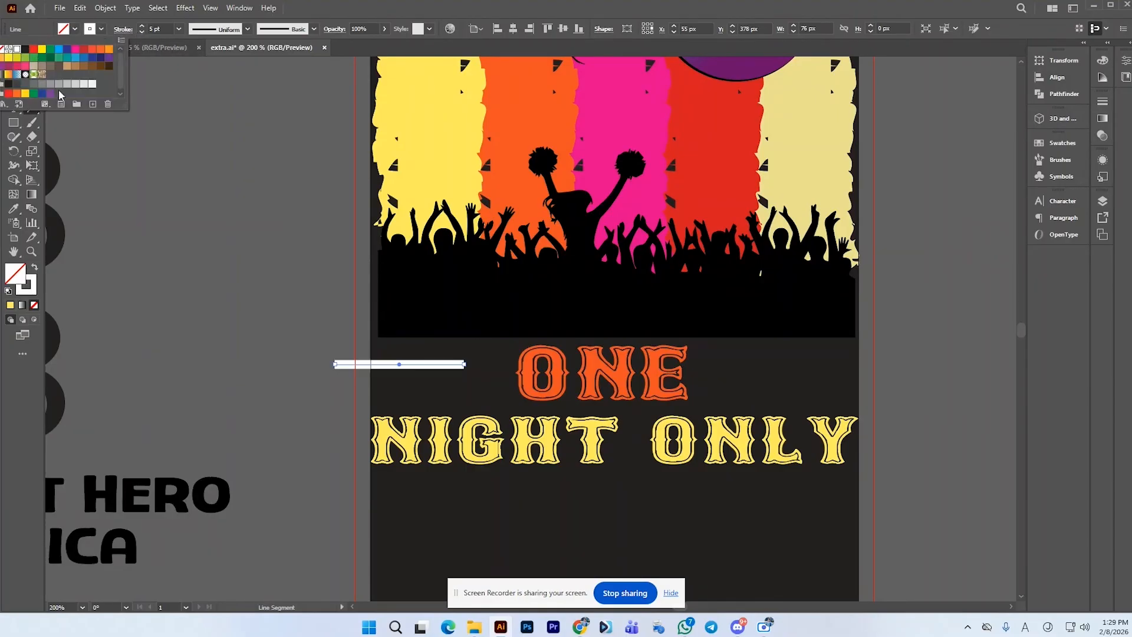
Align the line to the artboard's left edge
{"action": "left_click", "coordinate": [498, 29]}
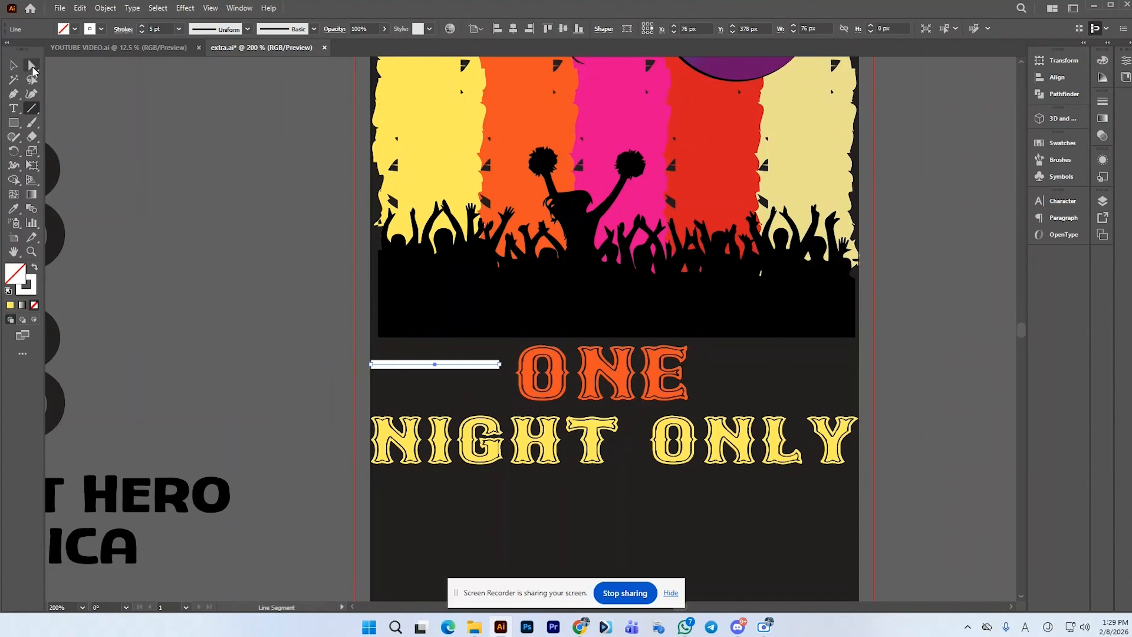
{"action": "left_click", "coordinate": [32, 65]}
{"action": "scroll", "coordinate": [377, 384], "scroll_direction": "up", "scroll_amount": 1}
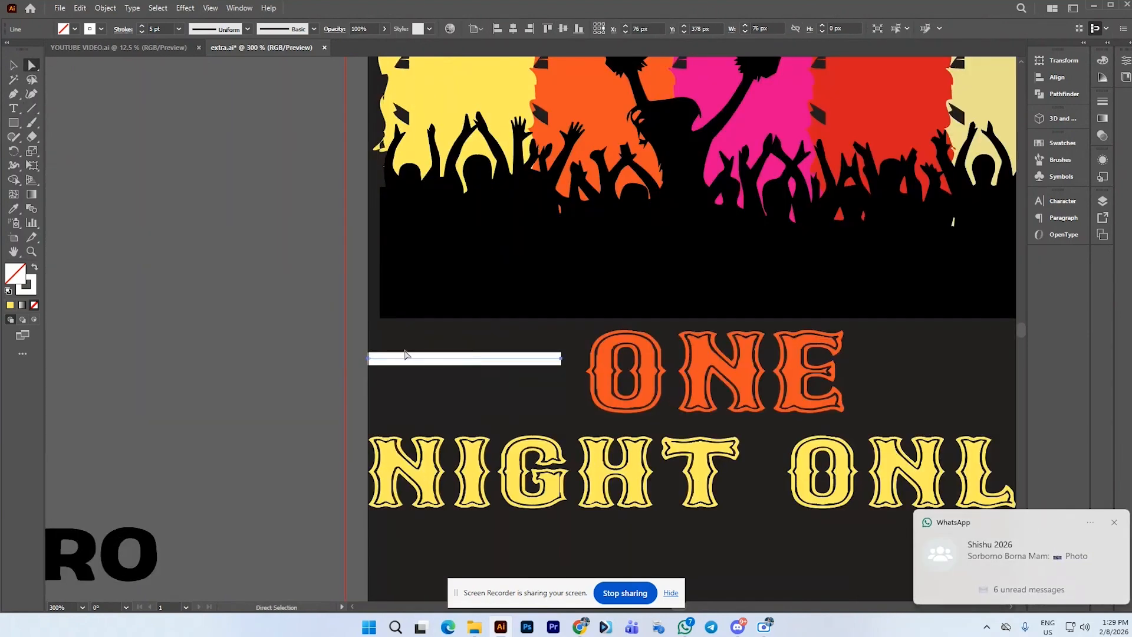
Apply a smooth Zig Zag effect to the white line with a size of 3 px
{"action": "left_click", "coordinate": [185, 8]}
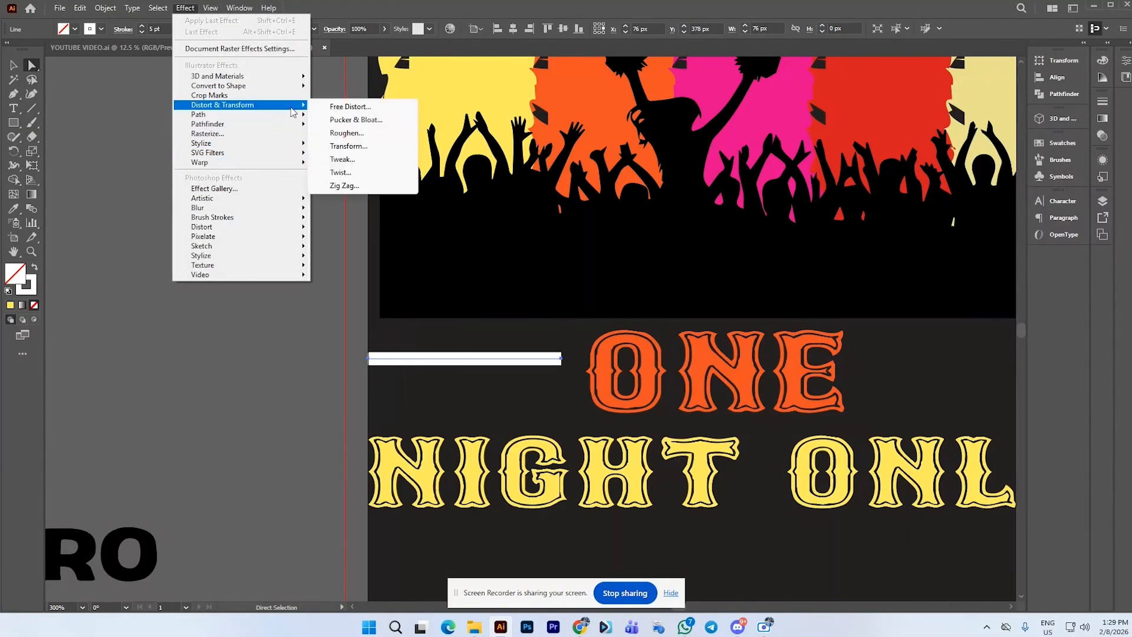
{"action": "left_click", "coordinate": [380, 185]}
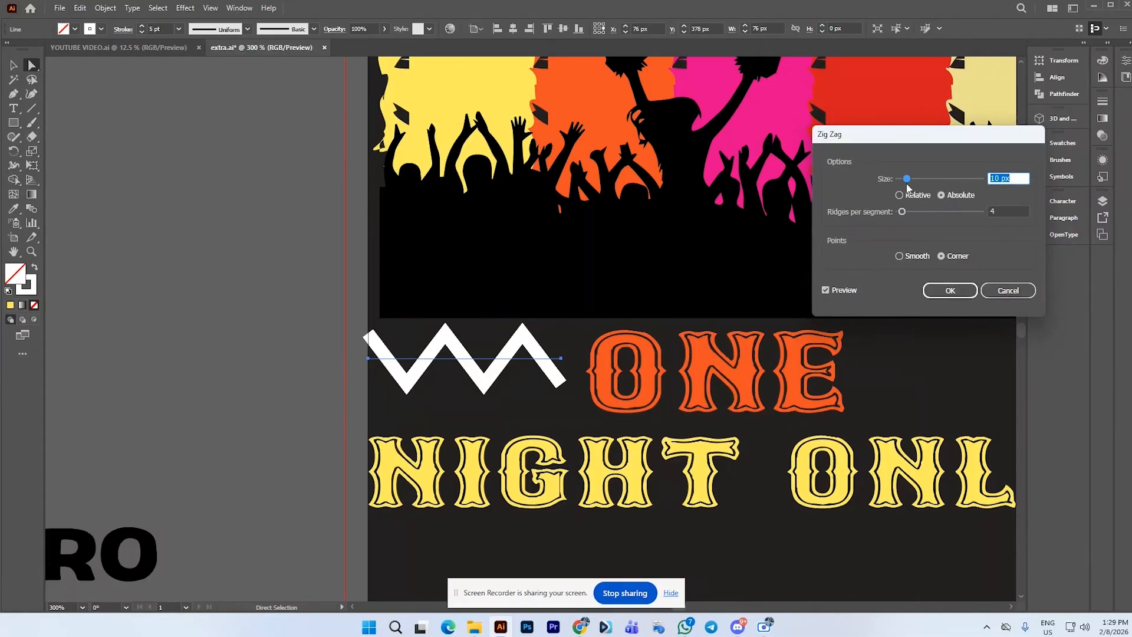
{"action": "left_click_drag", "start_coordinate": [907, 179], "coordinate": [904, 179]}
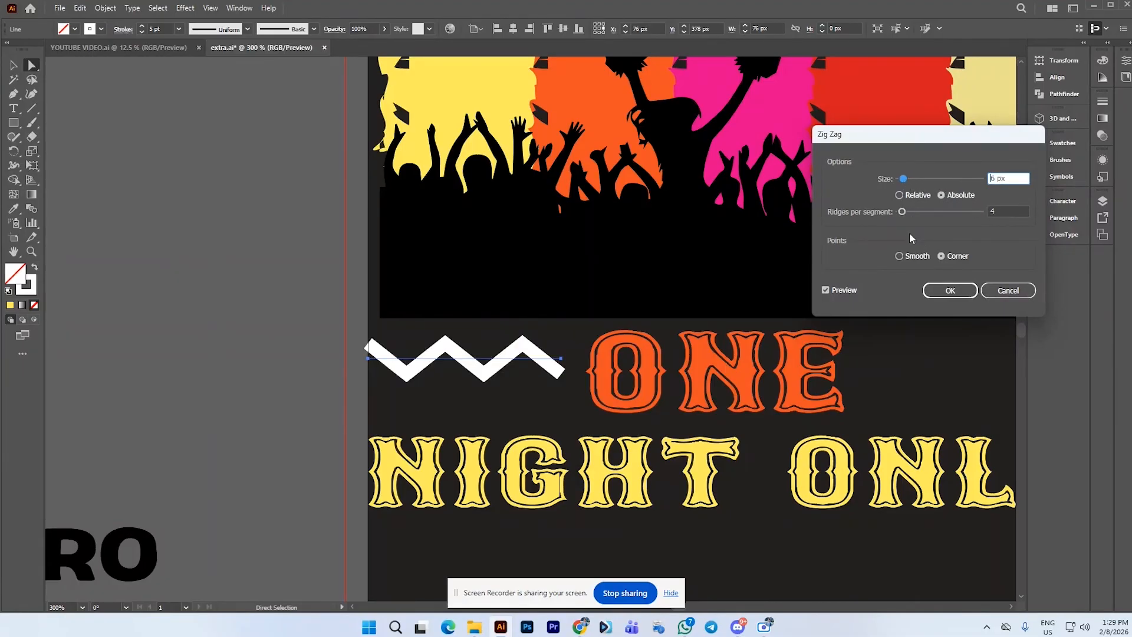
{"action": "left_click", "coordinate": [900, 257]}
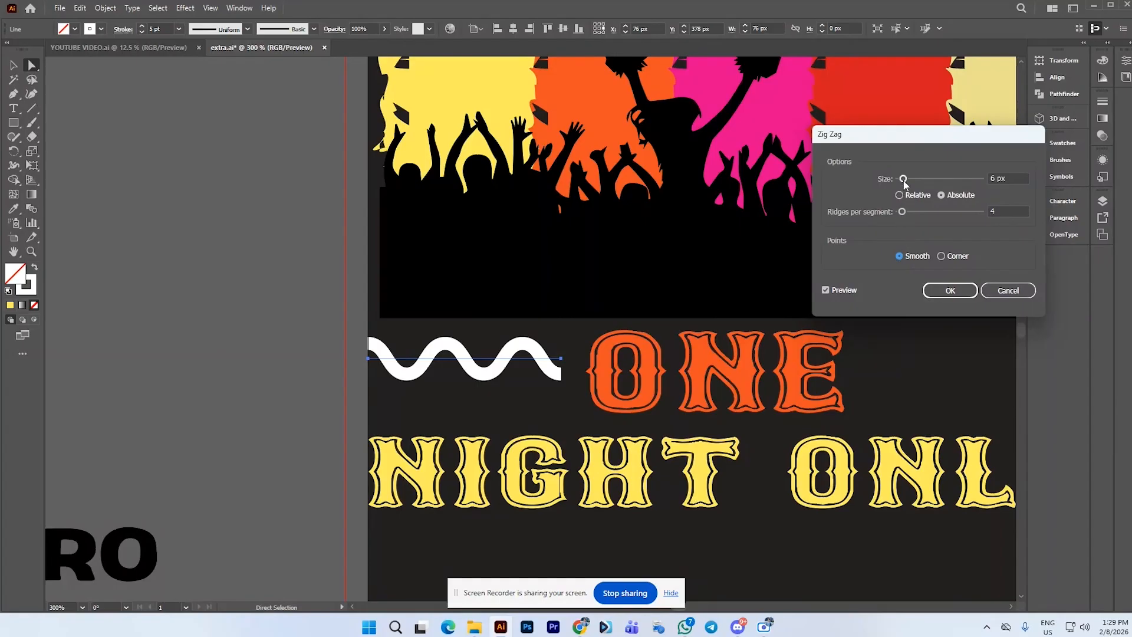
{"action": "left_click_drag", "start_coordinate": [904, 180], "coordinate": [906, 210]}
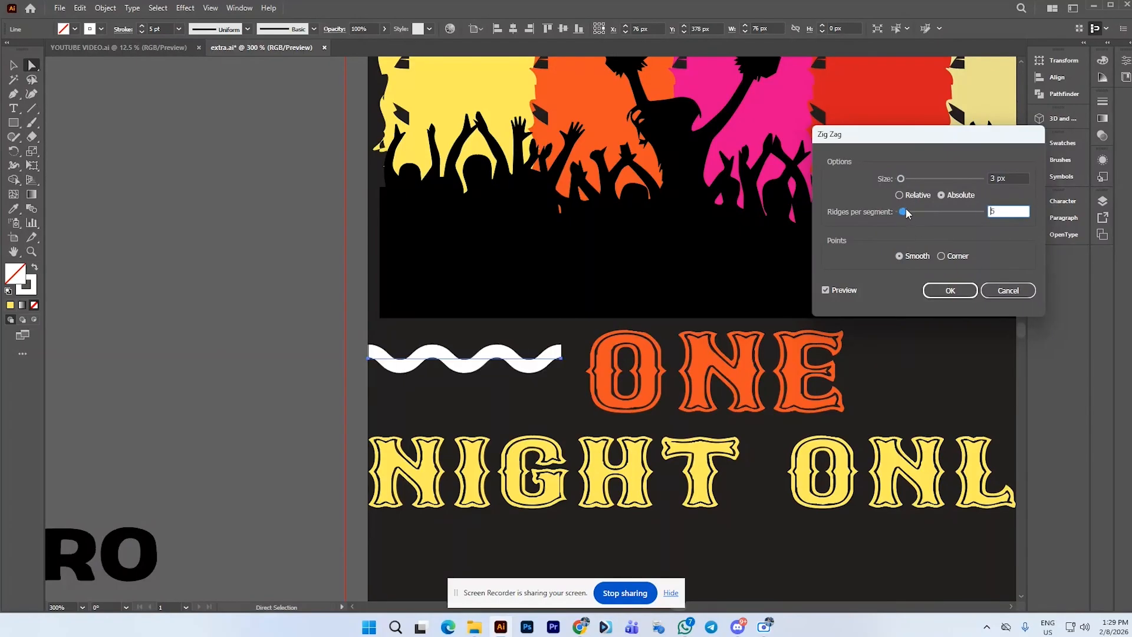
{"action": "left_click", "coordinate": [952, 292]}
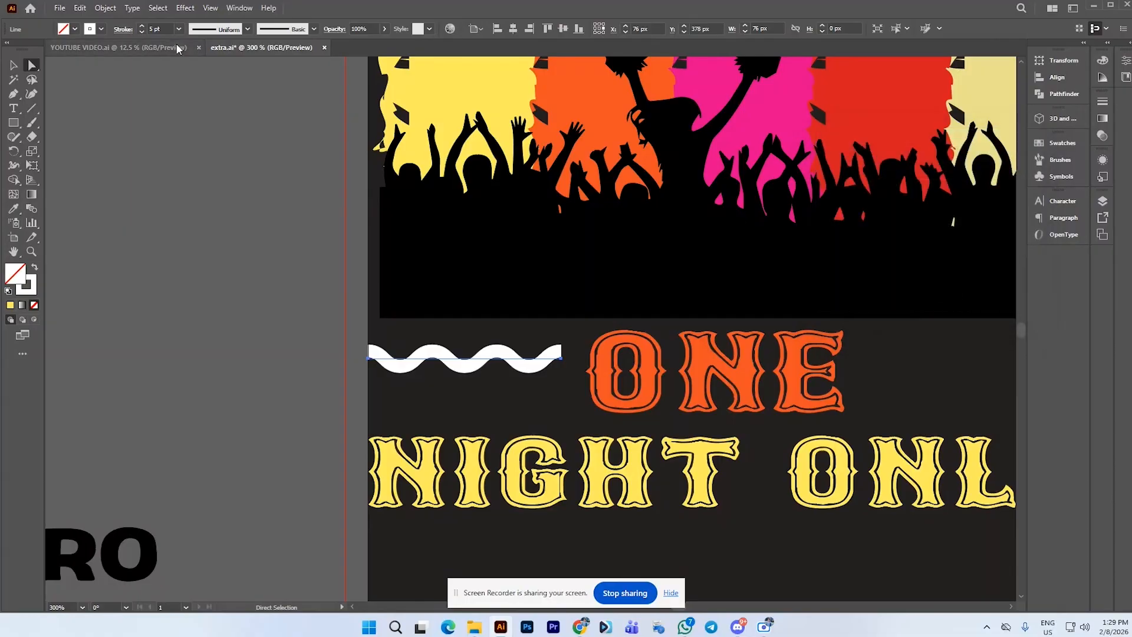
Give the wavy line's stroke round caps
{"action": "left_click", "coordinate": [124, 30]}
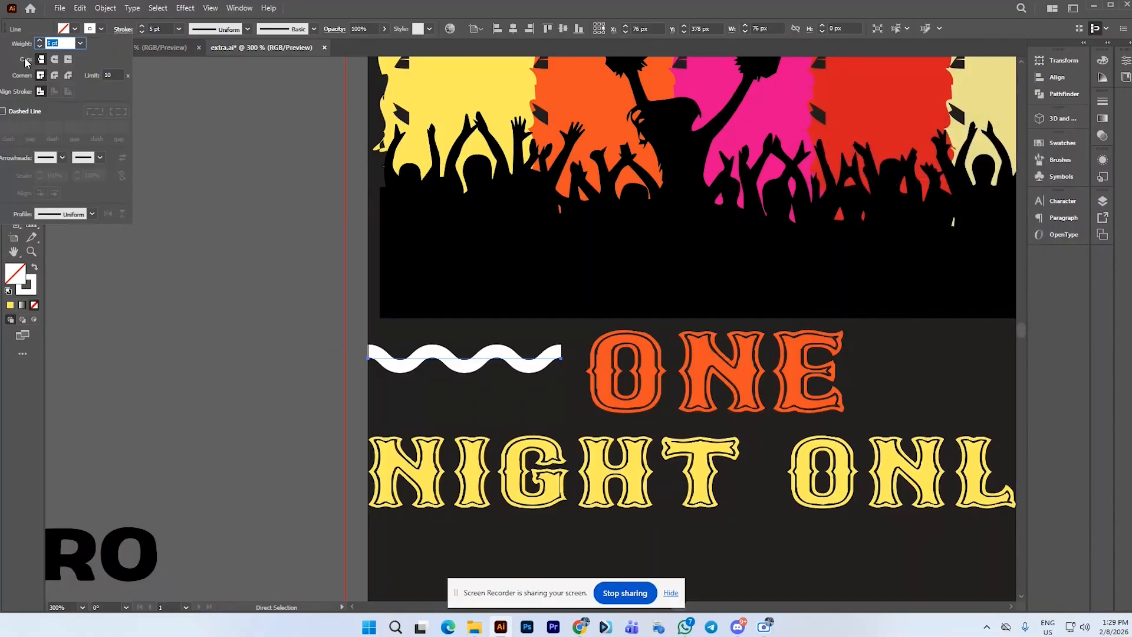
{"action": "left_click", "coordinate": [58, 58]}
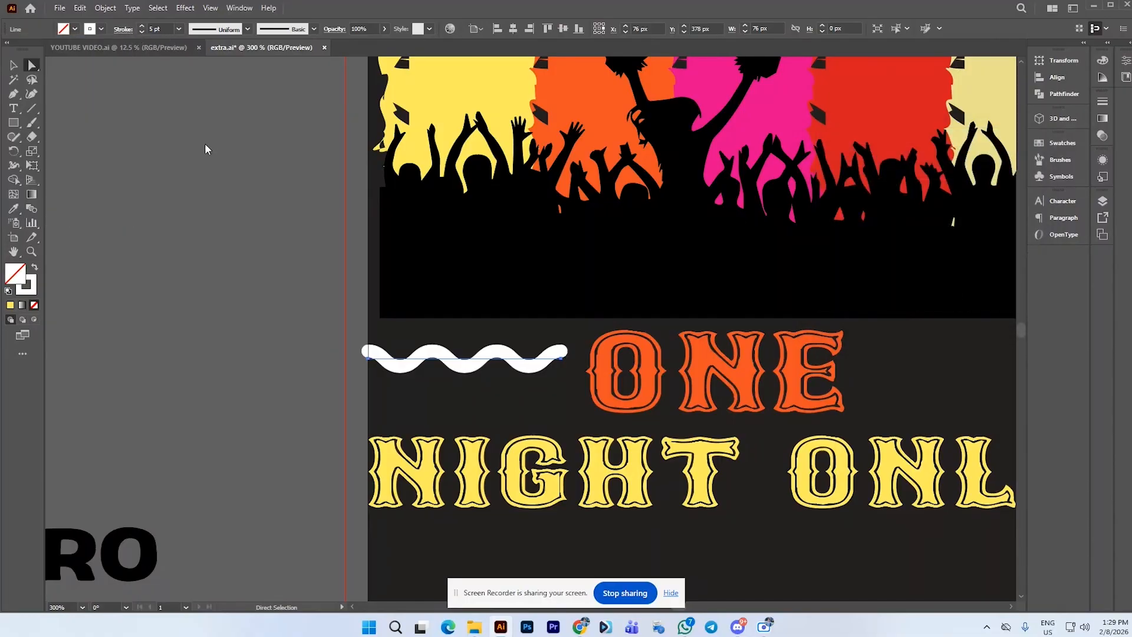
Expand the wavy line's appearance and stroke, then align it to the artboard's left edge
{"action": "key", "text": "alt+shift"}
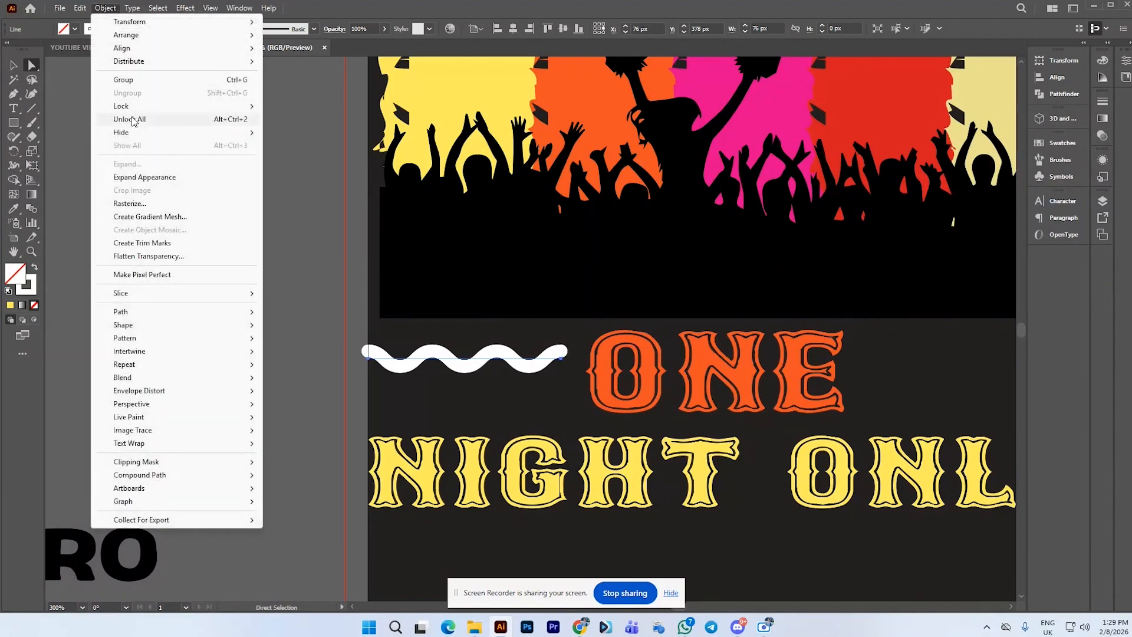
{"action": "left_click", "coordinate": [159, 178]}
{"action": "left_click", "coordinate": [105, 7]}
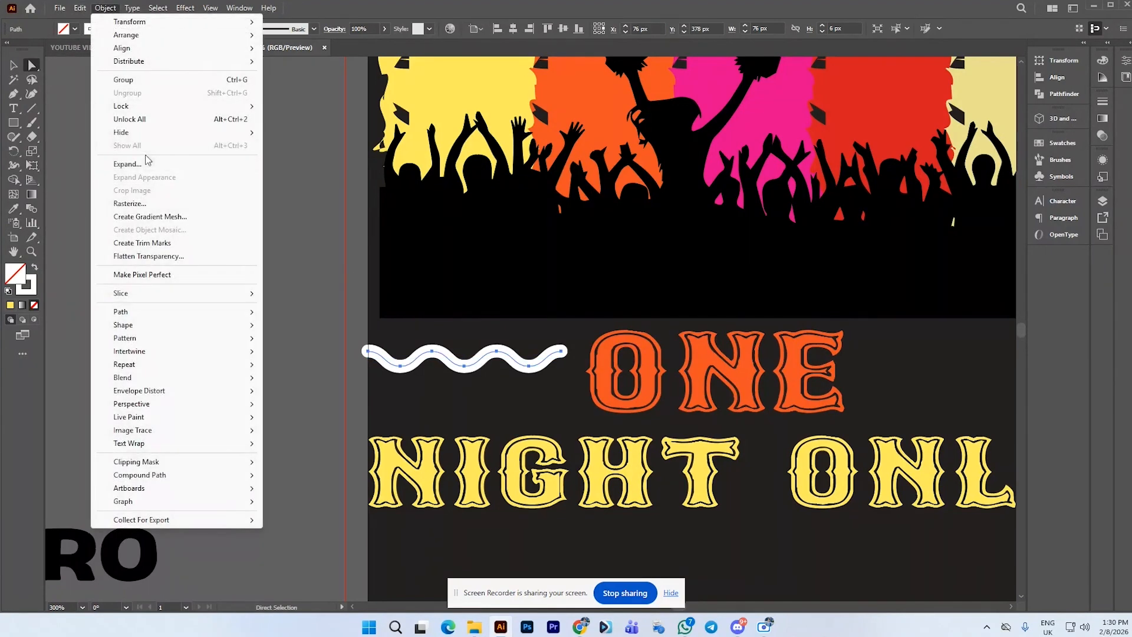
{"action": "left_click", "coordinate": [147, 158]}
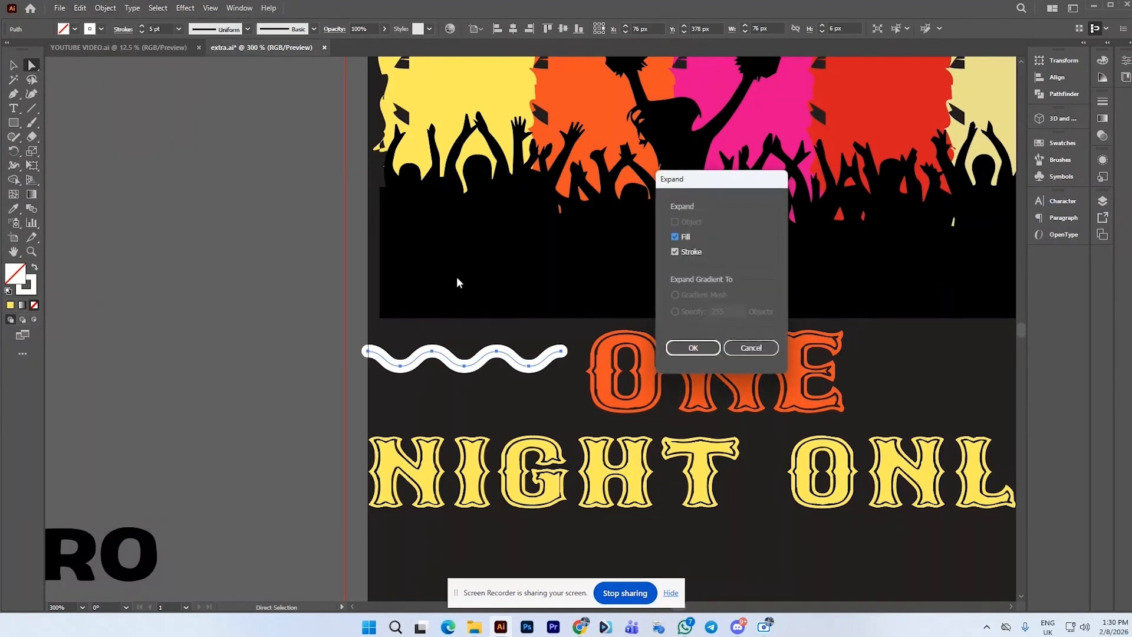
{"action": "left_click", "coordinate": [706, 350]}
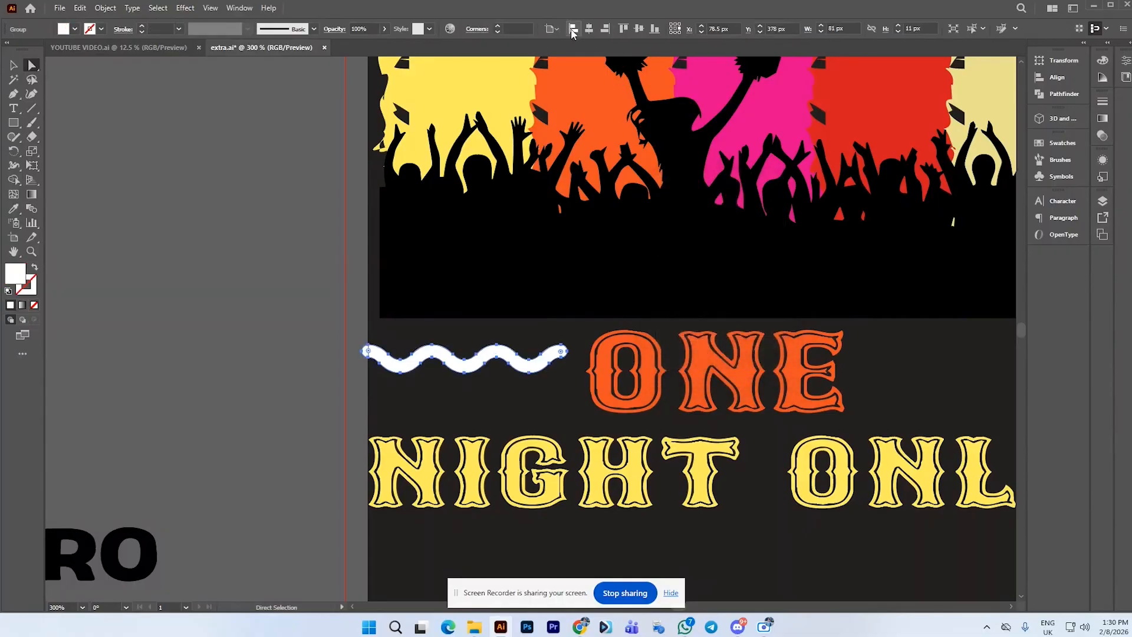
{"action": "left_click", "coordinate": [572, 29]}
{"action": "left_click", "coordinate": [13, 65]}
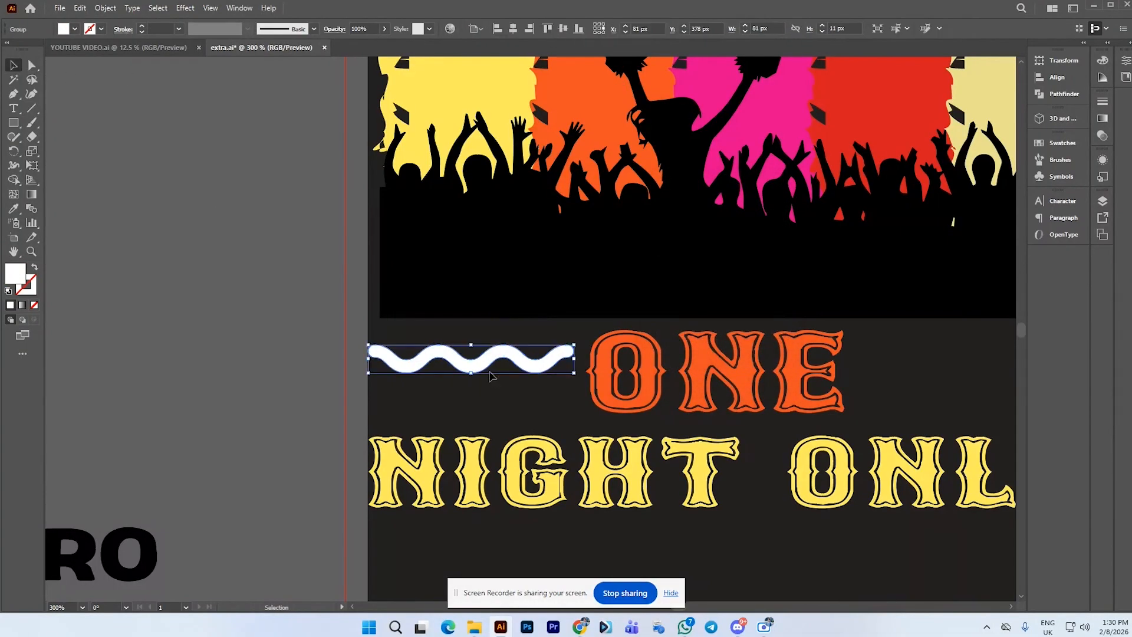
Duplicate the expanded wavy line below the original
{"action": "scroll", "coordinate": [489, 376], "scroll_direction": "up", "scroll_amount": 2}
{"action": "left_click_drag", "start_coordinate": [492, 349], "coordinate": [495, 401]}
{"action": "scroll", "coordinate": [498, 395], "scroll_direction": "down", "scroll_amount": 3}
{"action": "left_click", "coordinate": [384, 363]}
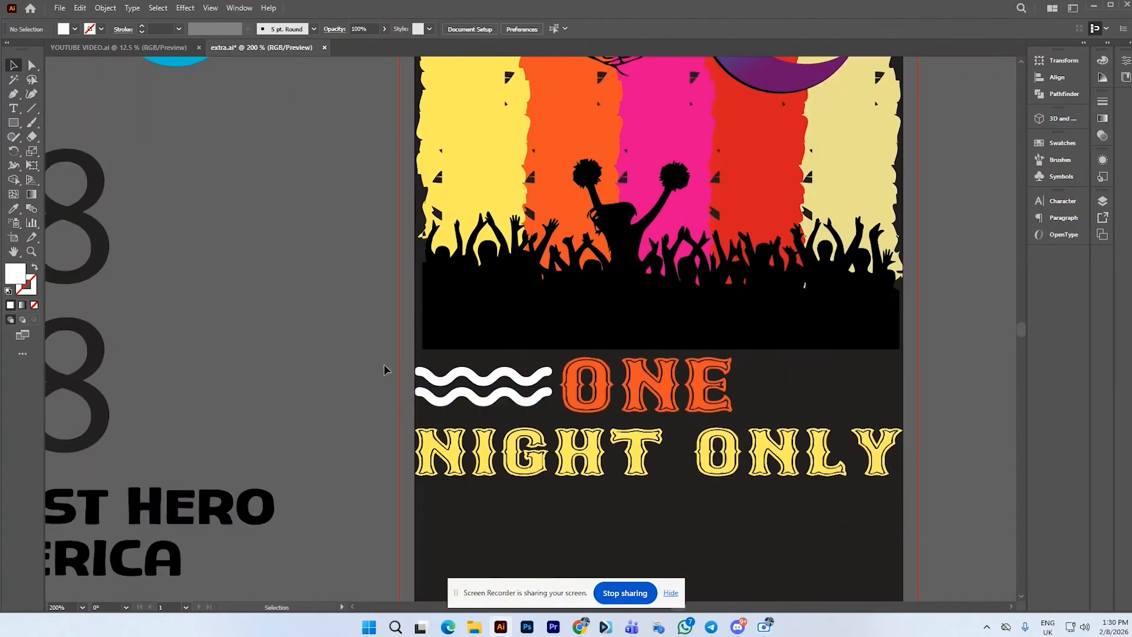
Undo the duplication and expansion to return to the unexpanded wavy line
{"action": "scroll", "coordinate": [380, 361], "scroll_direction": "down", "scroll_amount": 1}
{"action": "scroll", "coordinate": [381, 365], "scroll_direction": "down", "scroll_amount": 1}
{"action": "scroll", "coordinate": [381, 365], "scroll_direction": "up", "scroll_amount": 2}
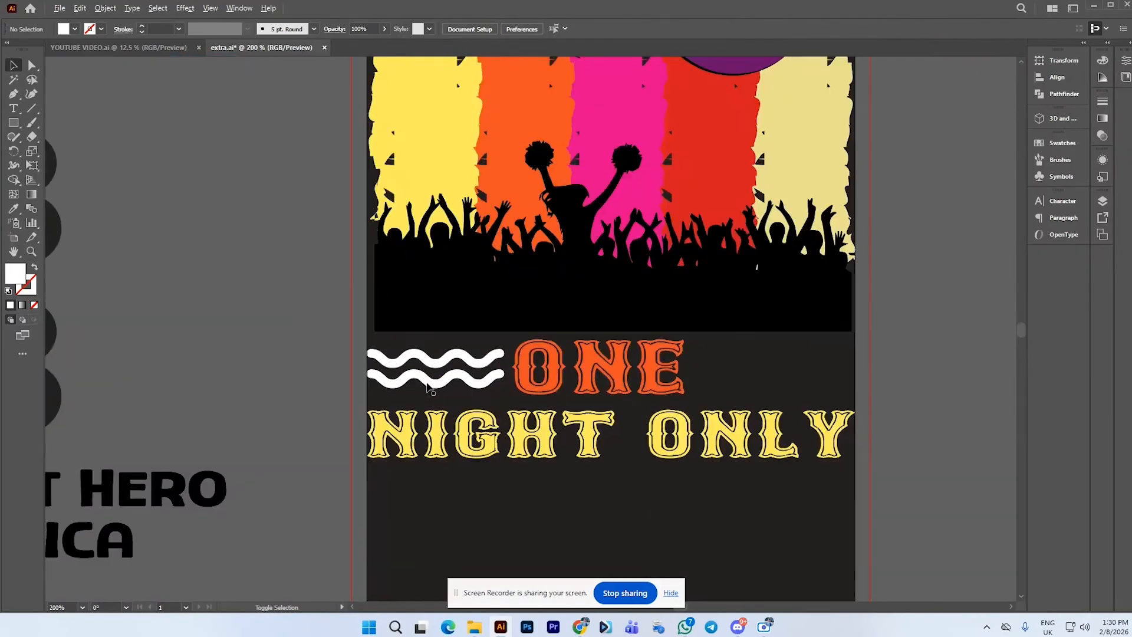
{"action": "left_click", "coordinate": [450, 380]}
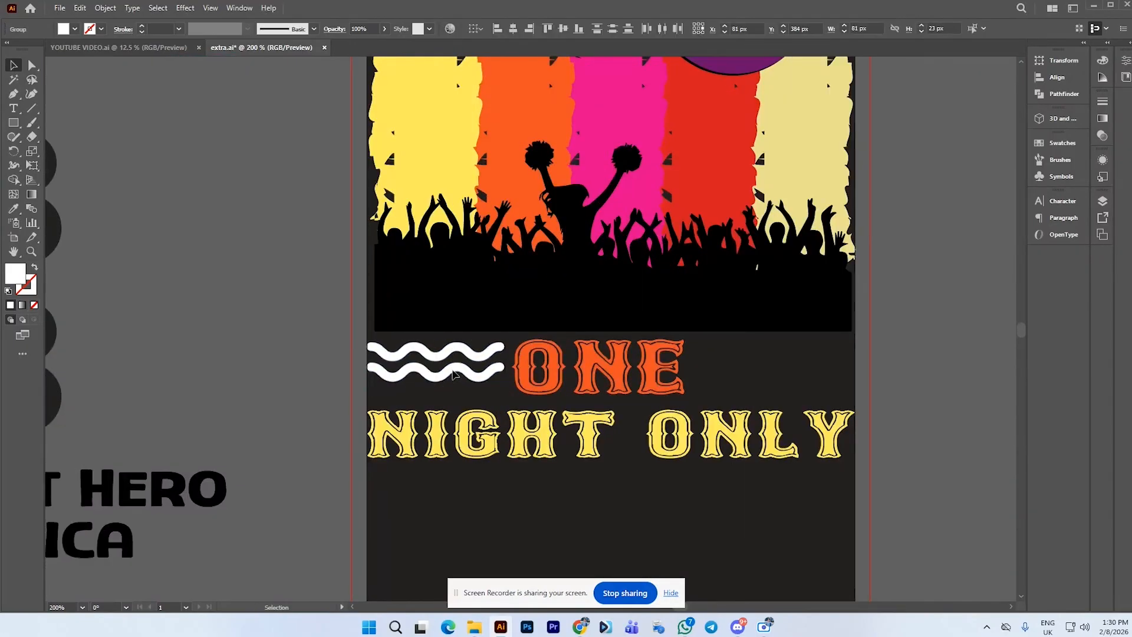
{"action": "key", "text": "ctrl+z"}
{"action": "left_click", "coordinate": [320, 354]}
{"action": "key", "text": "ctrl+z"}
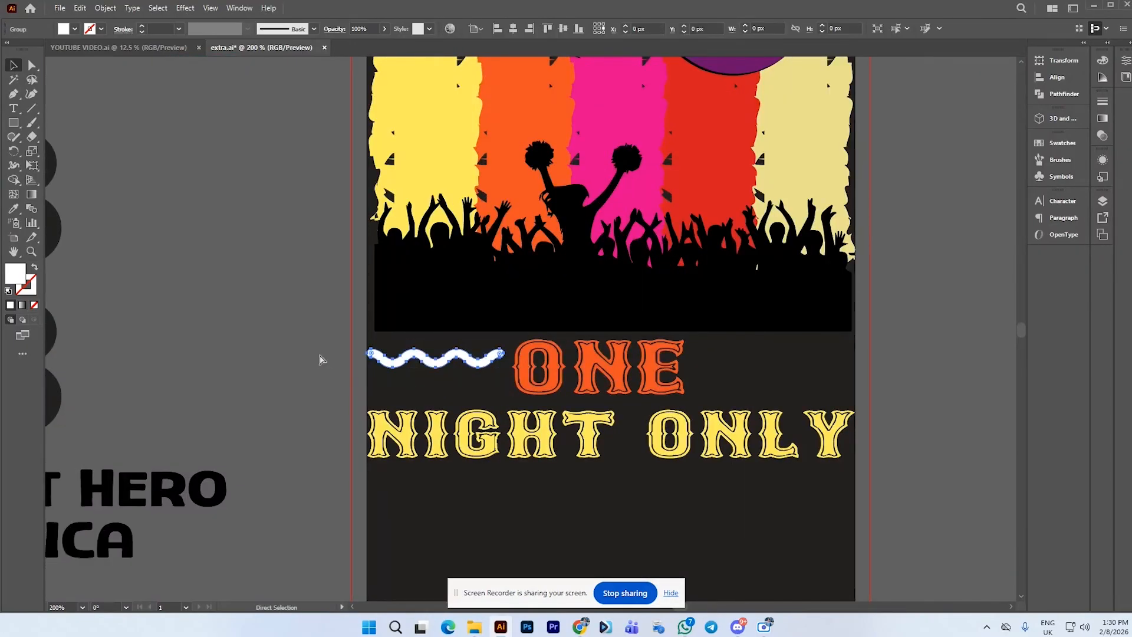
{"action": "scroll", "coordinate": [456, 366], "scroll_direction": "up", "scroll_amount": 2}
{"action": "key", "text": "ctrl+z"}
{"action": "key", "text": "ctrl+z"}
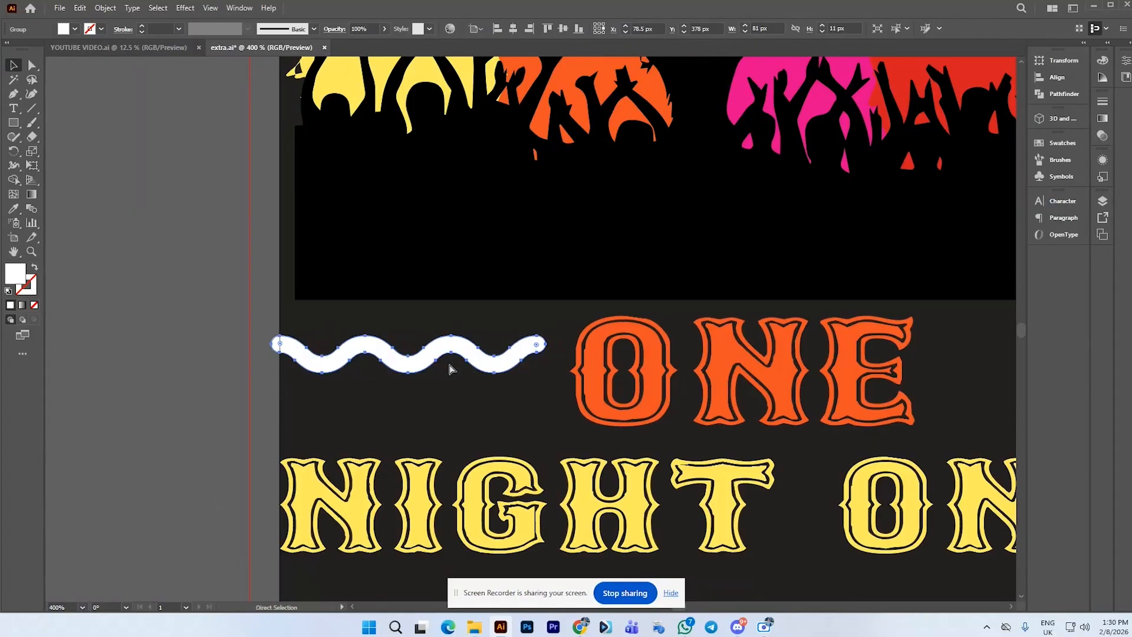
Set the wavy line's stroke weight to 2 pt
{"action": "key", "text": "v"}
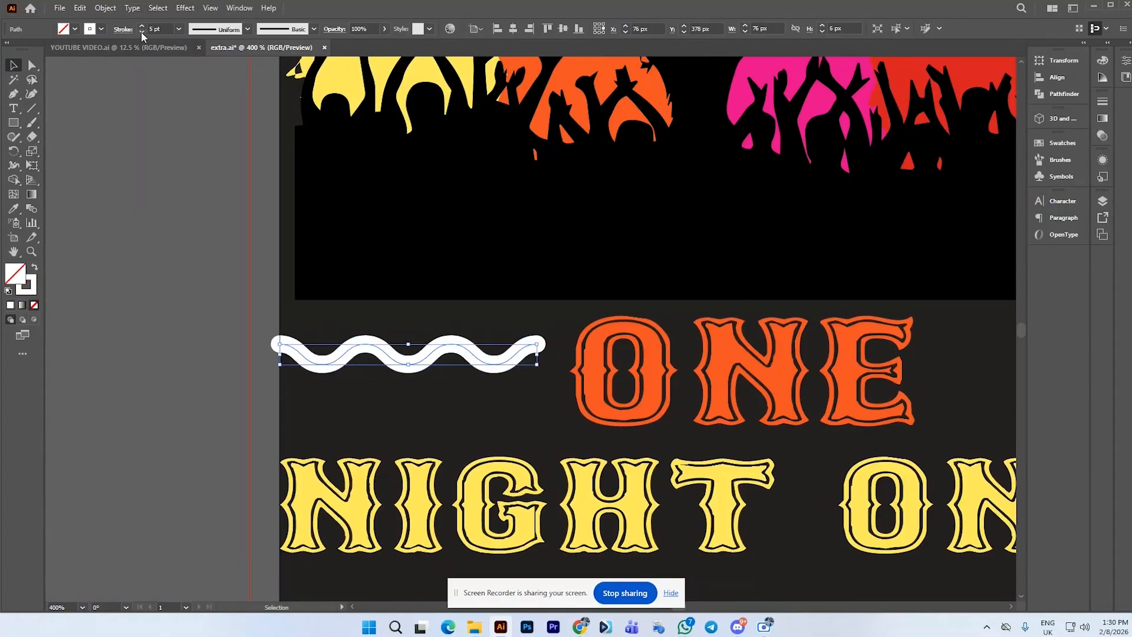
{"action": "left_click", "coordinate": [142, 32]}
{"action": "left_click", "coordinate": [142, 31]}
{"action": "left_click", "coordinate": [142, 31]}
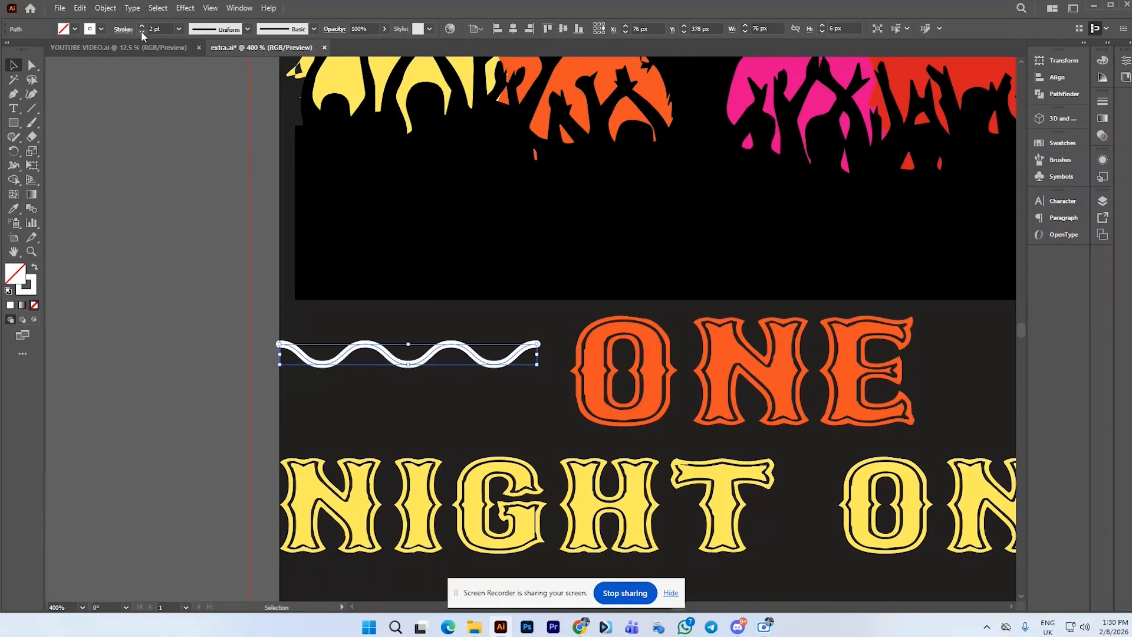
{"action": "left_click", "coordinate": [143, 26]}
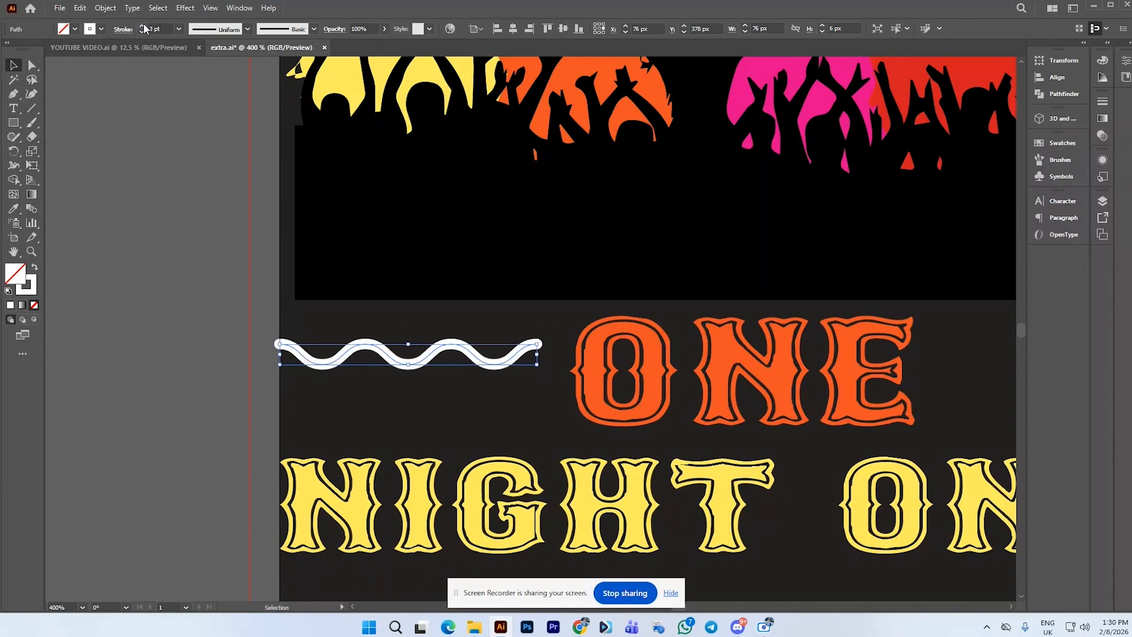
{"action": "key", "text": "ctrl+z"}
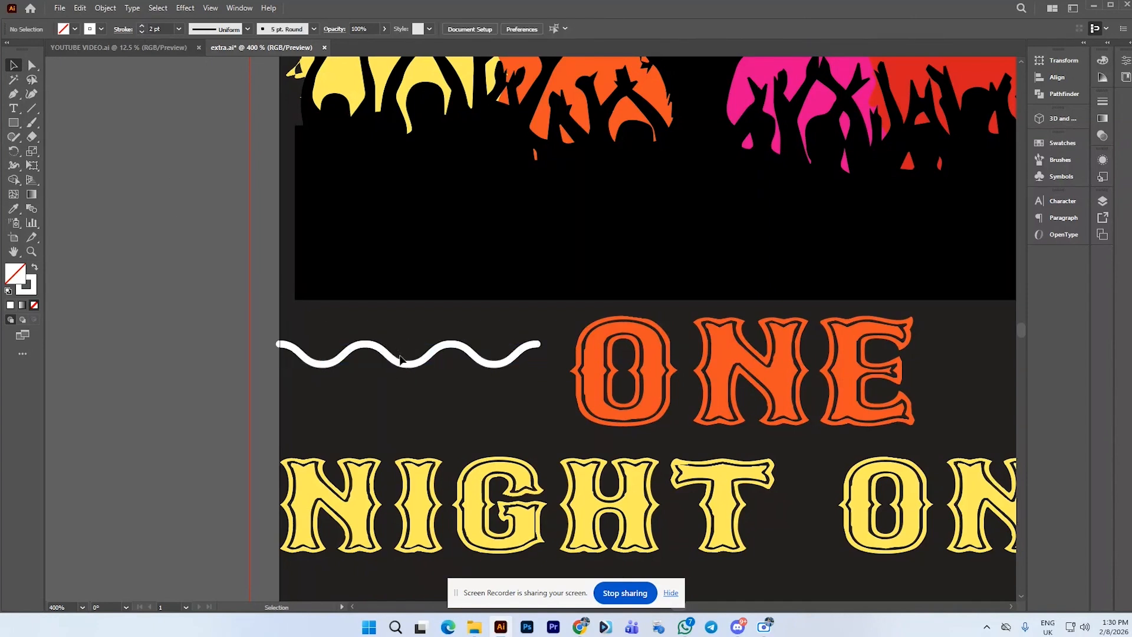
Expand the wavy line into an outline and align it to the artboard's left edge
{"action": "left_click", "coordinate": [102, 8]}
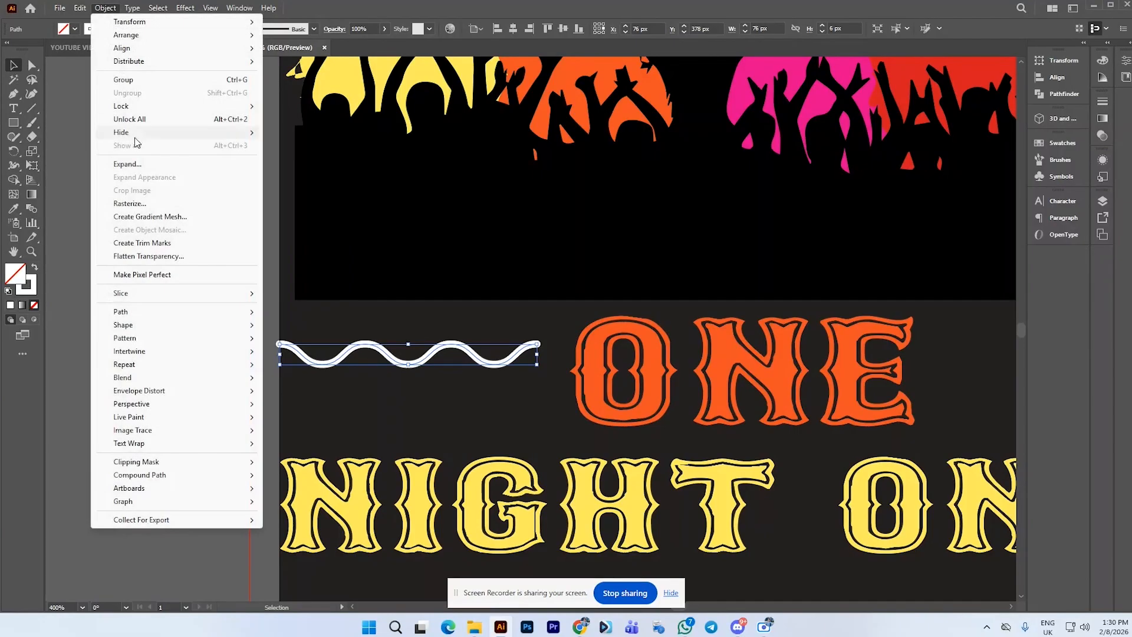
{"action": "left_click", "coordinate": [141, 162]}
{"action": "left_click", "coordinate": [694, 348]}
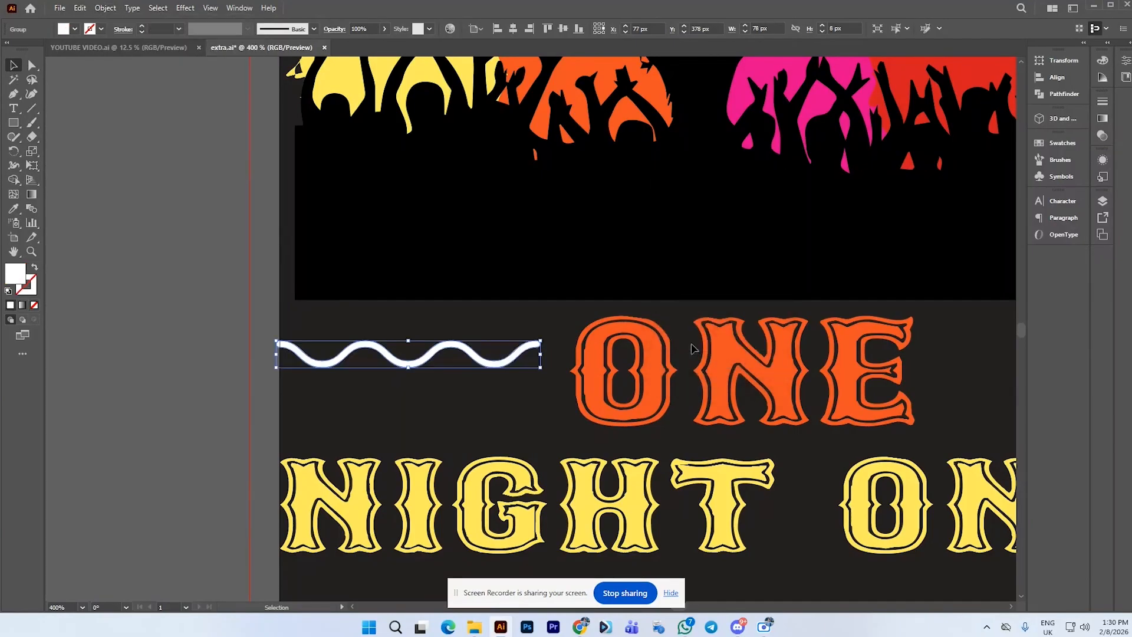
{"action": "left_click_drag", "start_coordinate": [445, 357], "coordinate": [448, 346]}
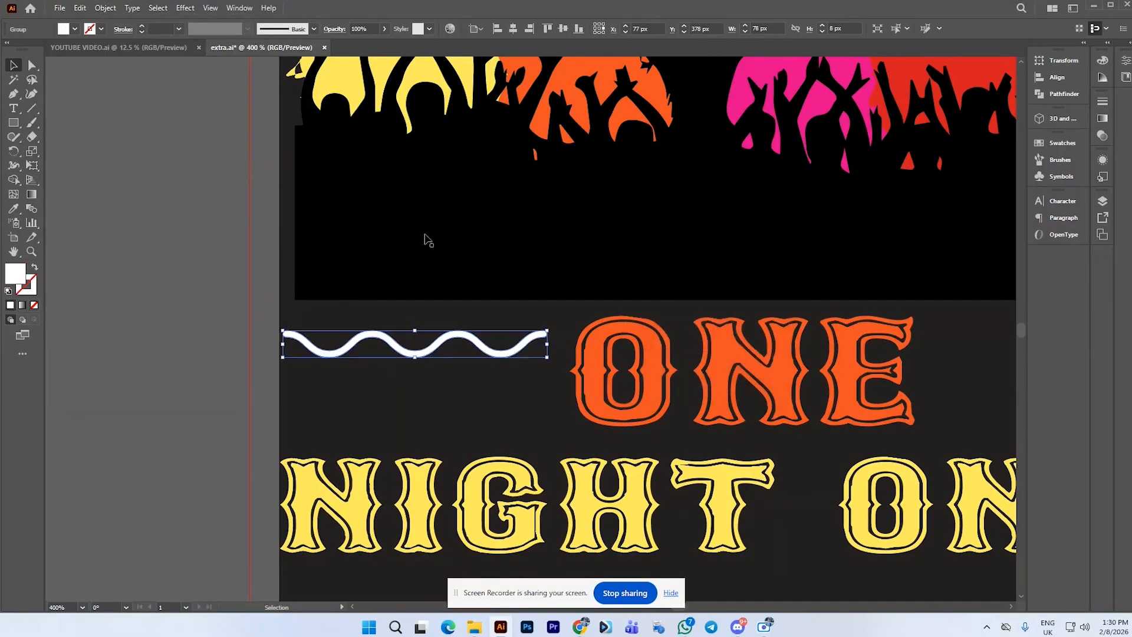
{"action": "left_click", "coordinate": [496, 29]}
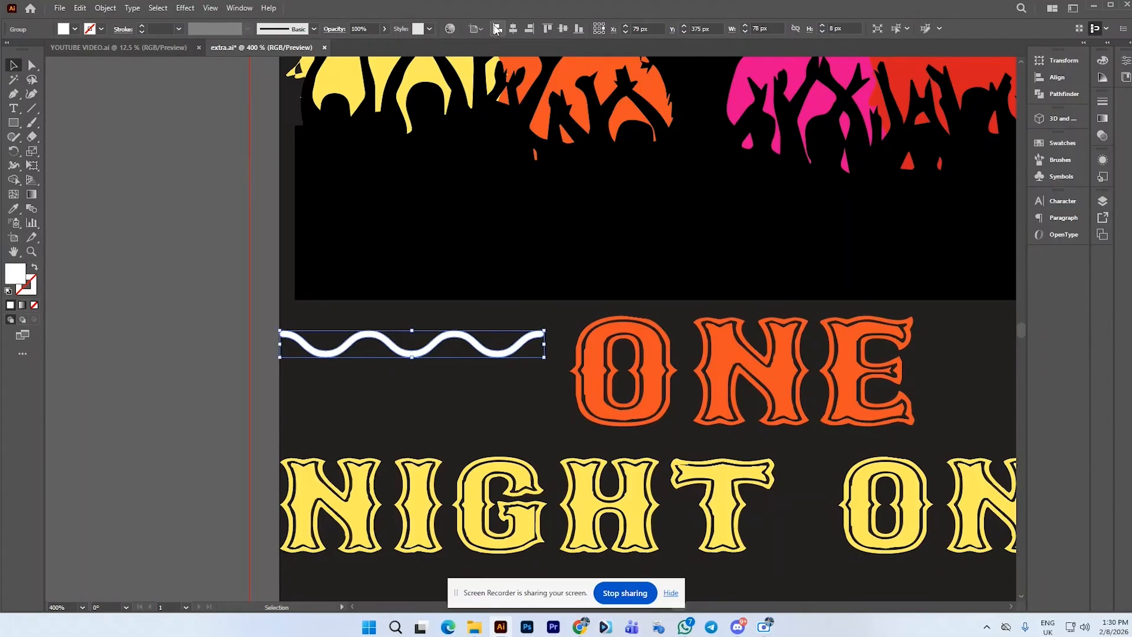
Duplicate the wave into three stacked copies and distribute them evenly by vertical centers
{"action": "left_click_drag", "start_coordinate": [451, 338], "coordinate": [454, 376]}
{"action": "left_click_drag", "start_coordinate": [319, 319], "coordinate": [420, 418]}
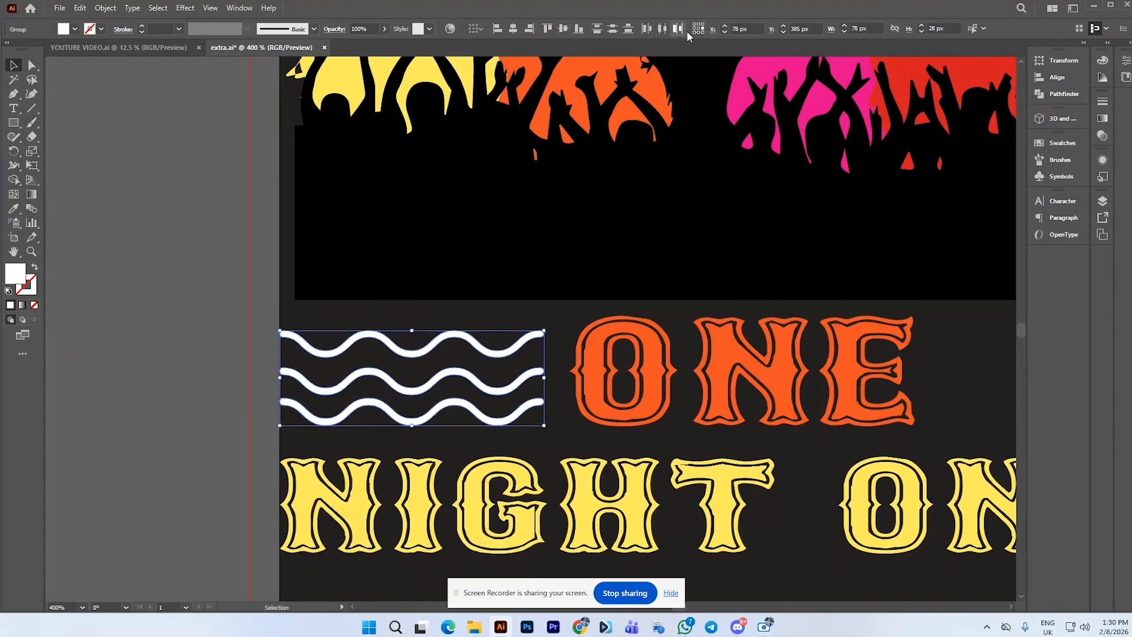
{"action": "left_click", "coordinate": [614, 30]}
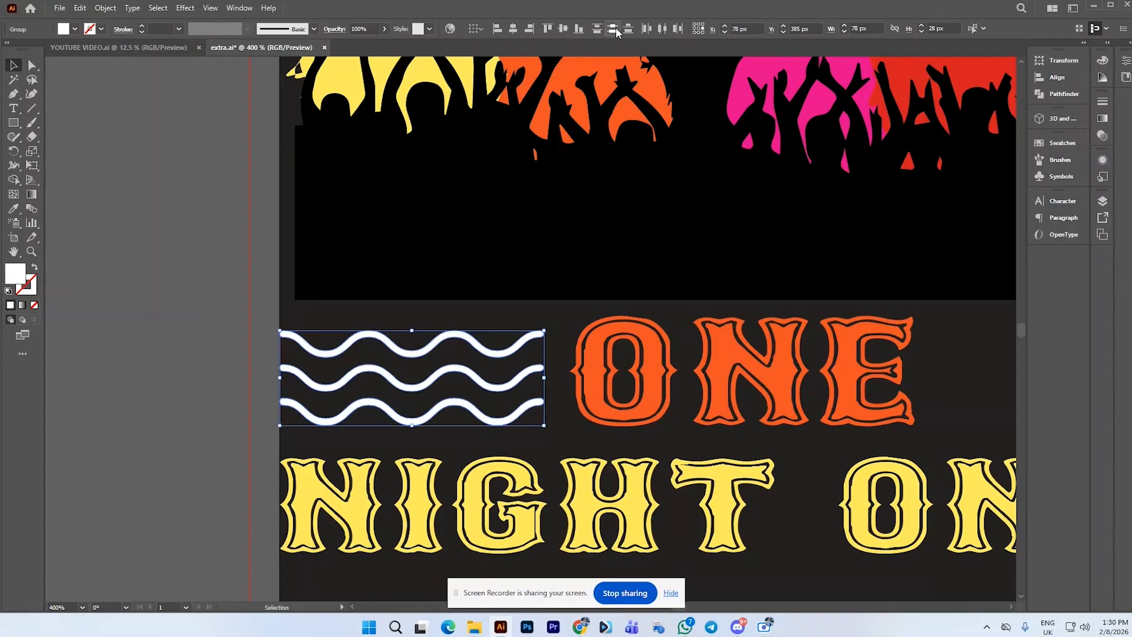
Try moving the group of waves to the right of the ONE text
{"action": "scroll", "coordinate": [382, 250], "scroll_direction": "down", "scroll_amount": 2}
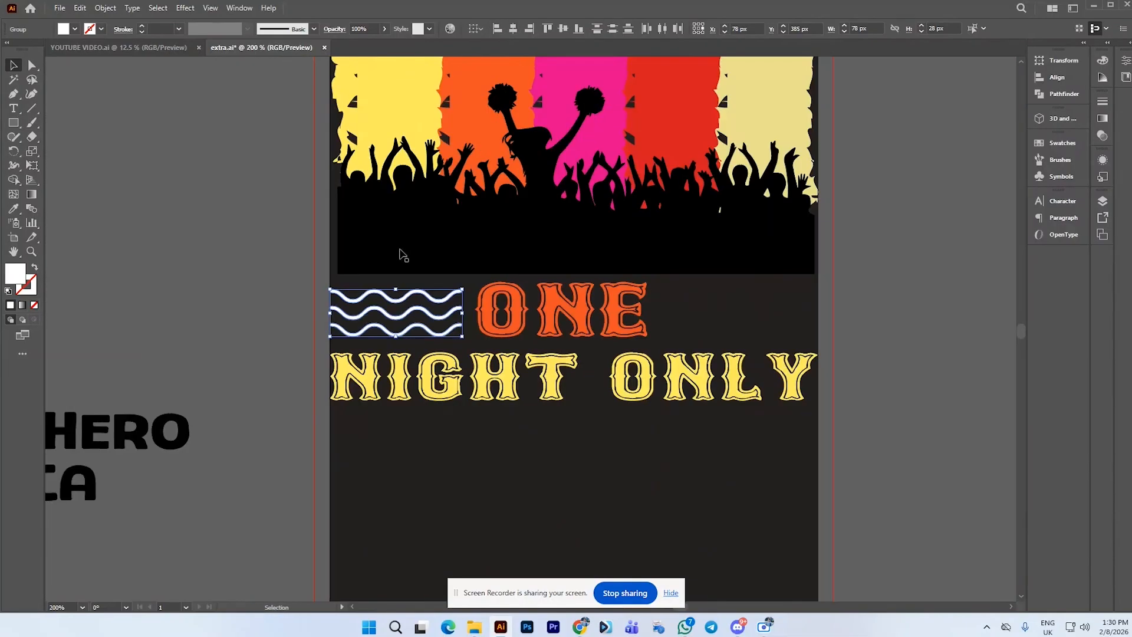
{"action": "left_click", "coordinate": [427, 281]}
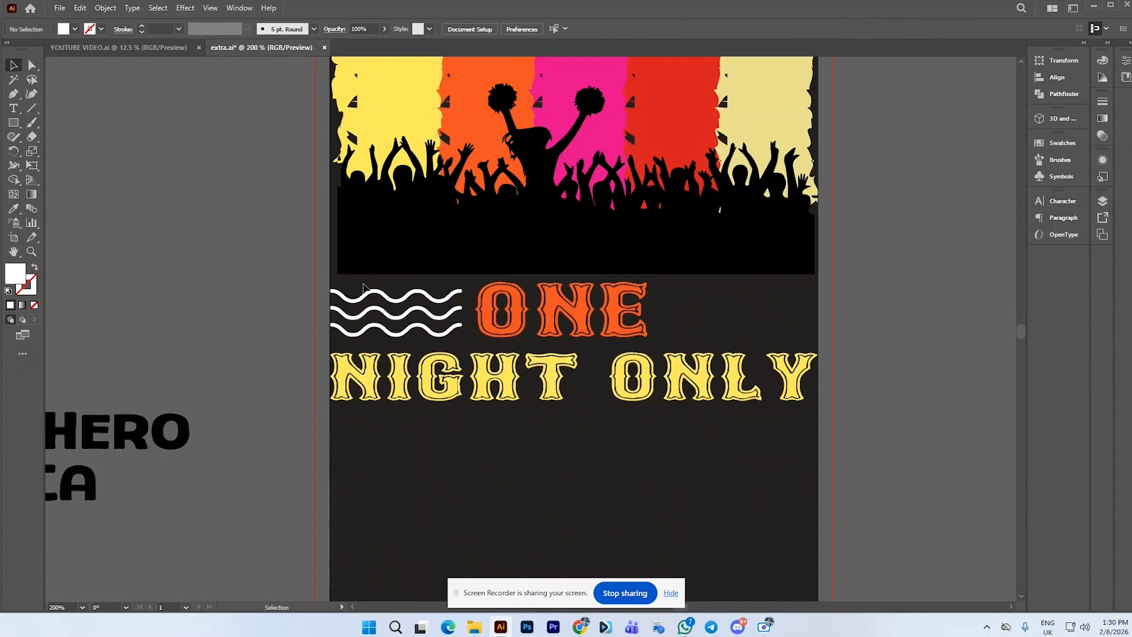
{"action": "left_click", "coordinate": [345, 287]}
{"action": "left_click", "coordinate": [298, 290]}
{"action": "left_click_drag", "start_coordinate": [406, 337], "coordinate": [406, 336]}
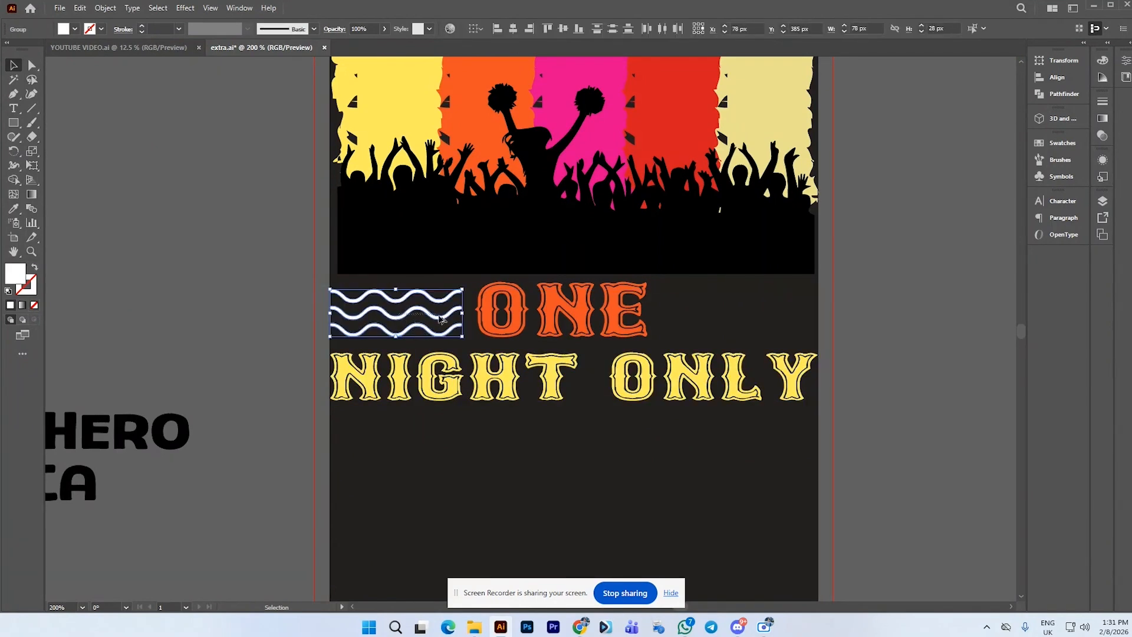
{"action": "left_click", "coordinate": [418, 307]}
{"action": "left_click_drag", "start_coordinate": [303, 283], "coordinate": [719, 314]}
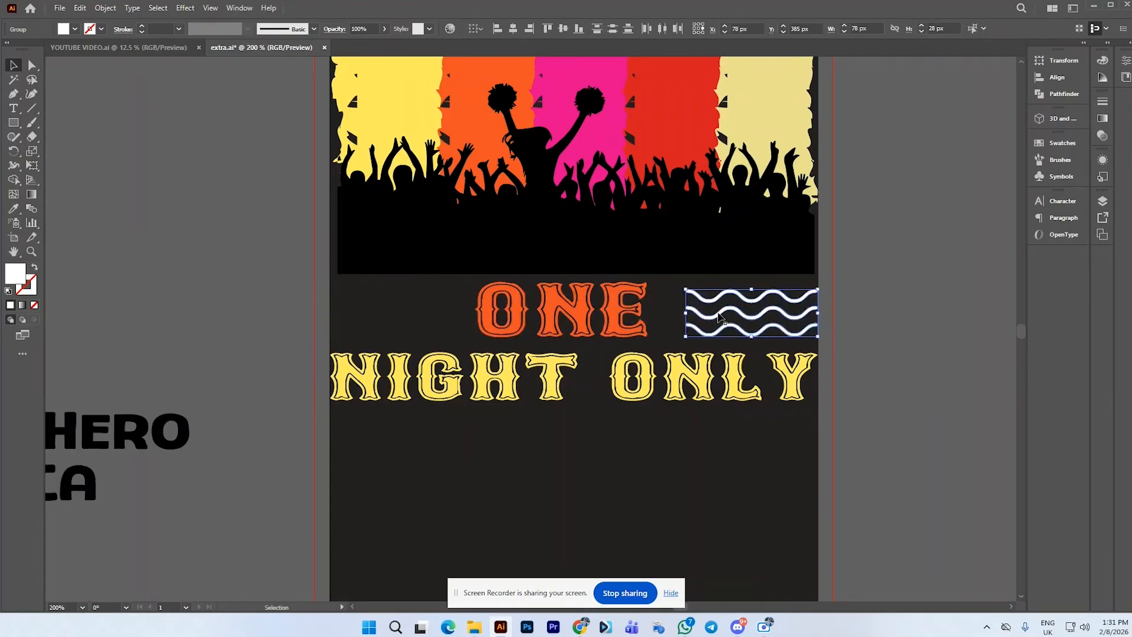
{"action": "key", "text": "ctrl+z"}
Draw a white star about 58 px wide beside the artboard with the Star tool
{"action": "left_click", "coordinate": [165, 209]}
{"action": "left_click_drag", "start_coordinate": [13, 122], "coordinate": [89, 180]}
{"action": "left_click_drag", "start_coordinate": [233, 306], "coordinate": [271, 341]}
Round the star's corners to about 2.8 px and open the Pathfinder panel
{"action": "left_click", "coordinate": [31, 67]}
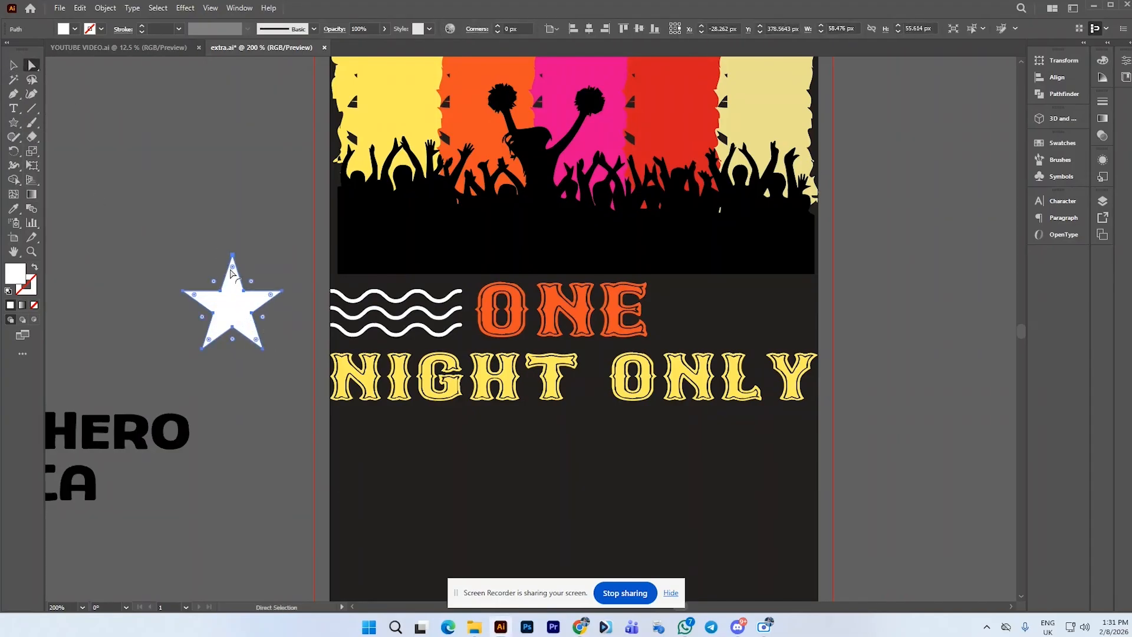
{"action": "mouse_move", "coordinate": [232, 270]}
{"action": "left_mouse_down"}
{"action": "mouse_move", "coordinate": [240, 299]}
{"action": "mouse_move", "coordinate": [234, 277]}
{"action": "left_mouse_up"}
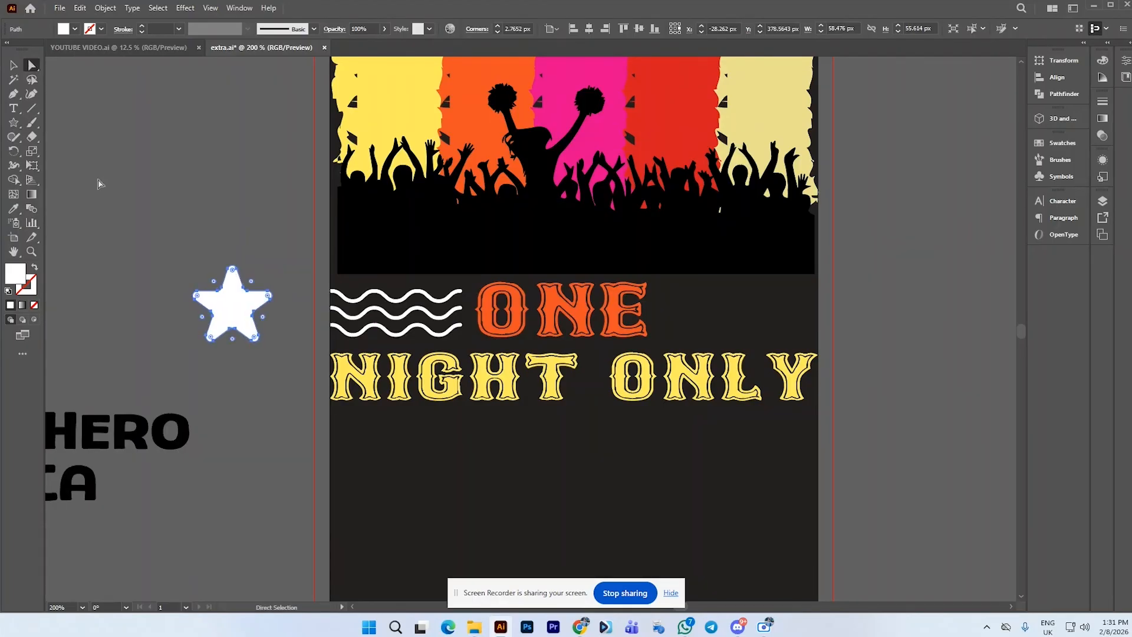
{"action": "left_click", "coordinate": [14, 70]}
{"action": "left_click", "coordinate": [1064, 94]}
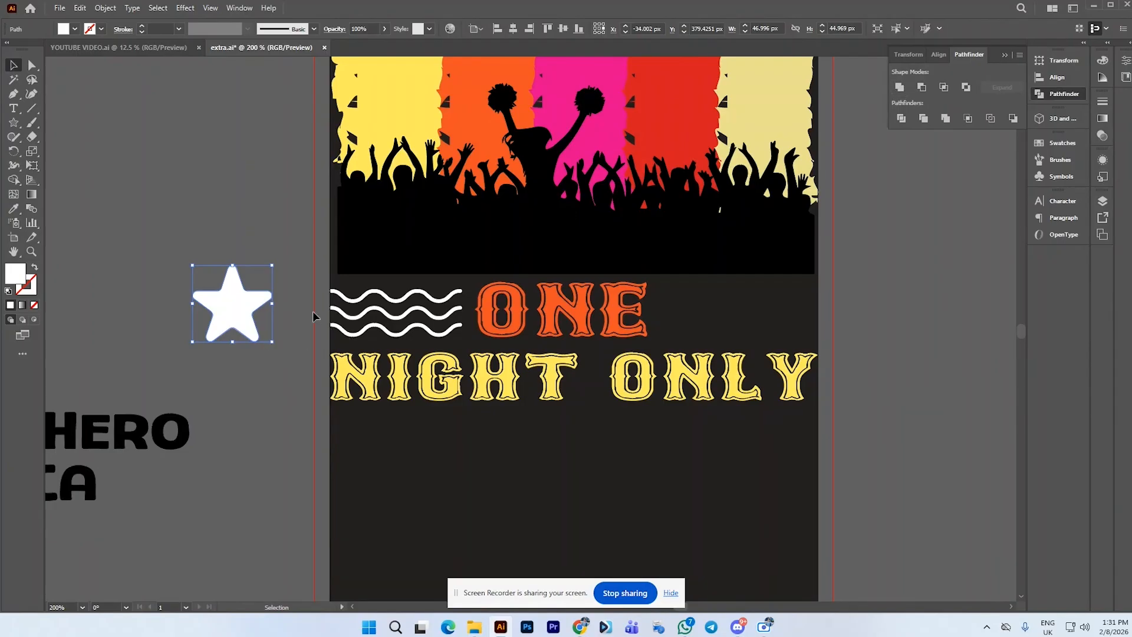
Combine the three stacked waves into a single compound path
{"action": "left_click", "coordinate": [356, 332]}
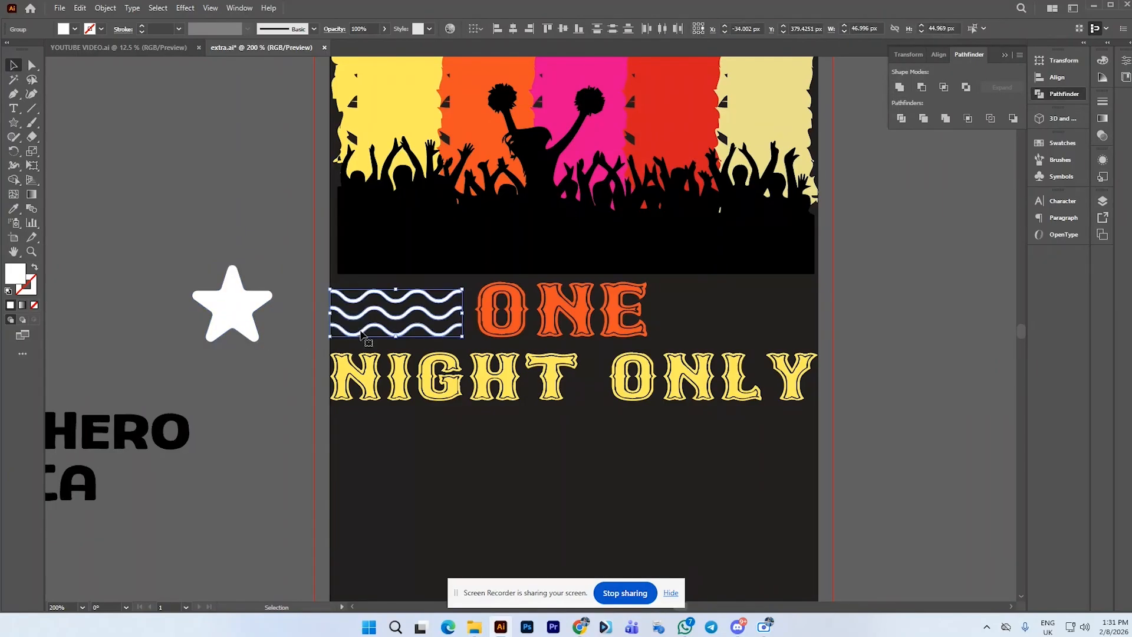
{"action": "key", "text": "a"}
{"action": "key", "text": "ctrl+8"}
{"action": "key", "text": "v"}
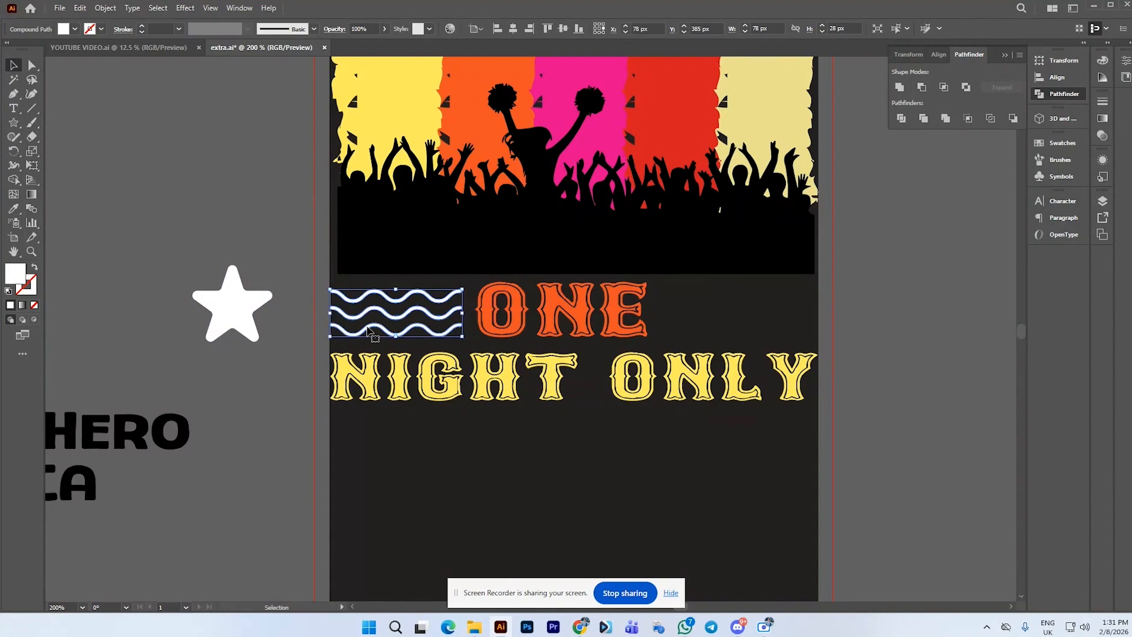
Move the star onto the middle of the waves and scale it down to about 27 px wide
{"action": "left_click_drag", "start_coordinate": [229, 303], "coordinate": [401, 308]}
{"action": "scroll", "coordinate": [437, 324], "scroll_direction": "up", "scroll_amount": 2}
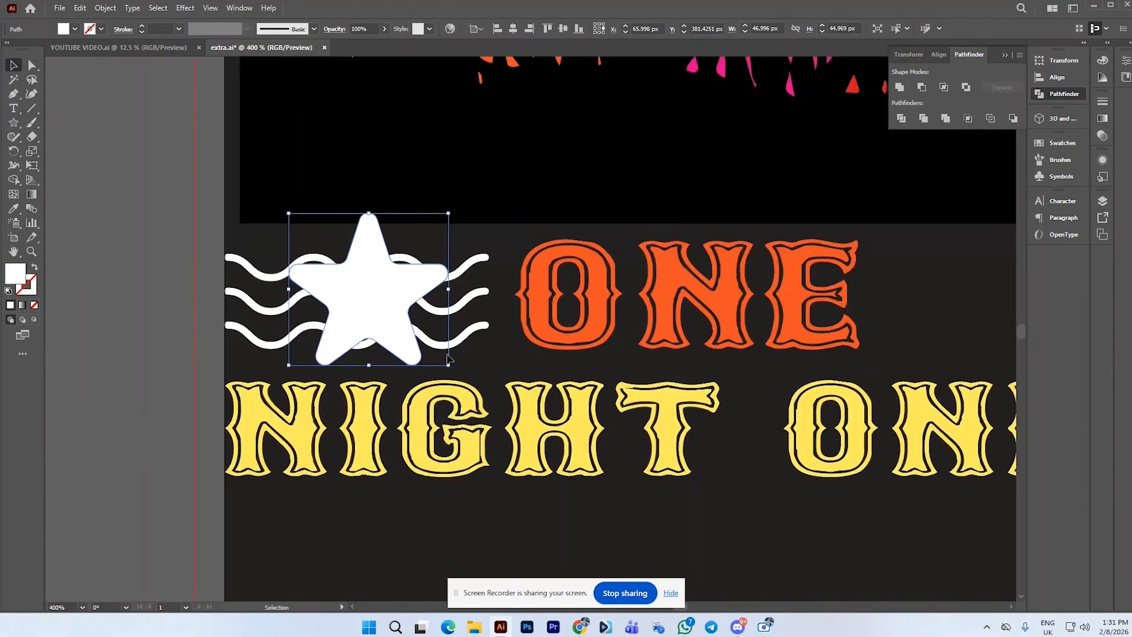
{"action": "left_click_drag", "start_coordinate": [451, 366], "coordinate": [422, 339]}
{"action": "left_click_drag", "start_coordinate": [381, 305], "coordinate": [361, 321]}
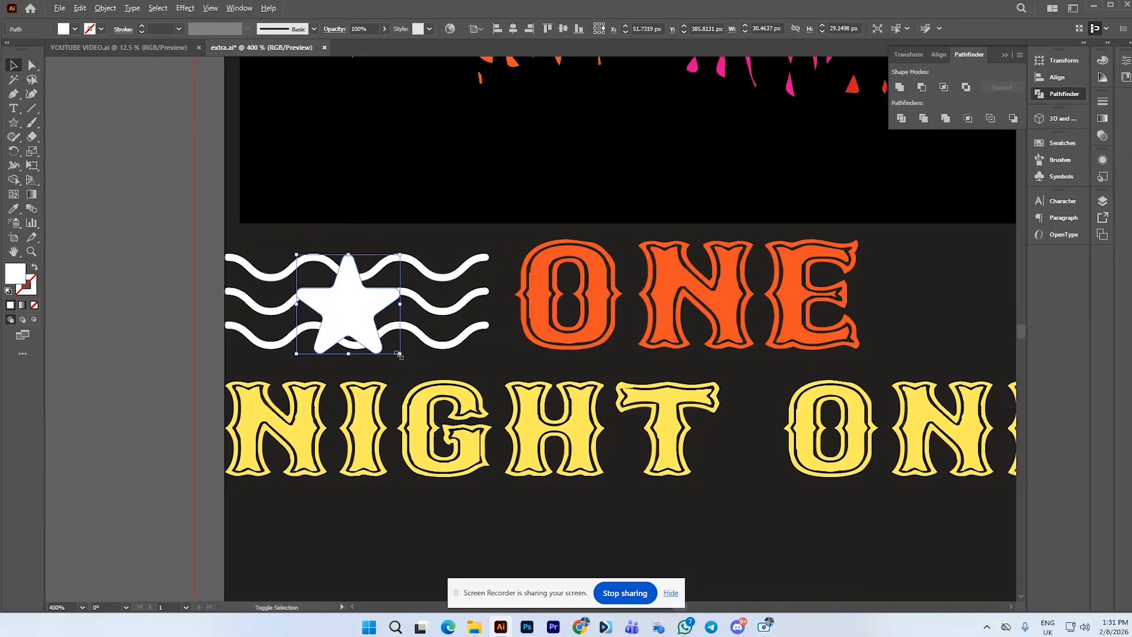
{"action": "left_click_drag", "start_coordinate": [402, 356], "coordinate": [394, 354]}
Offset the star's path by 3 px with Offset Path
{"action": "left_click", "coordinate": [105, 8]}
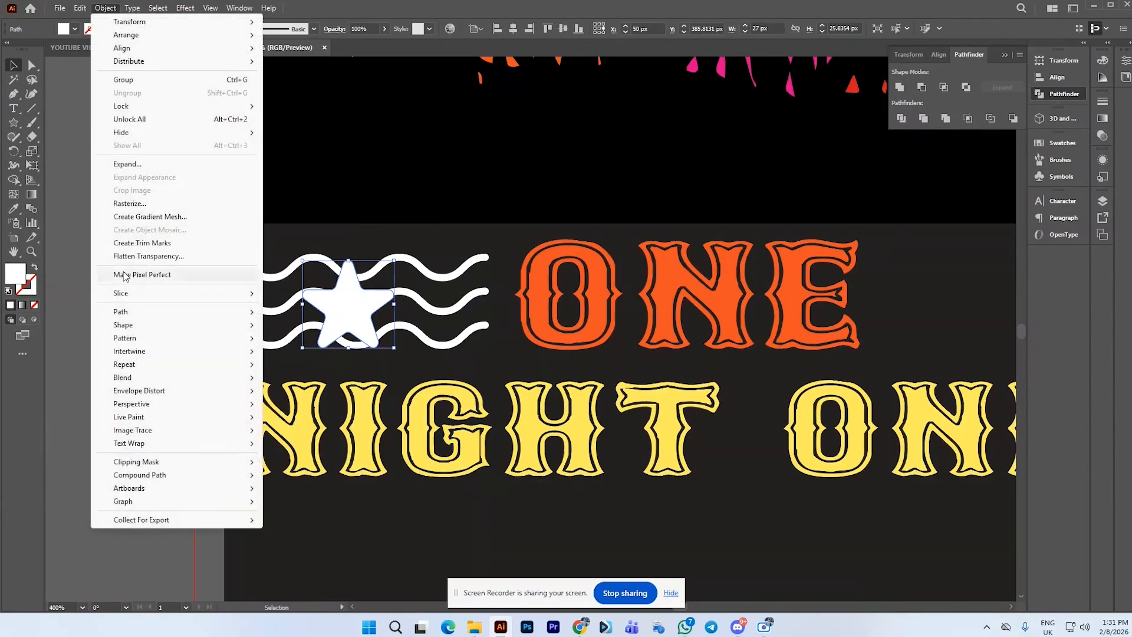
{"action": "mouse_move", "coordinate": [124, 315]}
{"action": "left_click", "coordinate": [302, 356]}
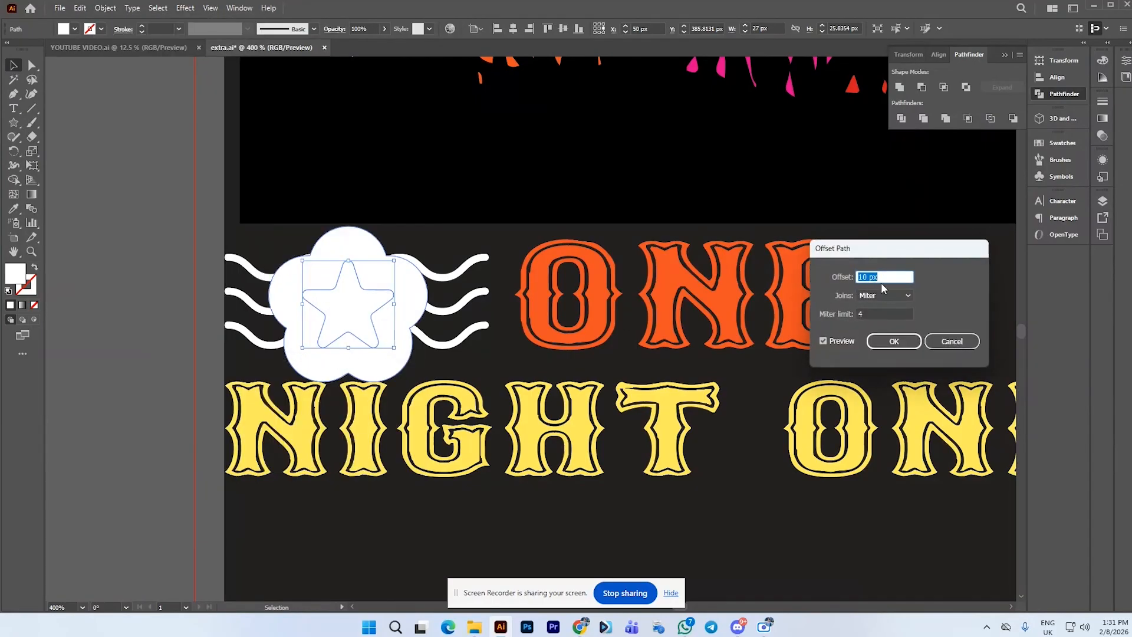
{"action": "type", "text": "2"}
{"action": "left_click", "coordinate": [824, 341]}
{"action": "left_click", "coordinate": [824, 341]}
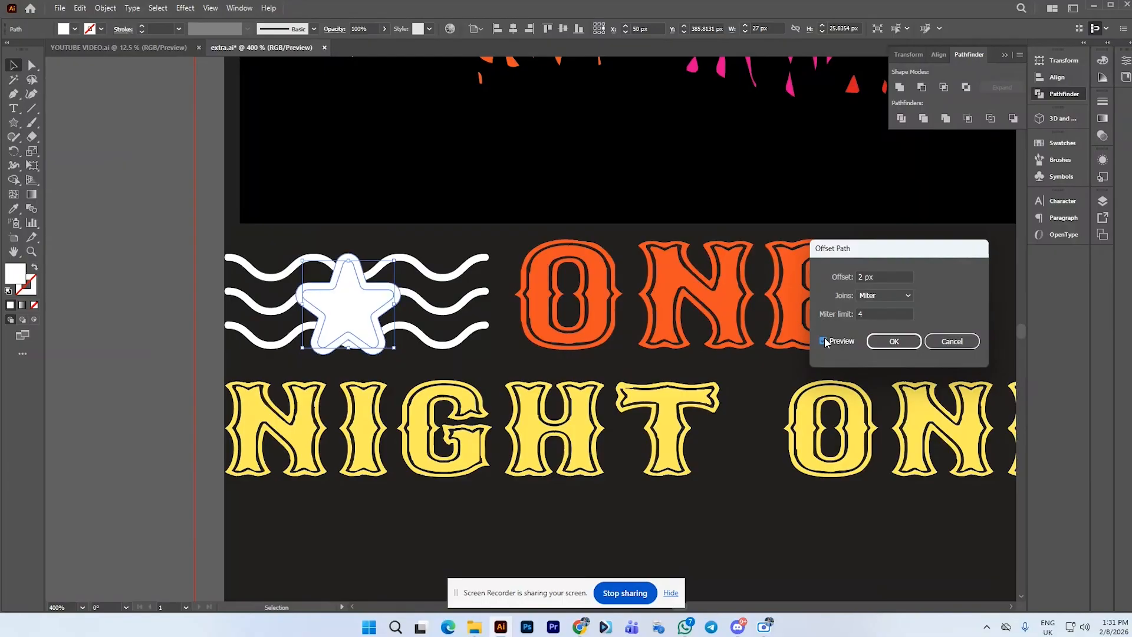
{"action": "left_click_drag", "start_coordinate": [886, 279], "coordinate": [853, 279]}
{"action": "type", "text": "3"}
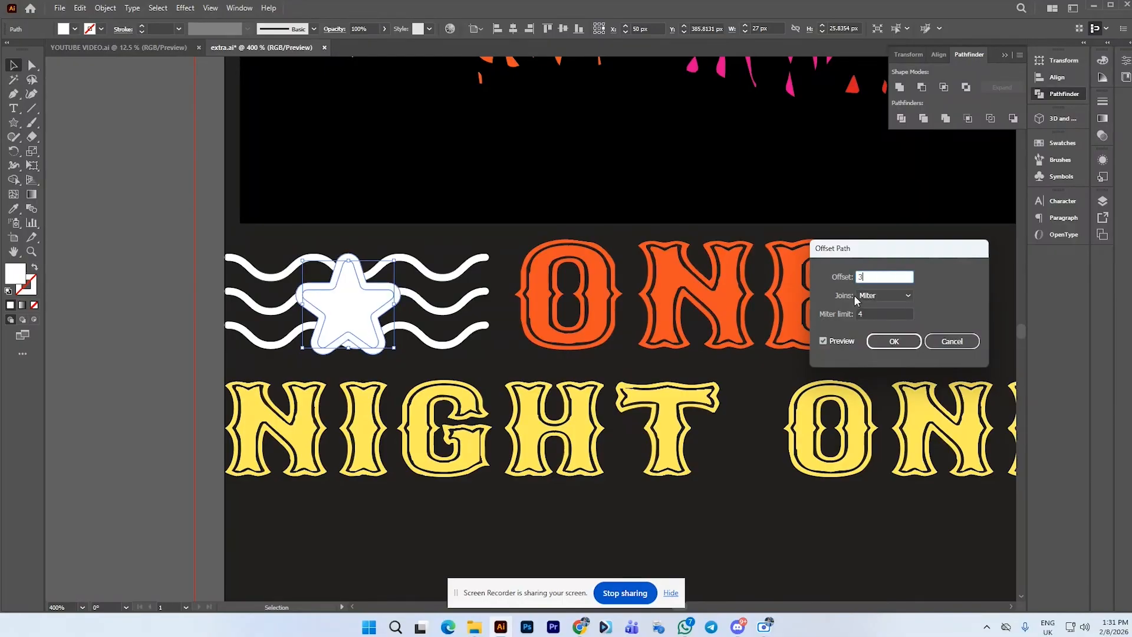
{"action": "left_click", "coordinate": [824, 341]}
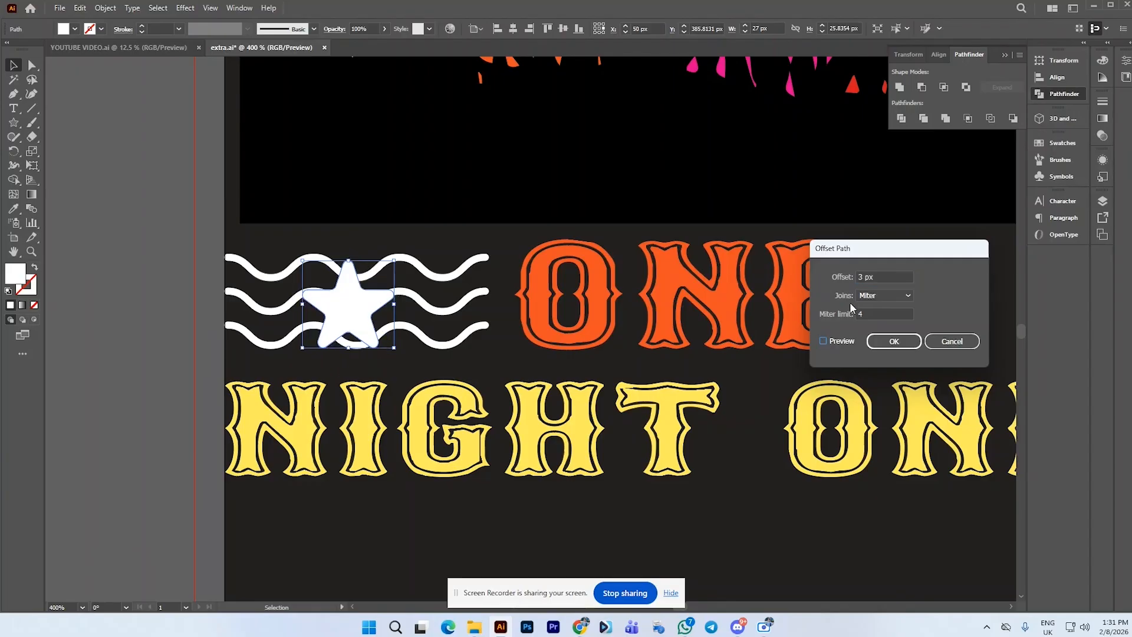
{"action": "left_click", "coordinate": [824, 342]}
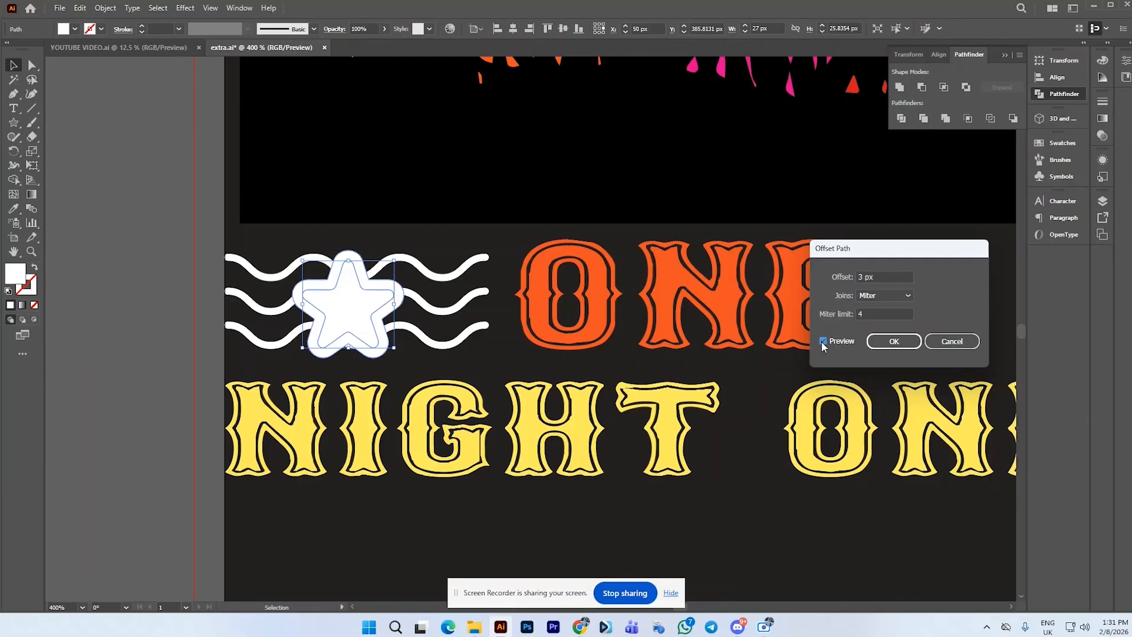
{"action": "left_click_drag", "start_coordinate": [874, 278], "coordinate": [859, 277]}
{"action": "left_click", "coordinate": [893, 341]}
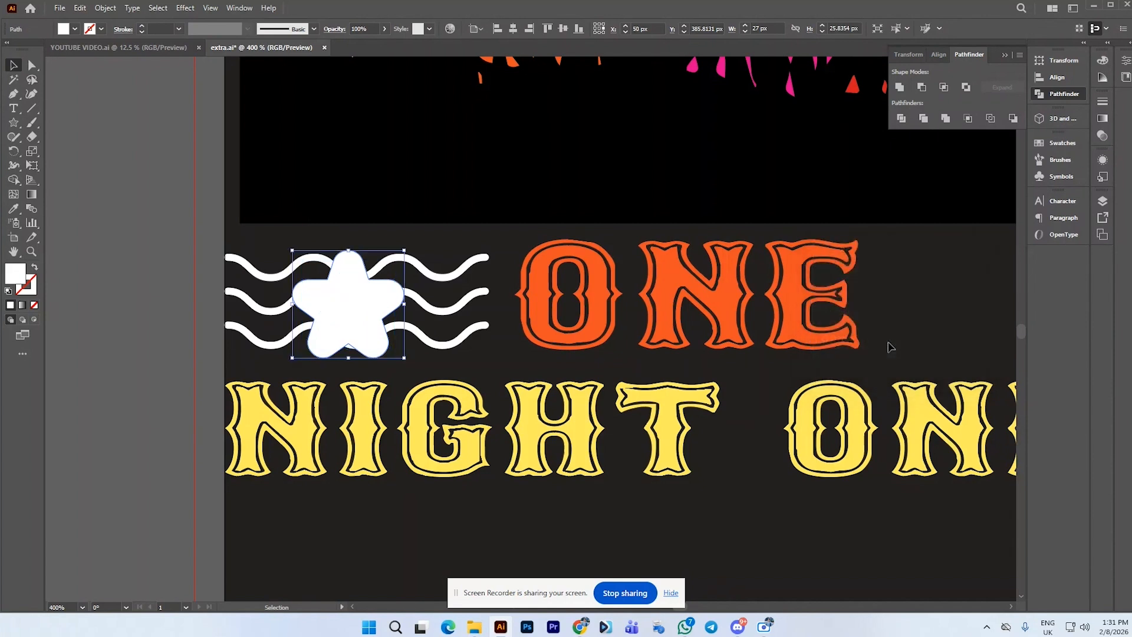
Subtract the offset star outline from the waves with Pathfinder Minus Front
{"action": "left_click", "coordinate": [473, 273], "text": "shift"}
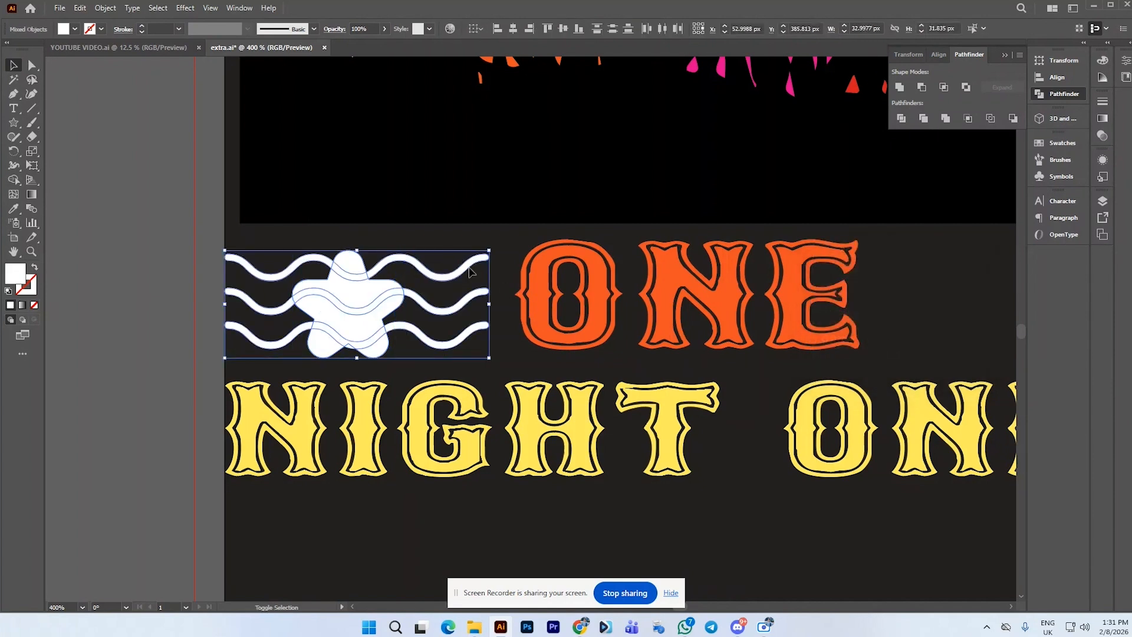
{"action": "left_click", "coordinate": [921, 87]}
{"action": "left_click", "coordinate": [540, 242]}
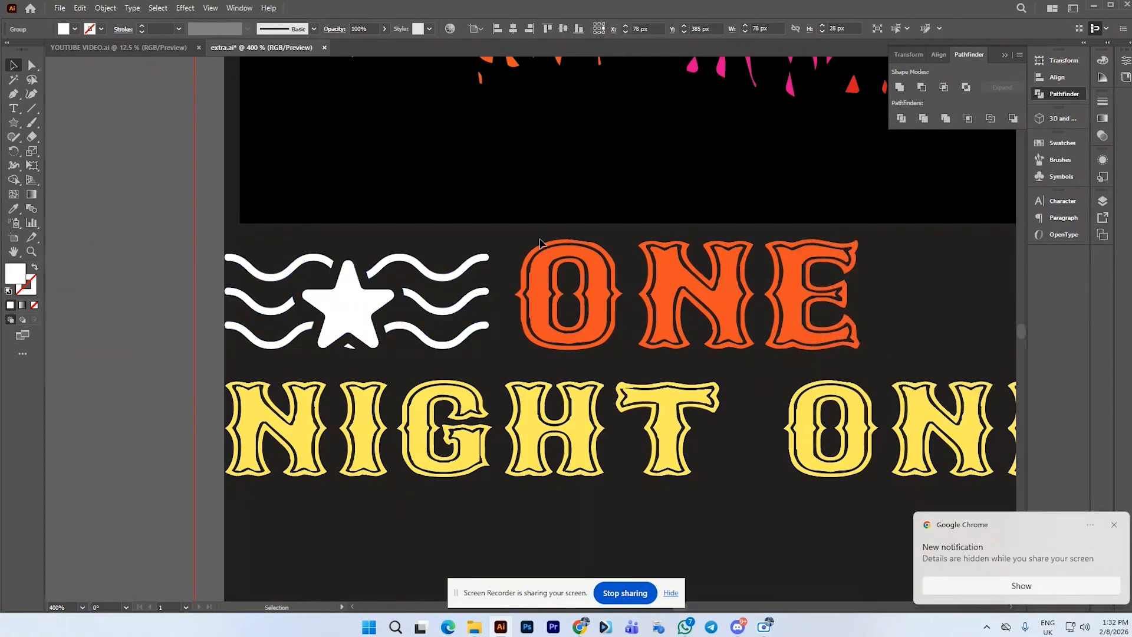
{"action": "left_click", "coordinate": [348, 304]}
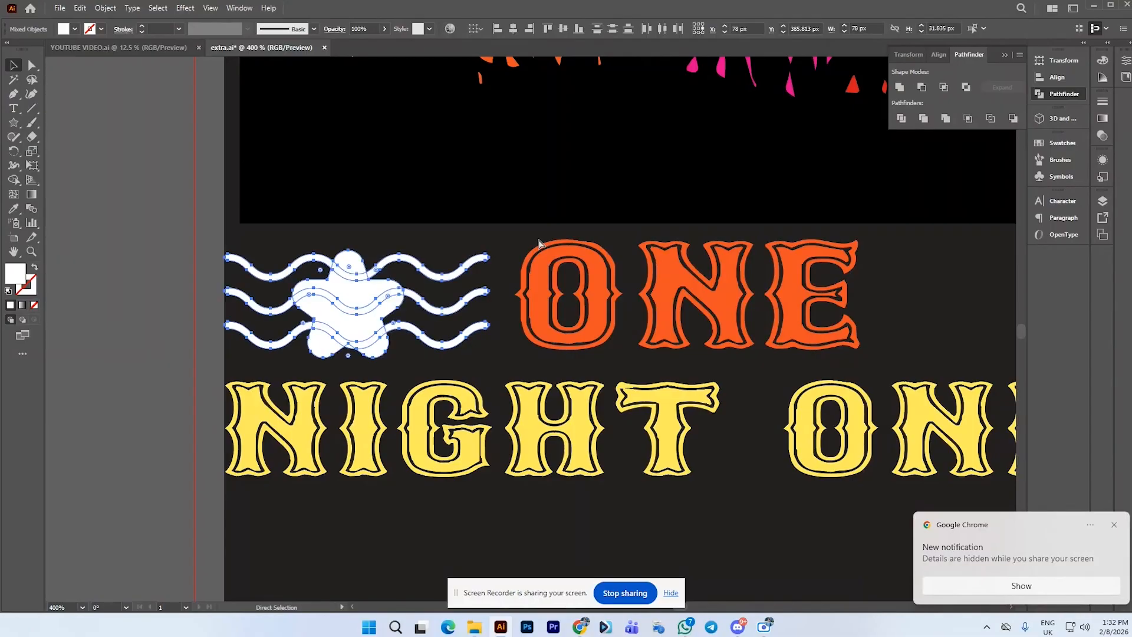
Create an offset copy of the star's path at 2 px
{"action": "left_click", "coordinate": [105, 8]}
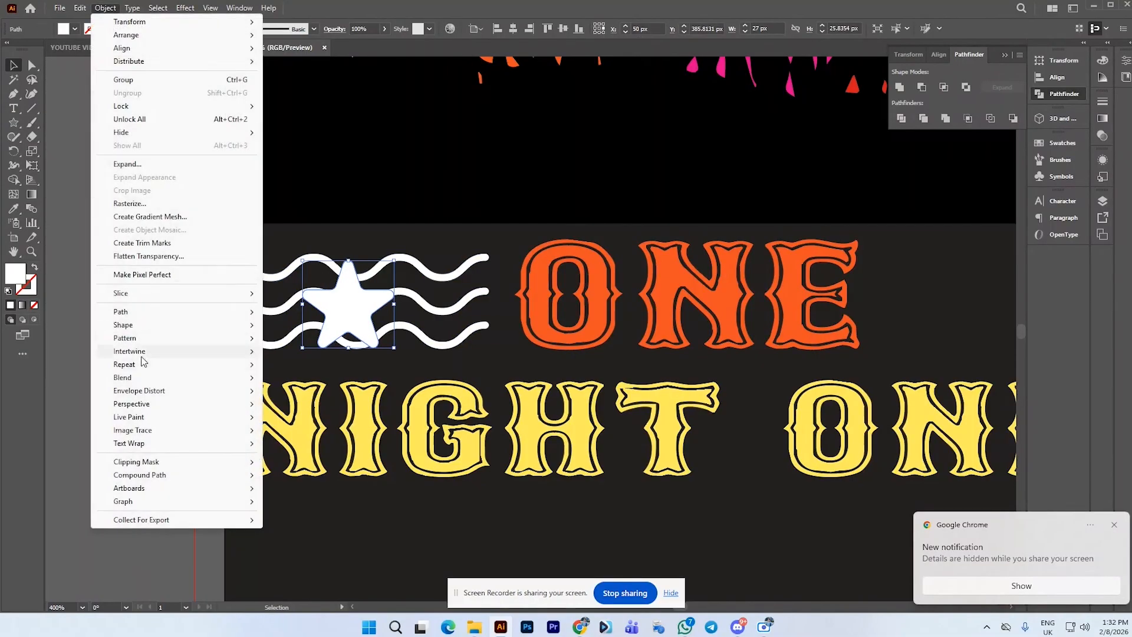
{"action": "mouse_move", "coordinate": [133, 312]}
{"action": "left_click", "coordinate": [302, 356]}
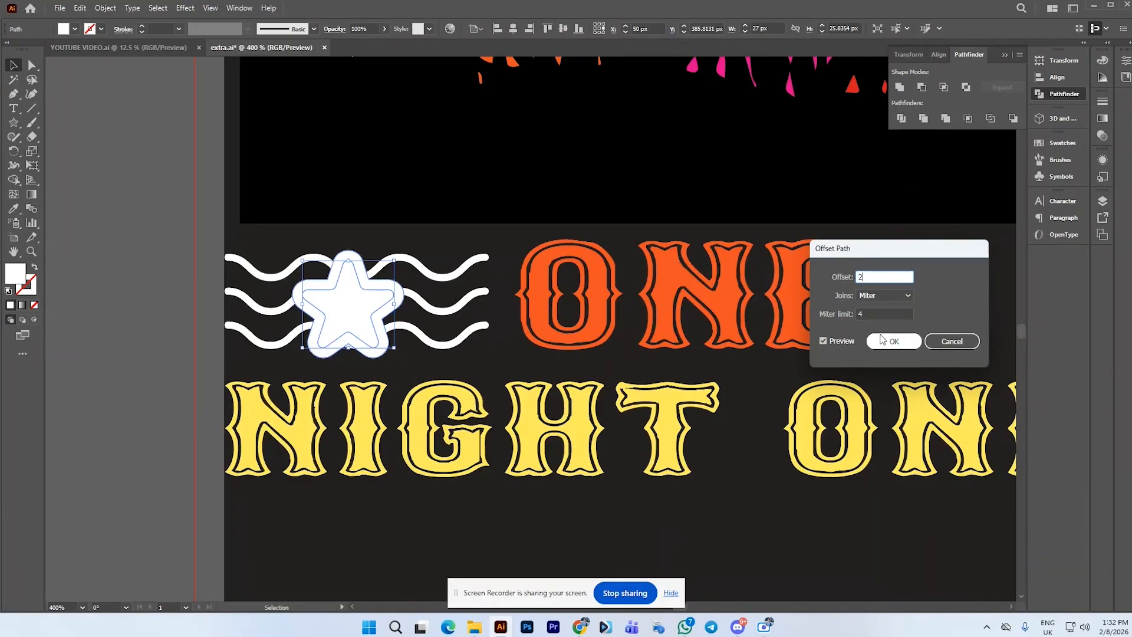
{"action": "left_click", "coordinate": [894, 342]}
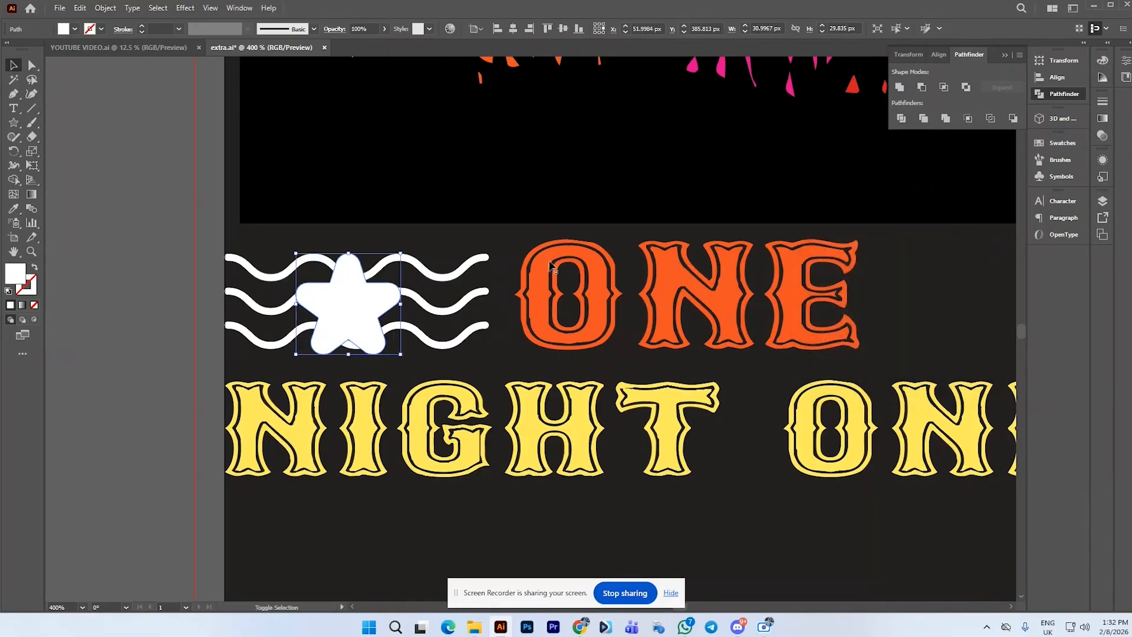
Select the offset outline with the waves and apply Minus Front to cut a gap around the star
{"action": "left_click", "coordinate": [459, 270], "text": "shift"}
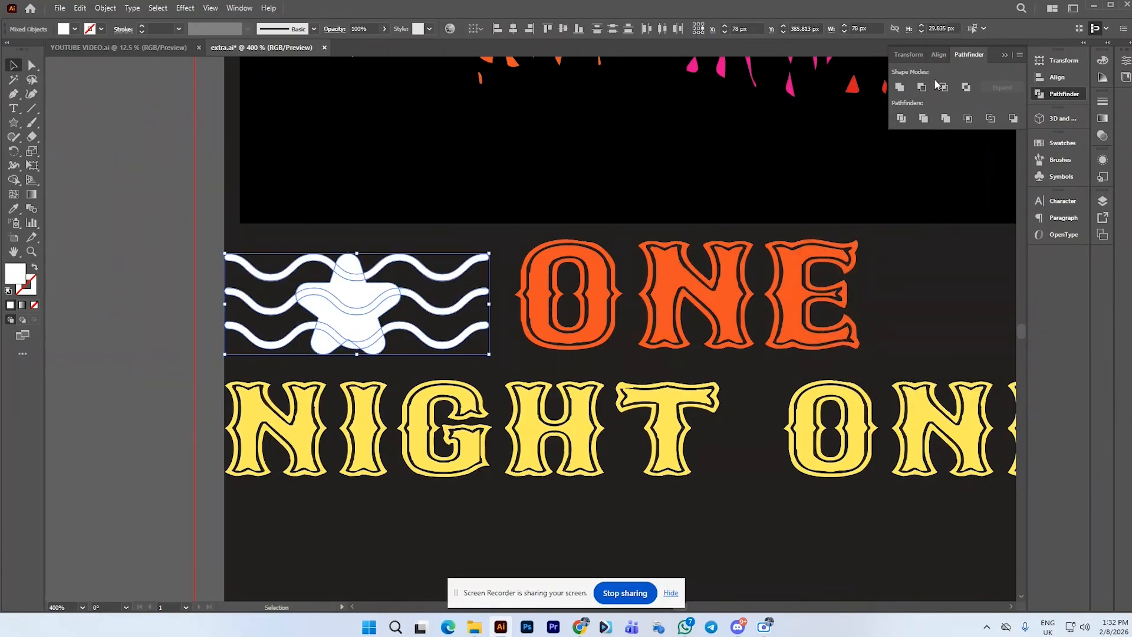
{"action": "left_click", "coordinate": [921, 88]}
{"action": "left_click", "coordinate": [570, 247]}
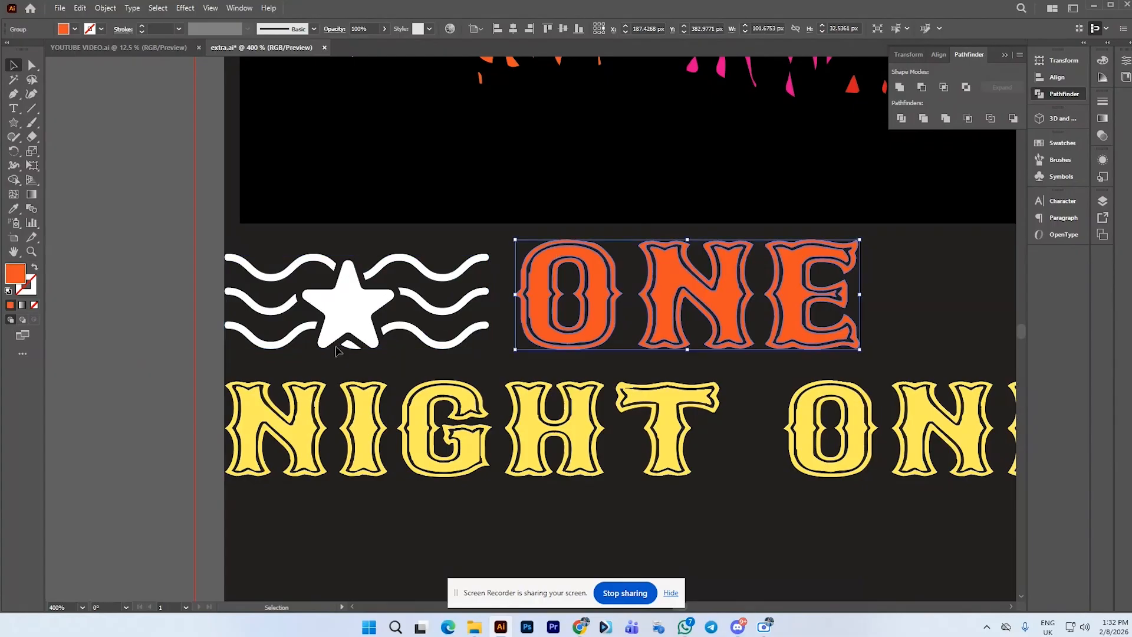
Ungroup the cut waves and delete the leftover fragment under the star
{"action": "left_click", "coordinate": [357, 348]}
{"action": "right_click", "coordinate": [356, 353]}
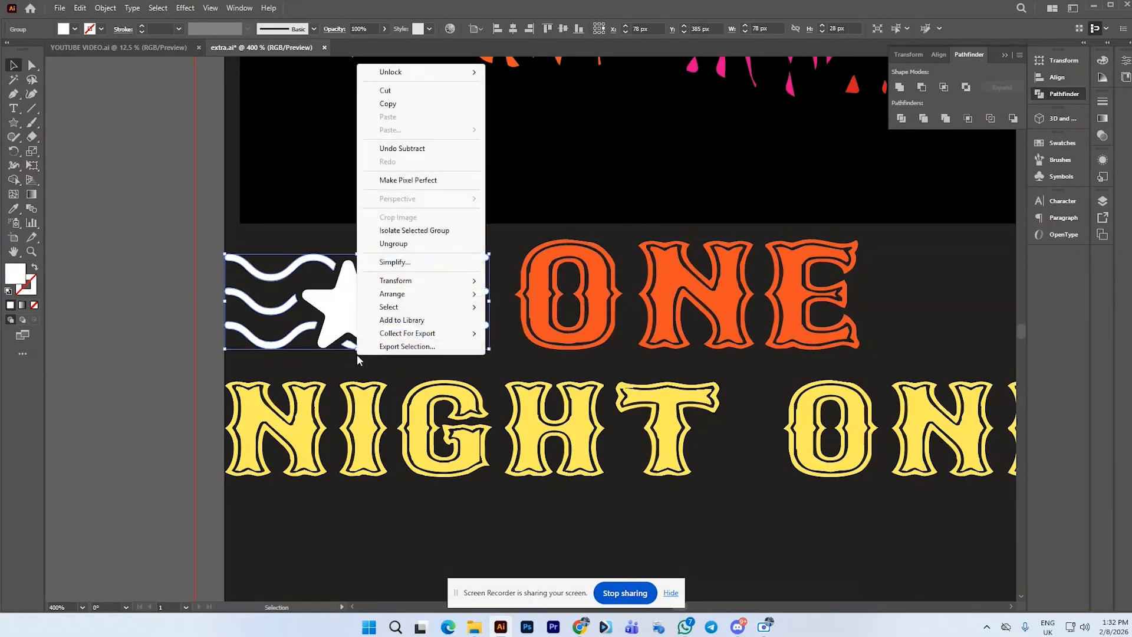
{"action": "left_click", "coordinate": [393, 243]}
{"action": "left_click_drag", "start_coordinate": [353, 347], "coordinate": [147, 375]}
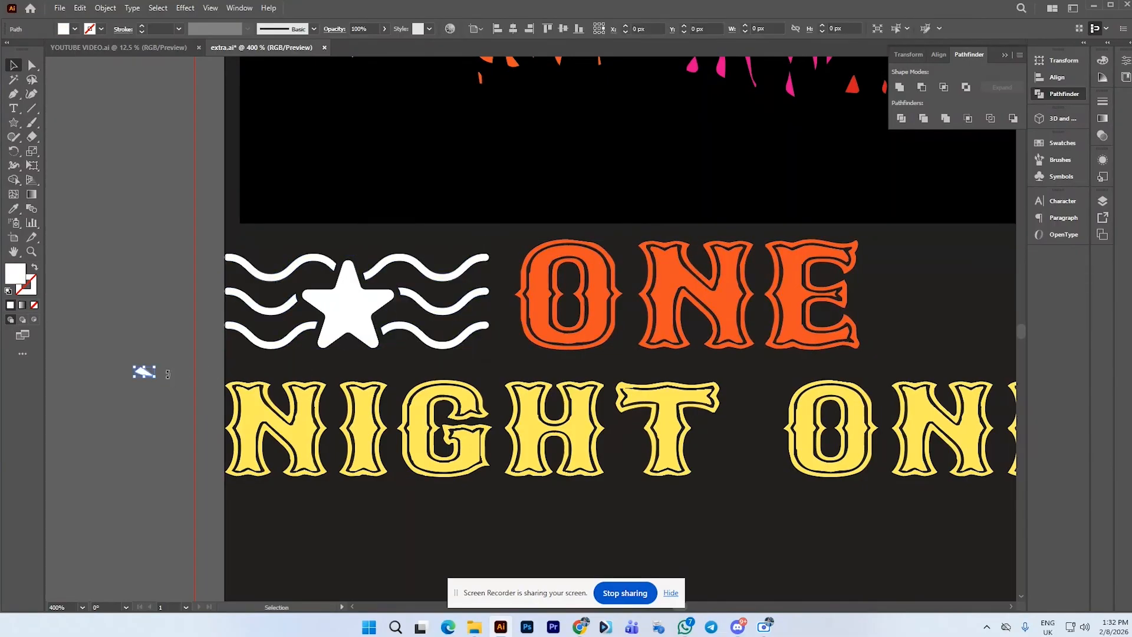
{"action": "key", "text": "Delete"}
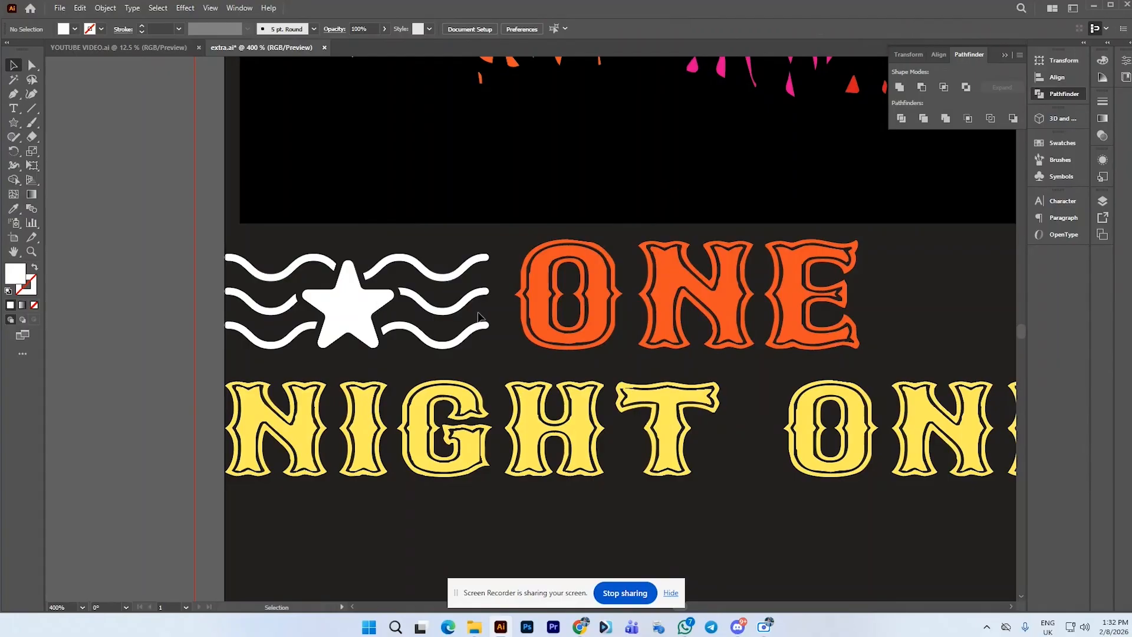
Select both halves of the top wave and color them pink by sampling the pink stripe with the Eyedropper
{"action": "scroll", "coordinate": [479, 317], "scroll_direction": "down", "scroll_amount": 4}
{"action": "scroll", "coordinate": [479, 312], "scroll_direction": "up", "scroll_amount": 1}
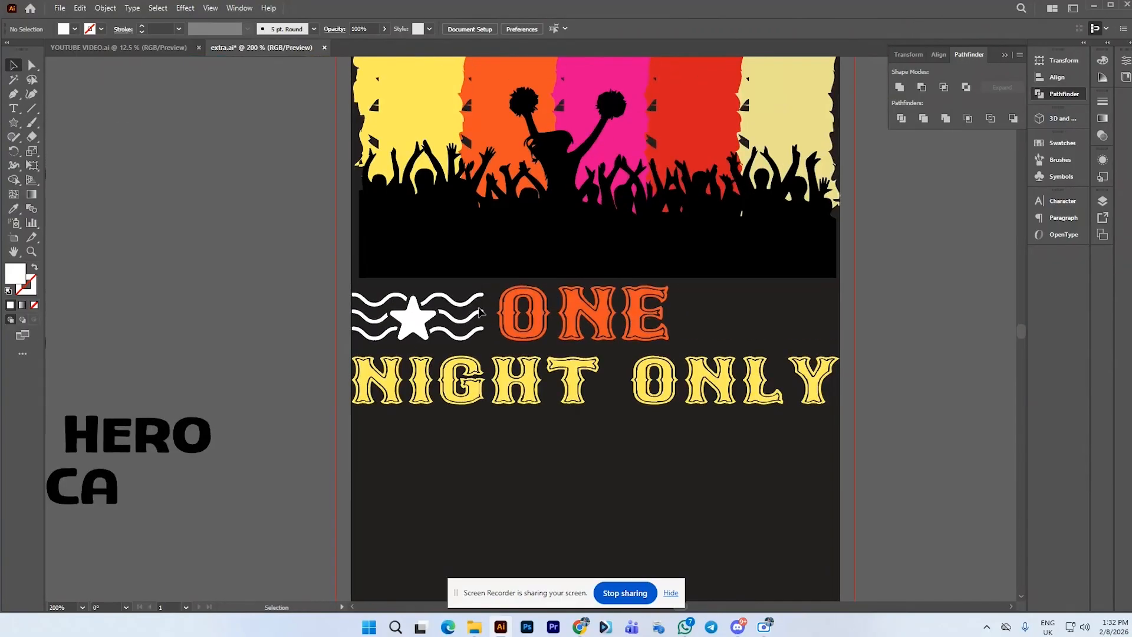
{"action": "scroll", "coordinate": [479, 313], "scroll_direction": "down", "scroll_amount": 1}
{"action": "left_click", "coordinate": [470, 307]}
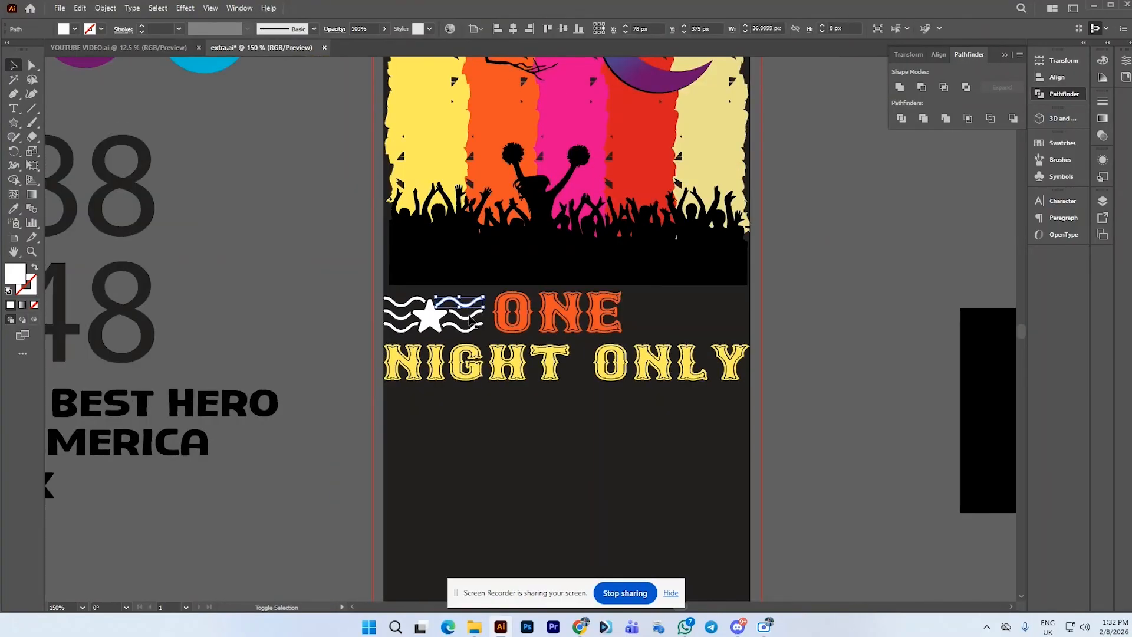
{"action": "left_click", "coordinate": [470, 319], "text": "shift"}
{"action": "scroll", "coordinate": [479, 324], "scroll_direction": "up", "scroll_amount": 1}
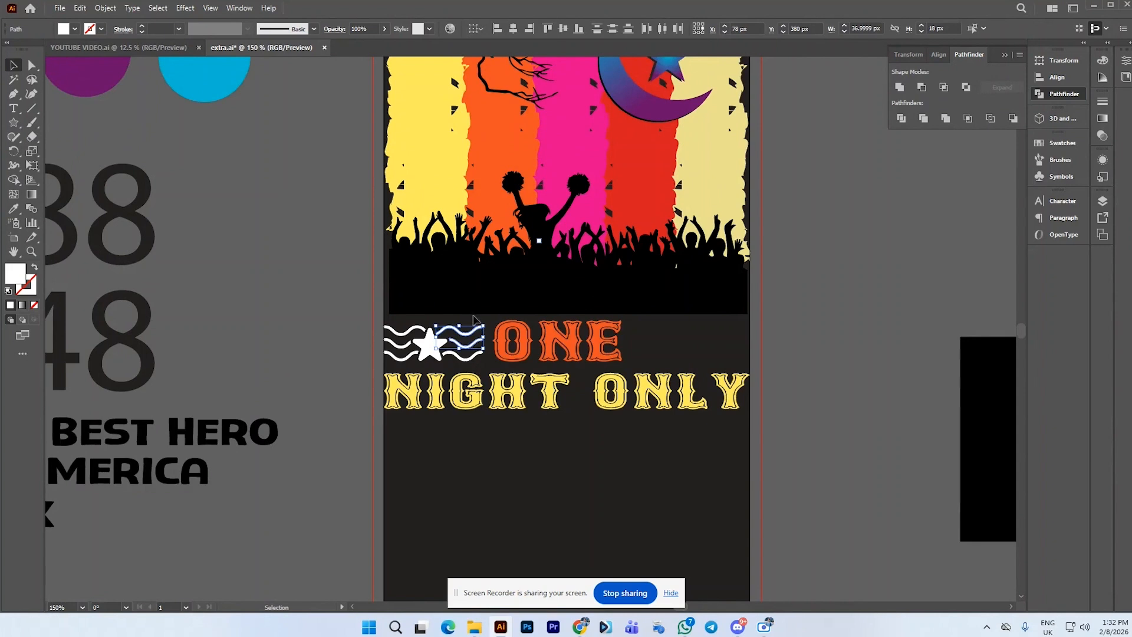
{"action": "left_click", "coordinate": [473, 317]}
{"action": "left_click", "coordinate": [471, 333]}
{"action": "left_click", "coordinate": [414, 330], "text": "shift"}
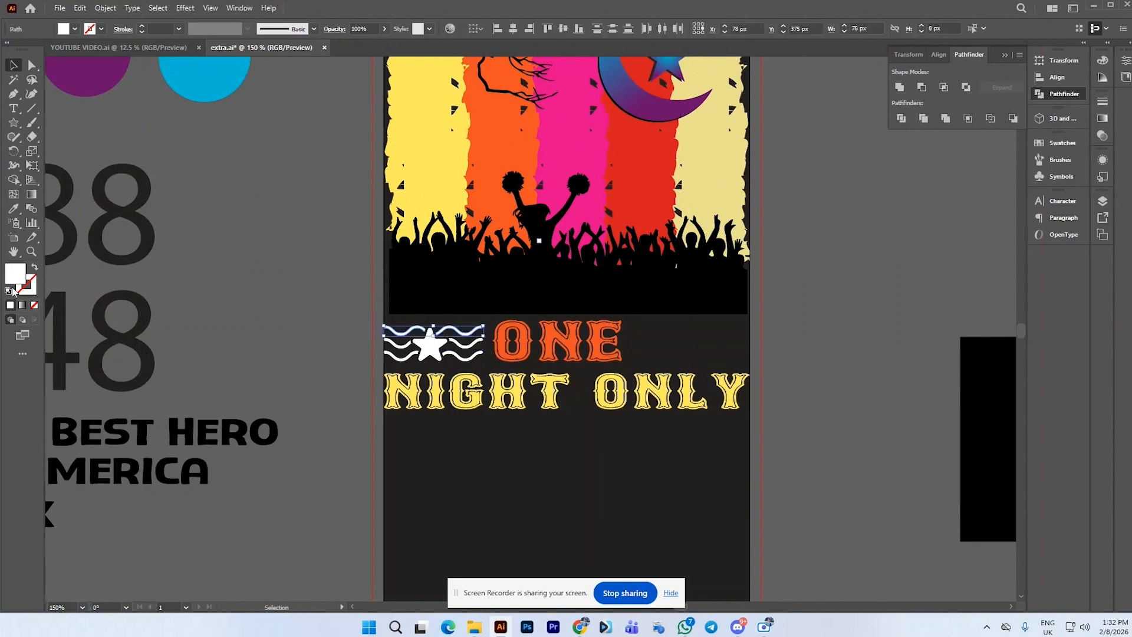
{"action": "left_click", "coordinate": [13, 209]}
{"action": "left_click", "coordinate": [575, 136]}
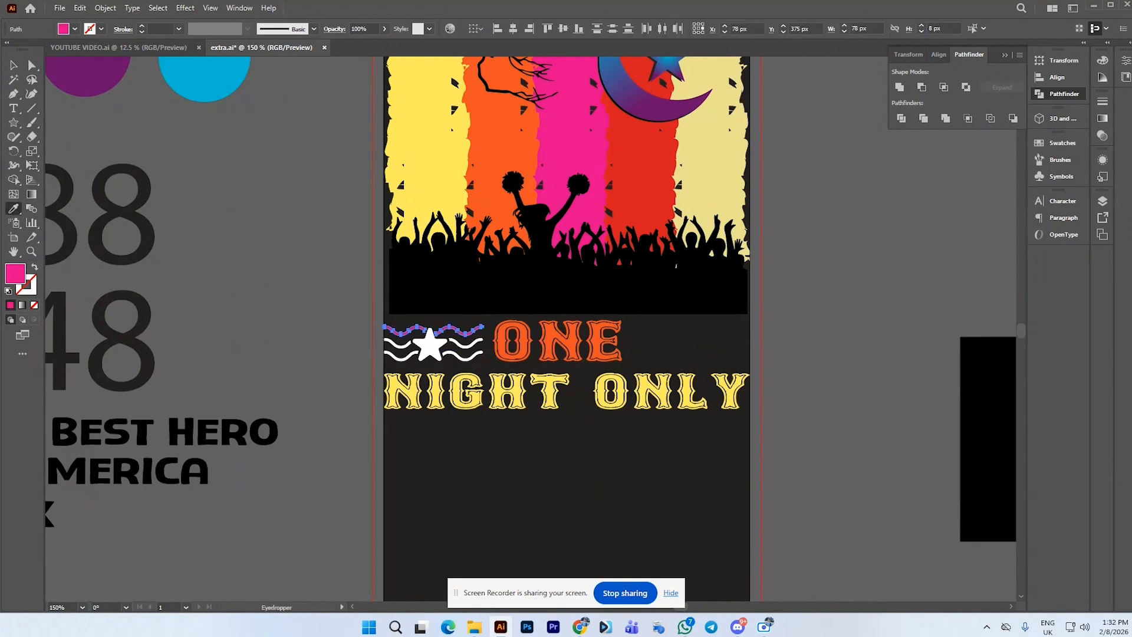
{"action": "left_click", "coordinate": [13, 65]}
{"action": "left_click", "coordinate": [370, 346]}
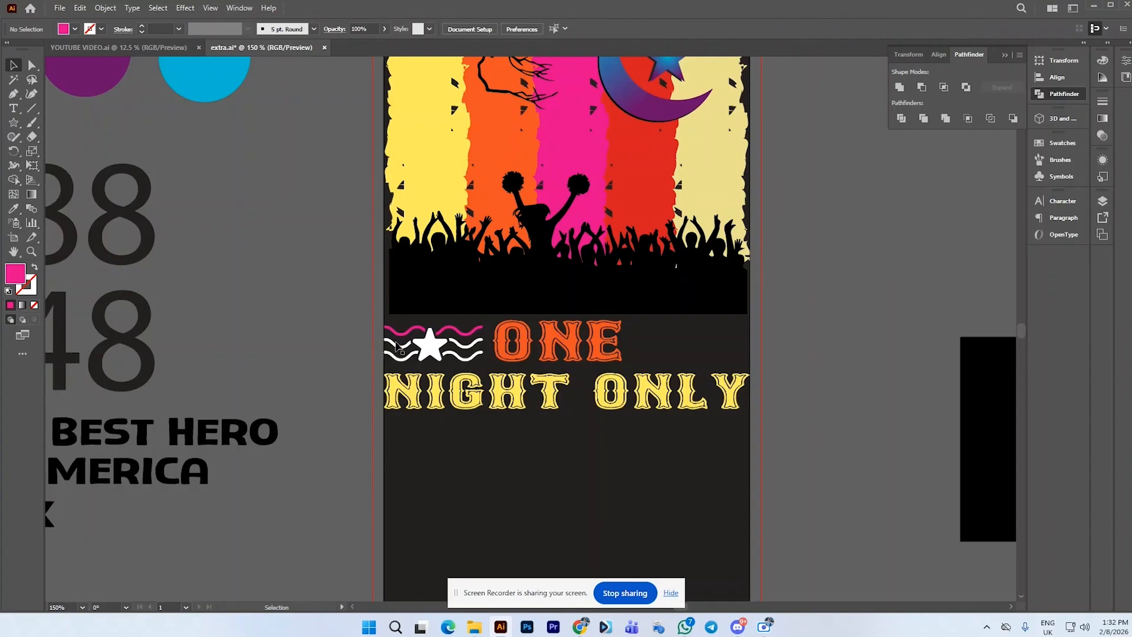
Color the middle wave red by sampling the red stripe with the Eyedropper
{"action": "left_click", "coordinate": [396, 348]}
{"action": "left_click", "coordinate": [466, 352], "text": "shift"}
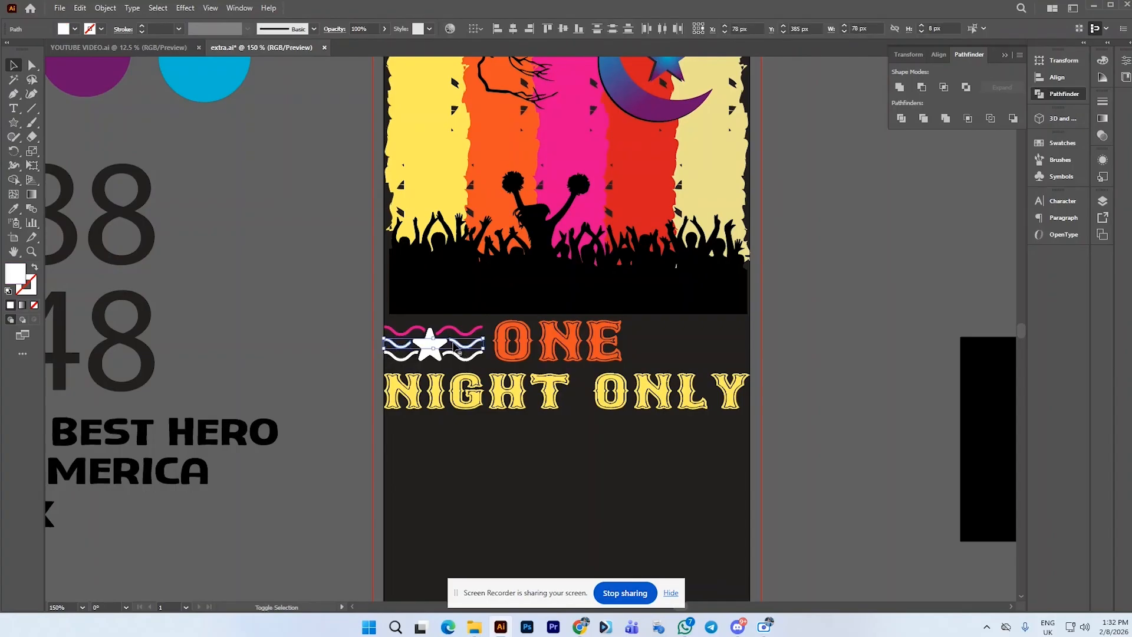
{"action": "left_click", "coordinate": [13, 210]}
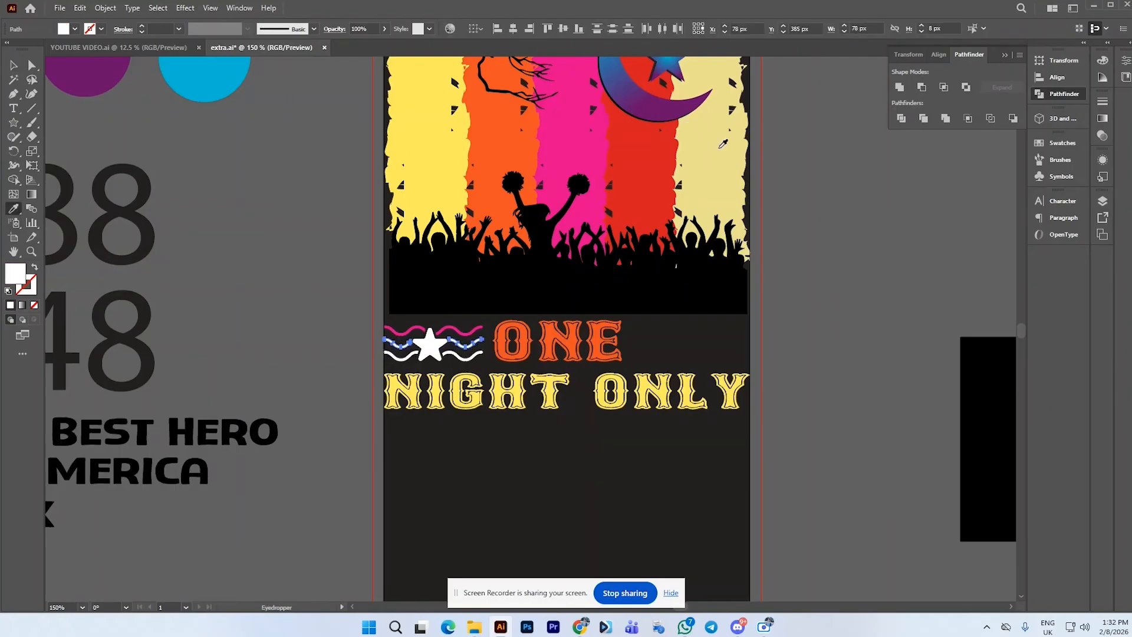
{"action": "left_click", "coordinate": [660, 158]}
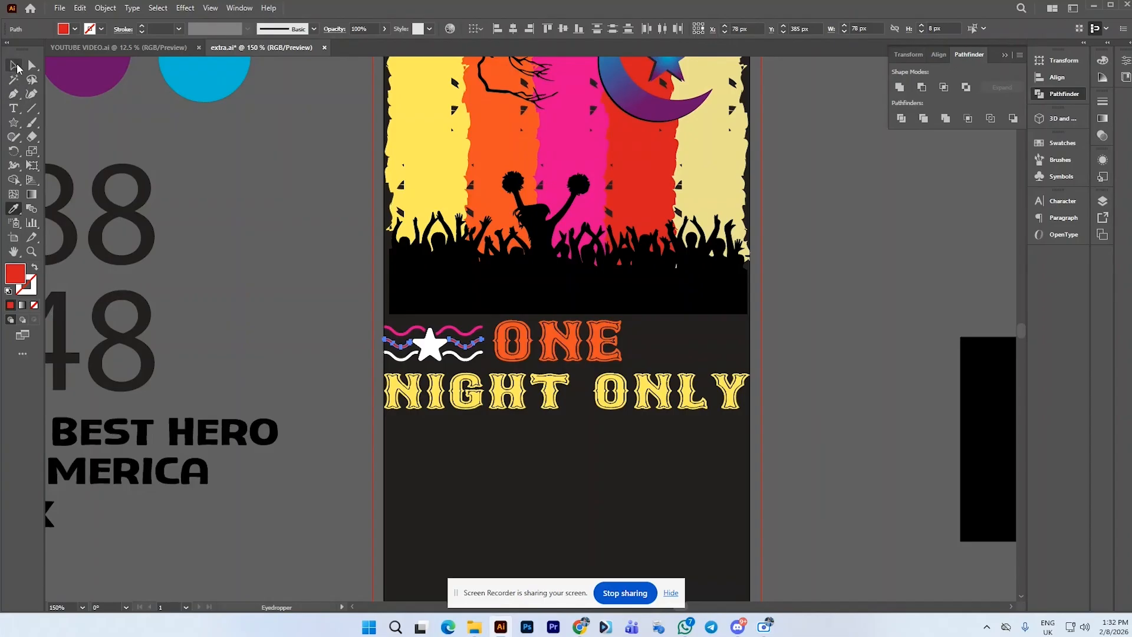
{"action": "left_click", "coordinate": [13, 65]}
{"action": "left_click", "coordinate": [312, 269]}
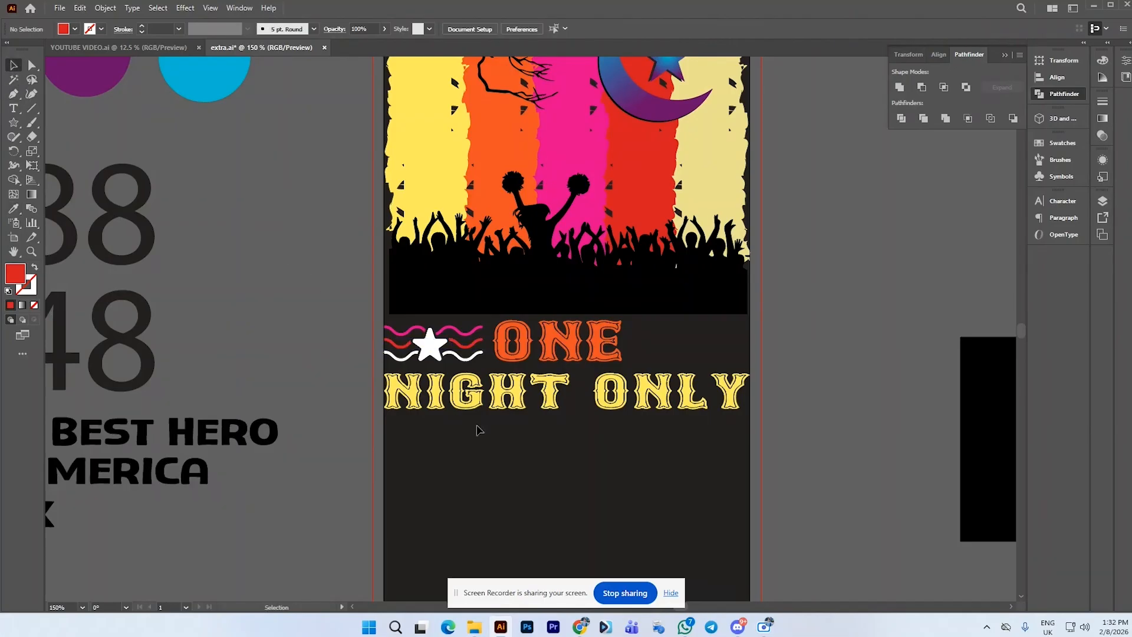
Color the bottom wave orange by sampling the orange stripe with the Eyedropper
{"action": "left_click", "coordinate": [402, 358]}
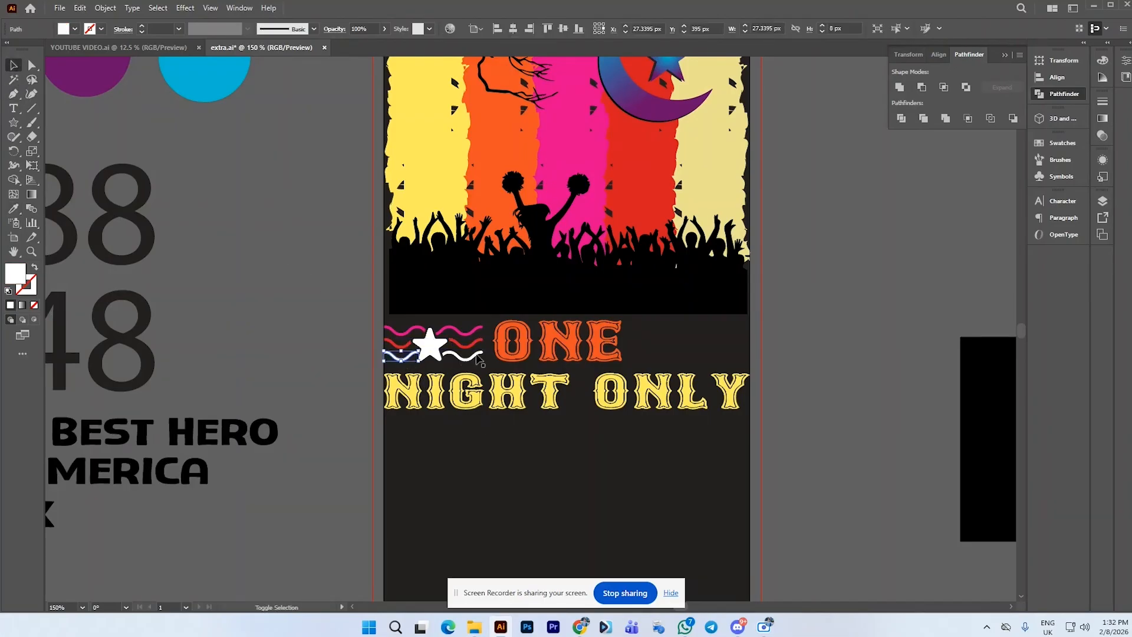
{"action": "left_click", "coordinate": [14, 210]}
{"action": "left_click", "coordinate": [507, 146]}
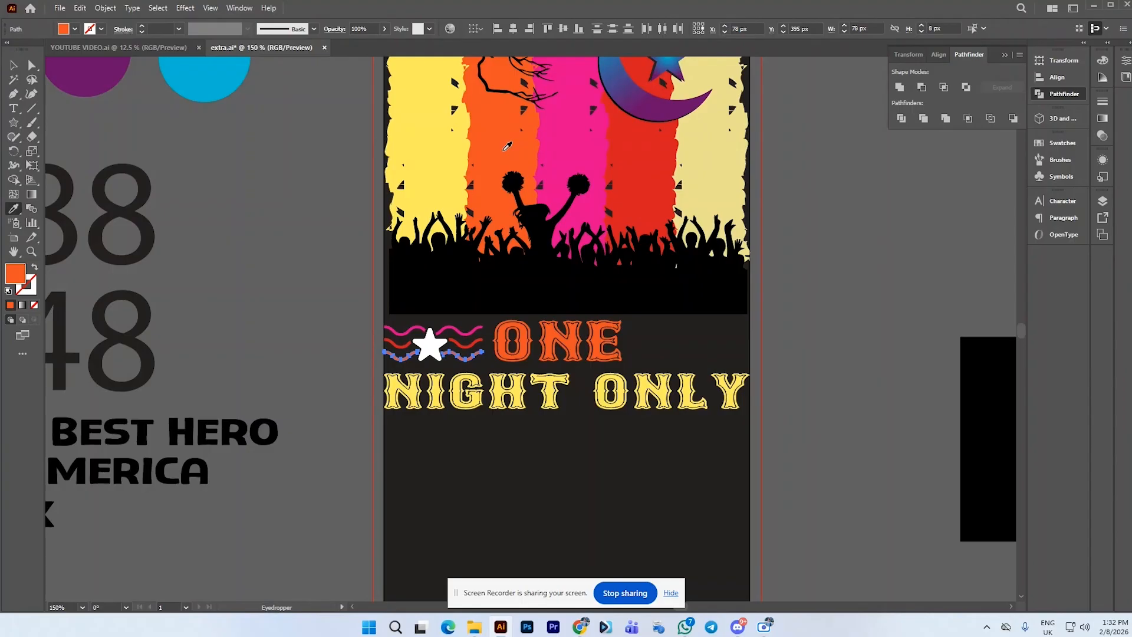
{"action": "left_click", "coordinate": [13, 65]}
{"action": "left_click", "coordinate": [311, 275]}
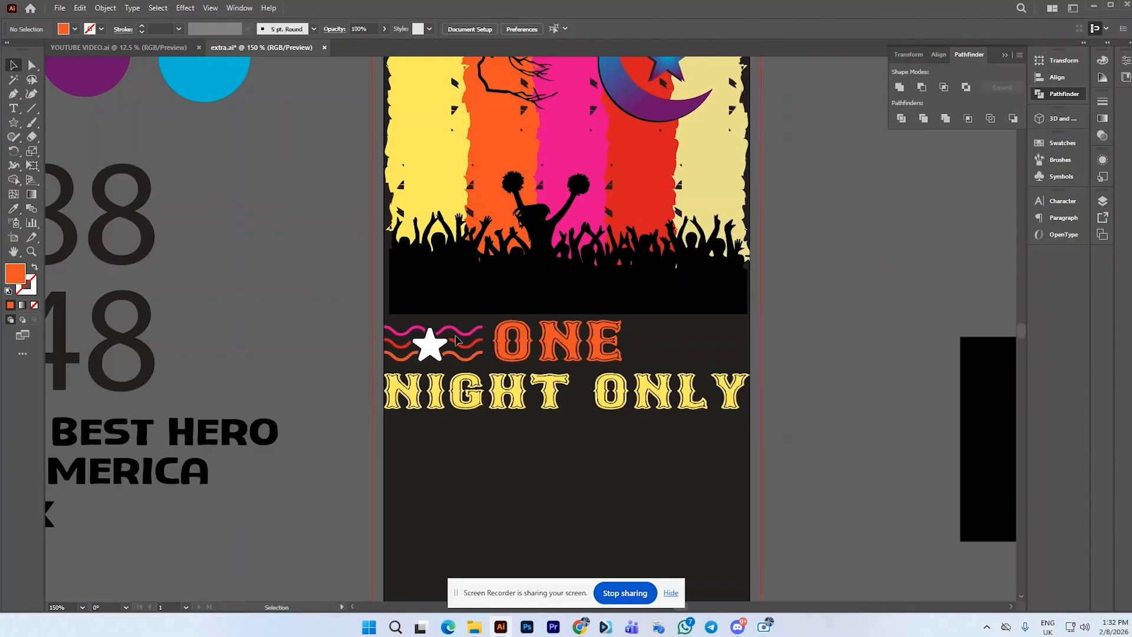
Color the left star yellow by sampling the yellow stripe with the Eyedropper, then deselect
{"action": "left_click", "coordinate": [429, 348]}
{"action": "left_click", "coordinate": [13, 209]}
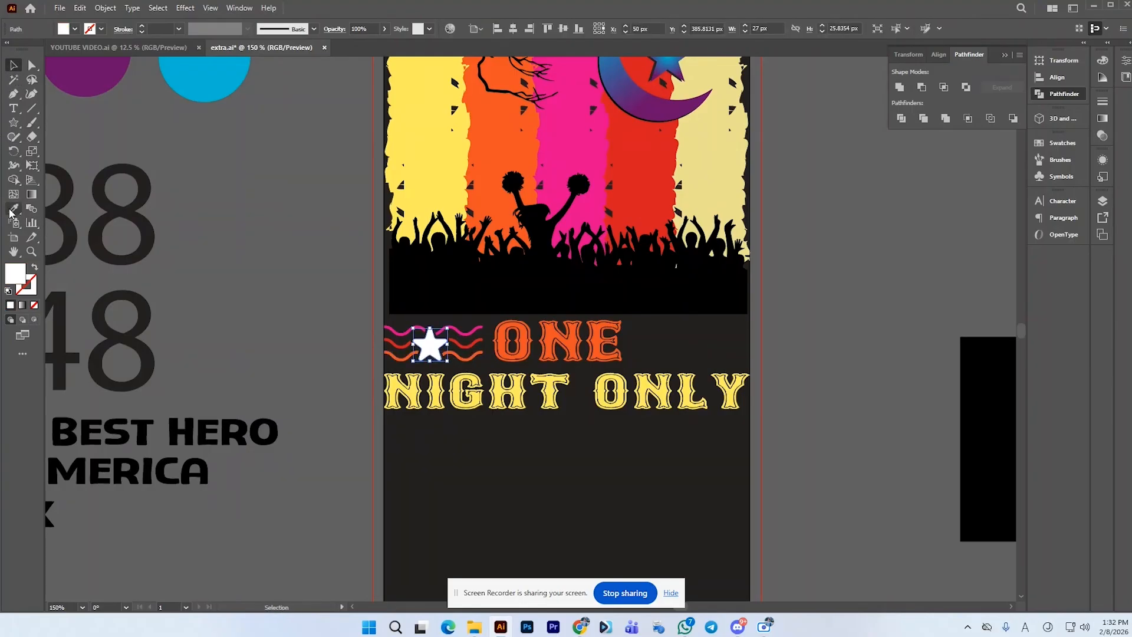
{"action": "left_click", "coordinate": [414, 118]}
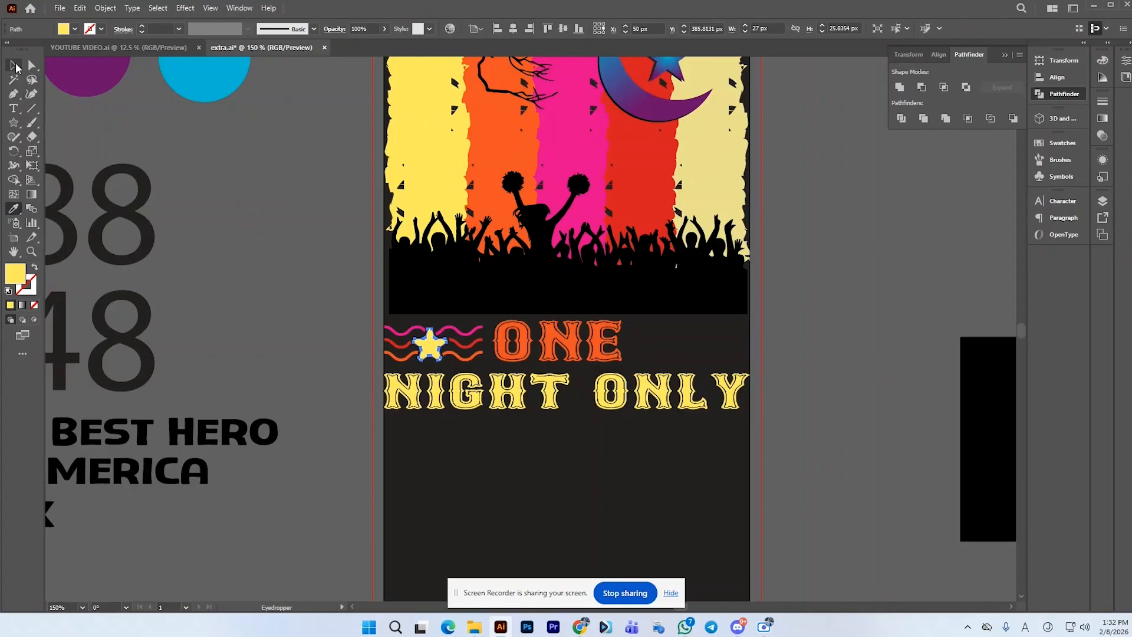
{"action": "left_click", "coordinate": [13, 65]}
{"action": "left_click", "coordinate": [297, 240]}
Try coloring the top wave yellow with the Eyedropper, then undo it
{"action": "scroll", "coordinate": [364, 343], "scroll_direction": "down", "scroll_amount": 1}
{"action": "scroll", "coordinate": [363, 342], "scroll_direction": "up", "scroll_amount": 1}
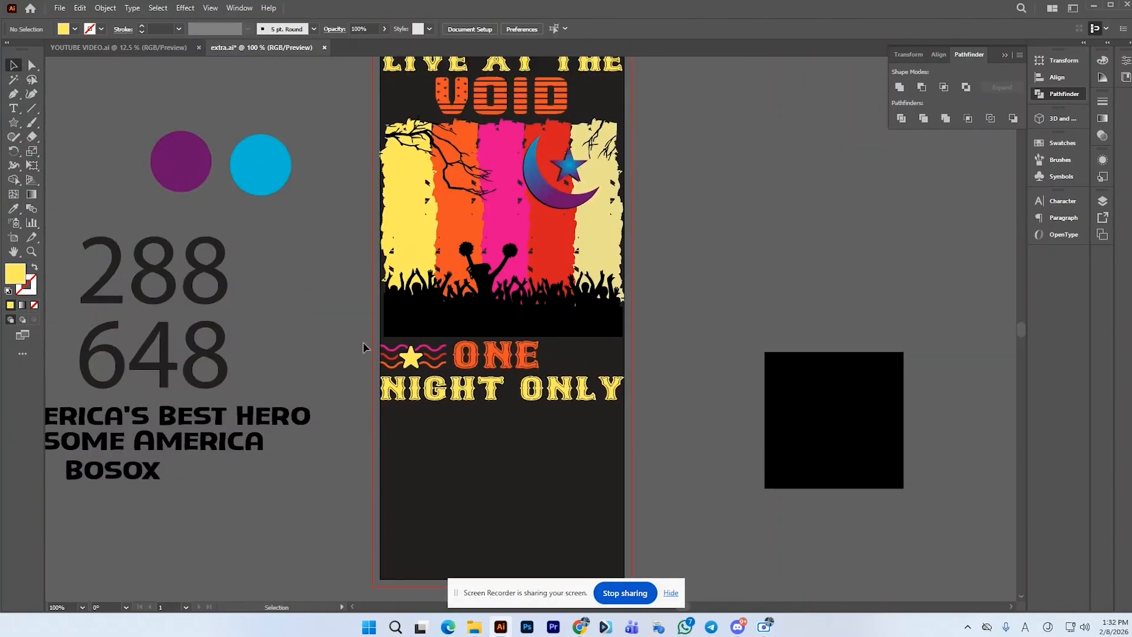
{"action": "scroll", "coordinate": [365, 344], "scroll_direction": "up", "scroll_amount": 1}
{"action": "left_click", "coordinate": [440, 362]}
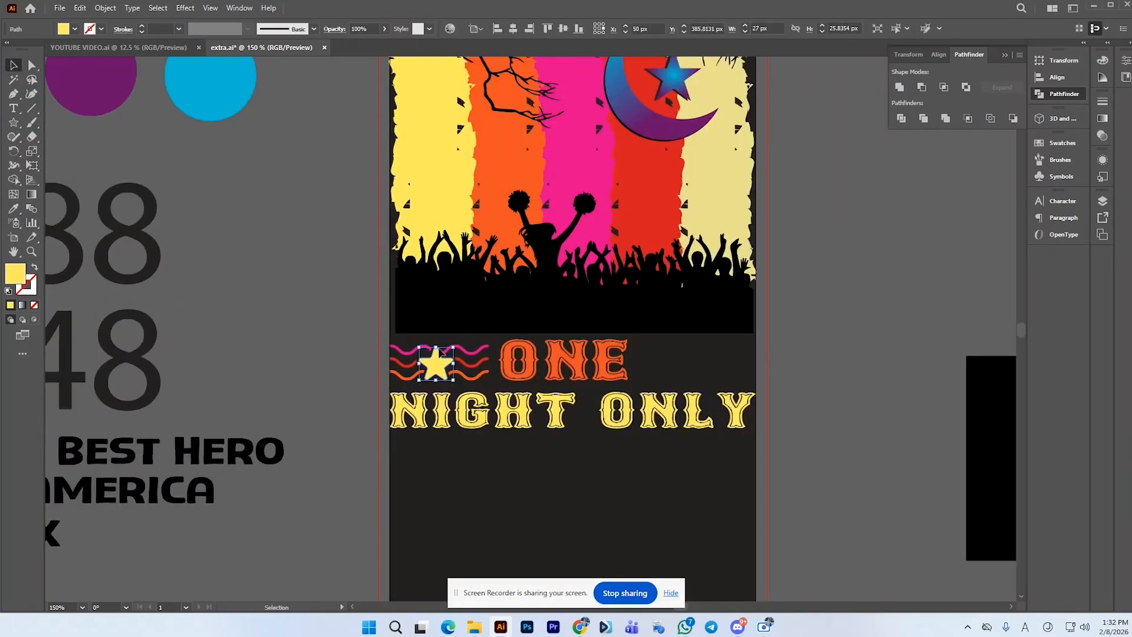
{"action": "left_click", "coordinate": [475, 354]}
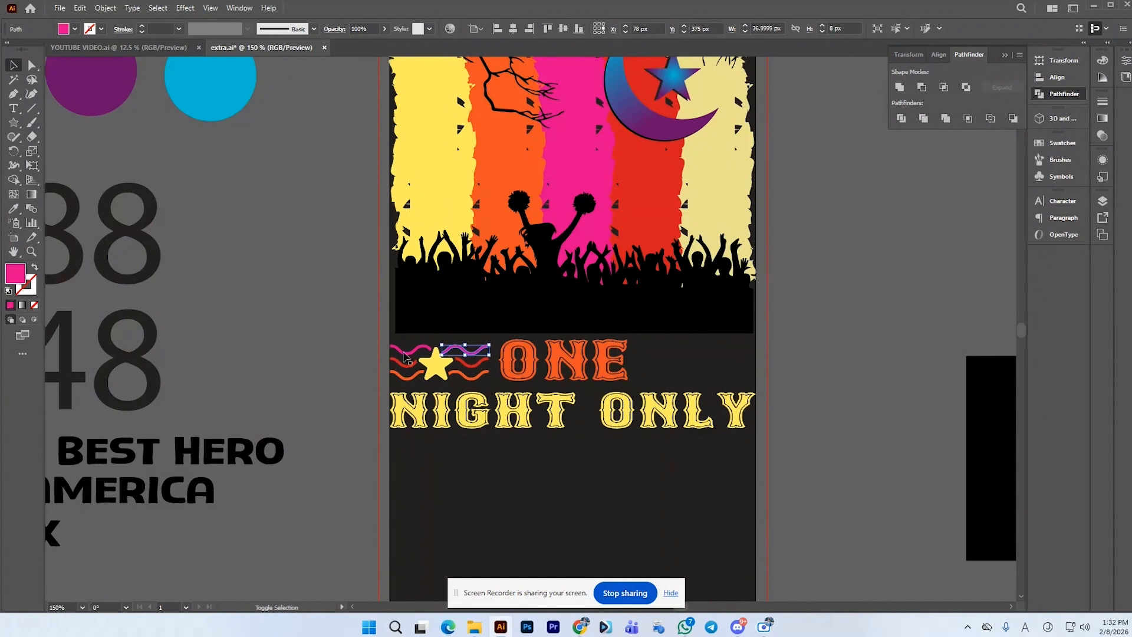
{"action": "left_click", "coordinate": [13, 209]}
{"action": "left_click", "coordinate": [405, 161]}
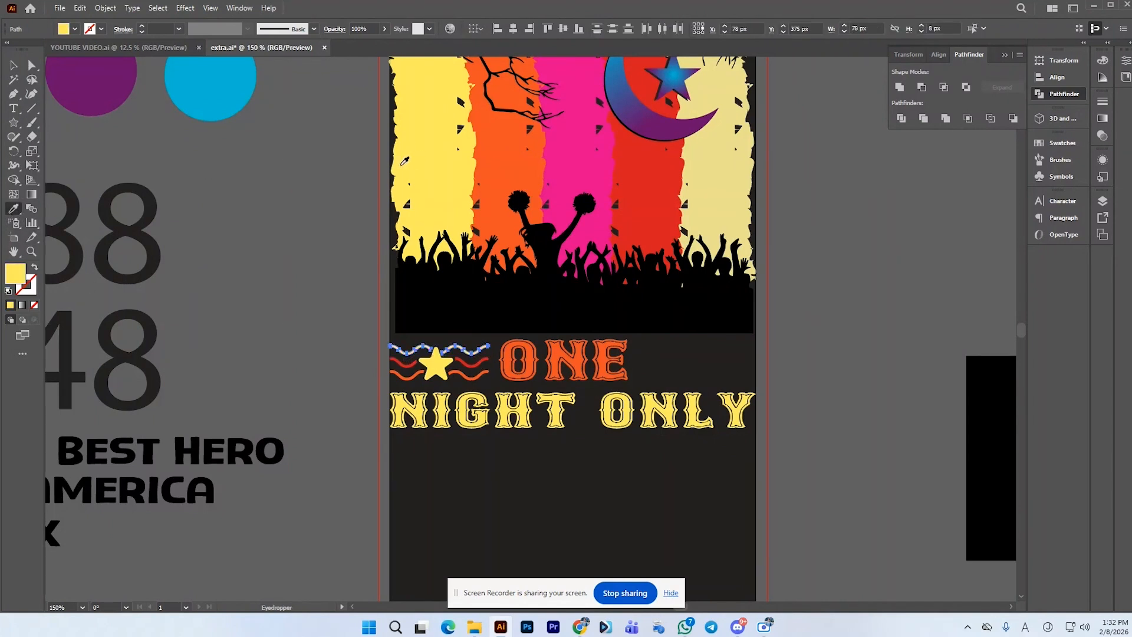
{"action": "left_click", "coordinate": [14, 65]}
{"action": "left_click", "coordinate": [296, 235]}
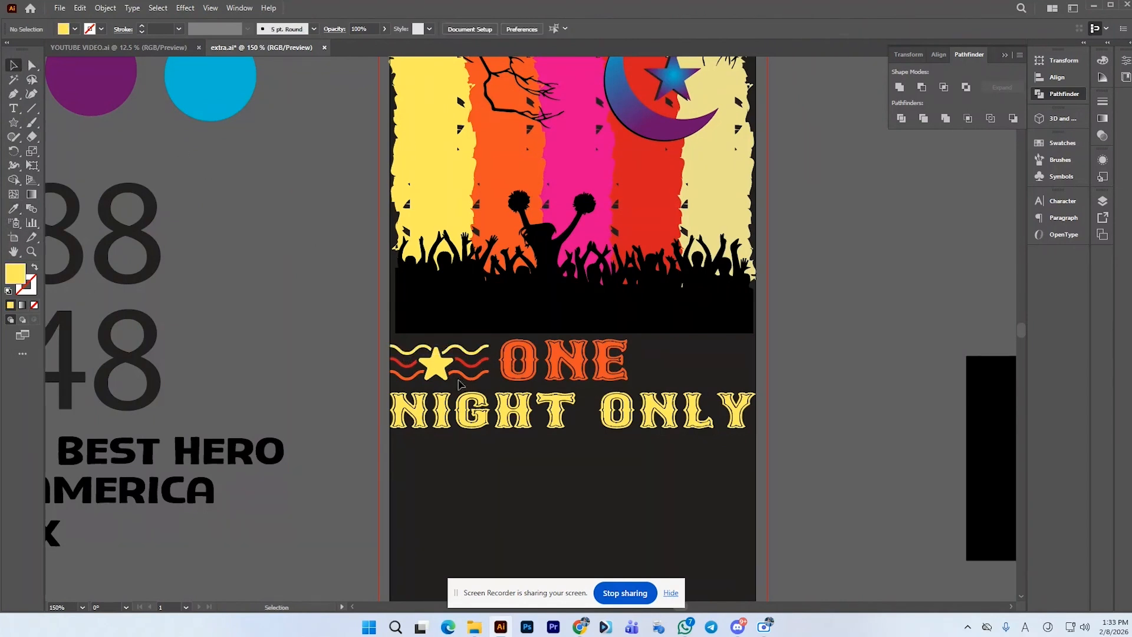
{"action": "left_click", "coordinate": [436, 367]}
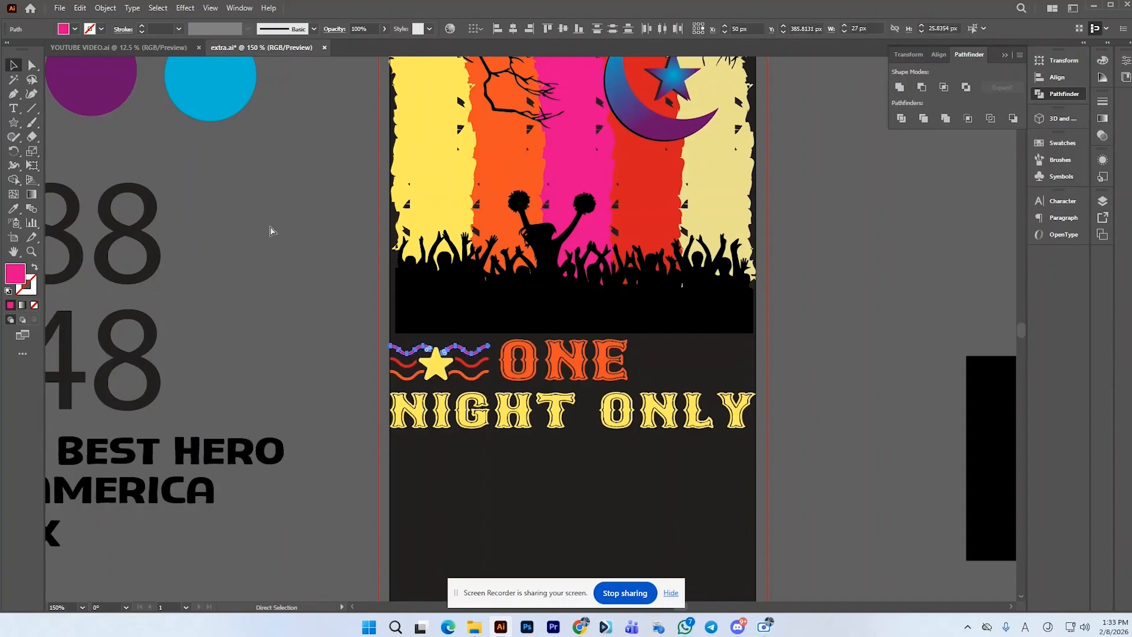
{"action": "key", "text": "ctrl+z"}
Duplicate the star-and-waves group to the right side of the ONE text
{"action": "left_click", "coordinate": [296, 263]}
{"action": "left_click", "coordinate": [456, 378]}
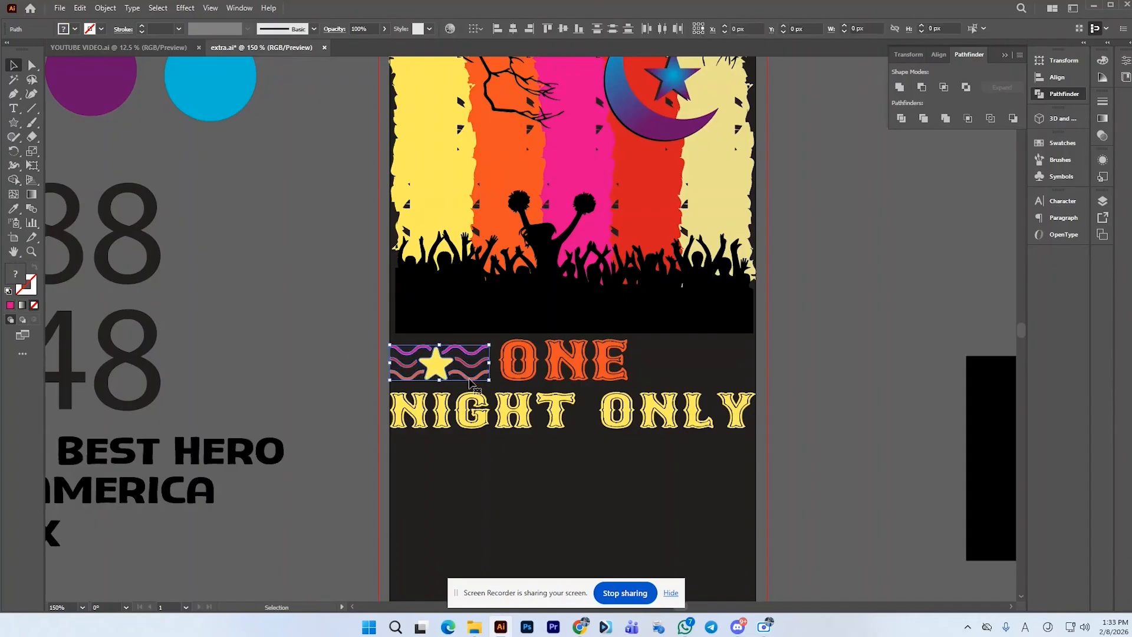
{"action": "left_click_drag", "start_coordinate": [448, 374], "coordinate": [710, 364]}
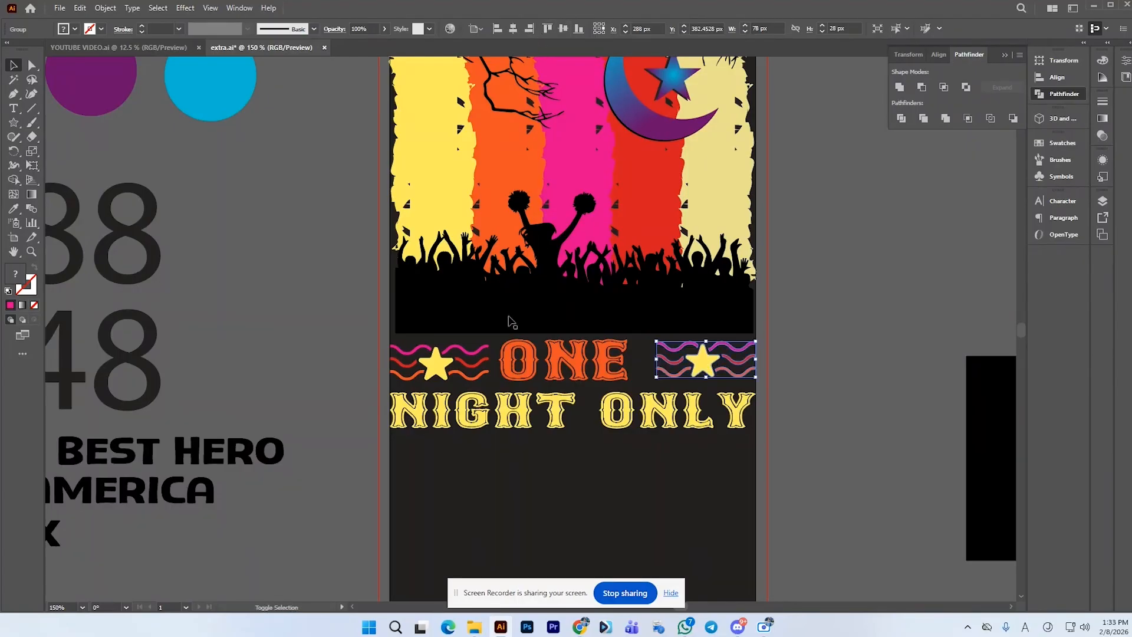
Align the two star-and-waves groups with the ONE text so they sit evenly across the row
{"action": "left_click", "coordinate": [486, 354], "text": "shift"}
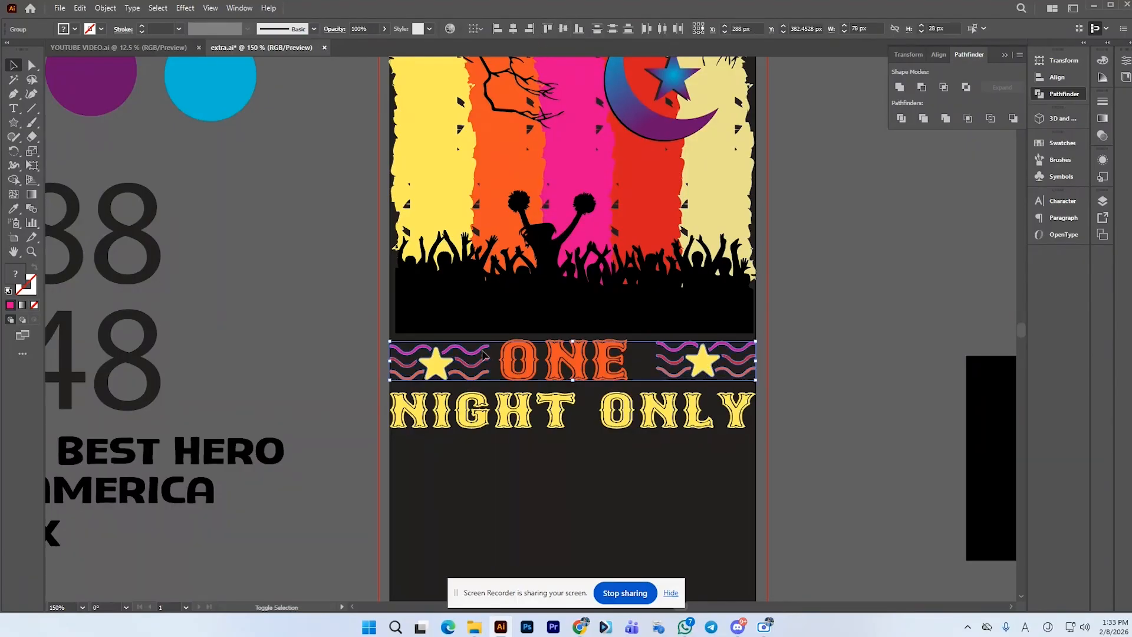
{"action": "left_click", "coordinate": [612, 33]}
{"action": "left_click", "coordinate": [603, 362]}
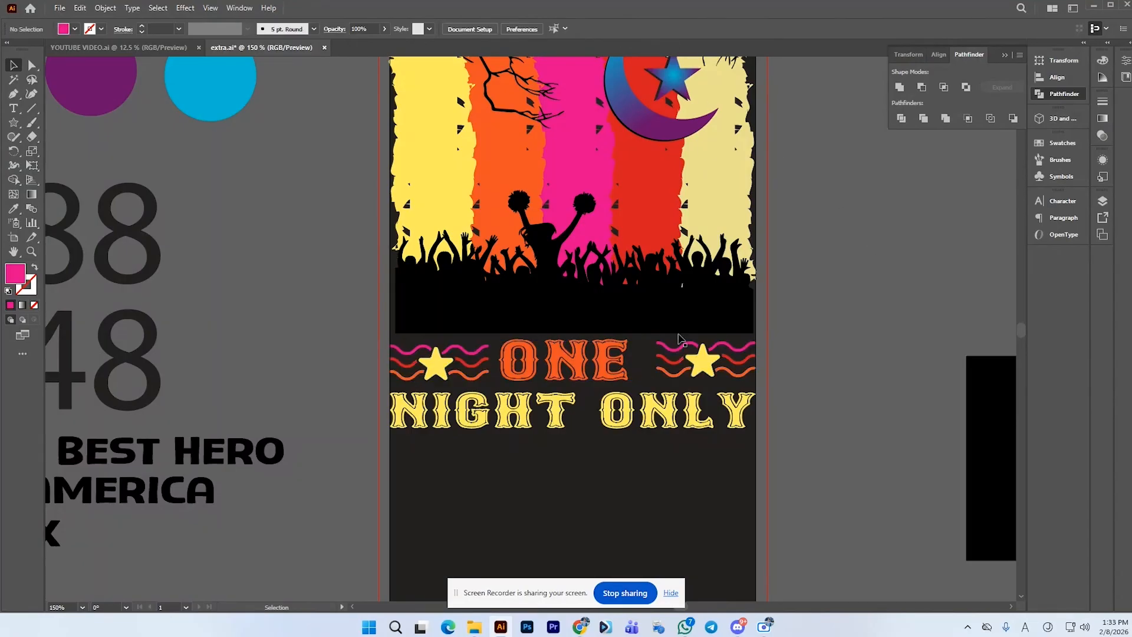
{"action": "left_click", "coordinate": [687, 365]}
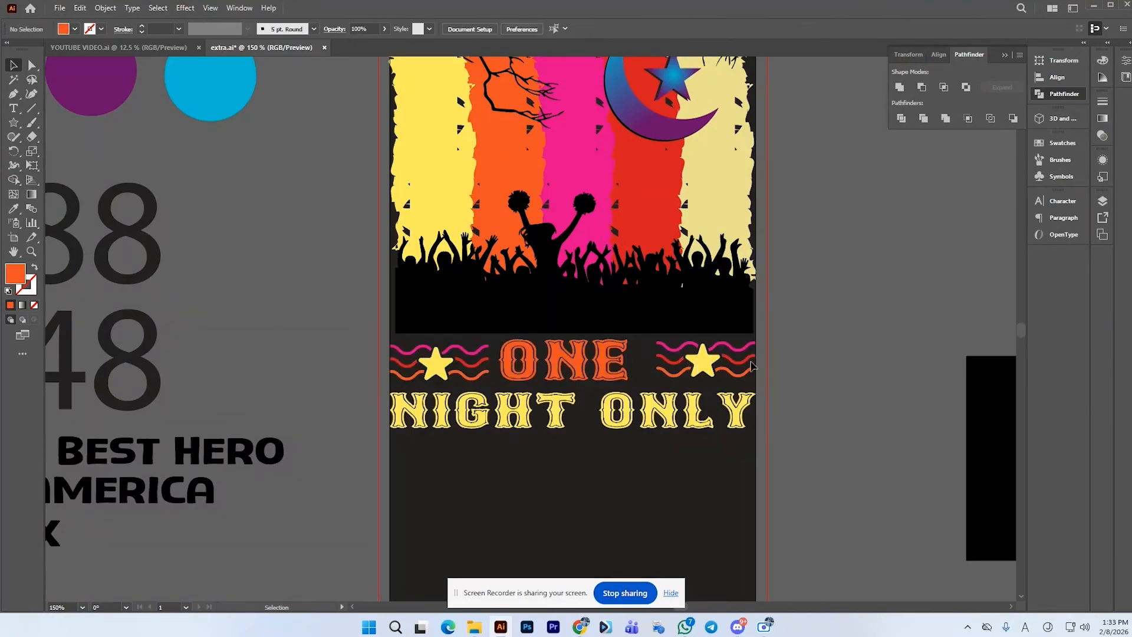
{"action": "left_click", "coordinate": [481, 370], "text": "shift"}
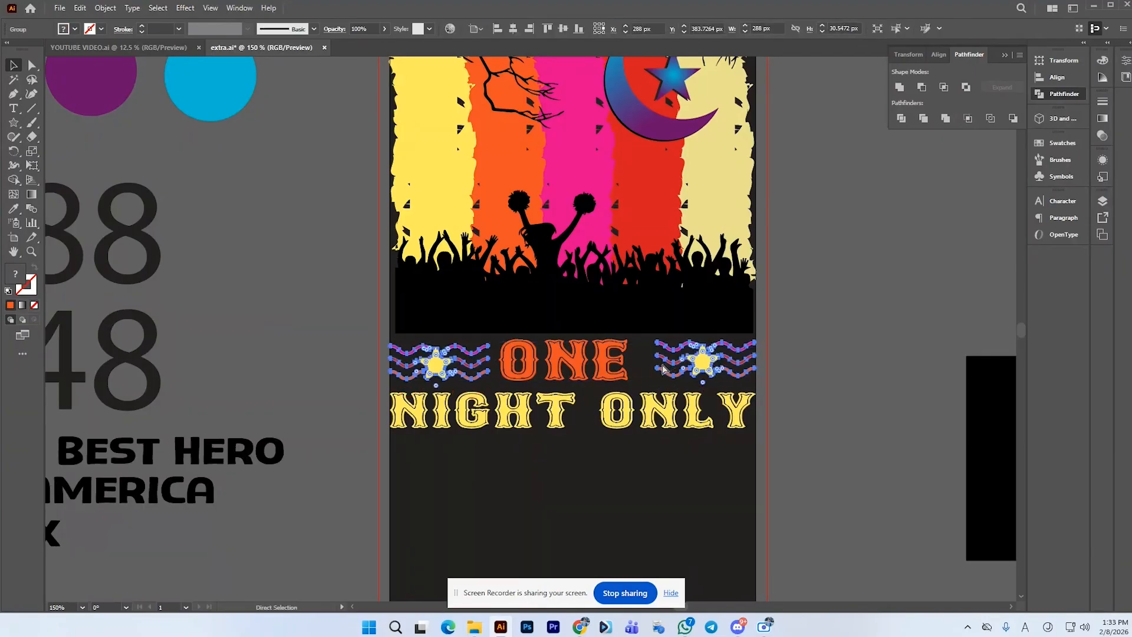
{"action": "left_click", "coordinate": [615, 366], "text": "shift"}
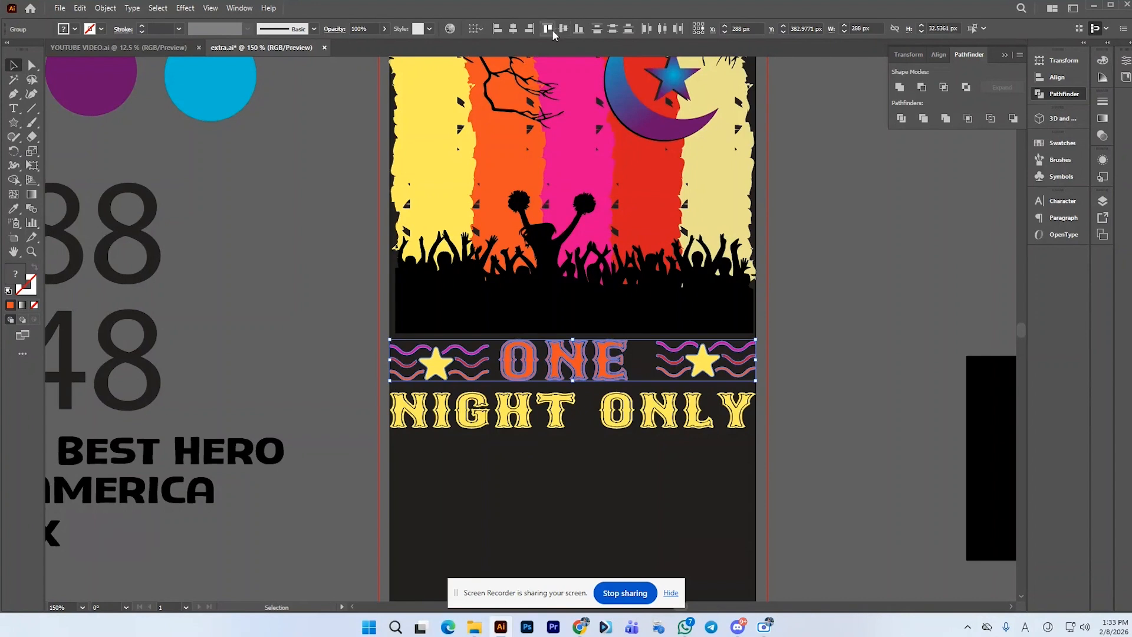
{"action": "left_click", "coordinate": [514, 28]}
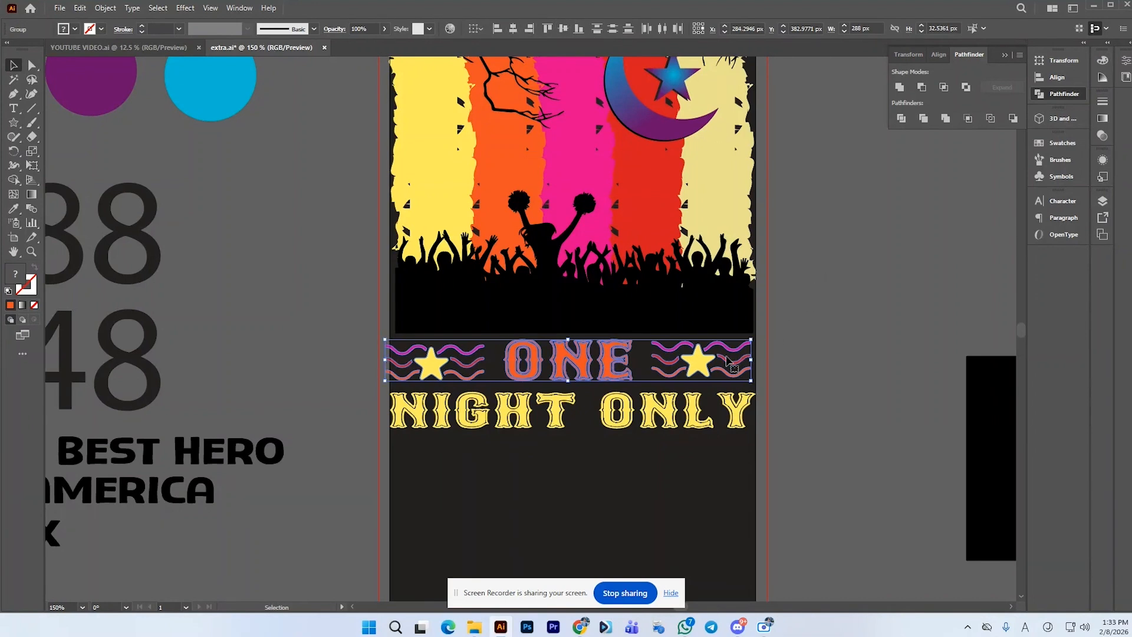
{"action": "key", "text": "a"}
{"action": "key", "text": "v"}
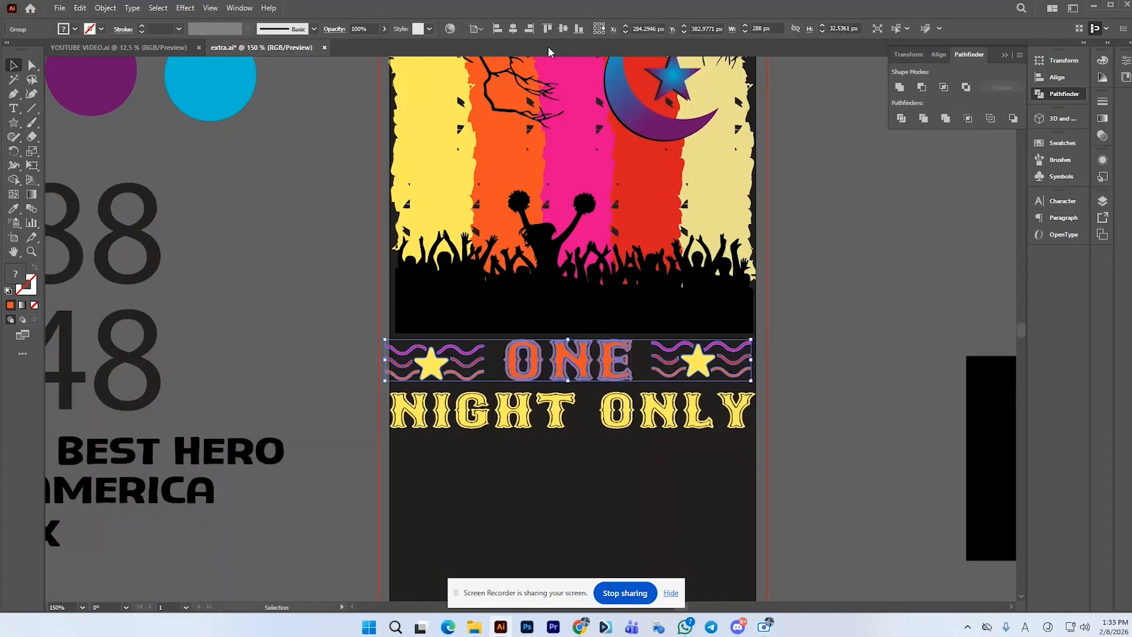
{"action": "left_click", "coordinate": [499, 33]}
{"action": "left_click", "coordinate": [864, 305]}
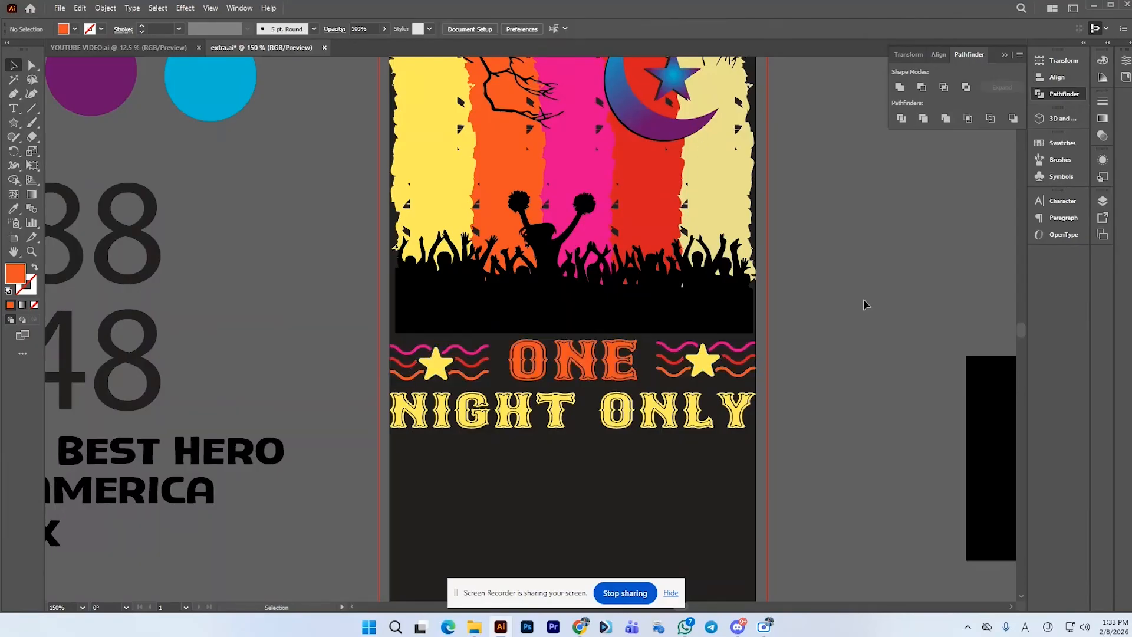
Center LIVE AT THE horizontally and stretch it slightly to span the artboard width
{"action": "scroll", "coordinate": [643, 434], "scroll_direction": "down", "scroll_amount": 2, "text": "alt"}
{"action": "scroll", "coordinate": [656, 436], "scroll_direction": "up", "scroll_amount": 1, "text": "alt"}
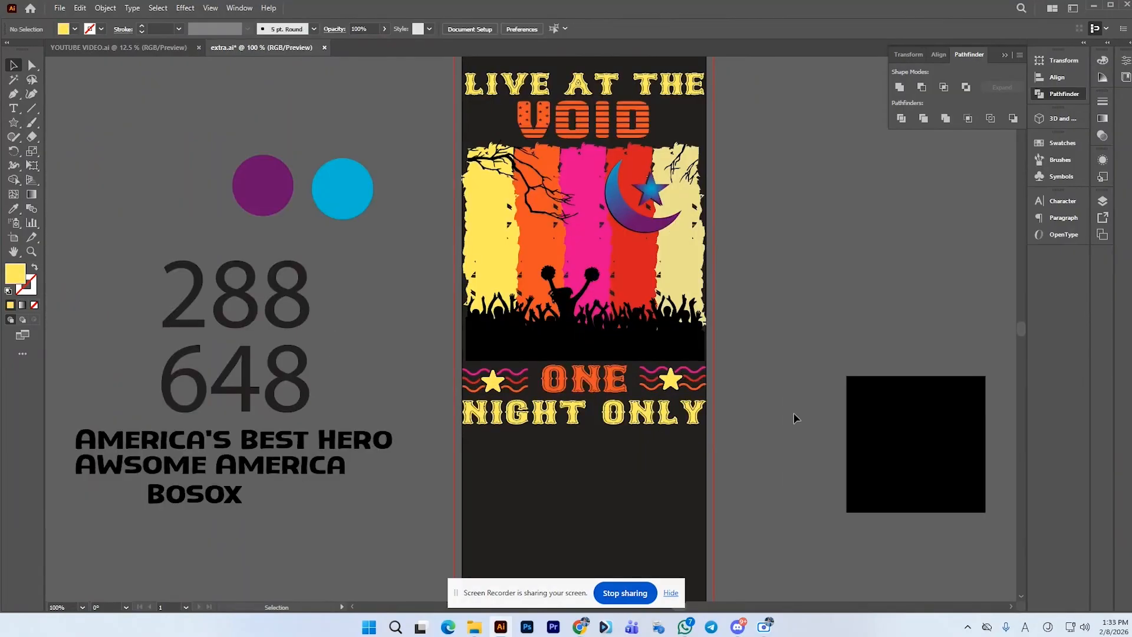
{"action": "scroll", "coordinate": [753, 413], "scroll_direction": "up", "scroll_amount": 1}
{"action": "left_click", "coordinate": [527, 108]}
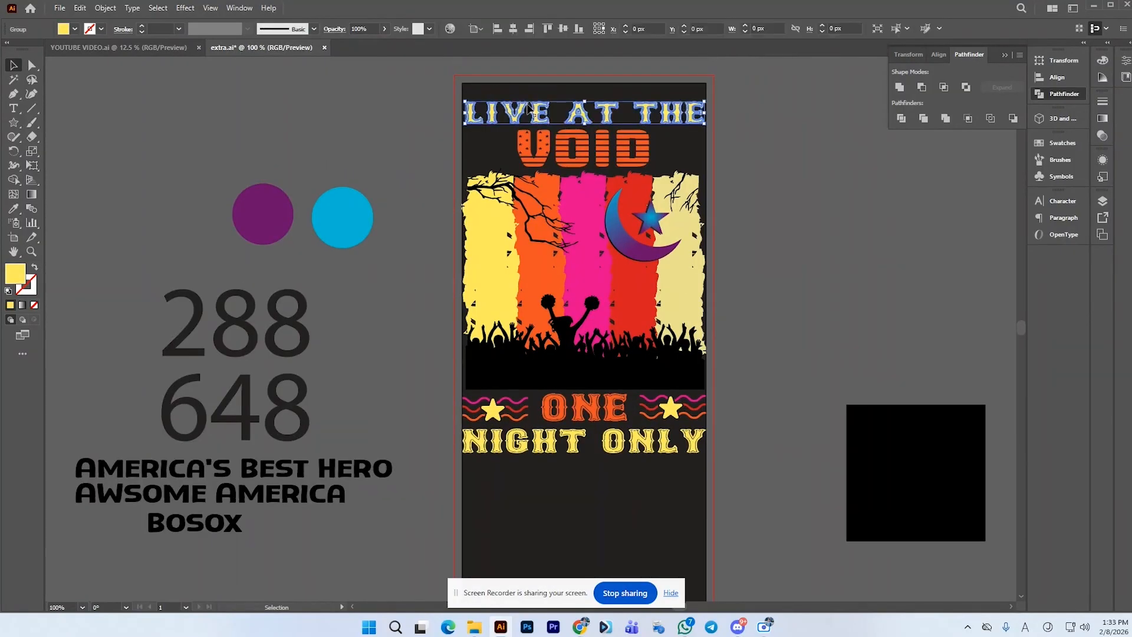
{"action": "left_click", "coordinate": [514, 33]}
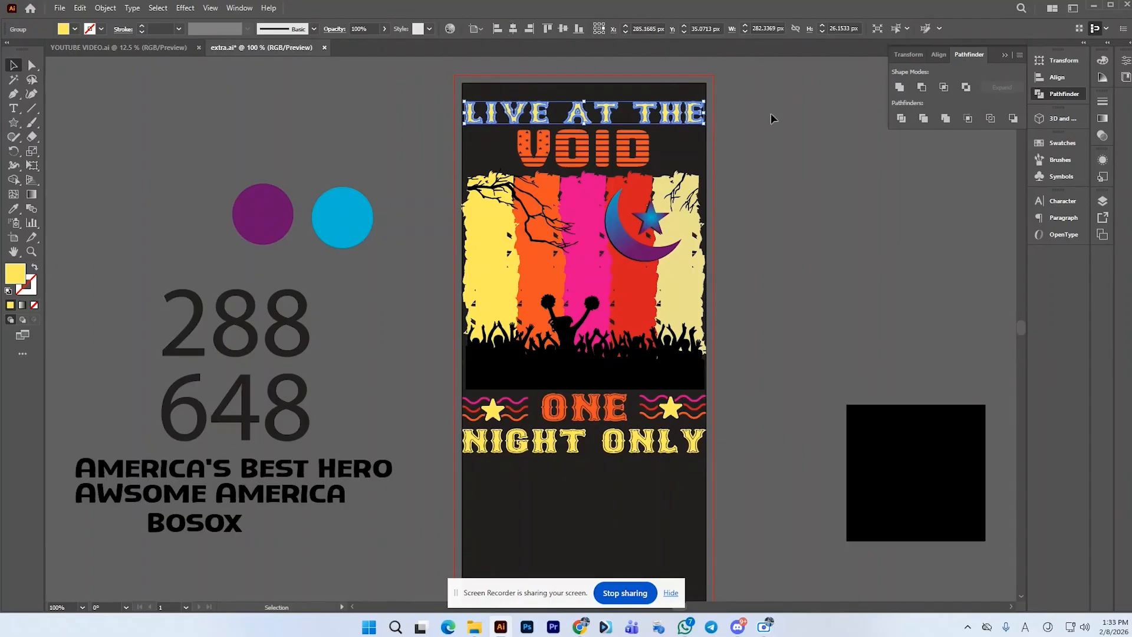
{"action": "left_click_drag", "start_coordinate": [707, 125], "coordinate": [709, 132]}
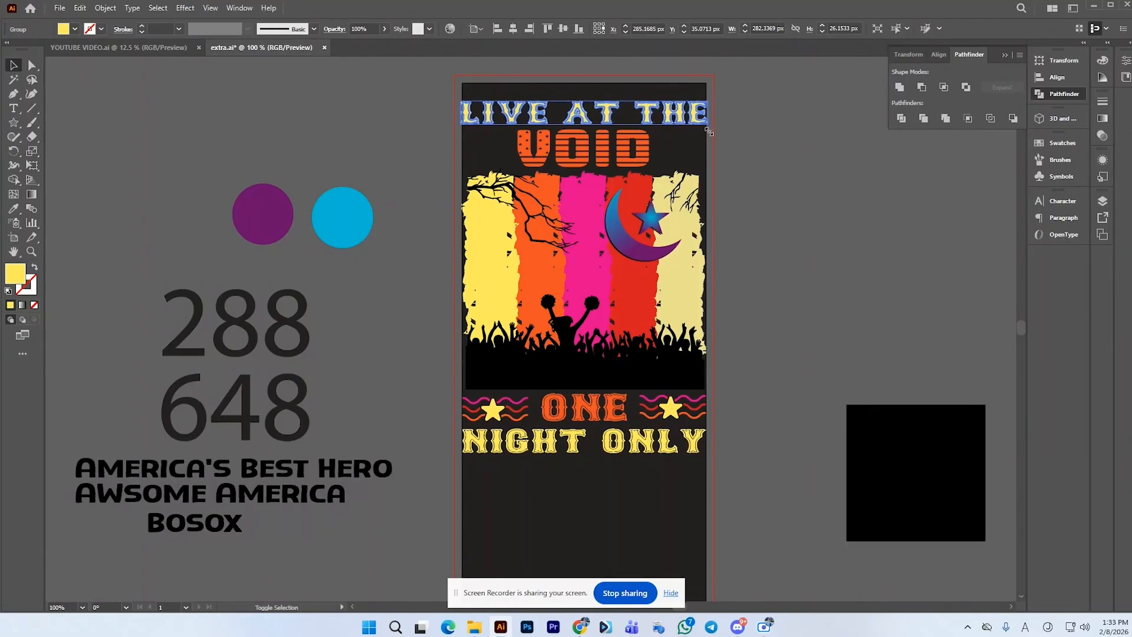
Align VOID horizontally with LIVE AT THE, then deselect
{"action": "left_click", "coordinate": [640, 150], "text": "shift"}
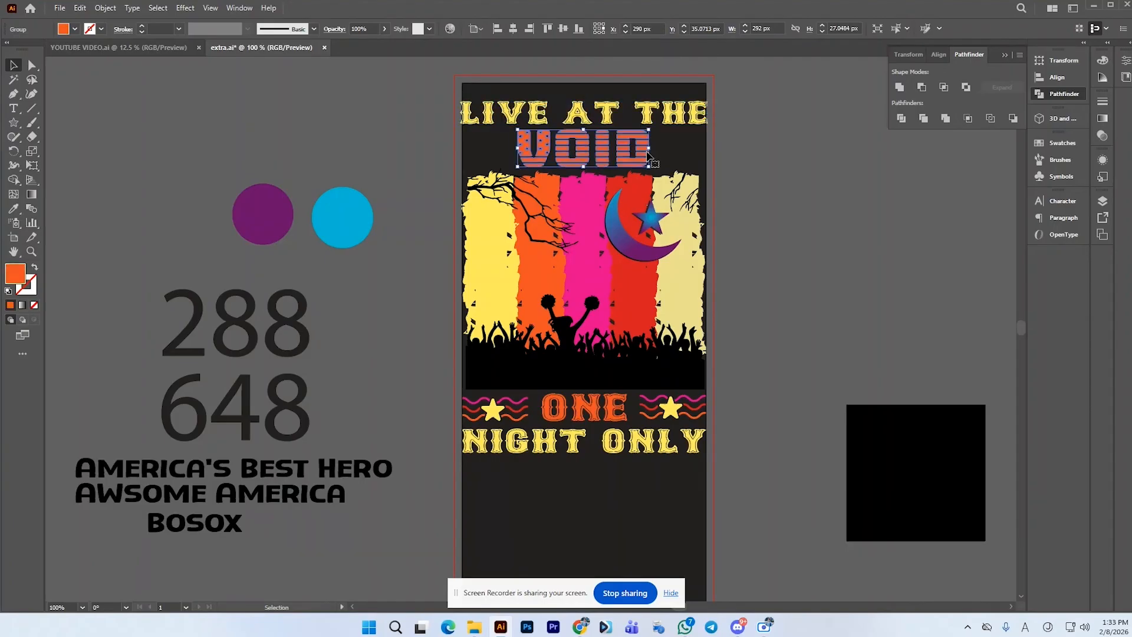
{"action": "left_click", "coordinate": [517, 28]}
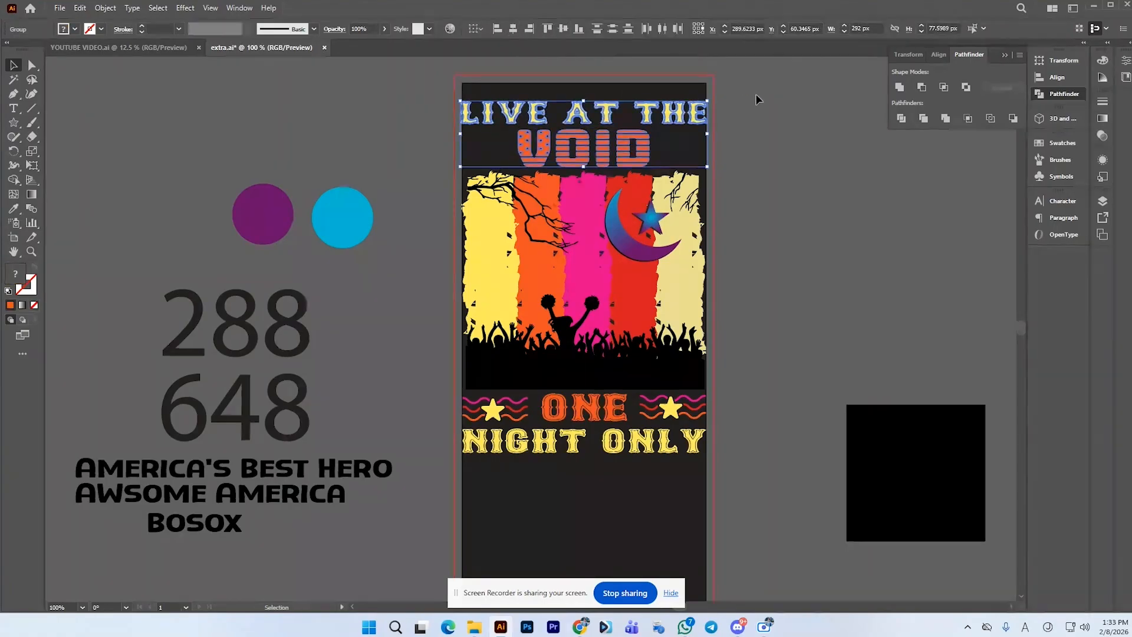
{"action": "left_click", "coordinate": [497, 31]}
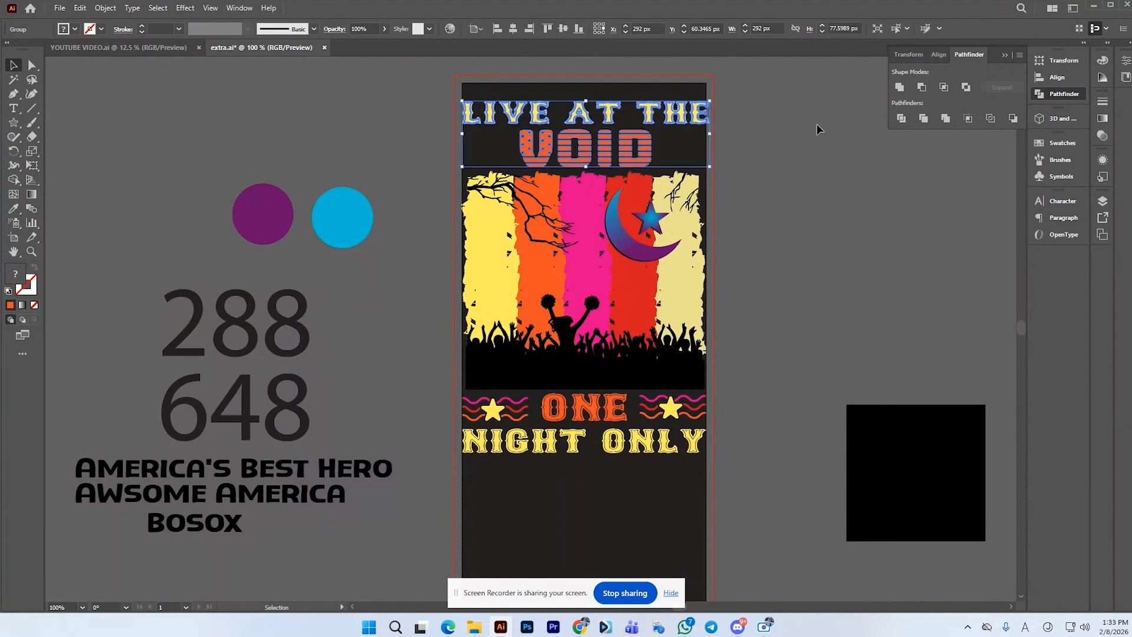
{"action": "left_click", "coordinate": [816, 128]}
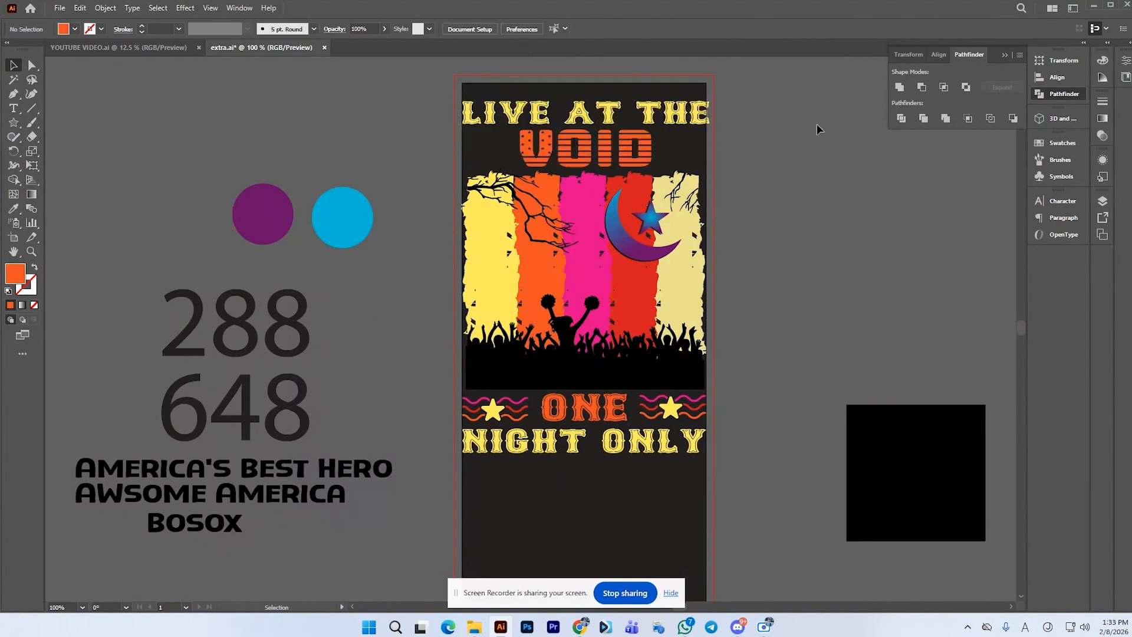
Copy the star-and-waves row up around VOID and center it horizontally
{"action": "left_click", "coordinate": [677, 420]}
{"action": "right_click", "coordinate": [686, 413]}
{"action": "left_click", "coordinate": [722, 302]}
{"action": "left_click_drag", "start_coordinate": [684, 412], "coordinate": [683, 152]}
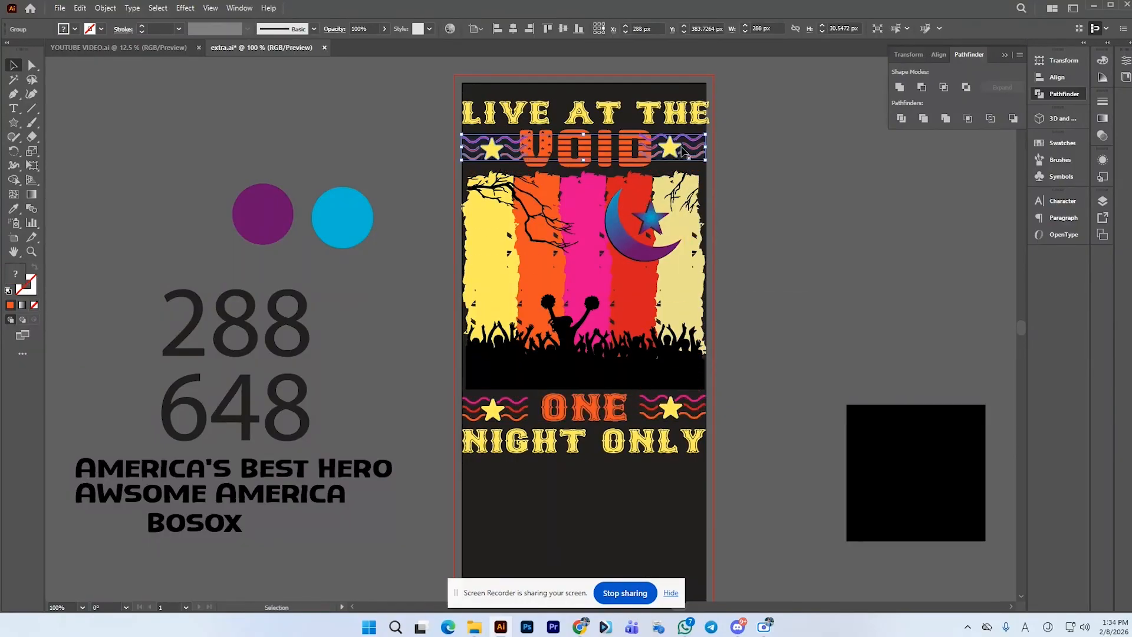
{"action": "left_click", "coordinate": [517, 29]}
Ungroup the LIVE AT THE and VOID text group
{"action": "left_click", "coordinate": [655, 163]}
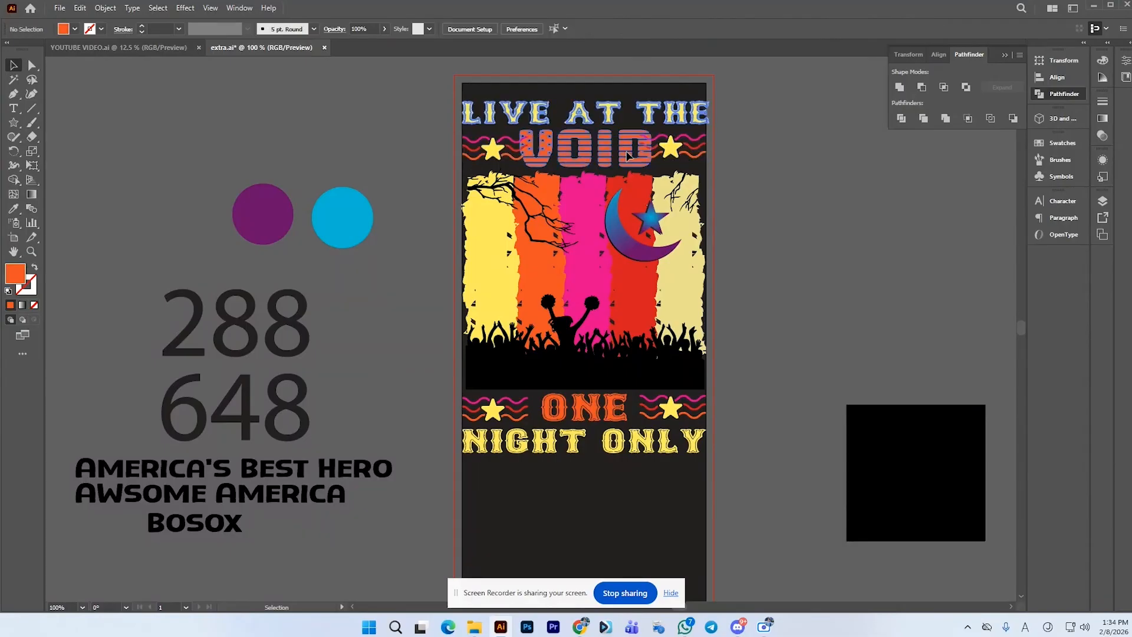
{"action": "left_click", "coordinate": [799, 162]}
{"action": "left_click", "coordinate": [688, 155]}
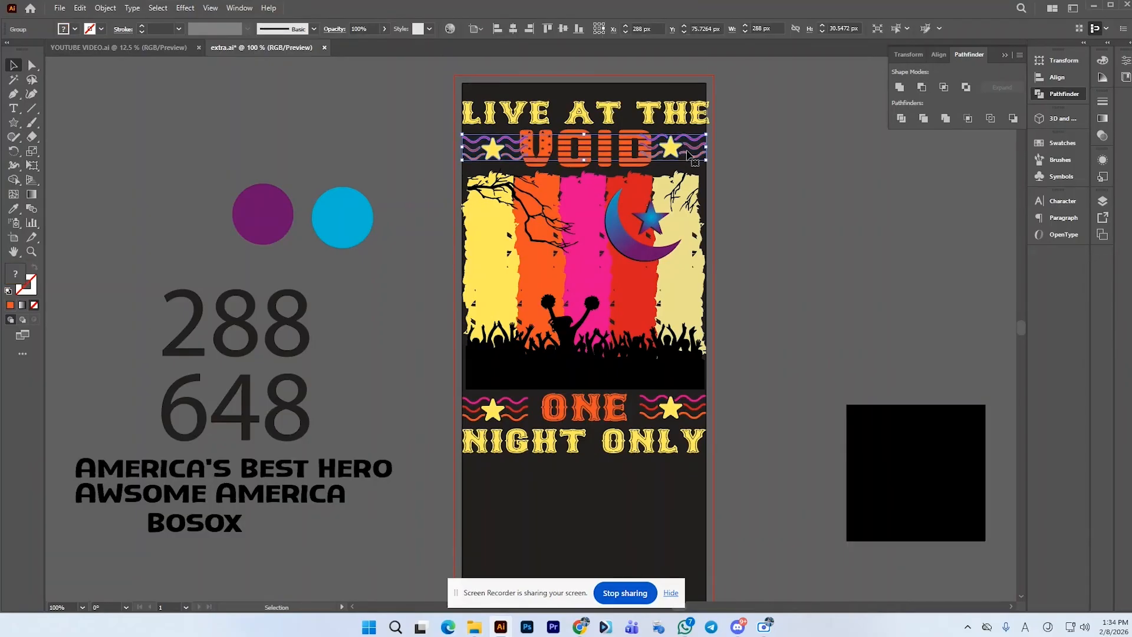
{"action": "left_click", "coordinate": [738, 171]}
{"action": "left_click", "coordinate": [633, 166]}
{"action": "right_click", "coordinate": [647, 162]}
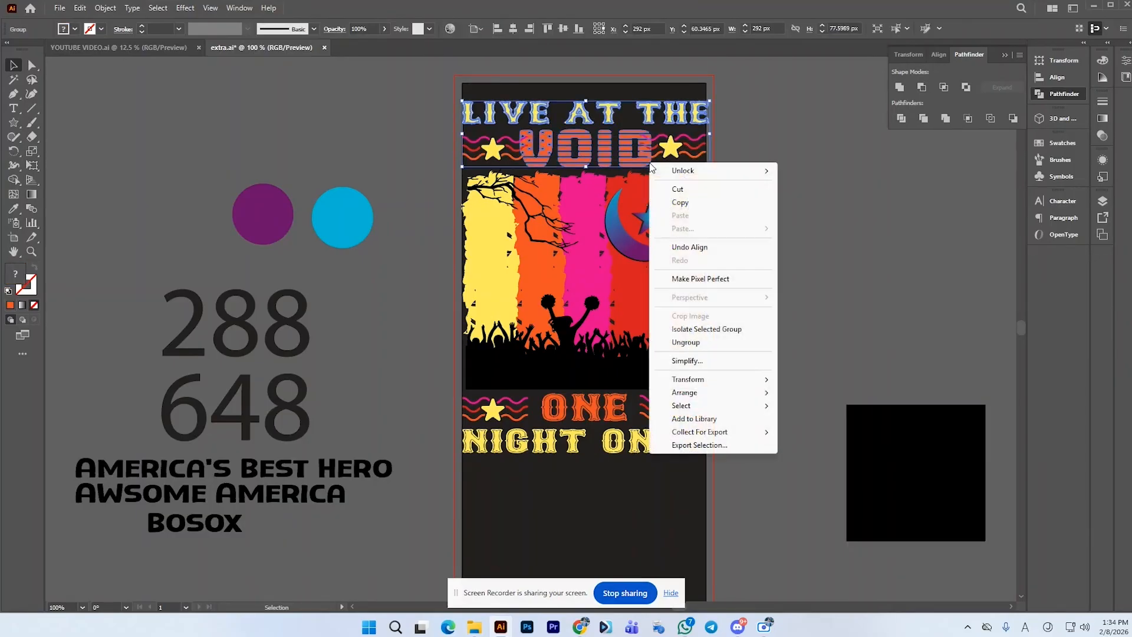
{"action": "left_click", "coordinate": [717, 342]}
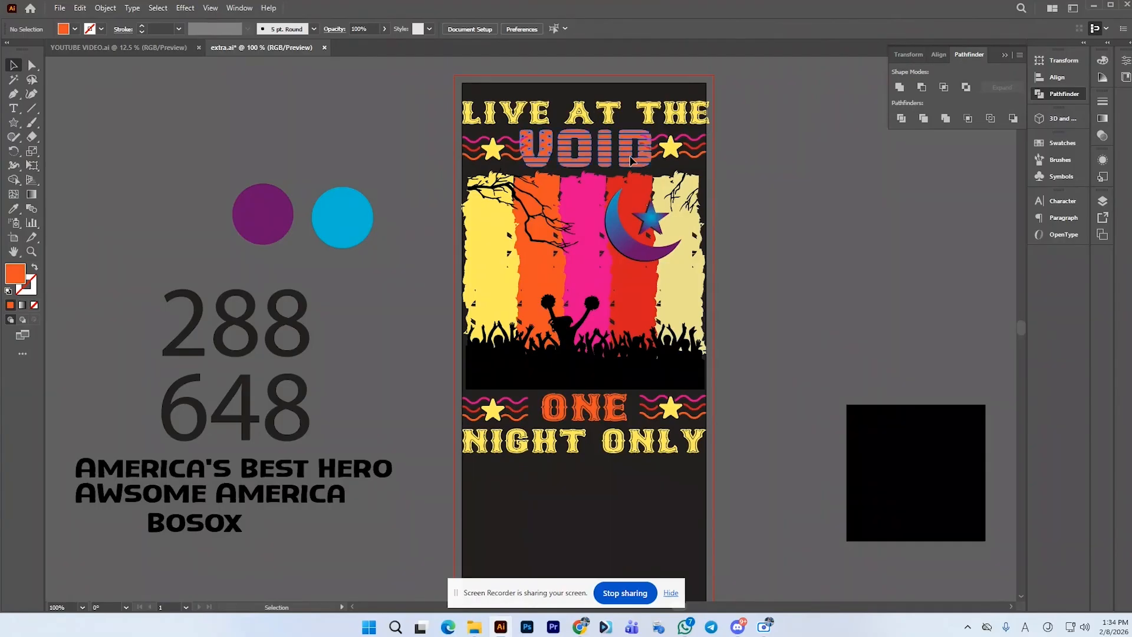
Scale VOID down slightly so it fits between the stars, then deselect
{"action": "left_click", "coordinate": [648, 164]}
{"action": "left_click_drag", "start_coordinate": [652, 169], "coordinate": [639, 164]}
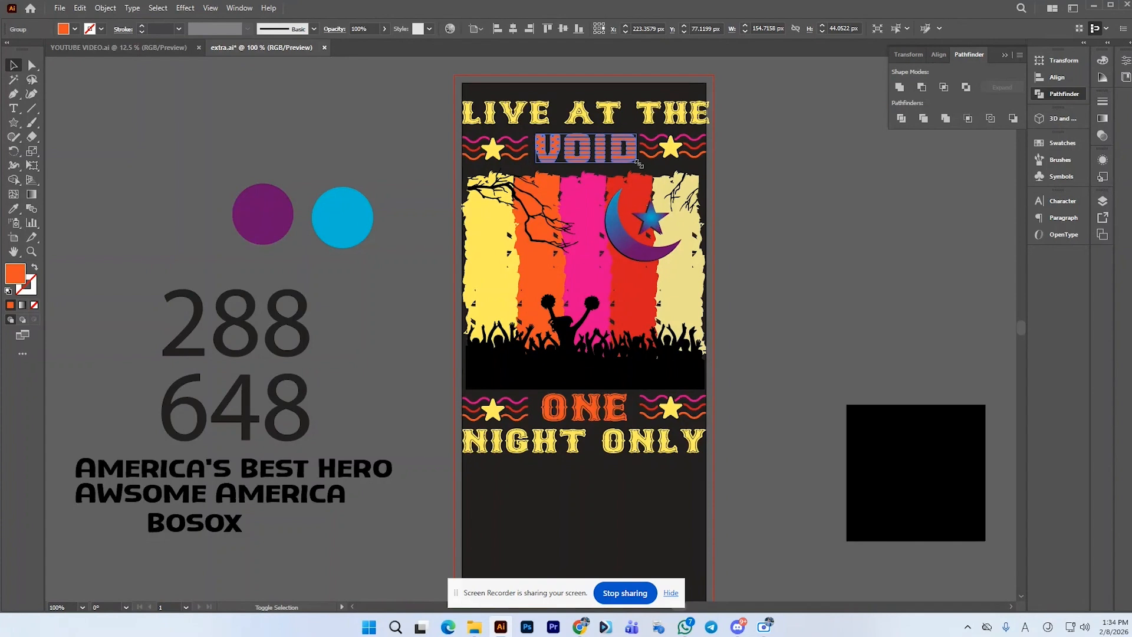
{"action": "left_click", "coordinate": [784, 219]}
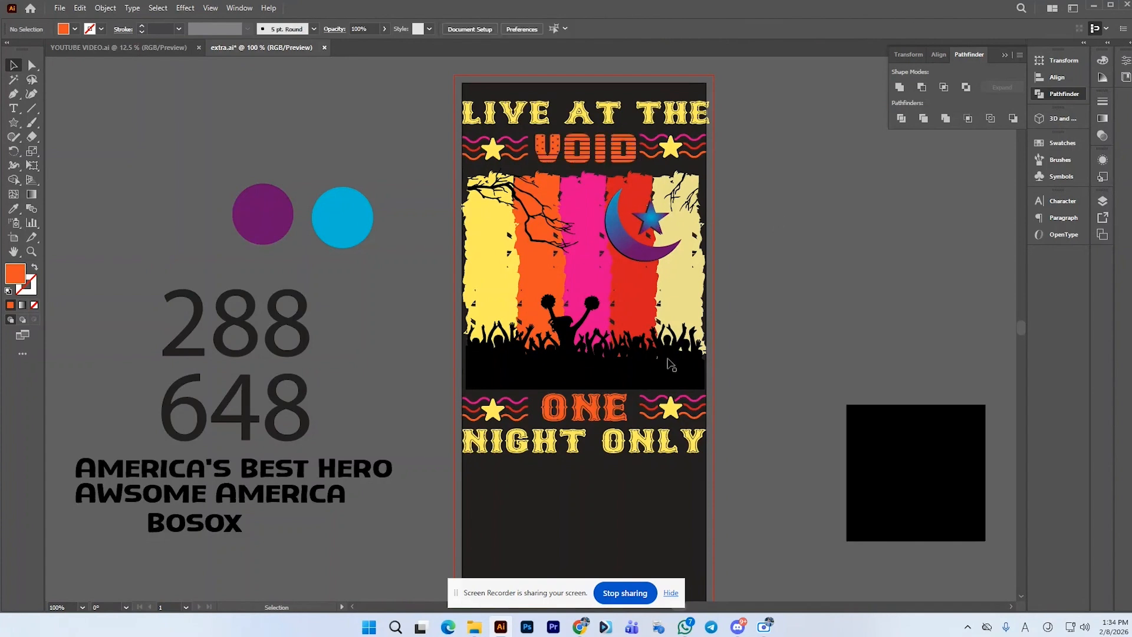
Select the ONE text, the VOID row and the NIGHT ONLY text in turn to check their placement
{"action": "left_click", "coordinate": [616, 412]}
{"action": "key", "text": "a"}
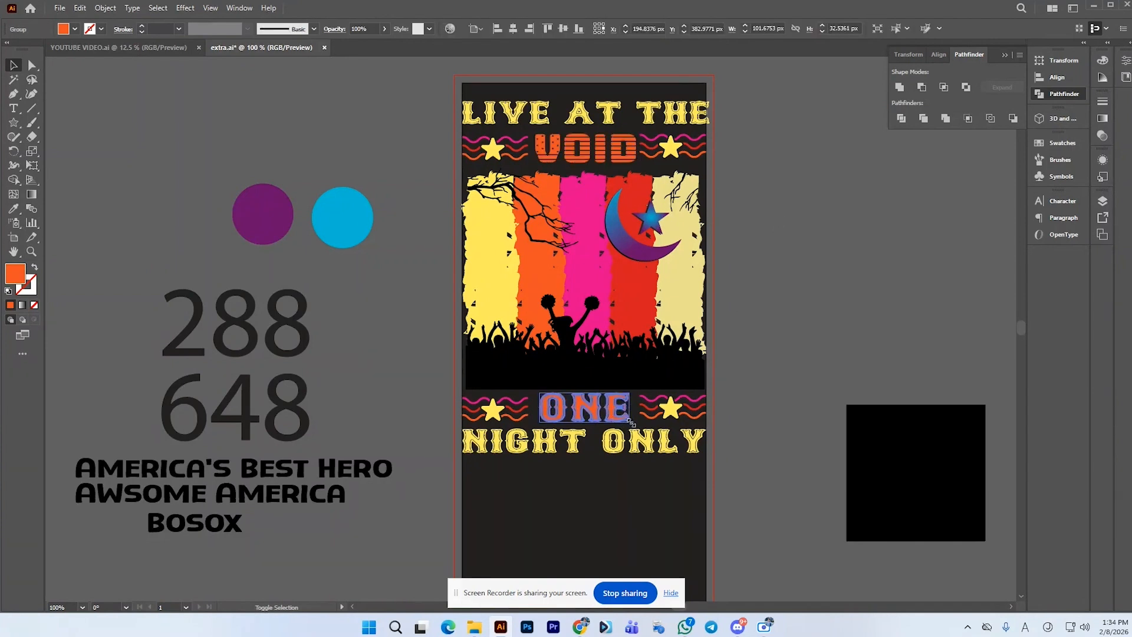
{"action": "left_click", "coordinate": [742, 380]}
{"action": "key", "text": "v"}
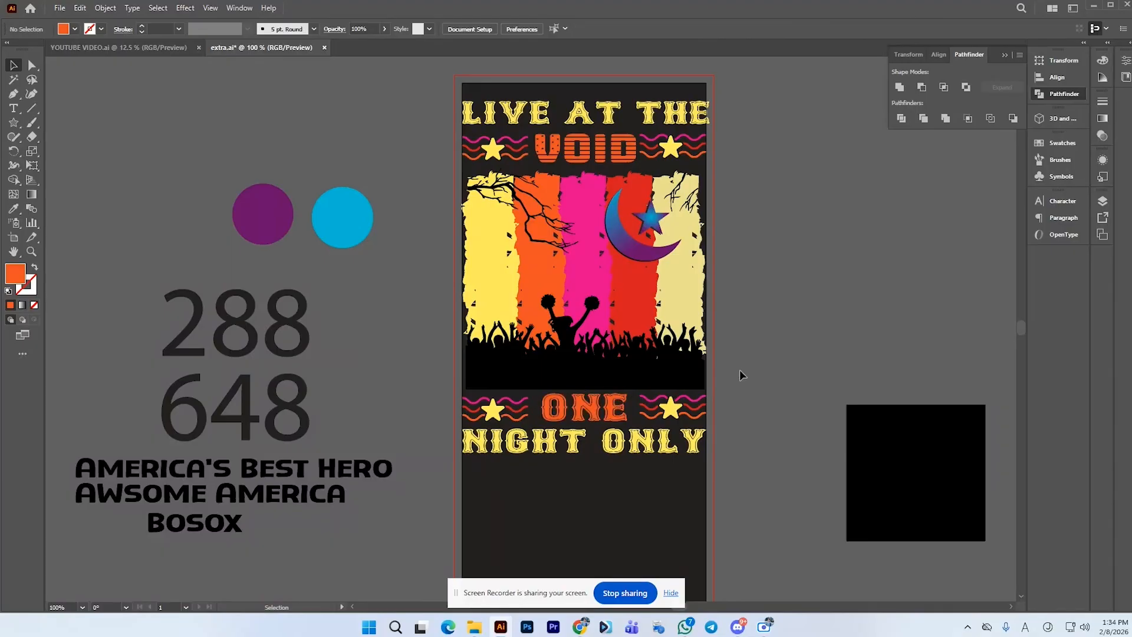
{"action": "left_click", "coordinate": [501, 148]}
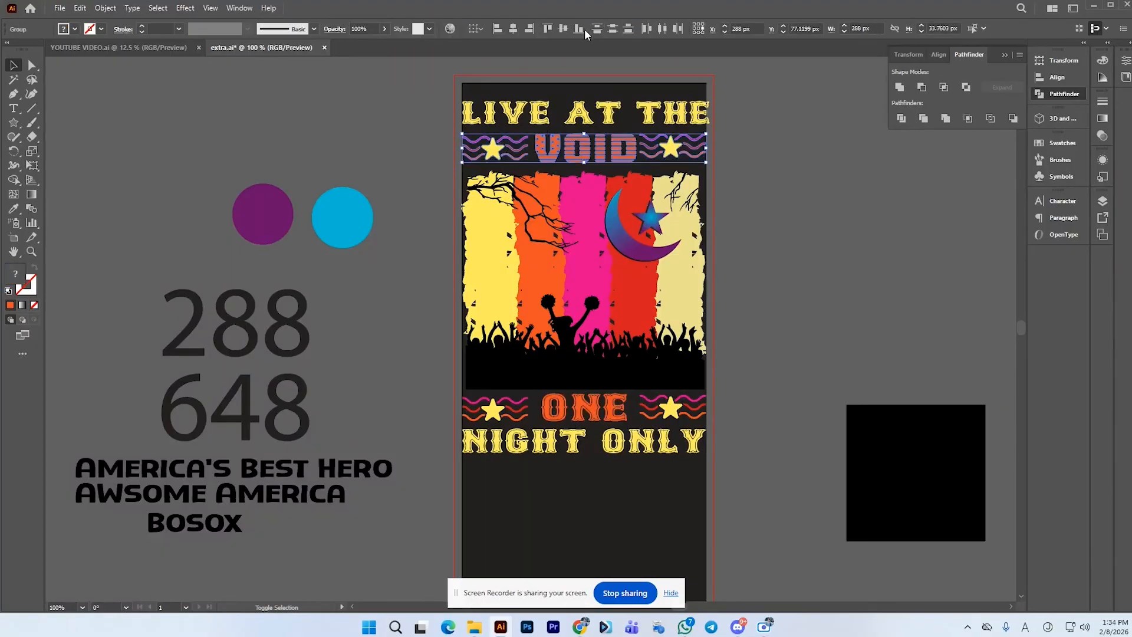
{"action": "left_click", "coordinate": [758, 176]}
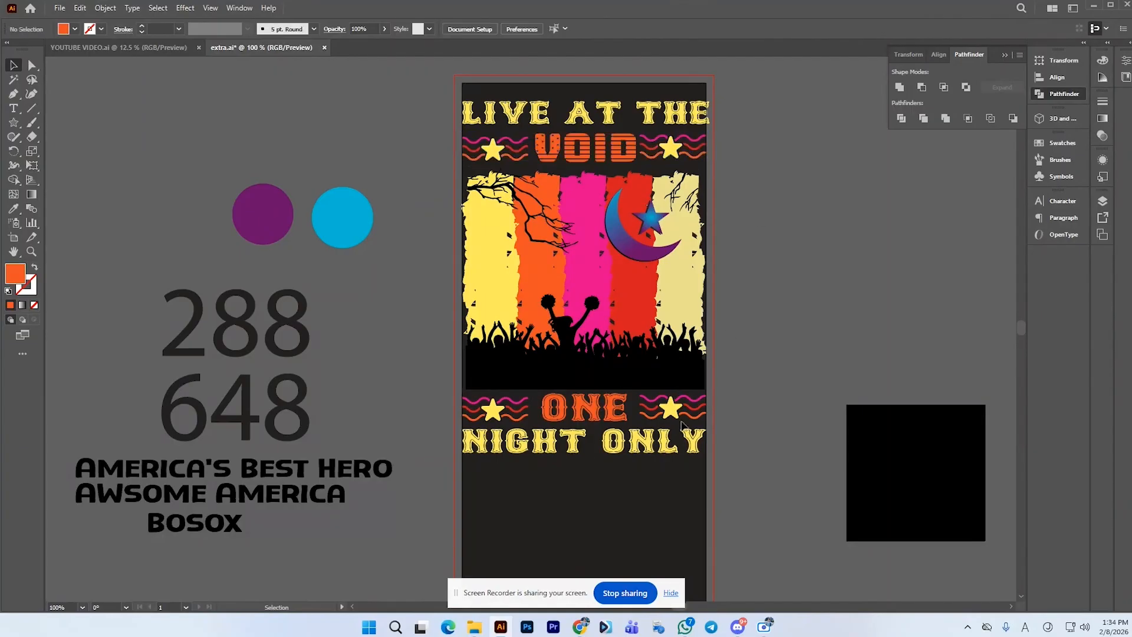
{"action": "left_click", "coordinate": [588, 444]}
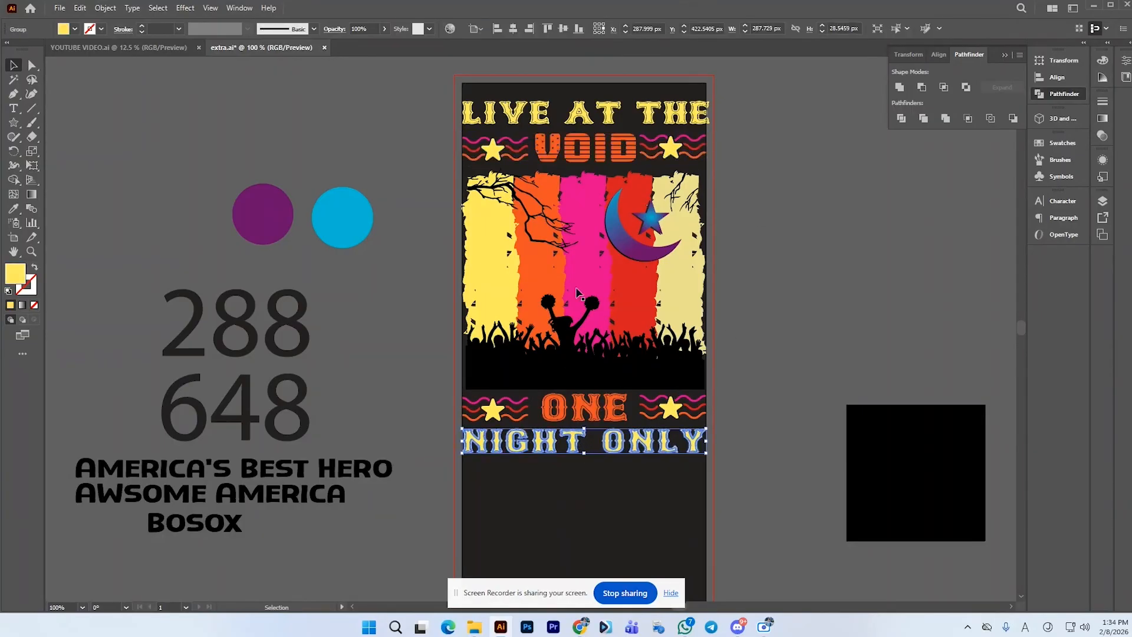
Nudge the LIVE AT THE text down slightly toward VOID, then deselect
{"action": "left_click", "coordinate": [614, 118]}
{"action": "key", "text": "Down"}
{"action": "key", "text": "Down"}
{"action": "key", "text": "Down"}
{"action": "key", "text": "Down"}
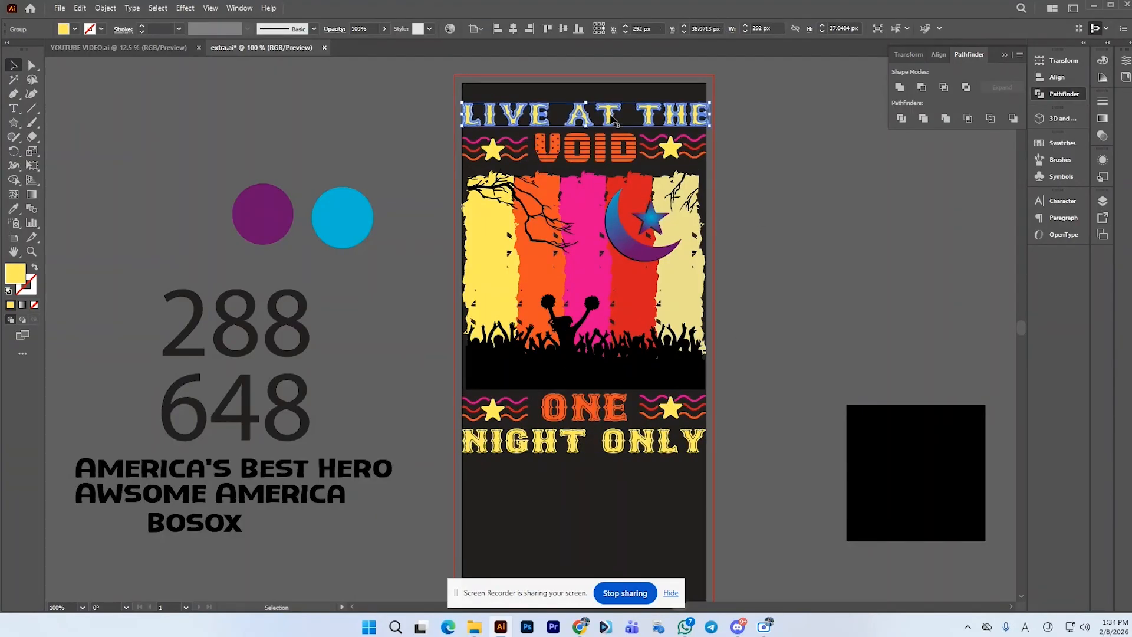
{"action": "left_click", "coordinate": [829, 160]}
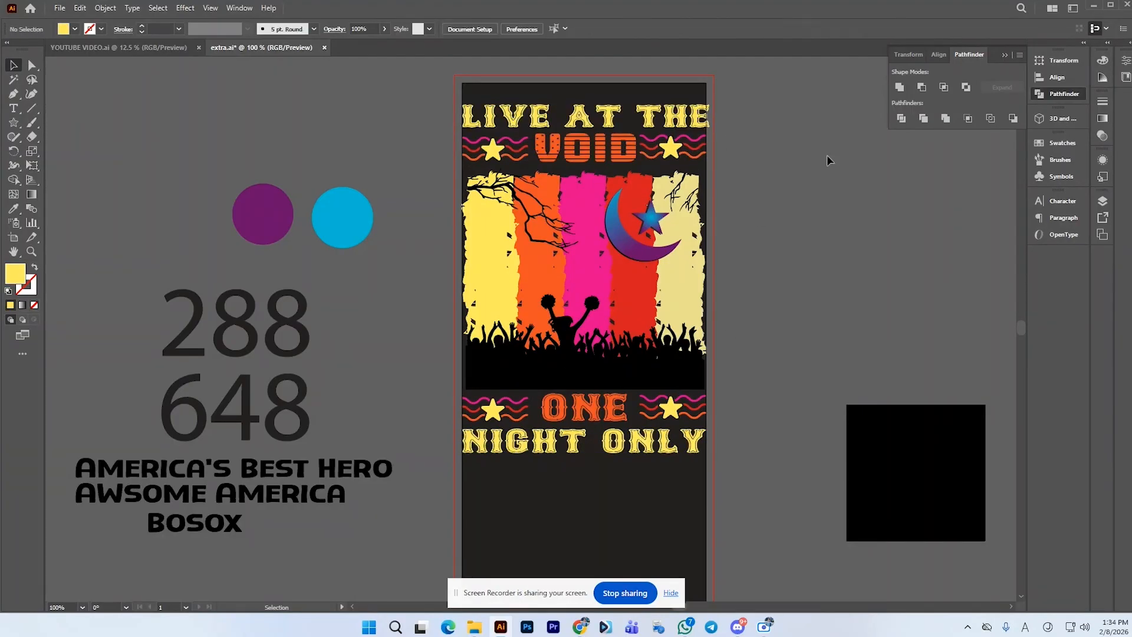
{"action": "left_click", "coordinate": [619, 452]}
{"action": "left_click", "coordinate": [790, 423]}
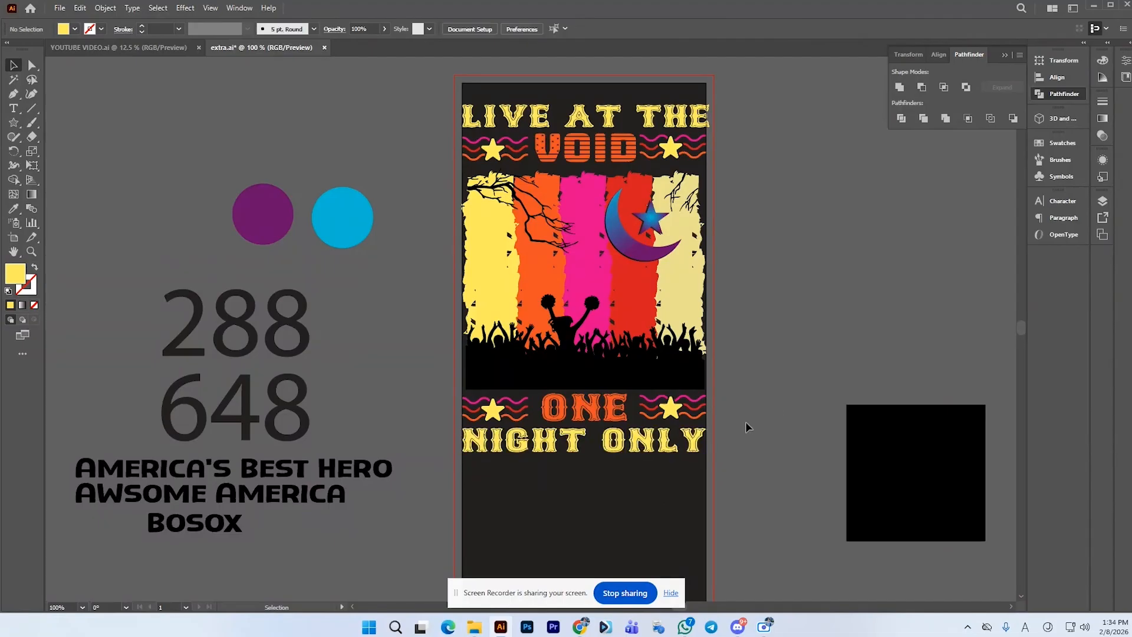
{"action": "scroll", "coordinate": [700, 431], "scroll_direction": "down", "scroll_amount": 1}
{"action": "scroll", "coordinate": [656, 348], "scroll_direction": "up", "scroll_amount": 1}
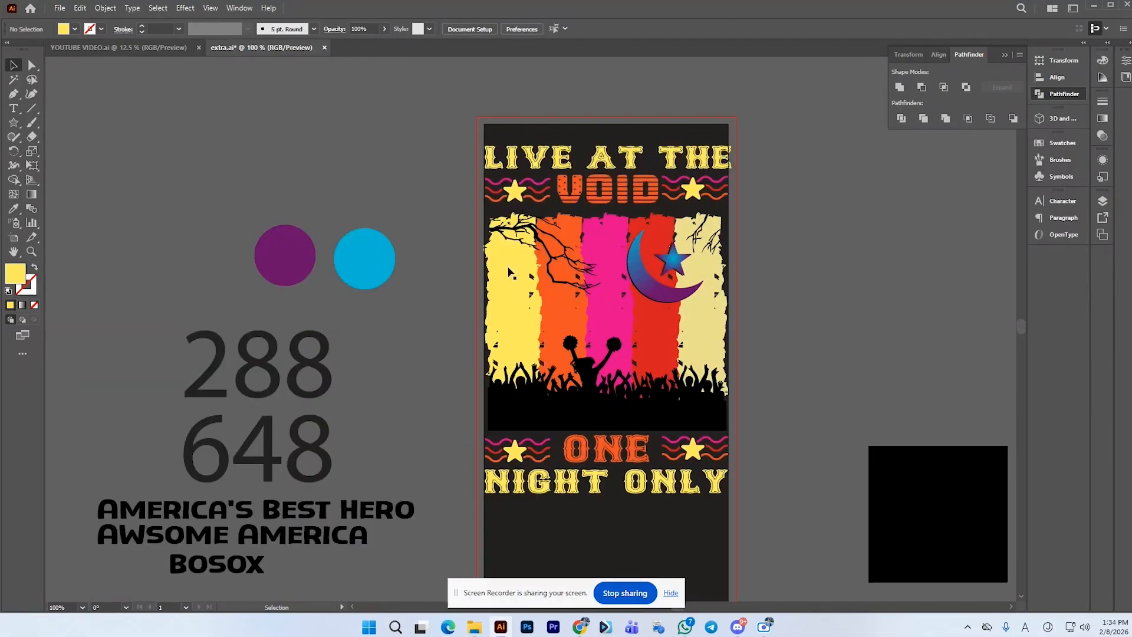